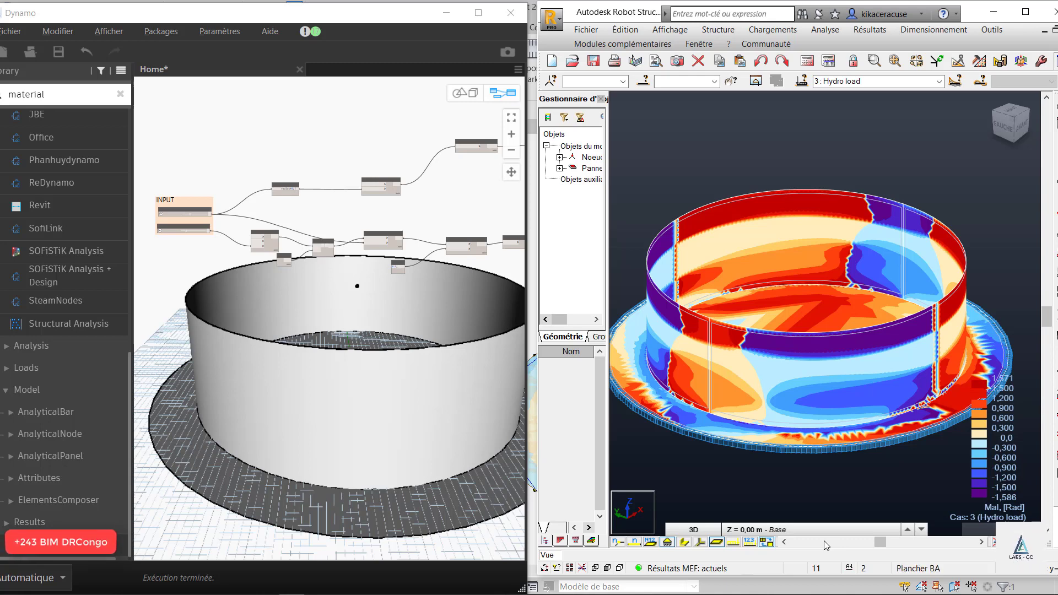
Step: Examine the Hydro load result map on the circular tank model in Robot Structural Analysis
{"action": "left_click", "coordinate": [824, 540]}
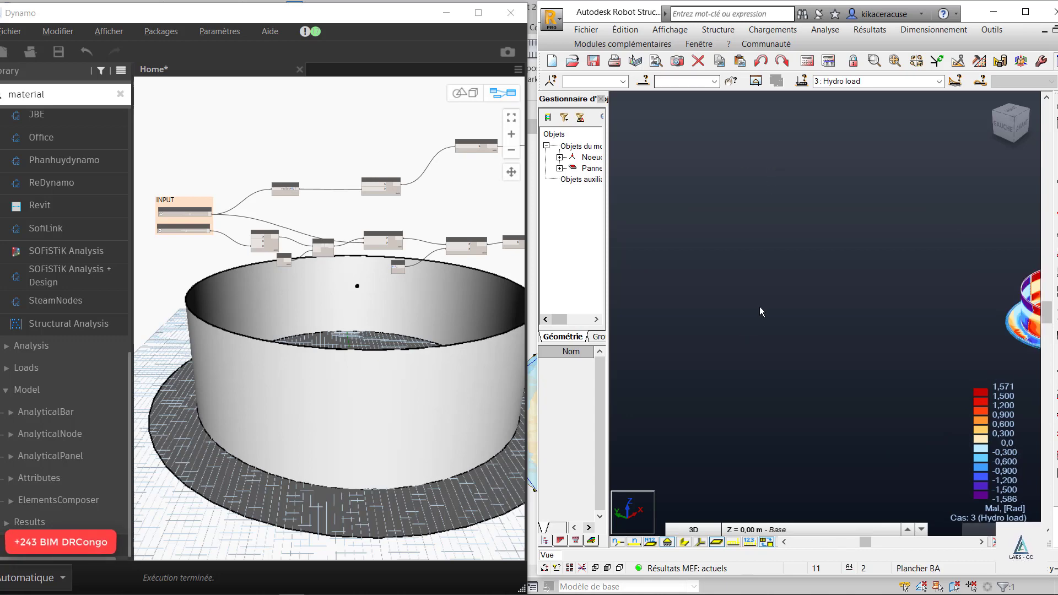
{"action": "scroll", "coordinate": [640, 298], "scroll_direction": "down", "scroll_amount": 3}
{"action": "scroll", "coordinate": [778, 302], "scroll_direction": "up", "scroll_amount": 6}
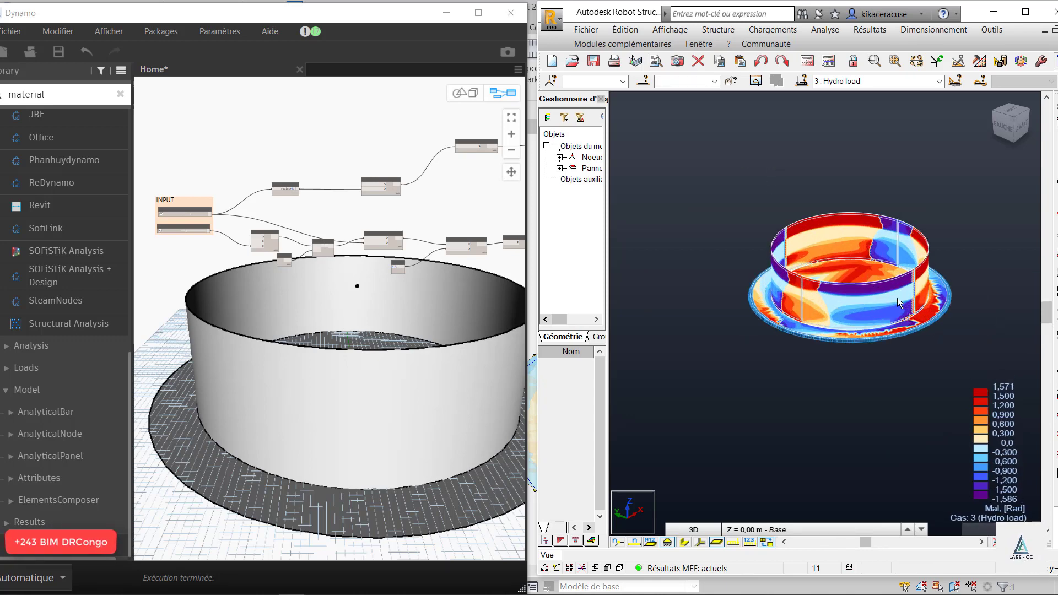
{"action": "scroll", "coordinate": [739, 216], "scroll_direction": "up", "scroll_amount": 2}
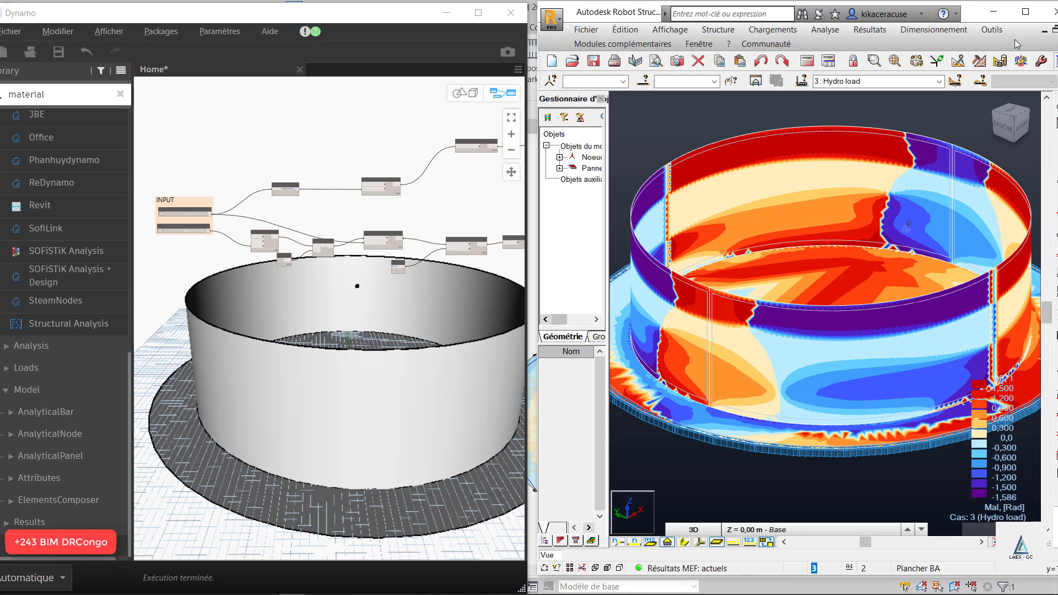
{"action": "left_click", "coordinate": [1044, 30]}
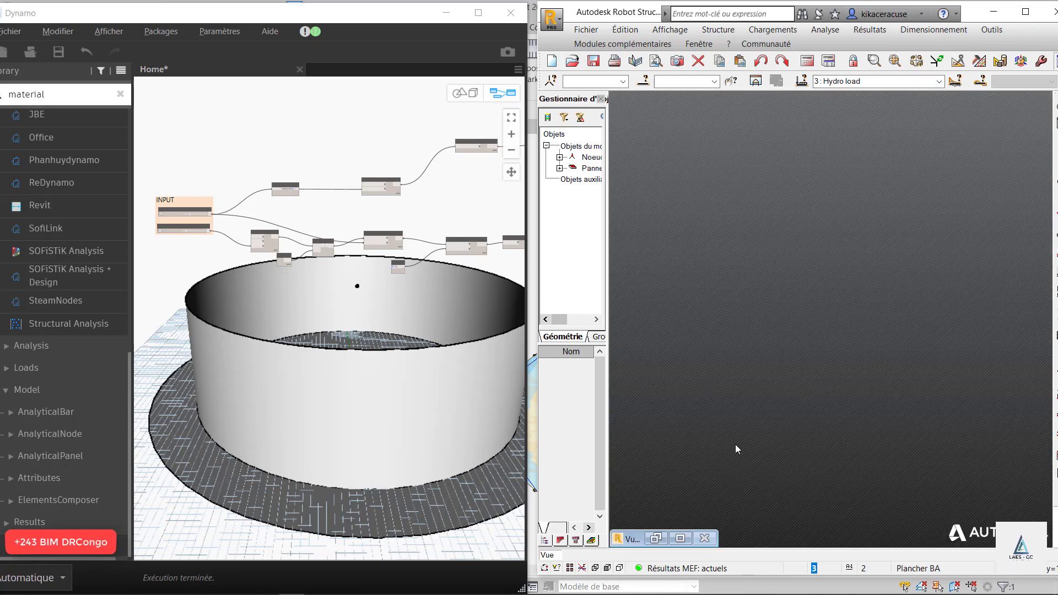
{"action": "left_click", "coordinate": [655, 537]}
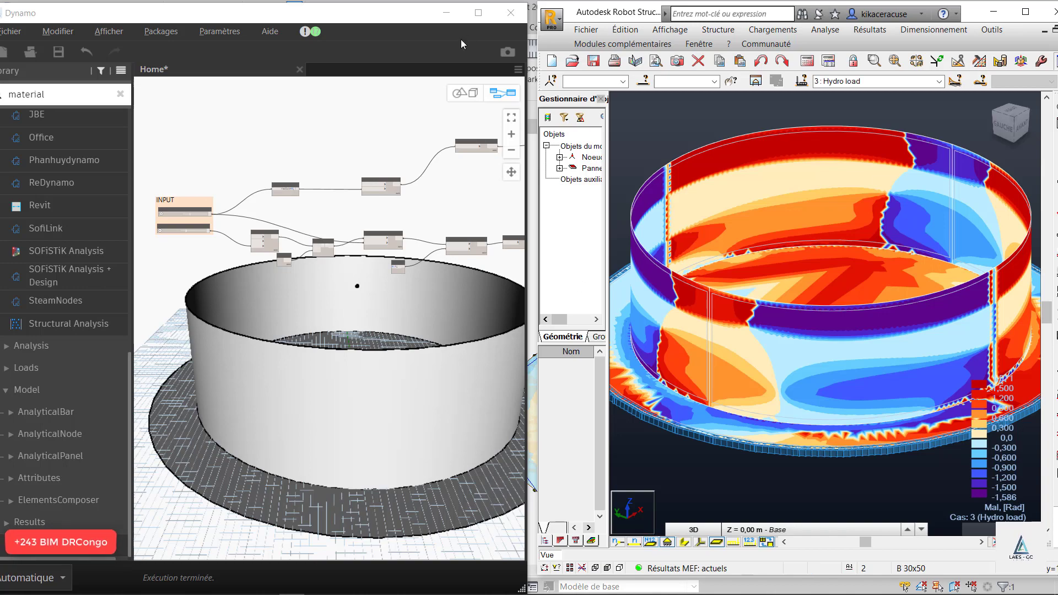
Step: Switch to Dynamo full screen and examine the tank graph from the INPUT group through the circle, surface and panel nodes
{"action": "left_click", "coordinate": [479, 13]}
{"action": "scroll", "coordinate": [469, 298], "scroll_direction": "down", "scroll_amount": 5}
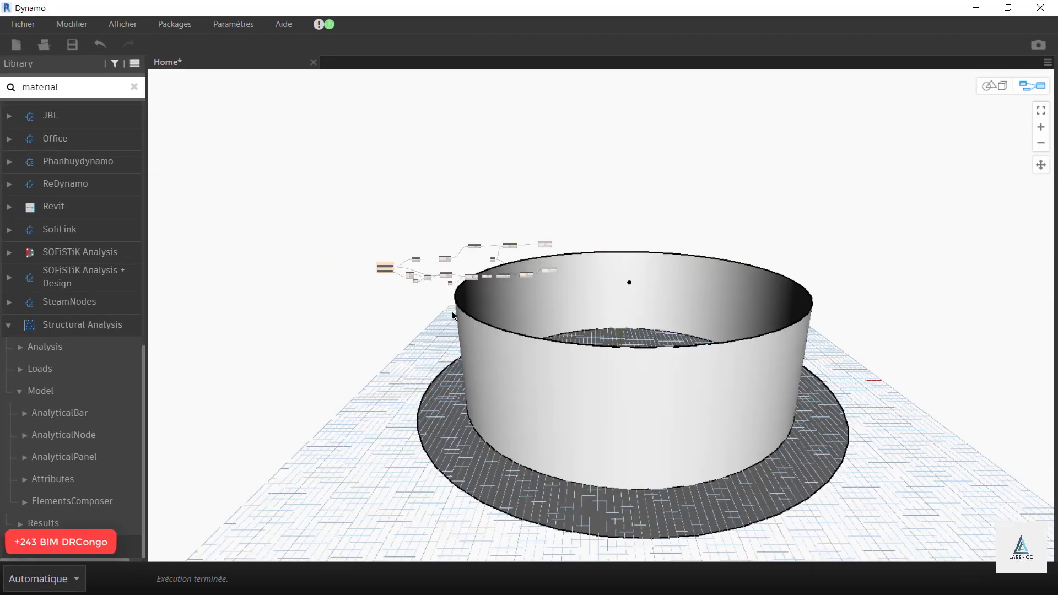
{"action": "scroll", "coordinate": [425, 297], "scroll_direction": "up", "scroll_amount": 10}
{"action": "scroll", "coordinate": [426, 213], "scroll_direction": "down", "scroll_amount": 3}
{"action": "scroll", "coordinate": [379, 319], "scroll_direction": "up", "scroll_amount": 8}
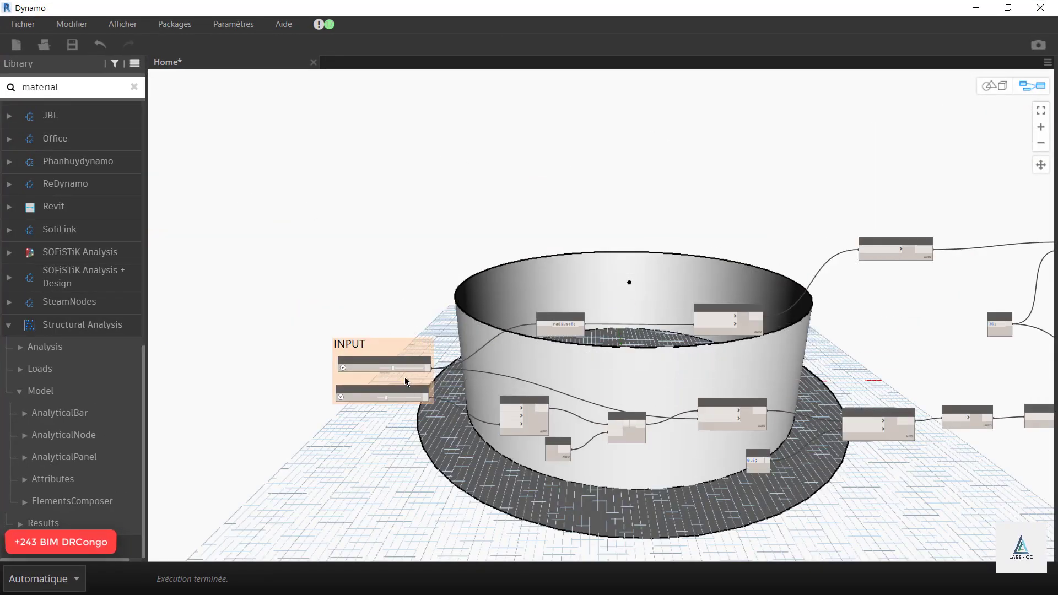
{"action": "scroll", "coordinate": [379, 318], "scroll_direction": "down", "scroll_amount": 6}
{"action": "scroll", "coordinate": [712, 278], "scroll_direction": "up", "scroll_amount": 6}
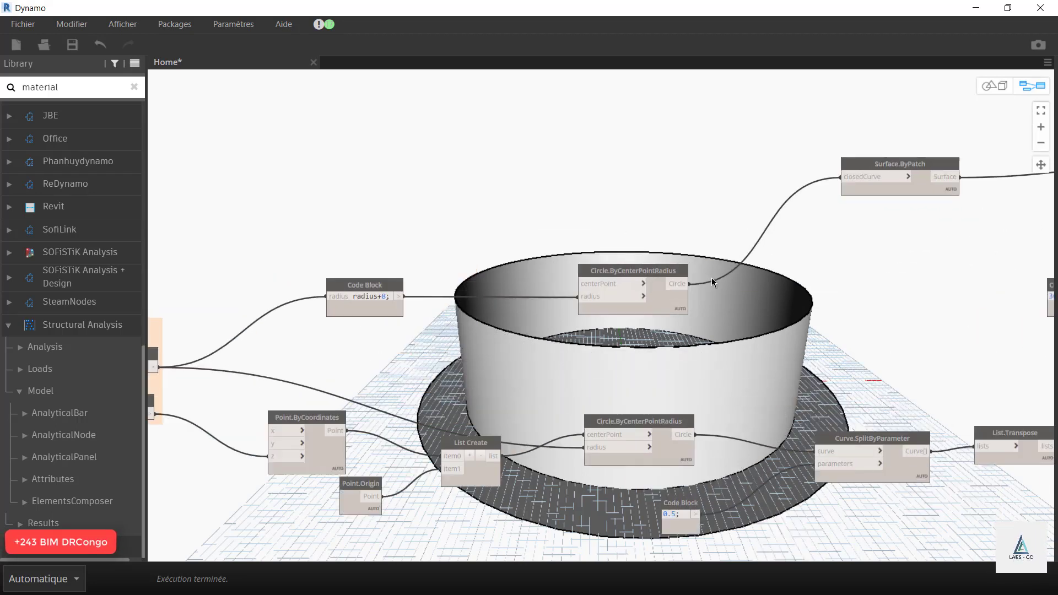
{"action": "scroll", "coordinate": [378, 257], "scroll_direction": "up", "scroll_amount": 5}
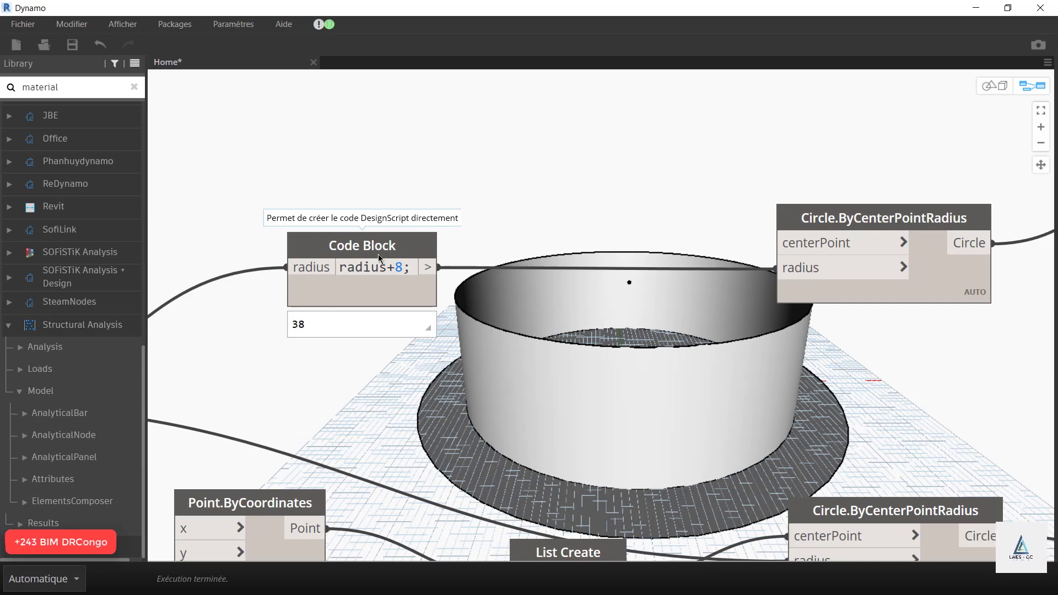
{"action": "scroll", "coordinate": [378, 253], "scroll_direction": "down", "scroll_amount": 5}
{"action": "scroll", "coordinate": [816, 255], "scroll_direction": "up", "scroll_amount": 3}
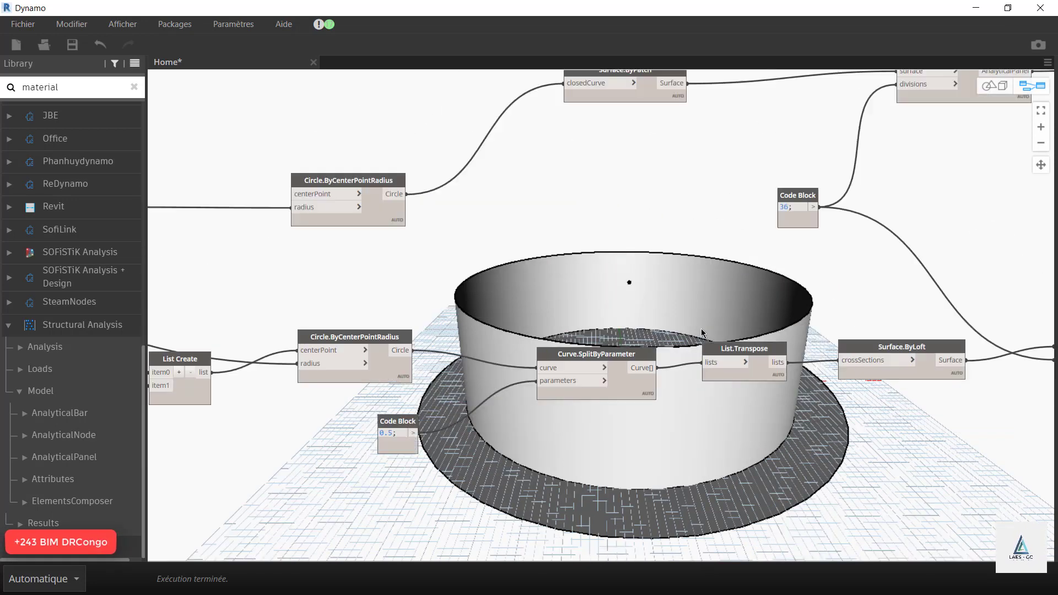
{"action": "scroll", "coordinate": [817, 255], "scroll_direction": "down", "scroll_amount": 5}
{"action": "scroll", "coordinate": [905, 136], "scroll_direction": "up", "scroll_amount": 3}
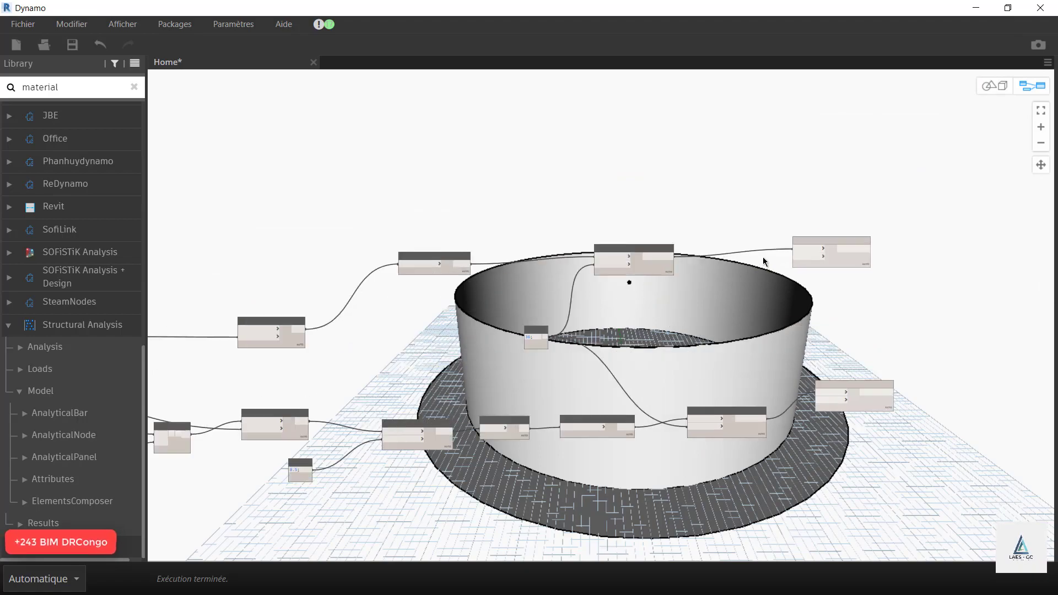
Step: Switch to Revit and examine the Mxx moment results and their legend on the analytical tank model
{"action": "left_click", "coordinate": [976, 8]}
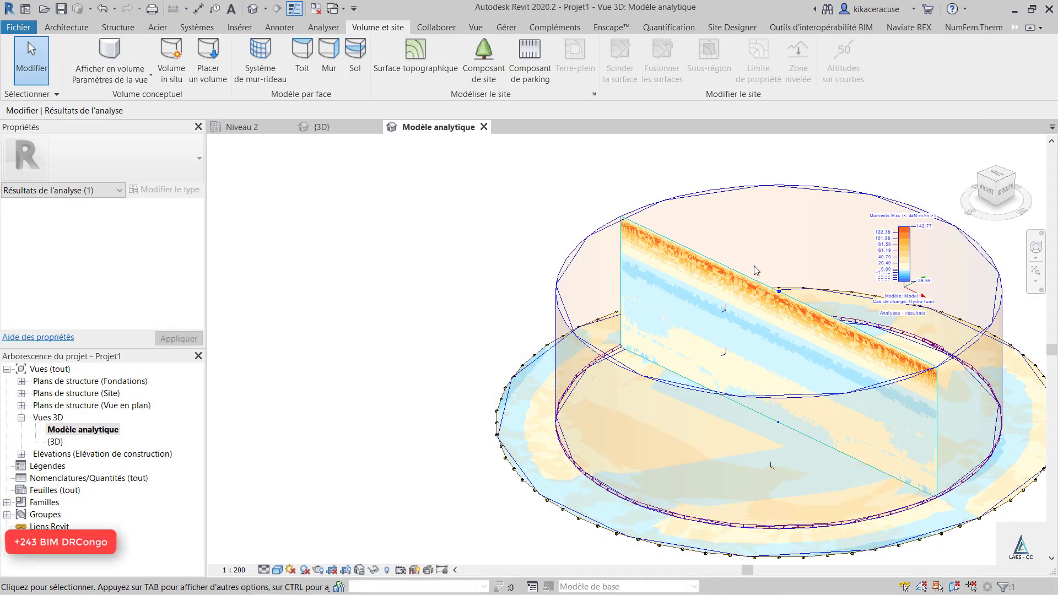
{"action": "scroll", "coordinate": [758, 287], "scroll_direction": "down", "scroll_amount": 2}
{"action": "scroll", "coordinate": [758, 287], "scroll_direction": "up", "scroll_amount": 3}
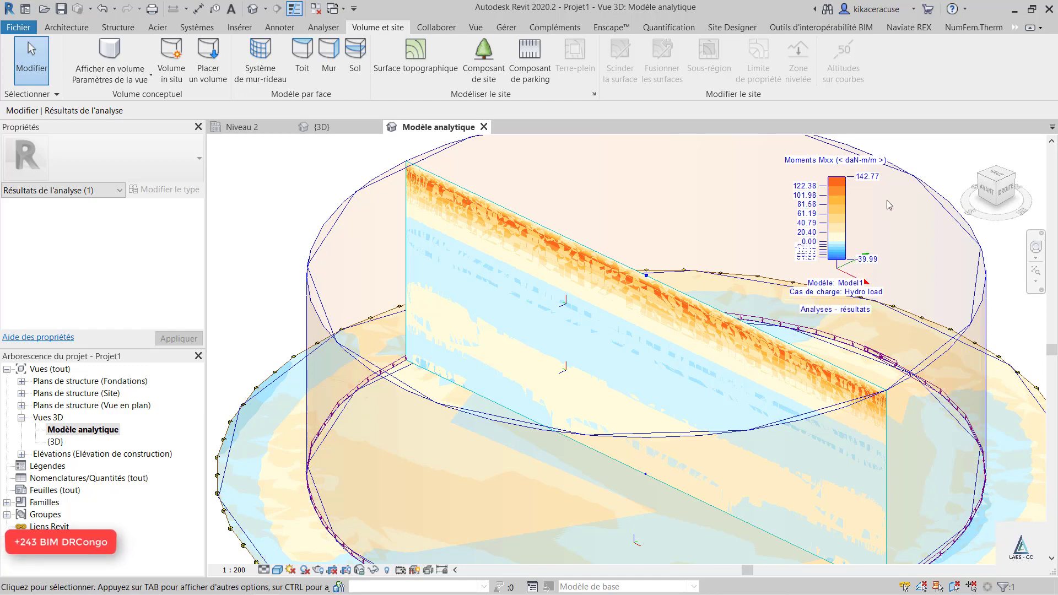
{"action": "scroll", "coordinate": [877, 194], "scroll_direction": "up", "scroll_amount": 2}
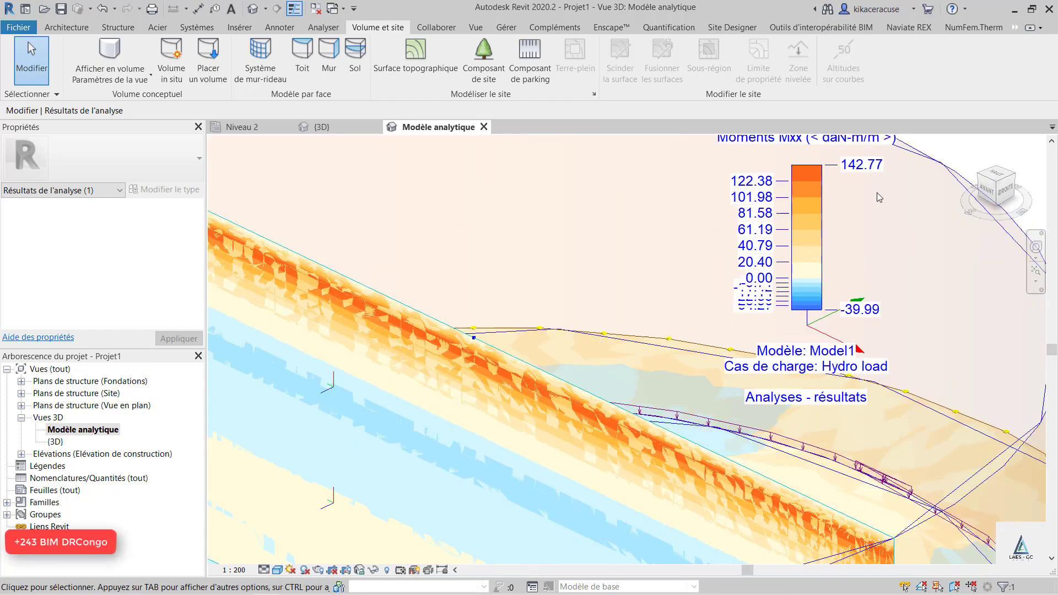
{"action": "scroll", "coordinate": [877, 193], "scroll_direction": "down", "scroll_amount": 3}
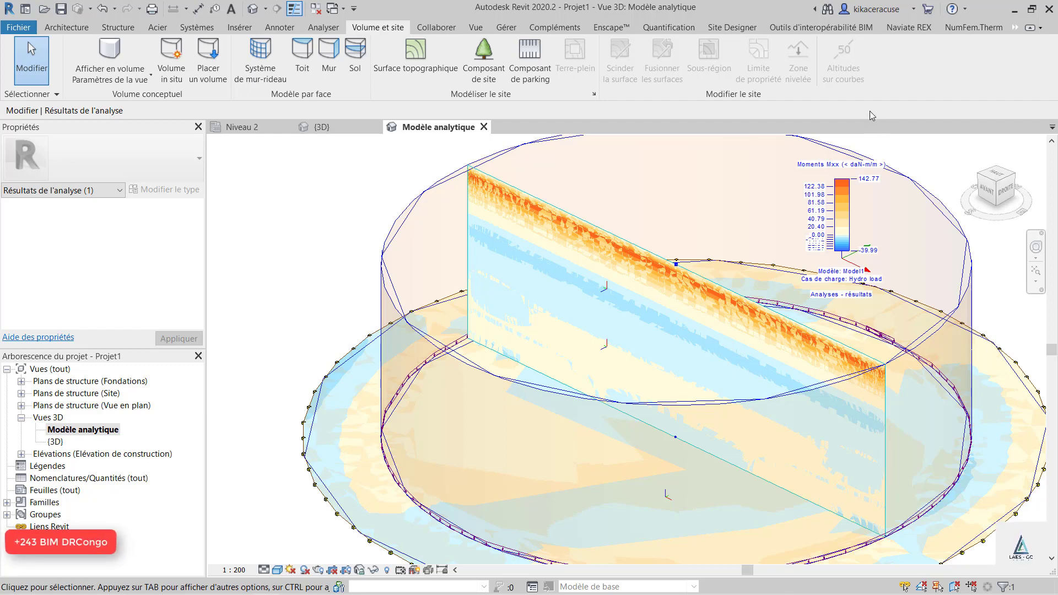
Step: Switch to the Future of Making Corporate Presentation in PowerPoint, view its title slide and minimise it
{"action": "key", "text": "alt+Tab"}
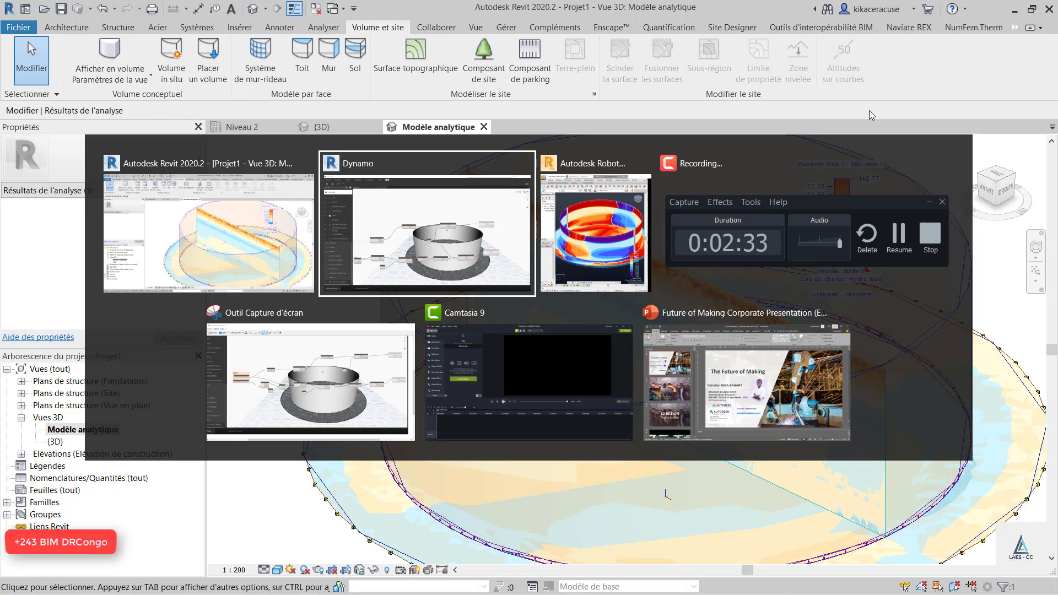
{"action": "left_click", "coordinate": [763, 408]}
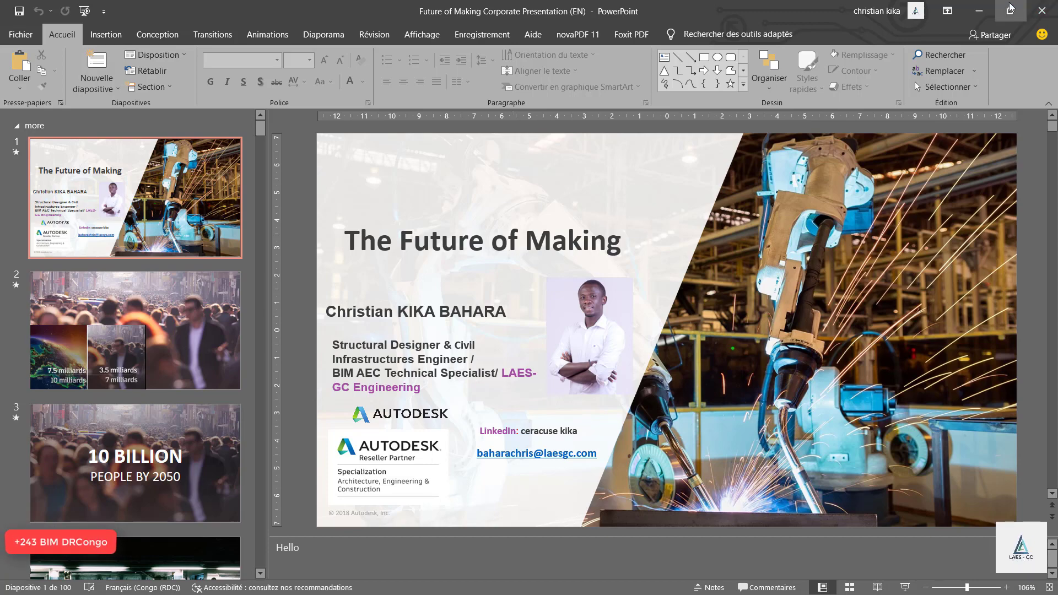
{"action": "left_click", "coordinate": [984, 10]}
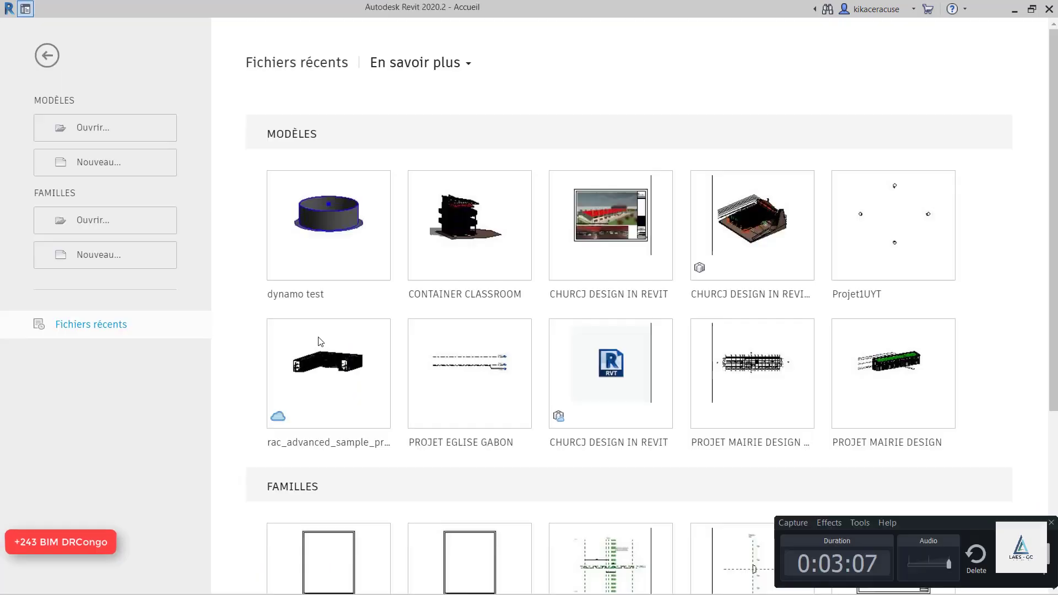
Step: Create a new Revit project from the Structural Analysis-DefaultFRAFRA template
{"action": "scroll", "coordinate": [587, 507], "scroll_direction": "down", "scroll_amount": 5}
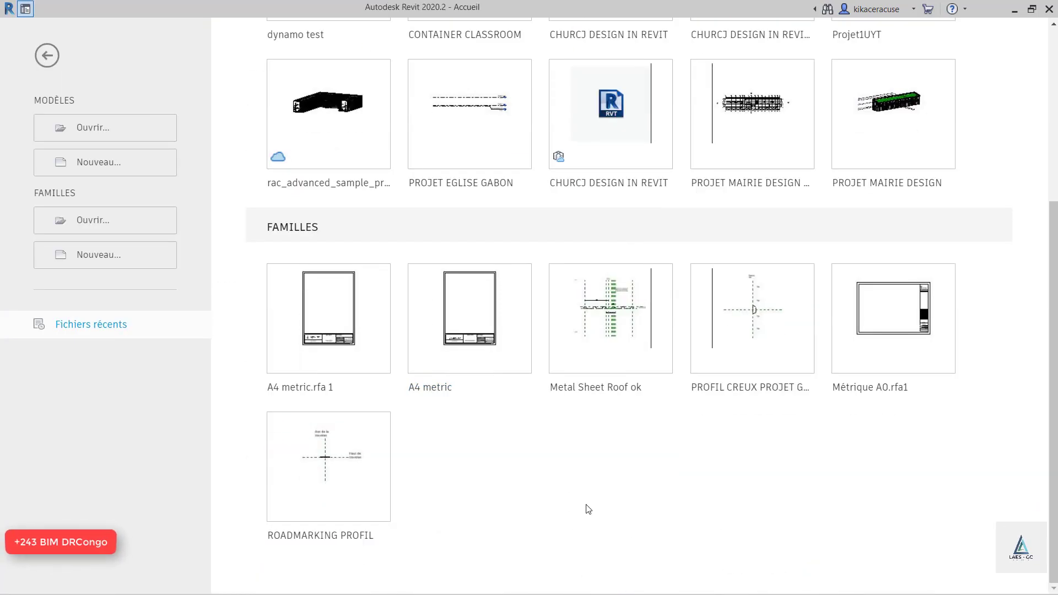
{"action": "scroll", "coordinate": [569, 457], "scroll_direction": "up", "scroll_amount": 5}
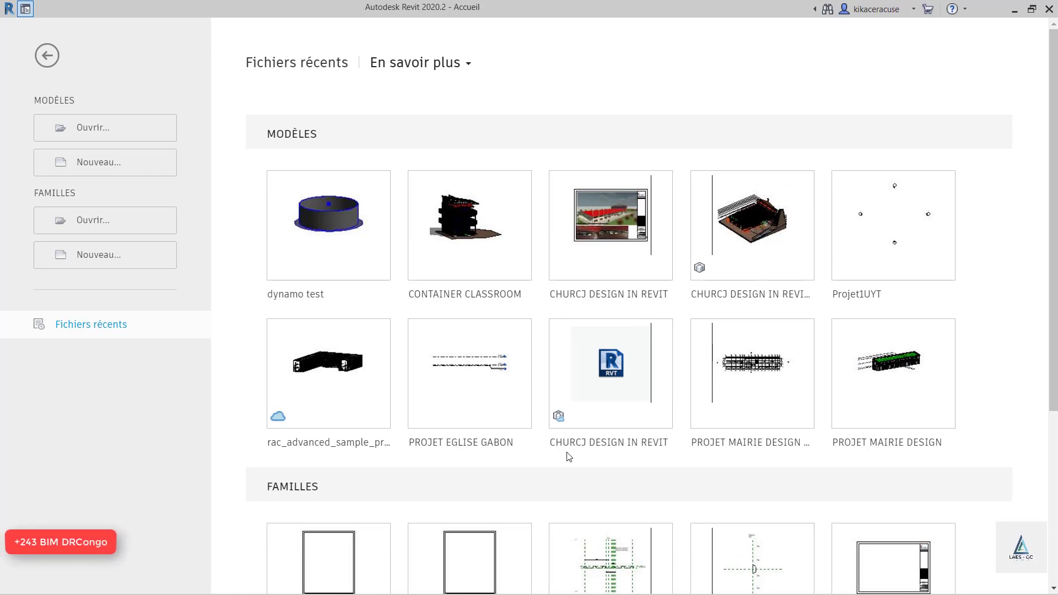
{"action": "left_click", "coordinate": [114, 165]}
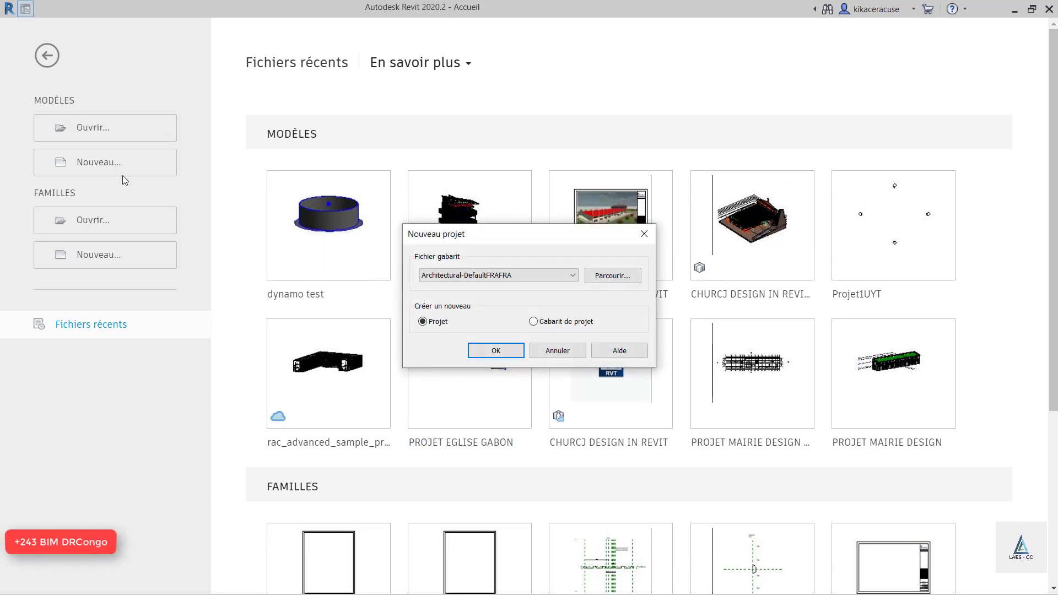
{"action": "left_click", "coordinate": [499, 275]}
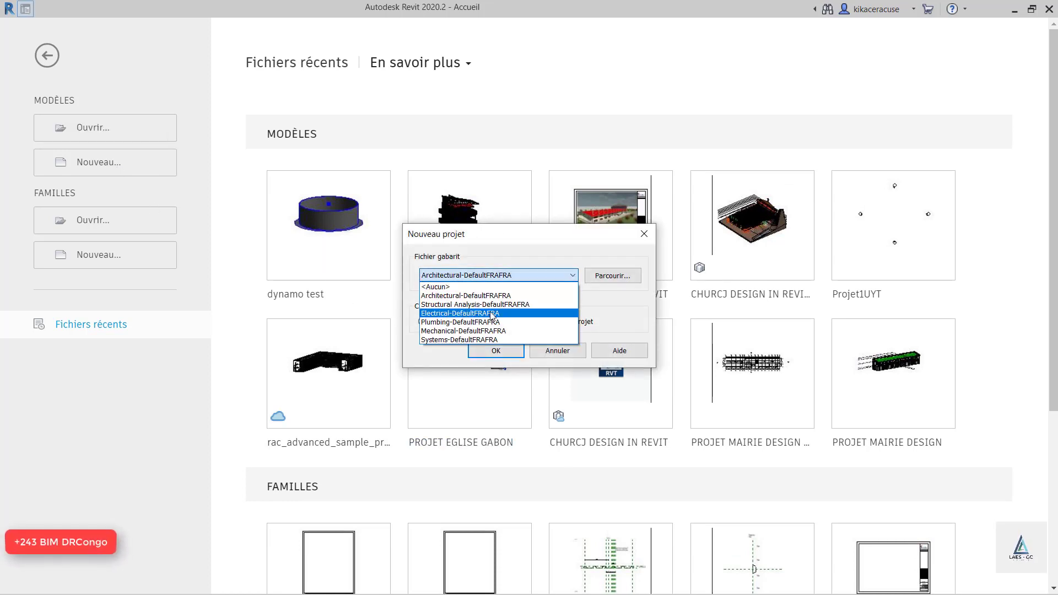
{"action": "left_click", "coordinate": [490, 307]}
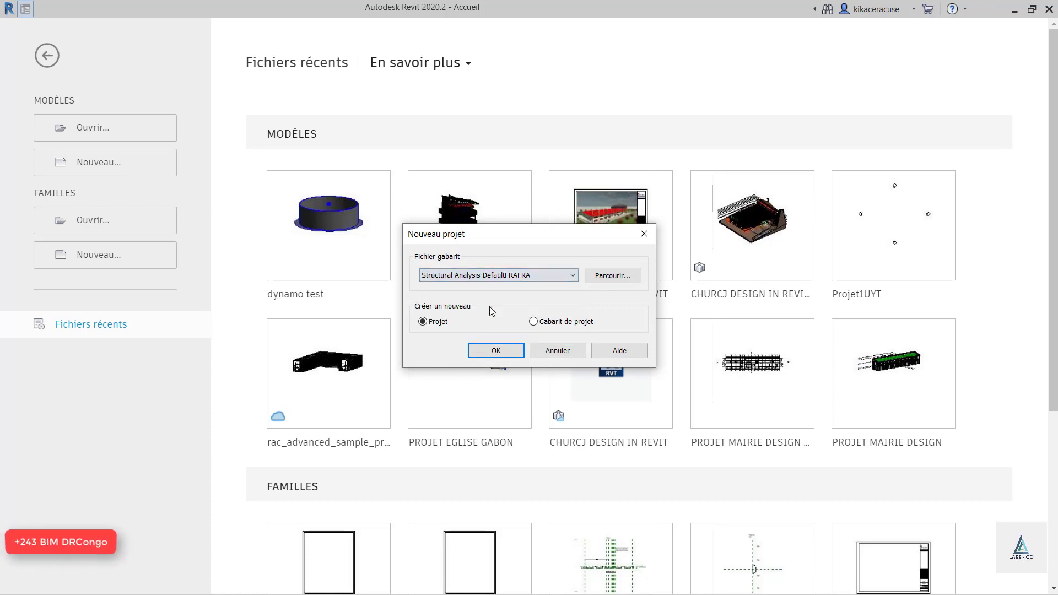
{"action": "left_click", "coordinate": [485, 351]}
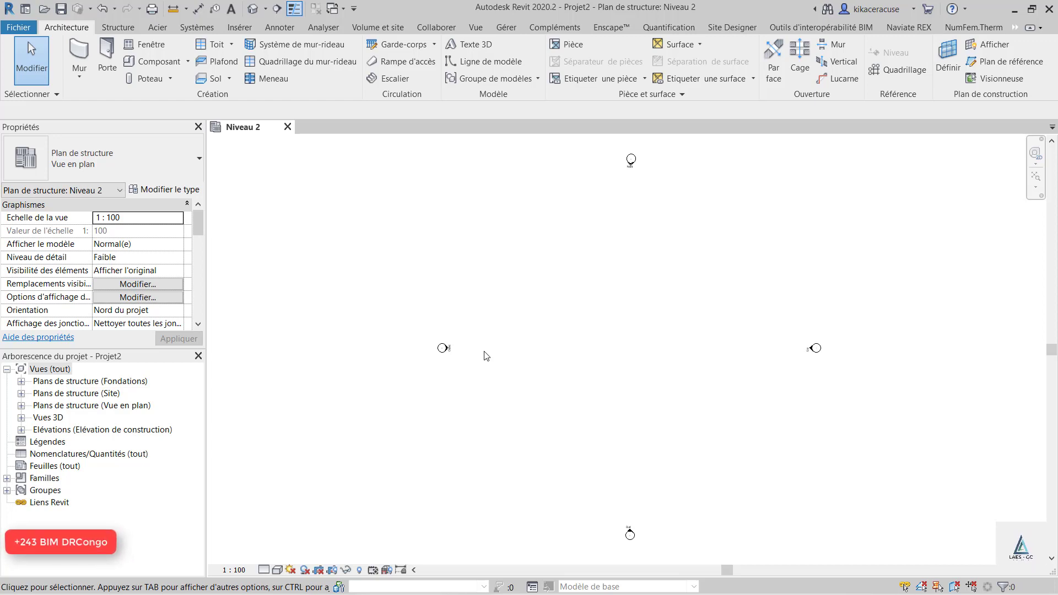
Step: Set the project's length format to show the m unit symbol and suppress trailing zeros
{"action": "key", "text": "u"}
{"action": "key", "text": "n"}
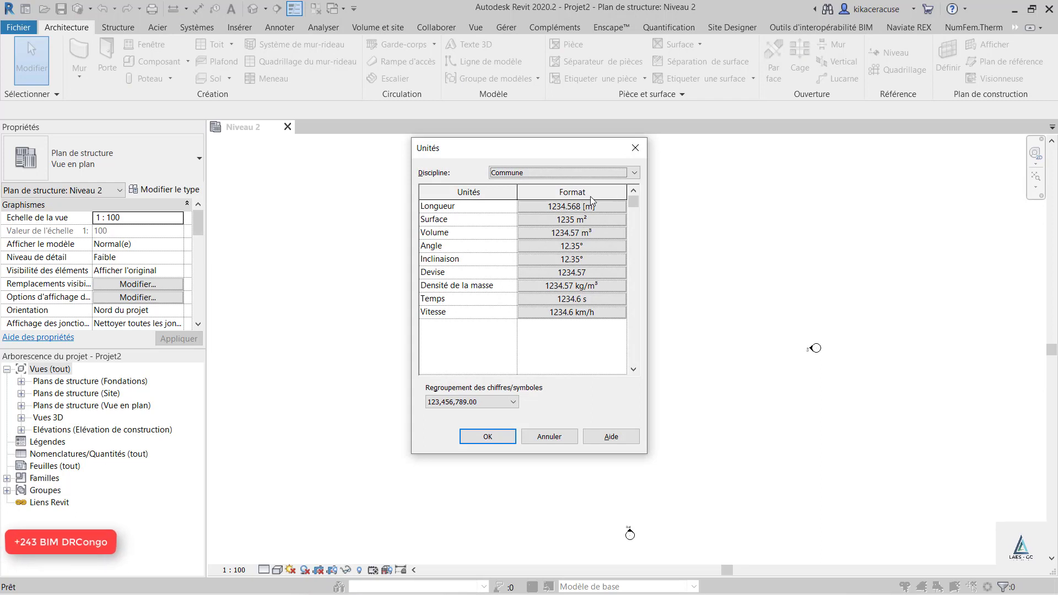
{"action": "left_click", "coordinate": [585, 206]}
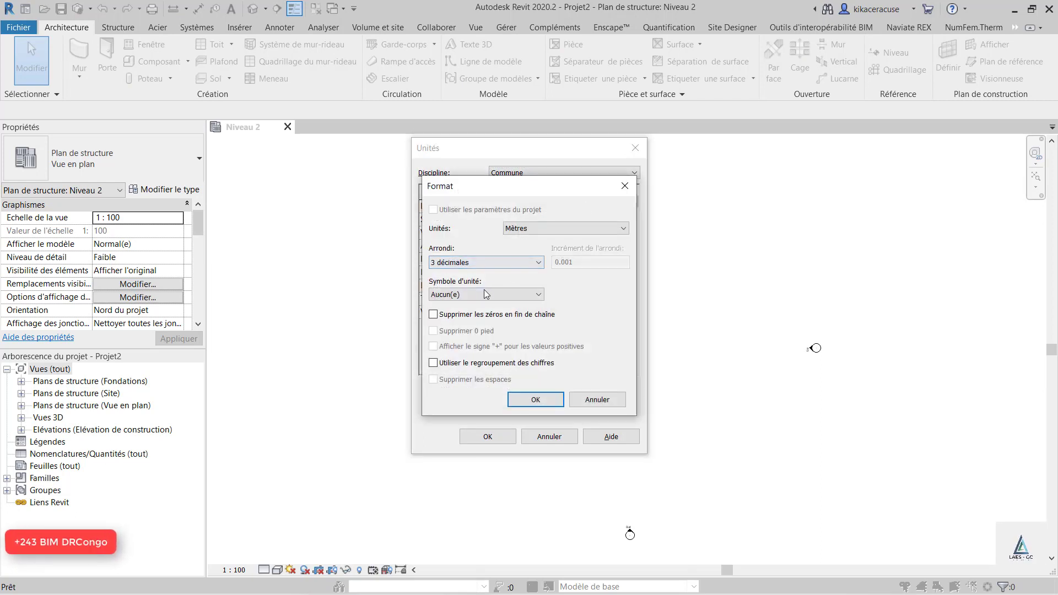
{"action": "left_click", "coordinate": [485, 293]}
{"action": "left_click", "coordinate": [459, 301]}
{"action": "left_click", "coordinate": [468, 299]}
{"action": "left_click", "coordinate": [449, 313]}
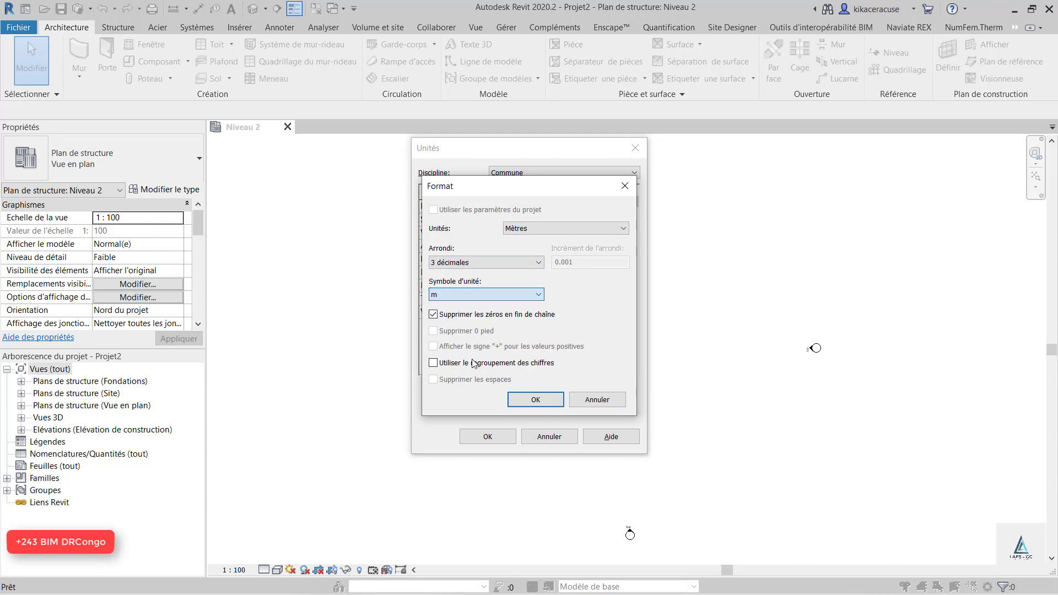
{"action": "left_click", "coordinate": [532, 398]}
{"action": "left_click", "coordinate": [488, 434]}
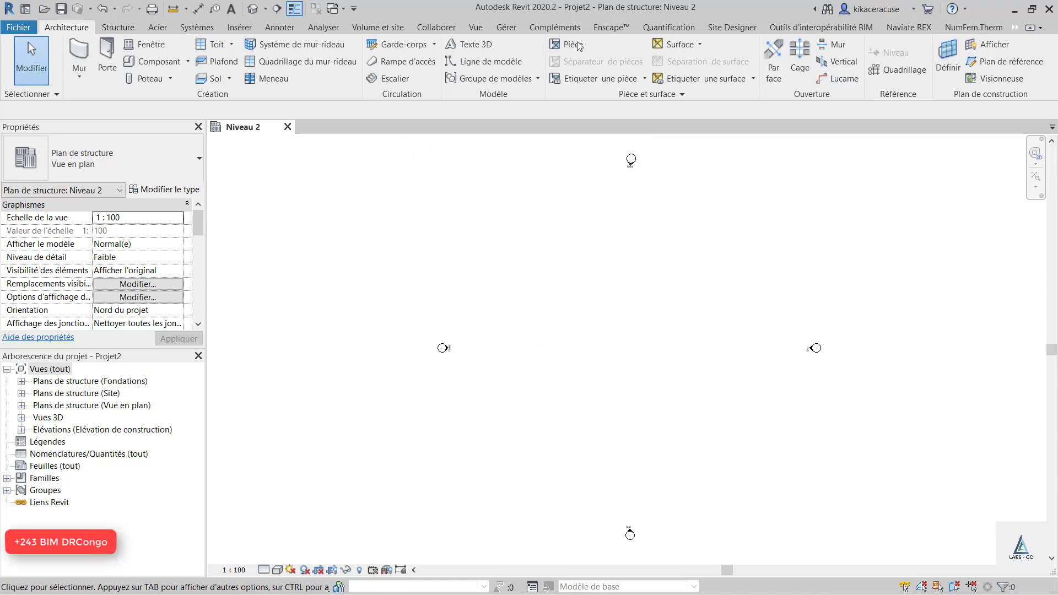
Step: Launch Dynamo from the new Revit project and create a blank graph
{"action": "left_click", "coordinate": [505, 26]}
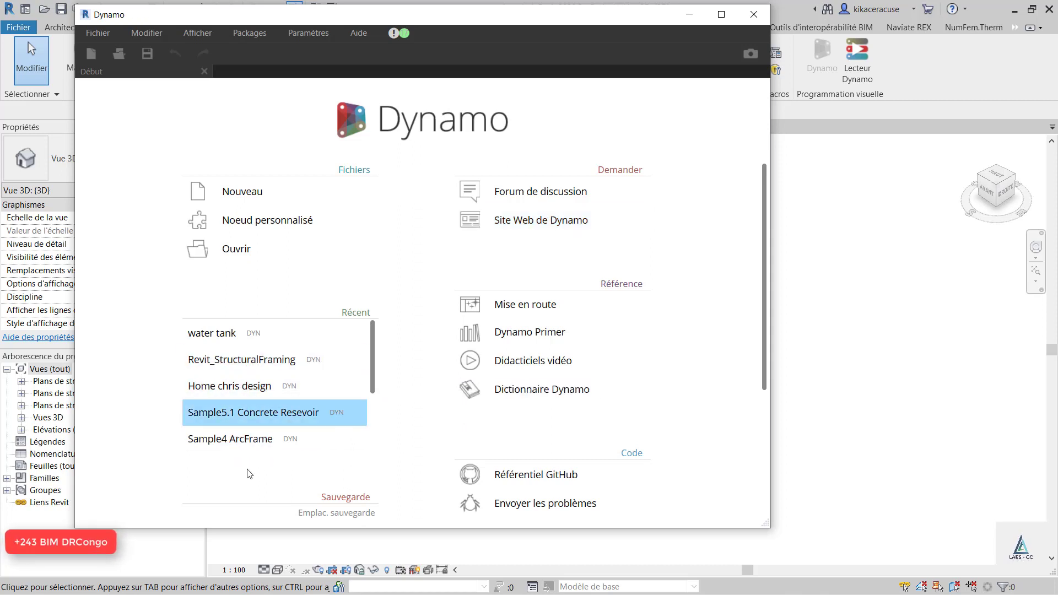
{"action": "left_click", "coordinate": [245, 194]}
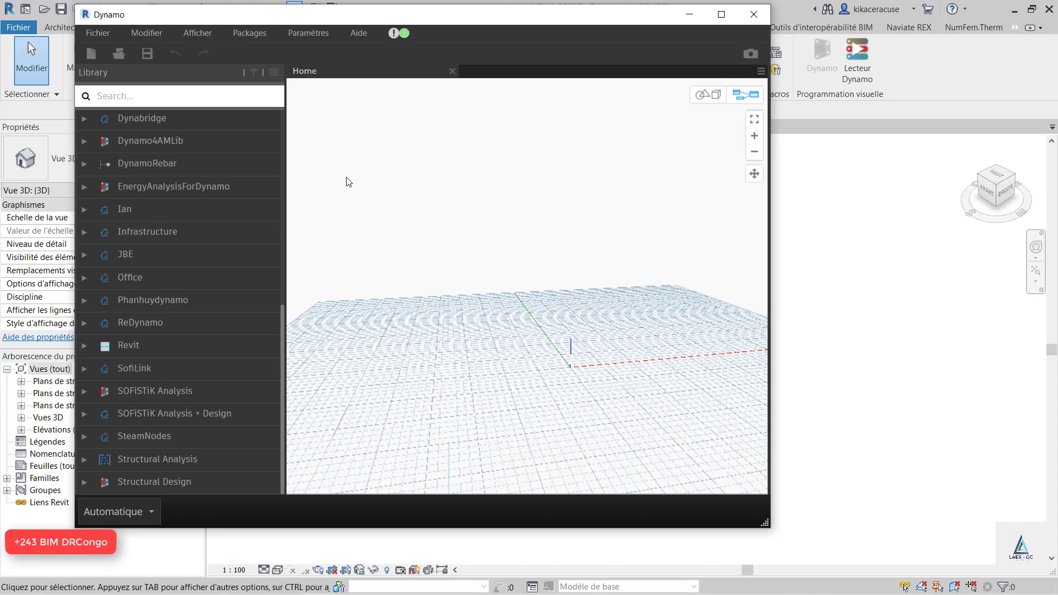
Step: Open the list of installed Dynamo packages and look for Structural Analysis for Dynamo
{"action": "left_click", "coordinate": [246, 37]}
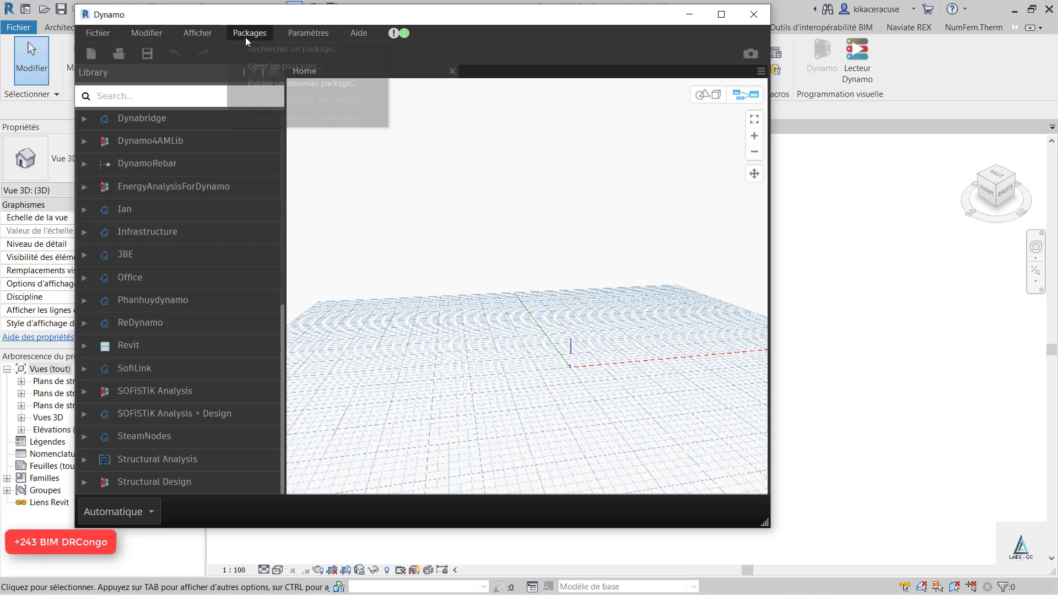
{"action": "left_click", "coordinate": [262, 67]}
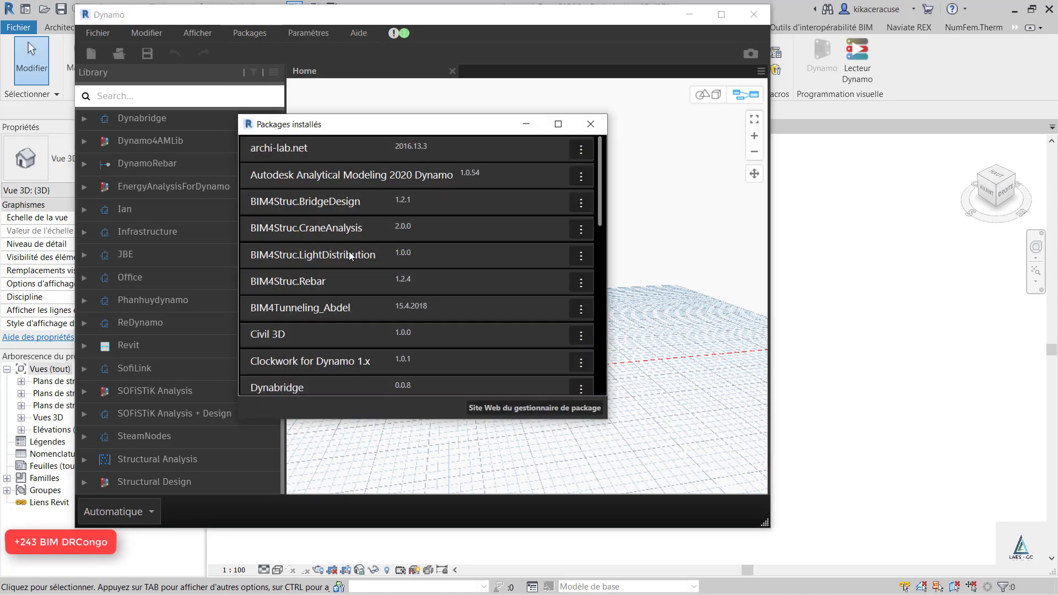
{"action": "scroll", "coordinate": [371, 238], "scroll_direction": "up", "scroll_amount": 1}
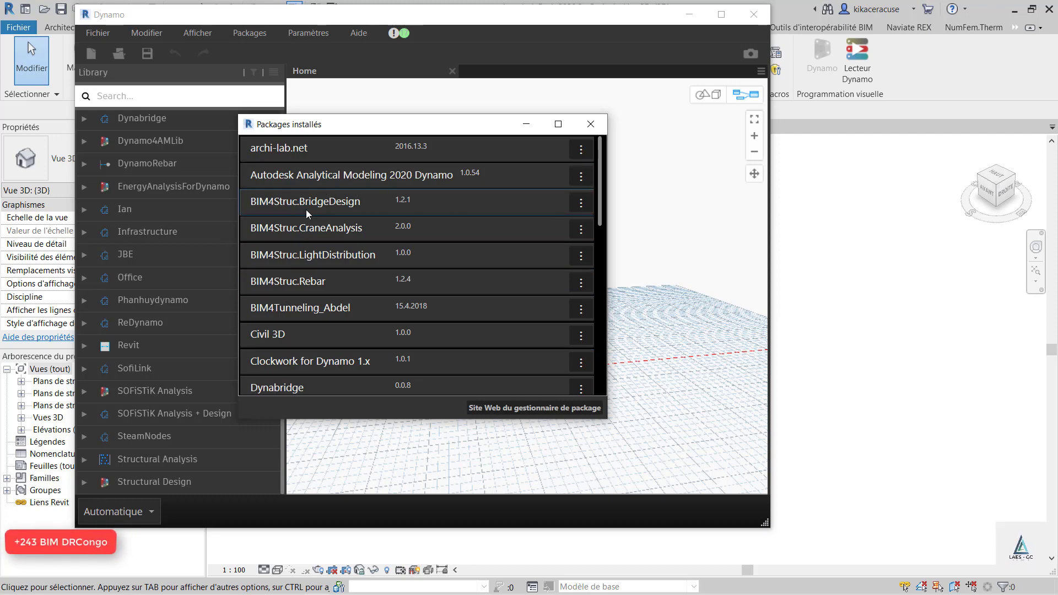
{"action": "scroll", "coordinate": [293, 174], "scroll_direction": "down", "scroll_amount": 5}
{"action": "scroll", "coordinate": [295, 181], "scroll_direction": "up", "scroll_amount": 2}
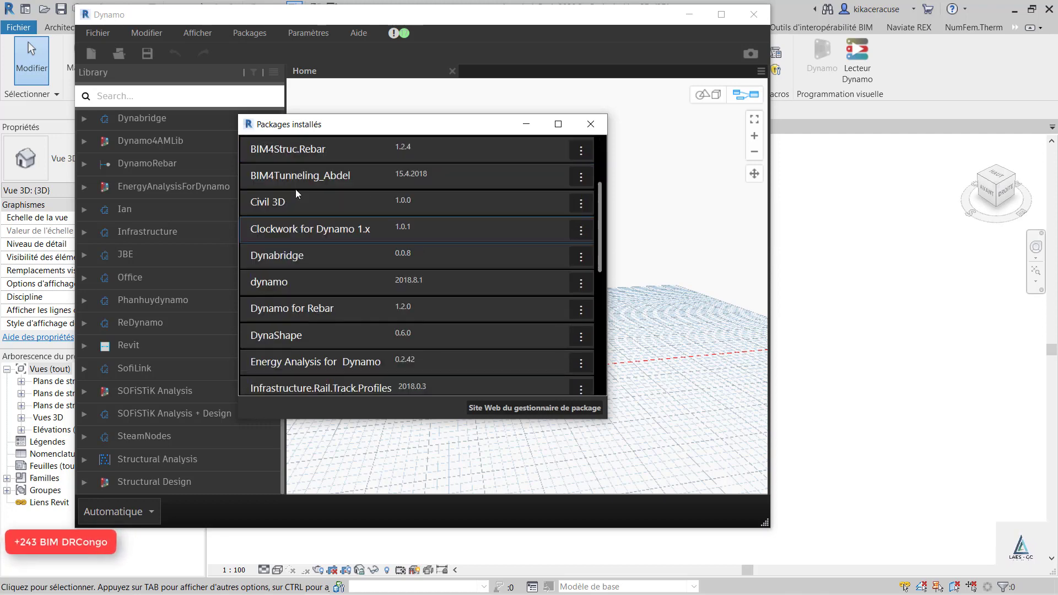
{"action": "scroll", "coordinate": [293, 216], "scroll_direction": "down", "scroll_amount": 6}
{"action": "scroll", "coordinate": [294, 231], "scroll_direction": "down", "scroll_amount": 1}
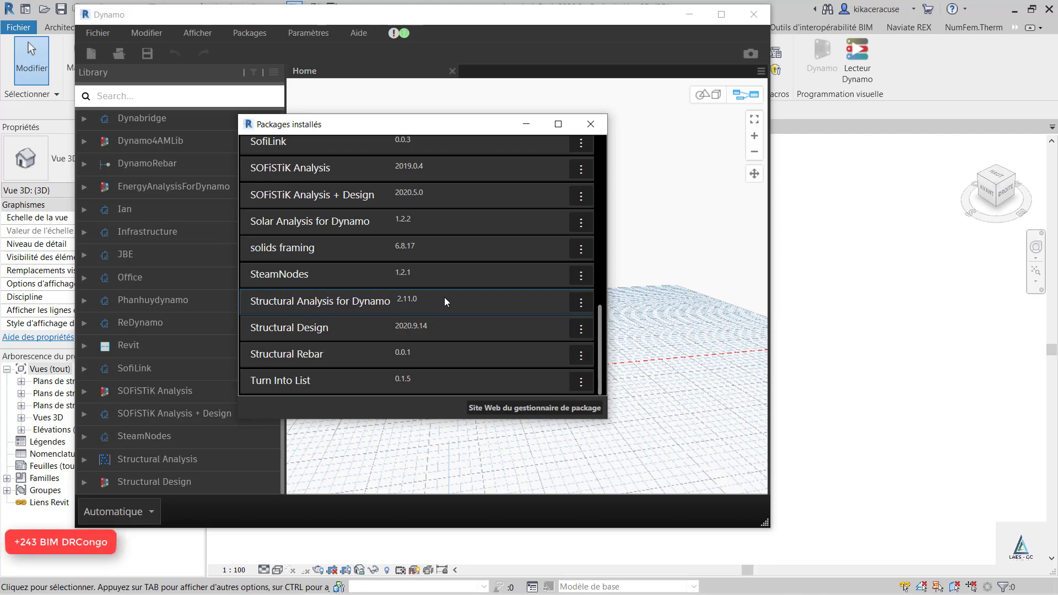
Step: Close the installed packages list and look through the add-on categories in the node library
{"action": "left_click", "coordinate": [590, 125]}
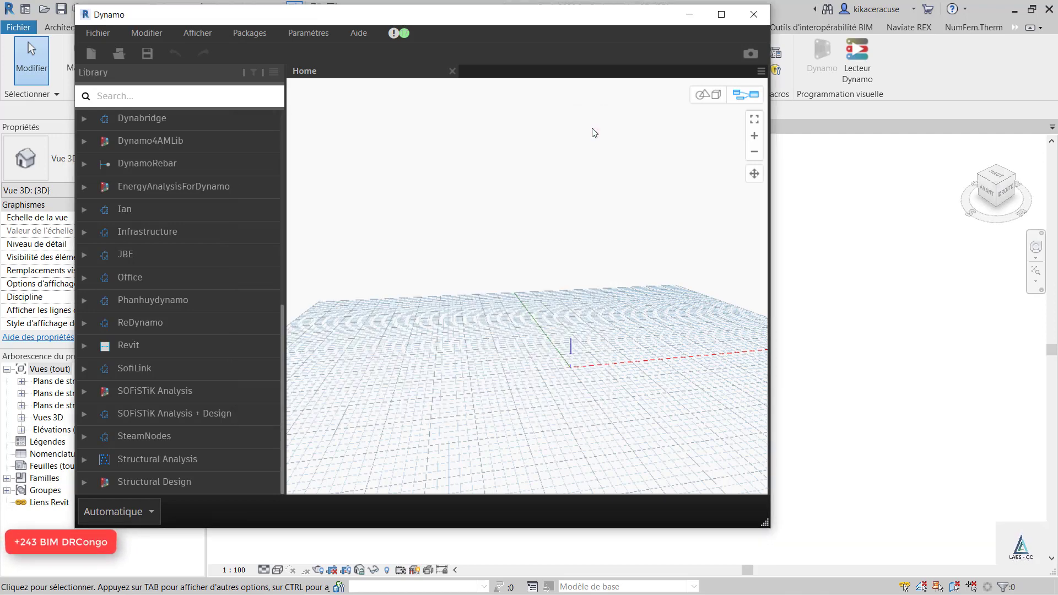
{"action": "scroll", "coordinate": [140, 216], "scroll_direction": "up", "scroll_amount": 5}
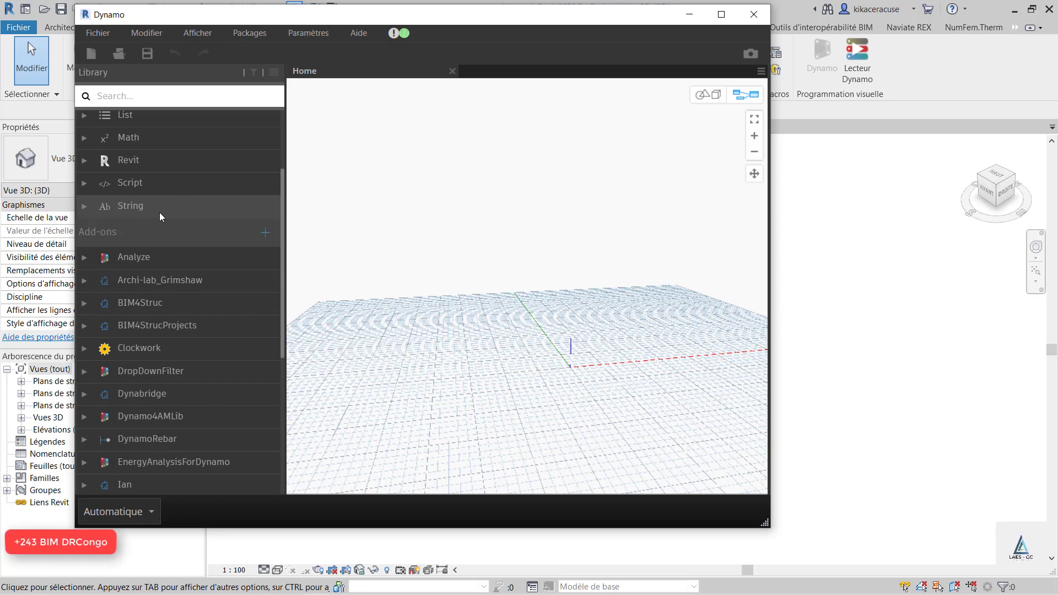
{"action": "scroll", "coordinate": [157, 231], "scroll_direction": "down", "scroll_amount": 5}
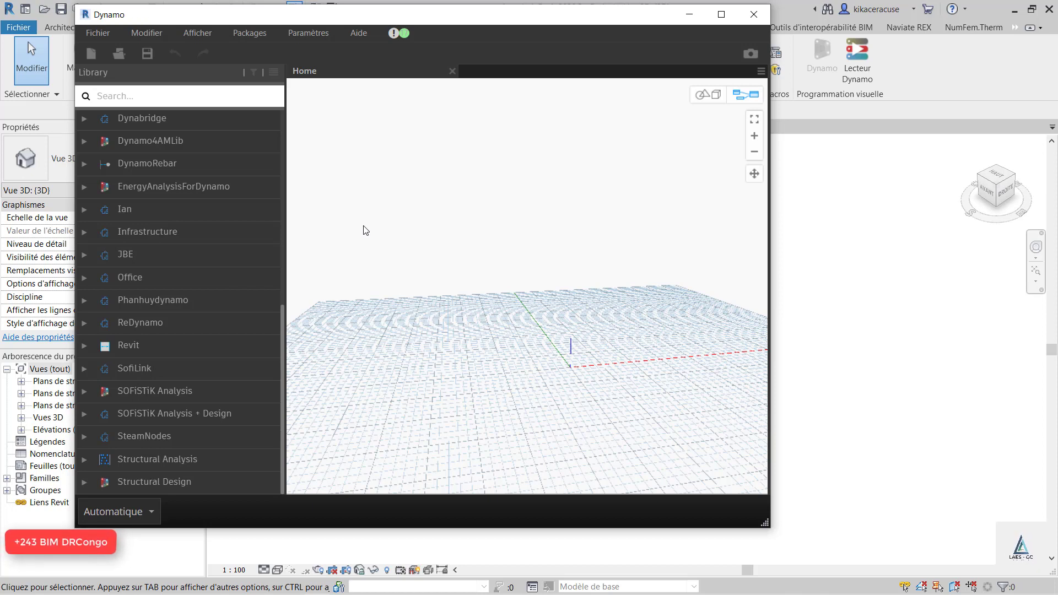
Step: Add an Integer Slider node to the graph and rename it Radius
{"action": "right_click", "coordinate": [392, 208]}
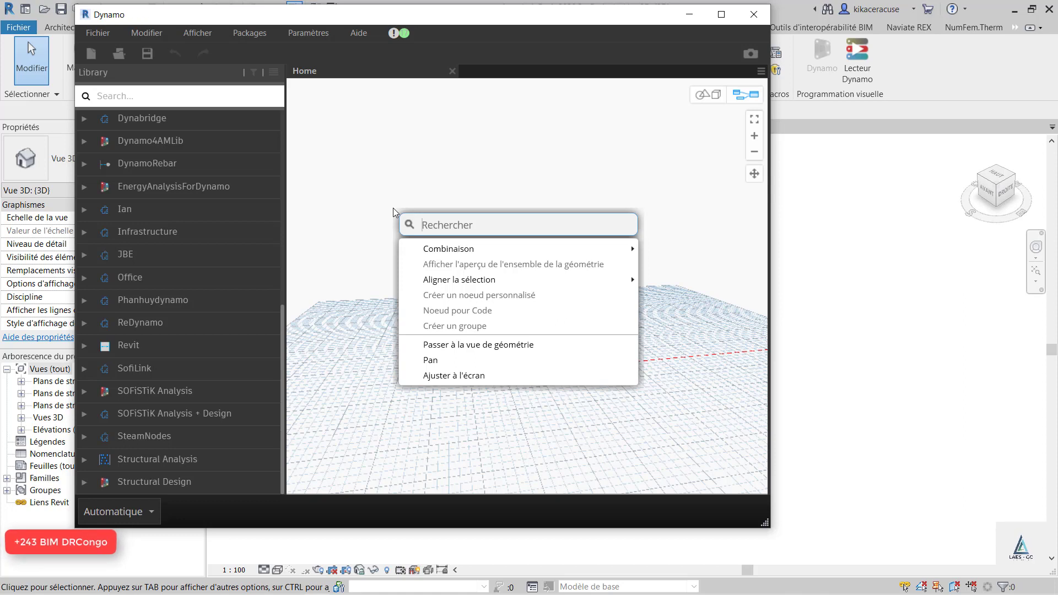
{"action": "type", "text": "SLIDE"}
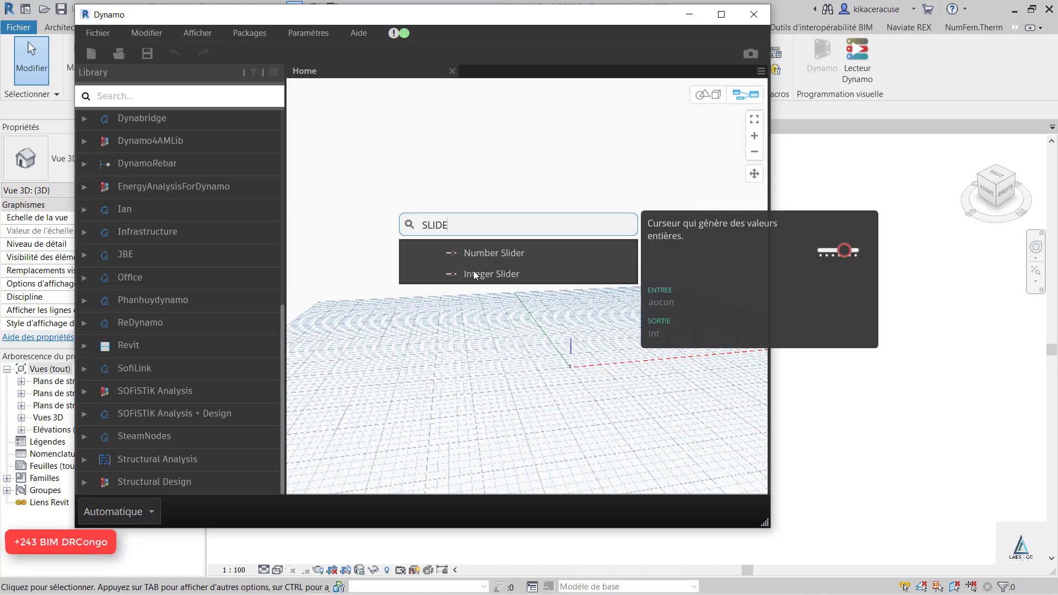
{"action": "left_click", "coordinate": [474, 270]}
{"action": "left_click_drag", "start_coordinate": [611, 277], "coordinate": [443, 185]}
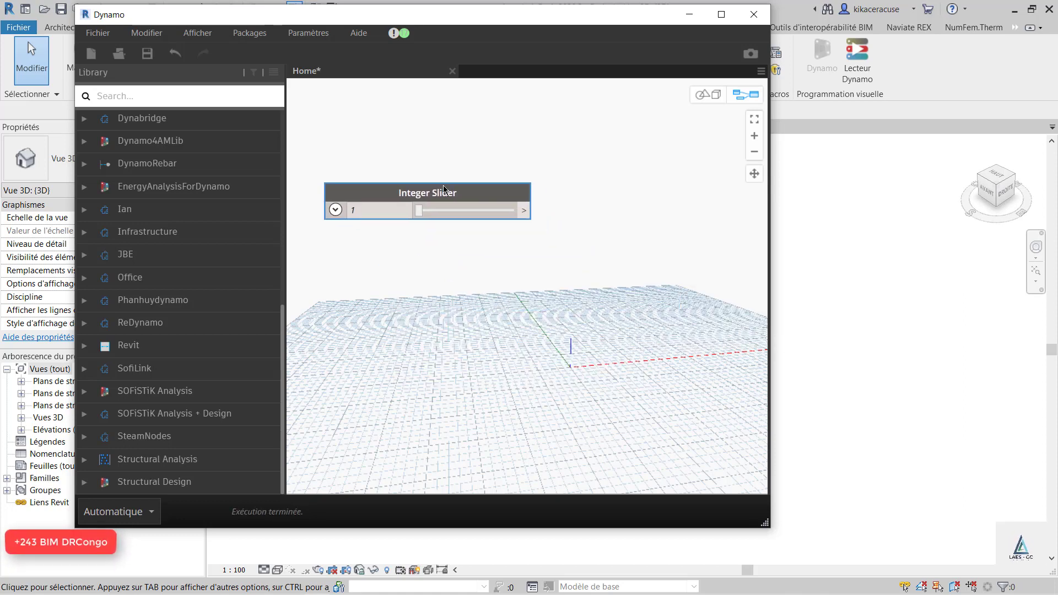
{"action": "double_click", "coordinate": [421, 193]}
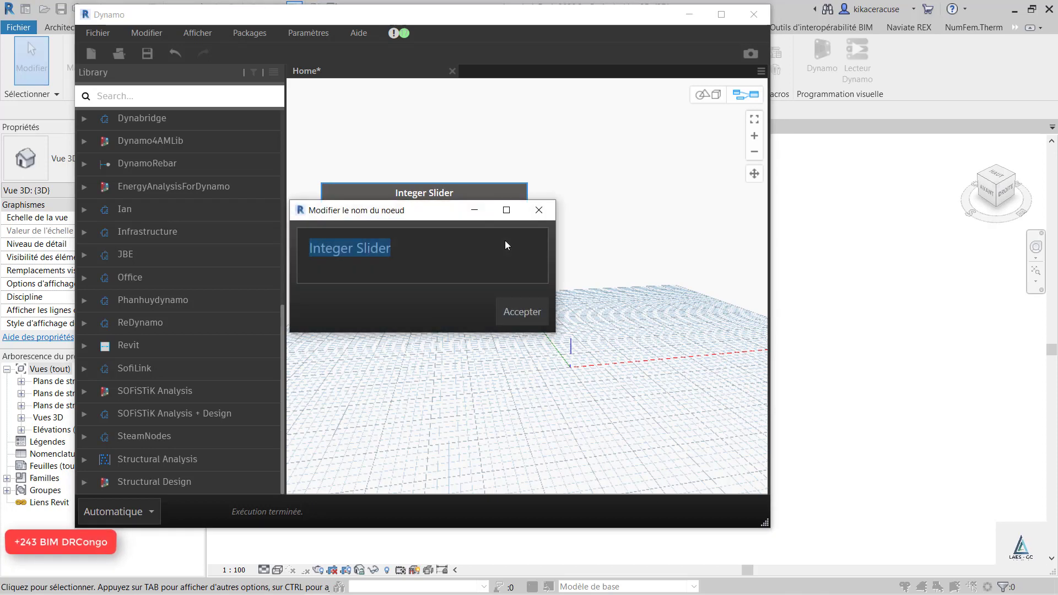
{"action": "type", "text": "Radius"}
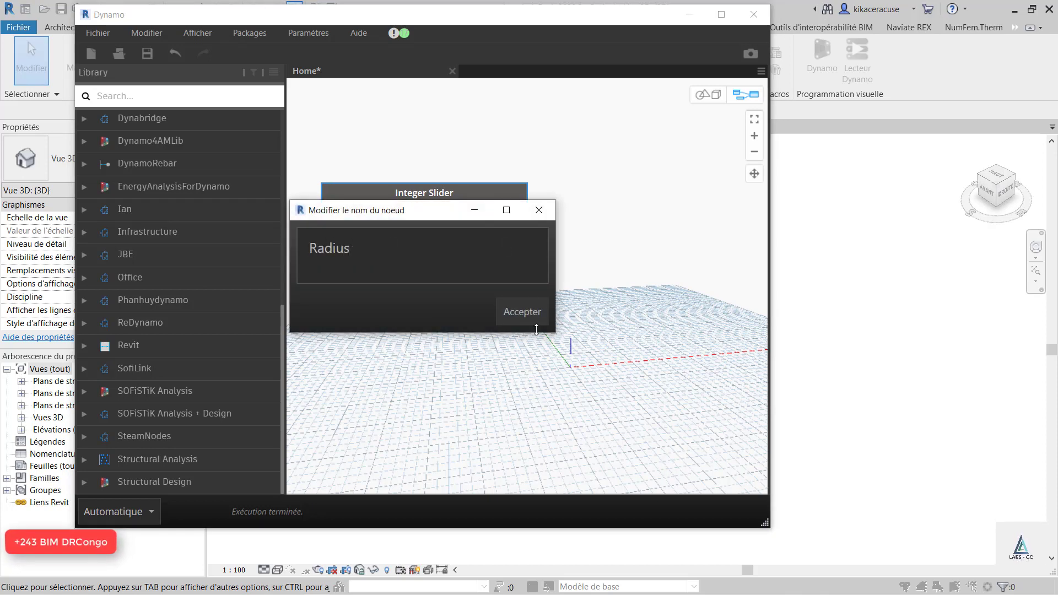
{"action": "left_click", "coordinate": [523, 313]}
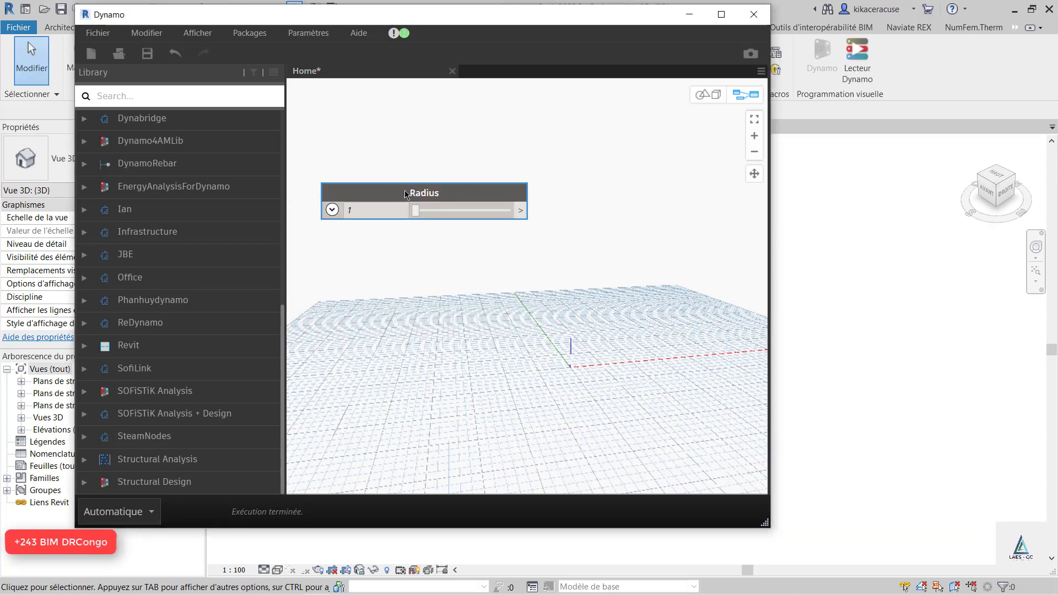
Step: Duplicate the Radius slider, place the copy below the original and rename it Hights
{"action": "key", "text": "ctrl+c"}
{"action": "key", "text": "ctrl+v"}
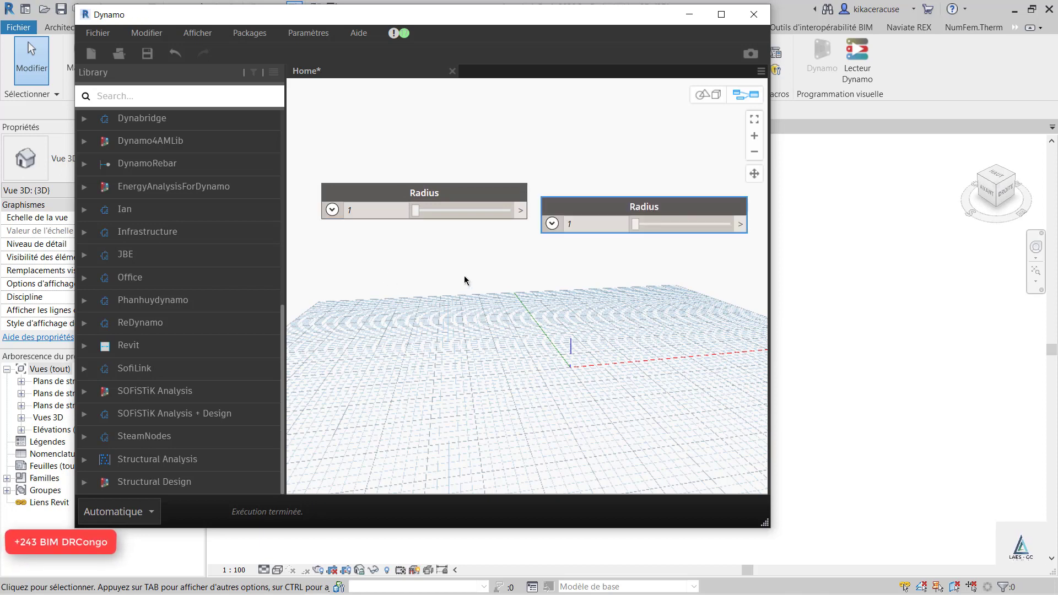
{"action": "left_click_drag", "start_coordinate": [623, 214], "coordinate": [401, 306]}
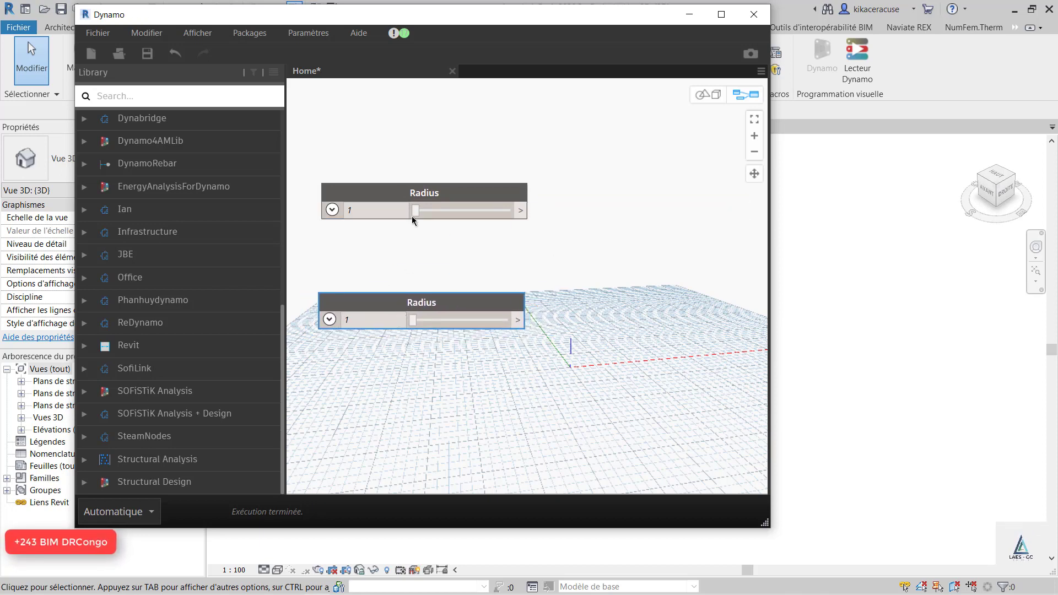
{"action": "double_click", "coordinate": [408, 303]}
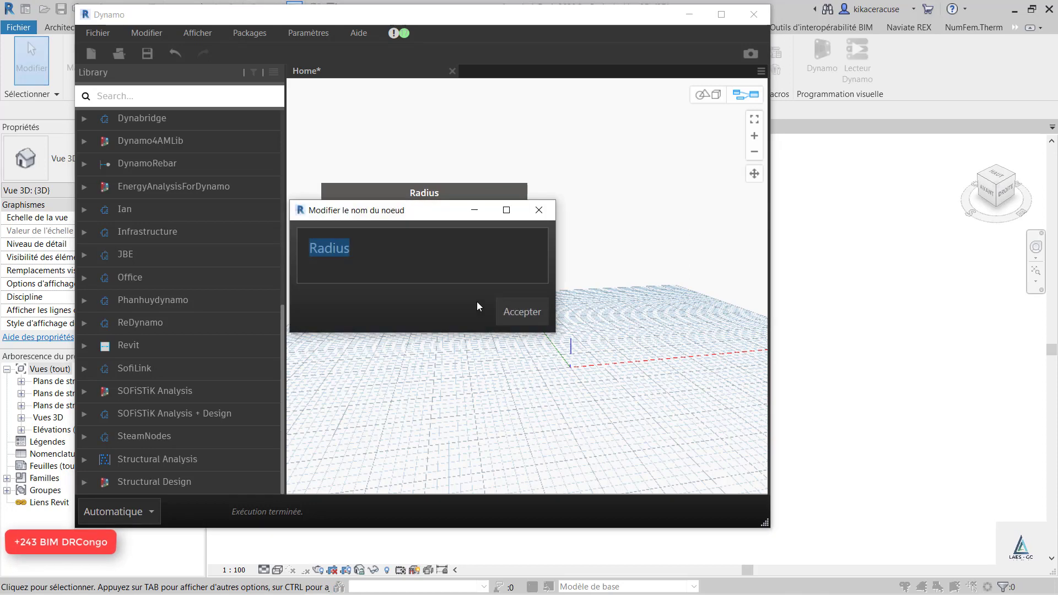
{"action": "type", "text": "Hights"}
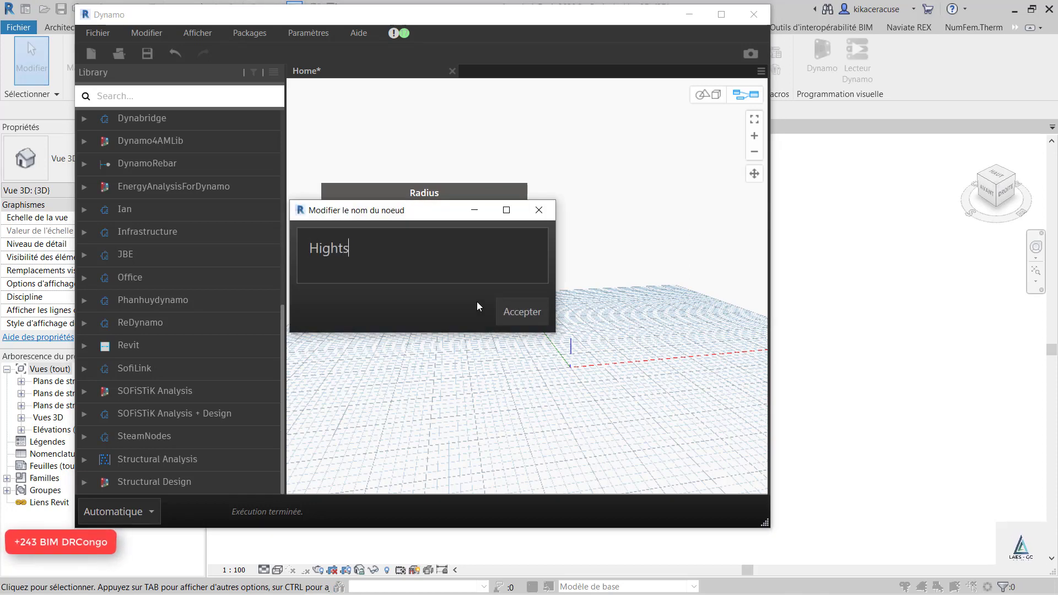
{"action": "left_click", "coordinate": [524, 312]}
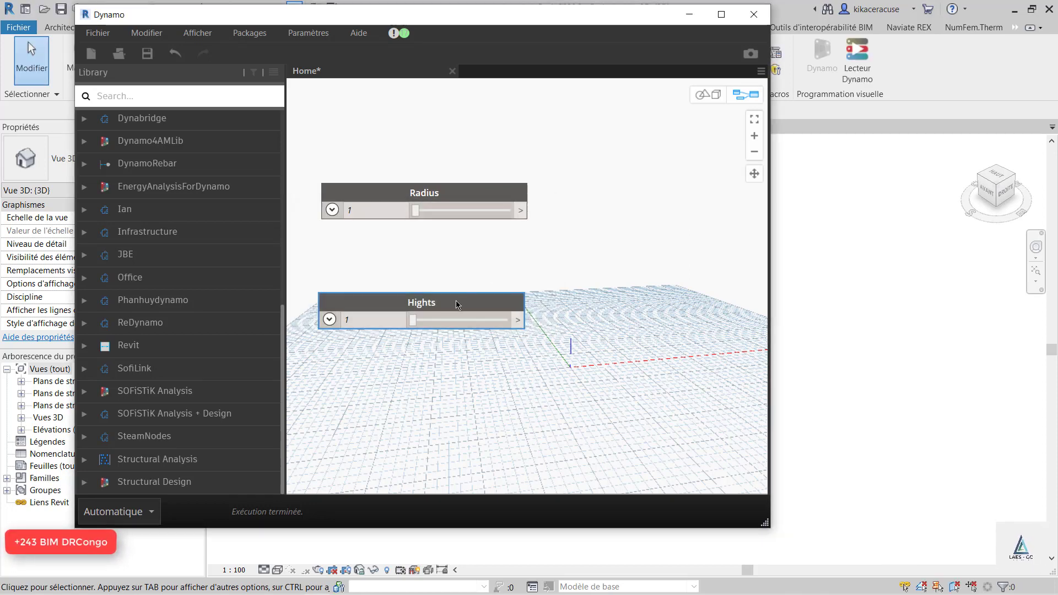
{"action": "left_click_drag", "start_coordinate": [452, 325], "coordinate": [445, 313]}
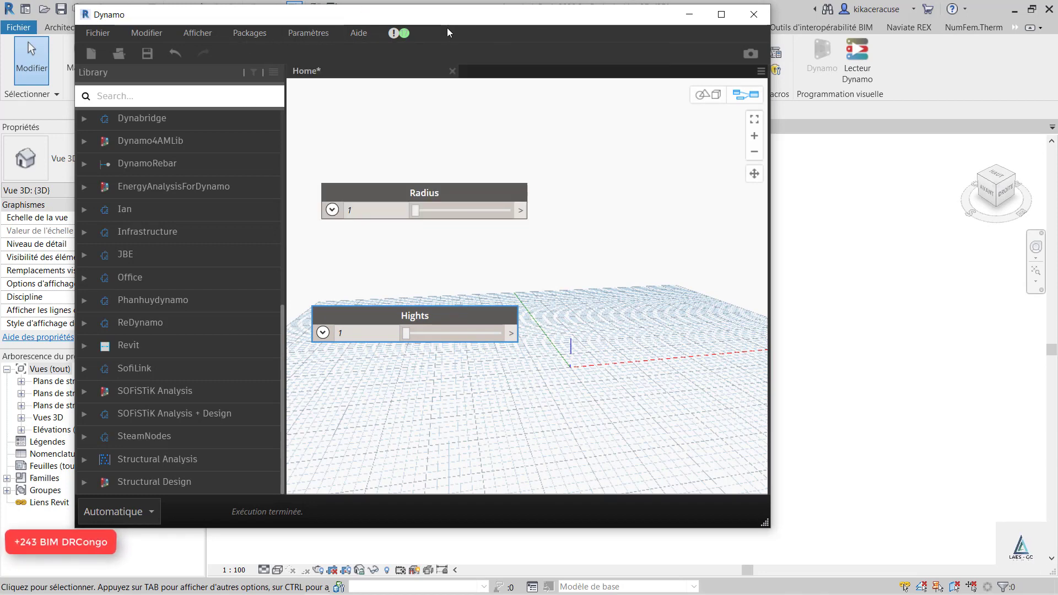
{"action": "scroll", "coordinate": [361, 291], "scroll_direction": "down", "scroll_amount": 5}
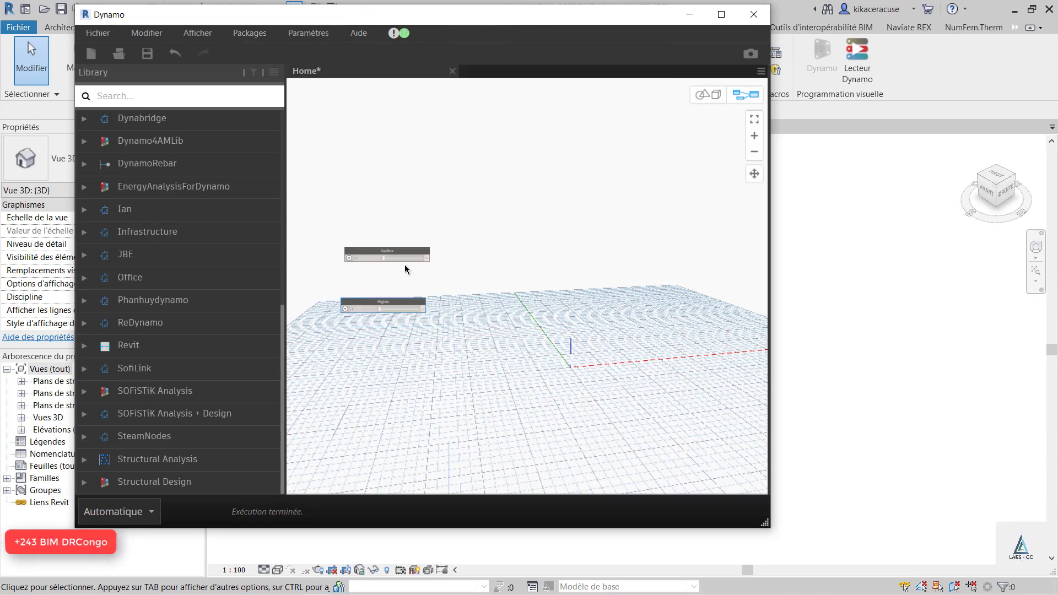
{"action": "scroll", "coordinate": [405, 264], "scroll_direction": "up", "scroll_amount": 4}
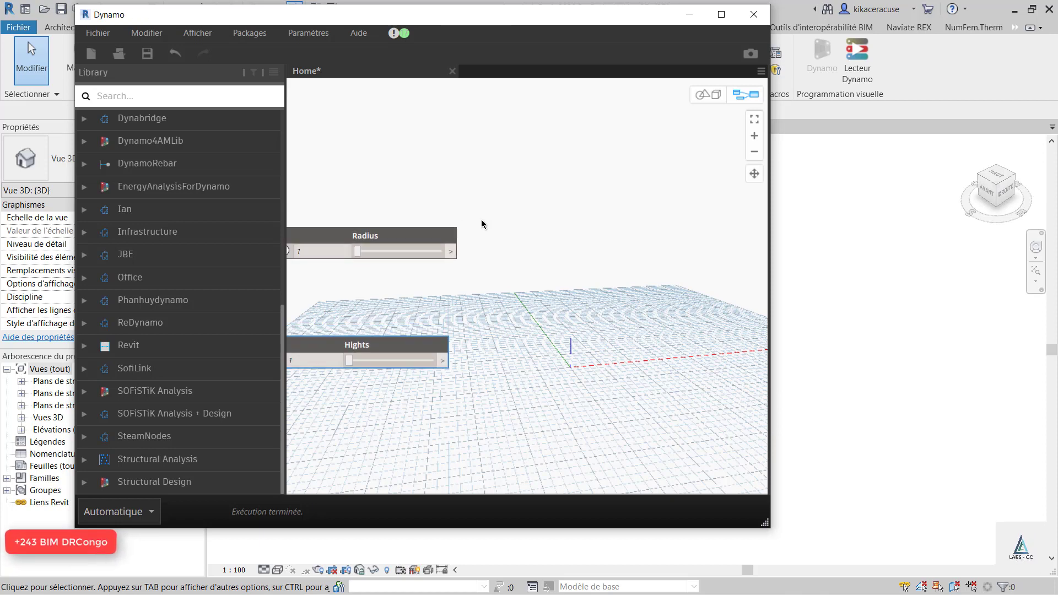
{"action": "scroll", "coordinate": [482, 224], "scroll_direction": "down", "scroll_amount": 2}
{"action": "scroll", "coordinate": [435, 279], "scroll_direction": "up", "scroll_amount": 2}
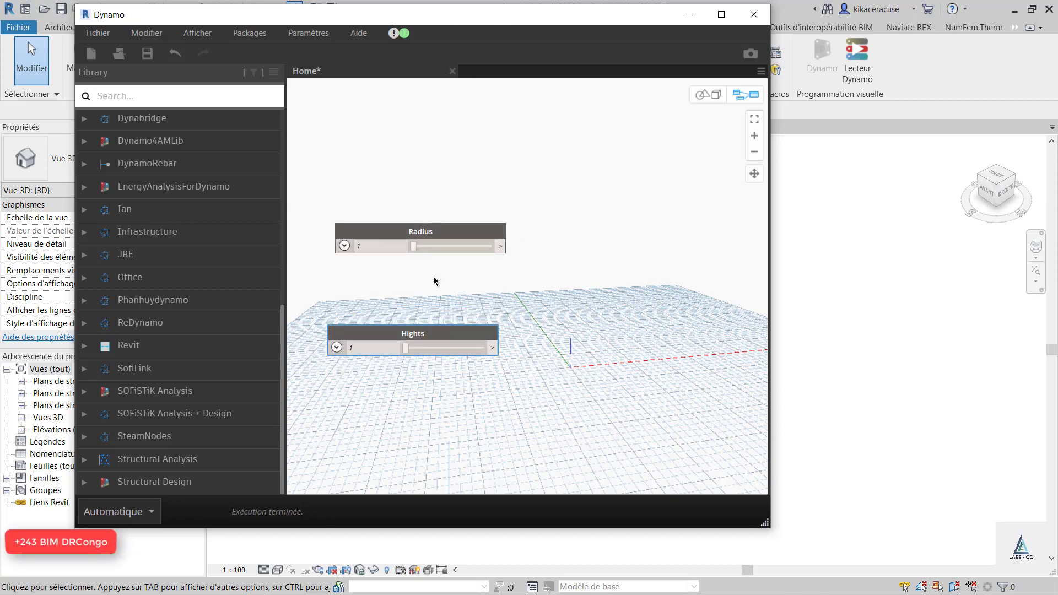
{"action": "scroll", "coordinate": [433, 280], "scroll_direction": "down", "scroll_amount": 4}
{"action": "scroll", "coordinate": [463, 269], "scroll_direction": "up", "scroll_amount": 3}
{"action": "scroll", "coordinate": [465, 276], "scroll_direction": "down", "scroll_amount": 2}
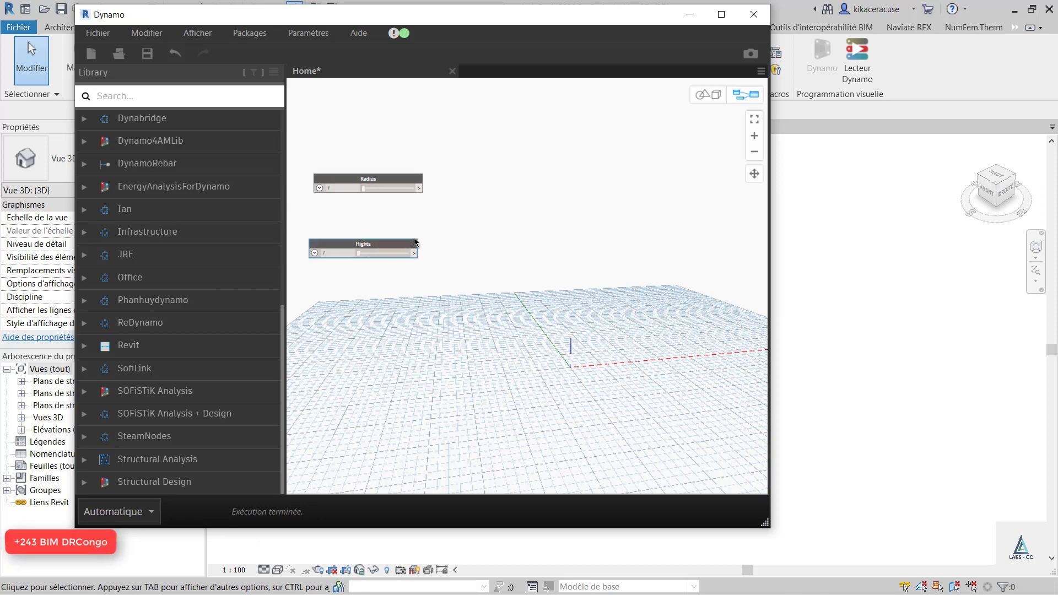
{"action": "scroll", "coordinate": [414, 243], "scroll_direction": "up", "scroll_amount": 2}
{"action": "scroll", "coordinate": [397, 267], "scroll_direction": "down", "scroll_amount": 4}
{"action": "scroll", "coordinate": [368, 261], "scroll_direction": "up", "scroll_amount": 4}
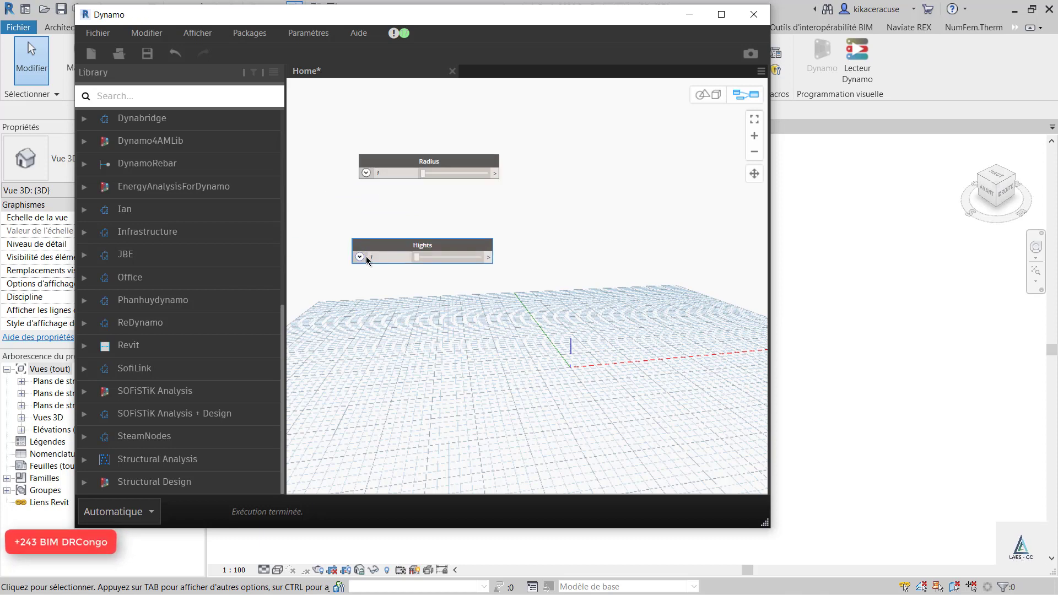
Step: Check the Hights slider's min, max and step settings, try out the slider and set it to 0
{"action": "left_click", "coordinate": [359, 257]}
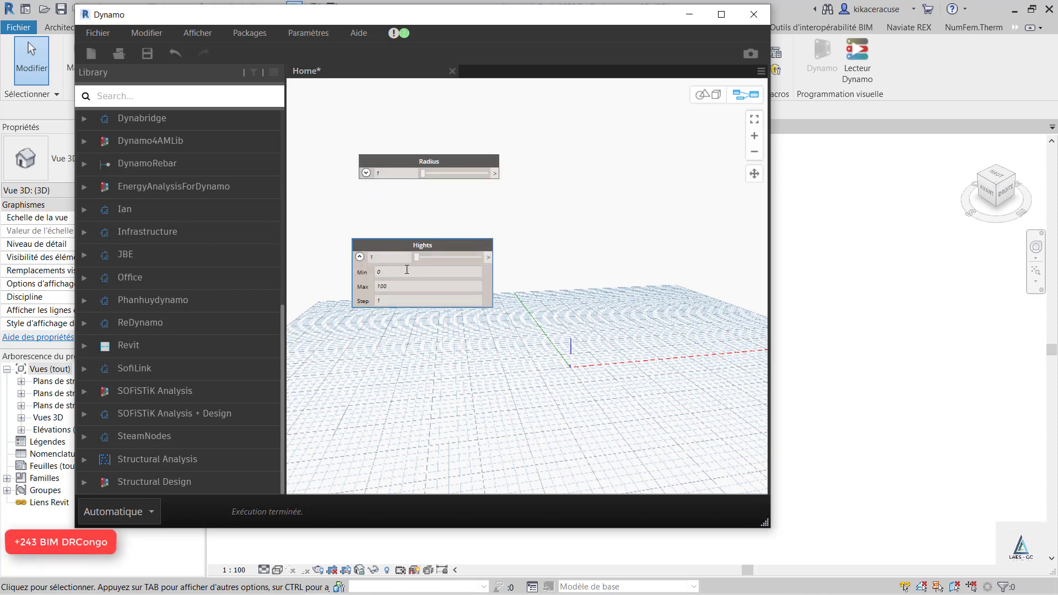
{"action": "scroll", "coordinate": [412, 256], "scroll_direction": "up", "scroll_amount": 4}
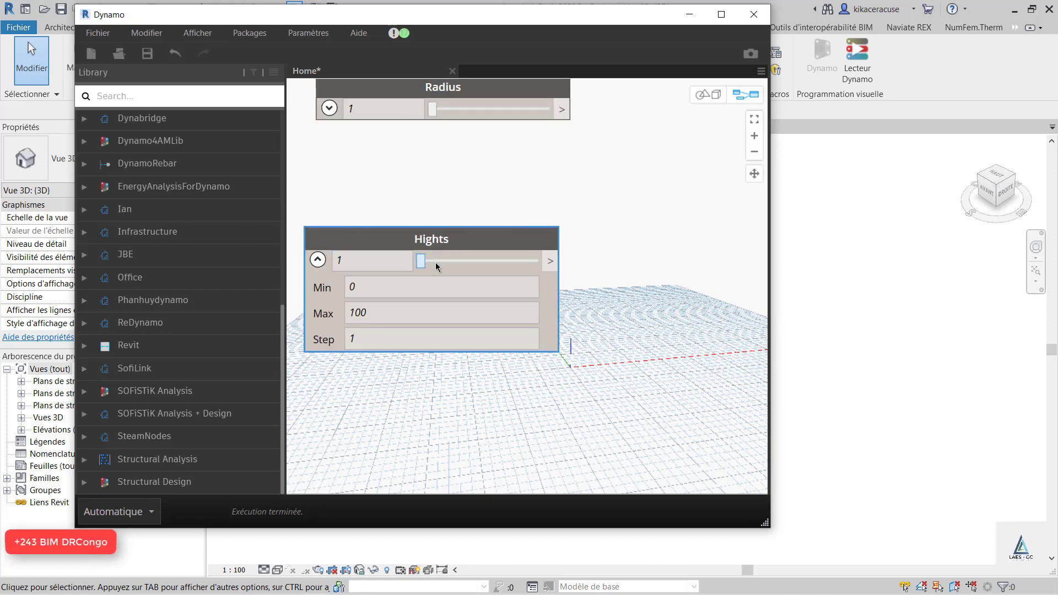
{"action": "left_click_drag", "start_coordinate": [436, 266], "coordinate": [472, 262]}
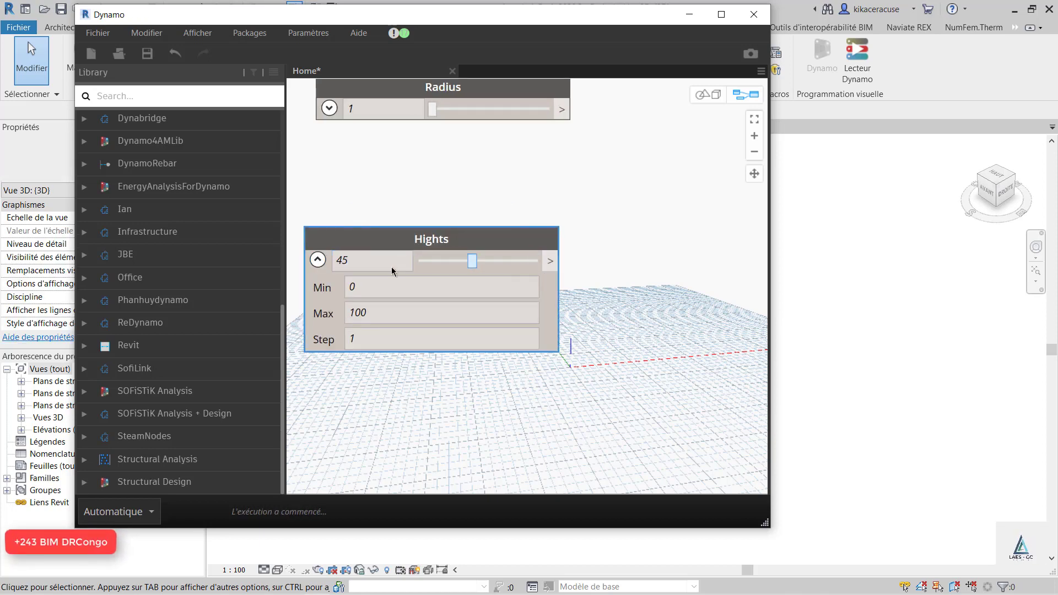
{"action": "left_click_drag", "start_coordinate": [392, 267], "coordinate": [275, 269]}
{"action": "left_click", "coordinate": [318, 261]}
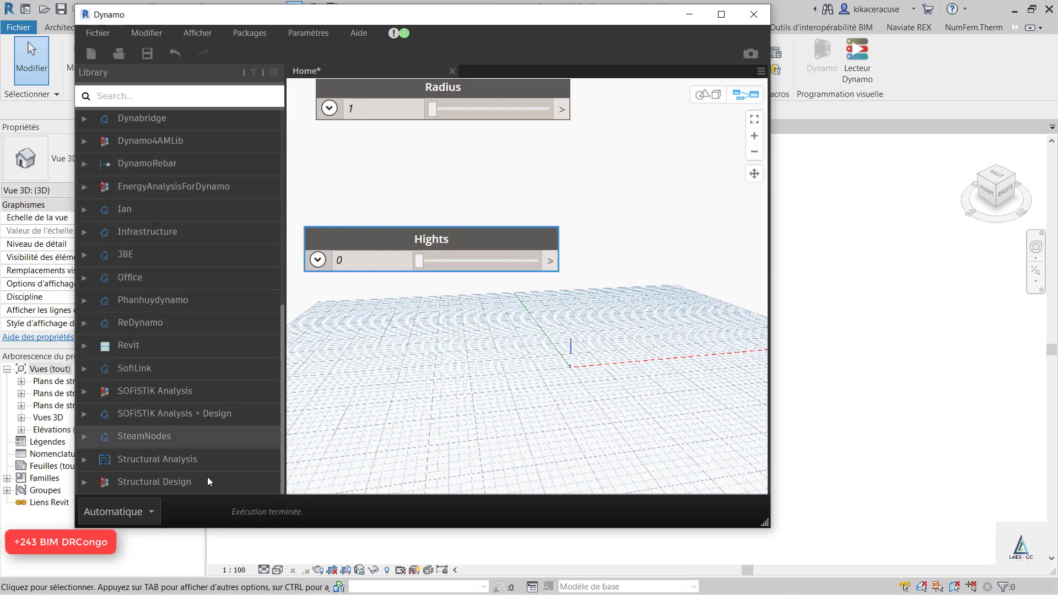
Step: Set the graph's run mode to Automatique
{"action": "left_click", "coordinate": [150, 513]}
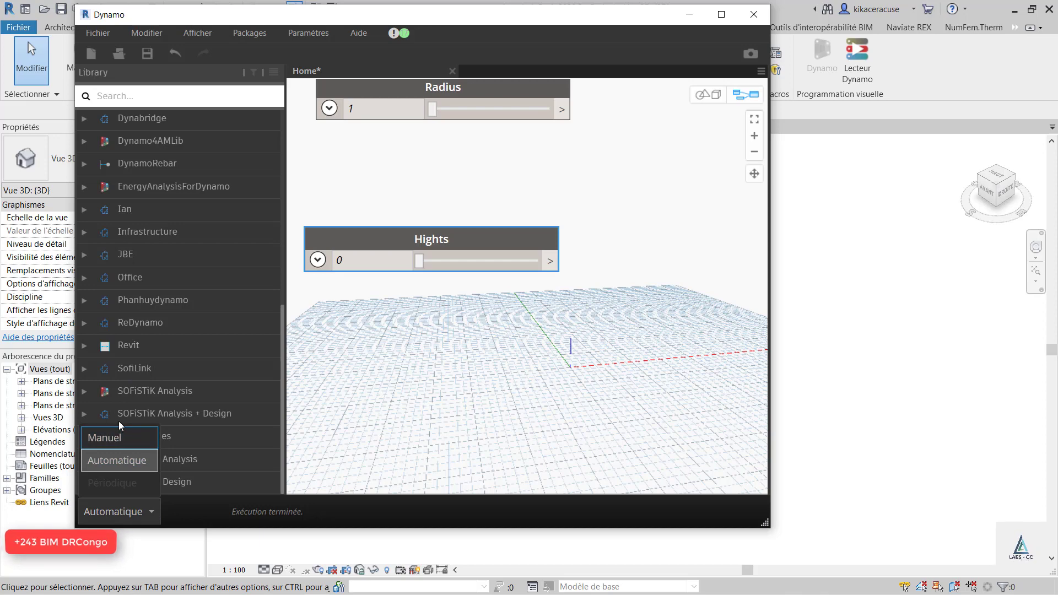
{"action": "left_click", "coordinate": [125, 461]}
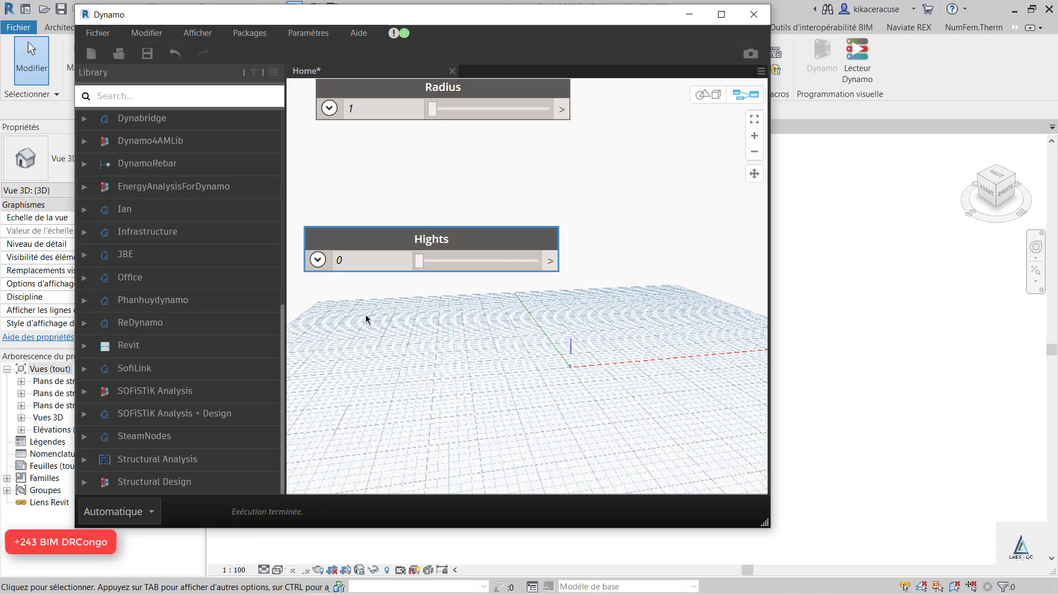
Step: Move the Hights slider node into alignment beneath the Radius slider
{"action": "scroll", "coordinate": [409, 241], "scroll_direction": "down", "scroll_amount": 1}
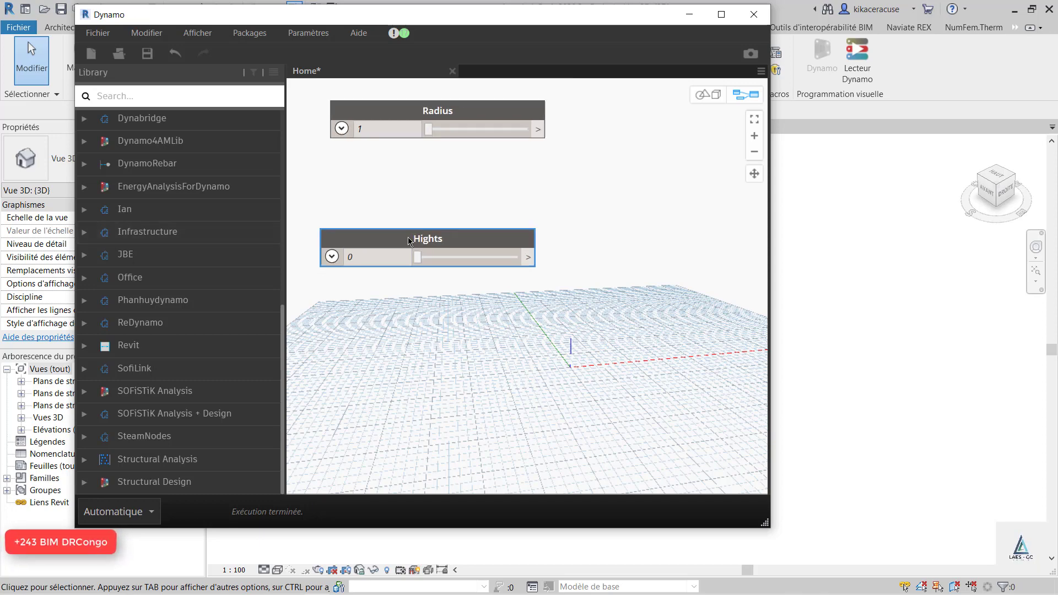
{"action": "scroll", "coordinate": [408, 238], "scroll_direction": "down", "scroll_amount": 7}
{"action": "scroll", "coordinate": [418, 220], "scroll_direction": "up", "scroll_amount": 6}
{"action": "mouse_move", "coordinate": [417, 251]}
{"action": "left_mouse_down"}
{"action": "mouse_move", "coordinate": [411, 223]}
{"action": "mouse_move", "coordinate": [426, 239]}
{"action": "left_mouse_up"}
{"action": "scroll", "coordinate": [412, 248], "scroll_direction": "down", "scroll_amount": 5}
{"action": "scroll", "coordinate": [452, 185], "scroll_direction": "up", "scroll_amount": 4}
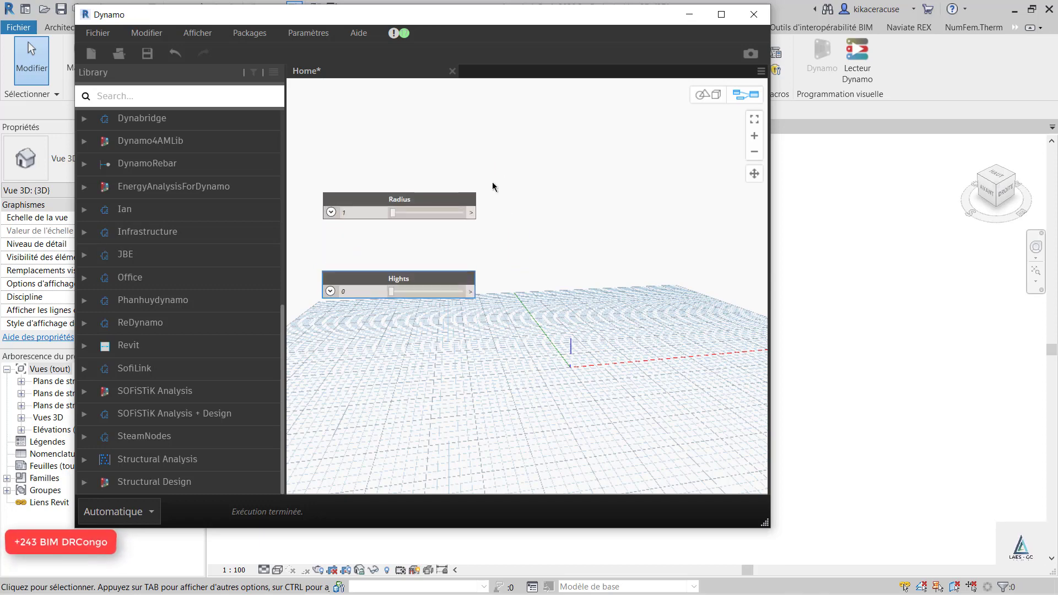
{"action": "right_click", "coordinate": [518, 290]}
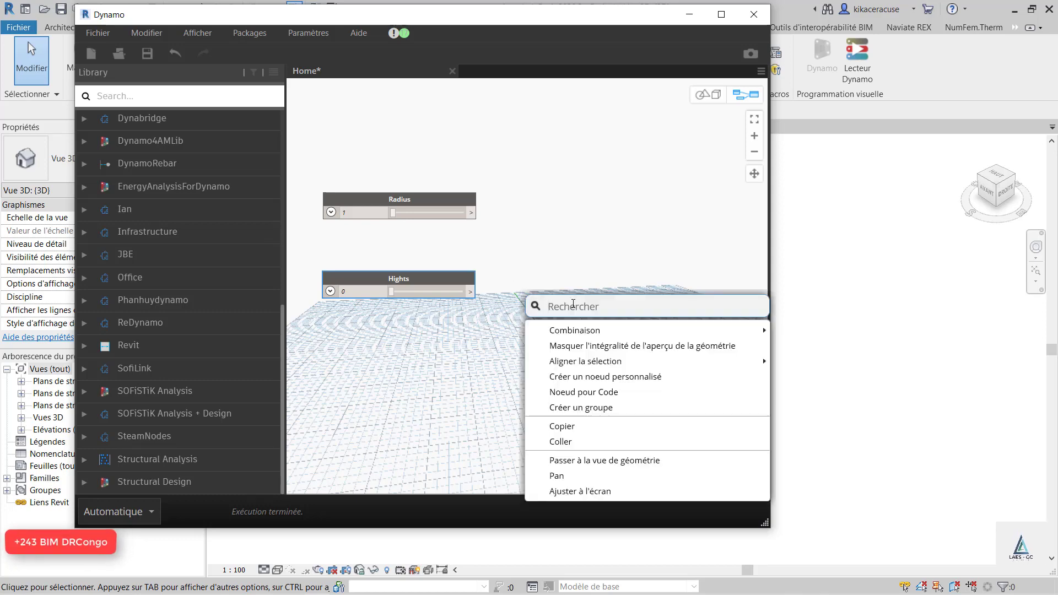
{"action": "left_click", "coordinate": [588, 274]}
{"action": "right_click", "coordinate": [588, 277]}
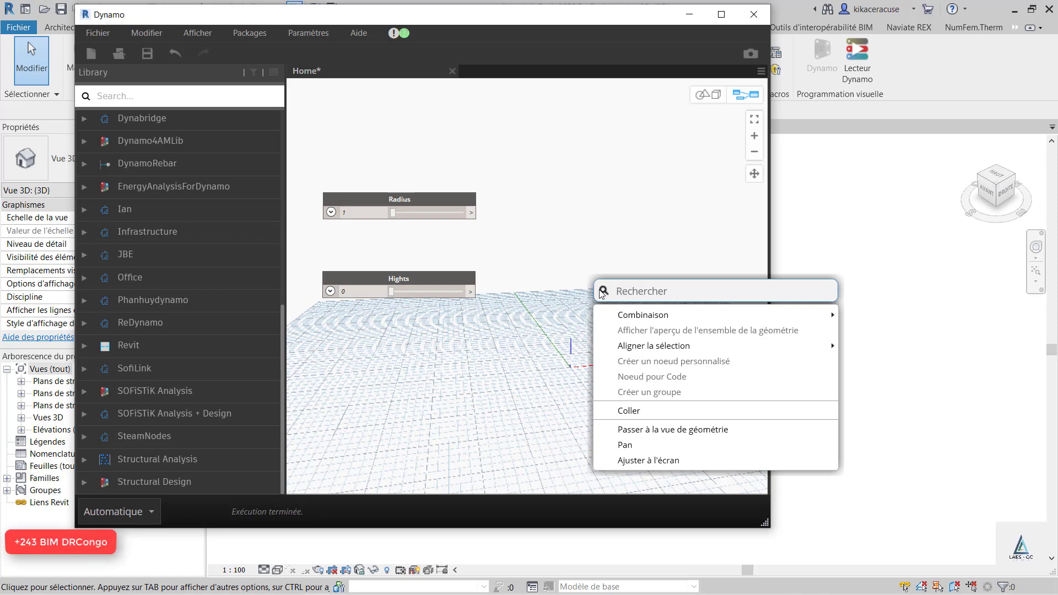
{"action": "left_click", "coordinate": [161, 97]}
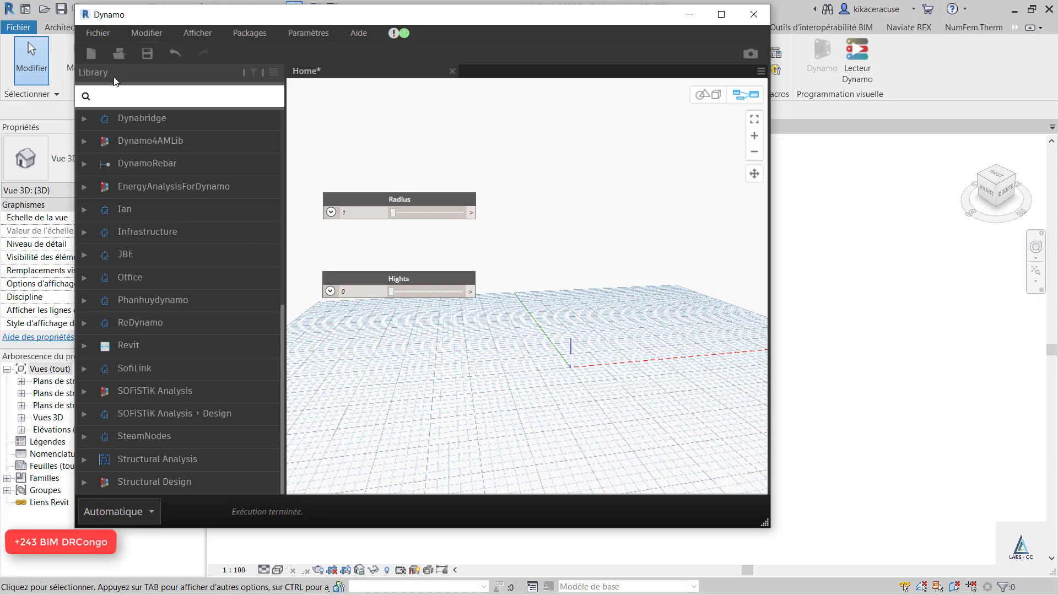
Step: Add a Point.ByCoordinates node beside the Hights slider and switch to the geometry view to see its point
{"action": "right_click", "coordinate": [572, 262]}
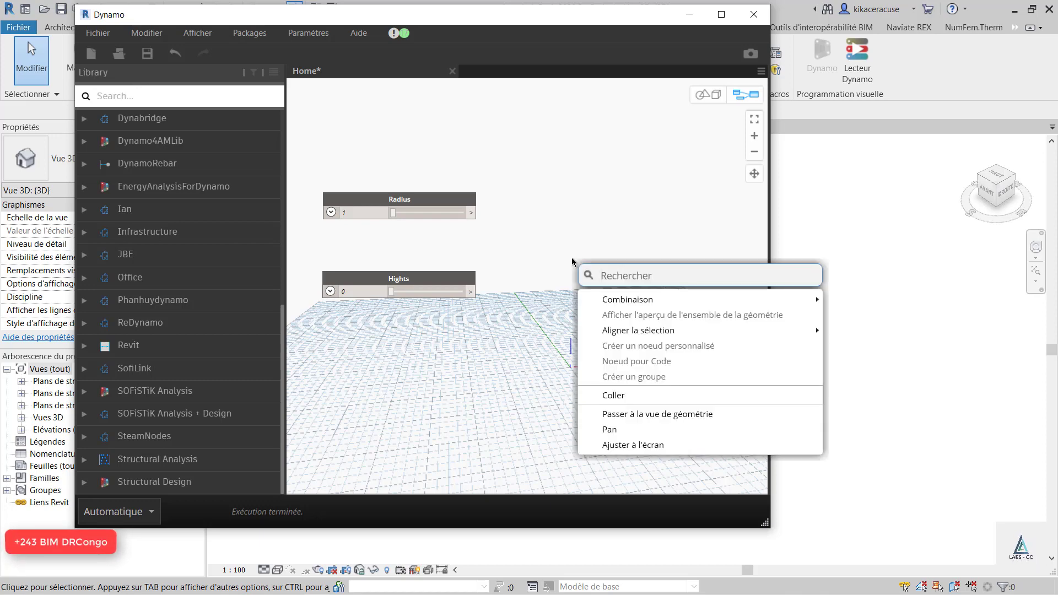
{"action": "type", "text": "point"}
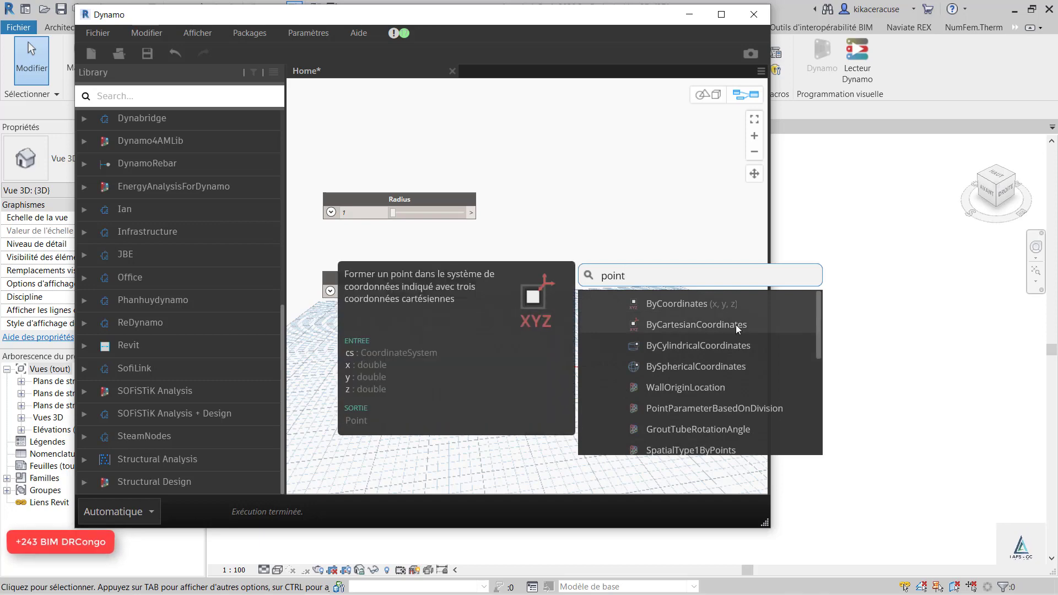
{"action": "left_click", "coordinate": [701, 307]}
{"action": "left_click_drag", "start_coordinate": [738, 311], "coordinate": [544, 257]}
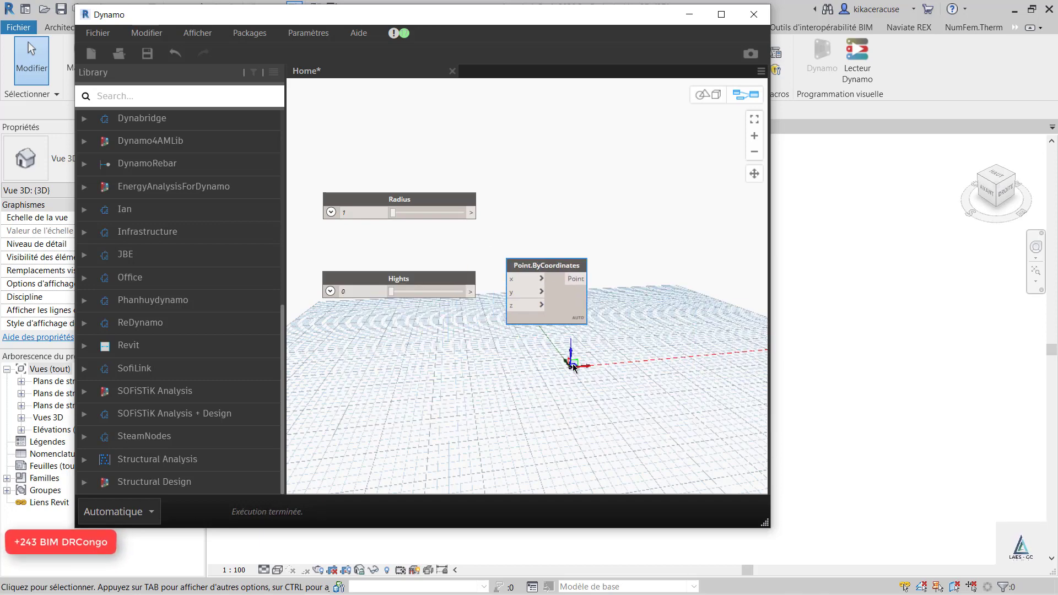
{"action": "left_click", "coordinate": [702, 94]}
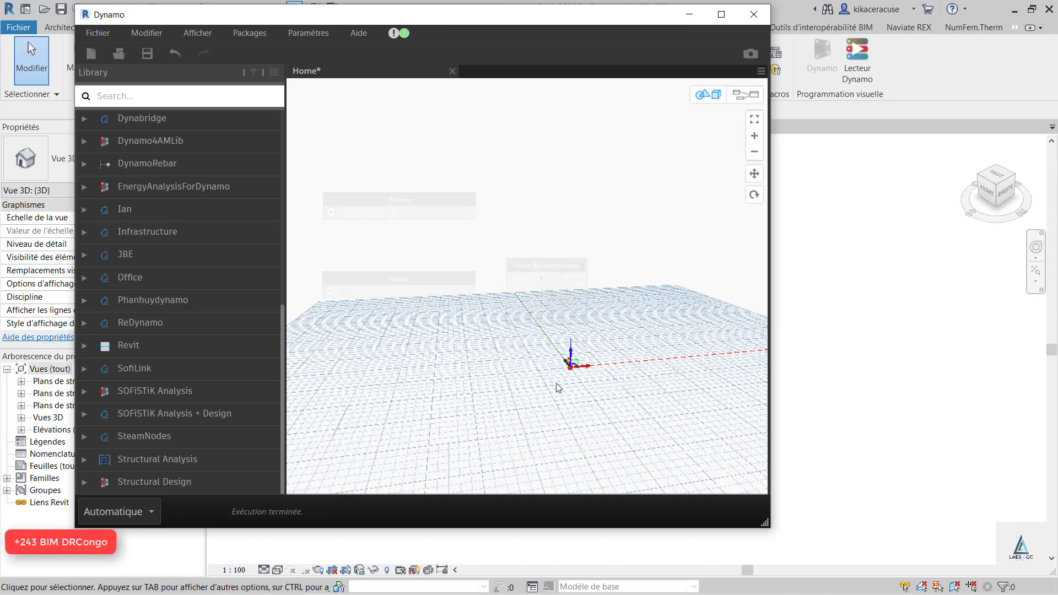
Step: Return to the graph view, move the Point.ByCoordinates node lower and connect the Hights slider to its z input
{"action": "scroll", "coordinate": [559, 388], "scroll_direction": "up", "scroll_amount": 4}
{"action": "scroll", "coordinate": [564, 386], "scroll_direction": "down", "scroll_amount": 2}
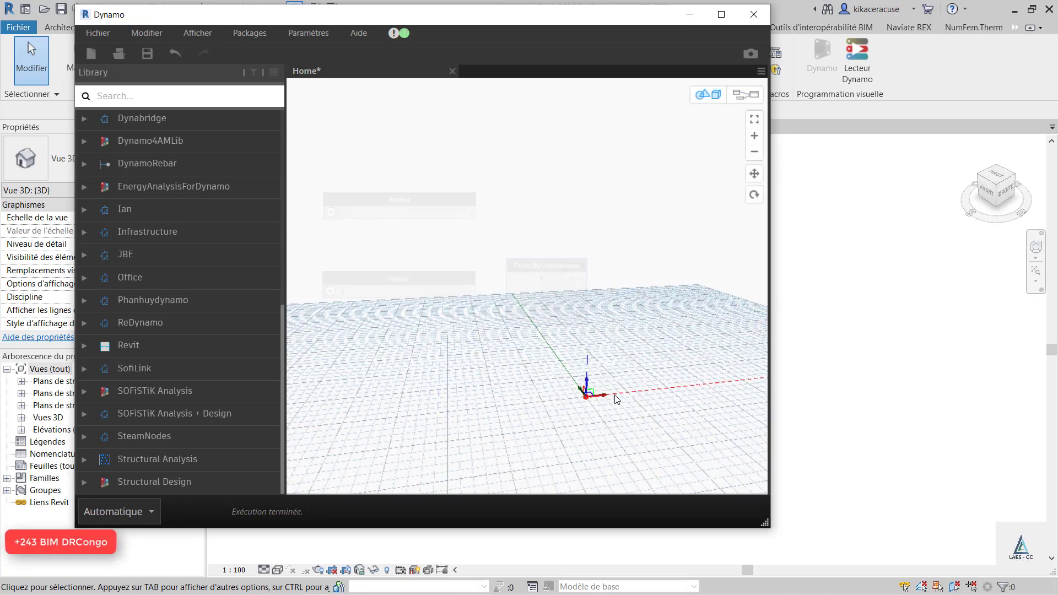
{"action": "left_click", "coordinate": [745, 94]}
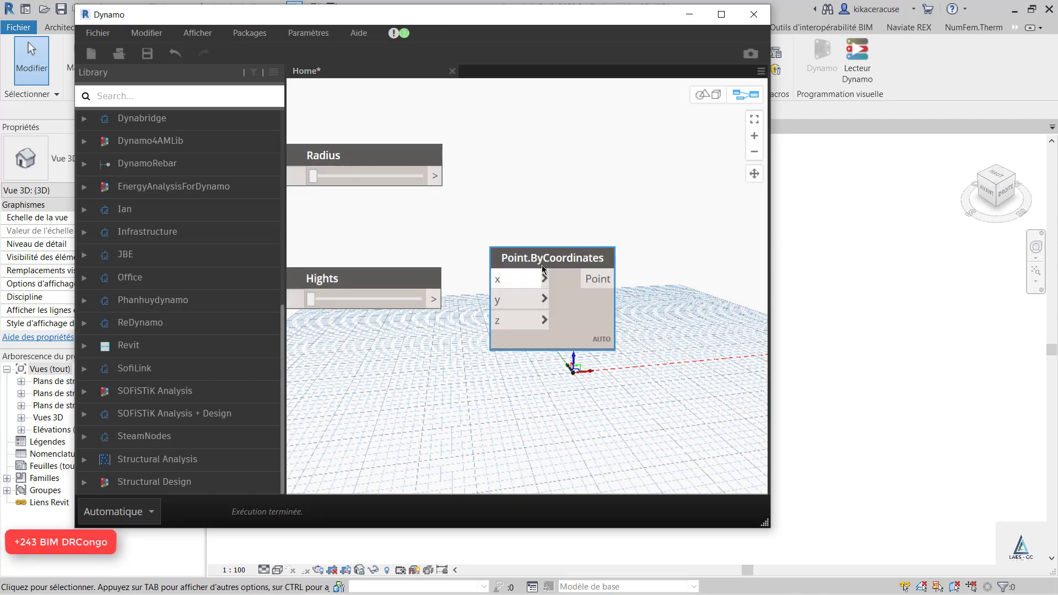
{"action": "left_click_drag", "start_coordinate": [551, 260], "coordinate": [568, 347]}
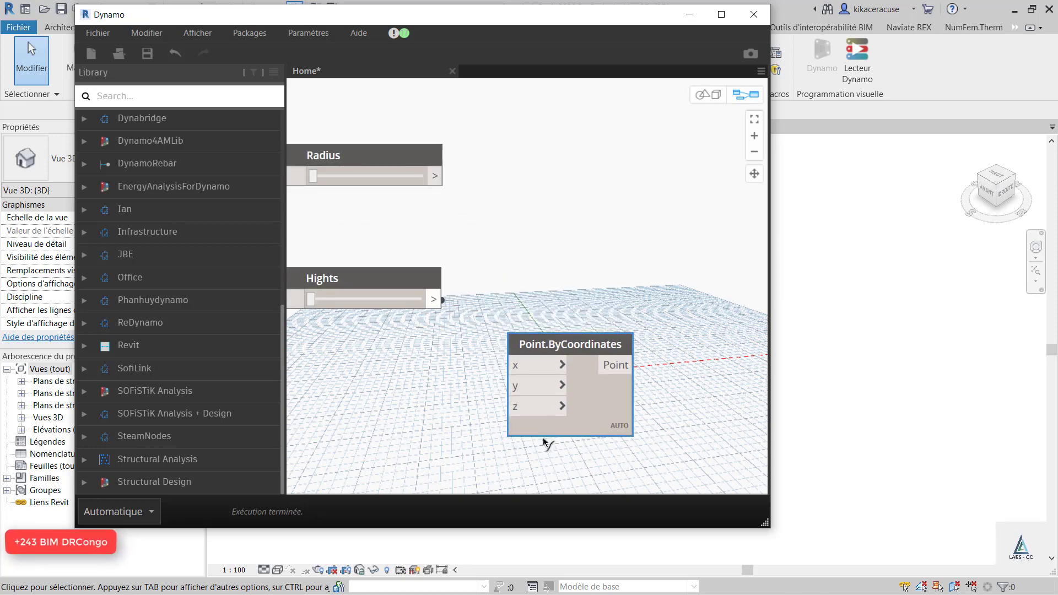
{"action": "left_click", "coordinate": [551, 406]}
{"action": "scroll", "coordinate": [420, 246], "scroll_direction": "down", "scroll_amount": 4}
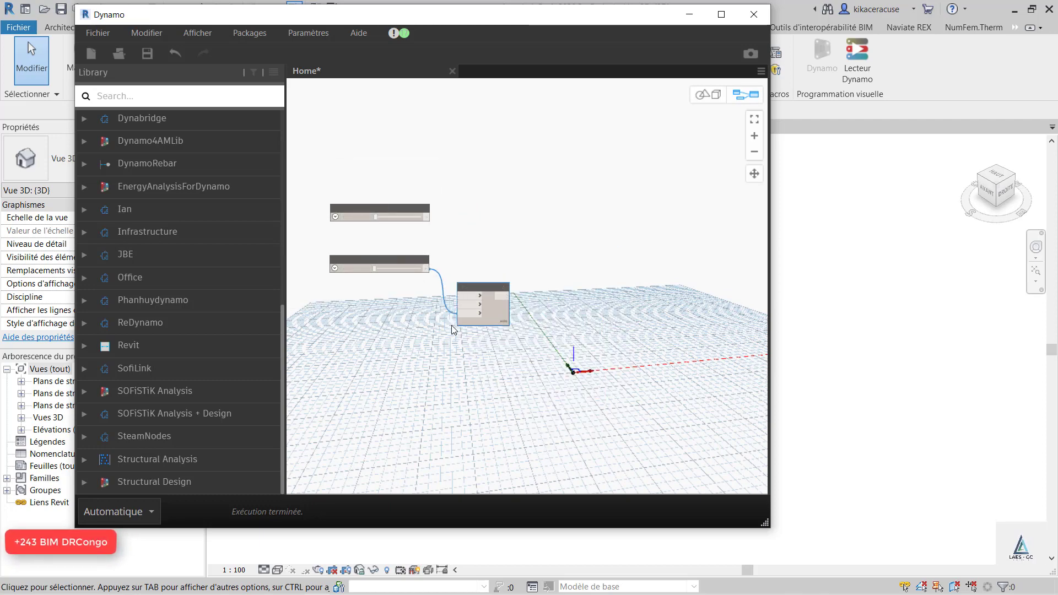
{"action": "scroll", "coordinate": [464, 356], "scroll_direction": "up", "scroll_amount": 2}
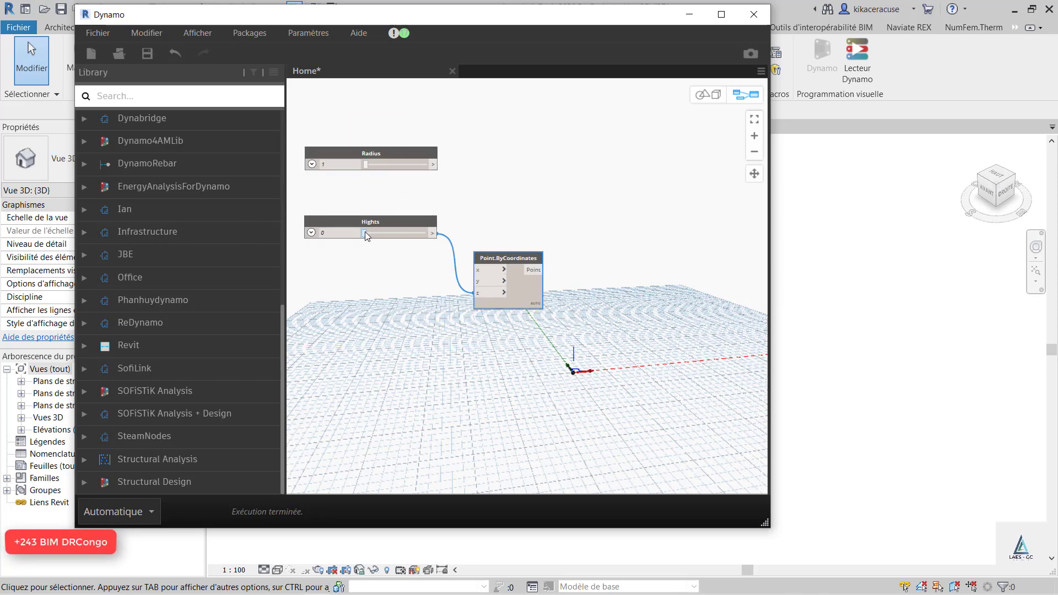
{"action": "left_click_drag", "start_coordinate": [365, 231], "coordinate": [323, 238]}
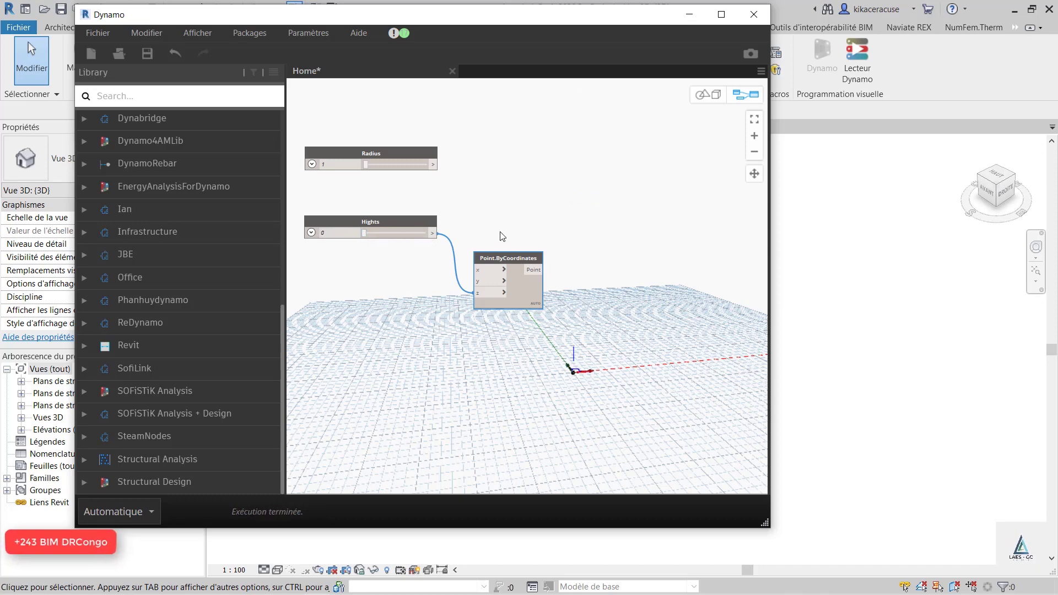
Step: Add a Code Block node and place it to the upper right of the Radius slider
{"action": "scroll", "coordinate": [508, 272], "scroll_direction": "up", "scroll_amount": 4}
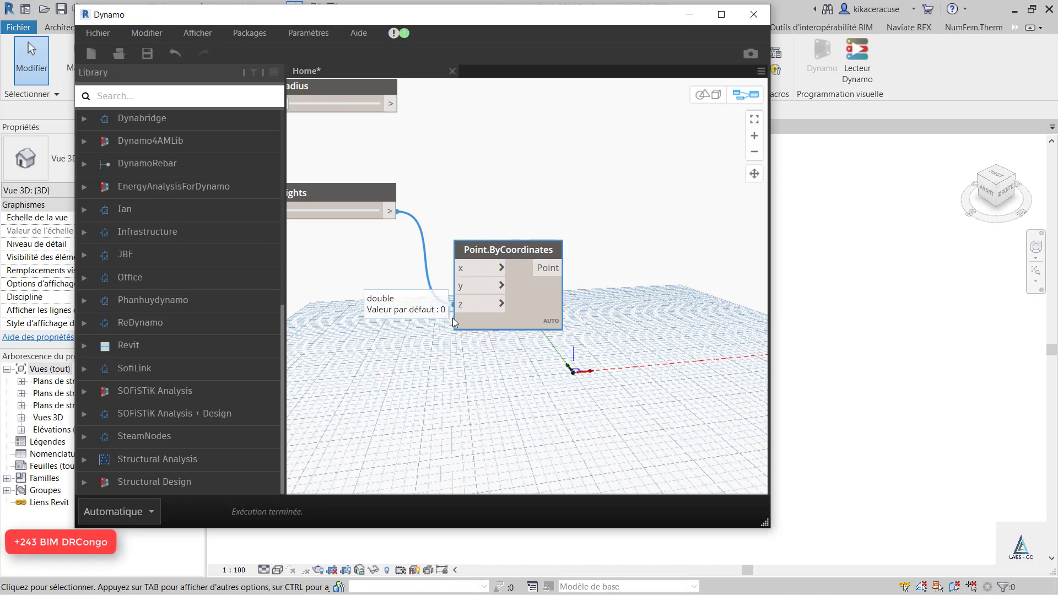
{"action": "scroll", "coordinate": [452, 319], "scroll_direction": "down", "scroll_amount": 3}
{"action": "scroll", "coordinate": [436, 226], "scroll_direction": "up", "scroll_amount": 2}
{"action": "scroll", "coordinate": [472, 170], "scroll_direction": "down", "scroll_amount": 4}
{"action": "scroll", "coordinate": [590, 177], "scroll_direction": "up", "scroll_amount": 3}
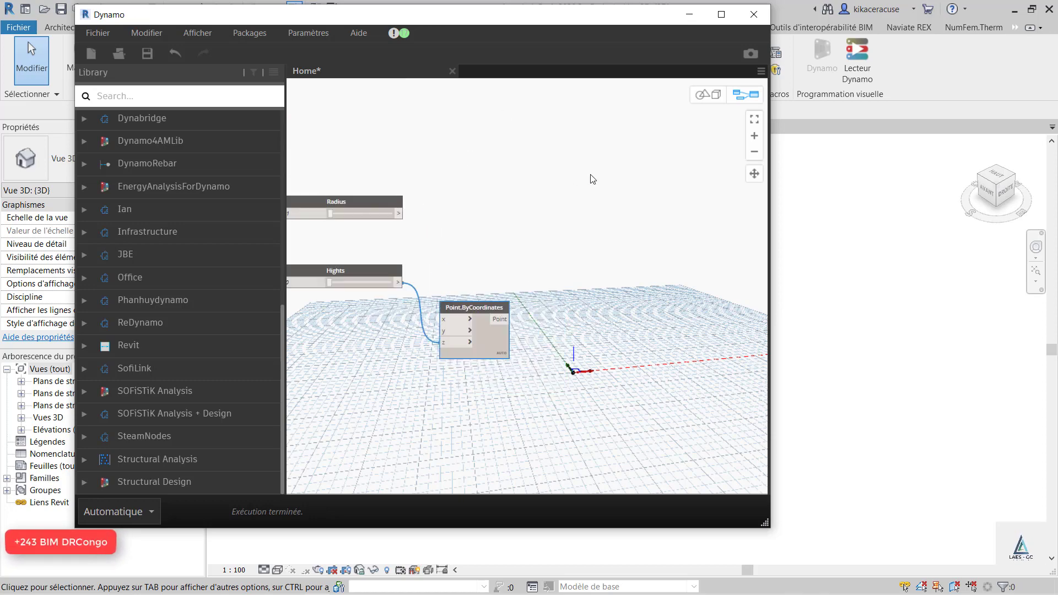
{"action": "right_click", "coordinate": [590, 175]}
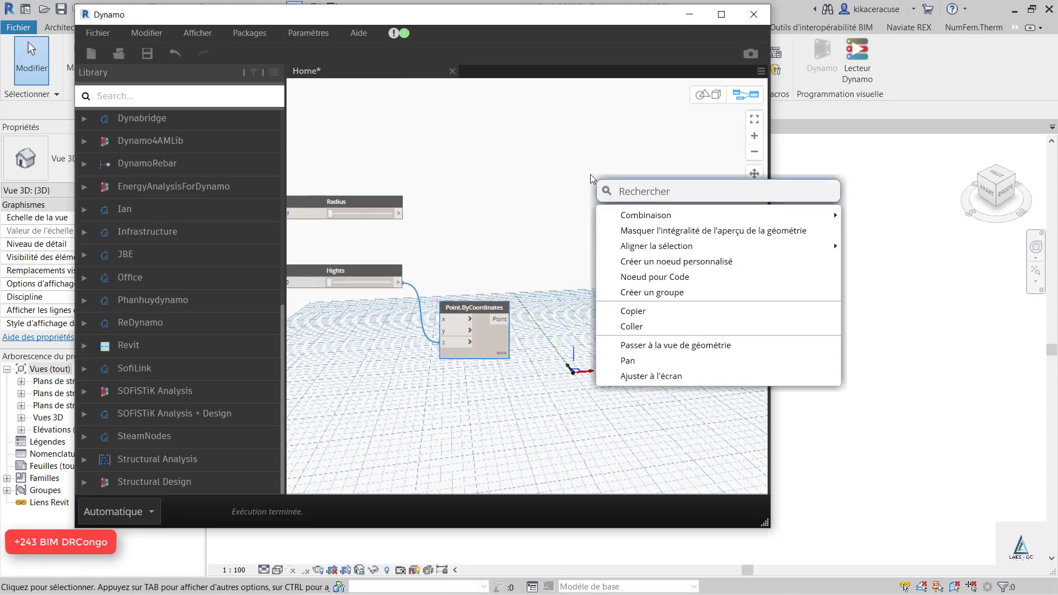
{"action": "type", "text": "cod"}
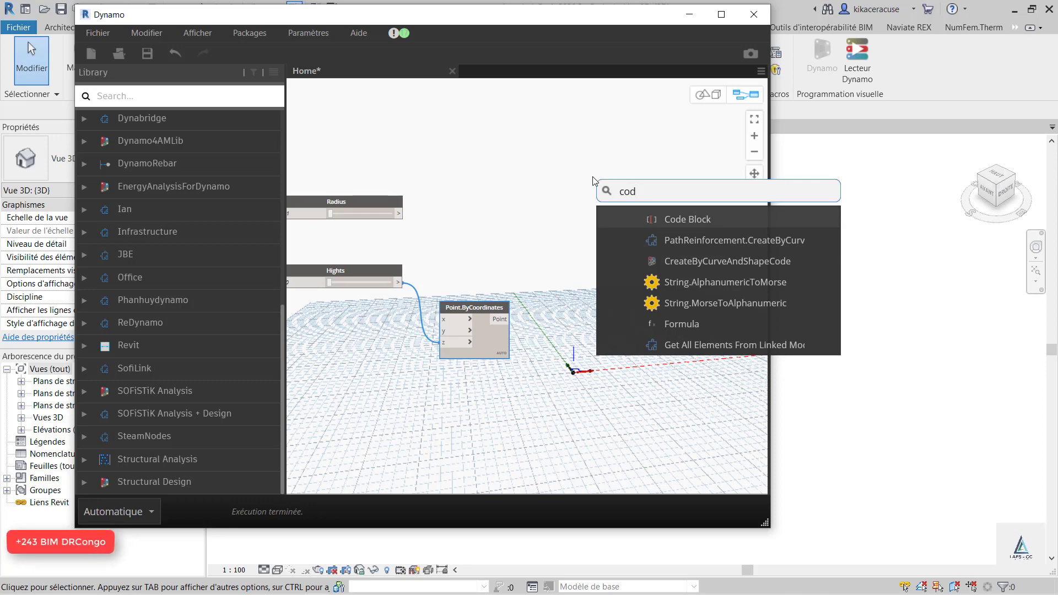
{"action": "left_click", "coordinate": [676, 218]}
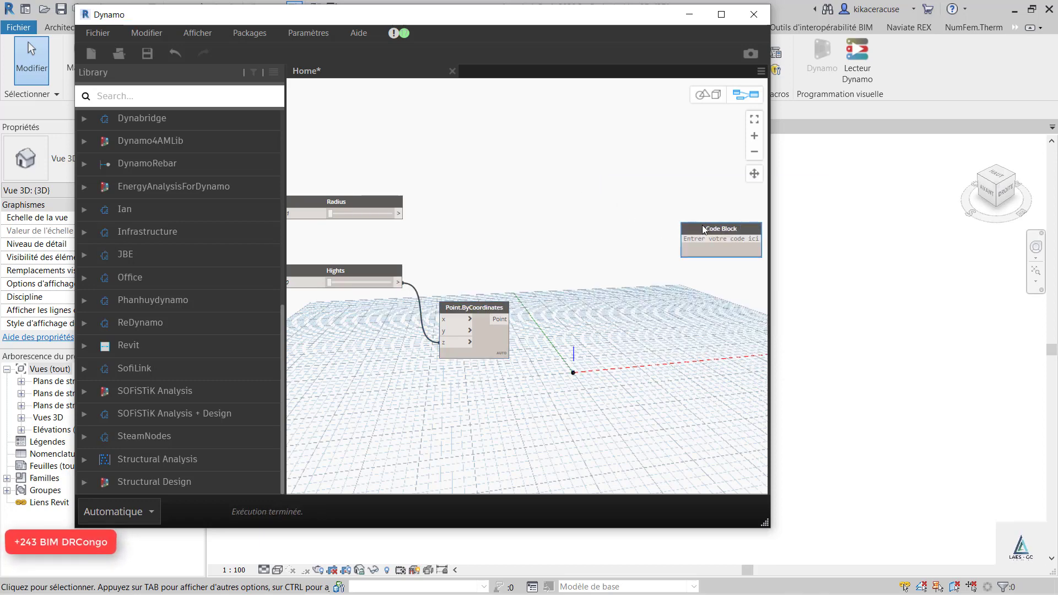
{"action": "left_click_drag", "start_coordinate": [703, 229], "coordinate": [554, 164]}
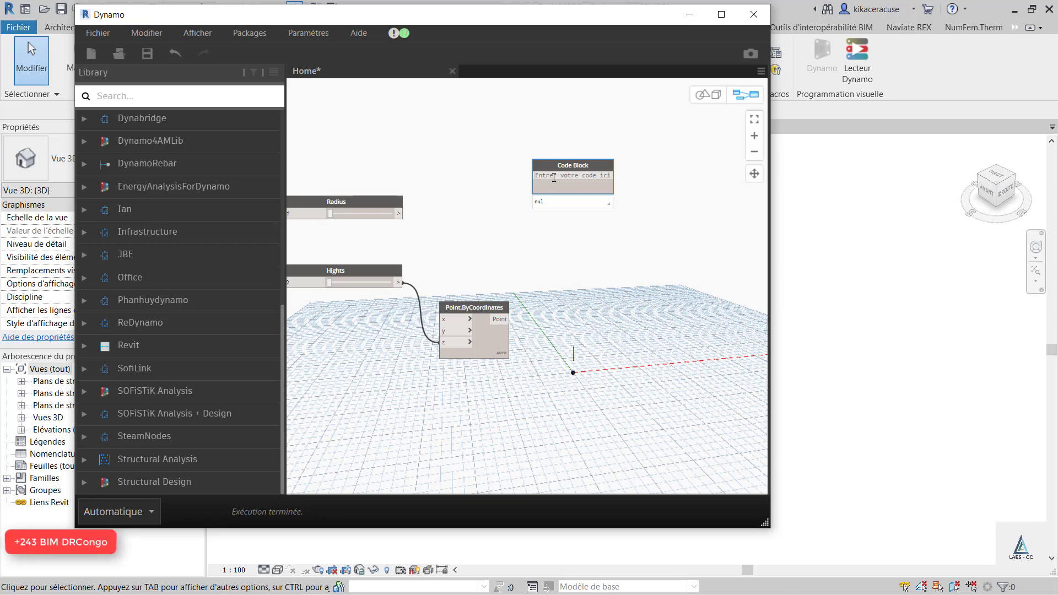
Step: Enter radius+5 in the Code Block, connect the Radius slider to its radius input and move the node closer to the slider
{"action": "type", "text": "radi"}
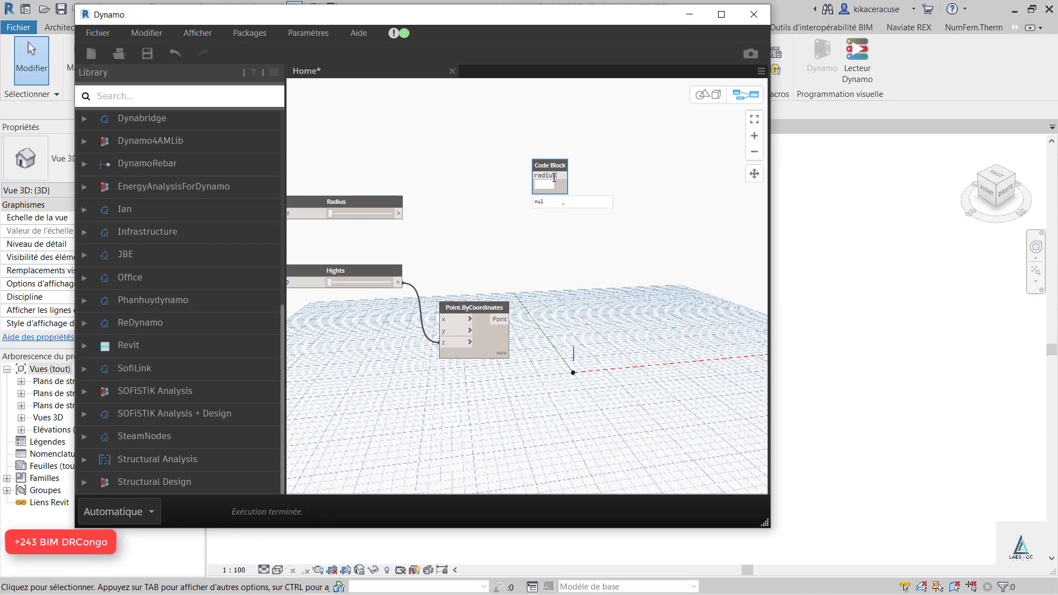
{"action": "type", "text": "us+5"}
{"action": "key", "text": "Return"}
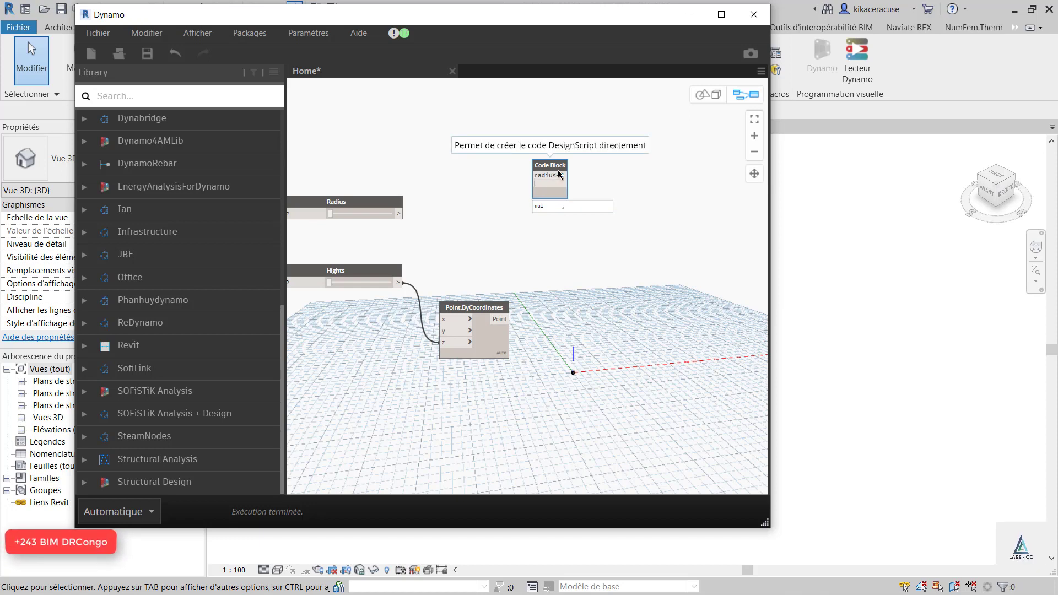
{"action": "left_click", "coordinate": [606, 168]}
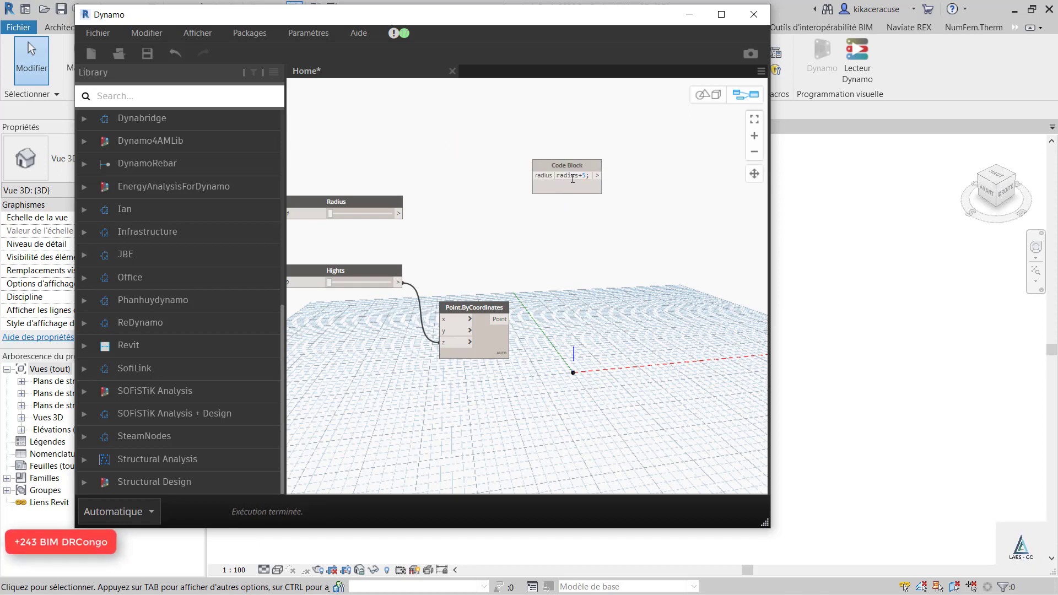
{"action": "left_click_drag", "start_coordinate": [399, 214], "coordinate": [500, 137]}
{"action": "left_click_drag", "start_coordinate": [563, 165], "coordinate": [489, 161]}
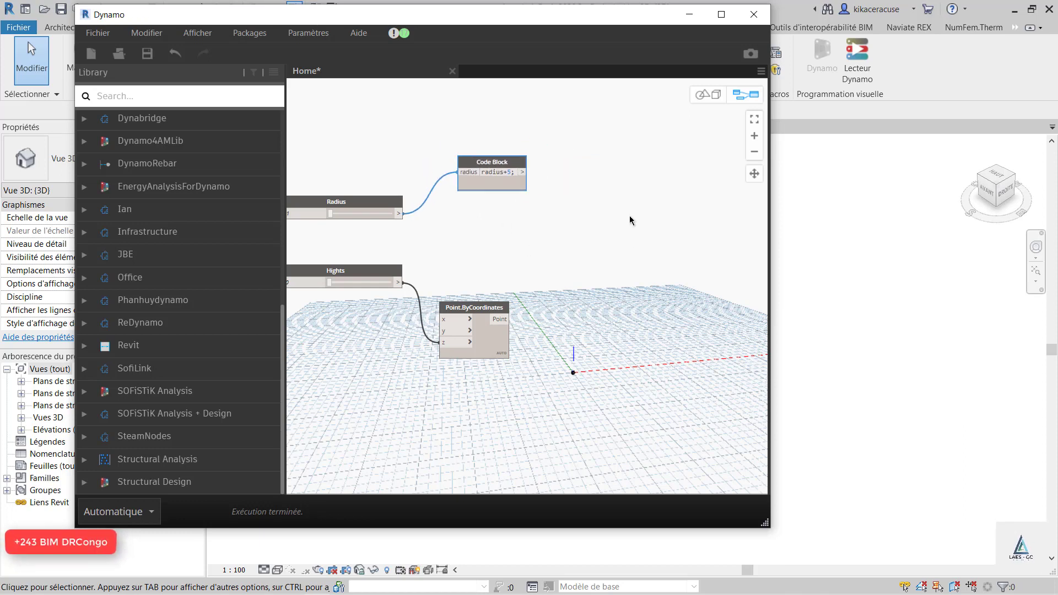
Step: Add a Circle.ByCenterPointRadius node and place it to the right of the Code Block
{"action": "right_click", "coordinate": [581, 157]}
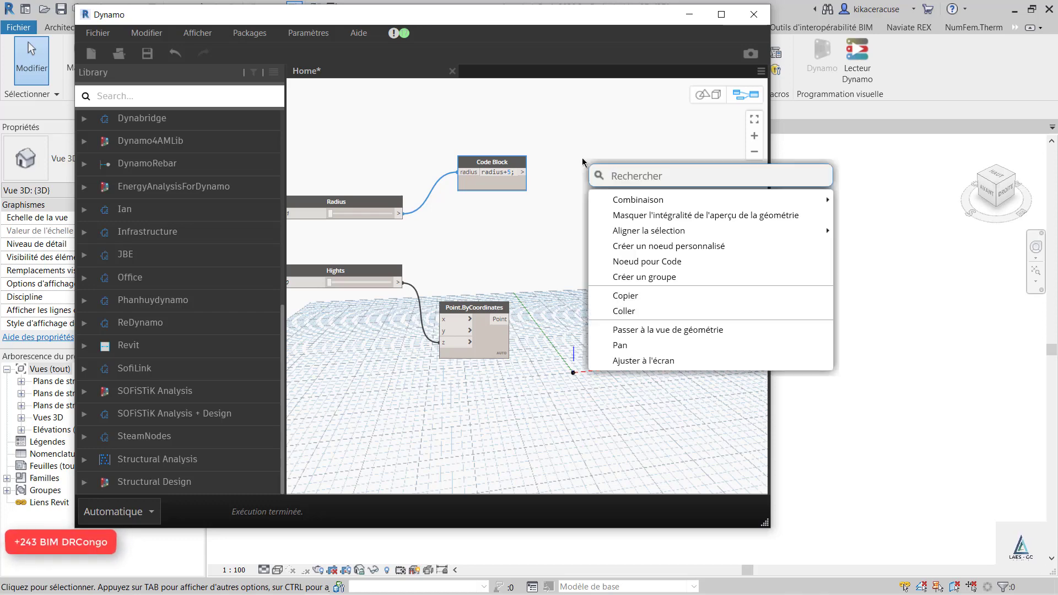
{"action": "type", "text": "circl"}
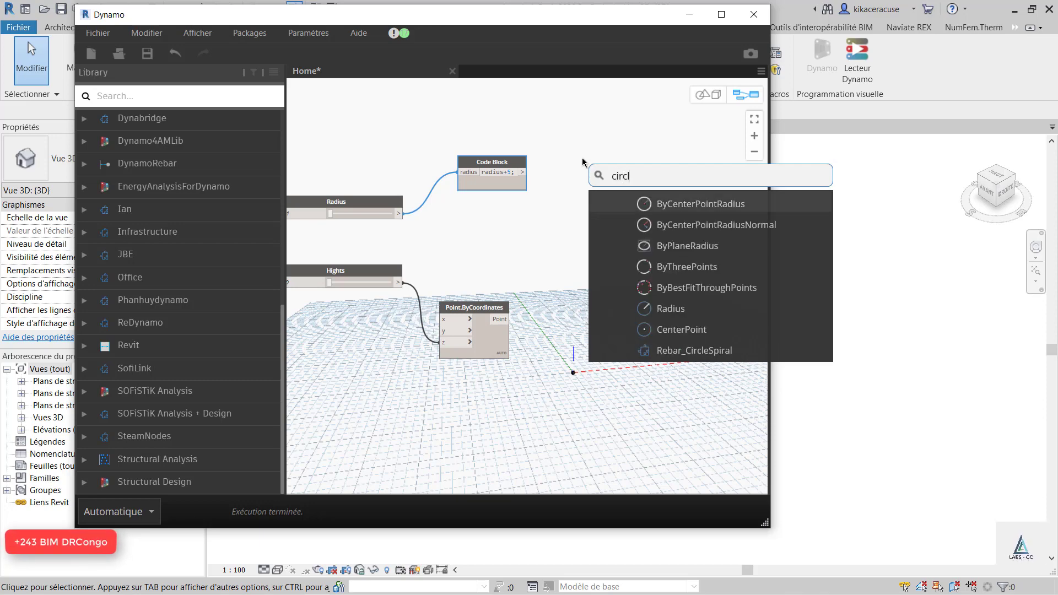
{"action": "type", "text": "e.by"}
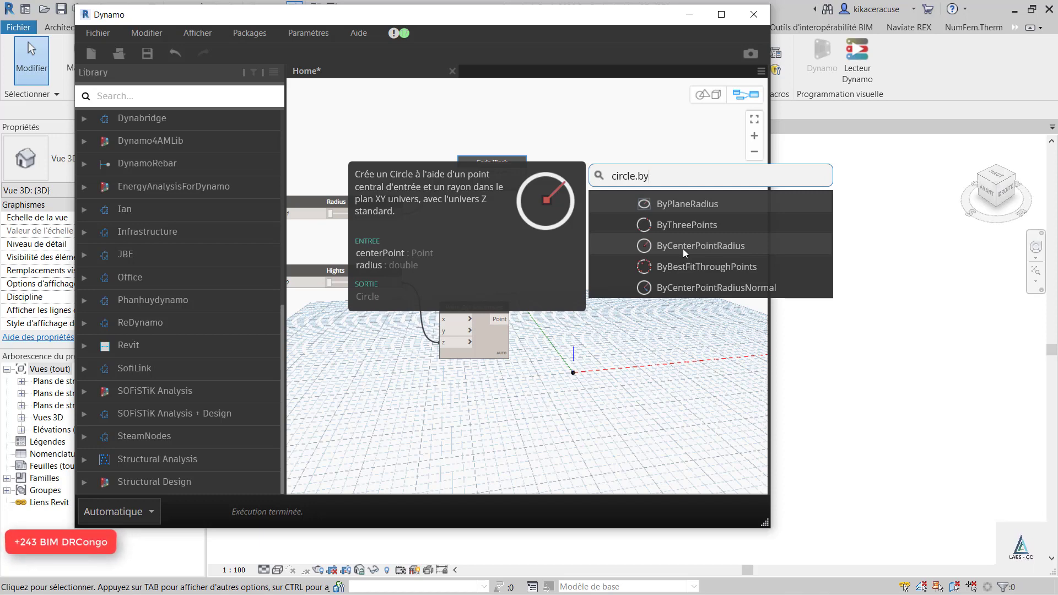
{"action": "left_click", "coordinate": [683, 249]}
{"action": "left_click_drag", "start_coordinate": [725, 253], "coordinate": [626, 163]}
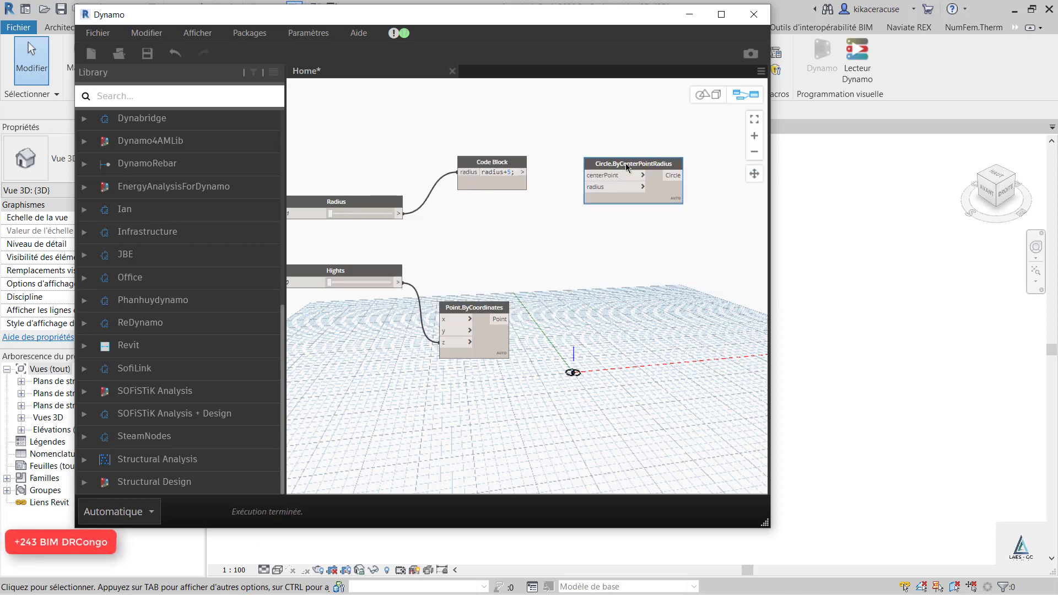
{"action": "scroll", "coordinate": [628, 173], "scroll_direction": "up", "scroll_amount": 4}
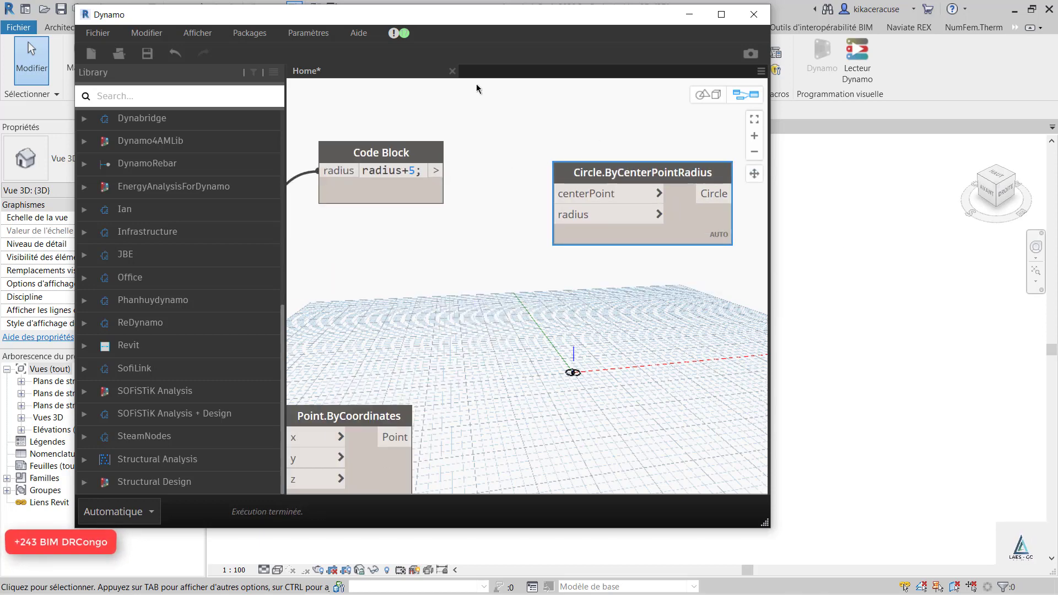
{"action": "scroll", "coordinate": [462, 89], "scroll_direction": "down", "scroll_amount": 2}
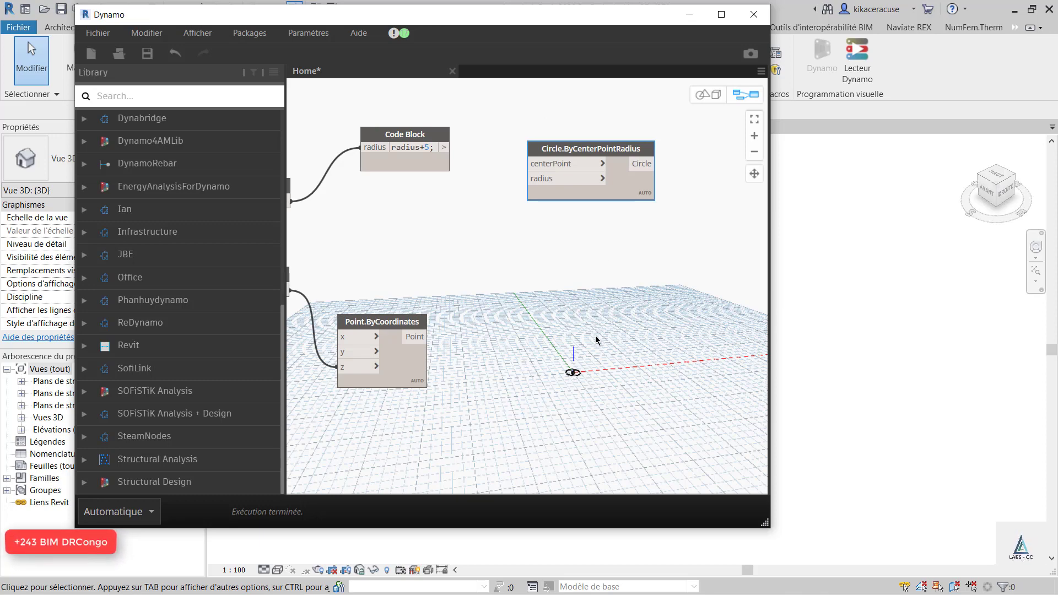
{"action": "scroll", "coordinate": [607, 273], "scroll_direction": "down", "scroll_amount": 3}
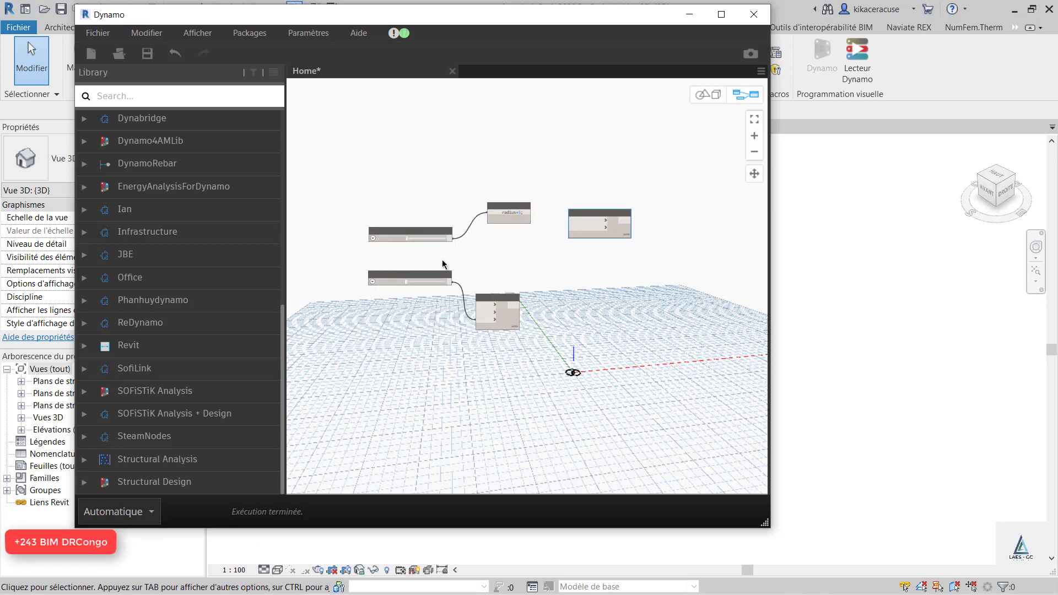
Step: Group the Radius and Hights slider nodes and title the group INPUT
{"action": "left_click_drag", "start_coordinate": [336, 186], "coordinate": [441, 279]}
{"action": "left_click_drag", "start_coordinate": [445, 320], "coordinate": [355, 181]}
{"action": "scroll", "coordinate": [369, 180], "scroll_direction": "up", "scroll_amount": 2}
{"action": "right_click", "coordinate": [394, 201]}
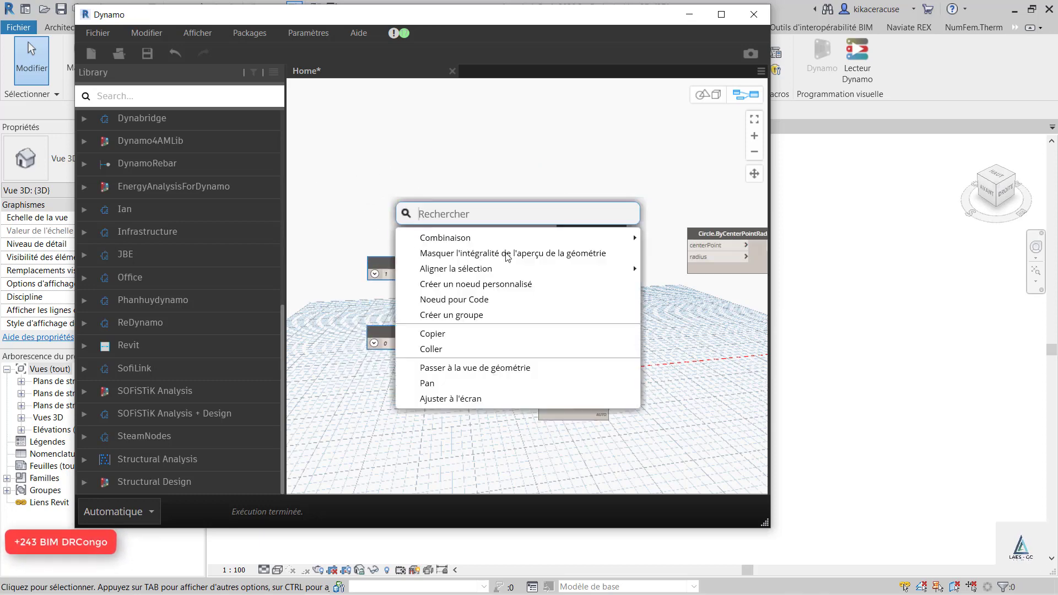
{"action": "left_click", "coordinate": [524, 315]}
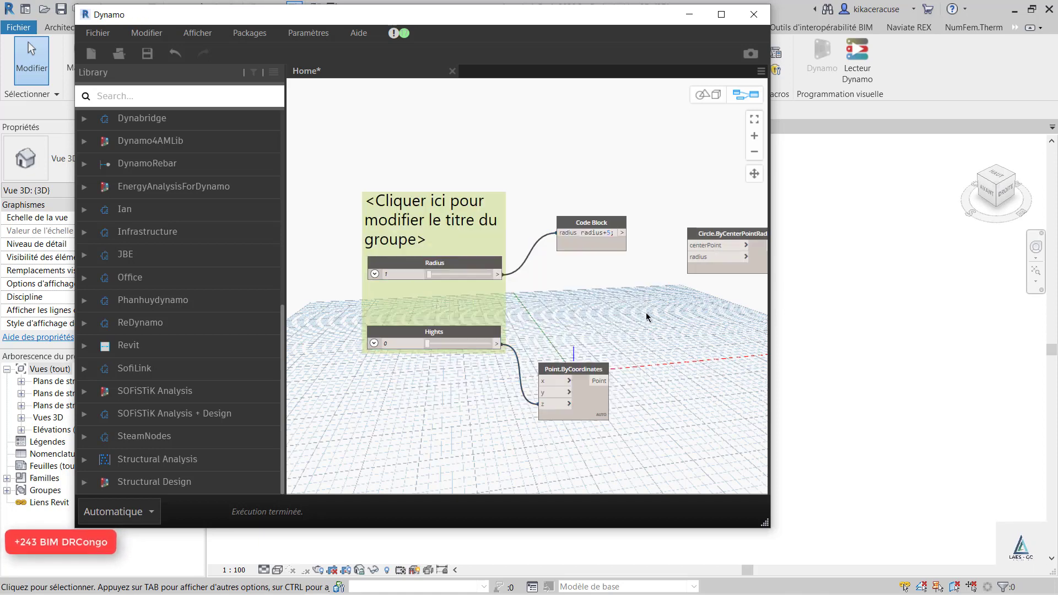
{"action": "double_click", "coordinate": [438, 216]}
{"action": "type", "text": "INPUT"}
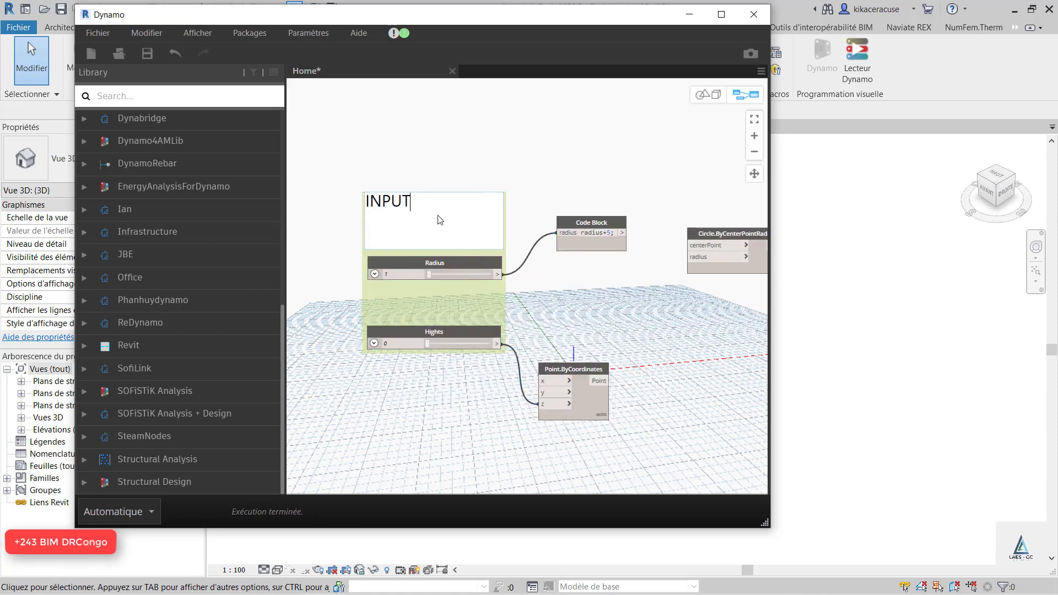
{"action": "left_click", "coordinate": [446, 144]}
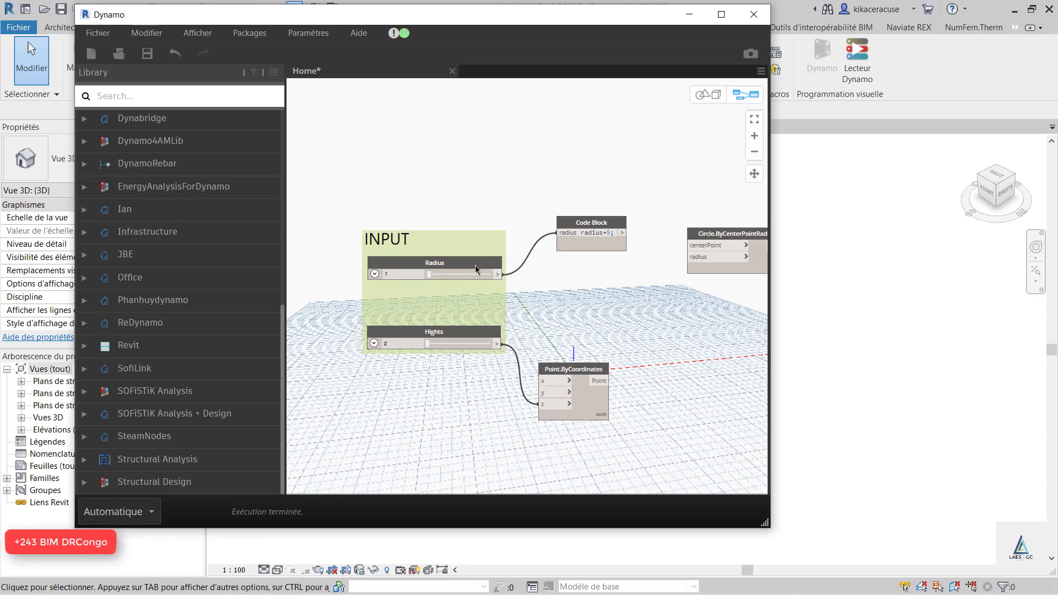
Step: Colour the INPUT group light orange and move it farther left of the other nodes
{"action": "right_click", "coordinate": [481, 234]}
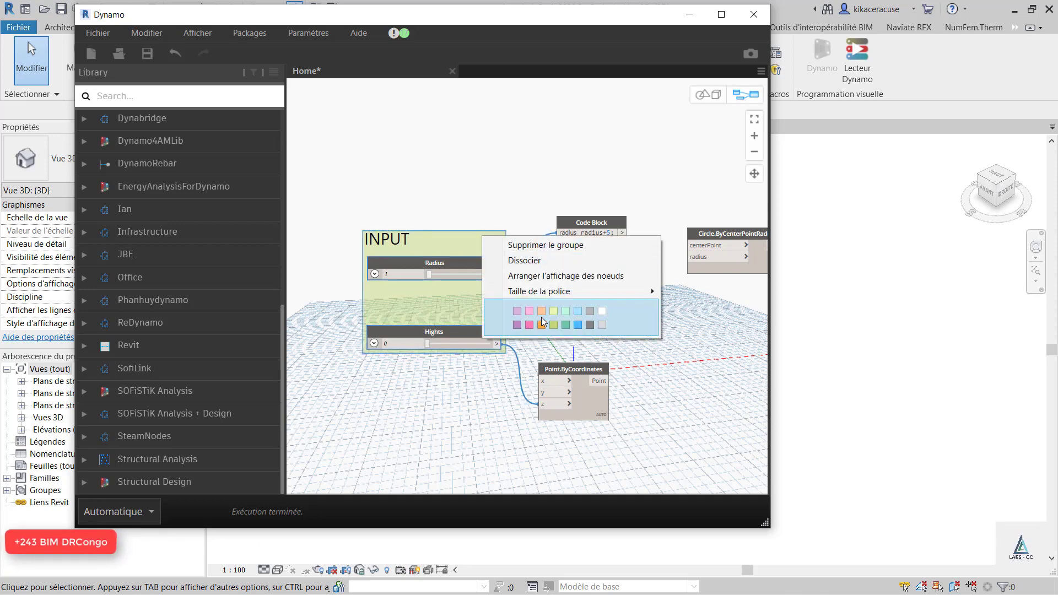
{"action": "left_click", "coordinate": [541, 315]}
{"action": "left_click", "coordinate": [467, 240]}
{"action": "left_click_drag", "start_coordinate": [467, 240], "coordinate": [384, 194]}
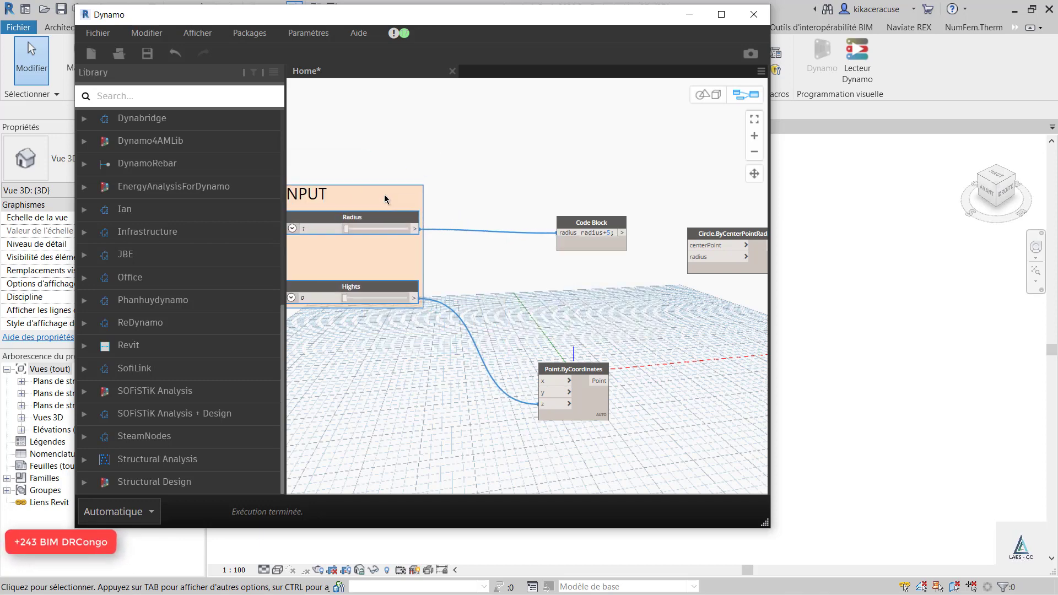
Step: Connect the Code Block's output to the radius input of the Circle.ByCenterPointRadius node
{"action": "scroll", "coordinate": [431, 150], "scroll_direction": "down", "scroll_amount": 3}
{"action": "scroll", "coordinate": [664, 182], "scroll_direction": "up", "scroll_amount": 3}
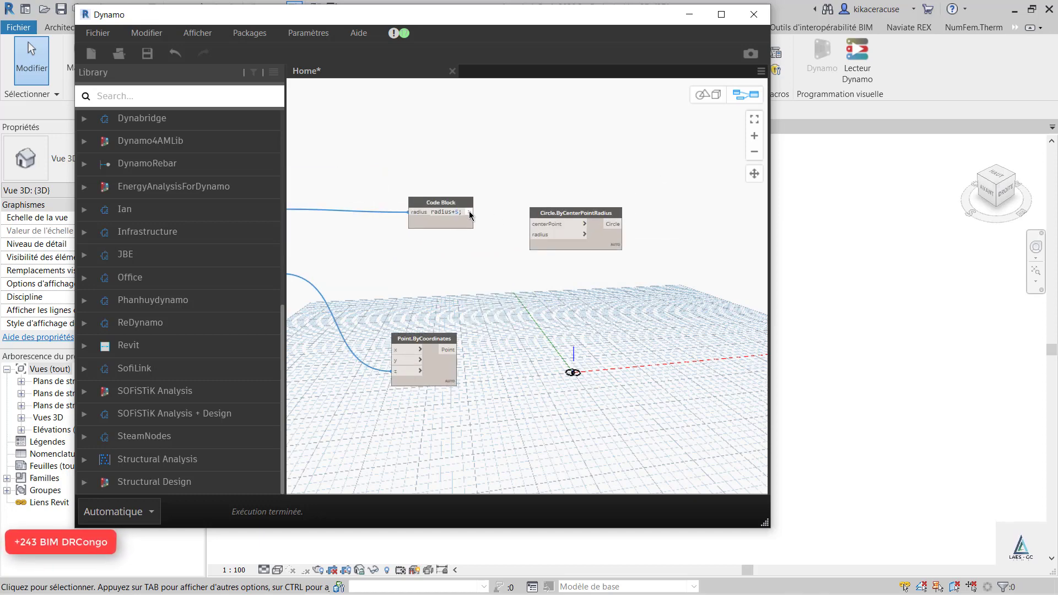
{"action": "left_click_drag", "start_coordinate": [469, 213], "coordinate": [510, 230]}
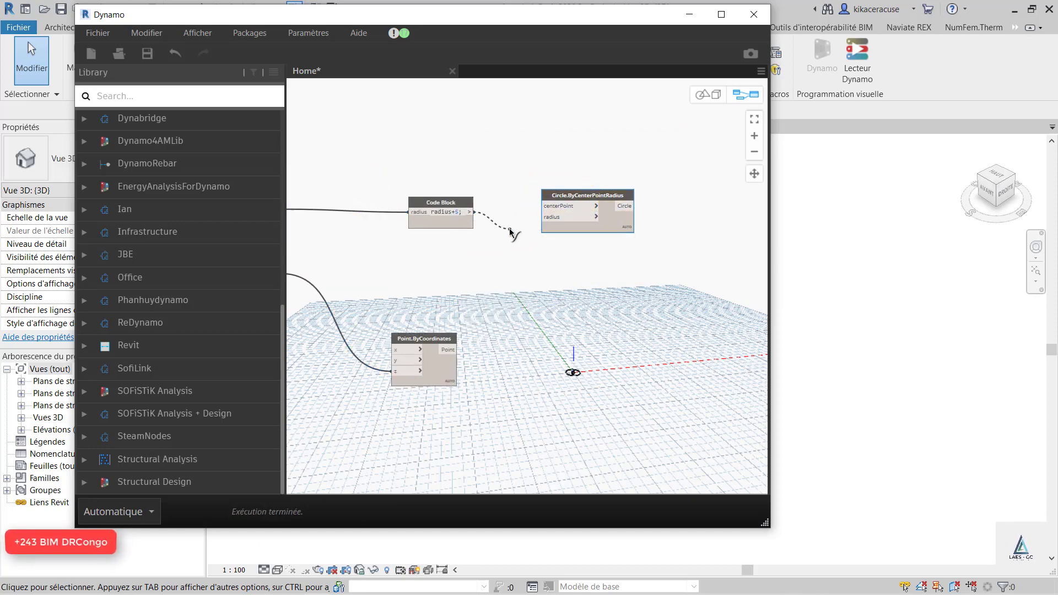
{"action": "scroll", "coordinate": [477, 226], "scroll_direction": "up", "scroll_amount": 3}
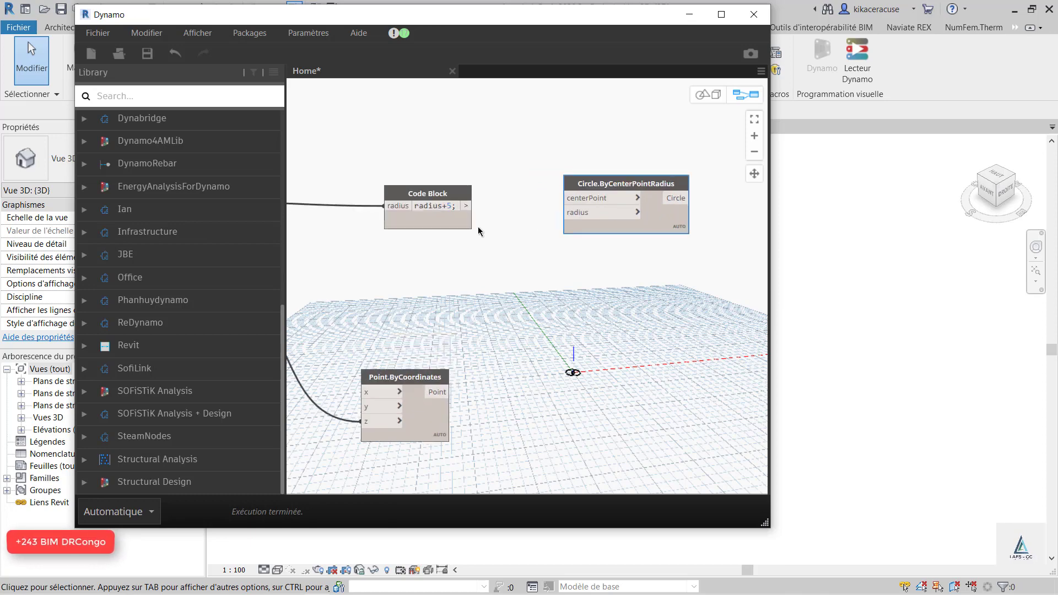
{"action": "left_click", "coordinate": [587, 212]}
{"action": "scroll", "coordinate": [584, 182], "scroll_direction": "down", "scroll_amount": 4}
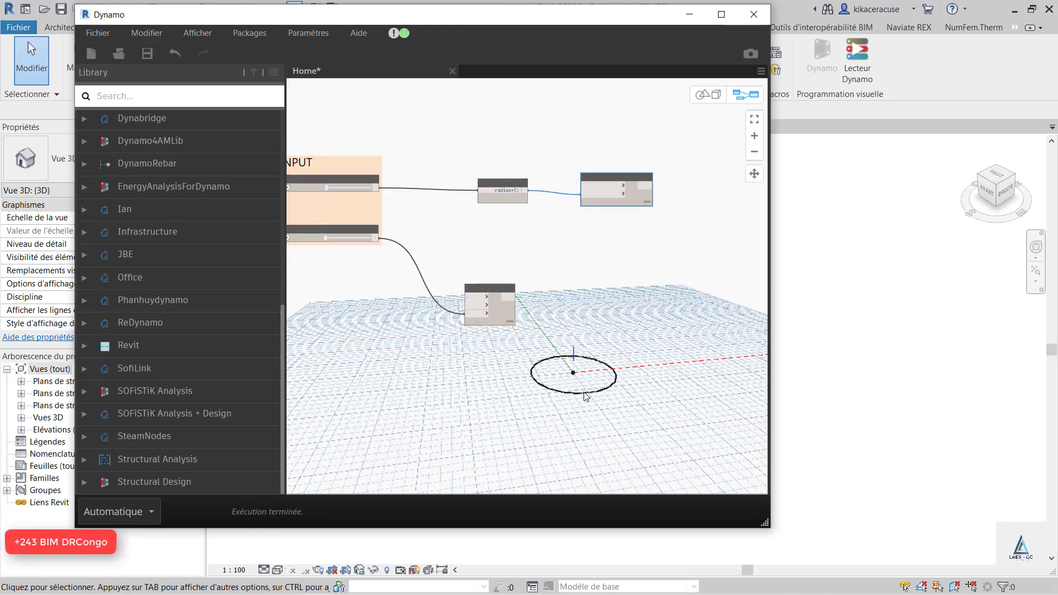
Step: Set the Radius slider in the INPUT group to 30
{"action": "scroll", "coordinate": [547, 286], "scroll_direction": "down", "scroll_amount": 2}
{"action": "scroll", "coordinate": [424, 234], "scroll_direction": "up", "scroll_amount": 6}
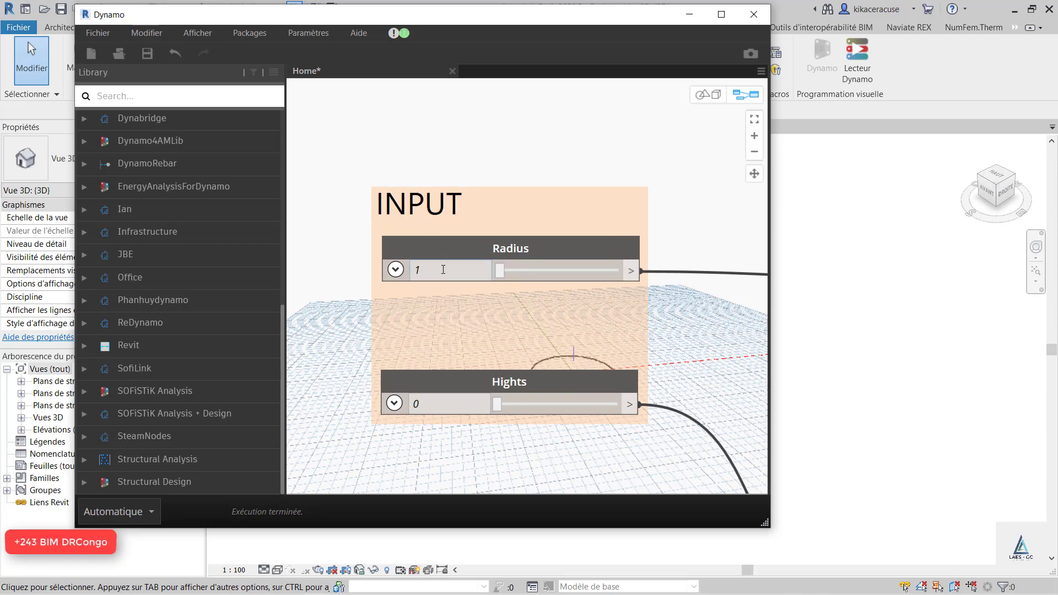
{"action": "left_click_drag", "start_coordinate": [442, 269], "coordinate": [407, 270]}
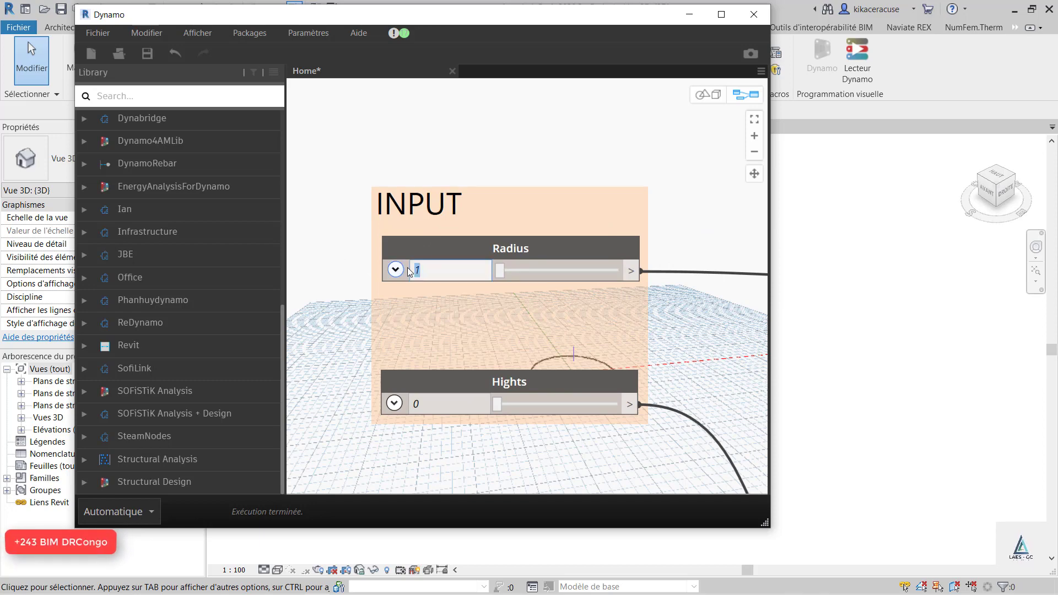
{"action": "type", "text": "30"}
{"action": "key", "text": "Return"}
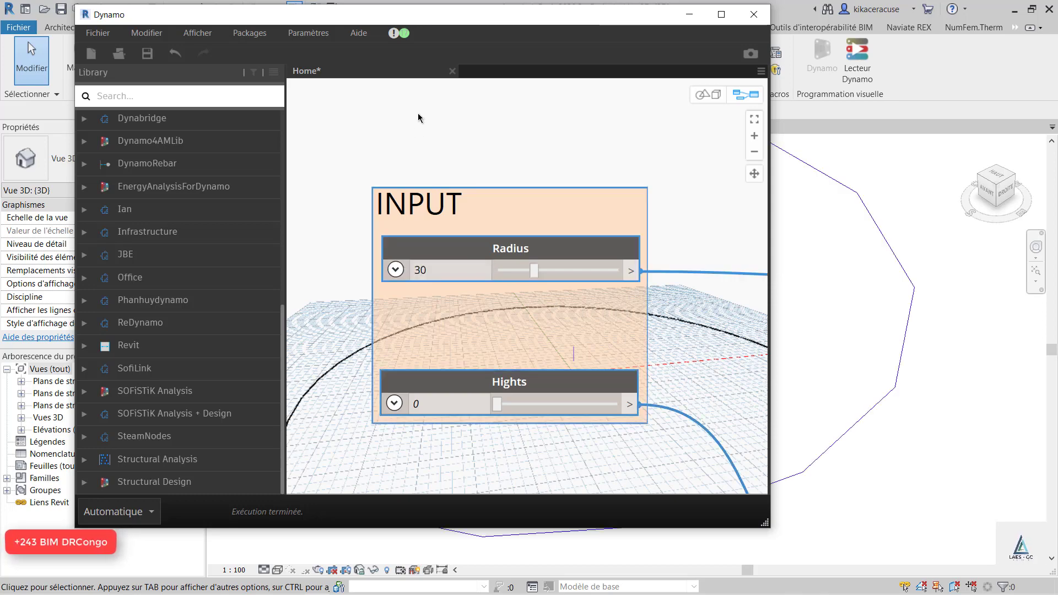
Step: Inspect the enlarged circle in the 3D preview, and return to the node graph
{"action": "scroll", "coordinate": [418, 113], "scroll_direction": "down", "scroll_amount": 3}
{"action": "left_click", "coordinate": [707, 94]}
{"action": "scroll", "coordinate": [432, 229], "scroll_direction": "down", "scroll_amount": 4}
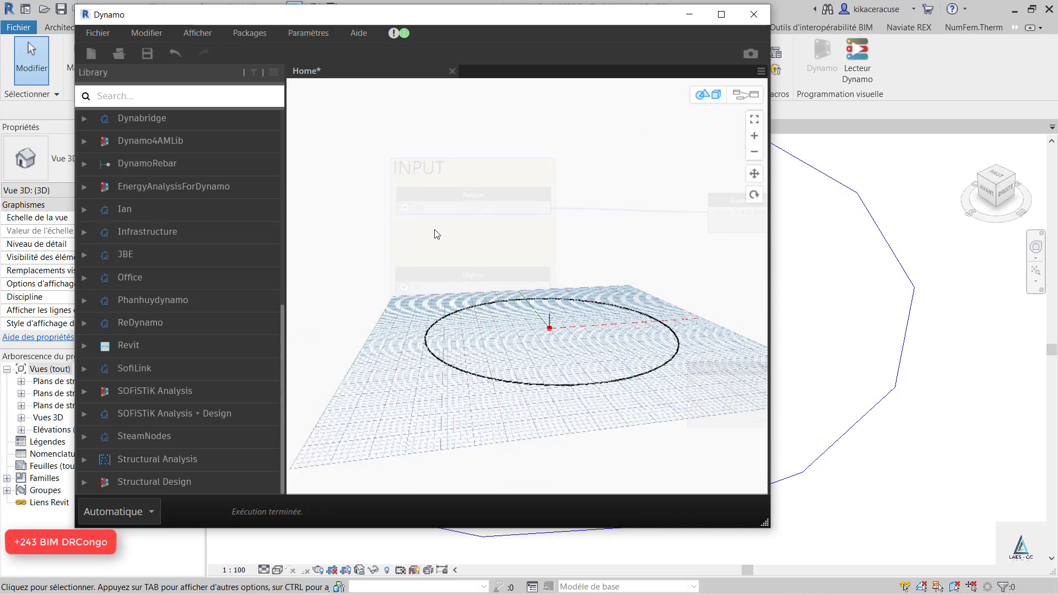
{"action": "scroll", "coordinate": [555, 340], "scroll_direction": "up", "scroll_amount": 1}
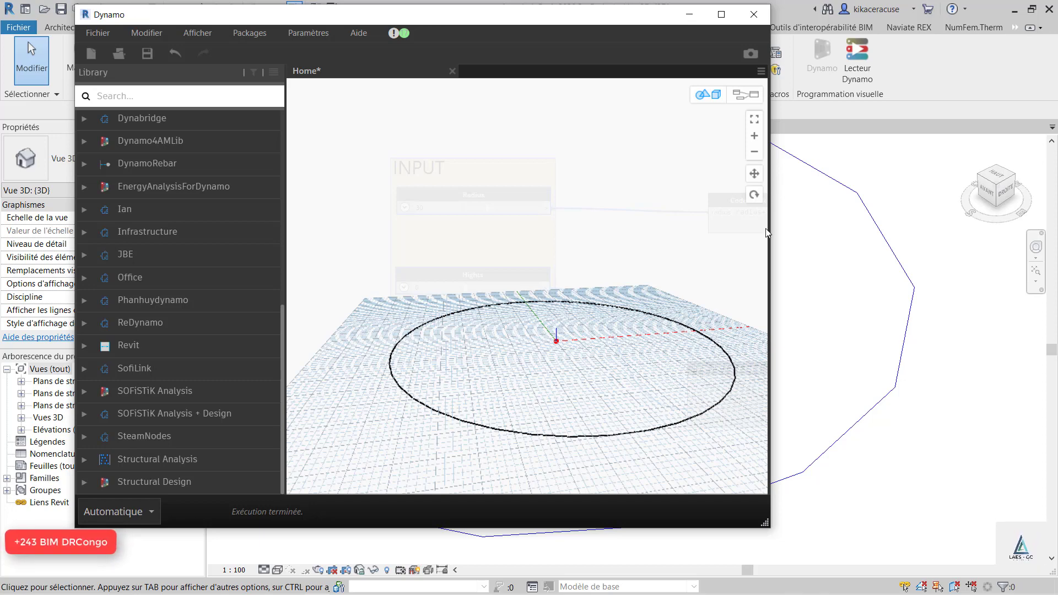
{"action": "scroll", "coordinate": [454, 187], "scroll_direction": "up", "scroll_amount": 4}
{"action": "scroll", "coordinate": [492, 226], "scroll_direction": "down", "scroll_amount": 3}
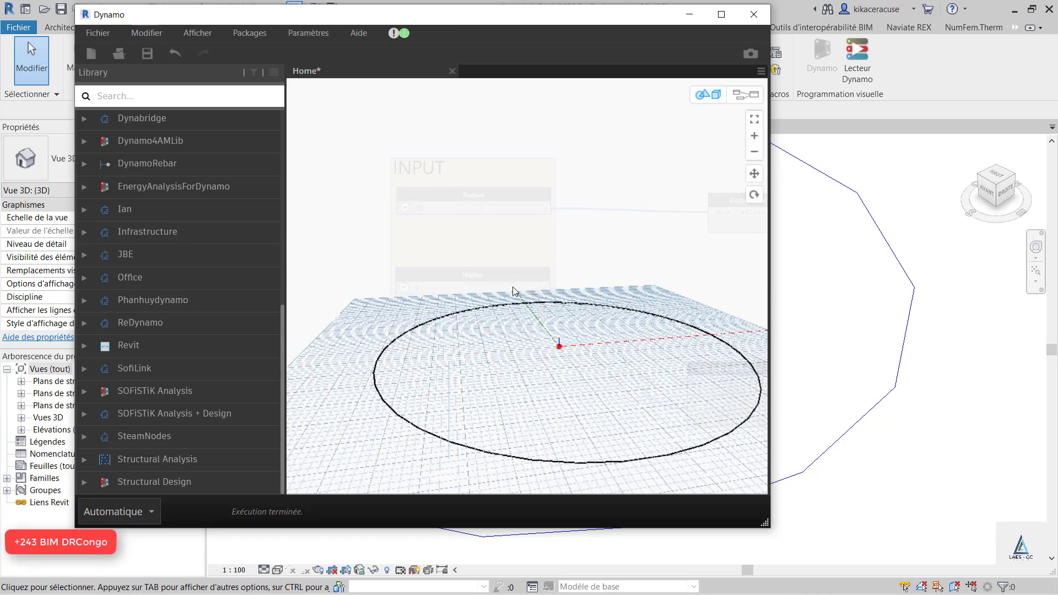
{"action": "left_click", "coordinate": [755, 96]}
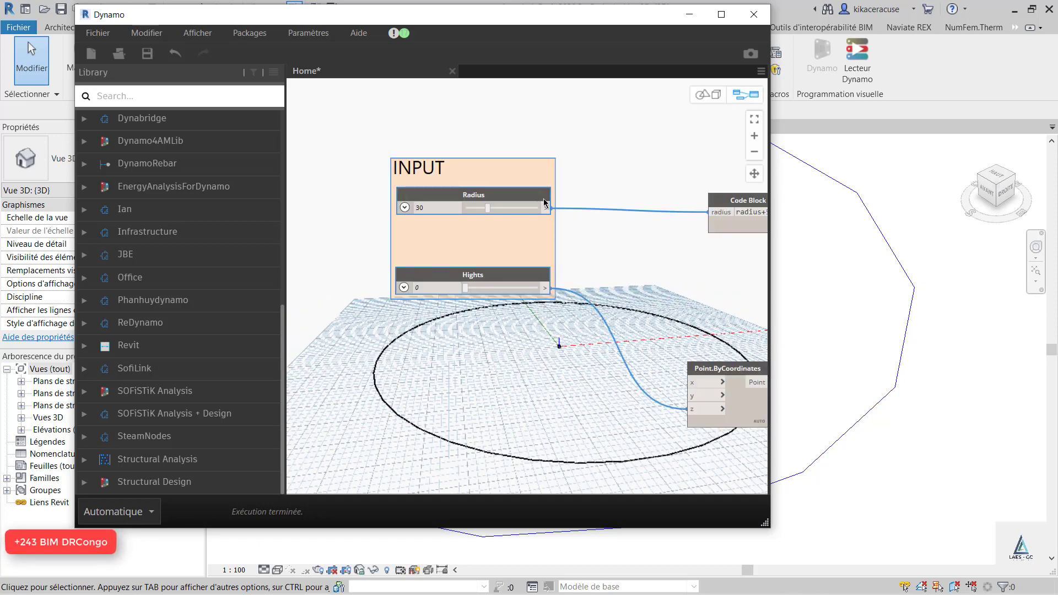
Step: Review the node graph from the INPUT group through the Code Block to the Circle.ByCenterPointRadius description
{"action": "scroll", "coordinate": [351, 194], "scroll_direction": "up", "scroll_amount": 3}
{"action": "scroll", "coordinate": [350, 194], "scroll_direction": "down", "scroll_amount": 5}
{"action": "scroll", "coordinate": [437, 262], "scroll_direction": "up", "scroll_amount": 3}
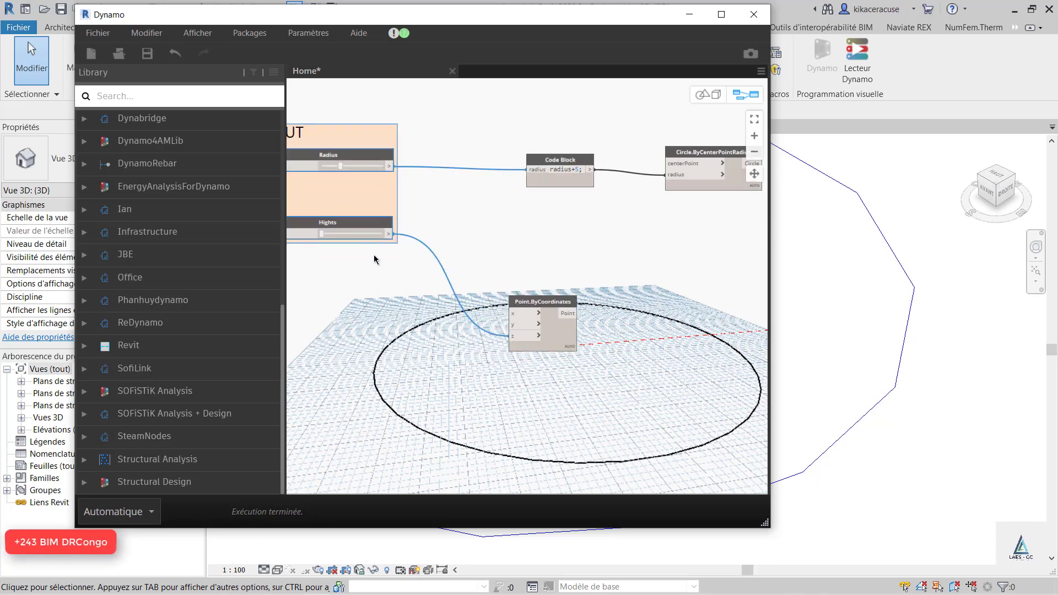
{"action": "scroll", "coordinate": [483, 229], "scroll_direction": "down", "scroll_amount": 3}
{"action": "scroll", "coordinate": [452, 223], "scroll_direction": "up", "scroll_amount": 2}
{"action": "scroll", "coordinate": [496, 184], "scroll_direction": "down", "scroll_amount": 2}
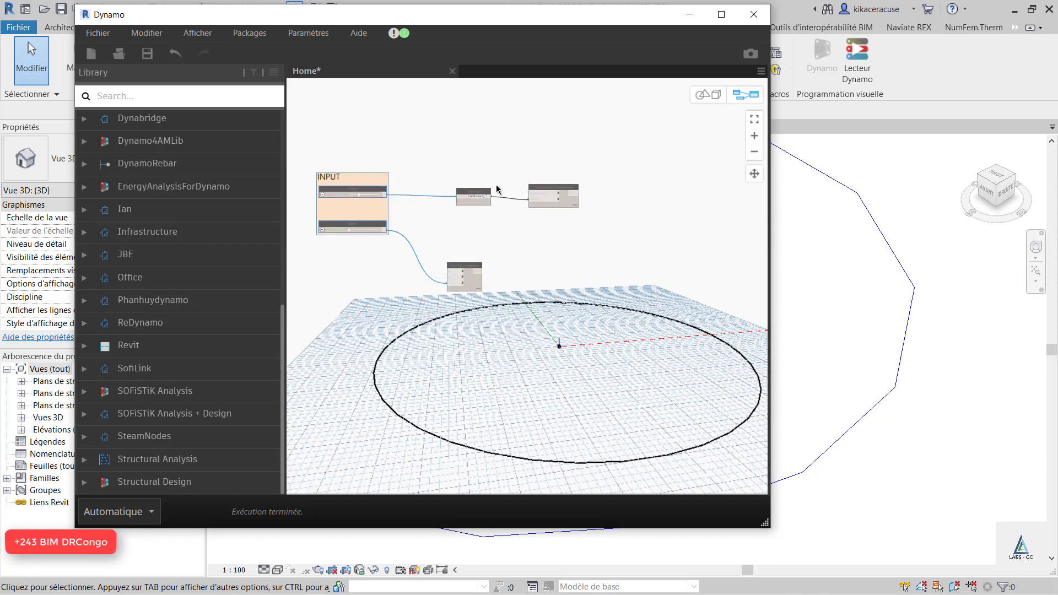
{"action": "scroll", "coordinate": [529, 171], "scroll_direction": "up", "scroll_amount": 3}
{"action": "mouse_move", "coordinate": [564, 161]}
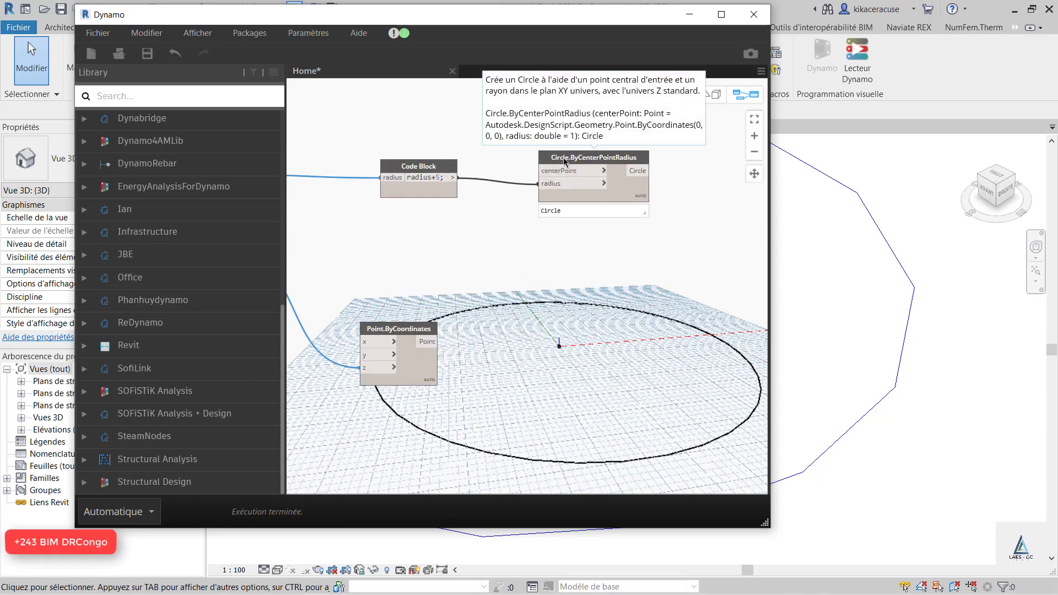
{"action": "scroll", "coordinate": [588, 139], "scroll_direction": "down", "scroll_amount": 2}
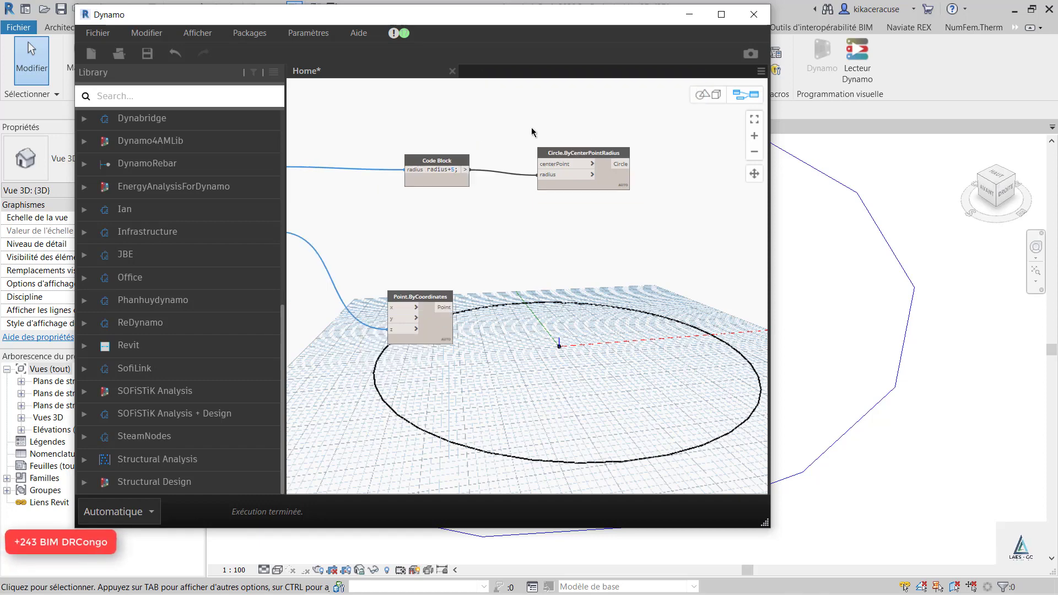
Step: Duplicate the Circle.ByCenterPointRadius node and place the copy to the right of Point.ByCoordinates
{"action": "scroll", "coordinate": [541, 150], "scroll_direction": "up", "scroll_amount": 3}
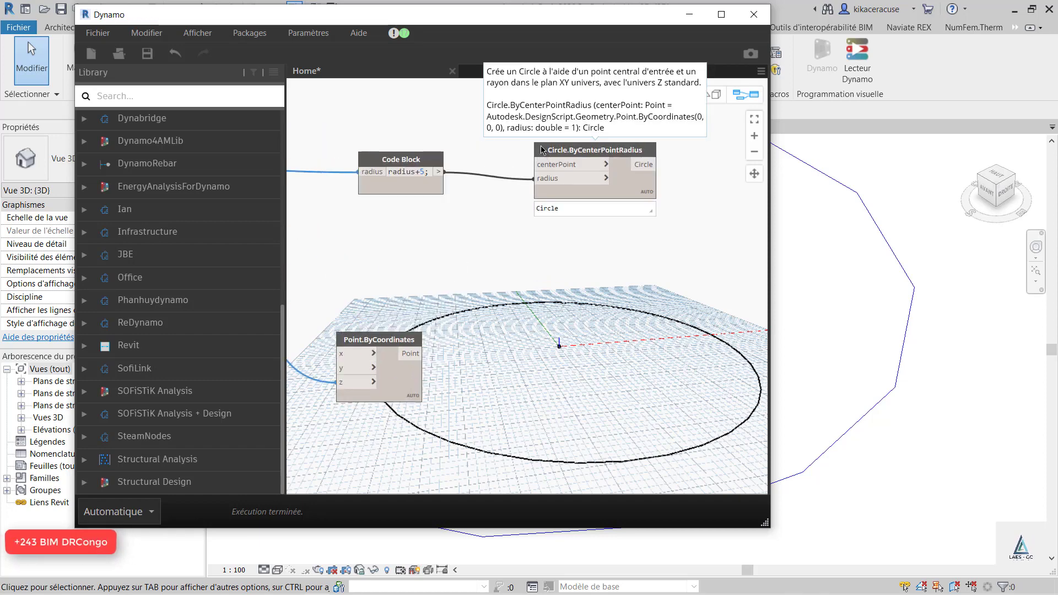
{"action": "scroll", "coordinate": [562, 140], "scroll_direction": "down", "scroll_amount": 2}
{"action": "scroll", "coordinate": [584, 133], "scroll_direction": "up", "scroll_amount": 1}
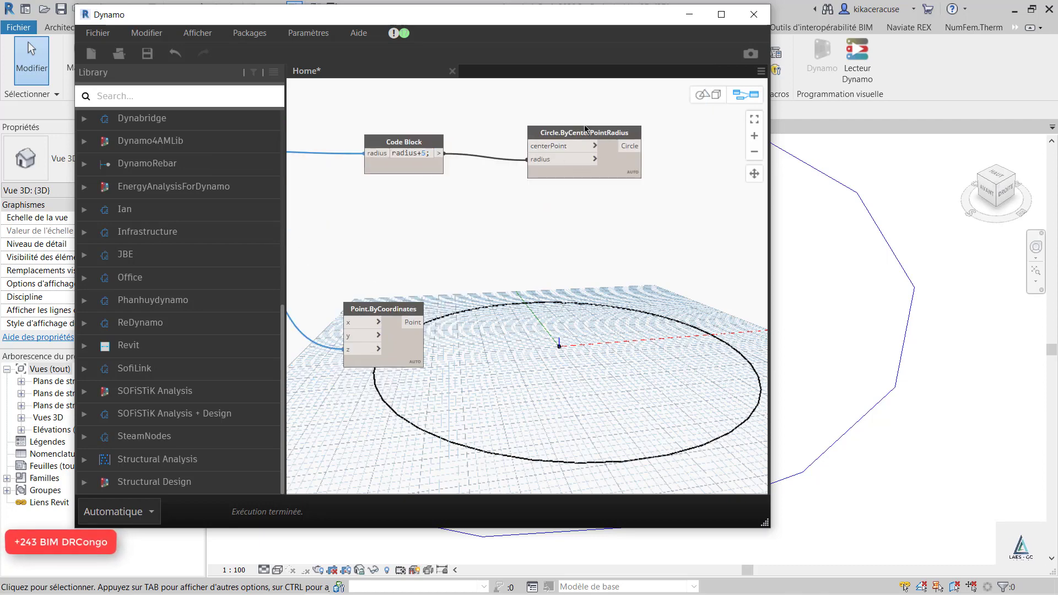
{"action": "left_click", "coordinate": [583, 135]}
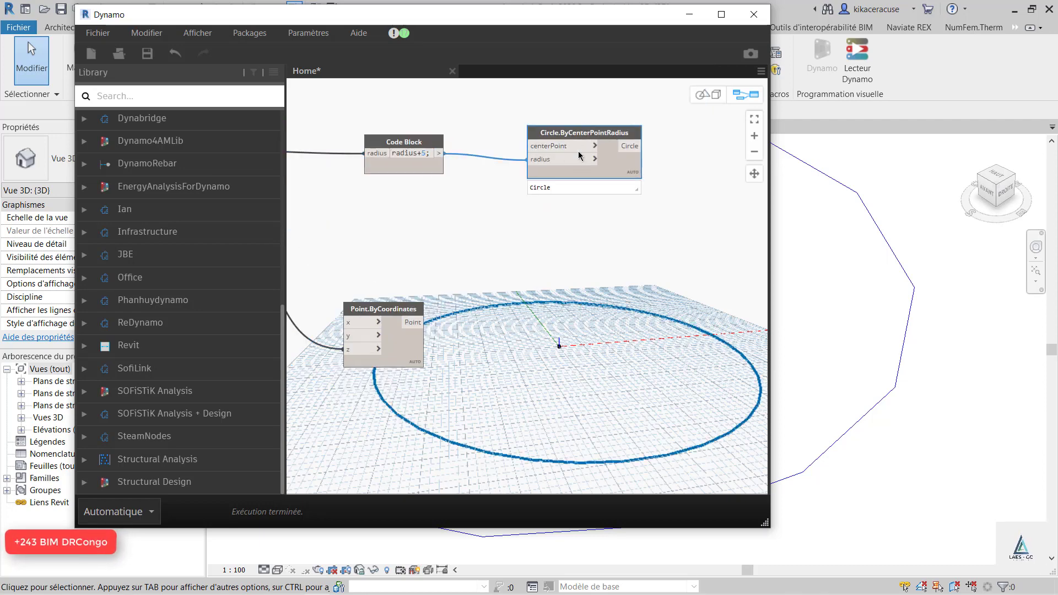
{"action": "key", "text": "ctrl+v"}
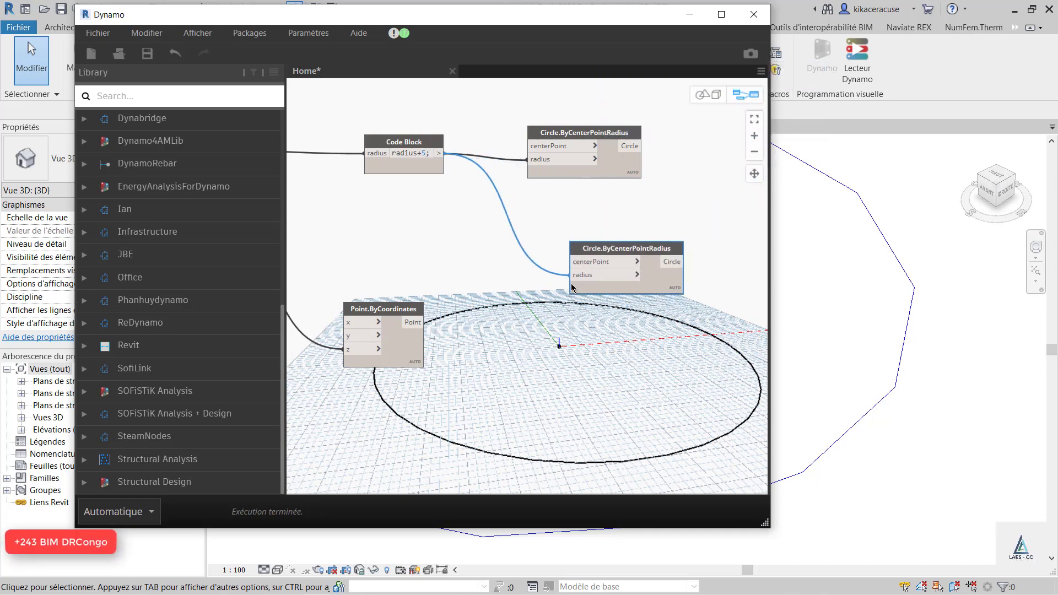
{"action": "left_click_drag", "start_coordinate": [572, 287], "coordinate": [535, 321]}
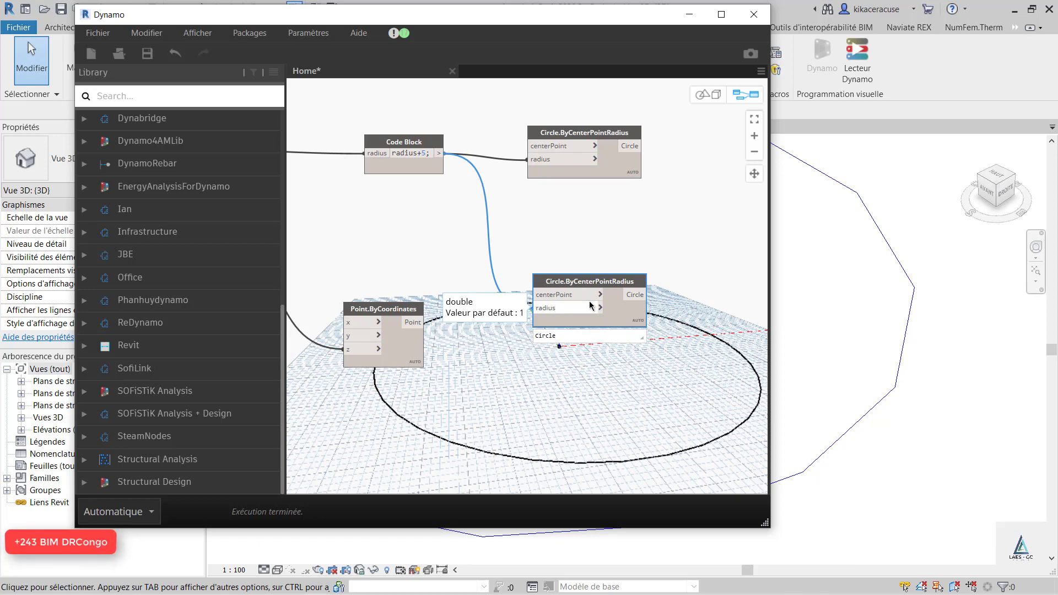
Step: Disconnect the copied circle node's radius input from the Code Block and connect the Point.ByCoordinates output to its centerPoint input
{"action": "left_click_drag", "start_coordinate": [593, 294], "coordinate": [498, 263]}
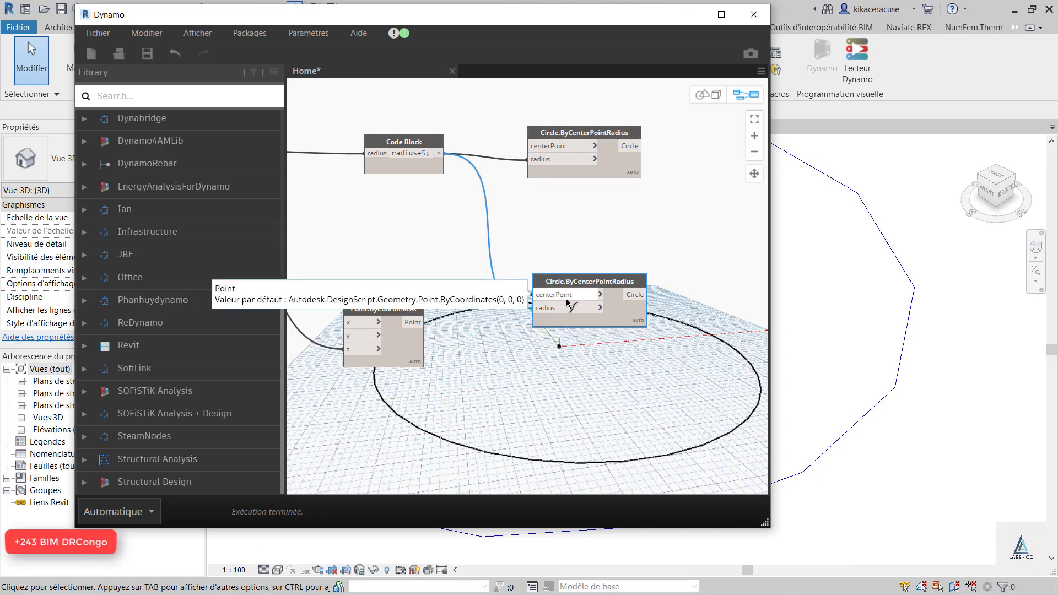
{"action": "left_click_drag", "start_coordinate": [533, 308], "coordinate": [446, 325]}
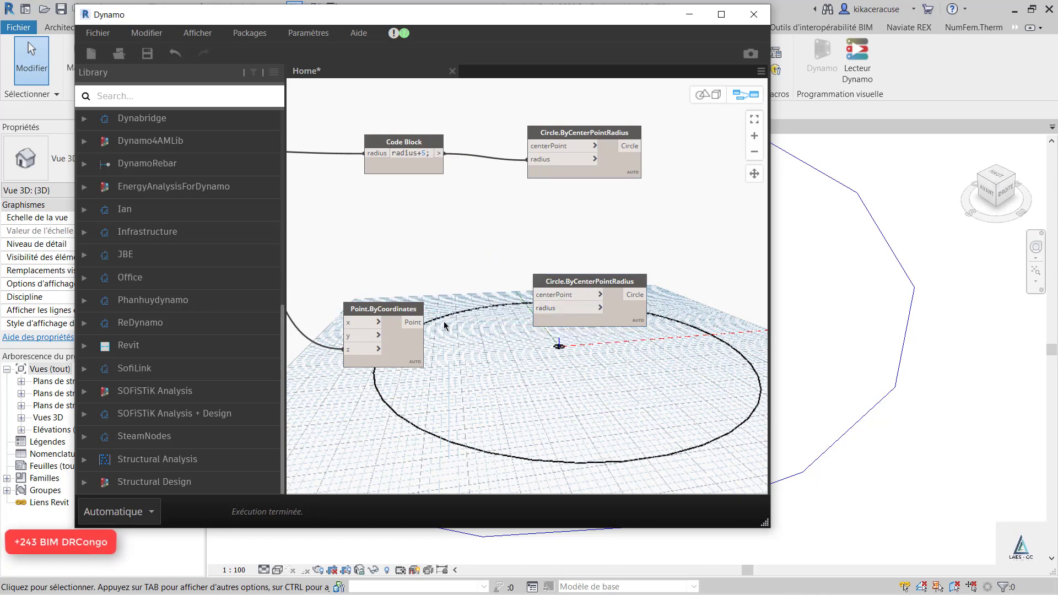
{"action": "left_click_drag", "start_coordinate": [546, 280], "coordinate": [537, 313]}
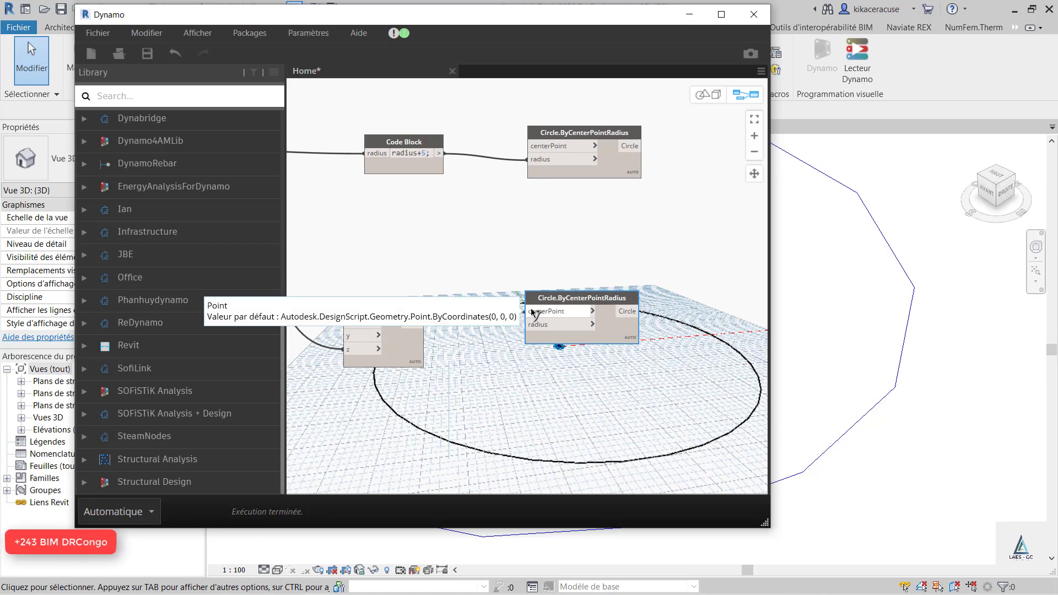
{"action": "left_click", "coordinate": [532, 312]}
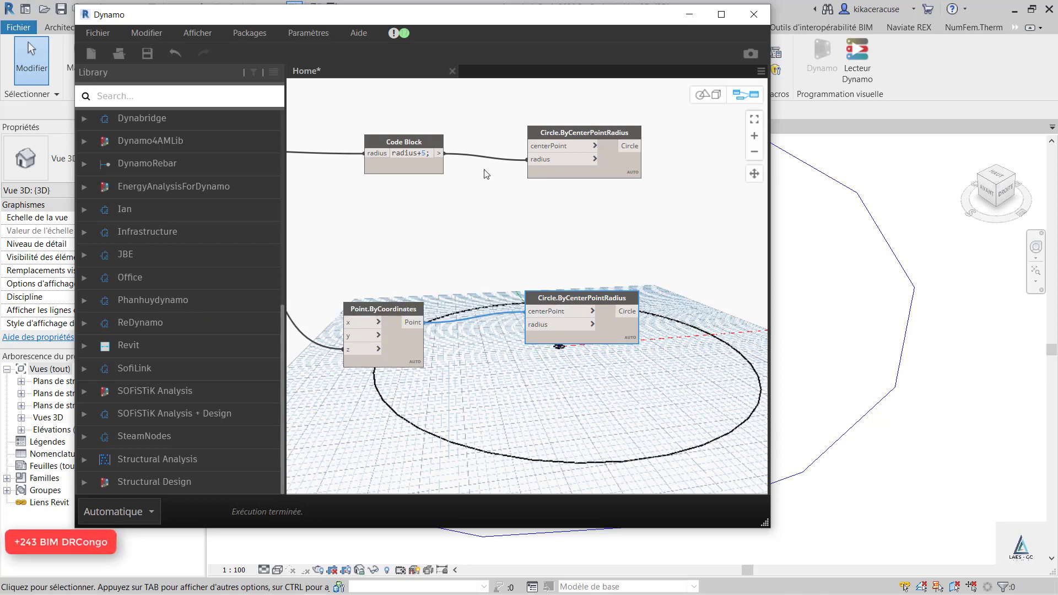
{"action": "scroll", "coordinate": [488, 174], "scroll_direction": "down", "scroll_amount": 2}
{"action": "scroll", "coordinate": [517, 286], "scroll_direction": "up", "scroll_amount": 1}
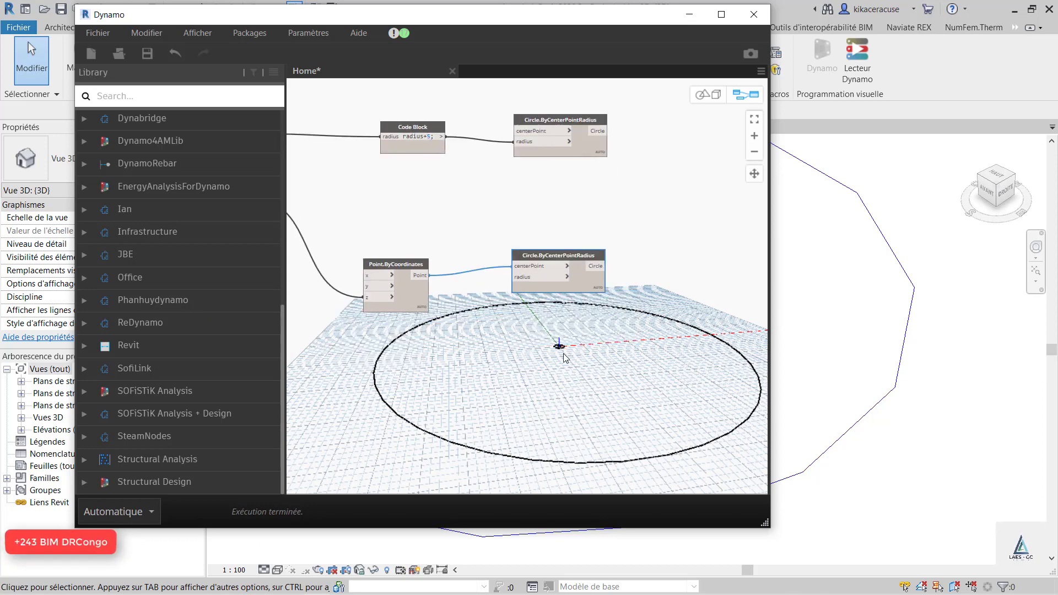
{"action": "mouse_move", "coordinate": [547, 255]}
{"action": "left_mouse_down"}
{"action": "mouse_move", "coordinate": [571, 266]}
{"action": "mouse_move", "coordinate": [544, 246]}
{"action": "mouse_move", "coordinate": [531, 251]}
{"action": "left_mouse_up"}
Step: Examine the link between Point.ByCoordinates and the second circle node, and the node's remaining inputs
{"action": "scroll", "coordinate": [443, 329], "scroll_direction": "up", "scroll_amount": 2}
{"action": "scroll", "coordinate": [424, 249], "scroll_direction": "down", "scroll_amount": 2}
{"action": "scroll", "coordinate": [507, 246], "scroll_direction": "up", "scroll_amount": 2}
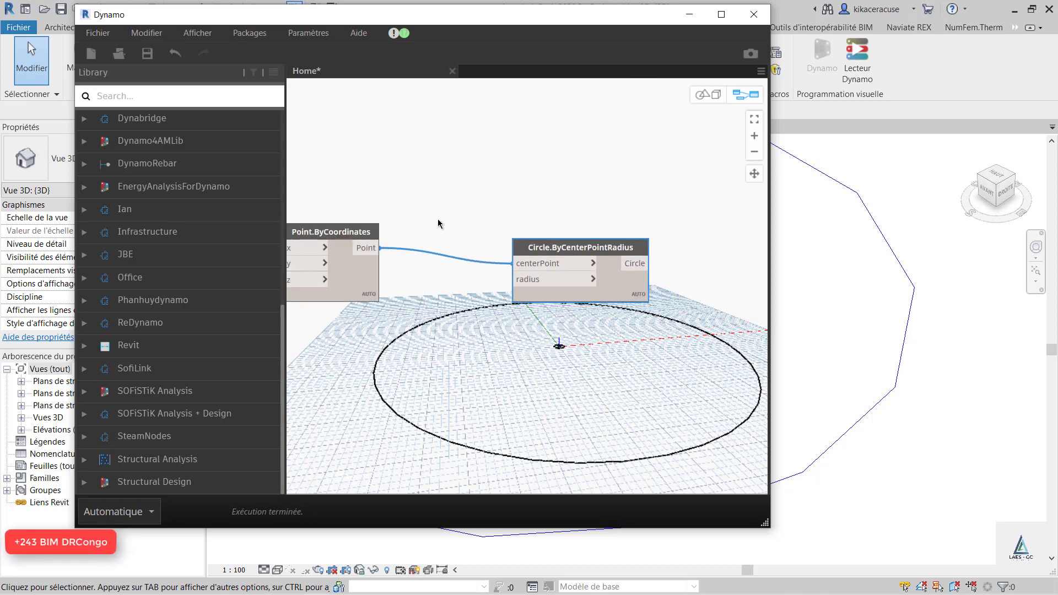
{"action": "scroll", "coordinate": [468, 223], "scroll_direction": "down", "scroll_amount": 3}
{"action": "scroll", "coordinate": [514, 225], "scroll_direction": "up", "scroll_amount": 1}
{"action": "scroll", "coordinate": [607, 259], "scroll_direction": "down", "scroll_amount": 2}
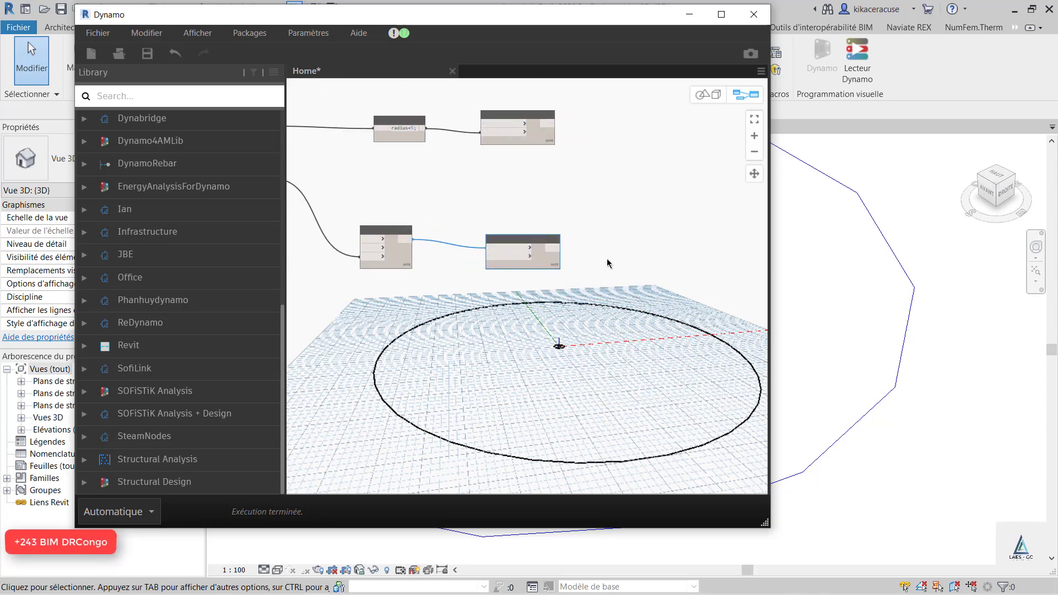
{"action": "scroll", "coordinate": [554, 251], "scroll_direction": "down", "scroll_amount": 1}
{"action": "scroll", "coordinate": [559, 263], "scroll_direction": "up", "scroll_amount": 4}
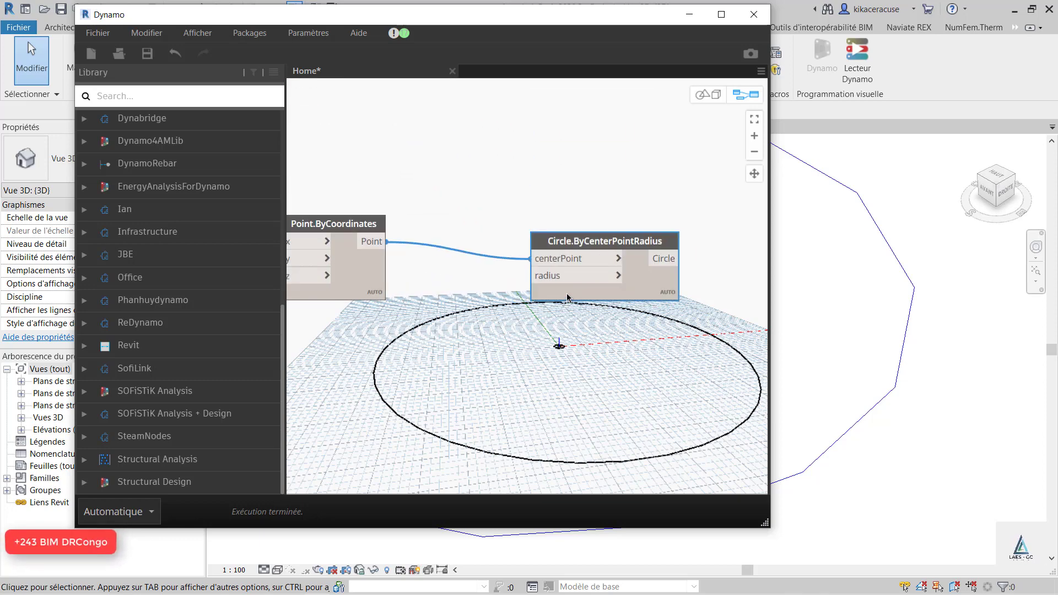
{"action": "scroll", "coordinate": [573, 248], "scroll_direction": "down", "scroll_amount": 3}
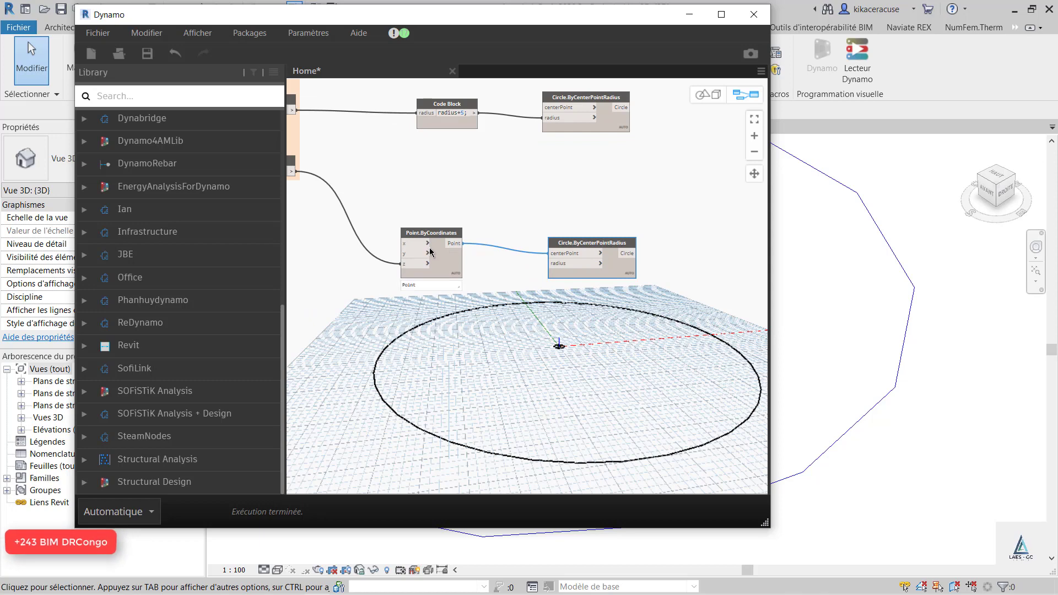
{"action": "scroll", "coordinate": [565, 256], "scroll_direction": "up", "scroll_amount": 3}
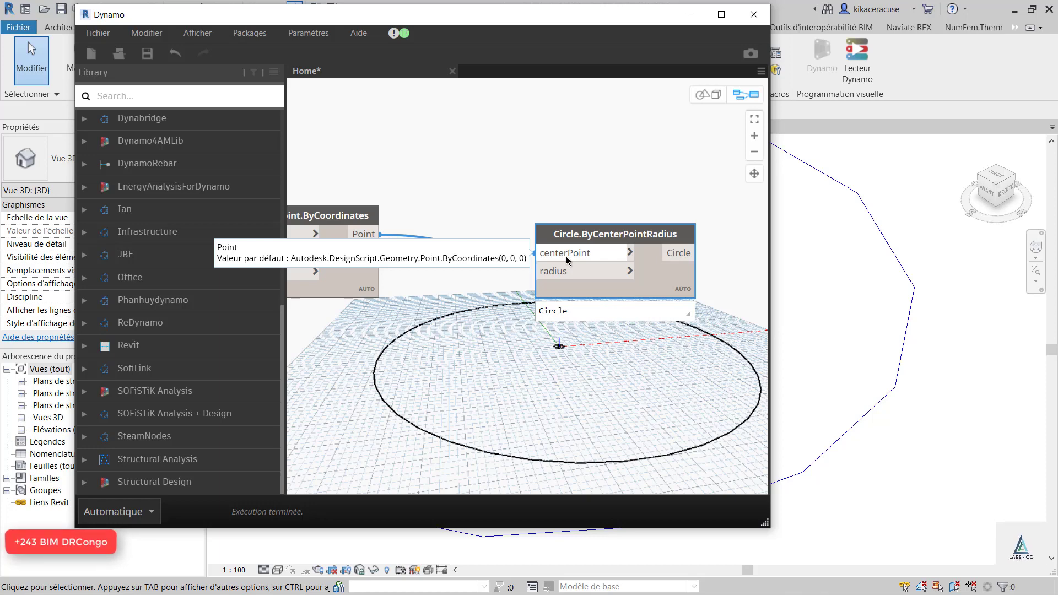
{"action": "scroll", "coordinate": [599, 259], "scroll_direction": "down", "scroll_amount": 5}
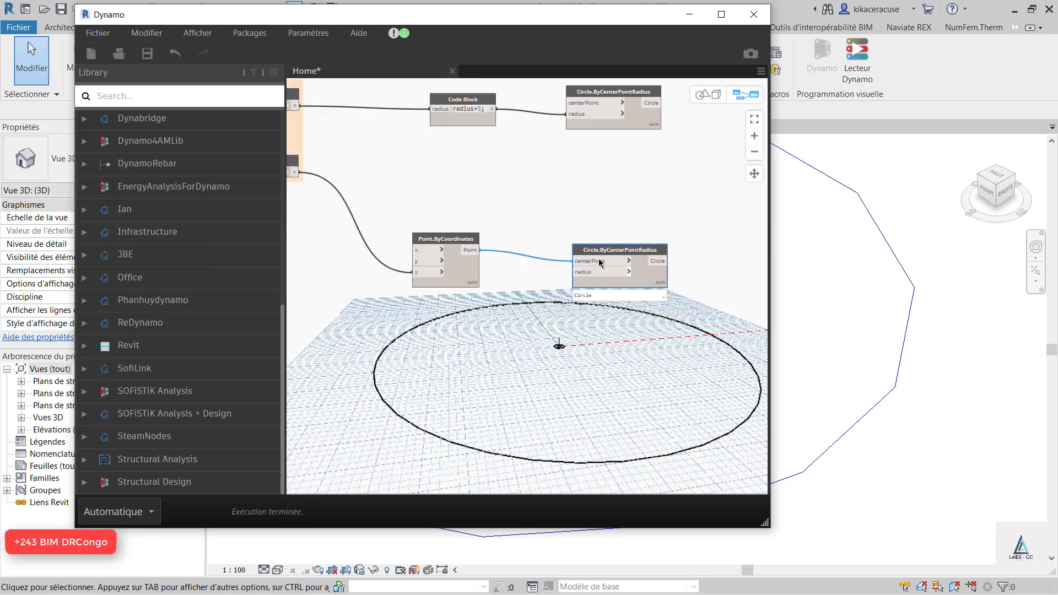
Step: Connect the Radius slider's output directly to the radius input of the second Circle.ByCenterPointRadius node
{"action": "scroll", "coordinate": [398, 147], "scroll_direction": "up", "scroll_amount": 6}
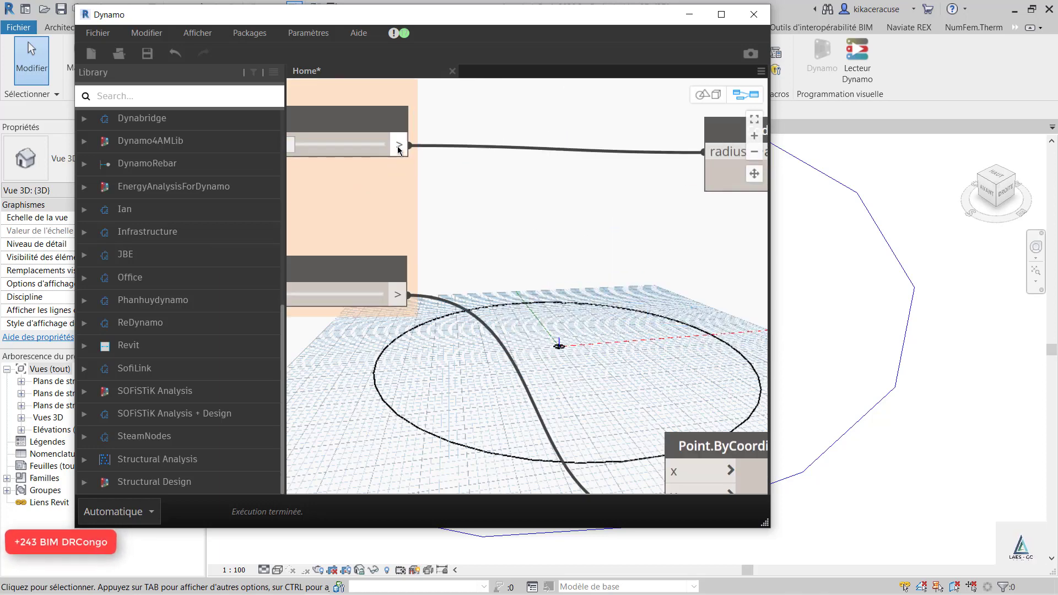
{"action": "left_click", "coordinate": [395, 145]}
{"action": "scroll", "coordinate": [395, 145], "scroll_direction": "down", "scroll_amount": 3}
{"action": "scroll", "coordinate": [498, 223], "scroll_direction": "down", "scroll_amount": 3}
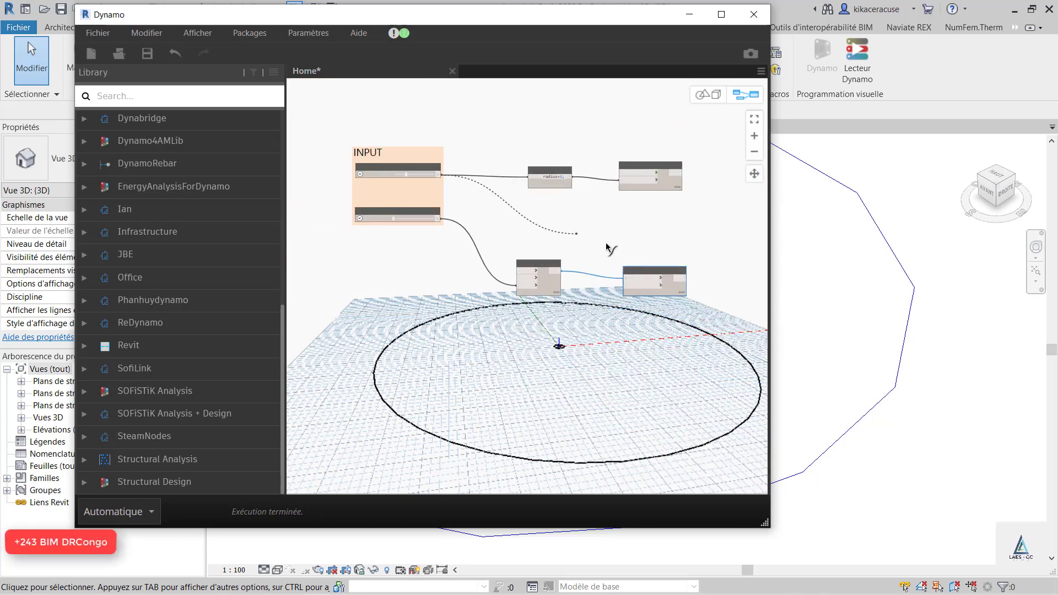
{"action": "scroll", "coordinate": [625, 266], "scroll_direction": "up", "scroll_amount": 3}
{"action": "scroll", "coordinate": [648, 297], "scroll_direction": "up", "scroll_amount": 2}
{"action": "left_click", "coordinate": [637, 294]}
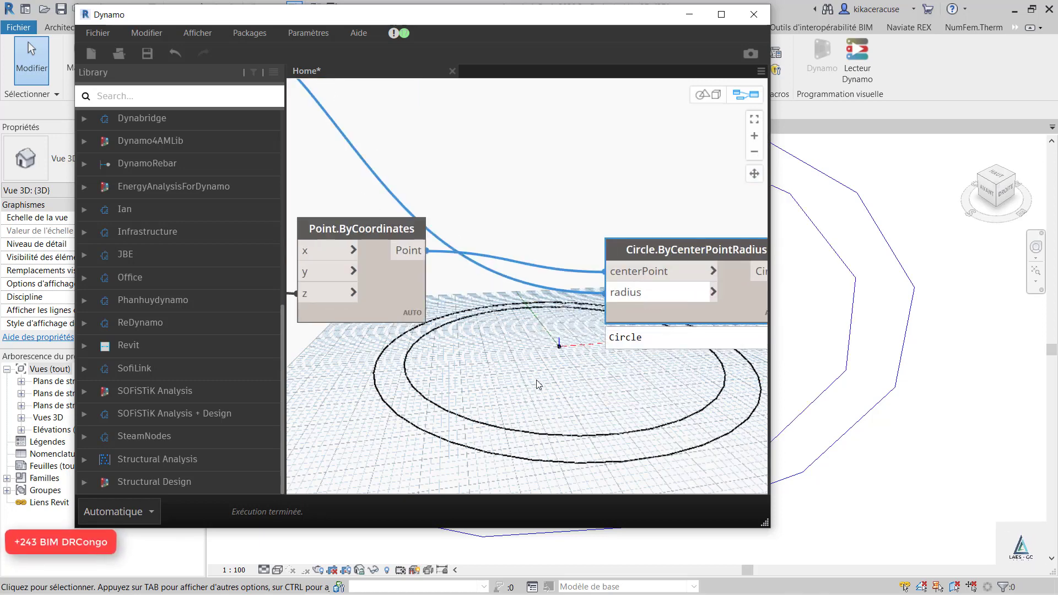
Step: Move the second Circle.ByCenterPointRadius node up, closer to the first circle node
{"action": "scroll", "coordinate": [563, 326], "scroll_direction": "down", "scroll_amount": 3}
{"action": "scroll", "coordinate": [545, 319], "scroll_direction": "up", "scroll_amount": 2}
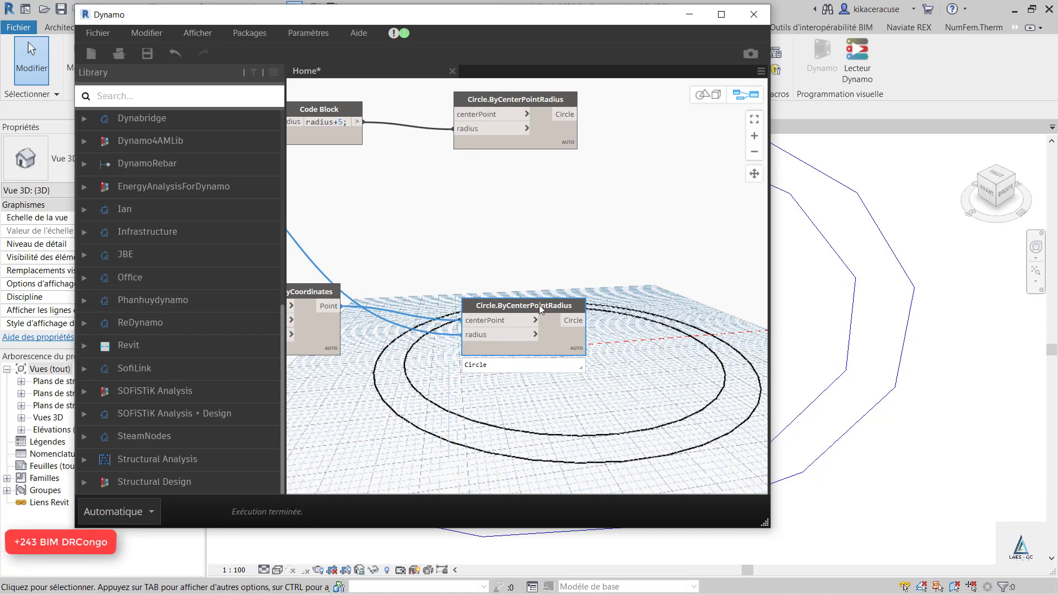
{"action": "left_click_drag", "start_coordinate": [540, 310], "coordinate": [552, 254]}
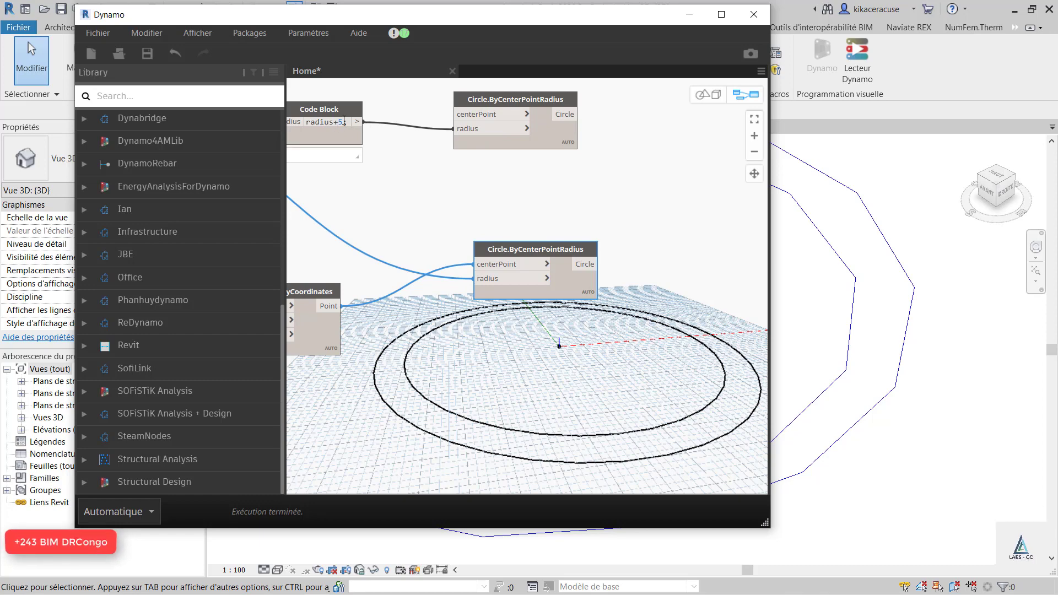
Step: Increase the Hights slider to raise the second circle well above the base circle
{"action": "scroll", "coordinate": [656, 298], "scroll_direction": "down", "scroll_amount": 5}
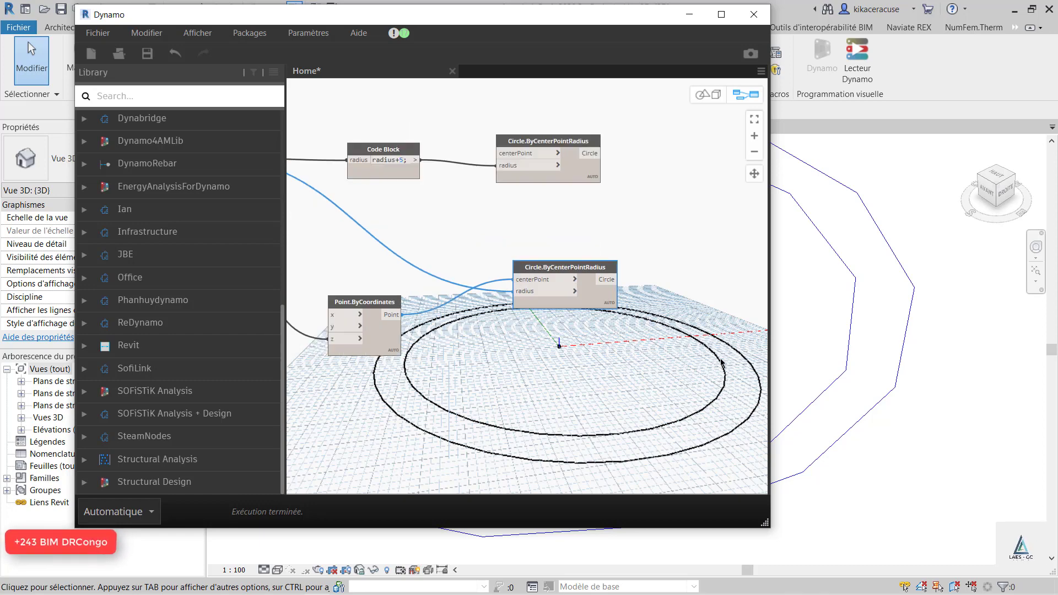
{"action": "scroll", "coordinate": [450, 249], "scroll_direction": "up", "scroll_amount": 3}
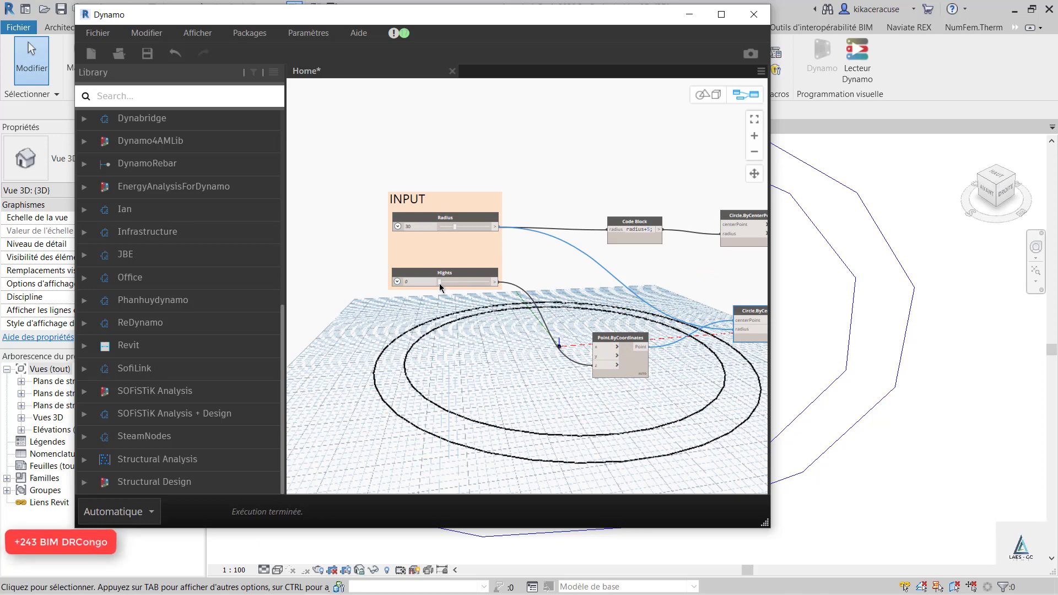
{"action": "mouse_move", "coordinate": [439, 282]}
{"action": "left_mouse_down"}
{"action": "mouse_move", "coordinate": [480, 276]}
{"action": "mouse_move", "coordinate": [430, 278]}
{"action": "left_mouse_up"}
{"action": "scroll", "coordinate": [320, 144], "scroll_direction": "down", "scroll_amount": 5}
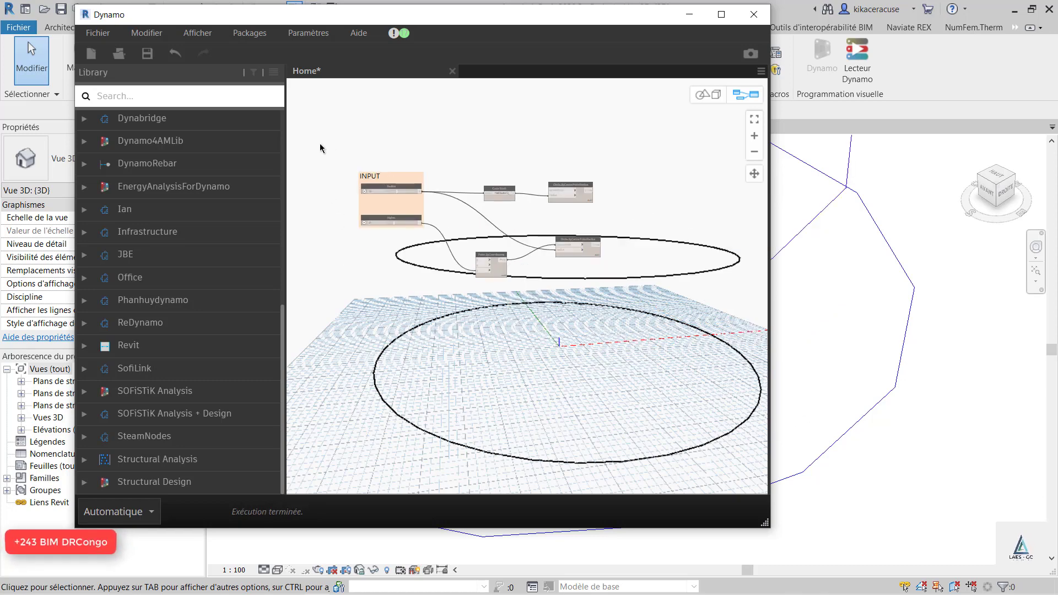
Step: Add a List Create node and place it beside the second Circle.ByCenterPointRadius node
{"action": "scroll", "coordinate": [501, 220], "scroll_direction": "up", "scroll_amount": 10}
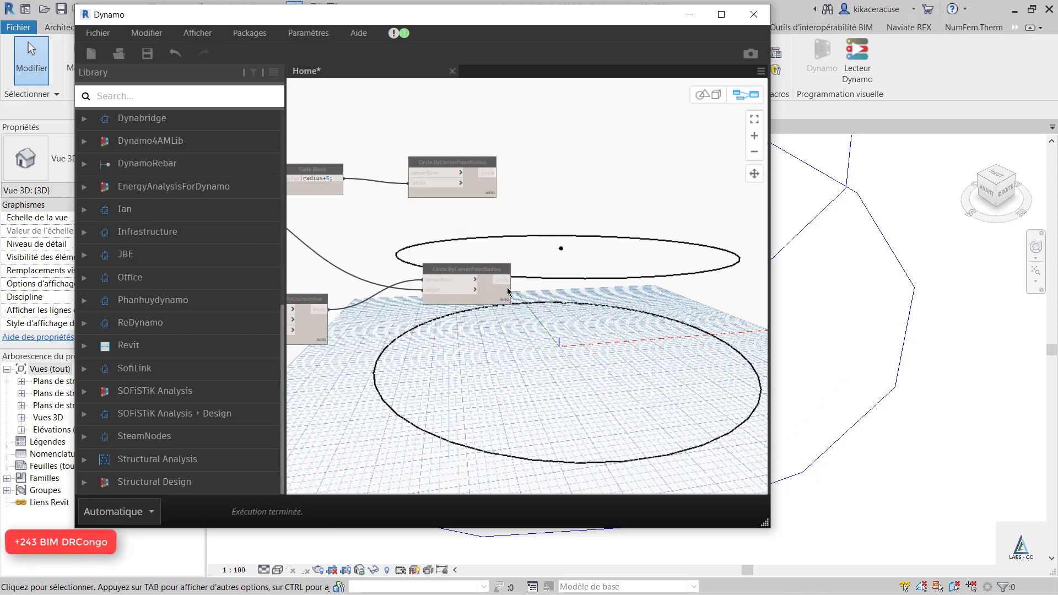
{"action": "right_click", "coordinate": [568, 270]}
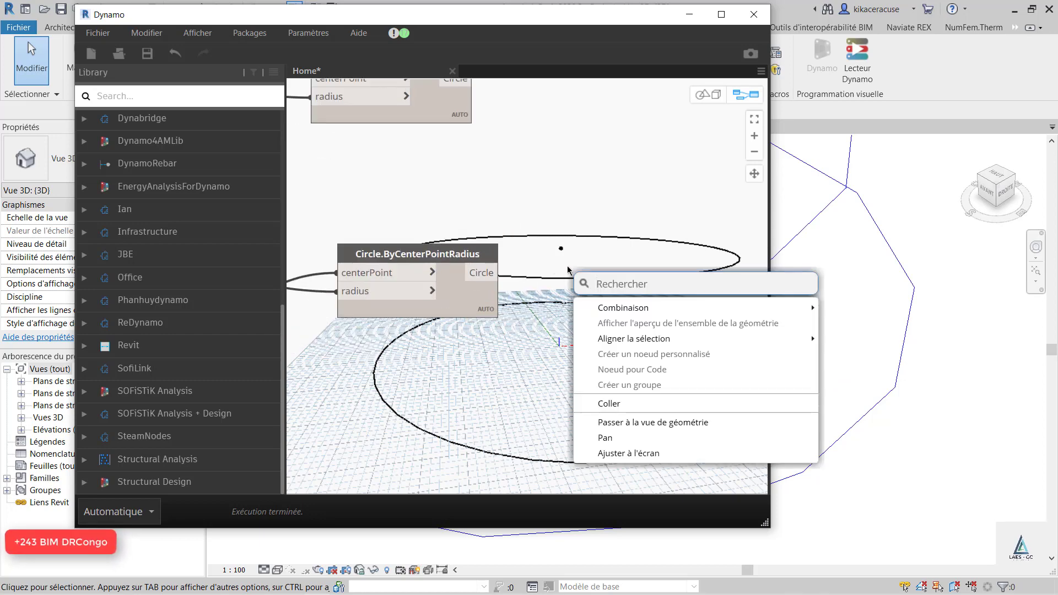
{"action": "type", "text": "LIST"}
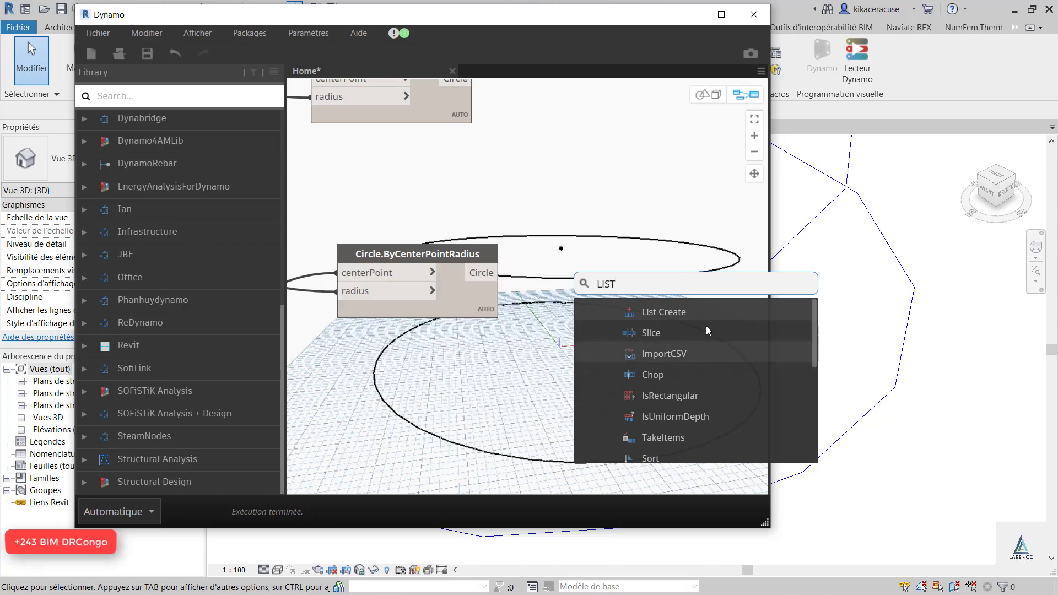
{"action": "left_click", "coordinate": [686, 312]}
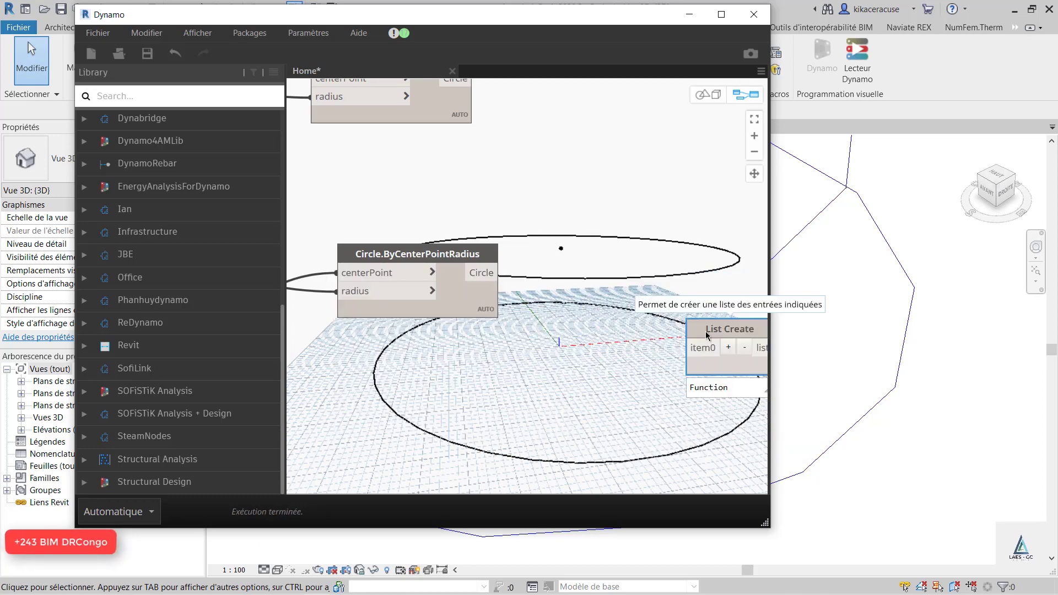
{"action": "left_click_drag", "start_coordinate": [707, 335], "coordinate": [606, 251]}
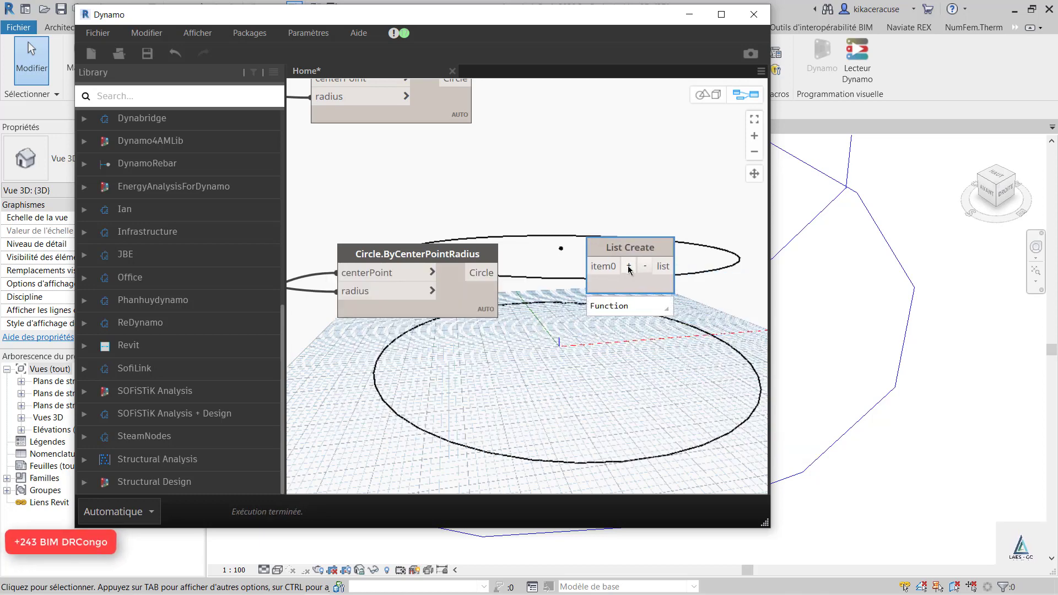
Step: Add a second item input to List Create and connect the second circle node's output to item0
{"action": "left_click", "coordinate": [629, 266]}
{"action": "scroll", "coordinate": [557, 276], "scroll_direction": "up", "scroll_amount": 2}
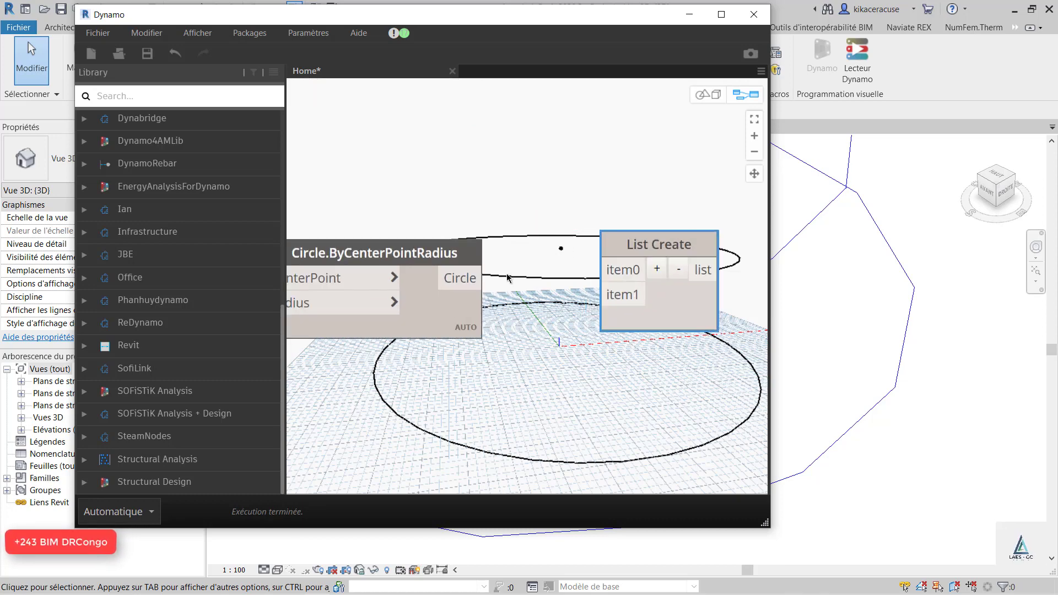
{"action": "left_click_drag", "start_coordinate": [466, 284], "coordinate": [636, 300]}
{"action": "scroll", "coordinate": [489, 199], "scroll_direction": "down", "scroll_amount": 3}
{"action": "scroll", "coordinate": [499, 270], "scroll_direction": "up", "scroll_amount": 1}
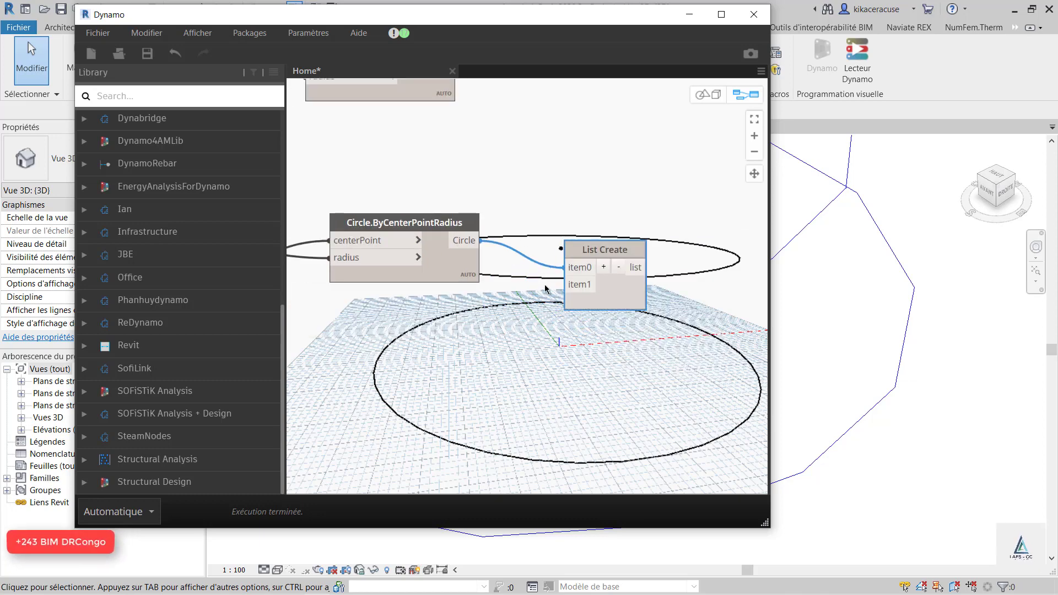
Step: Add a Point.Origin node below the second circle node and connect its Point output to item1 of List Create
{"action": "right_click", "coordinate": [497, 322]}
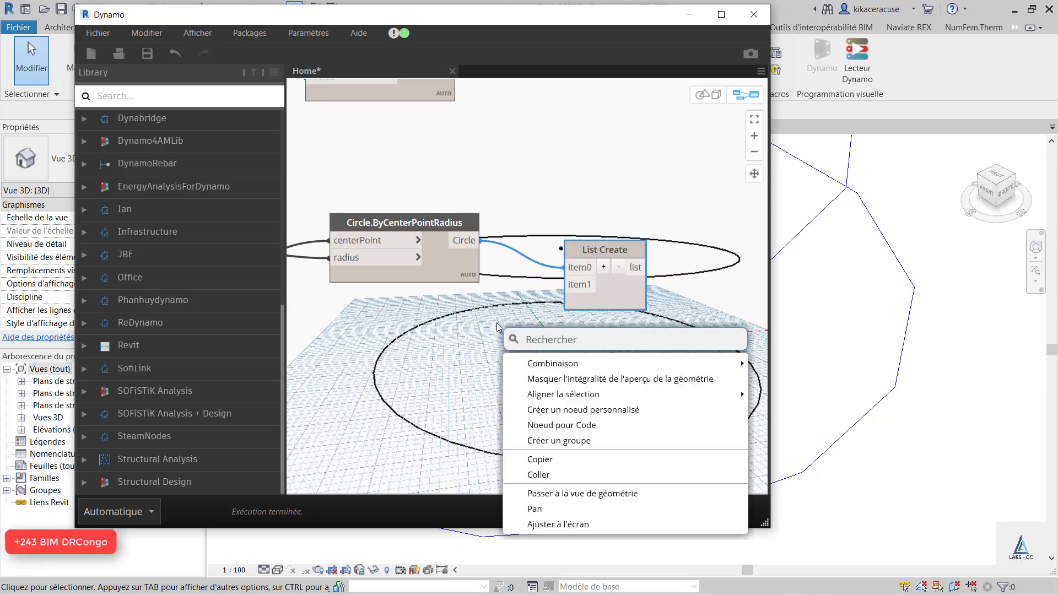
{"action": "type", "text": "ORI"}
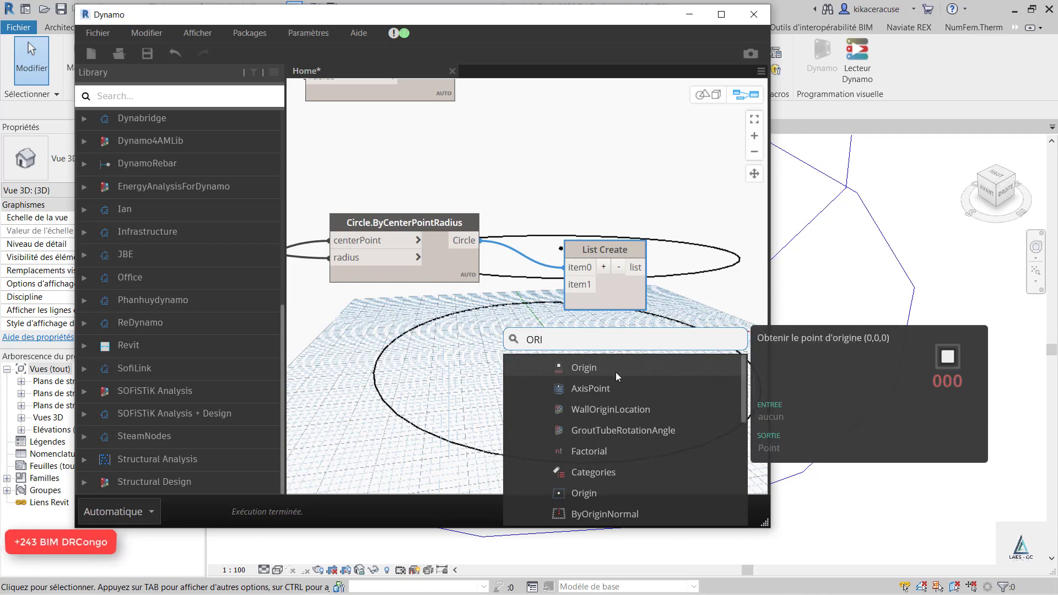
{"action": "left_click", "coordinate": [616, 373]}
{"action": "left_click_drag", "start_coordinate": [656, 386], "coordinate": [517, 299]}
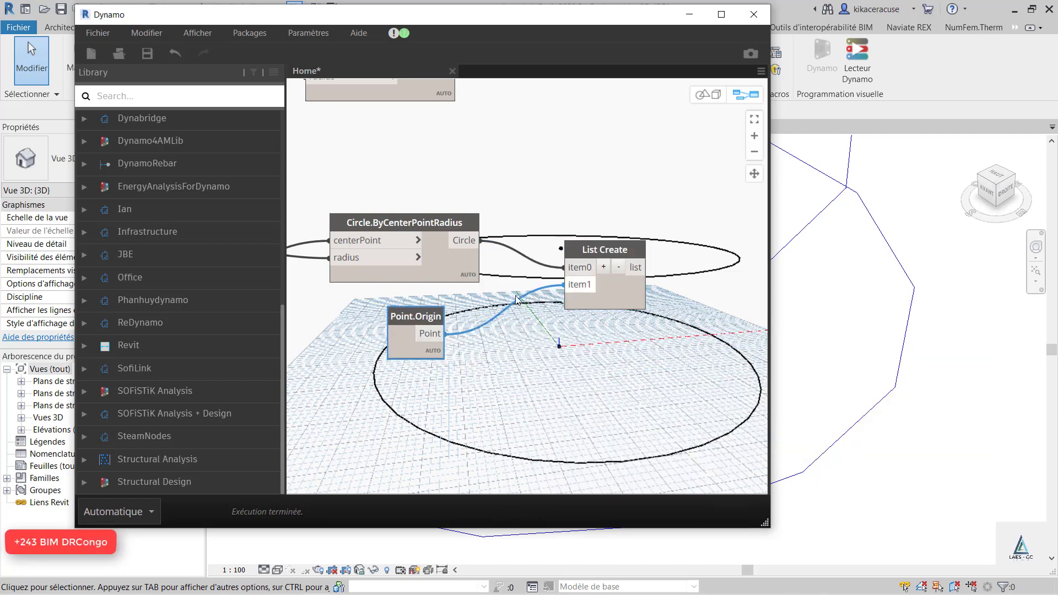
Step: Move the first Circle.ByCenterPointRadius node slightly up and to the right, farther from the second circle node
{"action": "scroll", "coordinate": [459, 301], "scroll_direction": "down", "scroll_amount": 5}
{"action": "scroll", "coordinate": [517, 241], "scroll_direction": "up", "scroll_amount": 2}
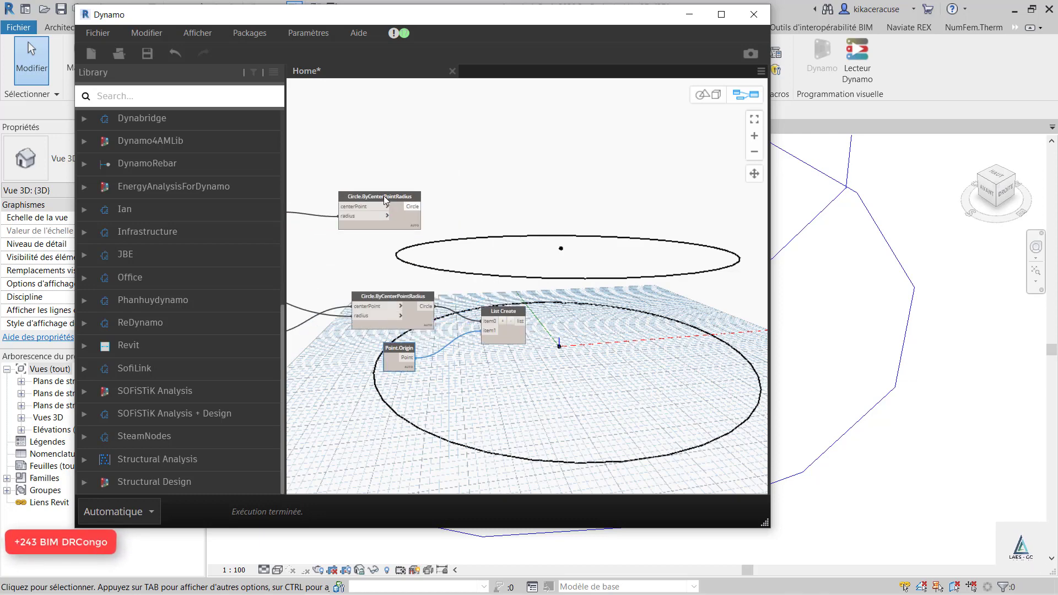
{"action": "left_click_drag", "start_coordinate": [402, 199], "coordinate": [443, 171]}
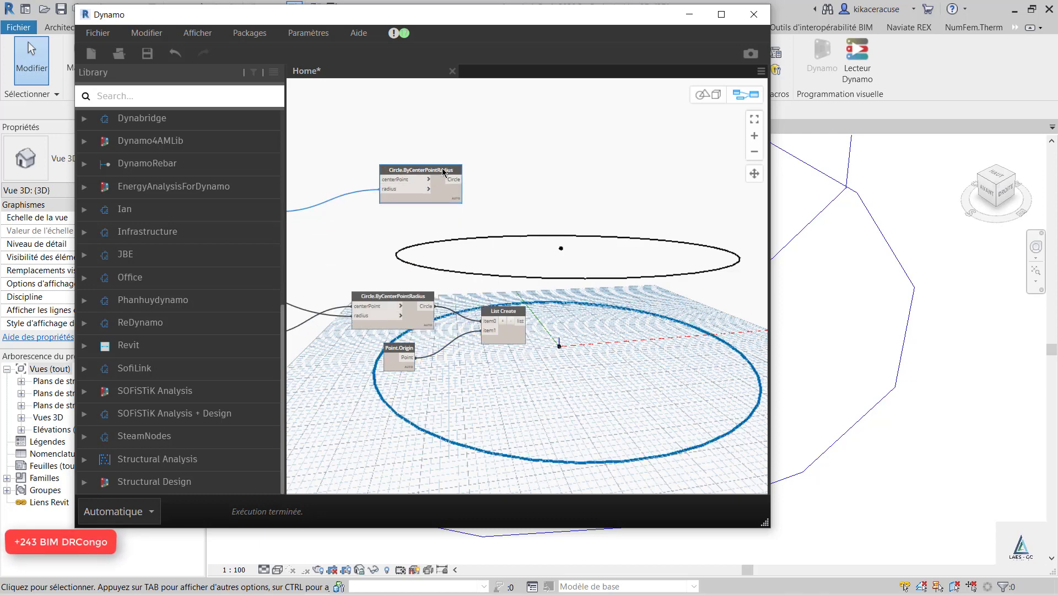
{"action": "scroll", "coordinate": [577, 325], "scroll_direction": "up", "scroll_amount": 2}
{"action": "scroll", "coordinate": [551, 343], "scroll_direction": "down", "scroll_amount": 3}
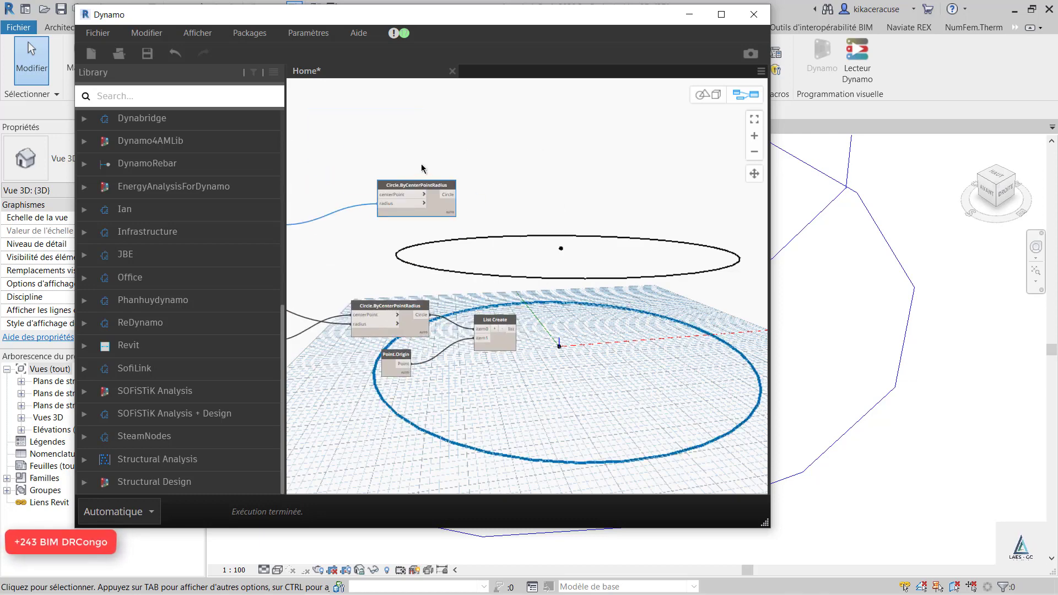
{"action": "scroll", "coordinate": [419, 183], "scroll_direction": "up", "scroll_amount": 3}
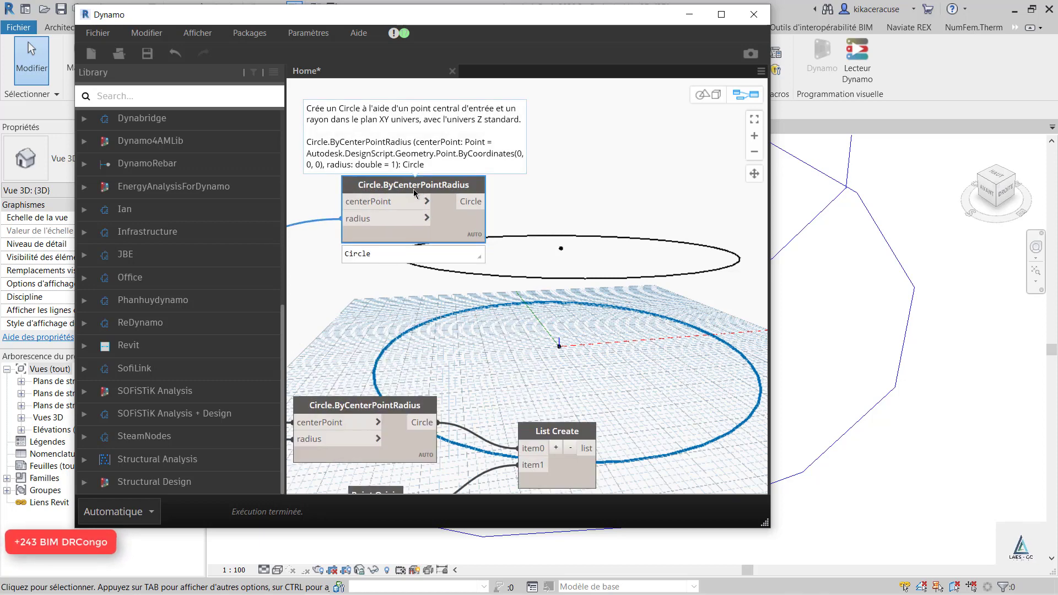
{"action": "scroll", "coordinate": [413, 190], "scroll_direction": "down", "scroll_amount": 3}
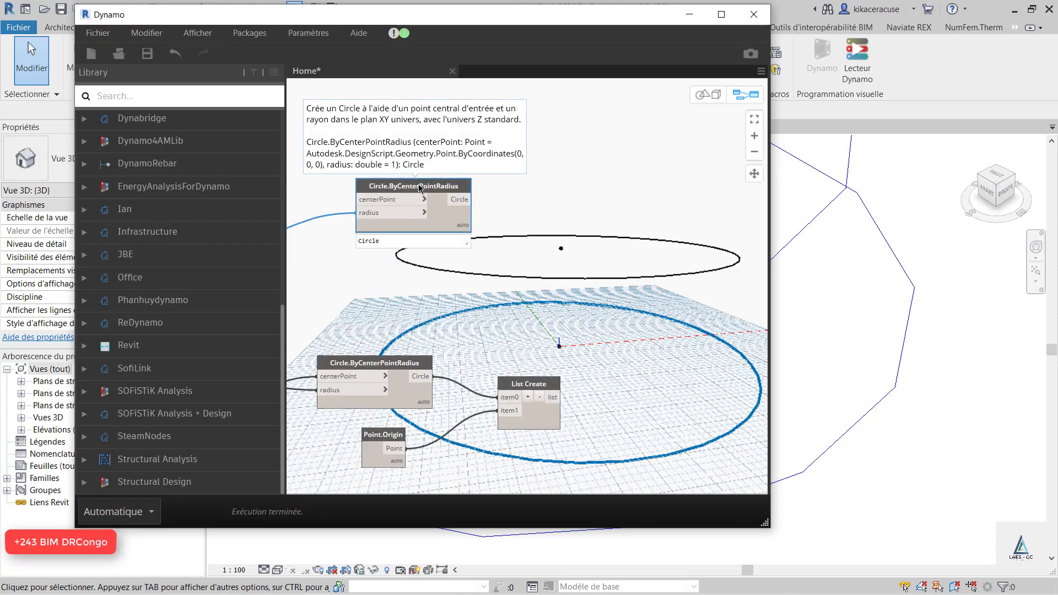
{"action": "scroll", "coordinate": [488, 199], "scroll_direction": "up", "scroll_amount": 1}
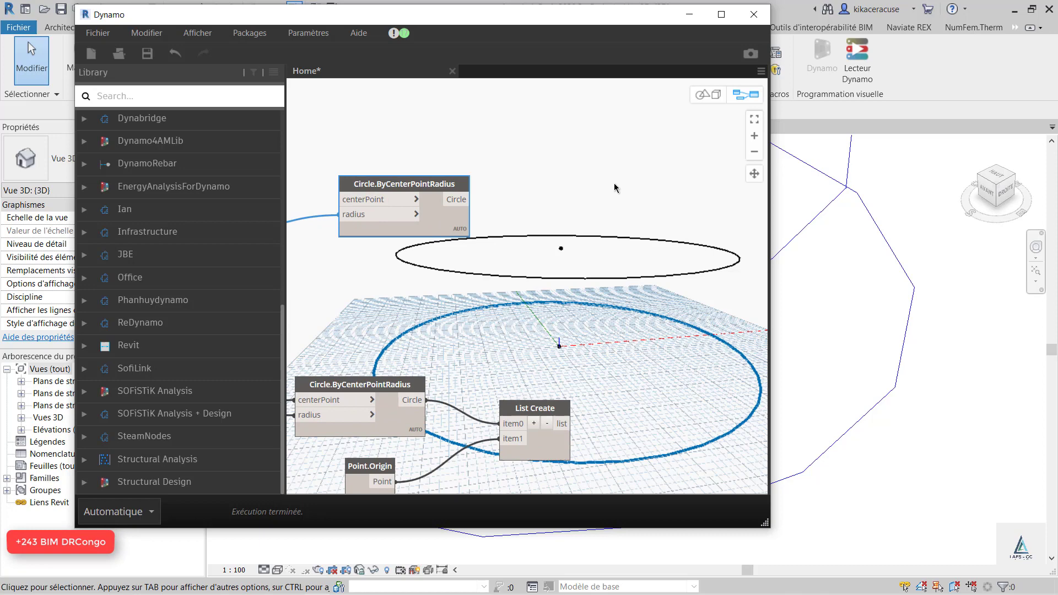
Step: Add a Surface.ByPatch node and place it to the right of the first Circle.ByCenterPointRadius node
{"action": "right_click", "coordinate": [568, 177]}
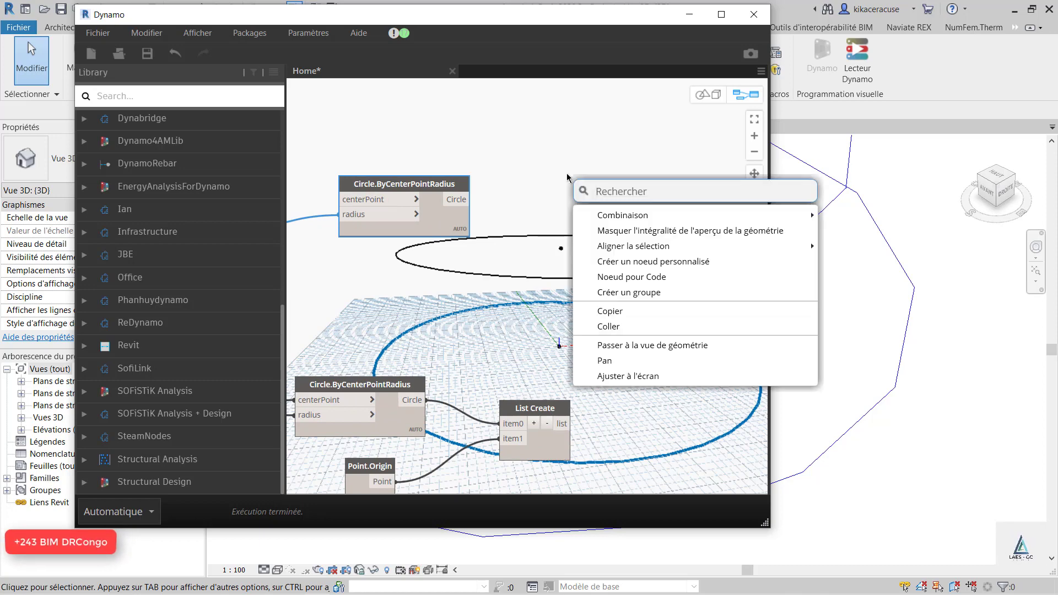
{"action": "type", "text": "Su"}
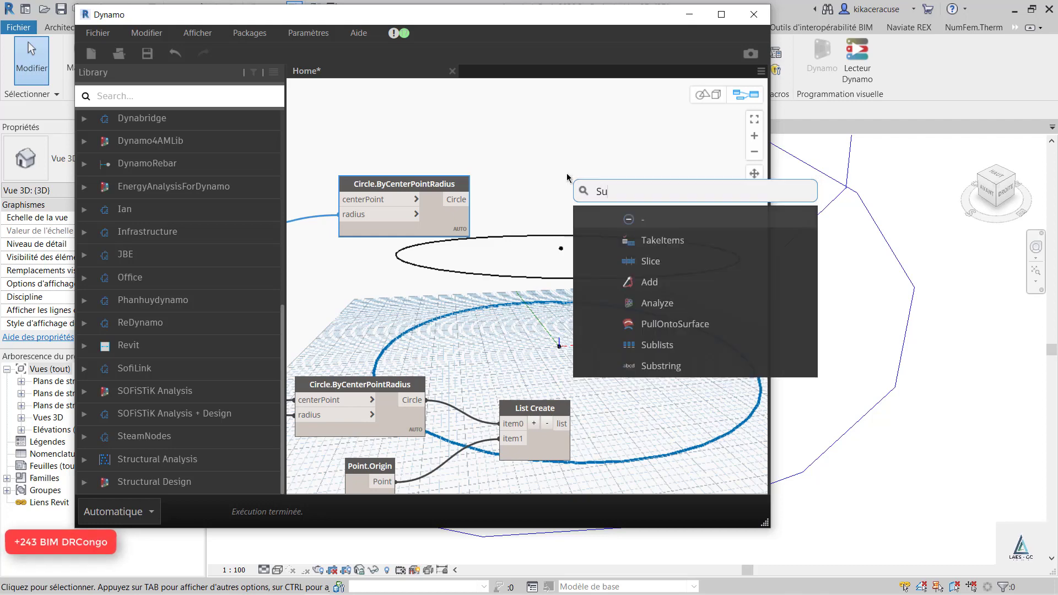
{"action": "type", "text": "rface."}
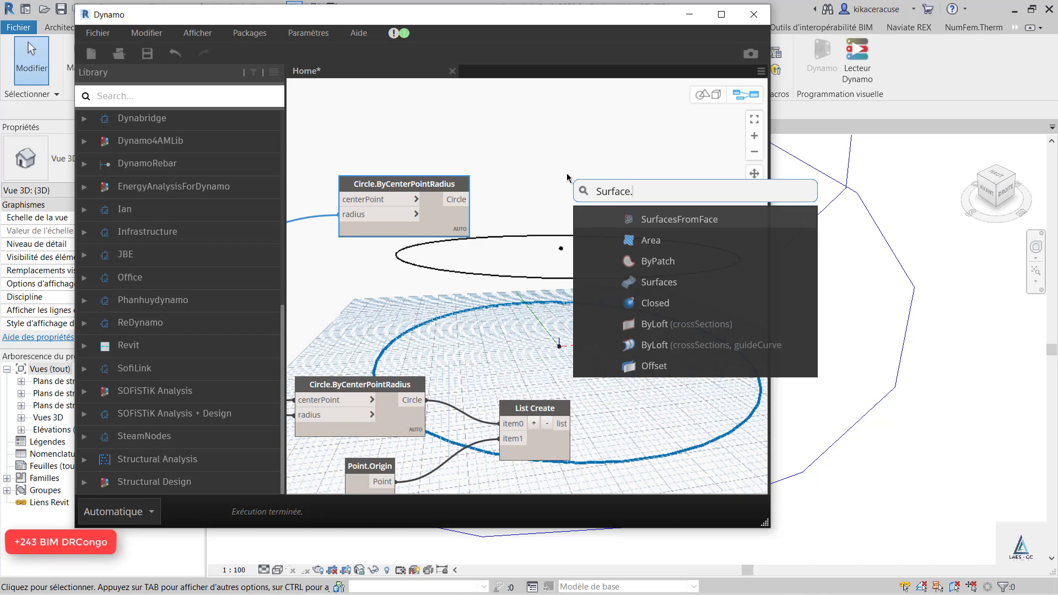
{"action": "type", "text": "By"}
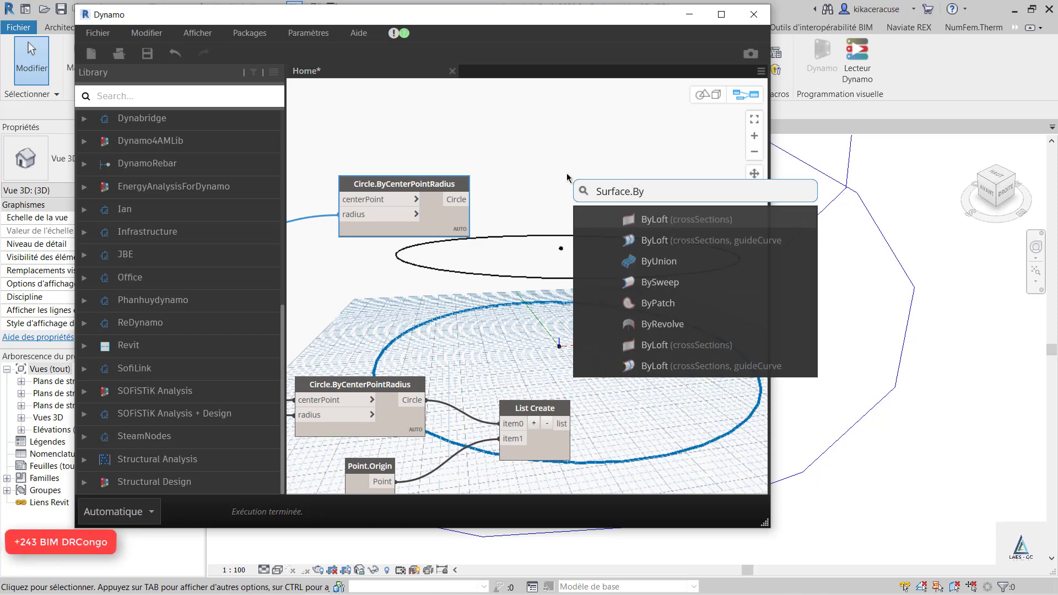
{"action": "left_click", "coordinate": [650, 302]}
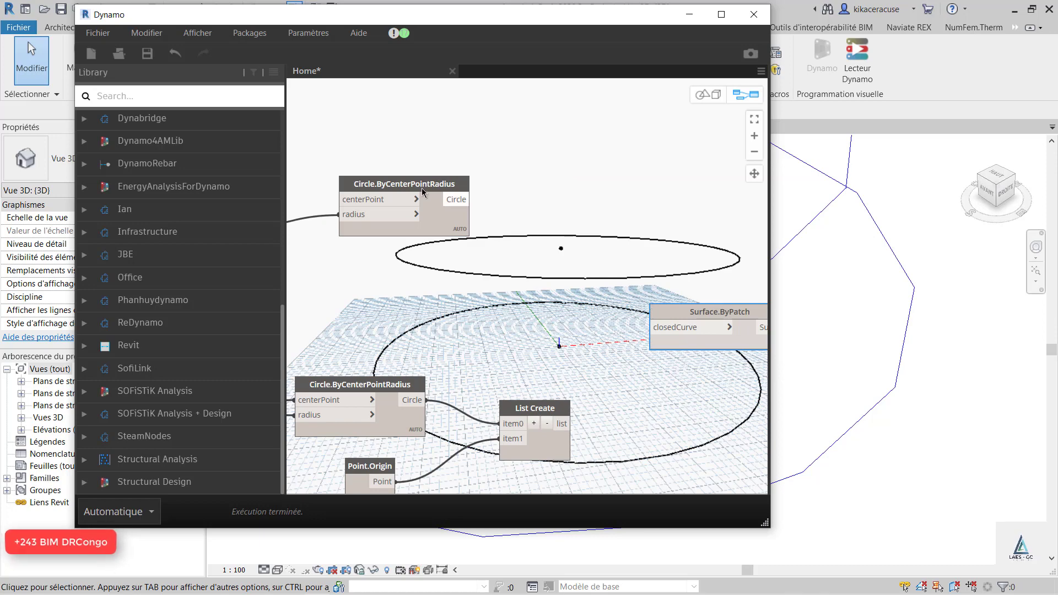
{"action": "scroll", "coordinate": [422, 189], "scroll_direction": "down", "scroll_amount": 3}
{"action": "scroll", "coordinate": [509, 220], "scroll_direction": "up", "scroll_amount": 2}
{"action": "left_click_drag", "start_coordinate": [552, 263], "coordinate": [491, 167]}
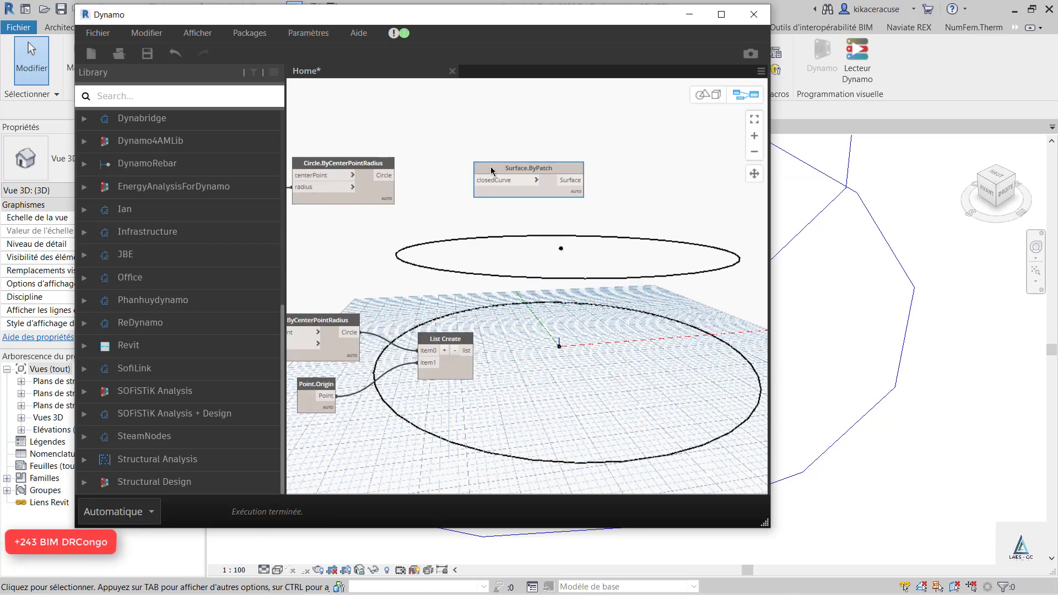
Step: Try connecting the first circle node's output to the closedCurve input of Surface.ByPatch, and remove the link
{"action": "left_click_drag", "start_coordinate": [390, 173], "coordinate": [487, 184]}
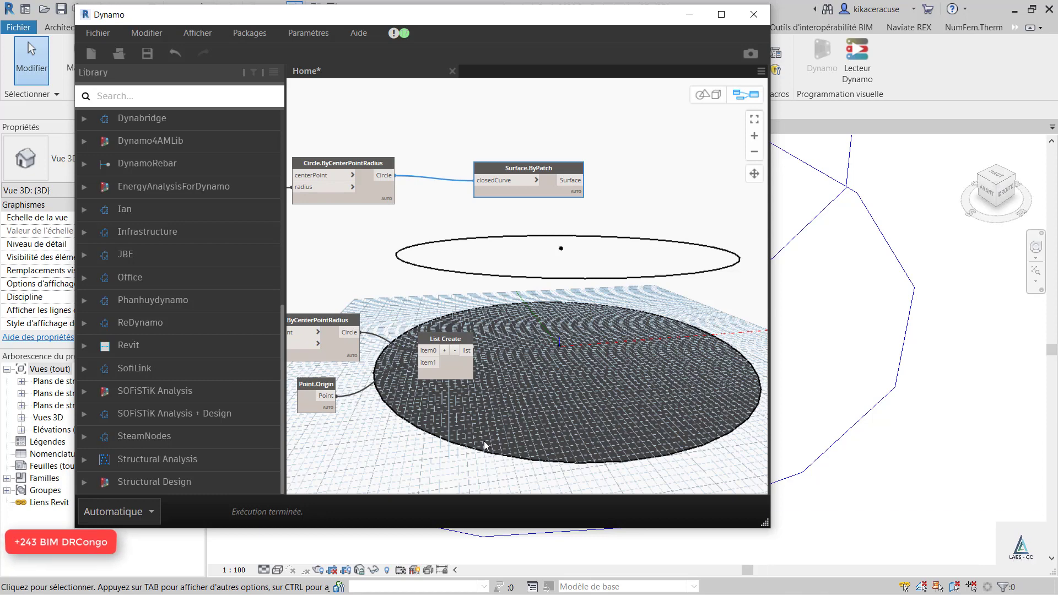
{"action": "left_click_drag", "start_coordinate": [507, 180], "coordinate": [439, 179]}
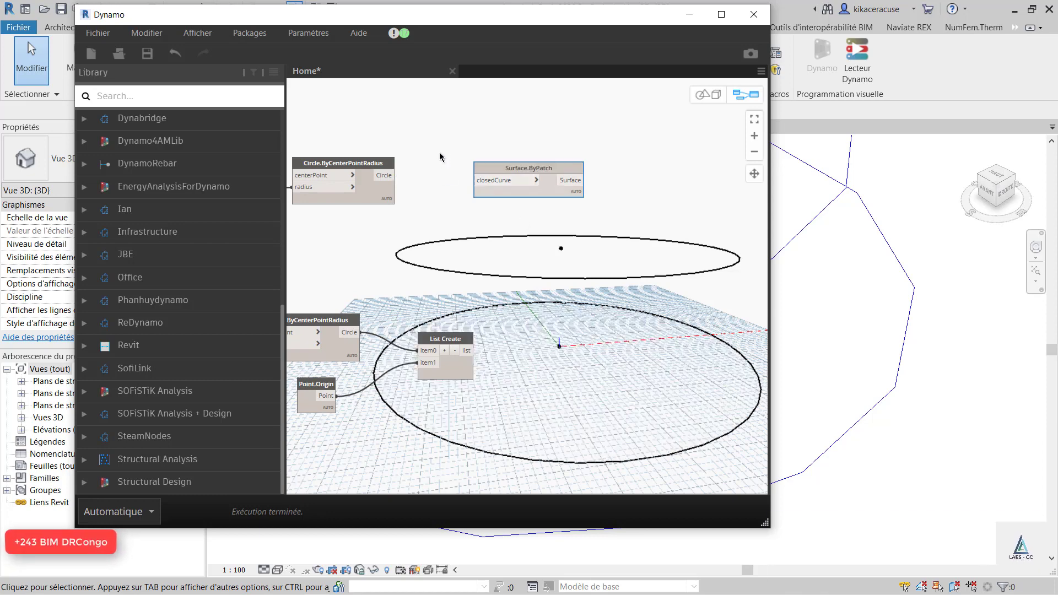
{"action": "scroll", "coordinate": [387, 171], "scroll_direction": "down", "scroll_amount": 3}
{"action": "scroll", "coordinate": [387, 171], "scroll_direction": "up", "scroll_amount": 3}
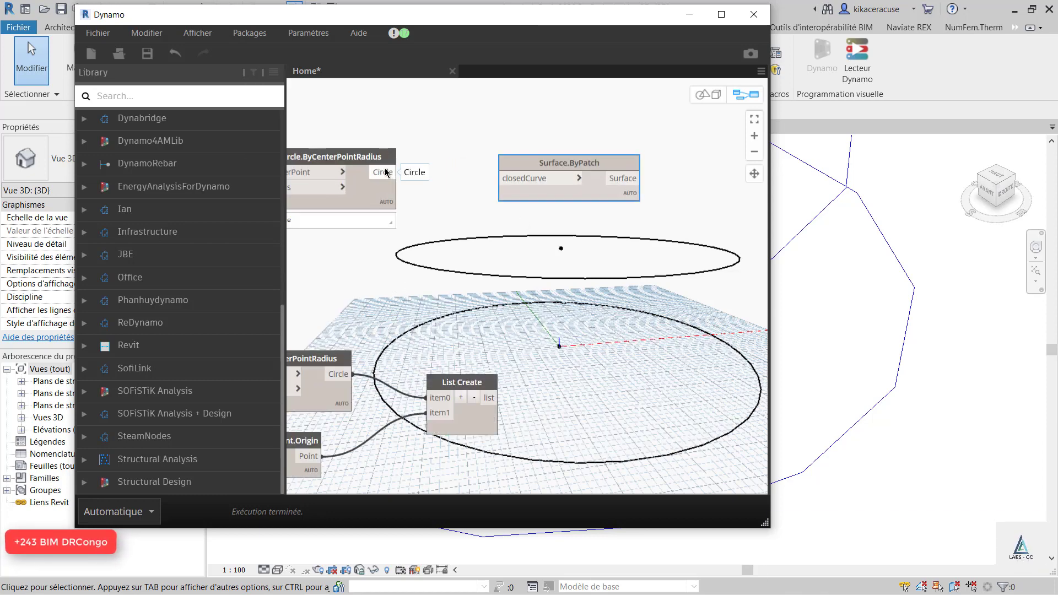
{"action": "scroll", "coordinate": [549, 331], "scroll_direction": "up", "scroll_amount": 1}
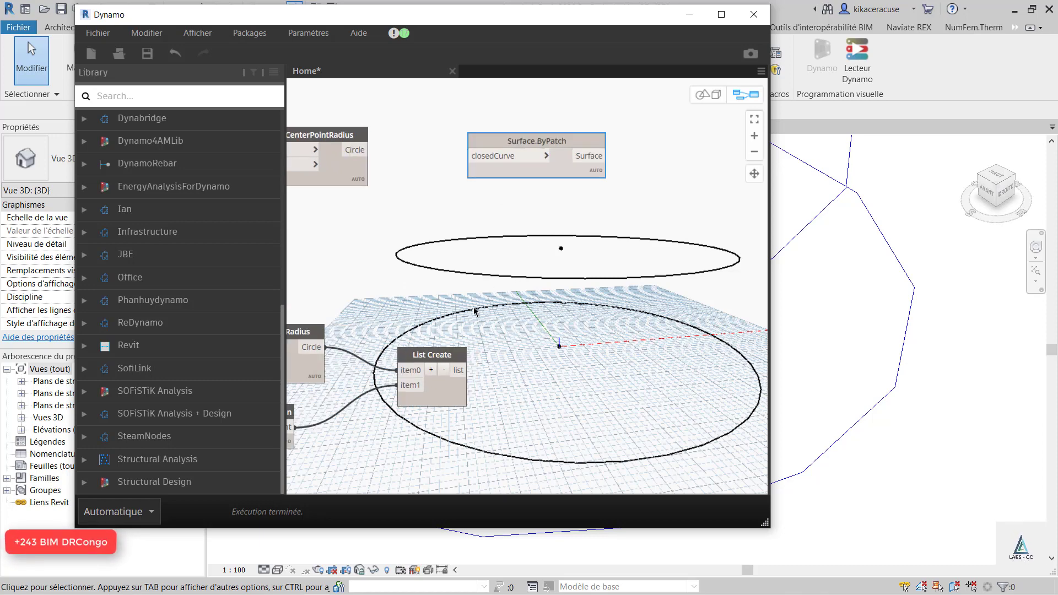
Step: Find the Curve.SplitByParameter node with the search "curve.spli" and add it to the graph near List Create
{"action": "scroll", "coordinate": [415, 246], "scroll_direction": "down", "scroll_amount": 3}
{"action": "scroll", "coordinate": [439, 331], "scroll_direction": "up", "scroll_amount": 5}
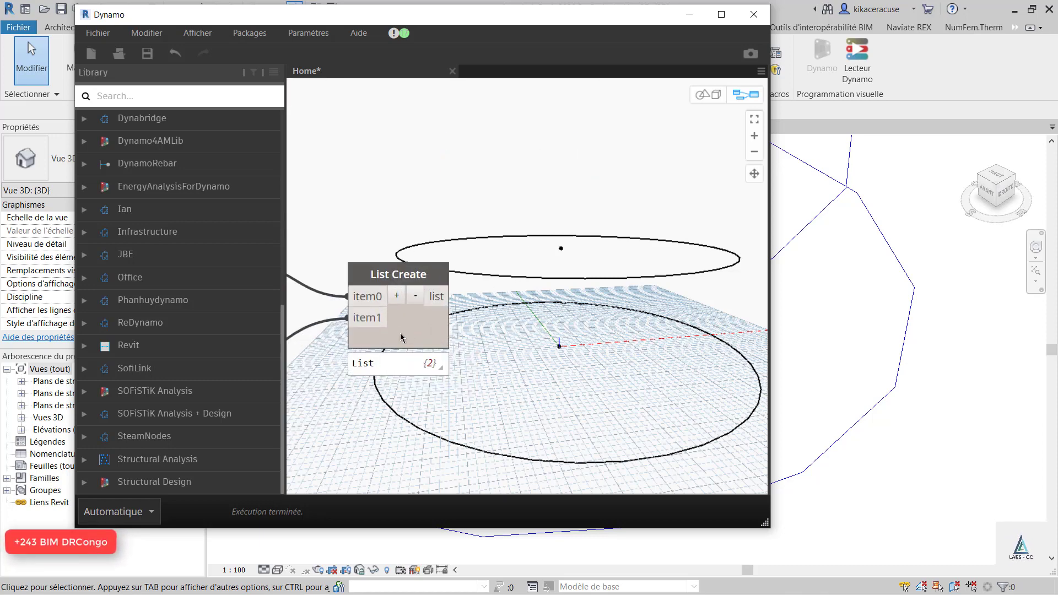
{"action": "scroll", "coordinate": [401, 337], "scroll_direction": "down", "scroll_amount": 2}
{"action": "right_click", "coordinate": [453, 304]}
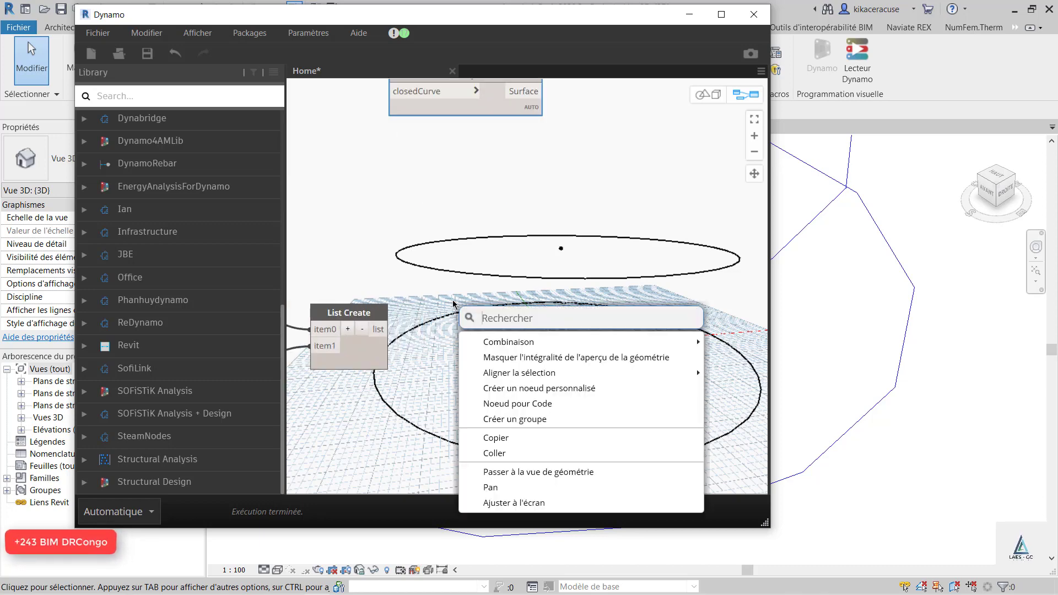
{"action": "type", "text": "curv"}
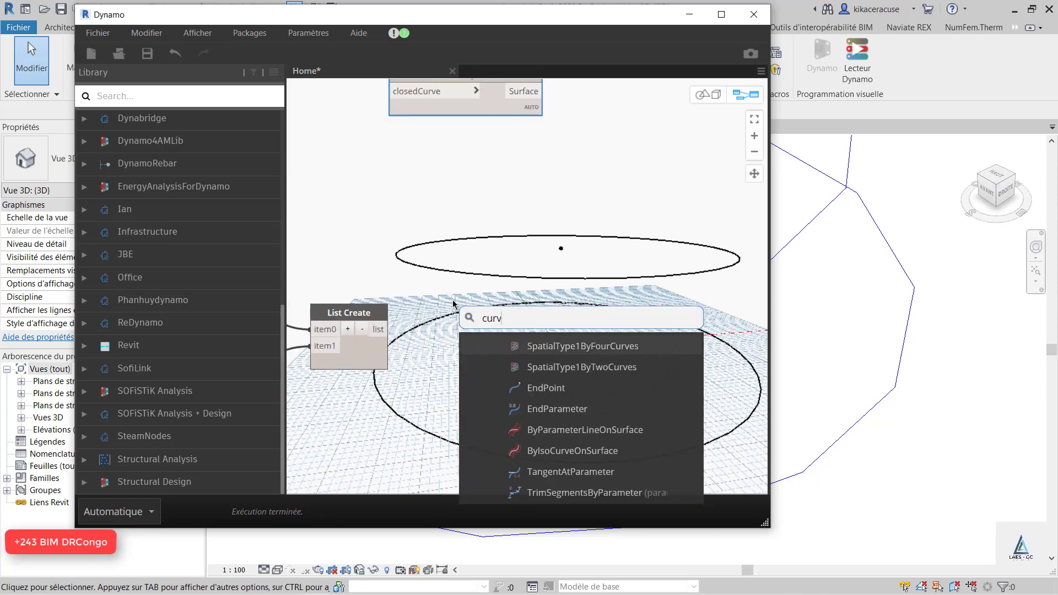
{"action": "type", "text": "e."}
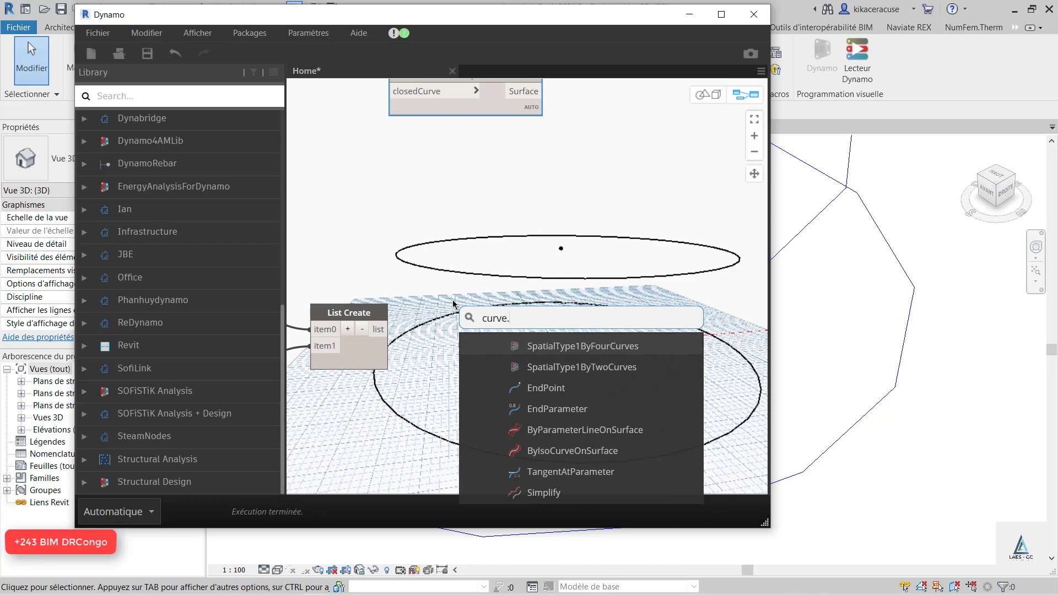
{"action": "type", "text": "spli"}
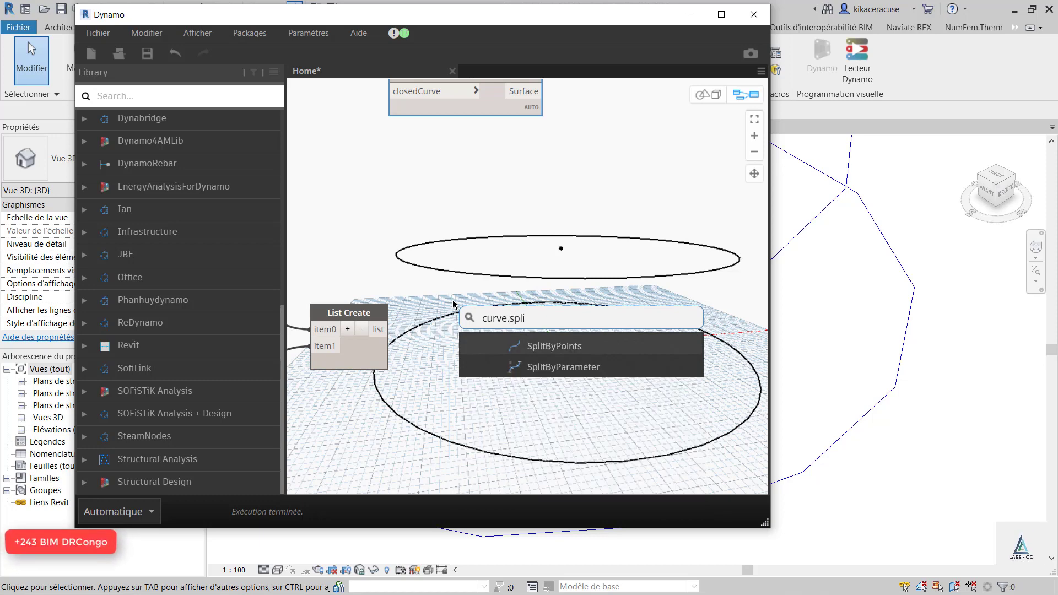
{"action": "left_click", "coordinate": [570, 364]}
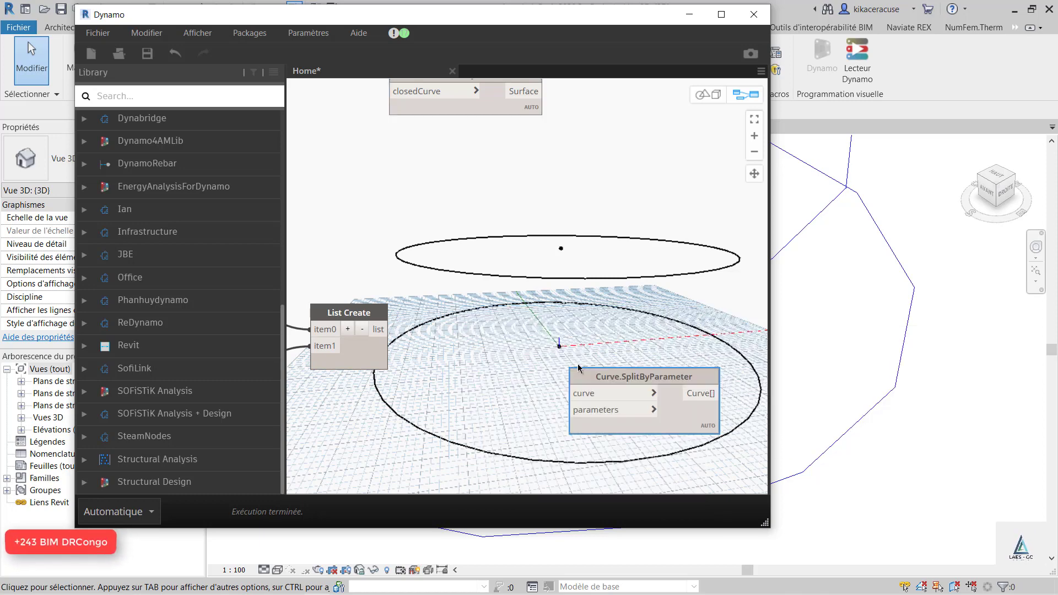
Step: Move Curve.SplitByParameter closer to List Create and connect the list output to its curve input
{"action": "left_click_drag", "start_coordinate": [607, 378], "coordinate": [547, 335]}
{"action": "mouse_move", "coordinate": [546, 295]}
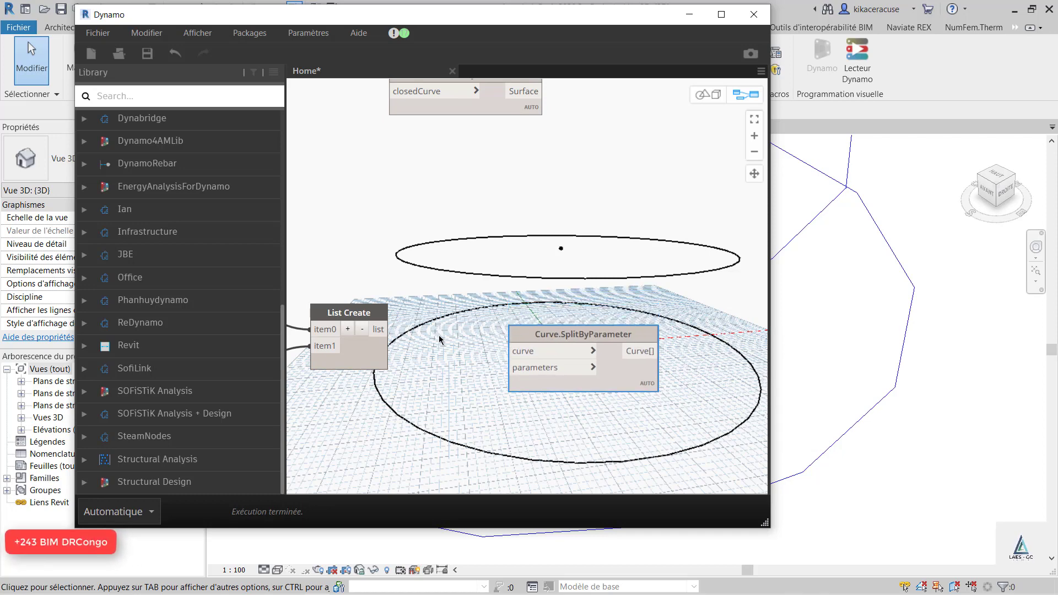
{"action": "left_click_drag", "start_coordinate": [380, 330], "coordinate": [527, 358]}
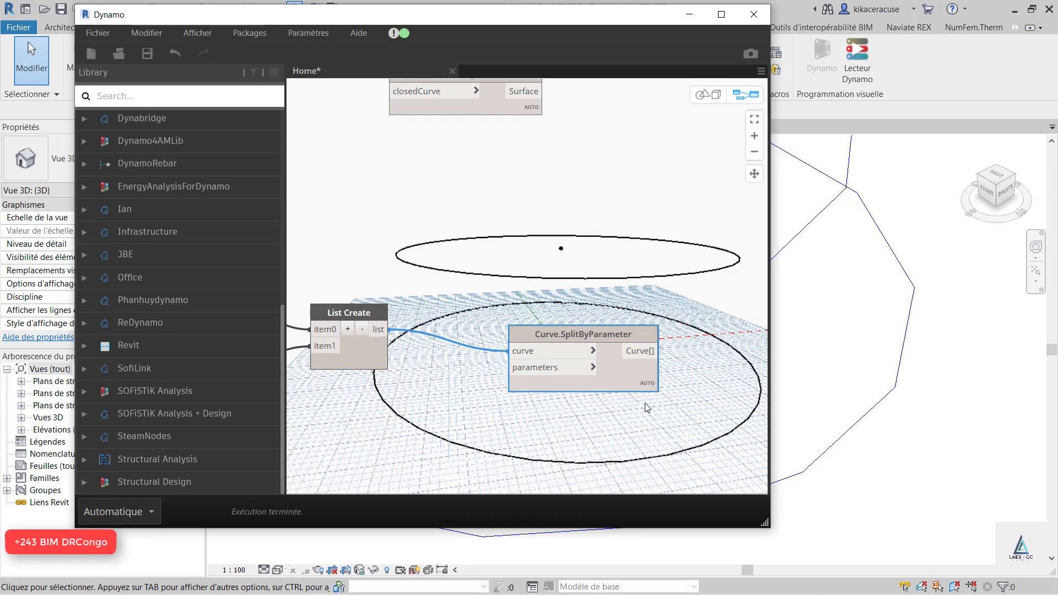
Step: Add a Code Block containing 0.5 and try connecting it to the parameters input of Curve.SplitByParameter
{"action": "mouse_move", "coordinate": [558, 413]}
{"action": "right_click", "coordinate": [411, 389]}
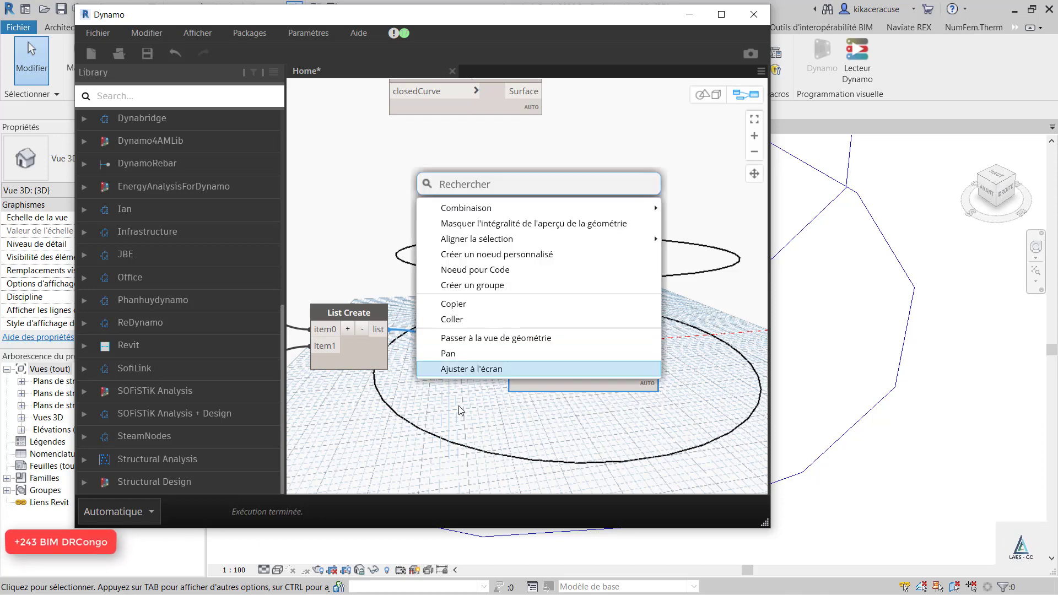
{"action": "left_click", "coordinate": [448, 405]}
{"action": "double_click", "coordinate": [438, 388]}
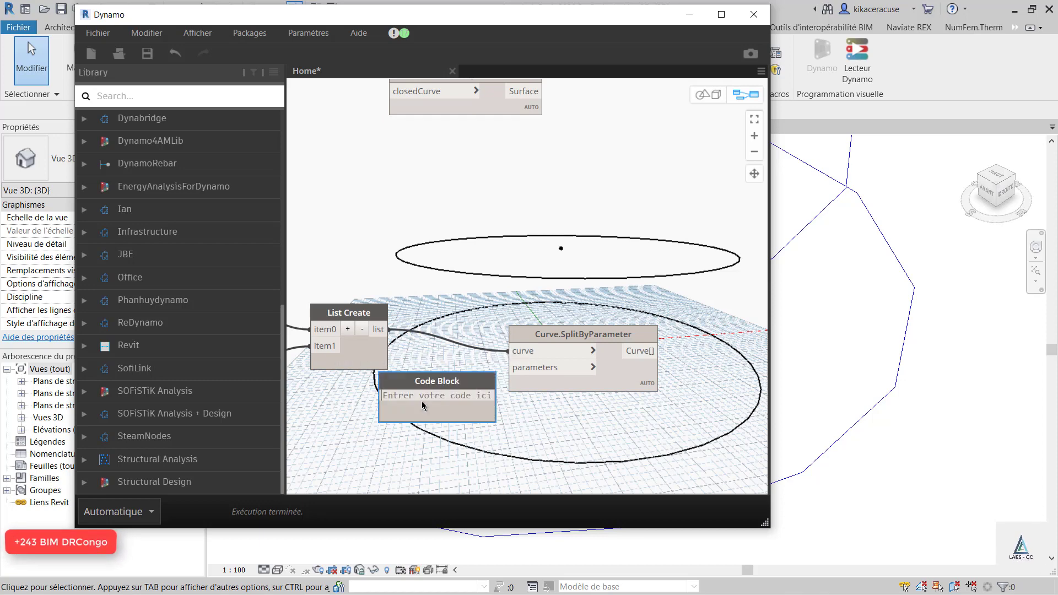
{"action": "type", "text": "0.5"}
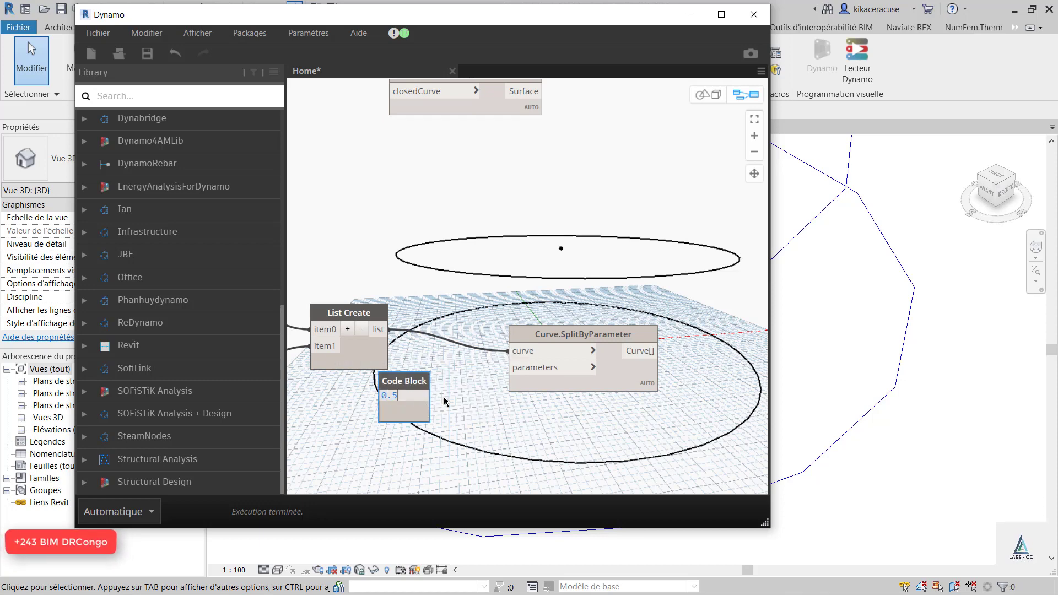
{"action": "left_click", "coordinate": [473, 412]}
{"action": "left_click_drag", "start_coordinate": [430, 395], "coordinate": [539, 366]}
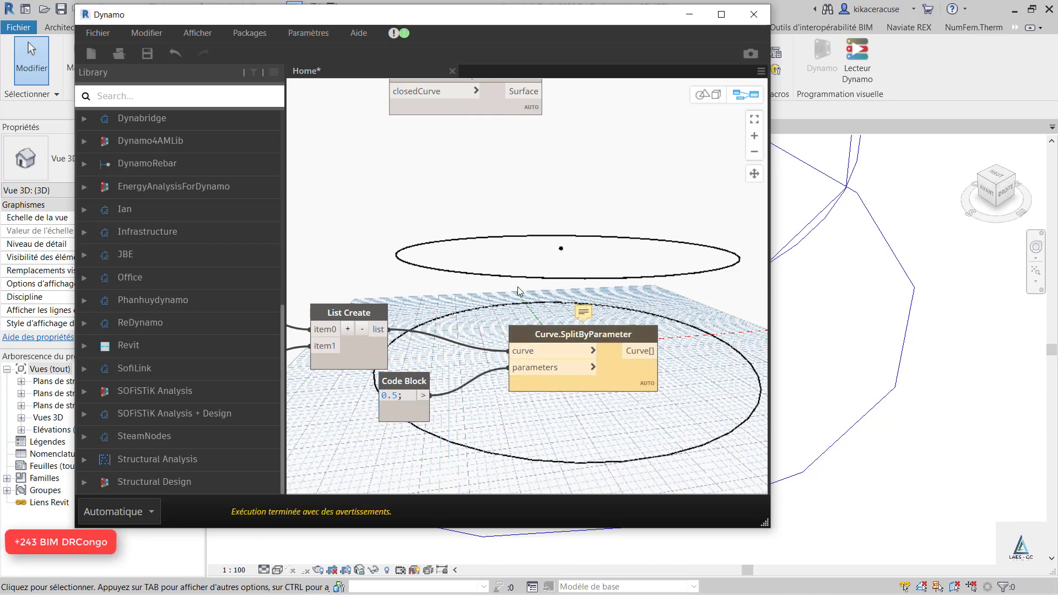
Step: Disconnect the 0.5 Code Block from Curve.SplitByParameter and delete it
{"action": "scroll", "coordinate": [517, 287], "scroll_direction": "down", "scroll_amount": 2}
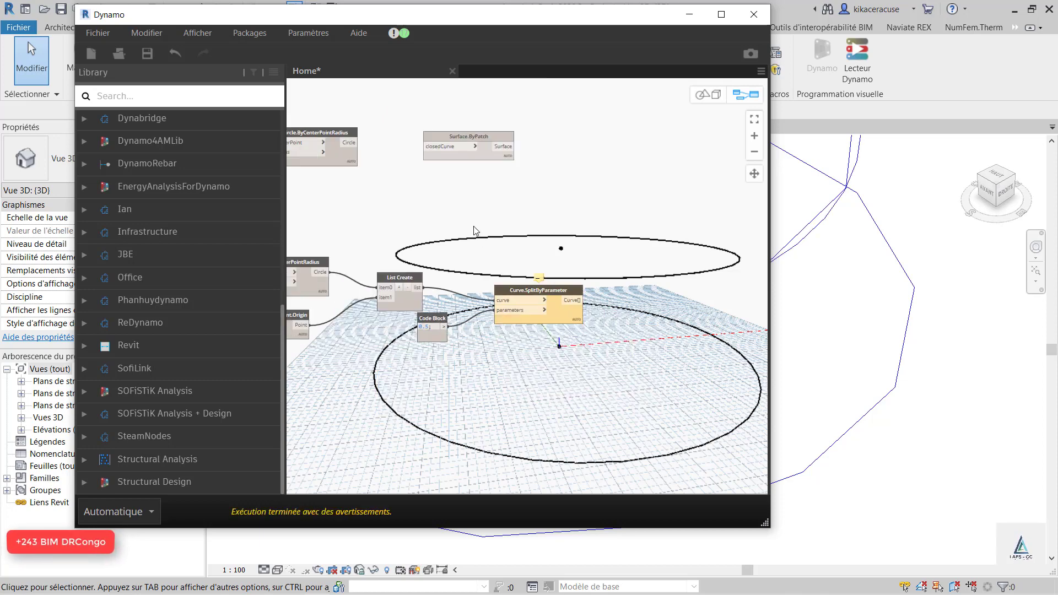
{"action": "left_click", "coordinate": [525, 309]}
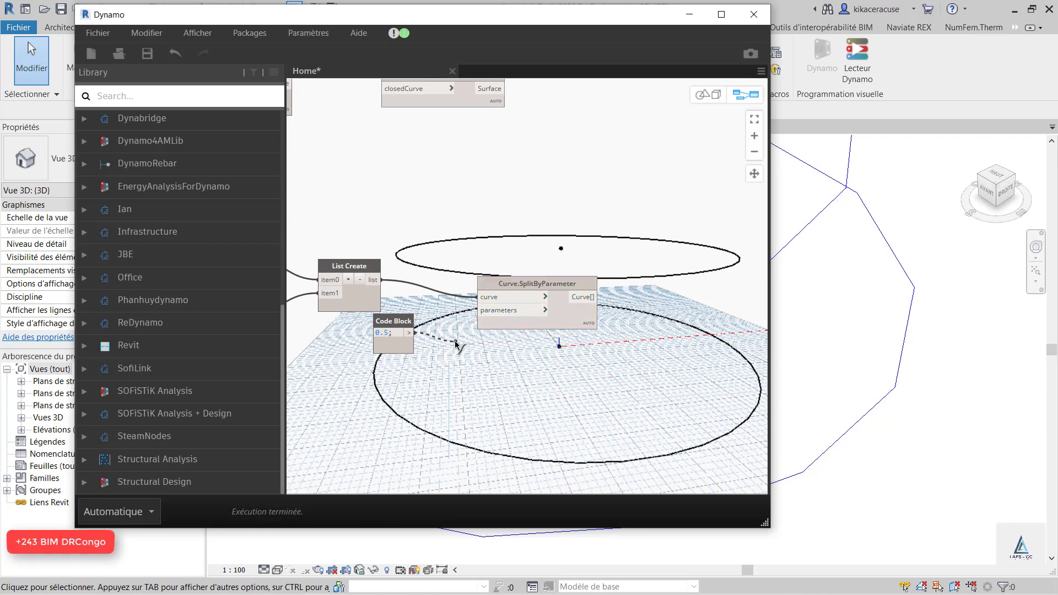
{"action": "left_click", "coordinate": [383, 322]}
{"action": "right_click", "coordinate": [384, 322]}
{"action": "left_click", "coordinate": [402, 334]}
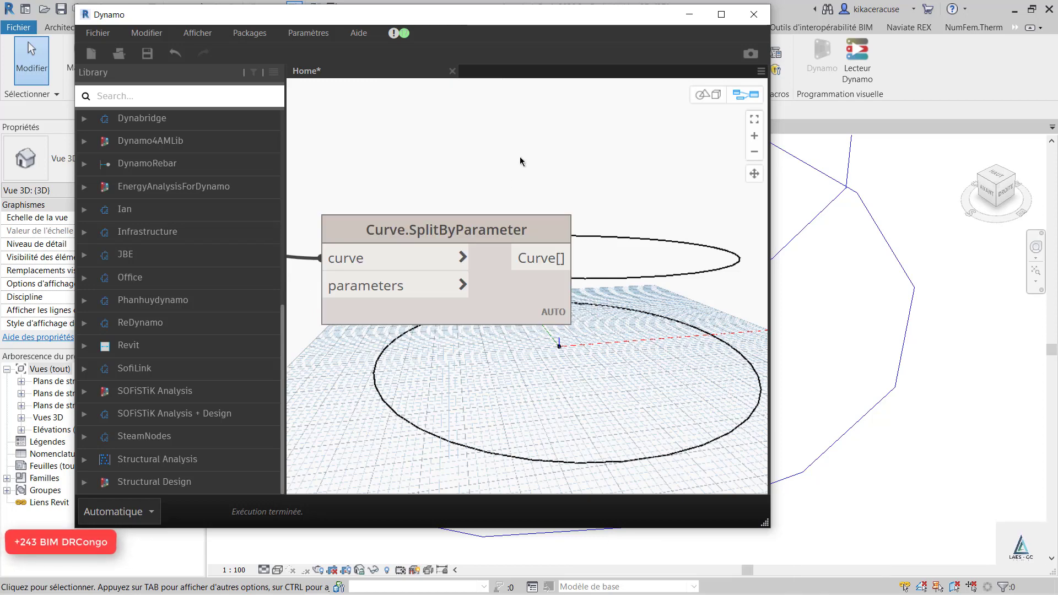
Step: Find the Code Block node with the search "COD", place it just below List Create and enter 0.5 in it
{"action": "scroll", "coordinate": [604, 167], "scroll_direction": "down", "scroll_amount": 10}
{"action": "scroll", "coordinate": [455, 230], "scroll_direction": "up", "scroll_amount": 3}
{"action": "right_click", "coordinate": [386, 228]}
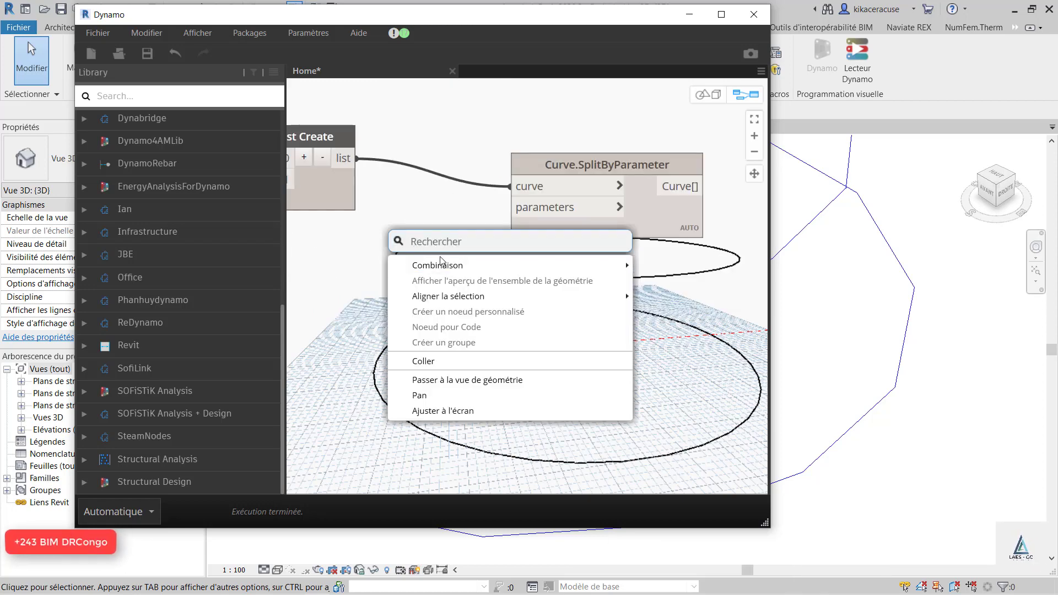
{"action": "left_click", "coordinate": [445, 241]}
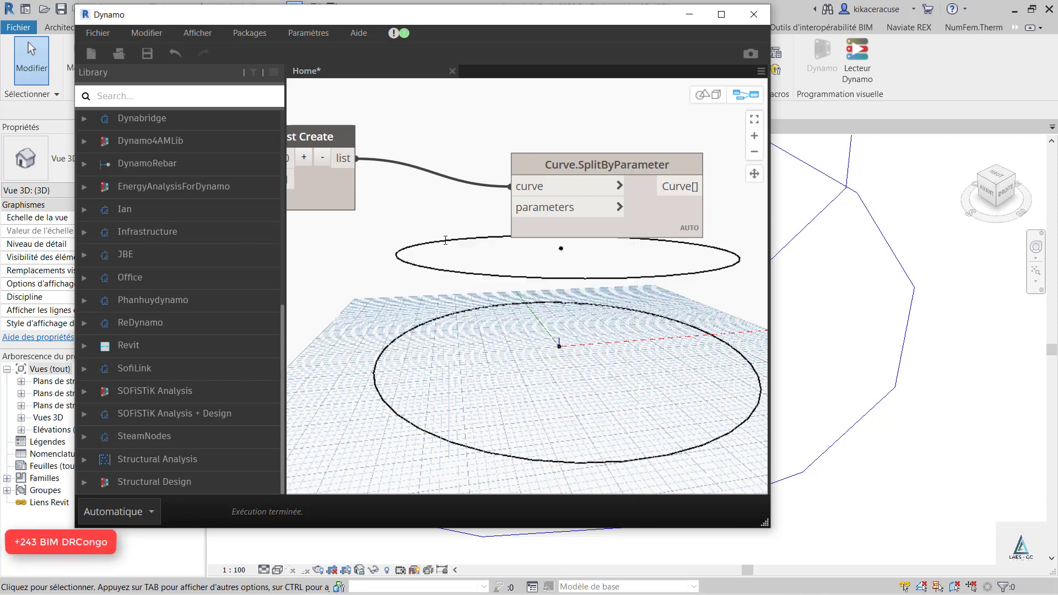
{"action": "right_click", "coordinate": [405, 220]}
{"action": "type", "text": "COD"}
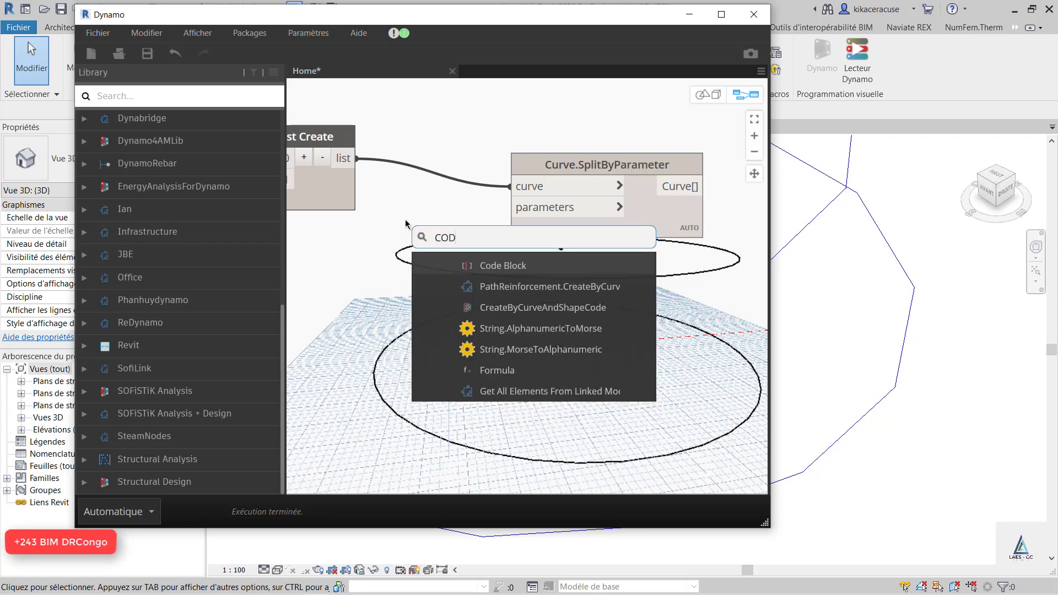
{"action": "left_click", "coordinate": [495, 268]}
{"action": "left_click_drag", "start_coordinate": [538, 279], "coordinate": [386, 246]}
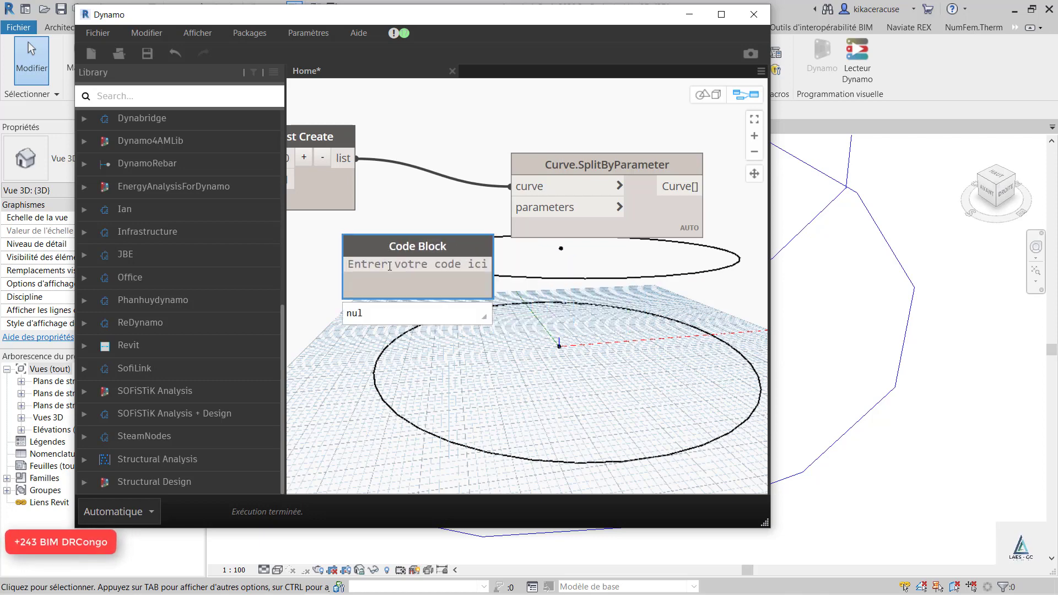
{"action": "type", "text": "0.5"}
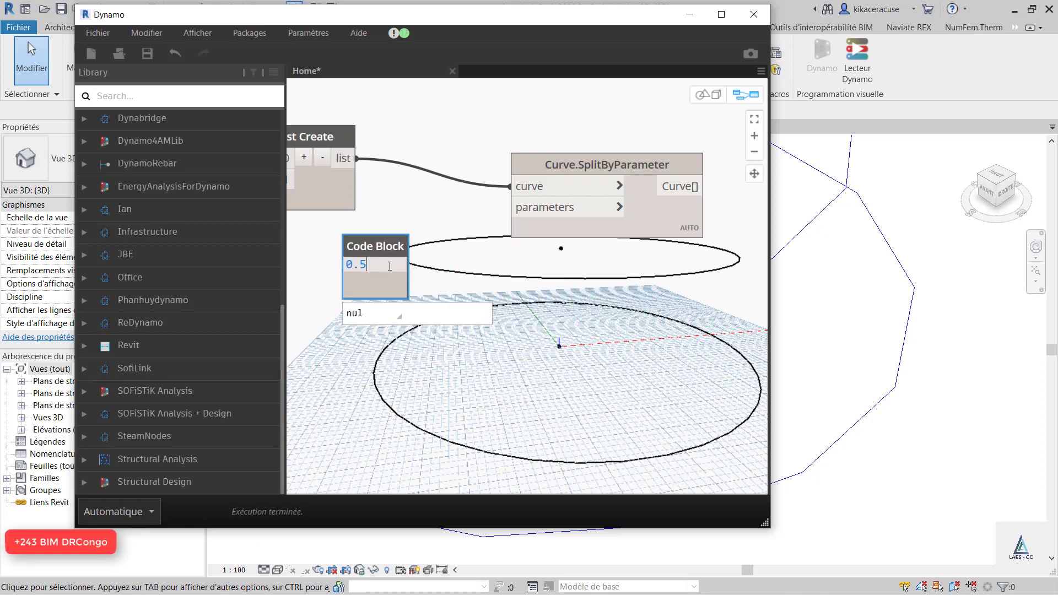
{"action": "left_click", "coordinate": [378, 213]}
Step: Try linking the new Code Block to the parameters input of Curve.SplitByParameter, and remove the link
{"action": "left_click_drag", "start_coordinate": [409, 263], "coordinate": [536, 215]}
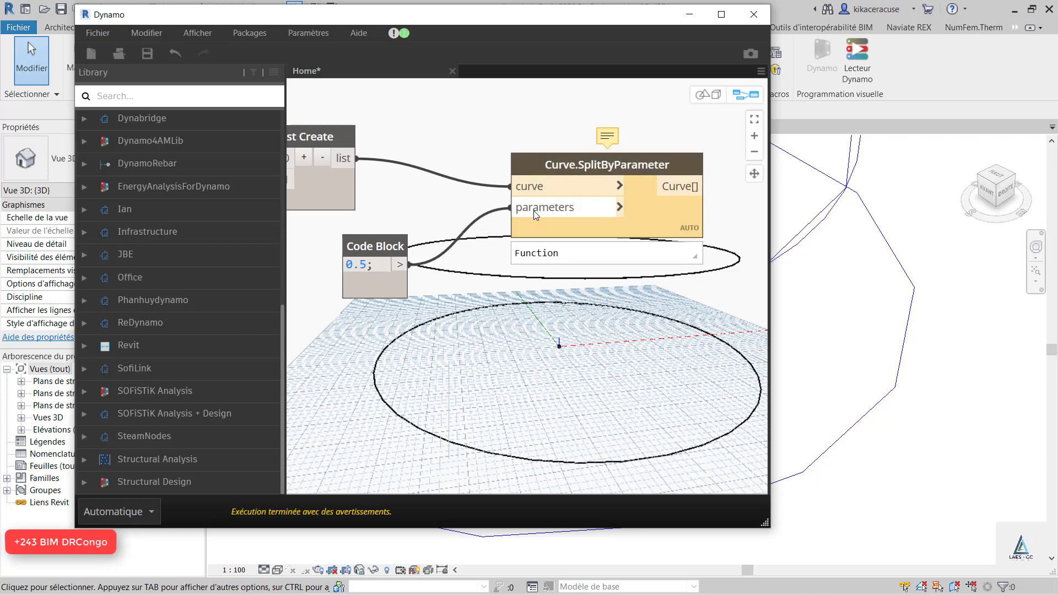
{"action": "scroll", "coordinate": [533, 215], "scroll_direction": "up", "scroll_amount": 1}
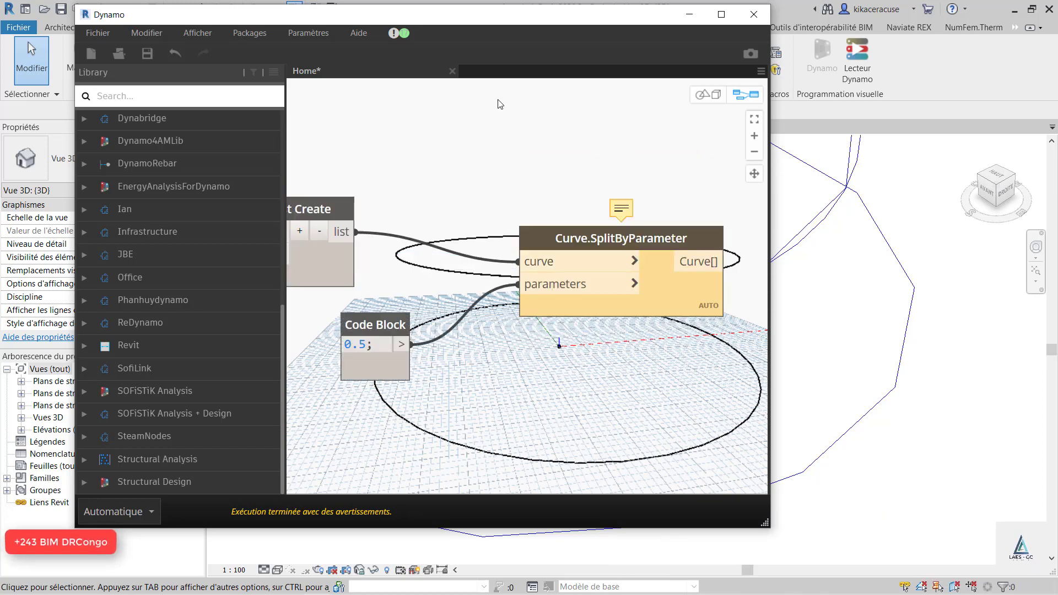
{"action": "scroll", "coordinate": [500, 105], "scroll_direction": "down", "scroll_amount": 3}
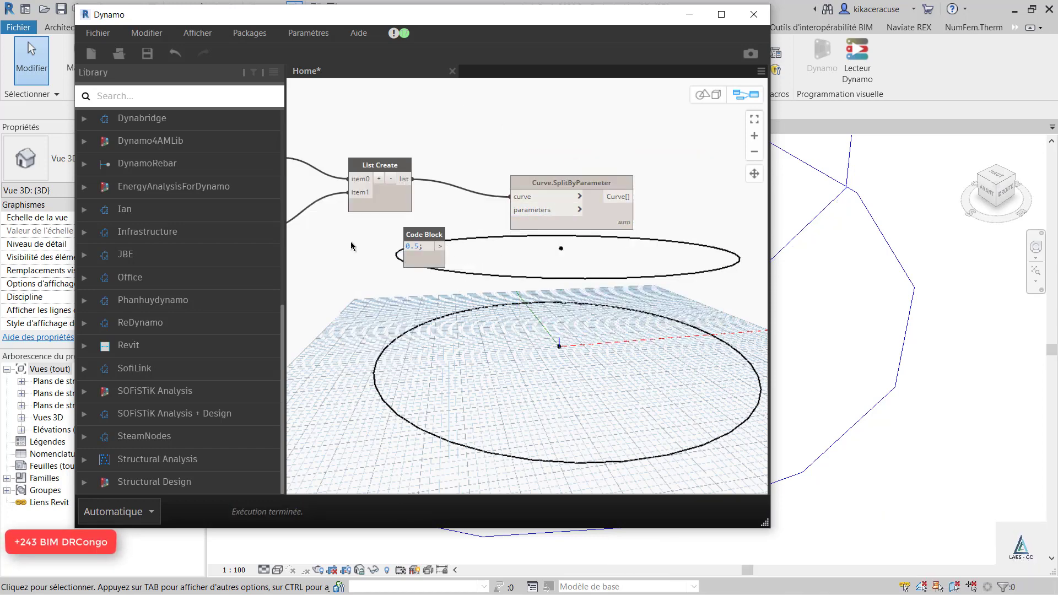
Step: Find the List.Transpose node with the search "Transpo" and add it to the right of Curve.SplitByParameter
{"action": "scroll", "coordinate": [351, 246], "scroll_direction": "down", "scroll_amount": 6}
{"action": "scroll", "coordinate": [565, 205], "scroll_direction": "up", "scroll_amount": 5}
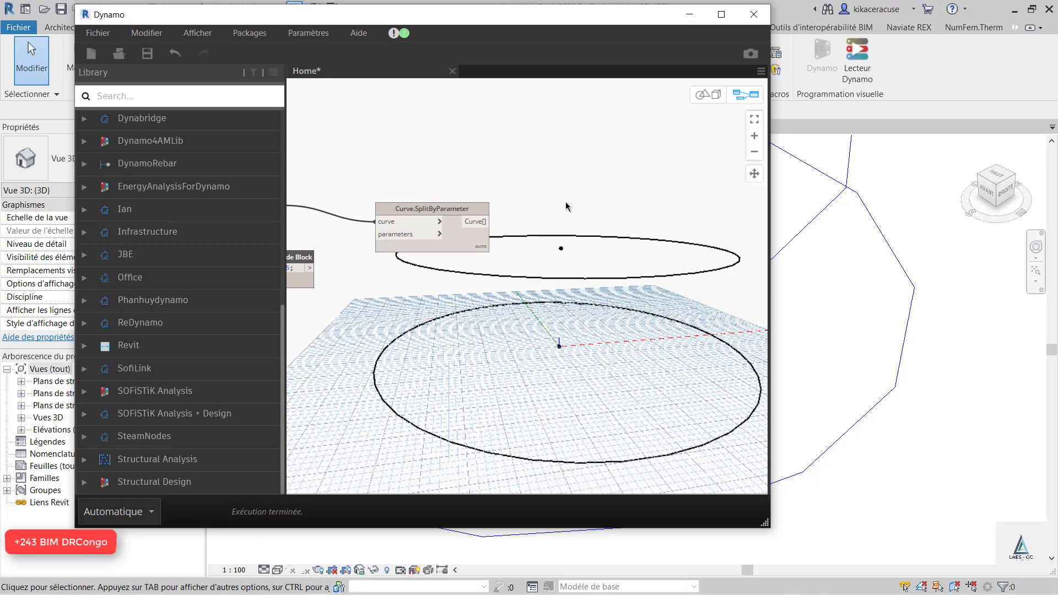
{"action": "scroll", "coordinate": [508, 206], "scroll_direction": "up", "scroll_amount": 3}
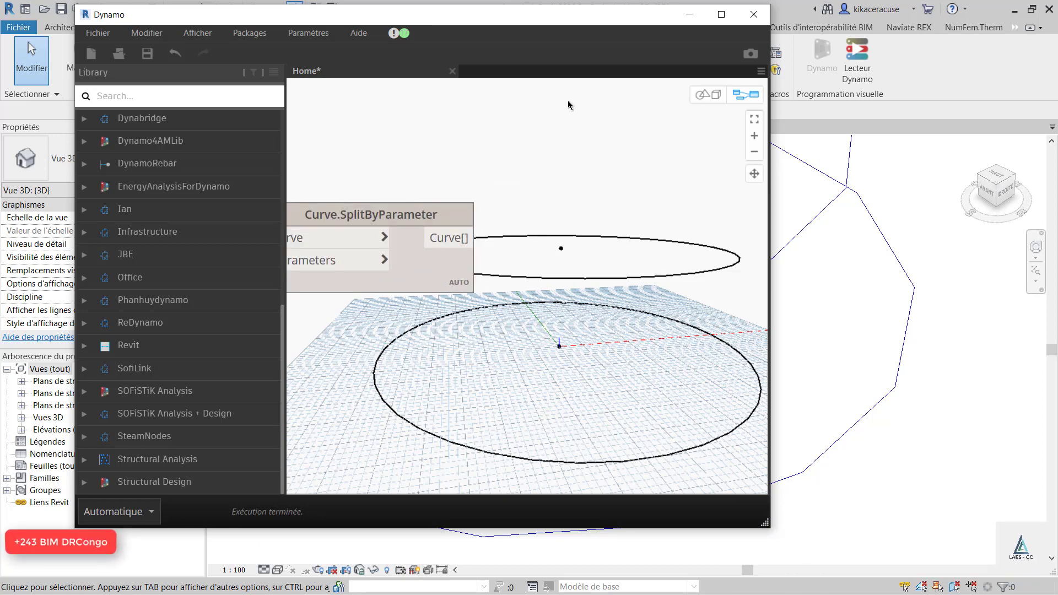
{"action": "scroll", "coordinate": [520, 247], "scroll_direction": "down", "scroll_amount": 7}
{"action": "scroll", "coordinate": [507, 263], "scroll_direction": "up", "scroll_amount": 2}
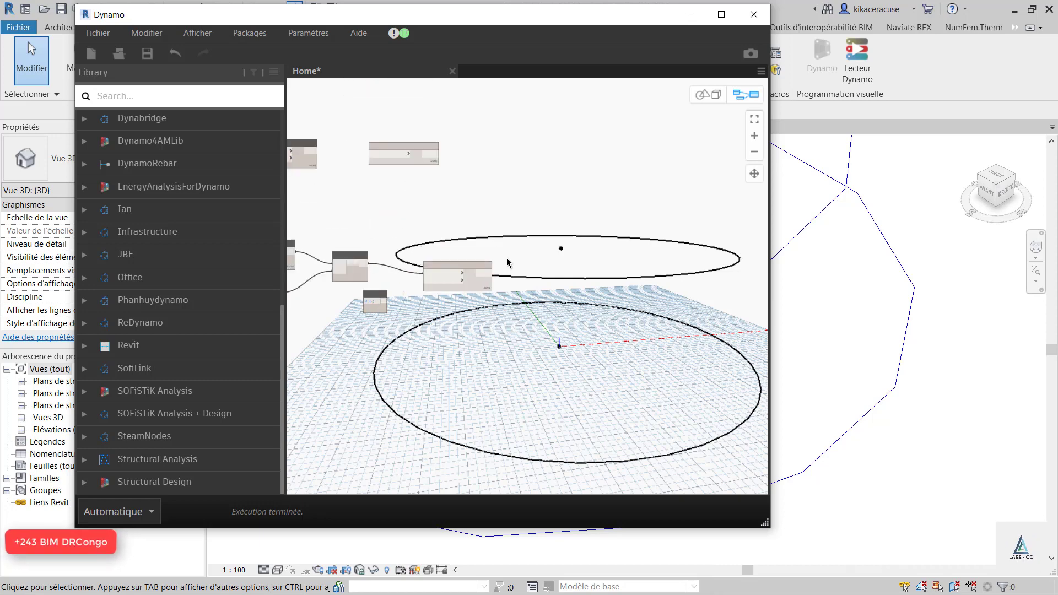
{"action": "scroll", "coordinate": [489, 291], "scroll_direction": "up", "scroll_amount": 4}
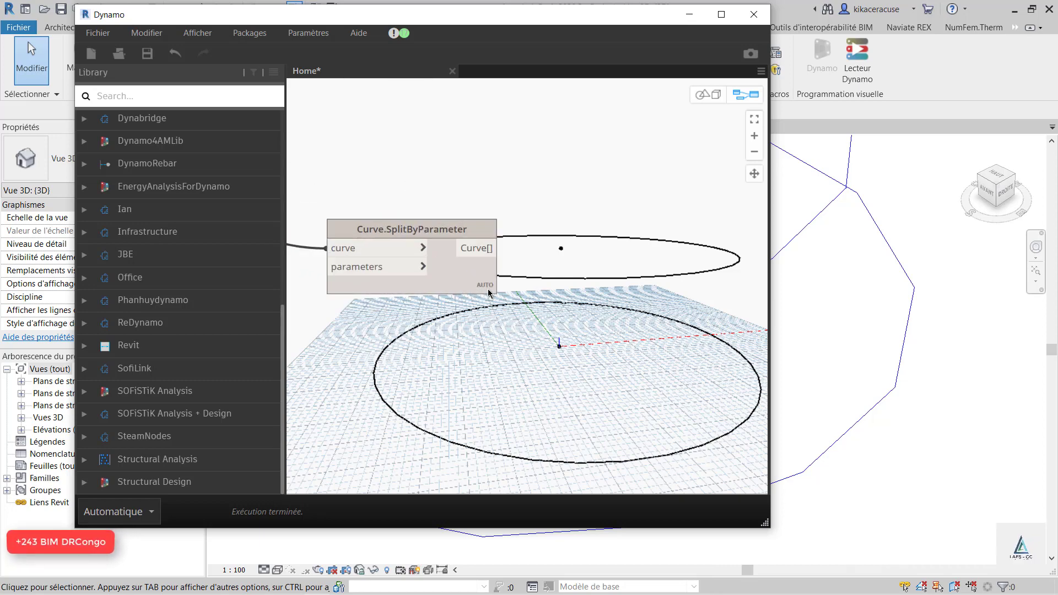
{"action": "right_click", "coordinate": [550, 226]}
{"action": "type", "text": "Tra"}
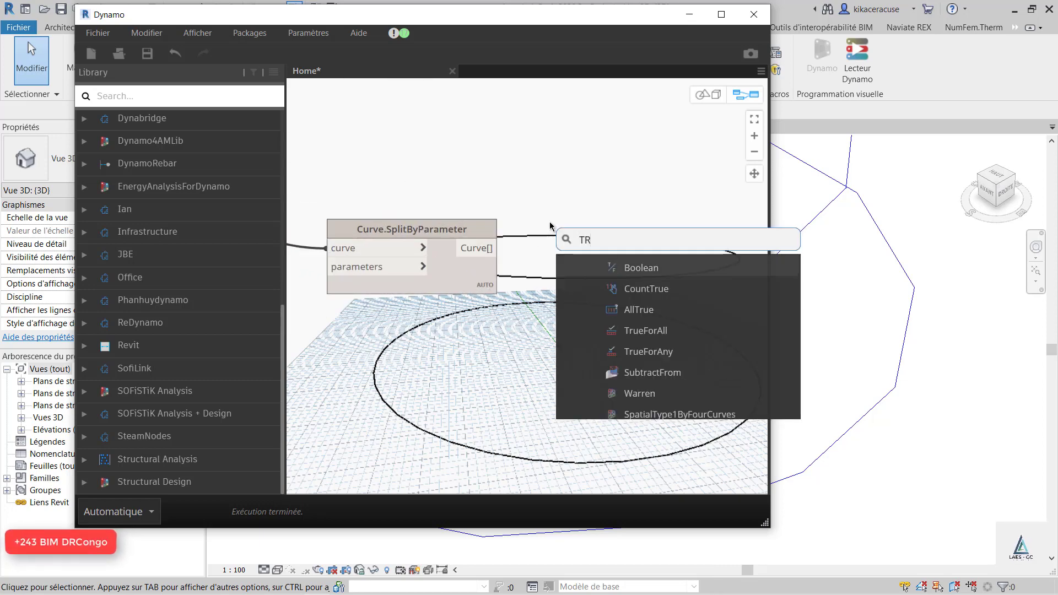
{"action": "type", "text": "ns"}
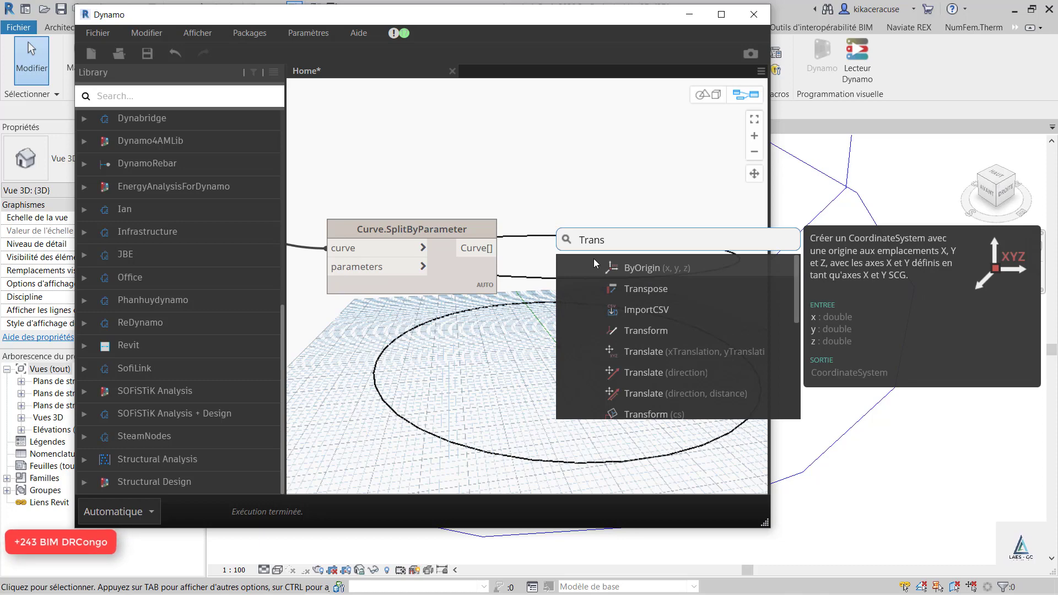
{"action": "type", "text": "po"}
{"action": "left_click", "coordinate": [622, 268]}
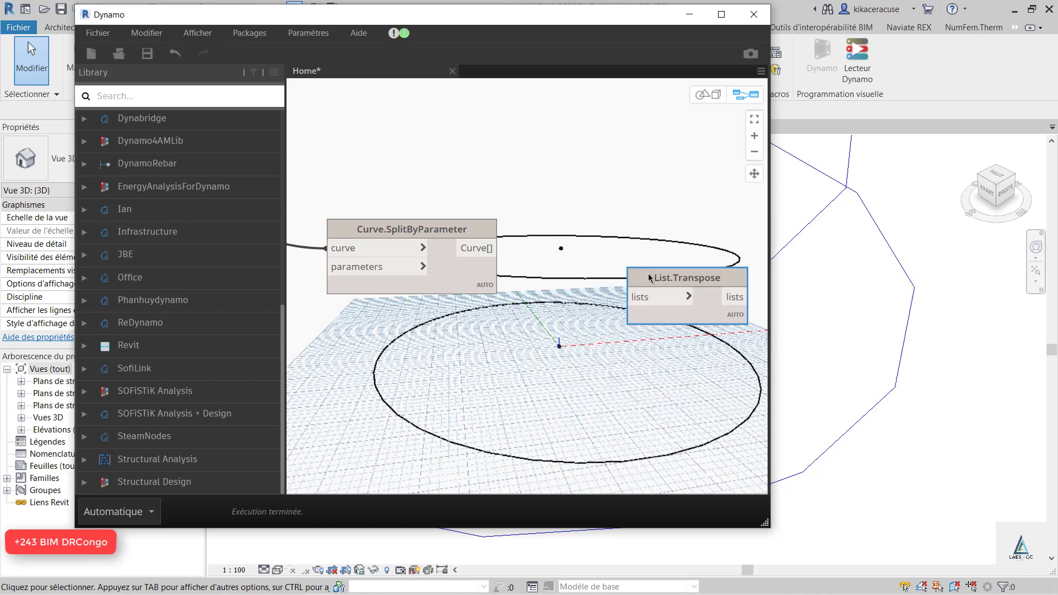
Step: Connect the Curve[] output of Curve.SplitByParameter to the lists input of List.Transpose, and move List.Transpose level with it
{"action": "left_click", "coordinate": [496, 251]}
{"action": "left_click", "coordinate": [632, 298]}
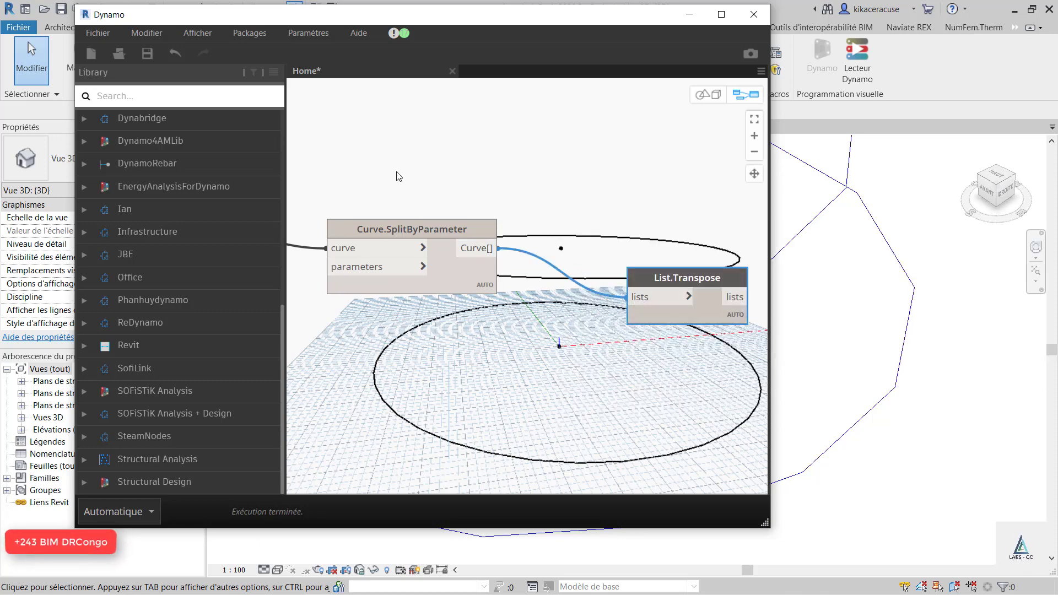
{"action": "scroll", "coordinate": [351, 162], "scroll_direction": "down", "scroll_amount": 2}
{"action": "scroll", "coordinate": [617, 237], "scroll_direction": "up", "scroll_amount": 2}
{"action": "left_click_drag", "start_coordinate": [521, 226], "coordinate": [492, 179]}
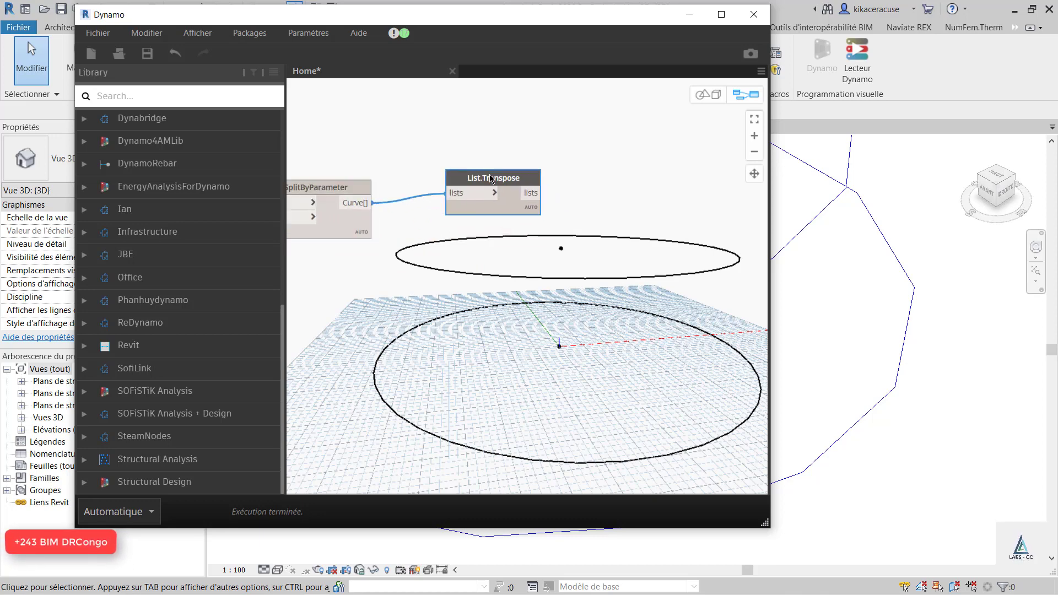
Step: Connect the 0.5 Code Block to the parameters input of Curve.SplitByParameter and shift List.Transpose slightly closer to that node
{"action": "scroll", "coordinate": [625, 290], "scroll_direction": "down", "scroll_amount": 2}
{"action": "scroll", "coordinate": [587, 240], "scroll_direction": "up", "scroll_amount": 3}
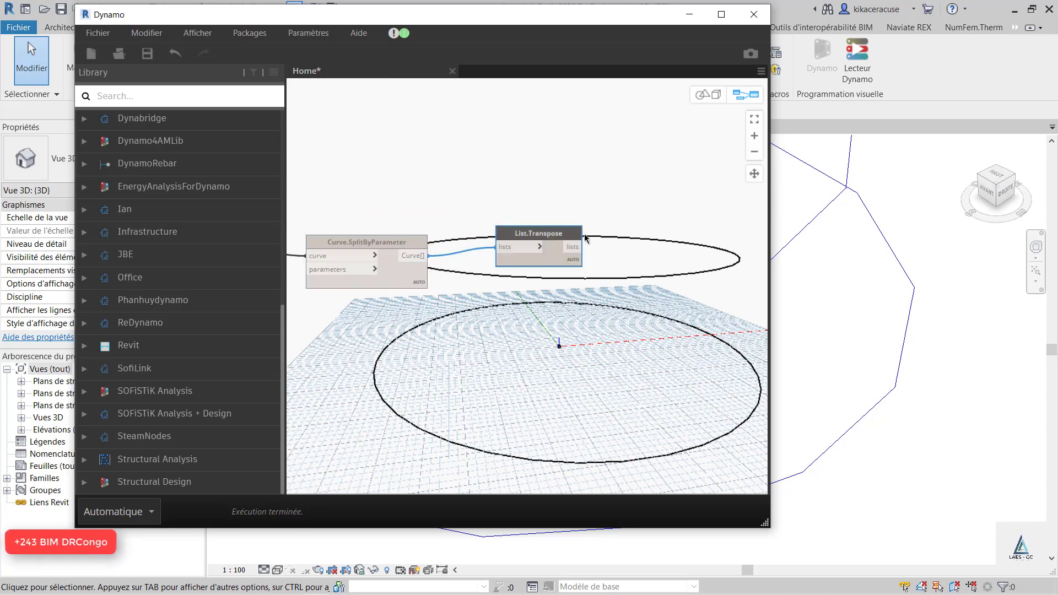
{"action": "scroll", "coordinate": [510, 284], "scroll_direction": "down", "scroll_amount": 4}
{"action": "scroll", "coordinate": [432, 329], "scroll_direction": "up", "scroll_amount": 3}
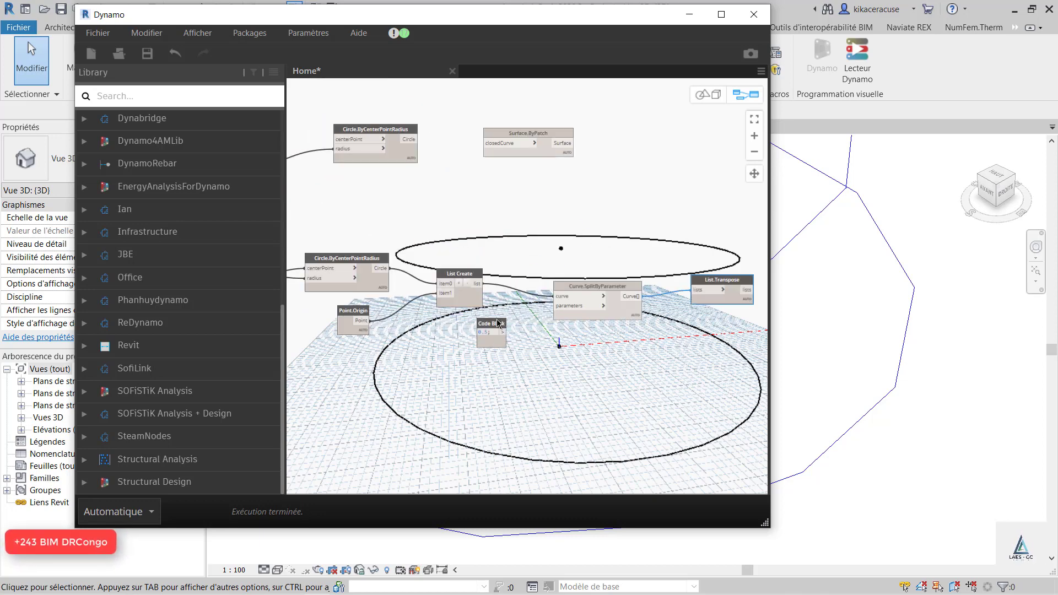
{"action": "left_click_drag", "start_coordinate": [503, 333], "coordinate": [566, 309]}
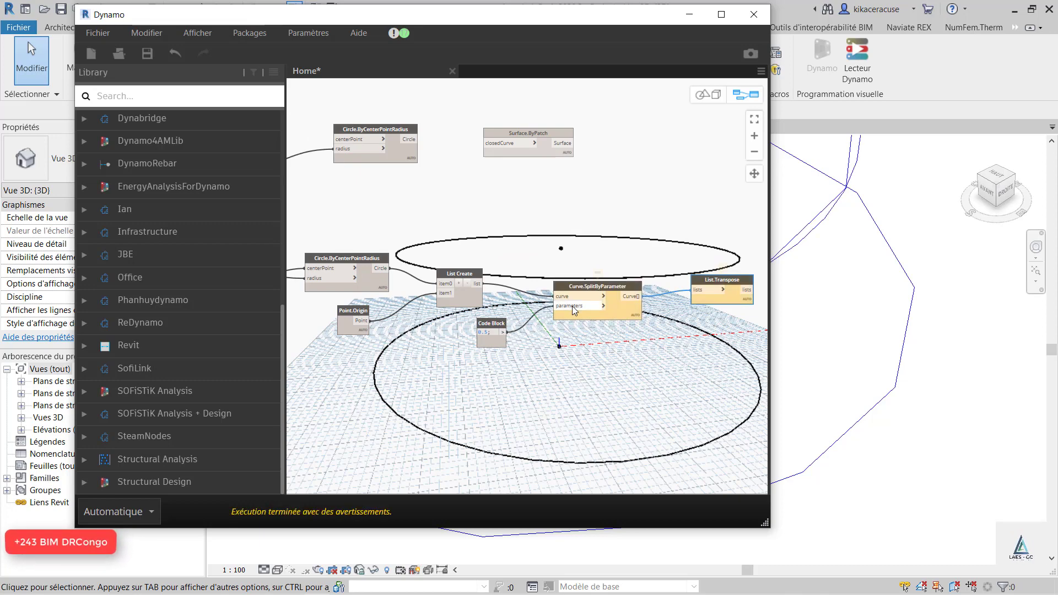
{"action": "scroll", "coordinate": [386, 308], "scroll_direction": "down", "scroll_amount": 3}
{"action": "scroll", "coordinate": [547, 265], "scroll_direction": "up", "scroll_amount": 4}
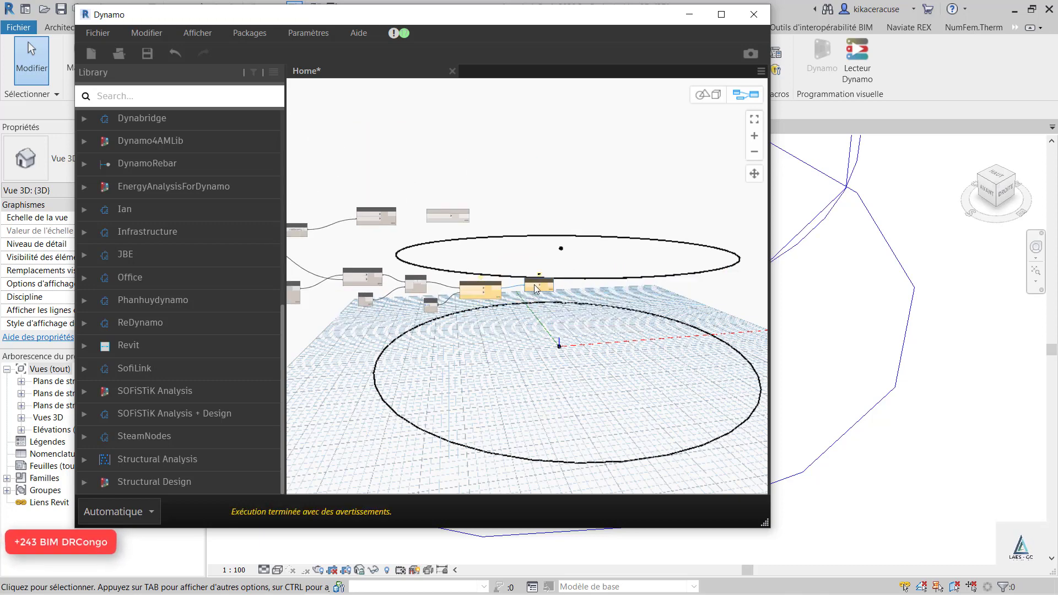
{"action": "scroll", "coordinate": [547, 265], "scroll_direction": "up", "scroll_amount": 3}
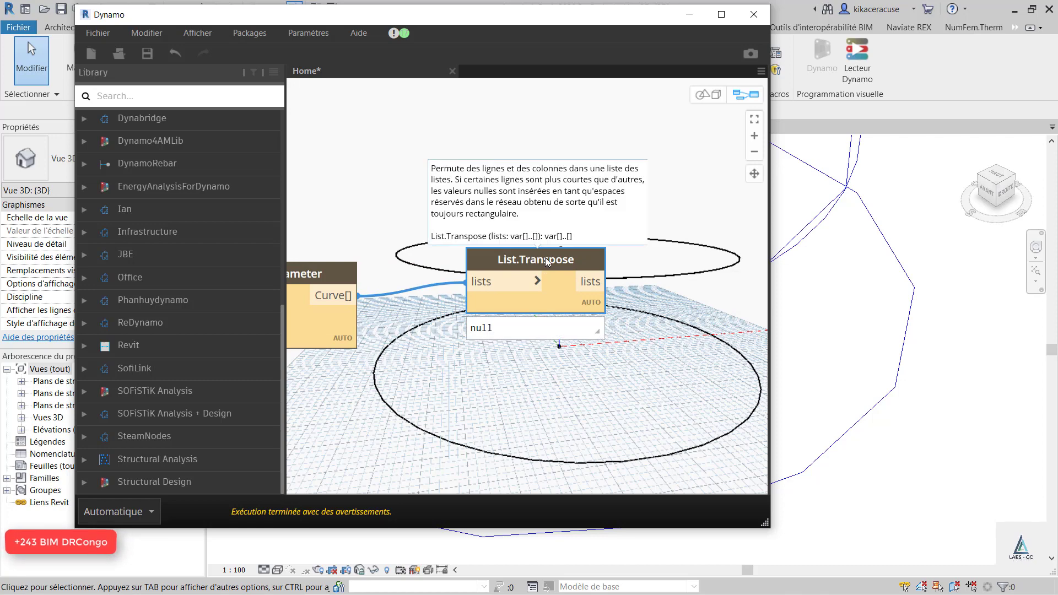
{"action": "left_click_drag", "start_coordinate": [528, 272], "coordinate": [523, 270]}
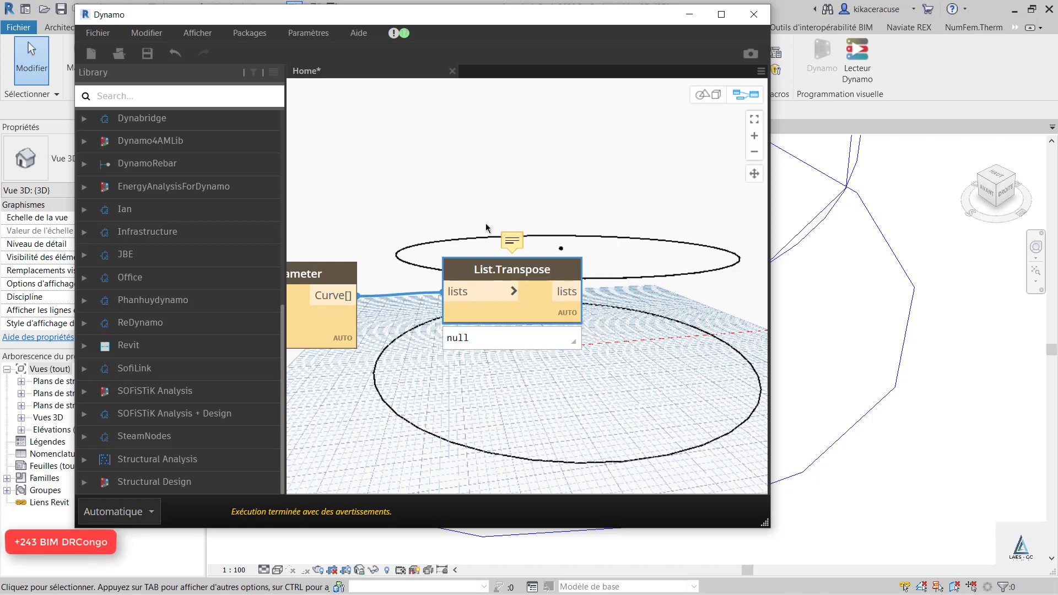
Step: Add the Surface.ByLoft (crossSections) node with the search "Surface.by" and connect the List.Transpose output to its crossSections input
{"action": "scroll", "coordinate": [545, 256], "scroll_direction": "down", "scroll_amount": 4}
{"action": "scroll", "coordinate": [546, 255], "scroll_direction": "up", "scroll_amount": 3}
{"action": "right_click", "coordinate": [588, 253]}
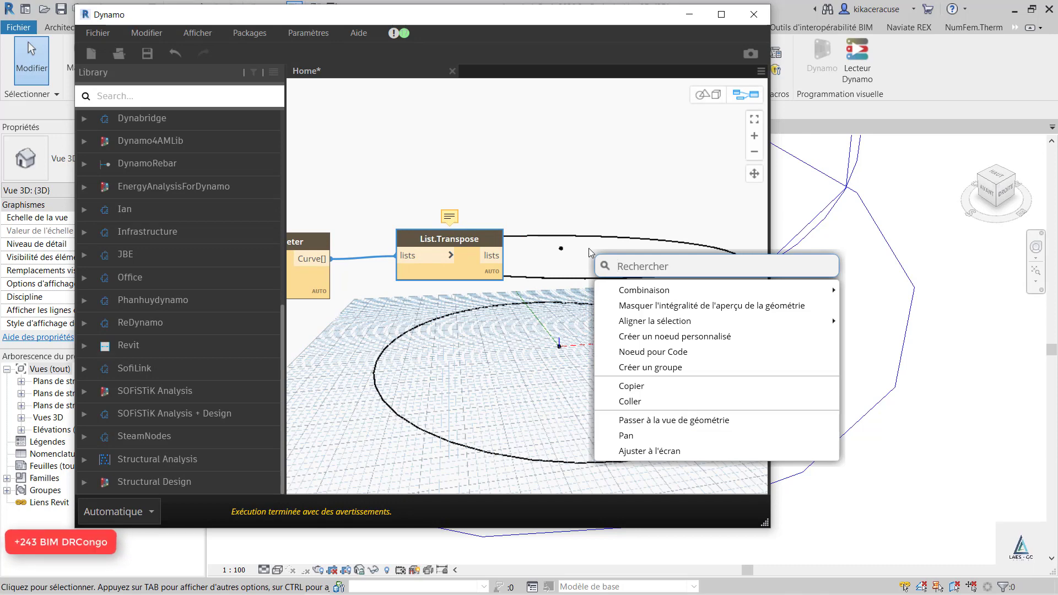
{"action": "type", "text": "Surface"}
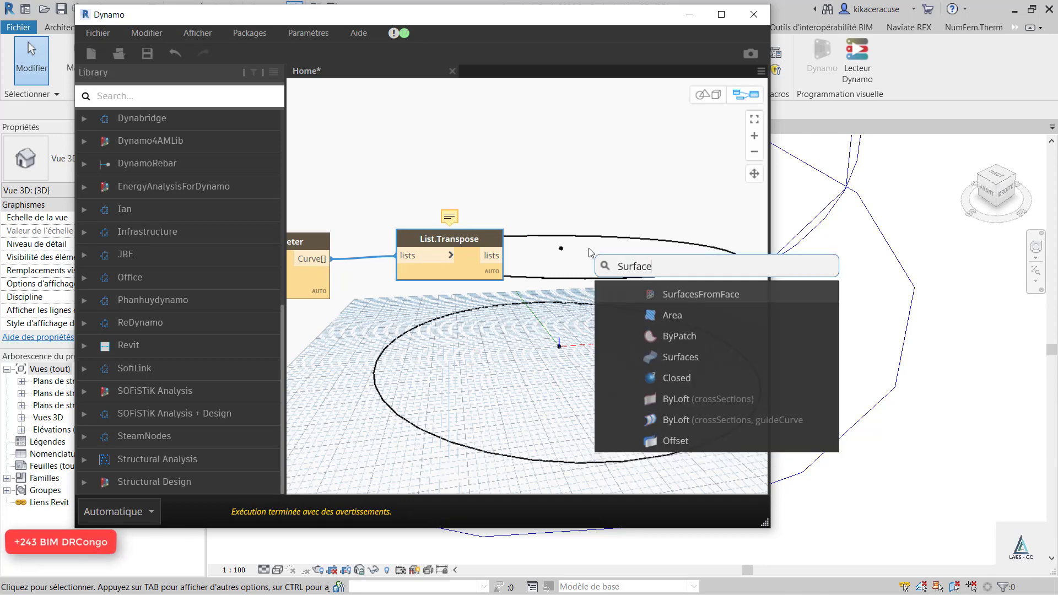
{"action": "type", "text": ".by"}
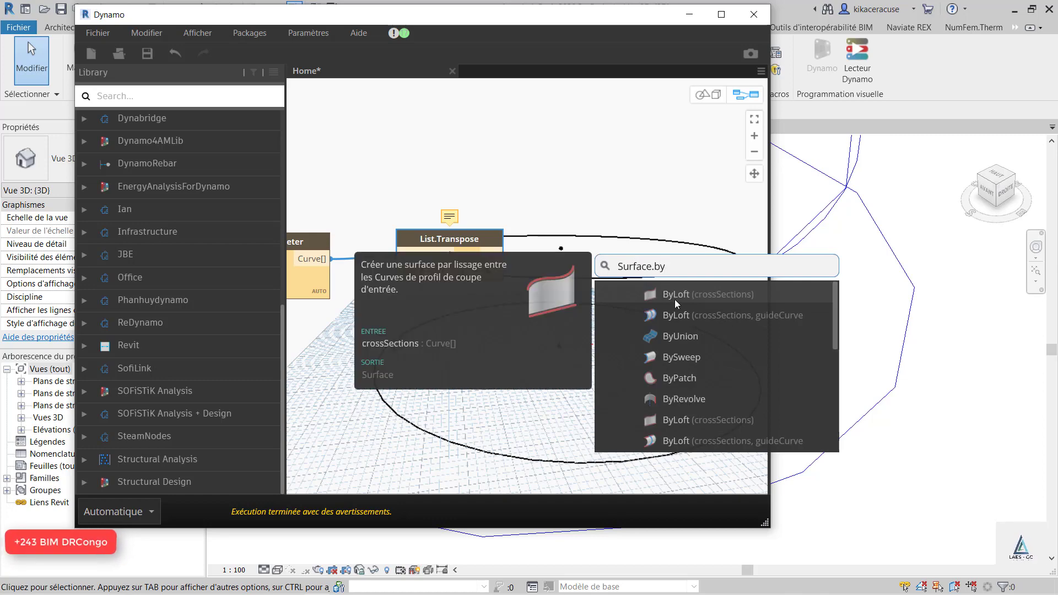
{"action": "left_click", "coordinate": [677, 303]}
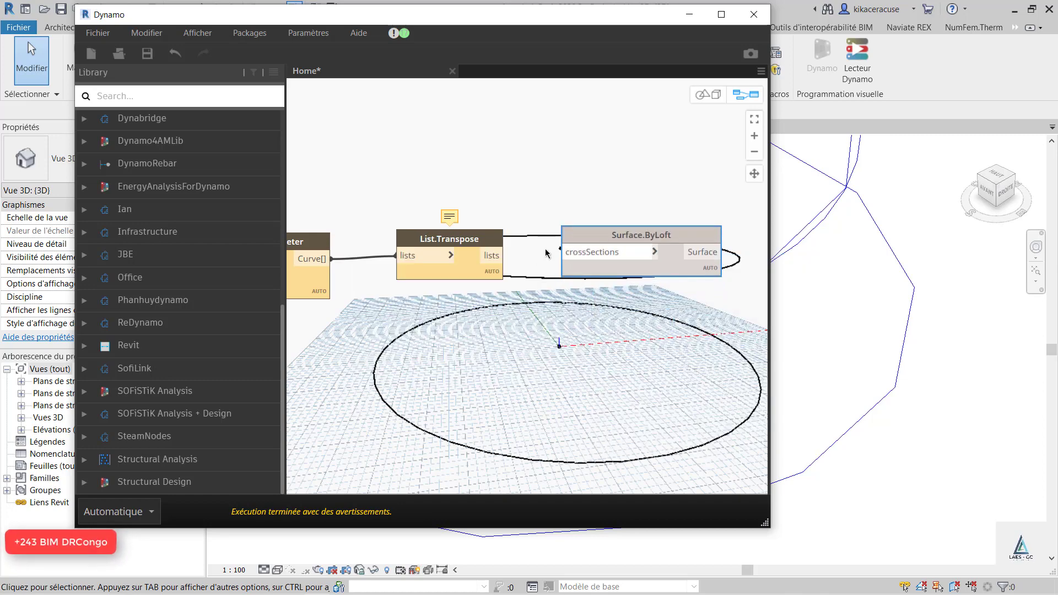
{"action": "left_click_drag", "start_coordinate": [502, 255], "coordinate": [579, 254]}
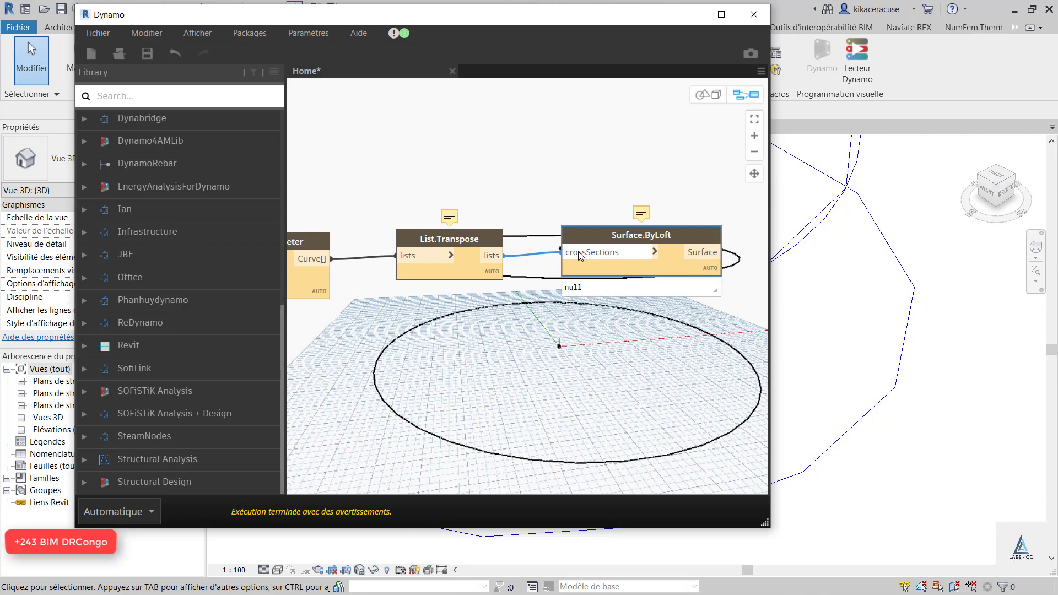
Step: Examine the node chain from the two circles through List Create and Curve.SplitByParameter to Surface.ByLoft
{"action": "scroll", "coordinate": [493, 265], "scroll_direction": "down", "scroll_amount": 10}
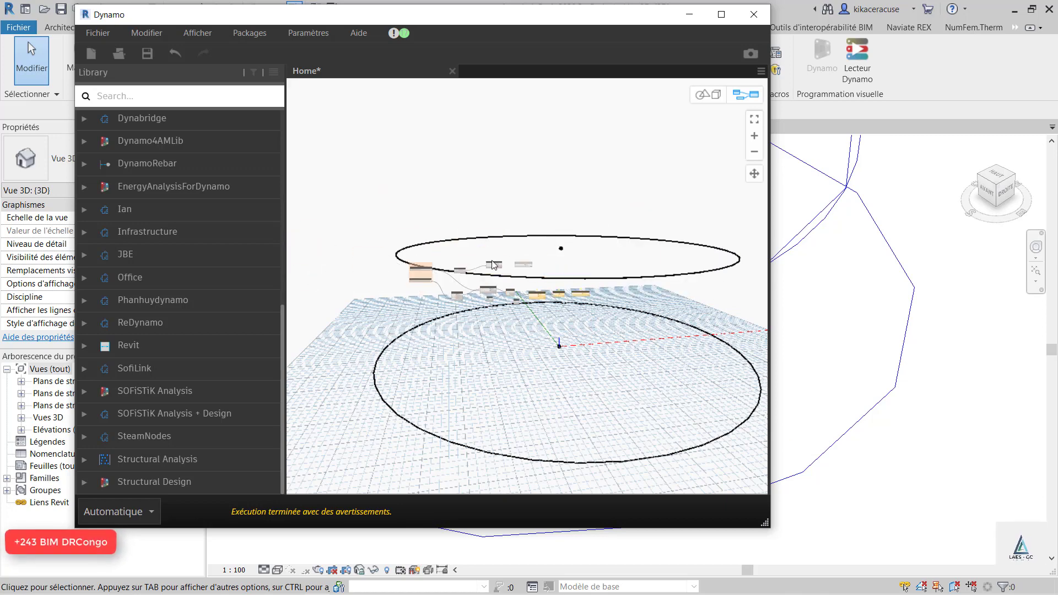
{"action": "scroll", "coordinate": [493, 266], "scroll_direction": "up", "scroll_amount": 8}
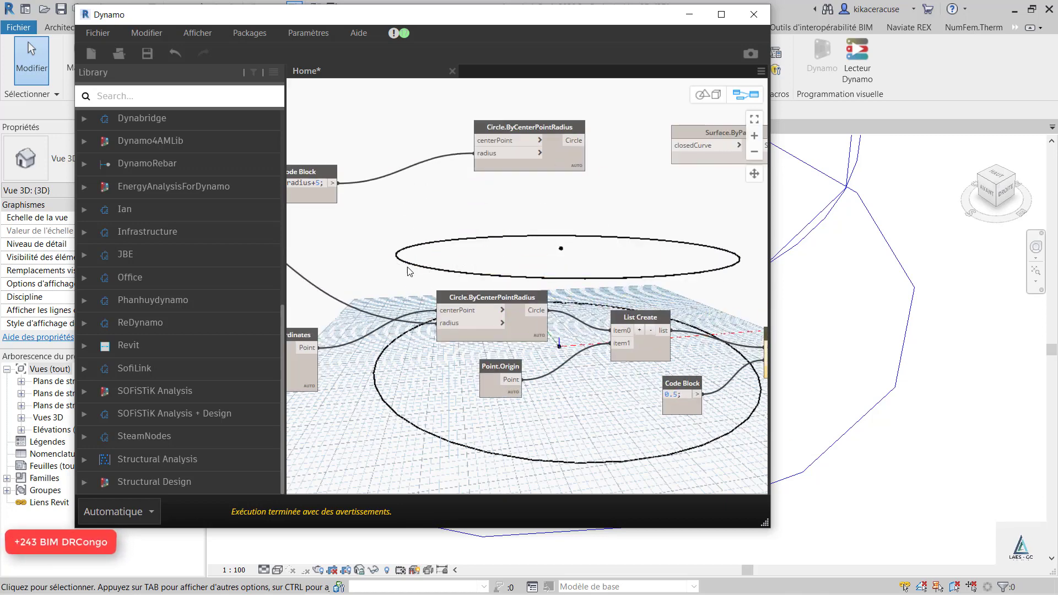
{"action": "scroll", "coordinate": [679, 324], "scroll_direction": "down", "scroll_amount": 2}
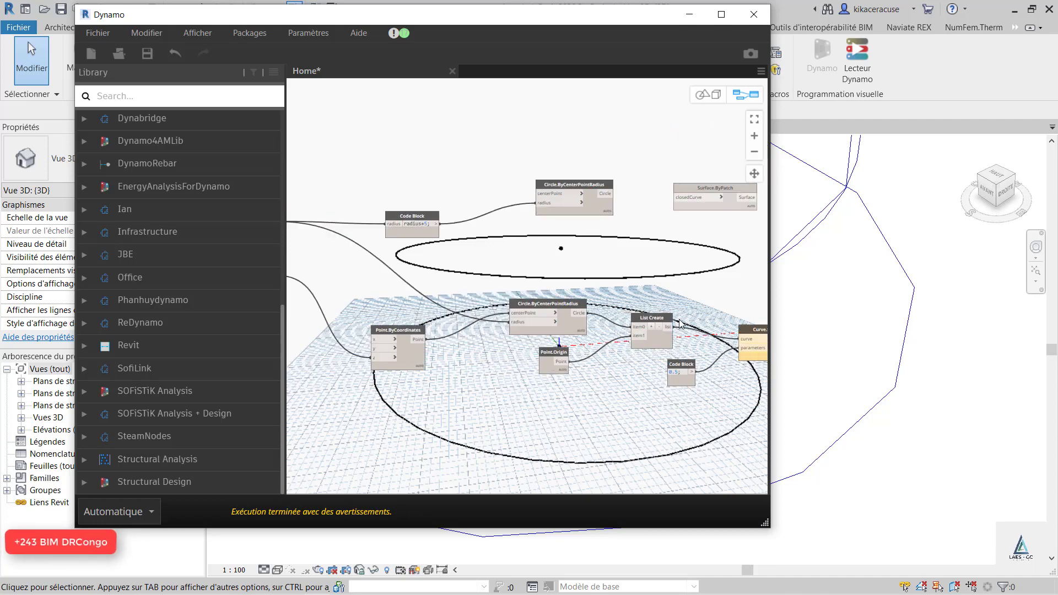
{"action": "scroll", "coordinate": [460, 287], "scroll_direction": "down", "scroll_amount": 5}
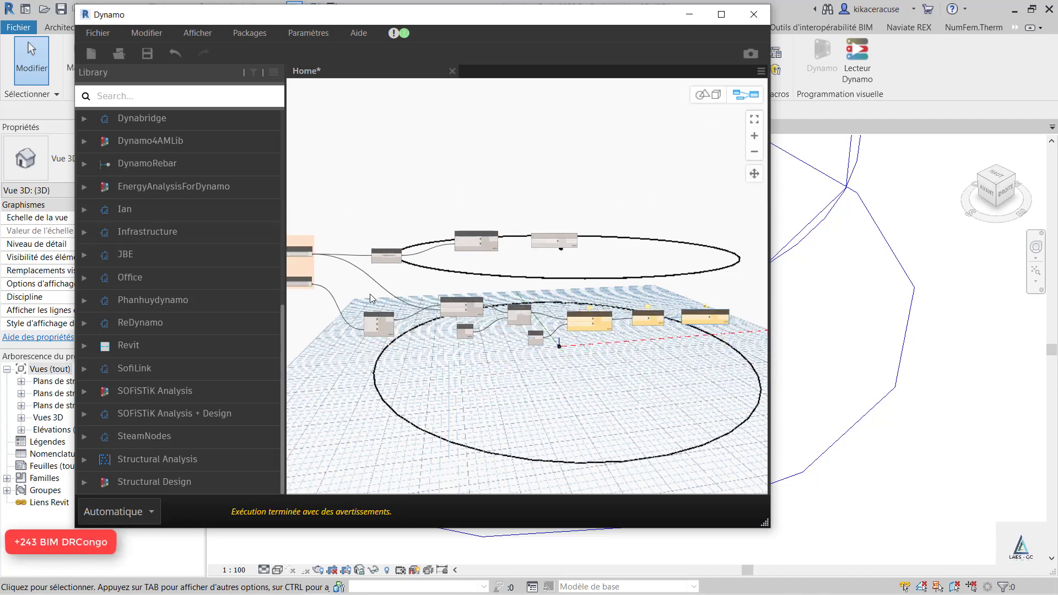
{"action": "scroll", "coordinate": [570, 306], "scroll_direction": "up", "scroll_amount": 5}
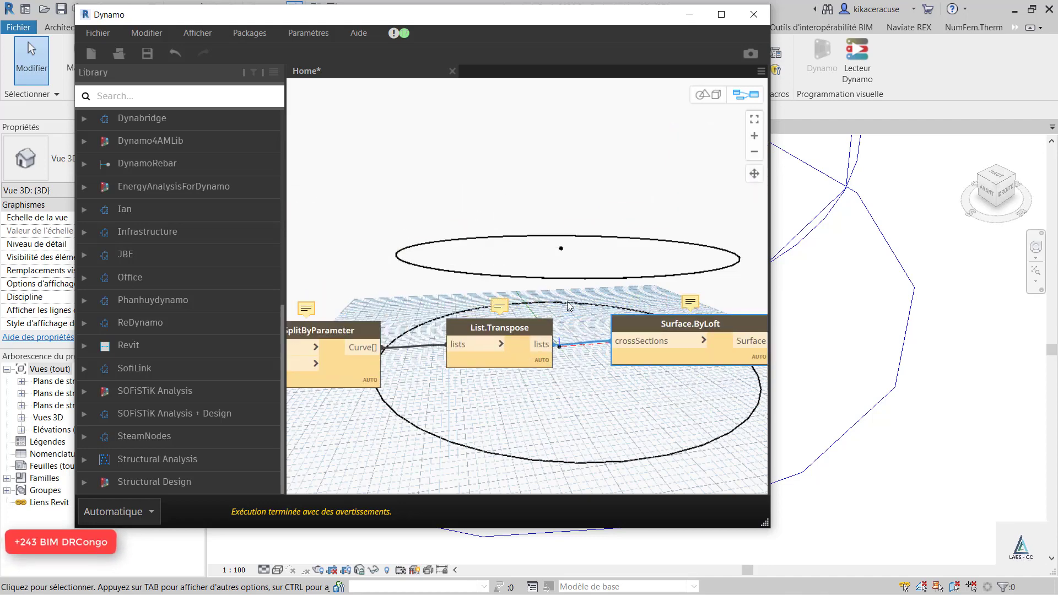
{"action": "scroll", "coordinate": [600, 328], "scroll_direction": "up", "scroll_amount": 2}
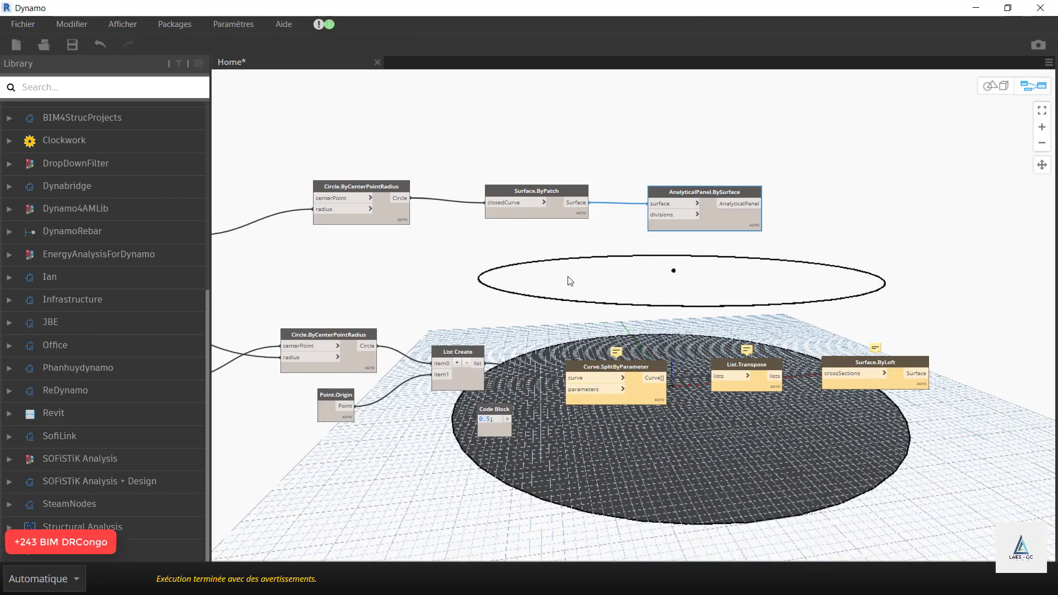
{"action": "scroll", "coordinate": [697, 380], "scroll_direction": "up", "scroll_amount": 3}
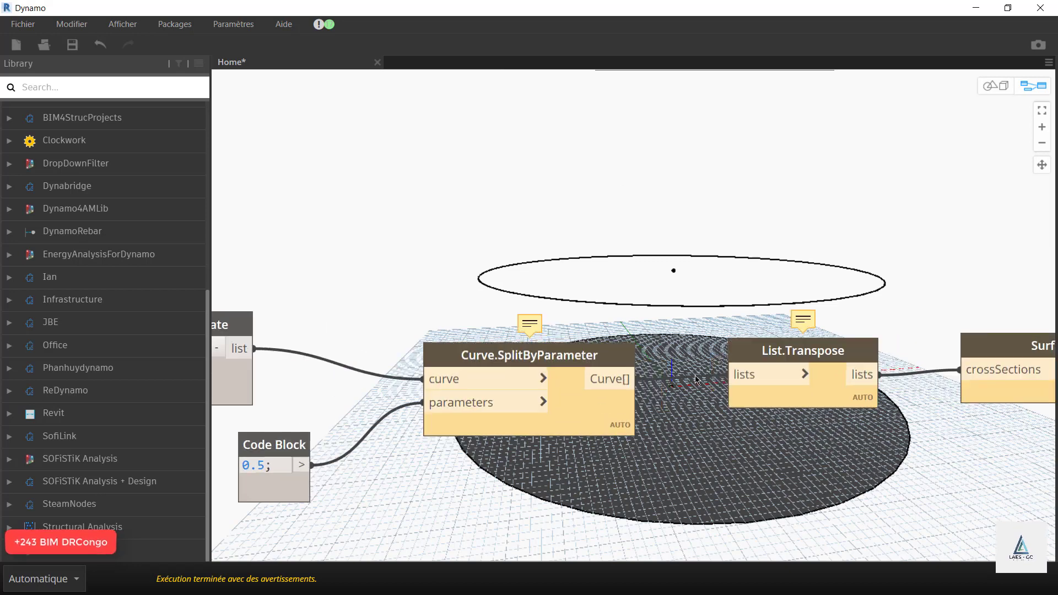
Step: Delete the Surface.ByLoft, List.Transpose and Curve.SplitByParameter nodes
{"action": "scroll", "coordinate": [627, 165], "scroll_direction": "down", "scroll_amount": 3}
{"action": "scroll", "coordinate": [853, 251], "scroll_direction": "up", "scroll_amount": 1}
{"action": "left_click", "coordinate": [852, 251]}
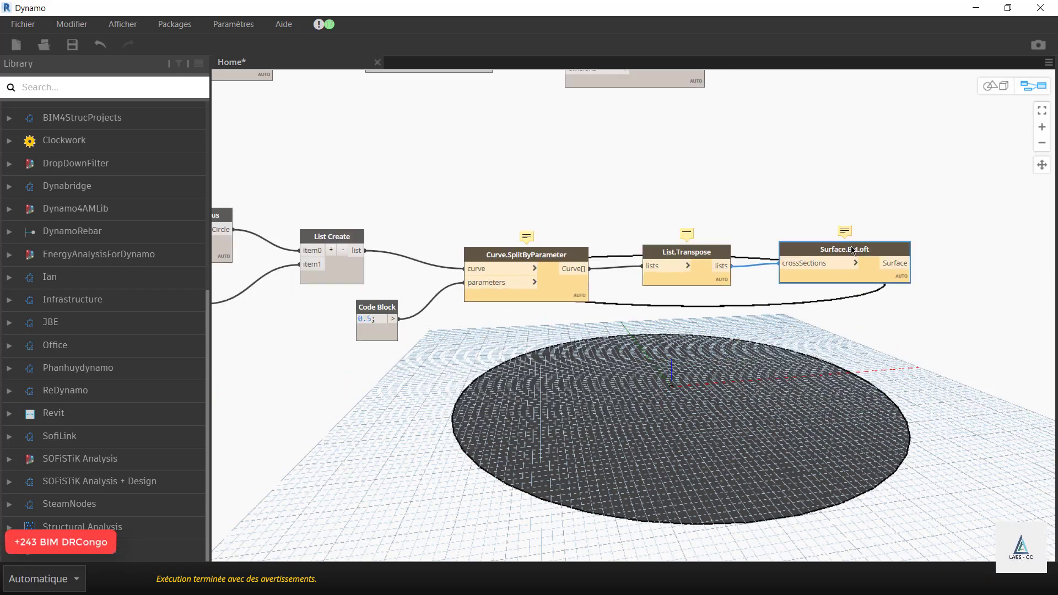
{"action": "key", "text": "Delete"}
{"action": "left_click", "coordinate": [699, 253]}
{"action": "key", "text": "Delete"}
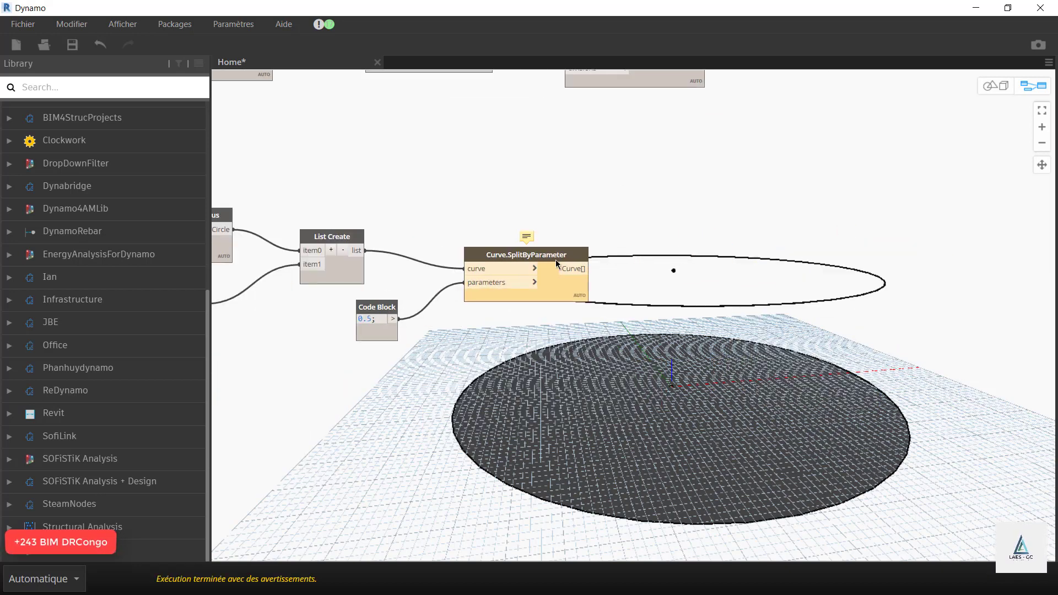
{"action": "left_click", "coordinate": [541, 249]}
{"action": "key", "text": "Delete"}
Step: Delete the List Create node and the 0.5 Code Block
{"action": "scroll", "coordinate": [684, 334], "scroll_direction": "down", "scroll_amount": 3}
{"action": "scroll", "coordinate": [460, 280], "scroll_direction": "up", "scroll_amount": 3}
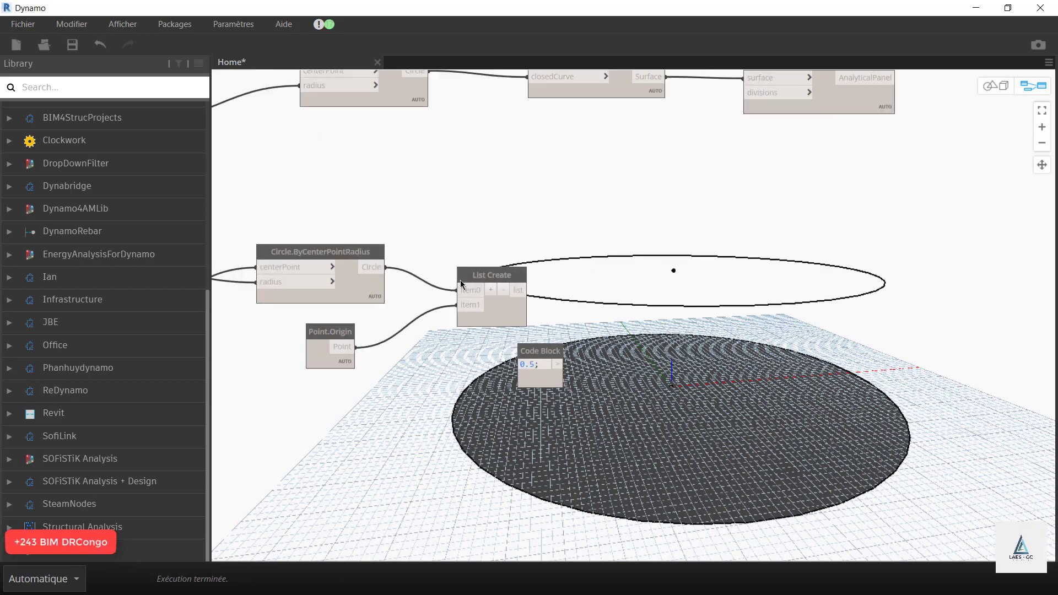
{"action": "scroll", "coordinate": [461, 280], "scroll_direction": "up", "scroll_amount": 1}
{"action": "left_click", "coordinate": [463, 281]}
{"action": "key", "text": "Delete"}
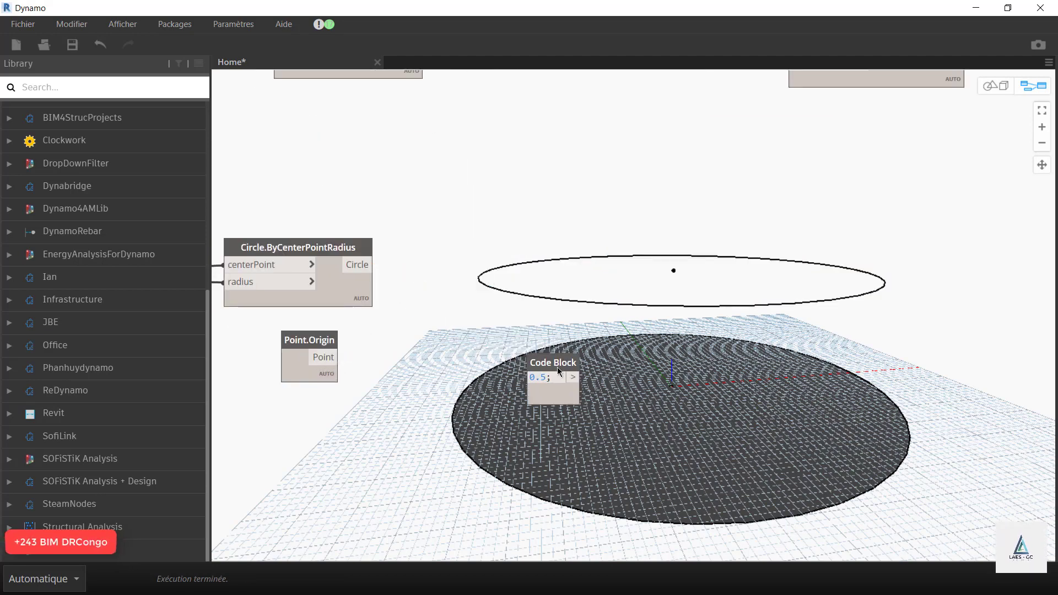
{"action": "left_click", "coordinate": [559, 371]}
{"action": "key", "text": "Delete"}
Step: Spread out Point.Origin and the lower Circle.ByCenterPointRadius, and disconnect Point.ByCoordinates from that circle's centerPoint input
{"action": "scroll", "coordinate": [633, 342], "scroll_direction": "down", "scroll_amount": 3}
{"action": "scroll", "coordinate": [435, 320], "scroll_direction": "up", "scroll_amount": 2}
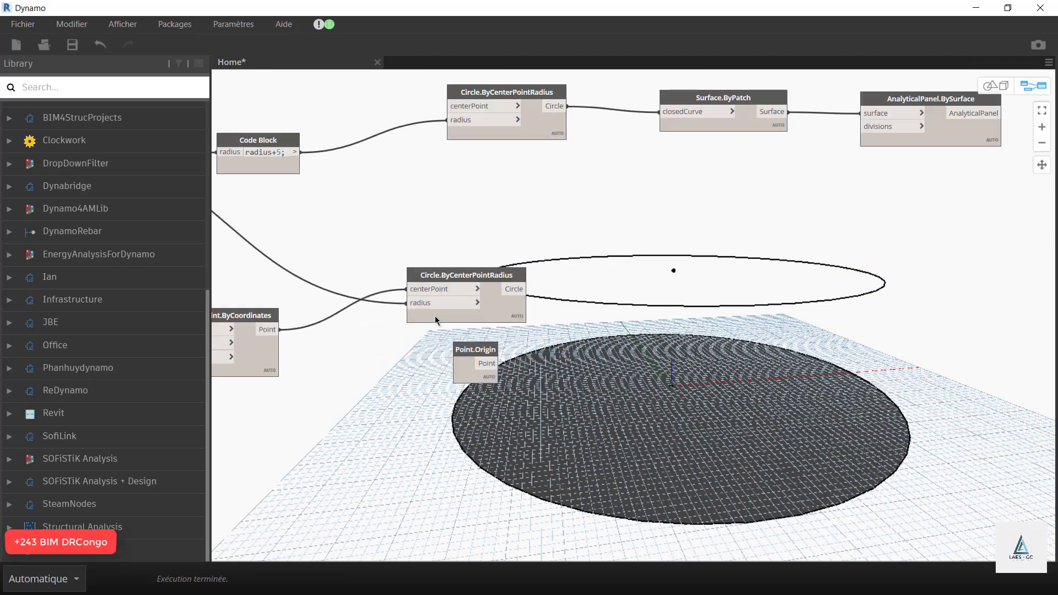
{"action": "scroll", "coordinate": [582, 275], "scroll_direction": "down", "scroll_amount": 2}
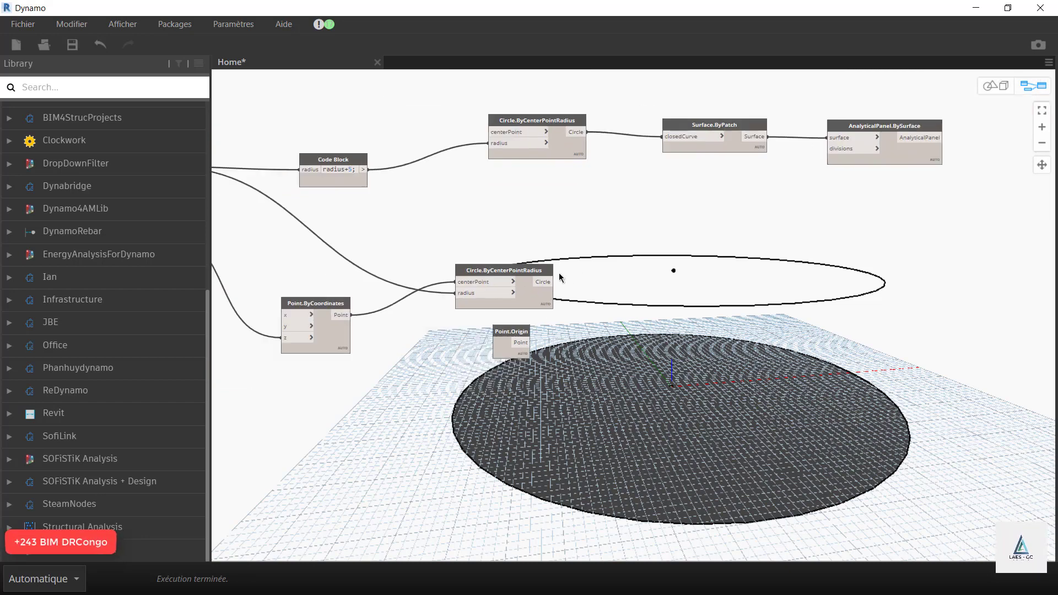
{"action": "left_click_drag", "start_coordinate": [522, 330], "coordinate": [400, 343]}
{"action": "left_click_drag", "start_coordinate": [485, 270], "coordinate": [560, 272]}
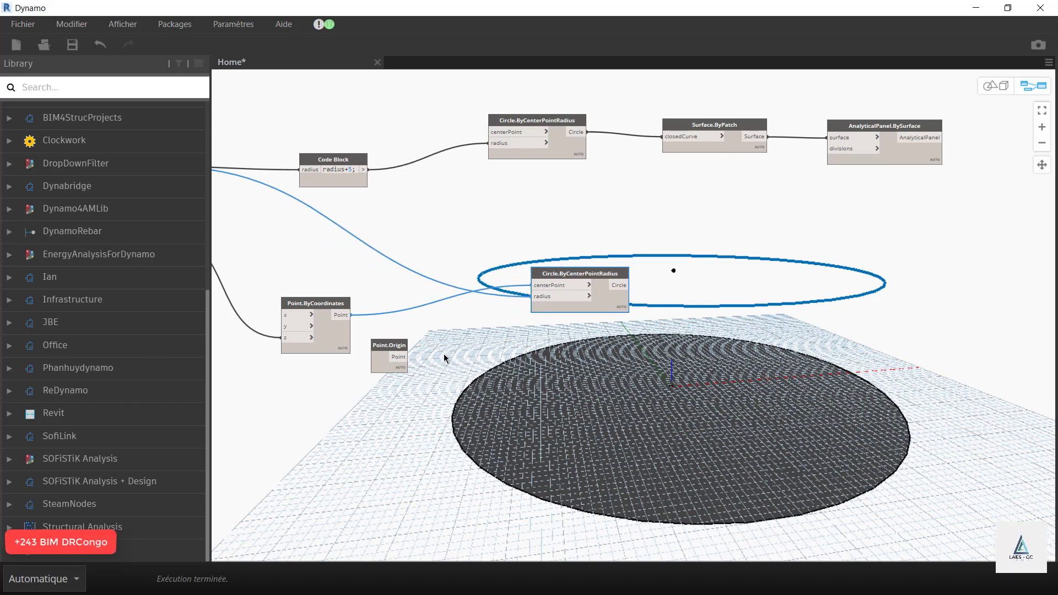
{"action": "left_click_drag", "start_coordinate": [584, 271], "coordinate": [570, 272]}
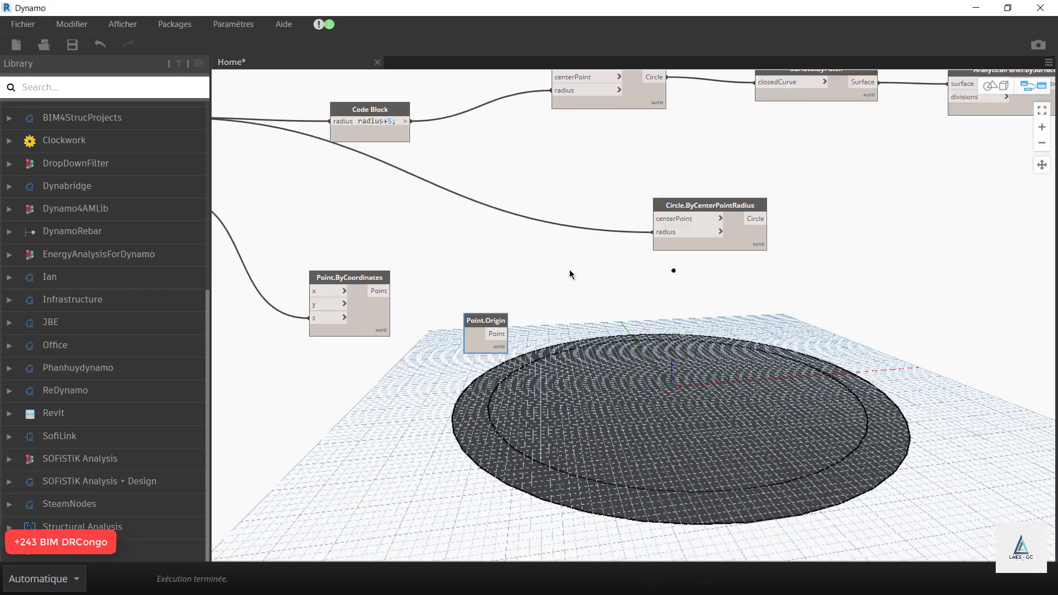
Step: Delete the unconnected Point.Origin node
{"action": "scroll", "coordinate": [522, 342], "scroll_direction": "up", "scroll_amount": 2}
{"action": "scroll", "coordinate": [473, 309], "scroll_direction": "down", "scroll_amount": 5}
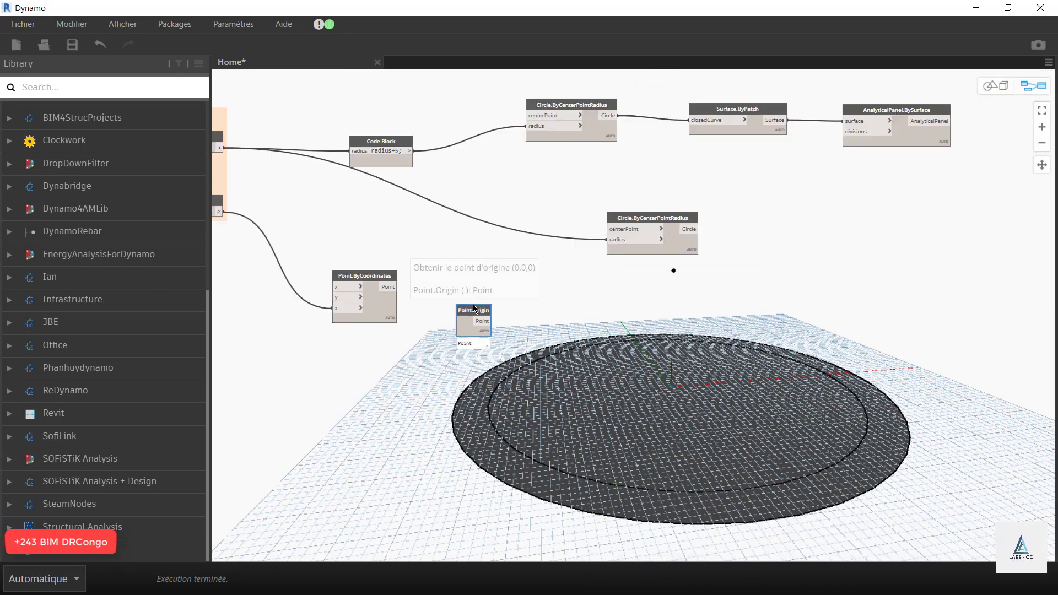
{"action": "scroll", "coordinate": [476, 306], "scroll_direction": "up", "scroll_amount": 4}
{"action": "right_click", "coordinate": [476, 307]}
{"action": "left_click", "coordinate": [507, 318]}
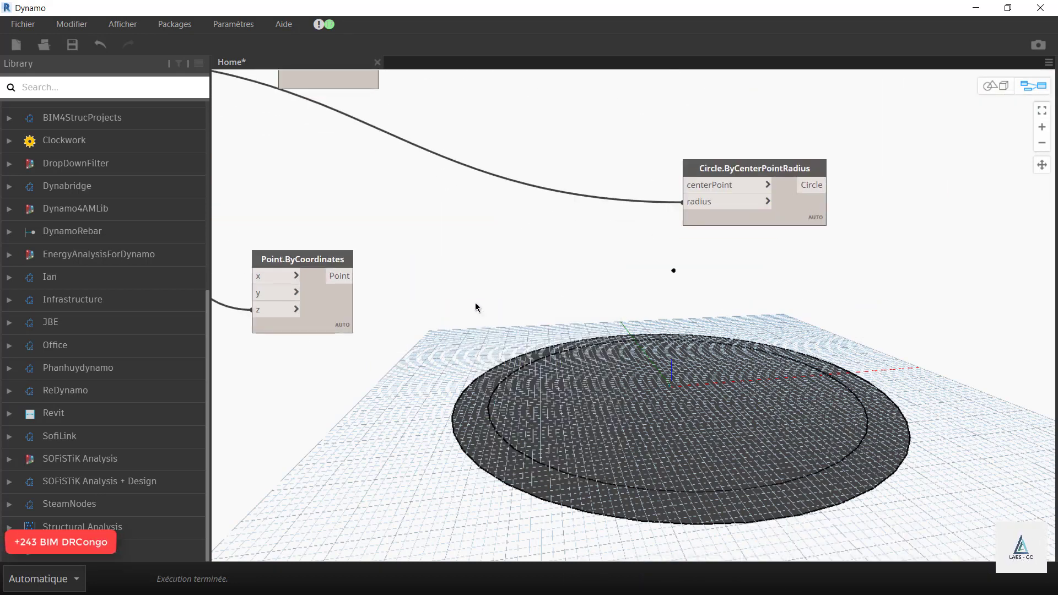
Step: Move the lower Circle.ByCenterPointRadius node nearer to Point.ByCoordinates
{"action": "scroll", "coordinate": [495, 342], "scroll_direction": "down", "scroll_amount": 4}
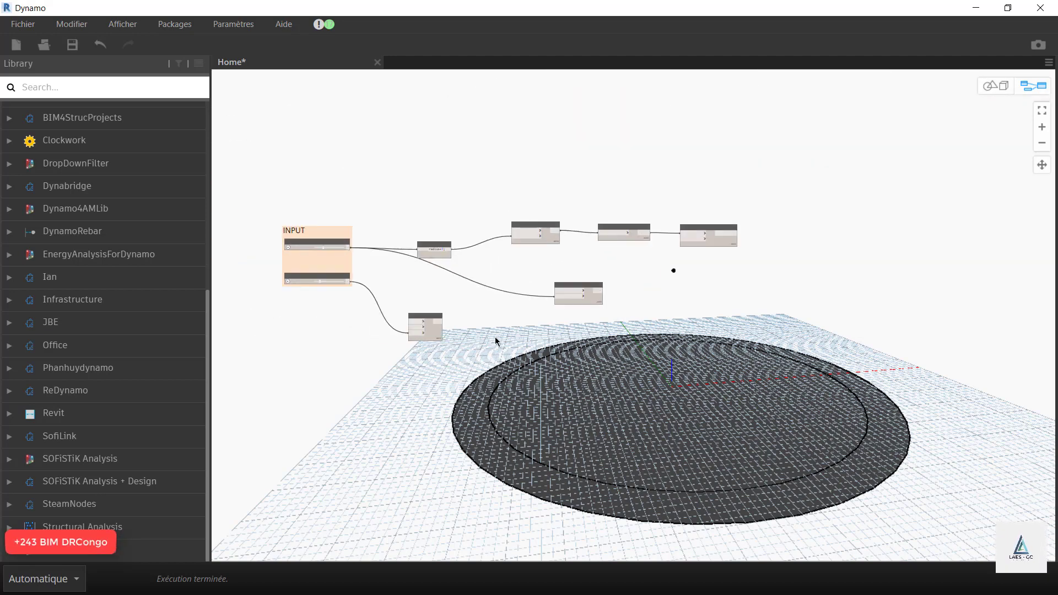
{"action": "scroll", "coordinate": [534, 333], "scroll_direction": "up", "scroll_amount": 1}
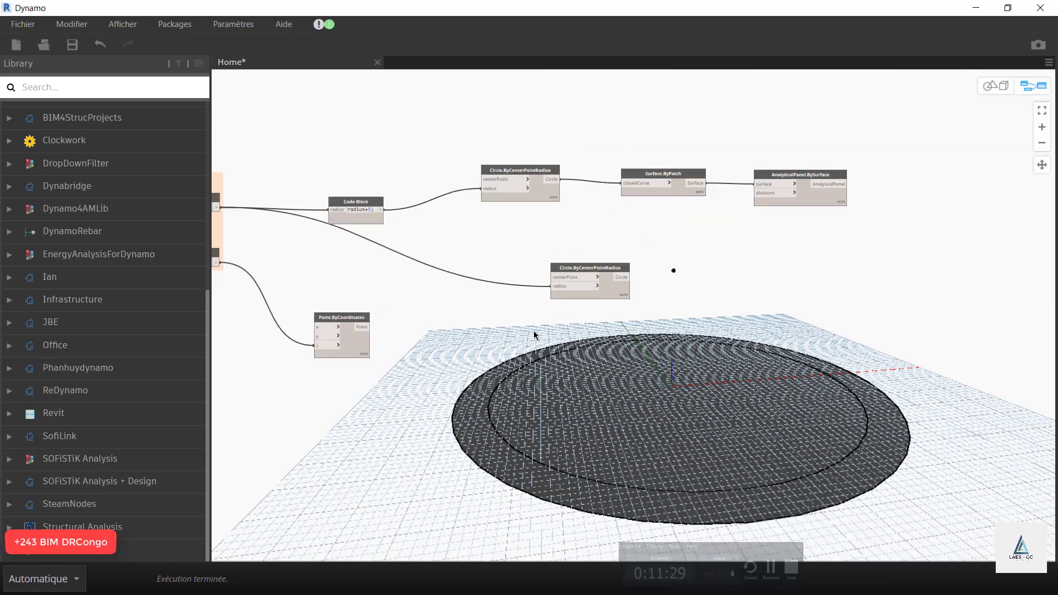
{"action": "scroll", "coordinate": [556, 275], "scroll_direction": "up", "scroll_amount": 3}
{"action": "left_click_drag", "start_coordinate": [593, 263], "coordinate": [518, 258]}
{"action": "scroll", "coordinate": [505, 256], "scroll_direction": "down", "scroll_amount": 3}
{"action": "scroll", "coordinate": [505, 257], "scroll_direction": "up", "scroll_amount": 3}
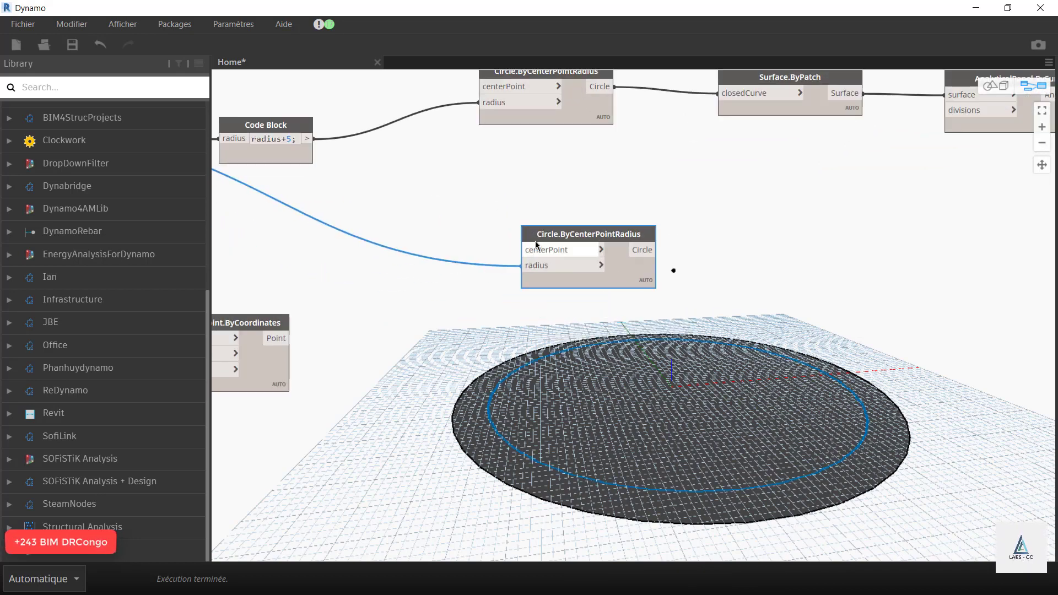
Step: Disconnect the upper Circle.ByCenterPointRadius output from the closedCurve input of Surface.ByPatch
{"action": "scroll", "coordinate": [497, 296], "scroll_direction": "down", "scroll_amount": 3}
{"action": "scroll", "coordinate": [497, 295], "scroll_direction": "up", "scroll_amount": 4}
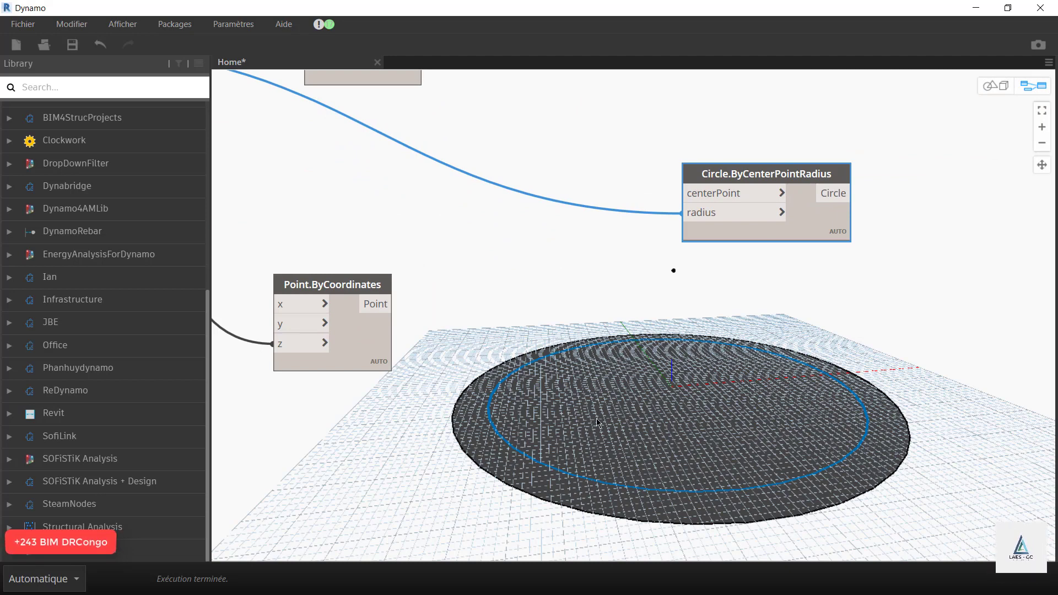
{"action": "scroll", "coordinate": [598, 422], "scroll_direction": "down", "scroll_amount": 3}
{"action": "scroll", "coordinate": [709, 324], "scroll_direction": "up", "scroll_amount": 4}
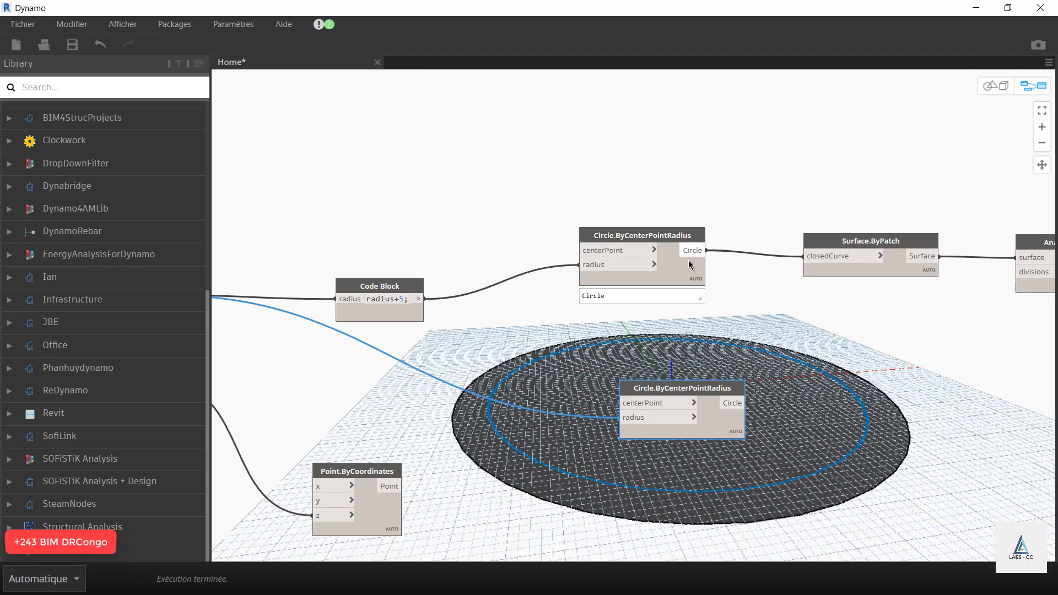
{"action": "mouse_move", "coordinate": [602, 273]}
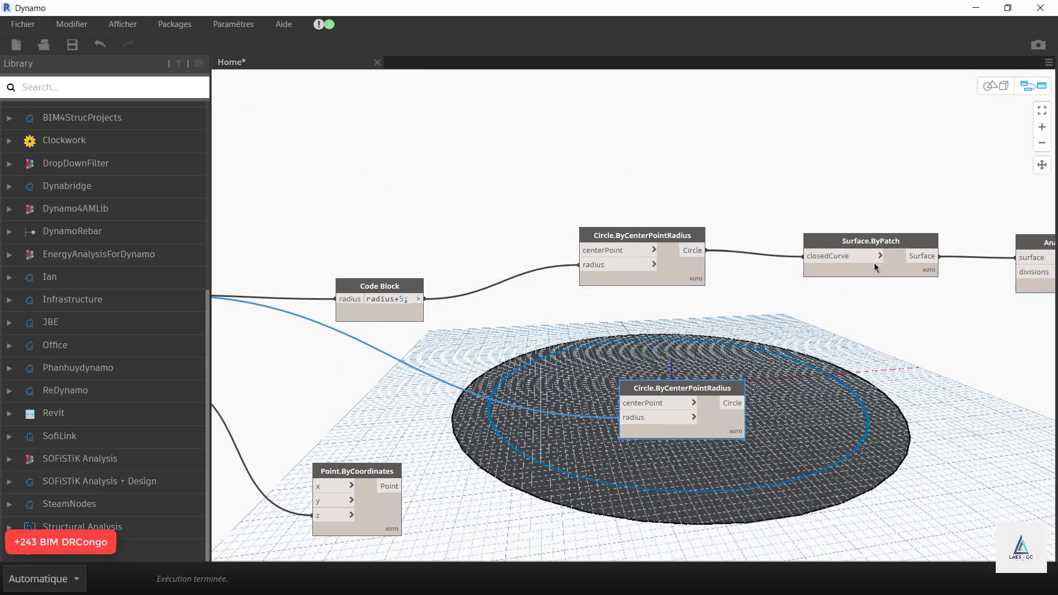
{"action": "left_click_drag", "start_coordinate": [826, 256], "coordinate": [765, 255]}
{"action": "left_click", "coordinate": [728, 483]}
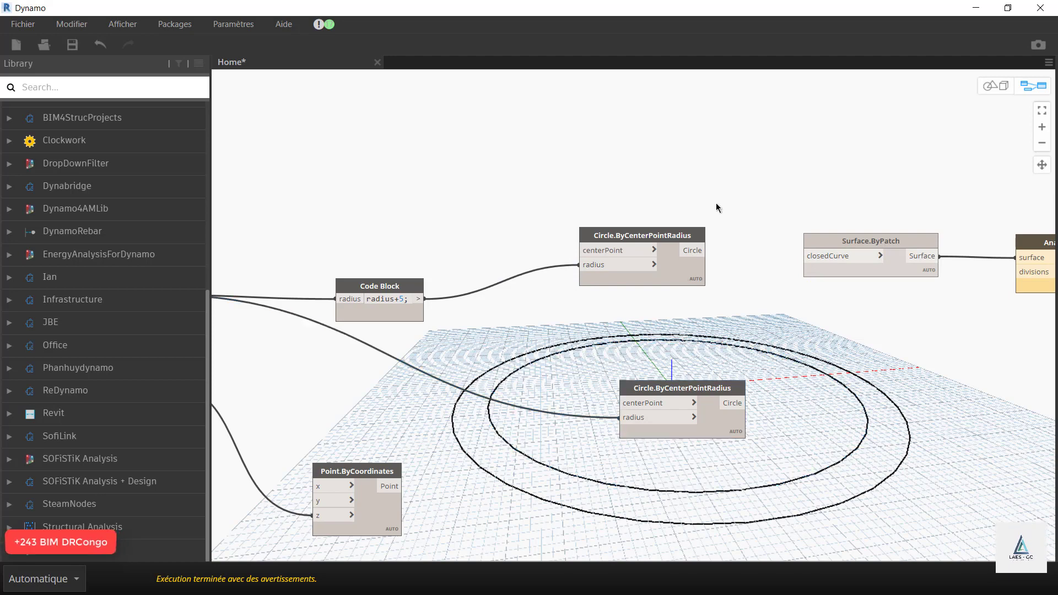
Step: Place the lower Circle.ByCenterPointRadius node closer beneath the upper circle node
{"action": "scroll", "coordinate": [478, 172], "scroll_direction": "down", "scroll_amount": 6}
{"action": "scroll", "coordinate": [591, 310], "scroll_direction": "up", "scroll_amount": 5}
{"action": "left_click_drag", "start_coordinate": [579, 294], "coordinate": [556, 273]}
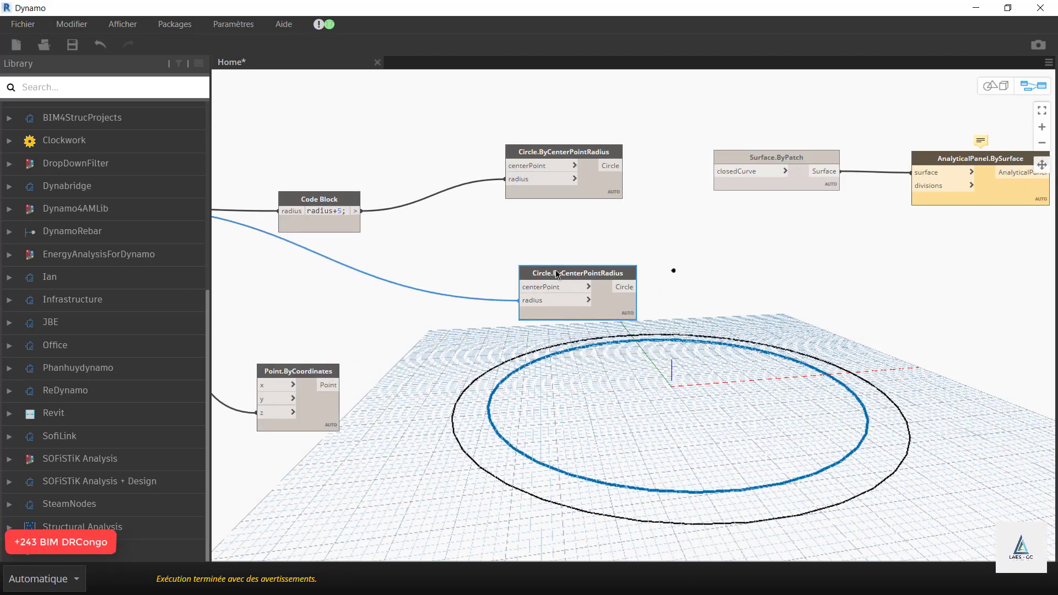
Step: Add a List Create node with the search "List" and place it just to the right of Point.ByCoordinates
{"action": "scroll", "coordinate": [428, 366], "scroll_direction": "up", "scroll_amount": 1}
{"action": "right_click", "coordinate": [427, 367]}
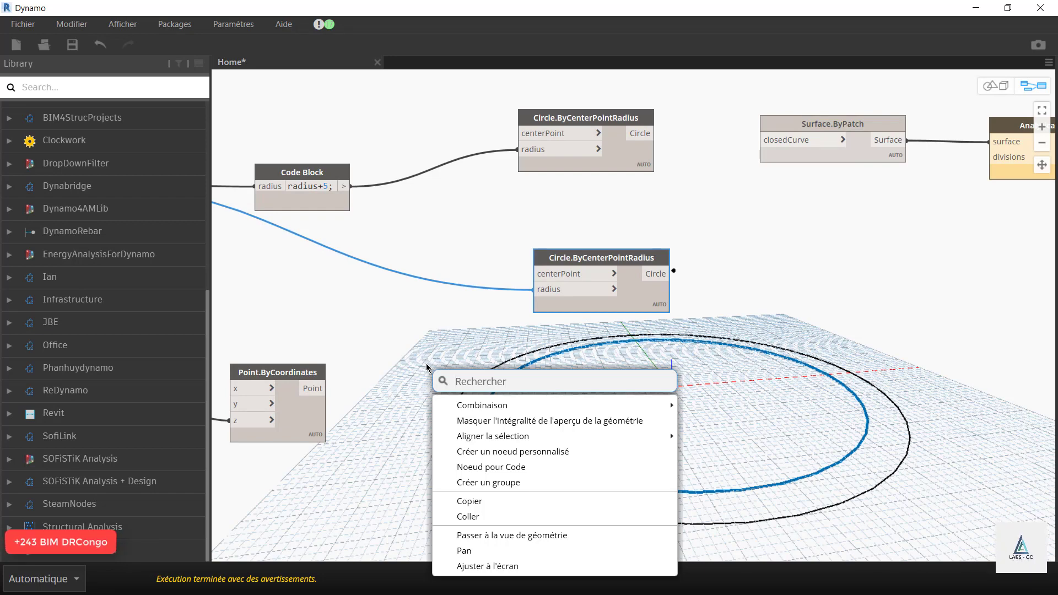
{"action": "type", "text": "List"}
{"action": "left_click", "coordinate": [580, 409]}
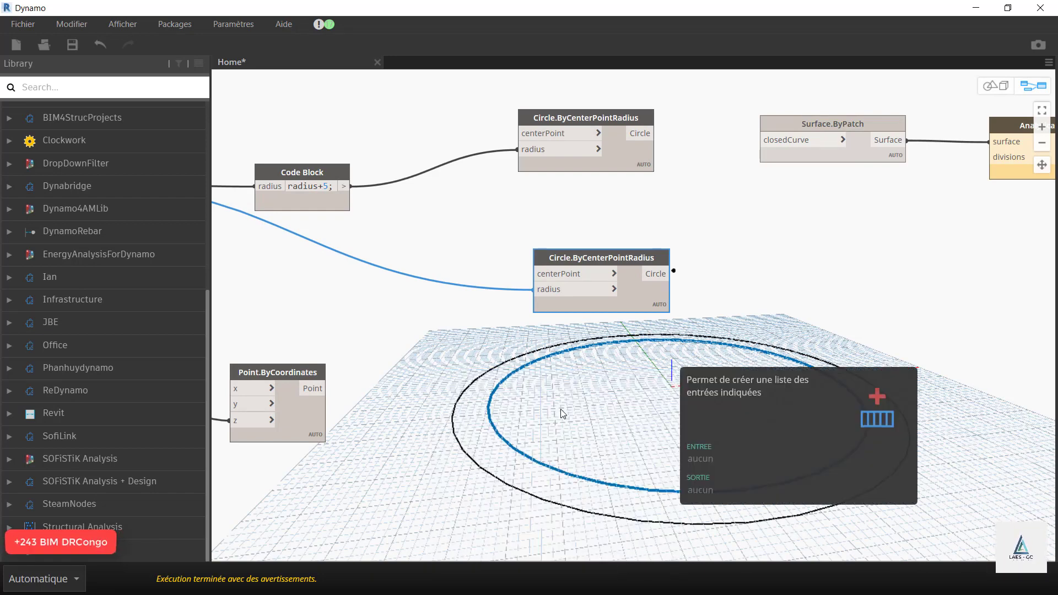
{"action": "left_click_drag", "start_coordinate": [579, 420], "coordinate": [435, 390]}
{"action": "scroll", "coordinate": [603, 296], "scroll_direction": "down", "scroll_amount": 3}
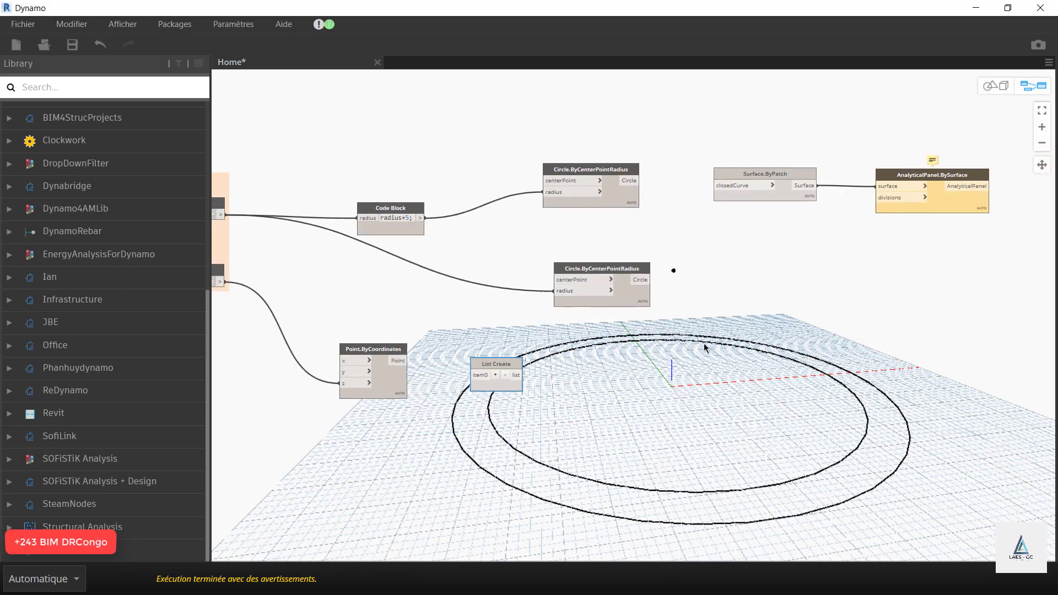
Step: Shift the lower Circle.ByCenterPointRadius node to the right of List Create and move List Create slightly down
{"action": "left_click_drag", "start_coordinate": [608, 270], "coordinate": [662, 334]}
{"action": "scroll", "coordinate": [441, 368], "scroll_direction": "up", "scroll_amount": 3}
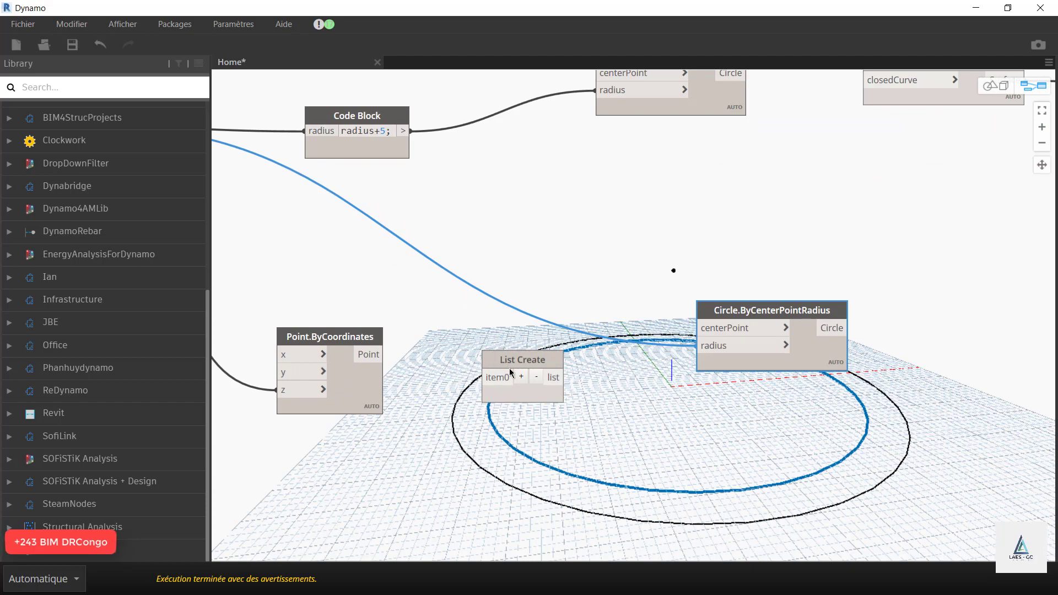
{"action": "left_click_drag", "start_coordinate": [501, 358], "coordinate": [520, 398]}
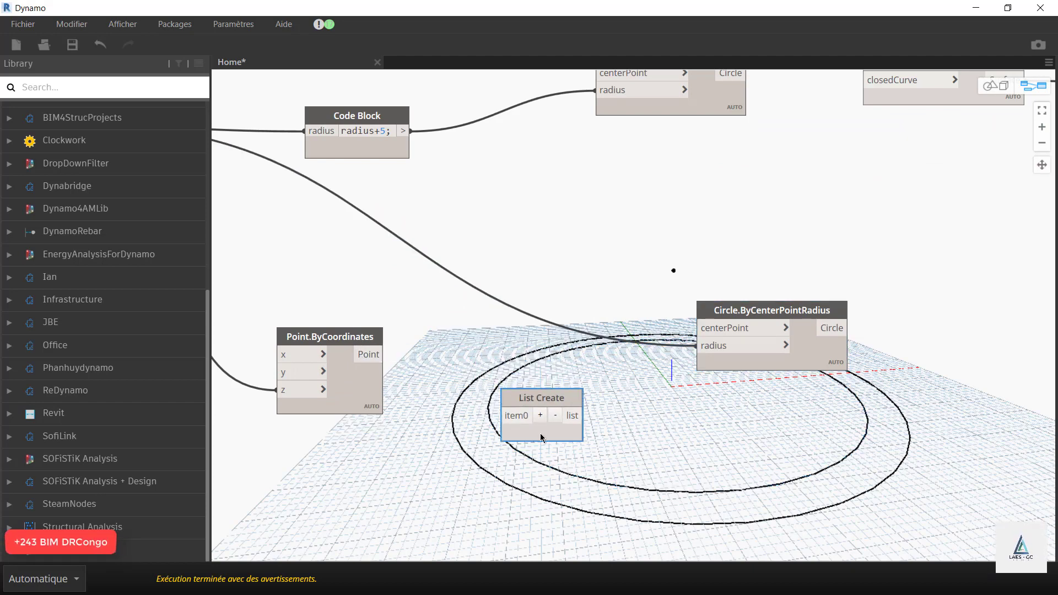
Step: Add an item1 input to List Create, raise the node, and connect the Point.ByCoordinates output to item0
{"action": "left_click", "coordinate": [540, 415]}
{"action": "left_click_drag", "start_coordinate": [539, 401], "coordinate": [537, 366]}
{"action": "left_click", "coordinate": [372, 354]}
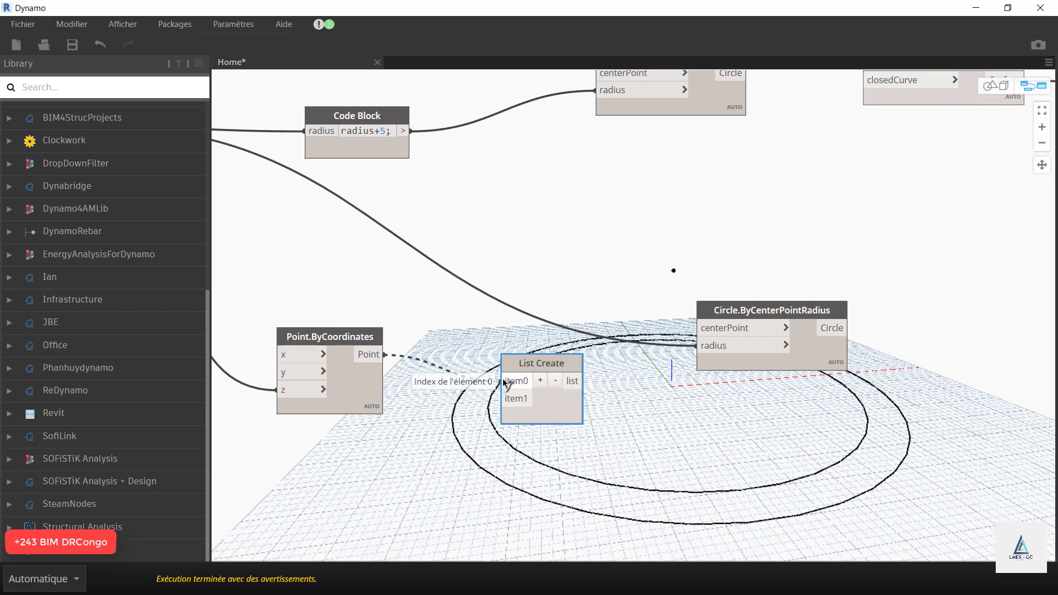
{"action": "left_click", "coordinate": [502, 381]}
Step: Add a Point.Origin node with the search "ori" and place it beneath Point.ByCoordinates
{"action": "scroll", "coordinate": [424, 429], "scroll_direction": "up", "scroll_amount": 3}
{"action": "right_click", "coordinate": [428, 407]}
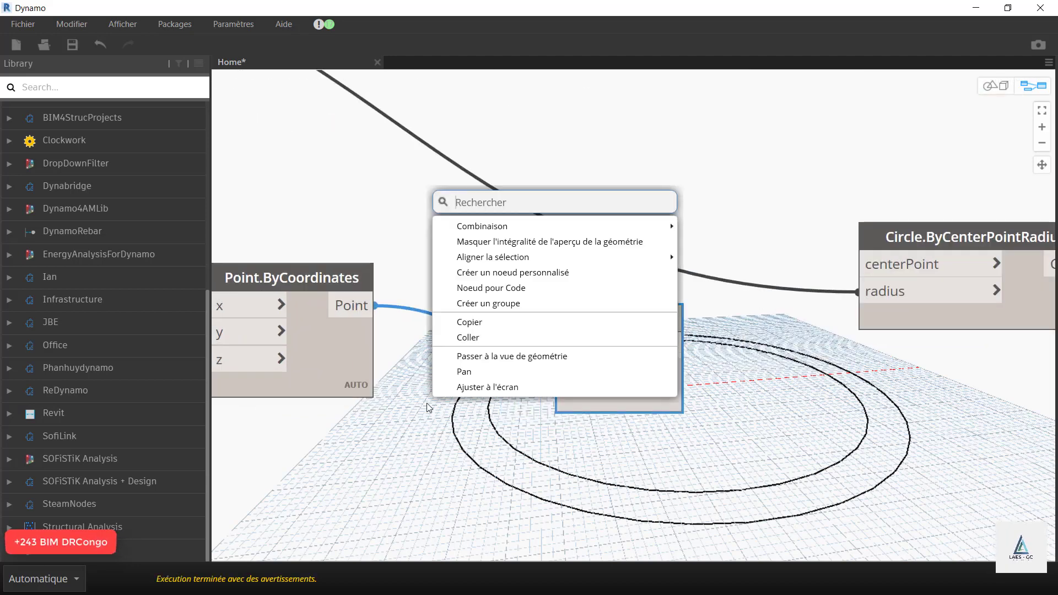
{"action": "type", "text": "ori"}
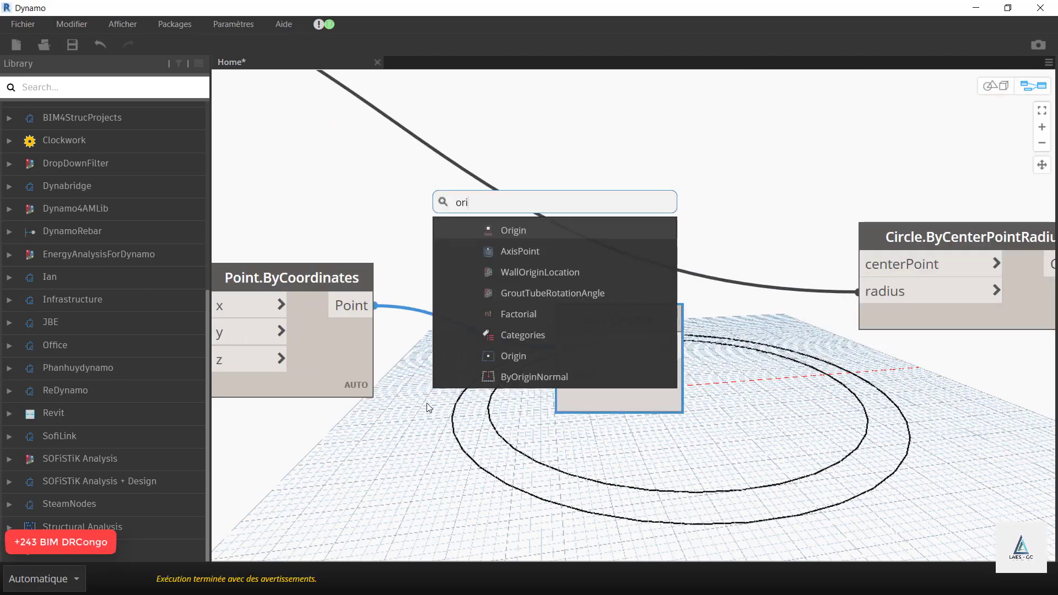
{"action": "left_click", "coordinate": [513, 231]}
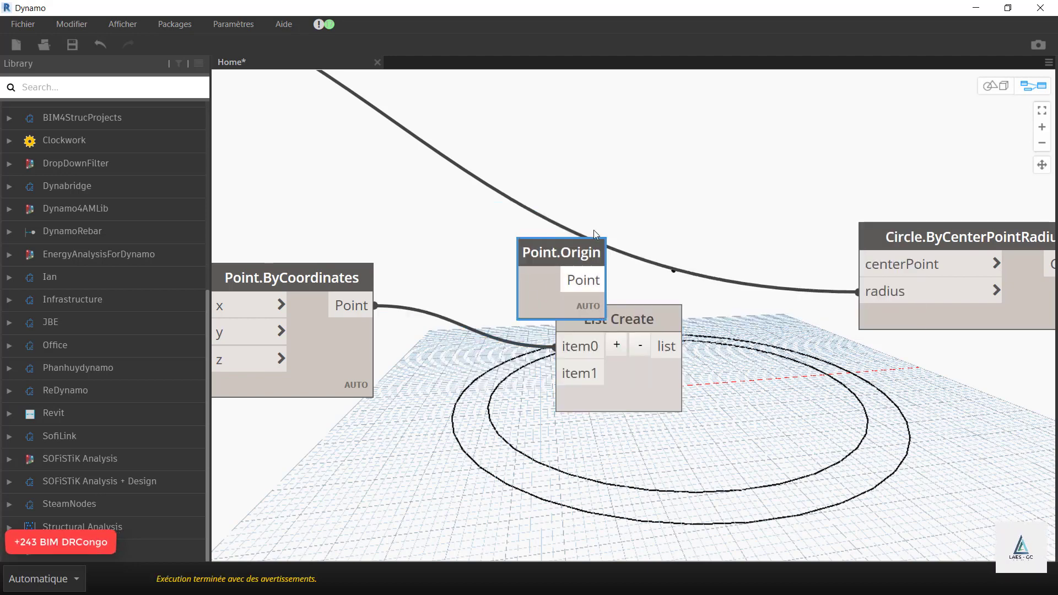
{"action": "left_click_drag", "start_coordinate": [577, 246], "coordinate": [398, 412]}
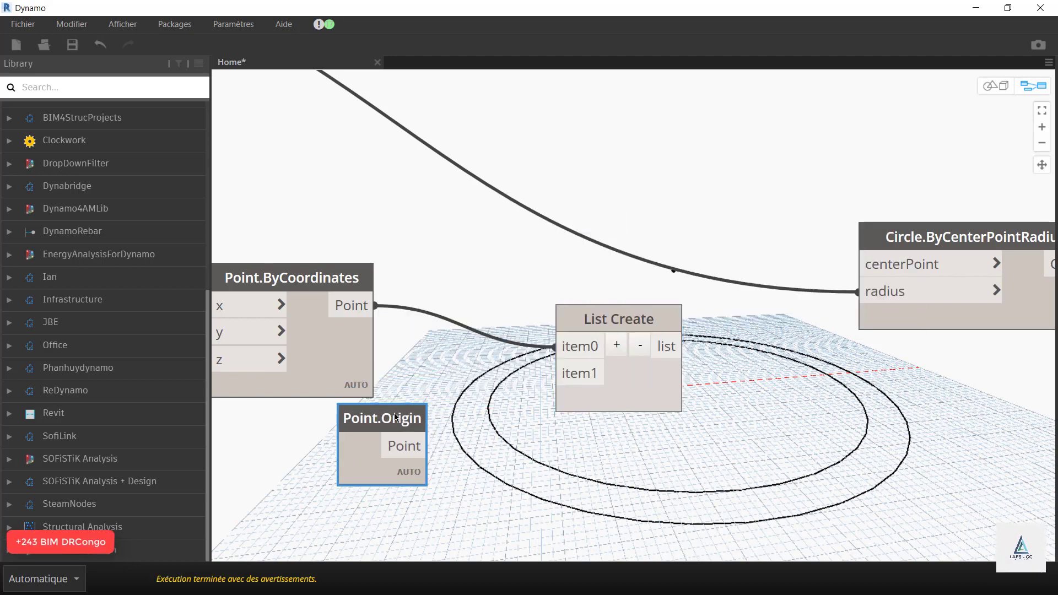
Step: Connect the Point.Origin output to item1 of List Create and move both nodes lower in the graph
{"action": "left_click", "coordinate": [406, 444]}
{"action": "left_click", "coordinate": [559, 373]}
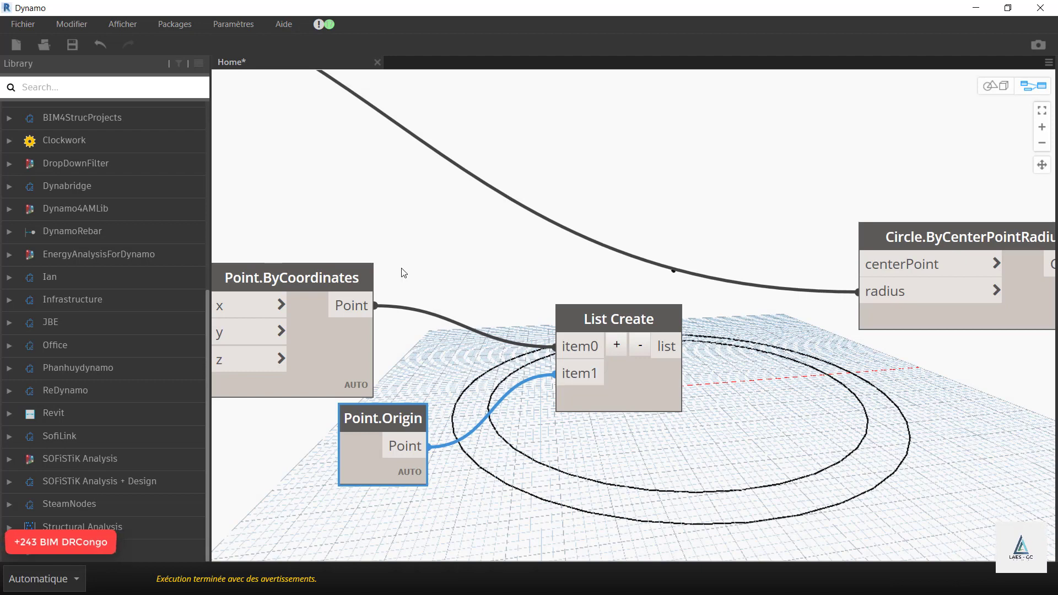
{"action": "scroll", "coordinate": [358, 253], "scroll_direction": "down", "scroll_amount": 5}
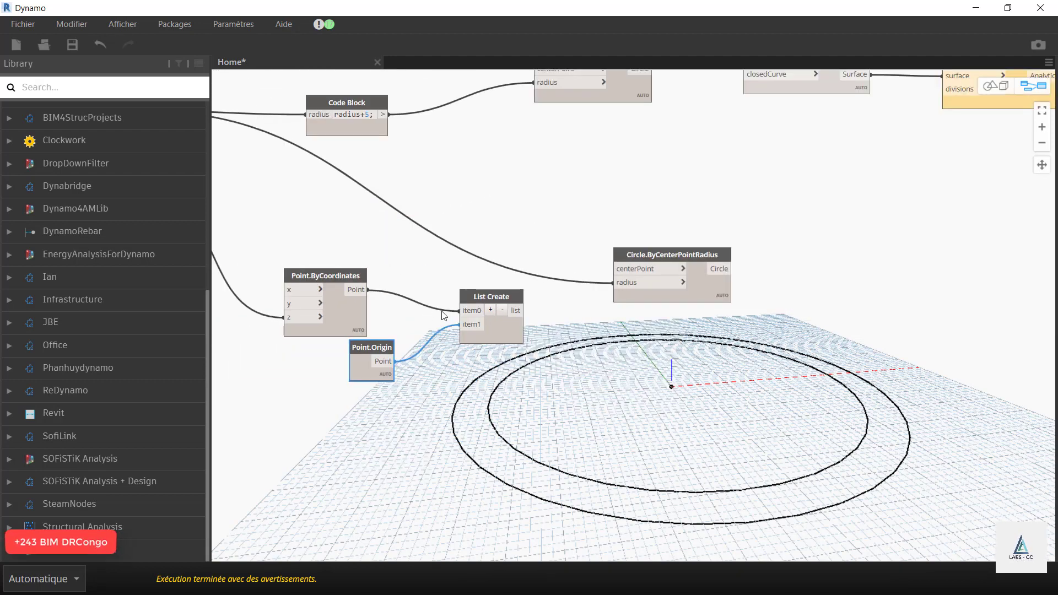
{"action": "mouse_move", "coordinate": [493, 296]}
{"action": "left_mouse_down"}
{"action": "mouse_move", "coordinate": [518, 332]}
{"action": "mouse_move", "coordinate": [508, 288]}
{"action": "left_mouse_up"}
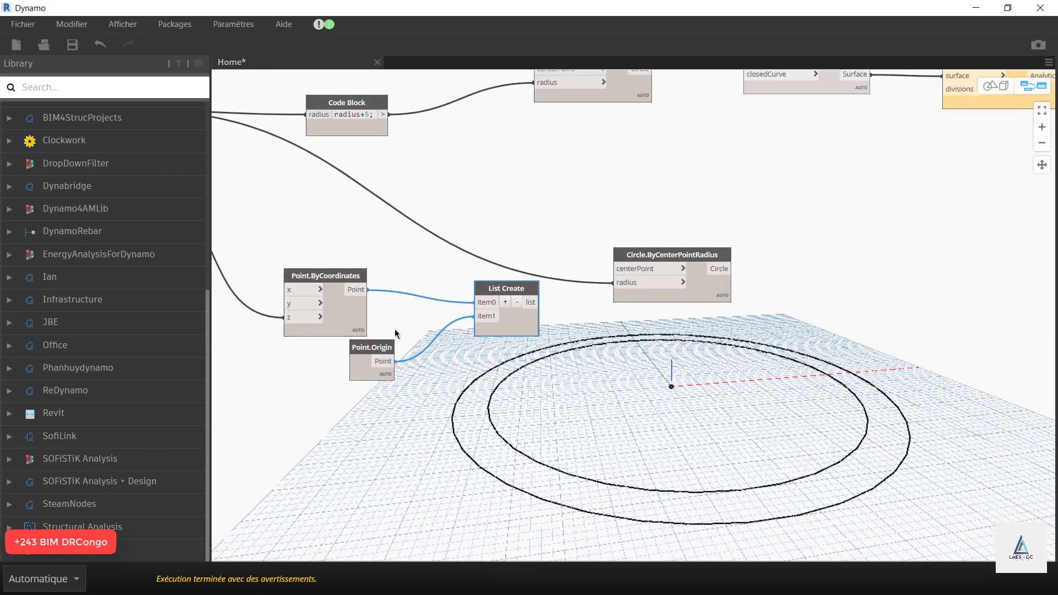
{"action": "left_click_drag", "start_coordinate": [374, 347], "coordinate": [399, 381]}
{"action": "left_click_drag", "start_coordinate": [501, 292], "coordinate": [487, 337]}
{"action": "scroll", "coordinate": [405, 307], "scroll_direction": "down", "scroll_amount": 2}
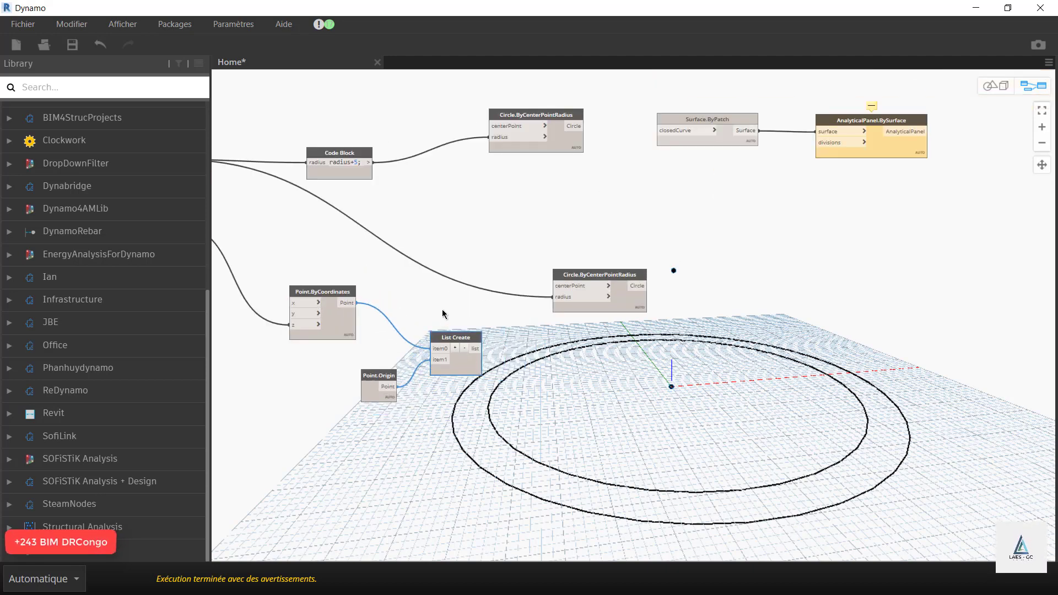
Step: Connect the List Create output to the centerPoint input of the lower Circle.ByCenterPointRadius node
{"action": "scroll", "coordinate": [481, 341], "scroll_direction": "up", "scroll_amount": 2}
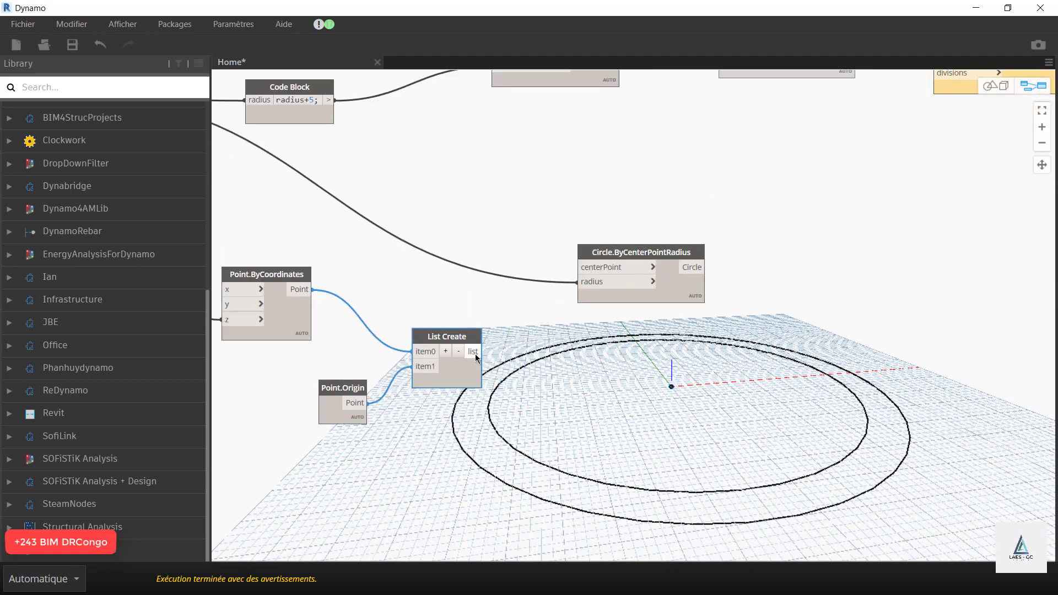
{"action": "left_click_drag", "start_coordinate": [475, 355], "coordinate": [576, 267]}
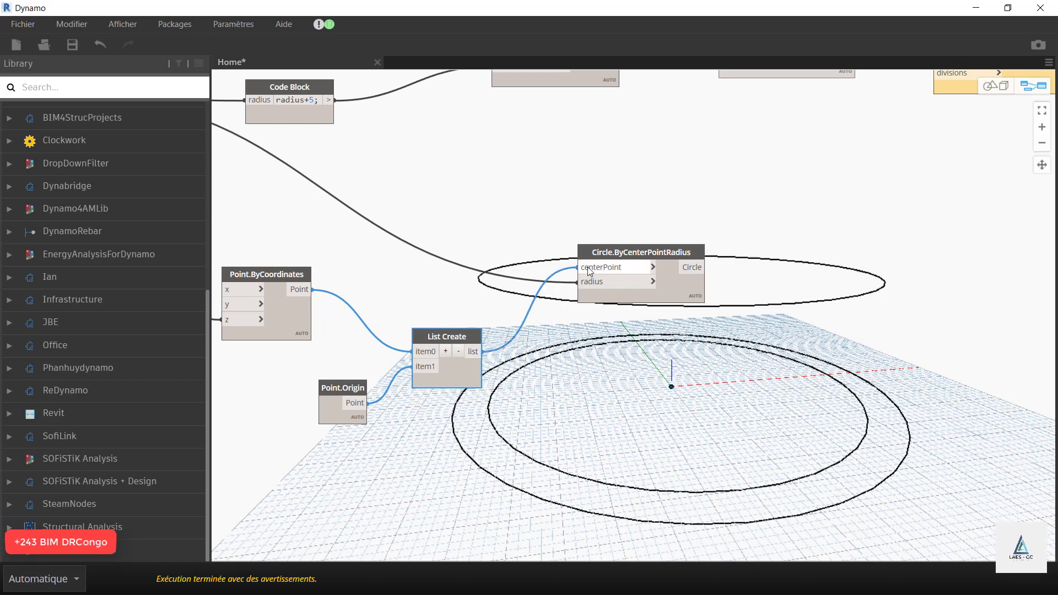
{"action": "scroll", "coordinate": [404, 297], "scroll_direction": "down", "scroll_amount": 2}
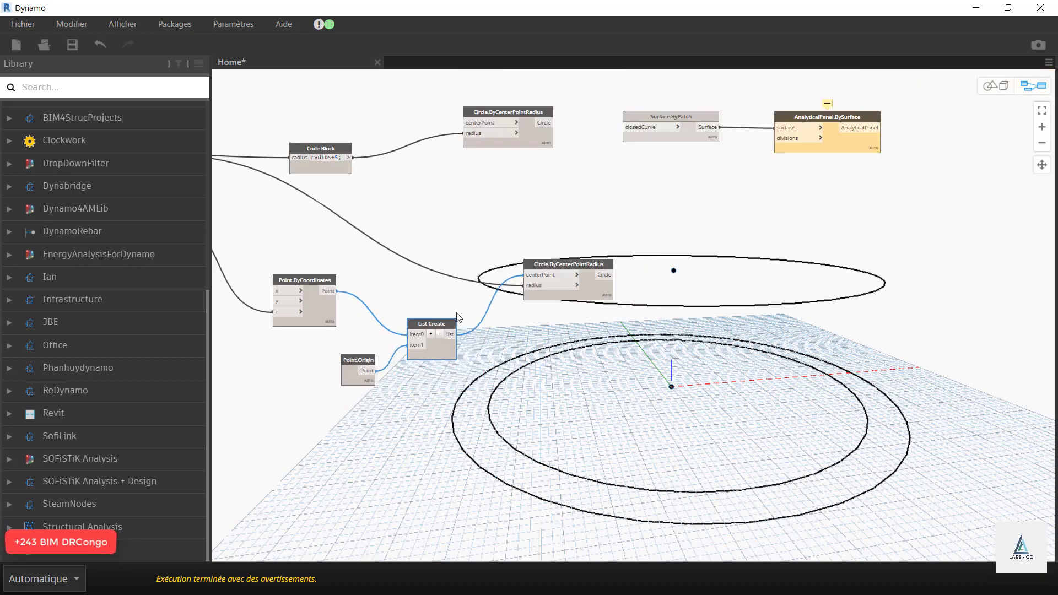
Step: Delete the AnalyticalPanel.BySurface node connected to Surface.ByPatch
{"action": "scroll", "coordinate": [745, 190], "scroll_direction": "up", "scroll_amount": 1}
{"action": "left_click", "coordinate": [817, 113]}
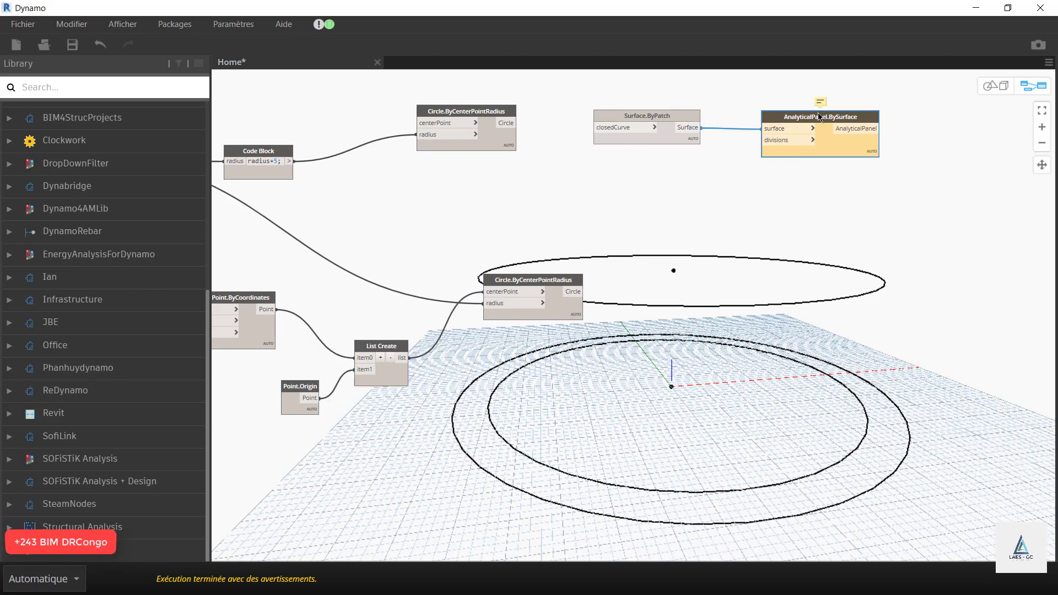
{"action": "key", "text": "Delete"}
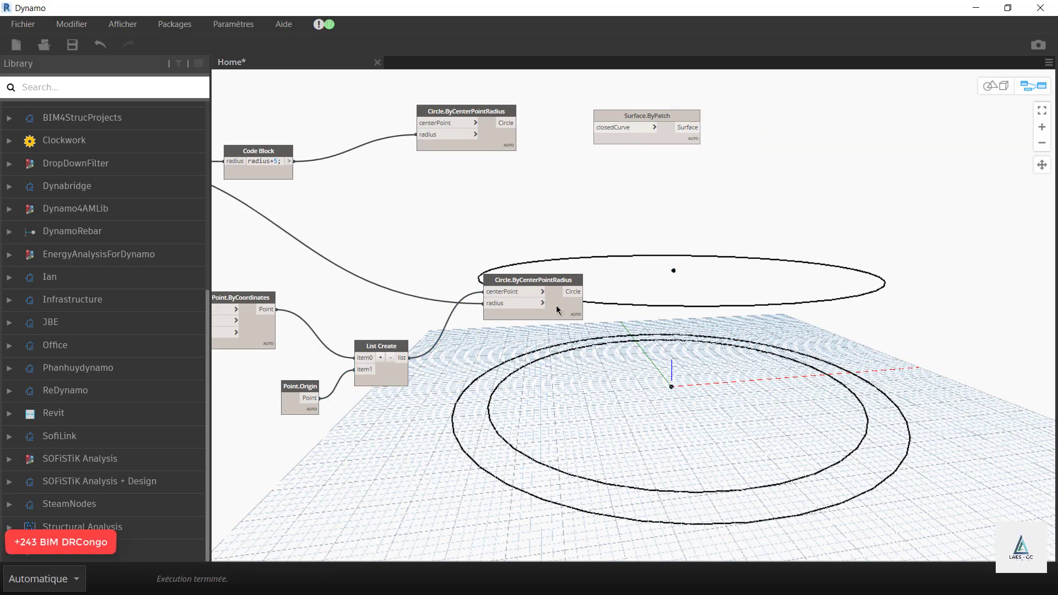
Step: Examine which circles the lower Circle.ByCenterPointRadius node generates by highlighting them in the geometry preview
{"action": "scroll", "coordinate": [562, 322], "scroll_direction": "up", "scroll_amount": 2}
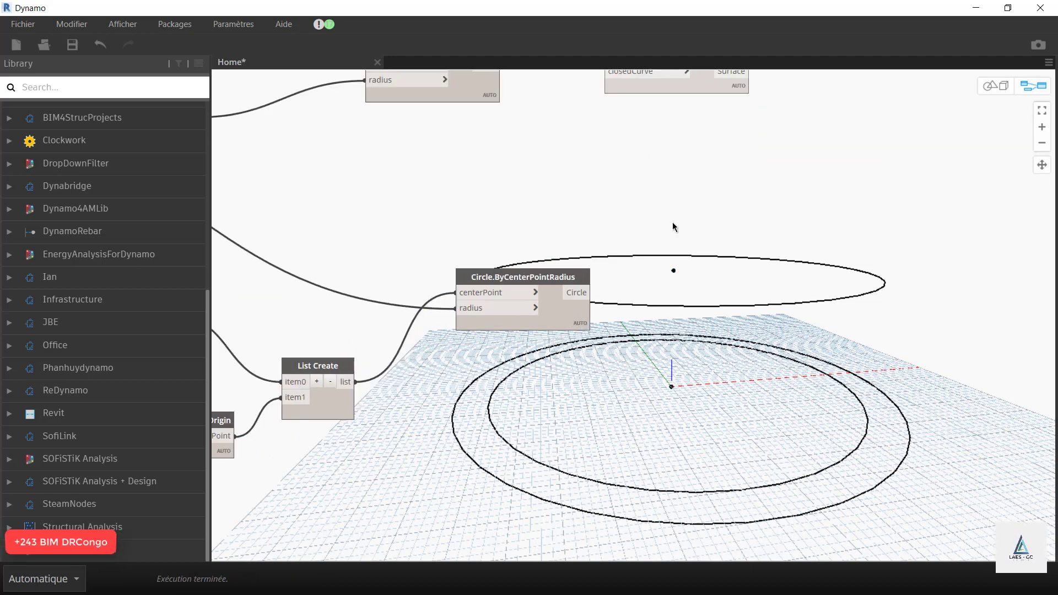
{"action": "scroll", "coordinate": [570, 293], "scroll_direction": "down", "scroll_amount": 2}
{"action": "scroll", "coordinate": [507, 281], "scroll_direction": "up", "scroll_amount": 3}
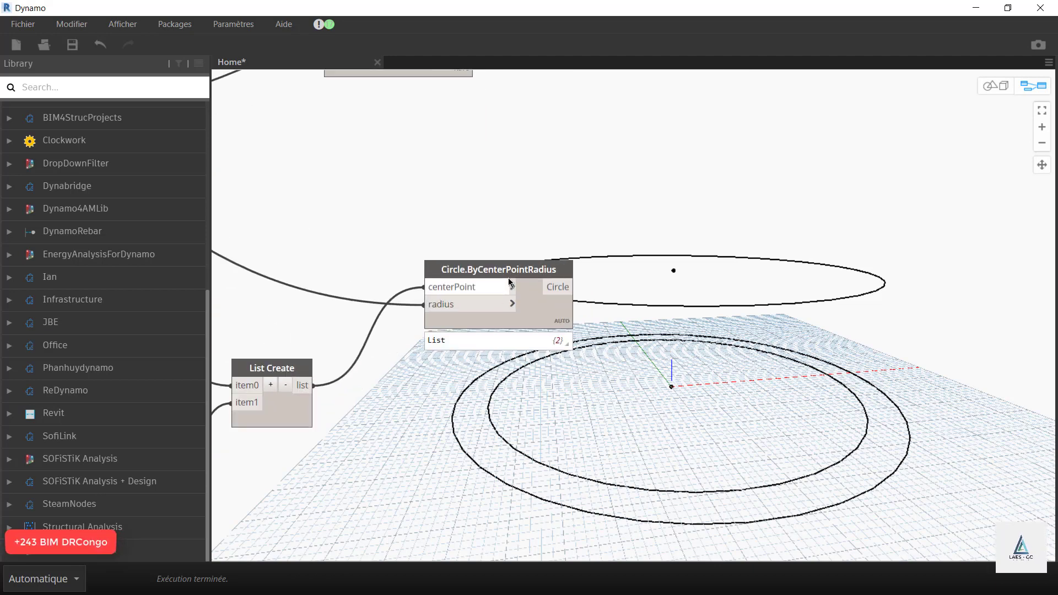
{"action": "left_click", "coordinate": [513, 279]}
{"action": "scroll", "coordinate": [708, 336], "scroll_direction": "up", "scroll_amount": 1}
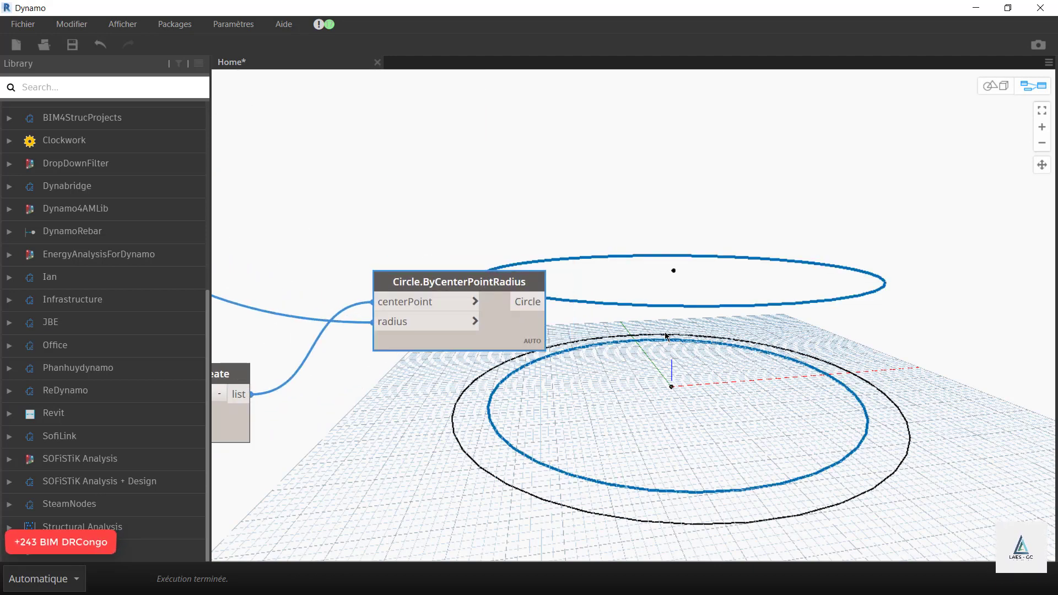
{"action": "left_click", "coordinate": [639, 328]}
Step: Add a Curve.SplitByParameter node with the search "curve.Spli" beside the lower Circle.ByCenterPointRadius node and connect Circle to its curve input
{"action": "right_click", "coordinate": [629, 284]}
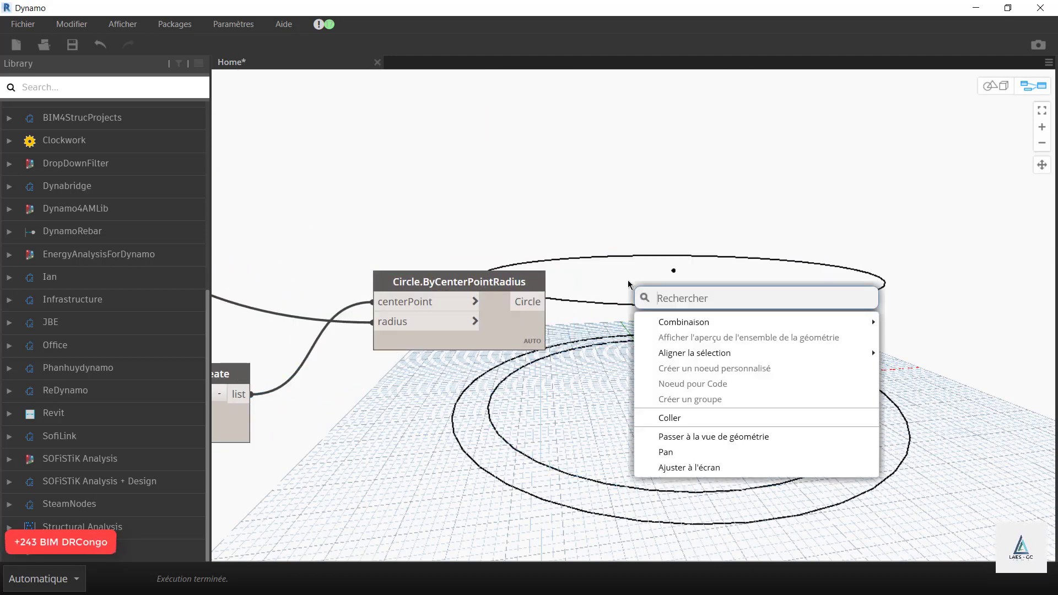
{"action": "type", "text": "cu"}
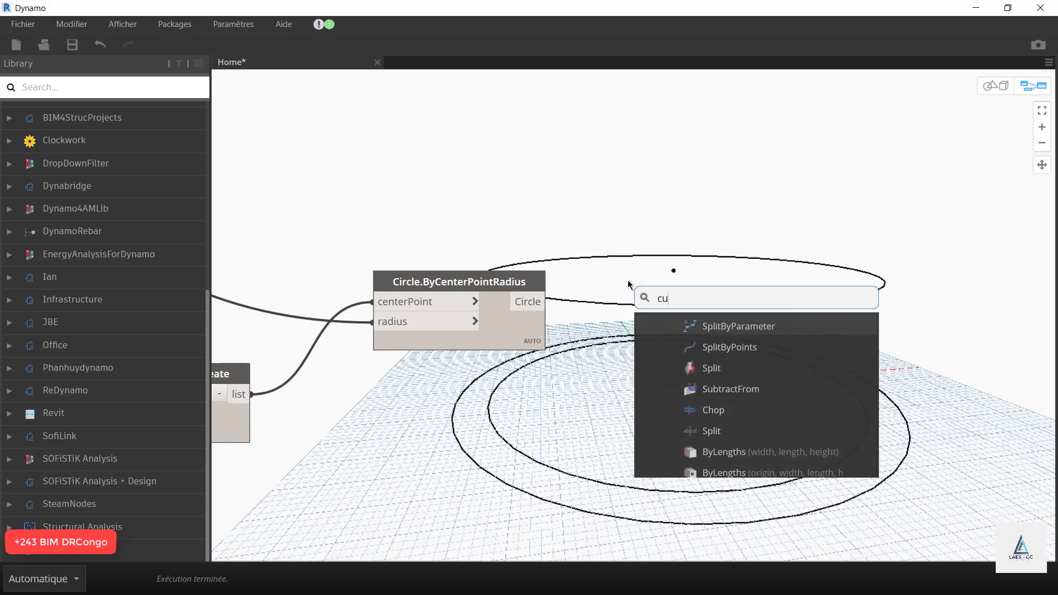
{"action": "type", "text": "rve"}
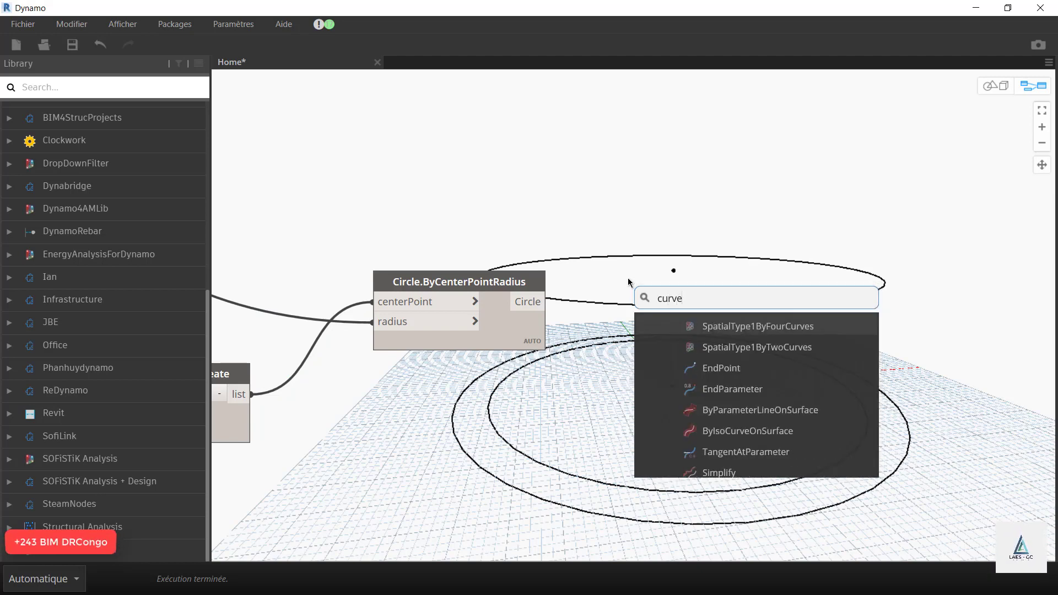
{"action": "type", "text": ".by"}
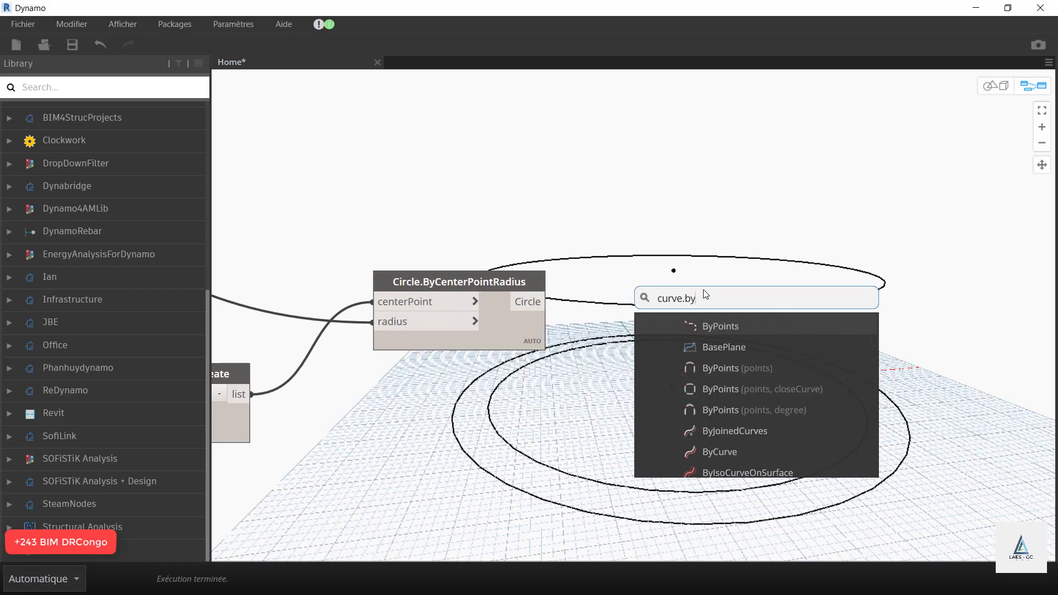
{"action": "key", "text": "BackSpace"}
{"action": "key", "text": "BackSpace"}
{"action": "type", "text": "Spli"}
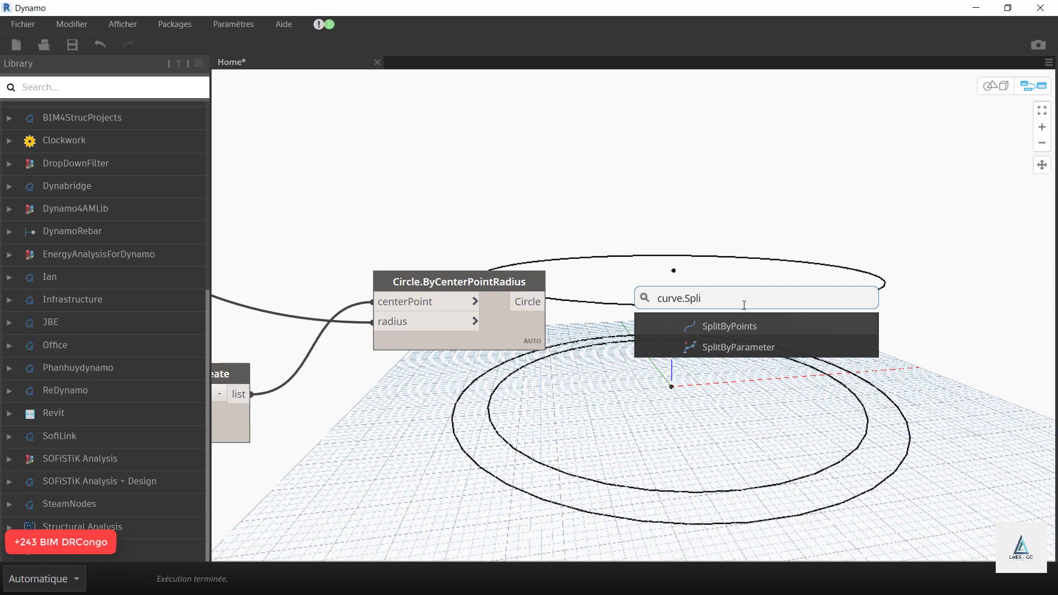
{"action": "left_click", "coordinate": [745, 348]}
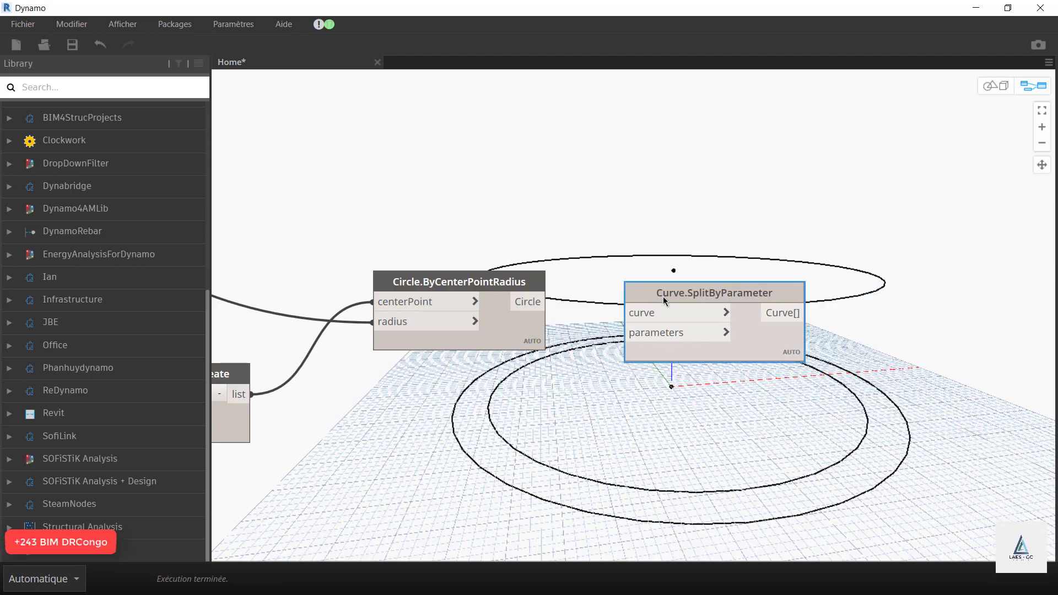
{"action": "left_click_drag", "start_coordinate": [664, 300], "coordinate": [713, 318]}
{"action": "mouse_move", "coordinate": [526, 302]}
{"action": "left_mouse_down"}
{"action": "mouse_move", "coordinate": [655, 309]}
{"action": "mouse_move", "coordinate": [686, 336]}
{"action": "left_mouse_up"}
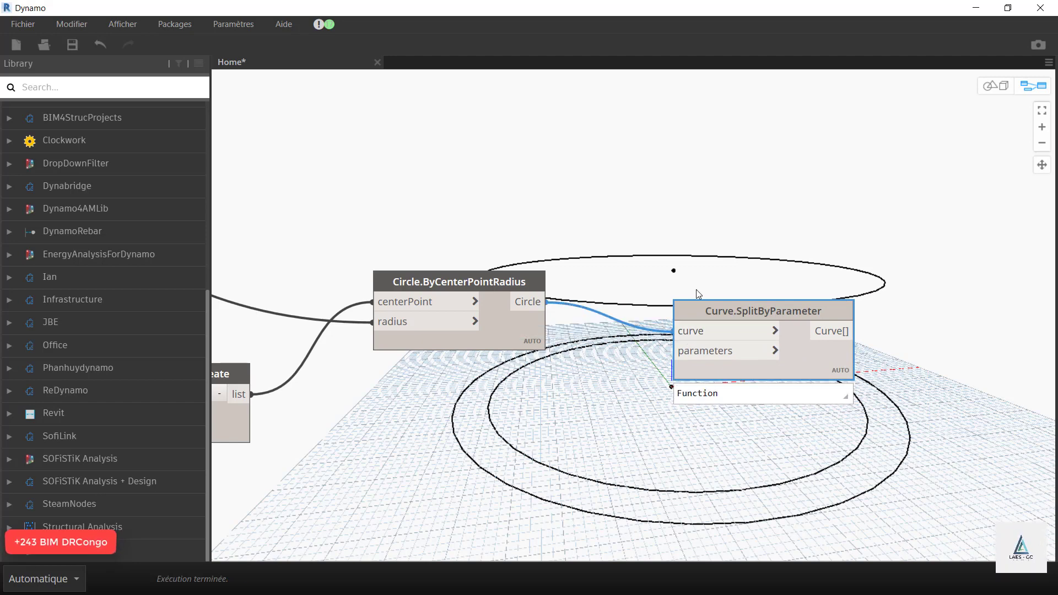
Step: Add a Code Block with the search "cod", place it beneath the lower Circle.ByCenterPointRadius node, and enter 0.5; in it
{"action": "right_click", "coordinate": [547, 405]}
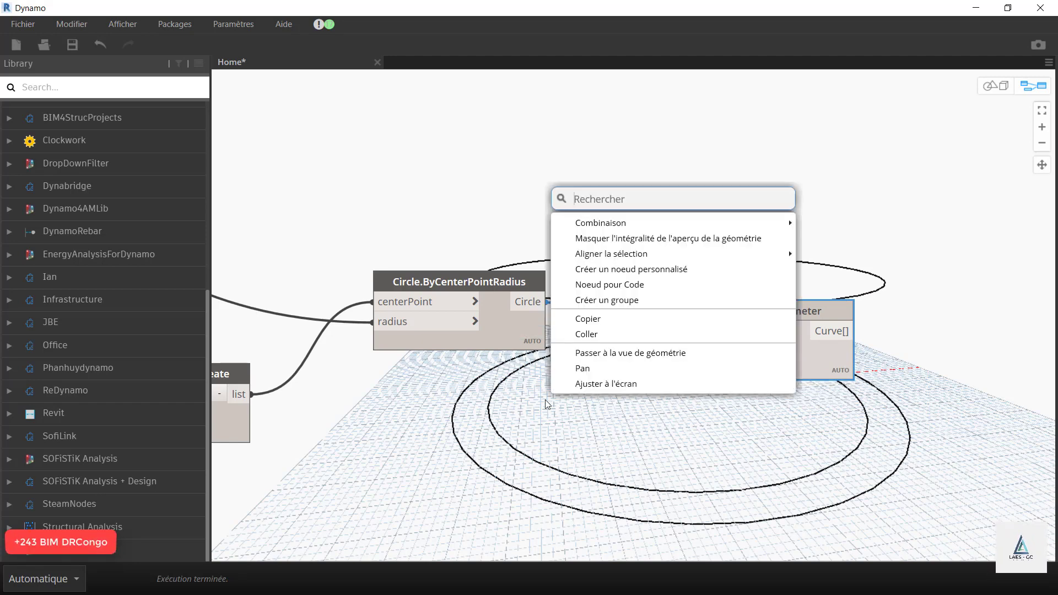
{"action": "type", "text": "cod"}
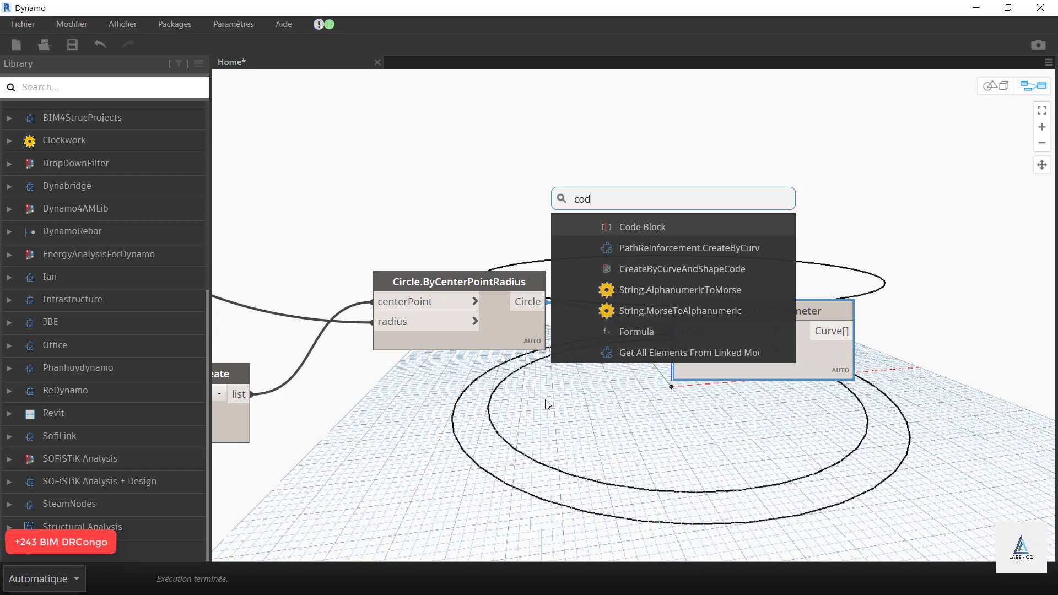
{"action": "left_click", "coordinate": [638, 226]}
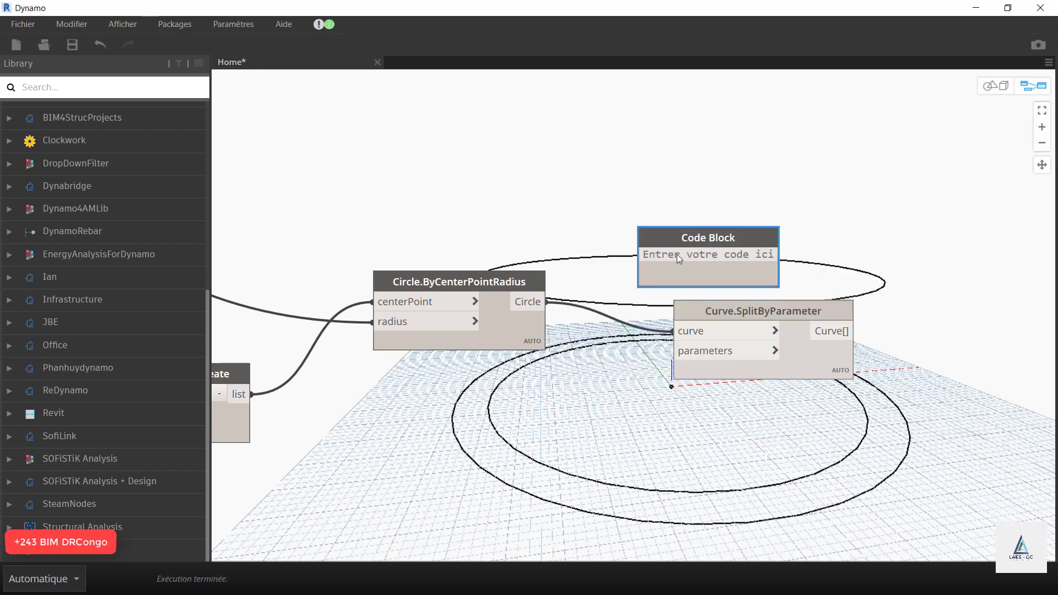
{"action": "left_click_drag", "start_coordinate": [678, 258], "coordinate": [510, 434]}
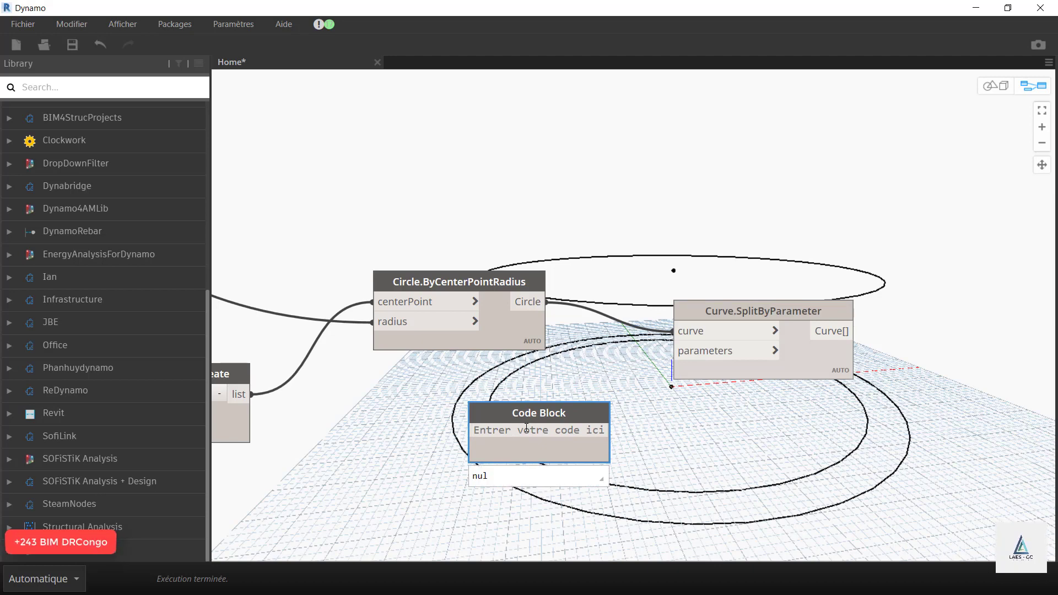
{"action": "left_click", "coordinate": [526, 428]}
{"action": "type", "text": "0.5;"}
{"action": "left_click", "coordinate": [624, 402]}
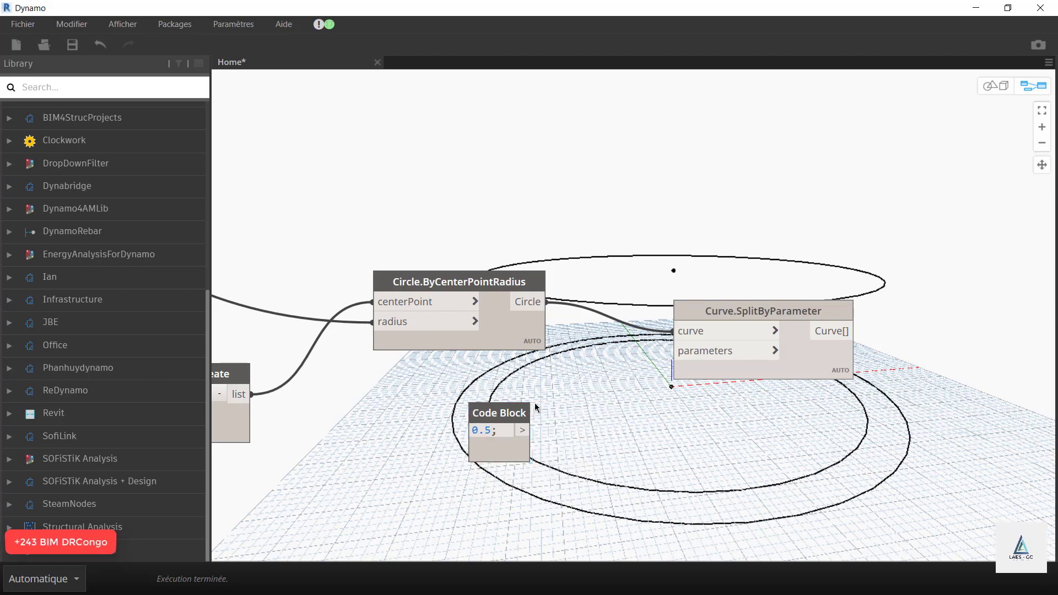
Step: Connect the 0.5 Code Block output to the parameters input of Curve.SplitByParameter
{"action": "left_click", "coordinate": [527, 435]}
{"action": "left_click_drag", "start_coordinate": [523, 431], "coordinate": [673, 351]}
{"action": "scroll", "coordinate": [521, 210], "scroll_direction": "down", "scroll_amount": 5}
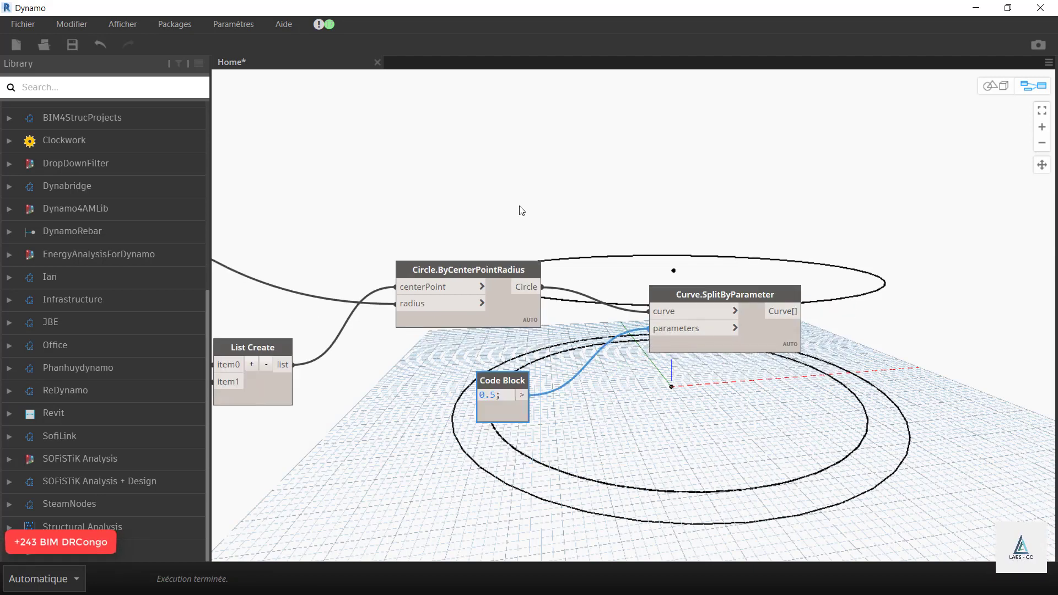
Step: Move the lower Circle.ByCenterPointRadius node slightly down and Surface.ByPatch slightly up
{"action": "scroll", "coordinate": [555, 321], "scroll_direction": "up", "scroll_amount": 2}
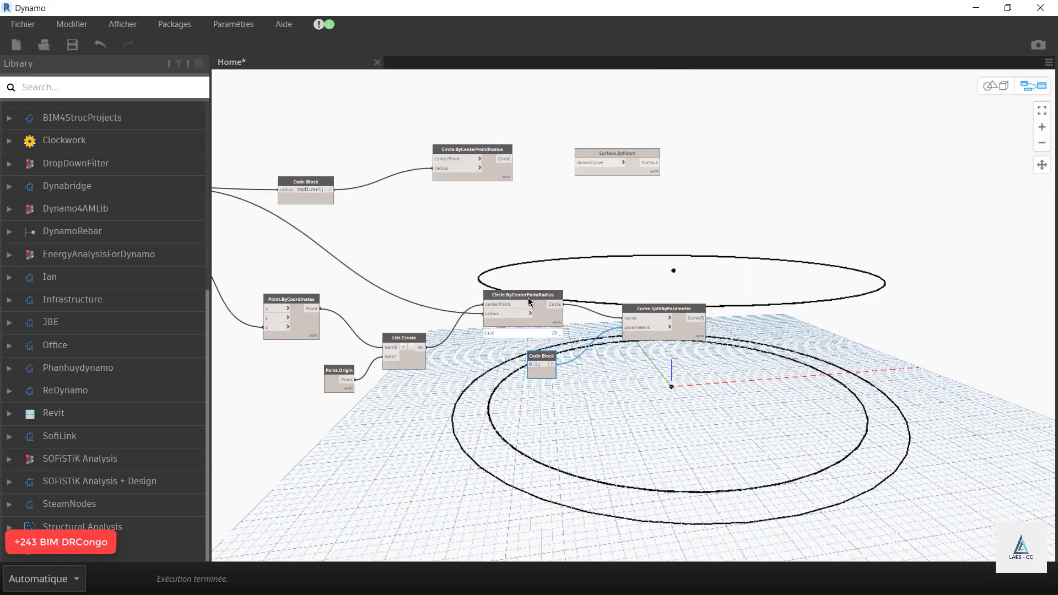
{"action": "left_click", "coordinate": [523, 306]}
{"action": "left_click_drag", "start_coordinate": [613, 148], "coordinate": [623, 135]}
{"action": "scroll", "coordinate": [616, 302], "scroll_direction": "up", "scroll_amount": 1}
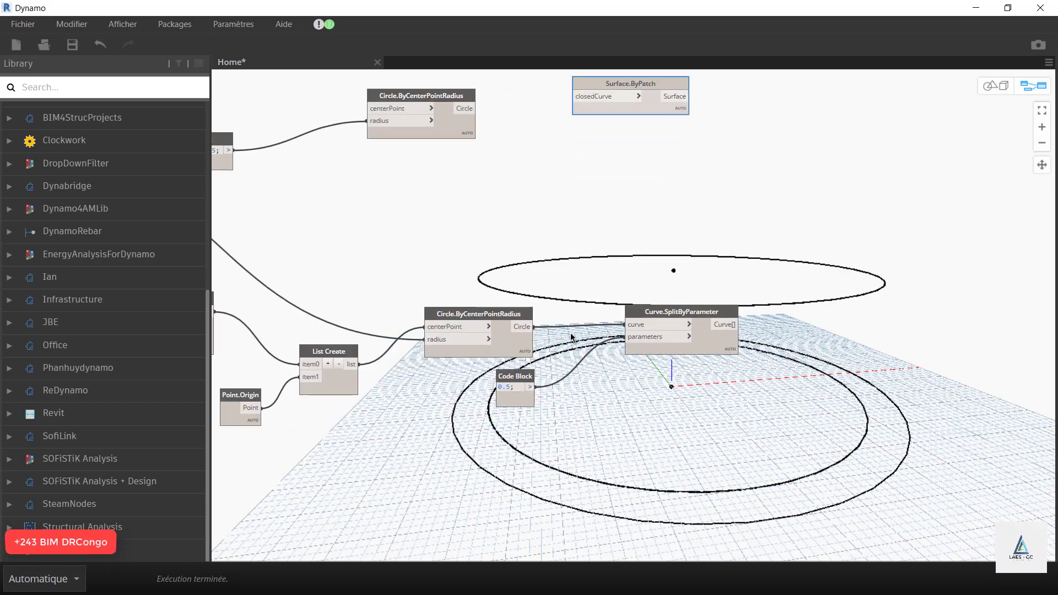
Step: Line up Curve.SplitByParameter with the lower Circle.ByCenterPointRadius node and move the 0.5 Code Block slightly down
{"action": "scroll", "coordinate": [570, 333], "scroll_direction": "up", "scroll_amount": 1}
{"action": "scroll", "coordinate": [480, 394], "scroll_direction": "down", "scroll_amount": 1}
{"action": "scroll", "coordinate": [590, 334], "scroll_direction": "up", "scroll_amount": 1}
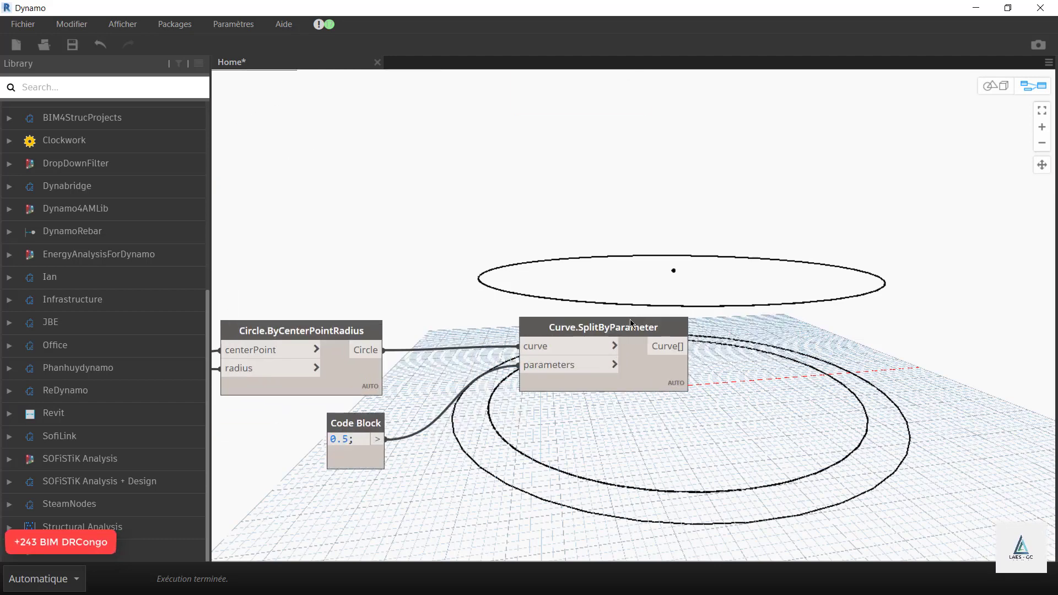
{"action": "left_click", "coordinate": [587, 335]}
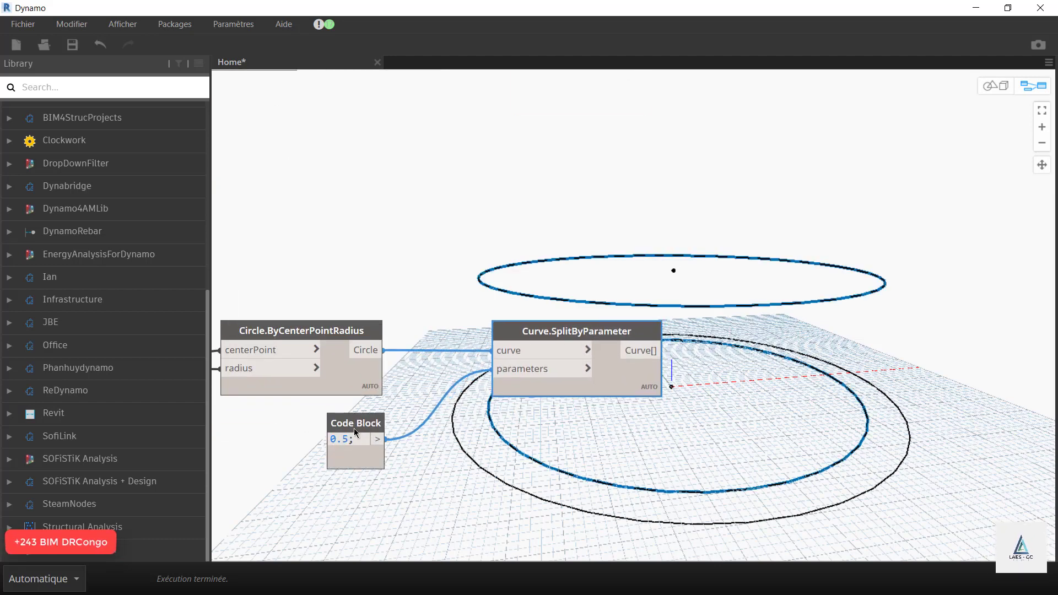
{"action": "left_click_drag", "start_coordinate": [354, 428], "coordinate": [359, 450]}
{"action": "scroll", "coordinate": [468, 452], "scroll_direction": "down", "scroll_amount": 2}
{"action": "scroll", "coordinate": [553, 229], "scroll_direction": "up", "scroll_amount": 2}
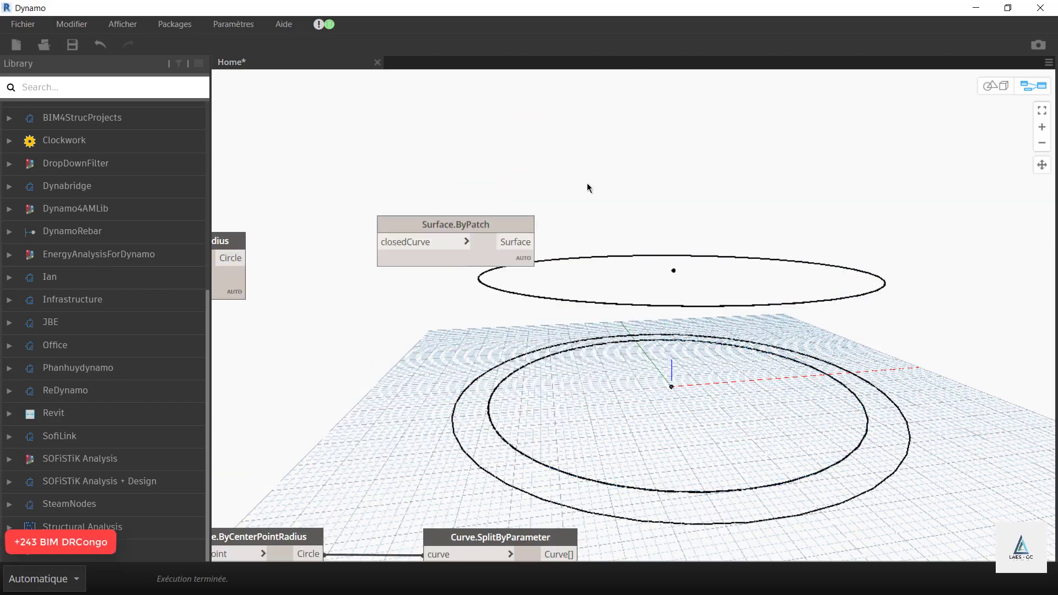
Step: Add a List.Transpose node with the search "transpo" beside Curve.SplitByParameter and connect the Curve[] output to its lists input
{"action": "scroll", "coordinate": [572, 196], "scroll_direction": "down", "scroll_amount": 1}
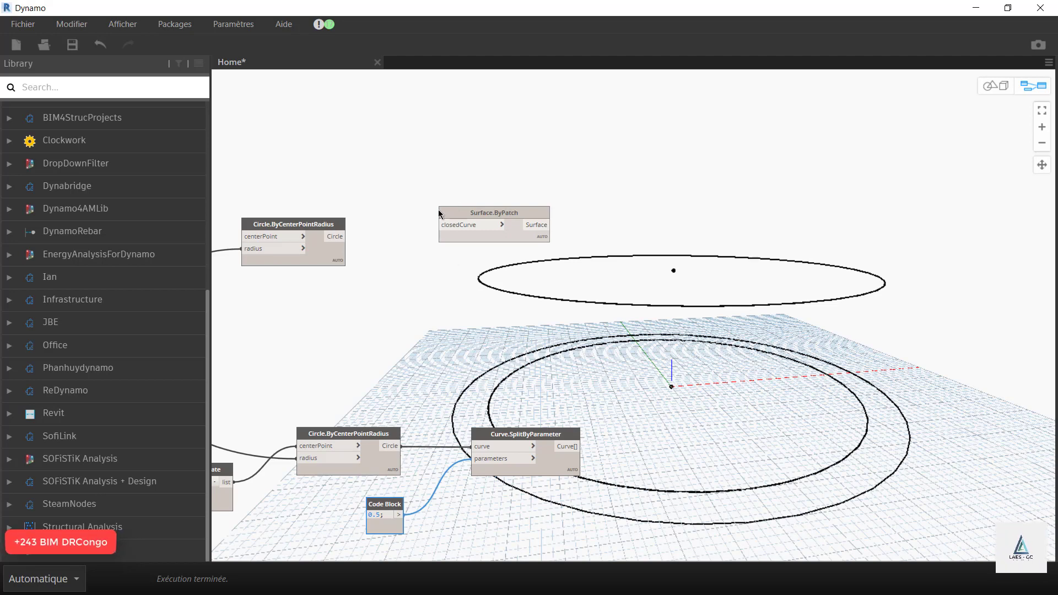
{"action": "scroll", "coordinate": [442, 208], "scroll_direction": "down", "scroll_amount": 2}
{"action": "scroll", "coordinate": [545, 264], "scroll_direction": "up", "scroll_amount": 2}
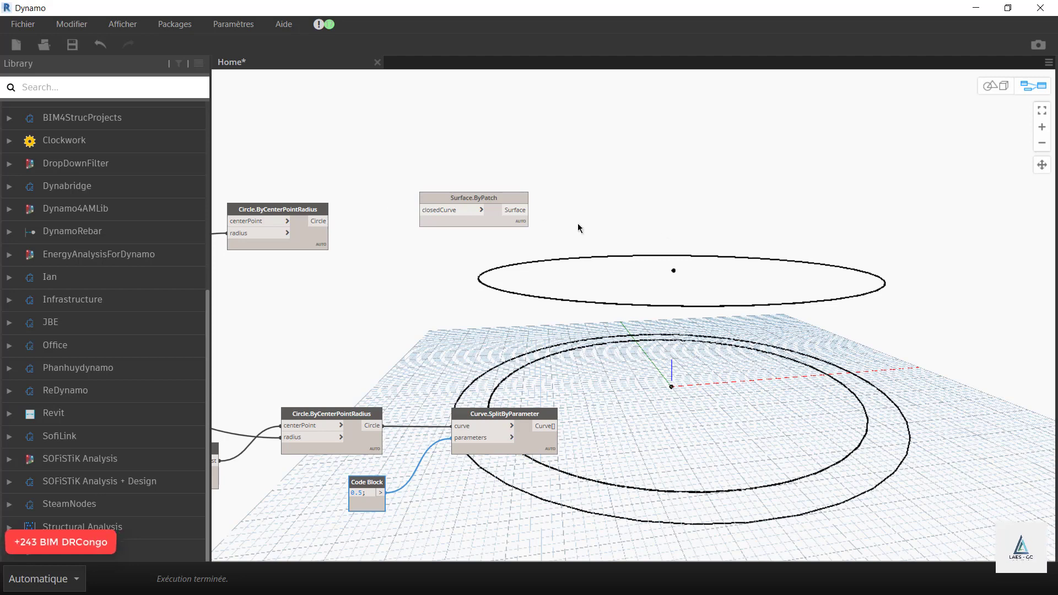
{"action": "scroll", "coordinate": [669, 497], "scroll_direction": "up", "scroll_amount": 2}
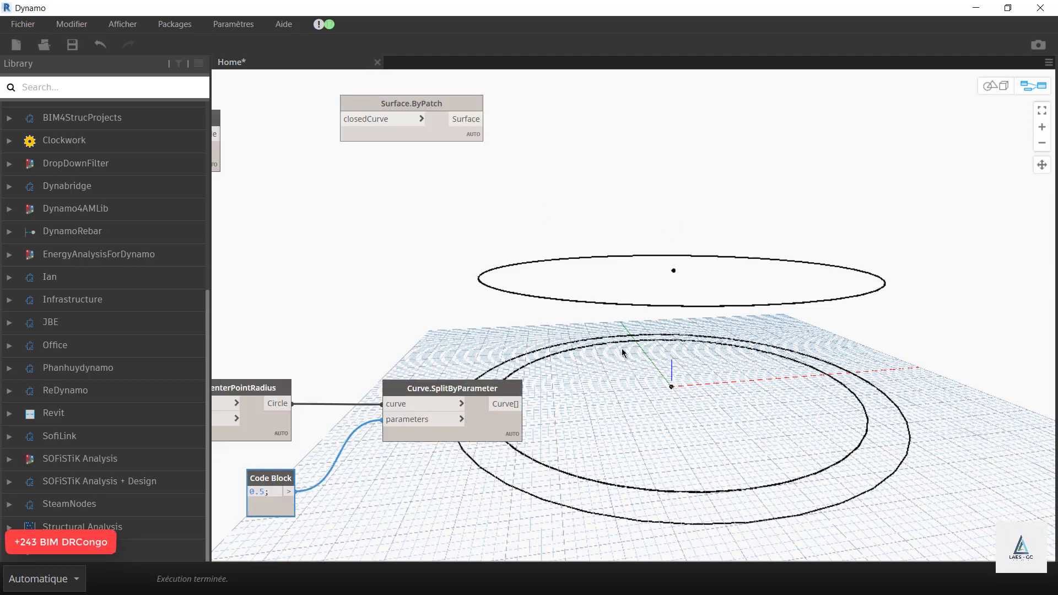
{"action": "scroll", "coordinate": [426, 445], "scroll_direction": "up", "scroll_amount": 3}
{"action": "scroll", "coordinate": [367, 350], "scroll_direction": "down", "scroll_amount": 4}
{"action": "scroll", "coordinate": [520, 406], "scroll_direction": "up", "scroll_amount": 4}
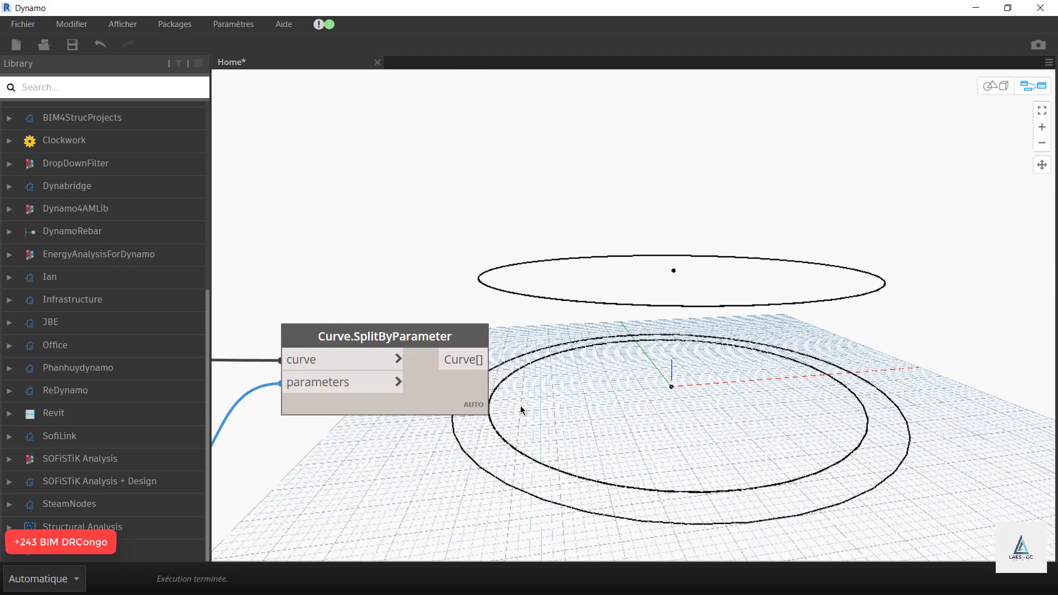
{"action": "right_click", "coordinate": [581, 326]}
{"action": "type", "text": "transpo"}
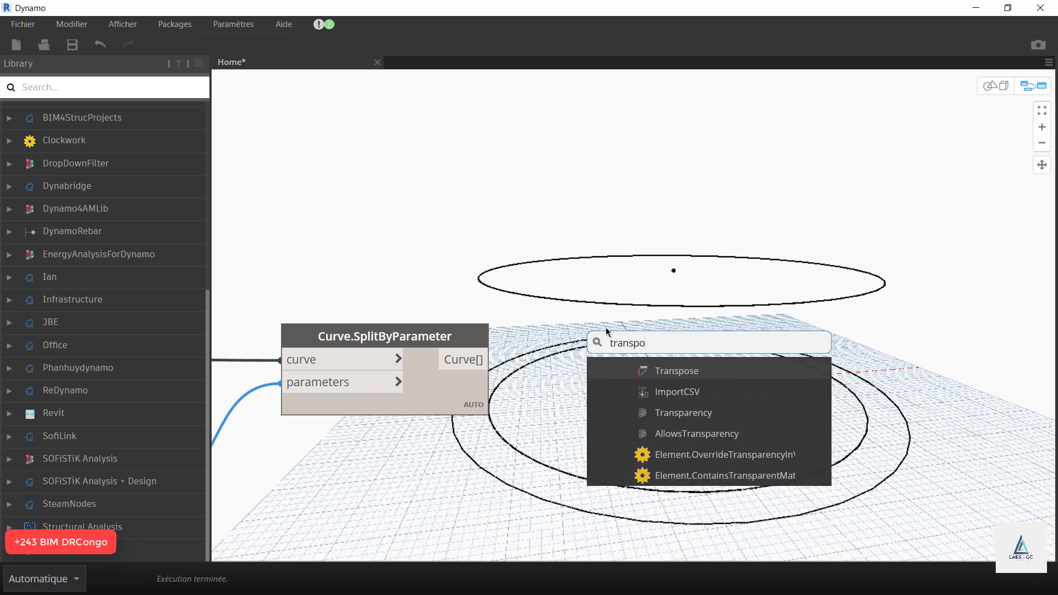
{"action": "left_click", "coordinate": [700, 376]}
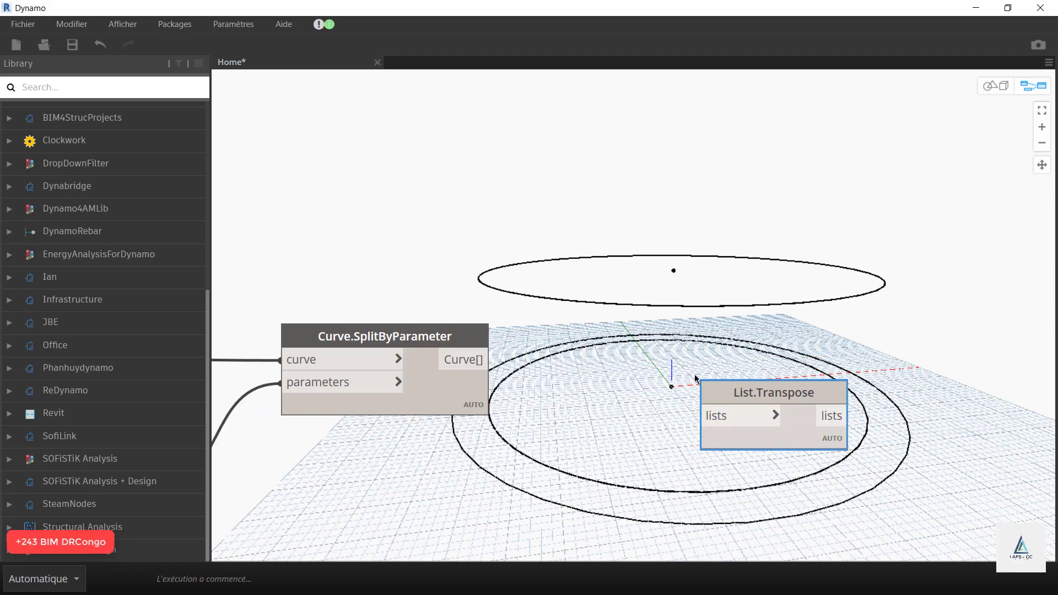
{"action": "left_click", "coordinate": [474, 360]}
{"action": "left_click", "coordinate": [586, 369]}
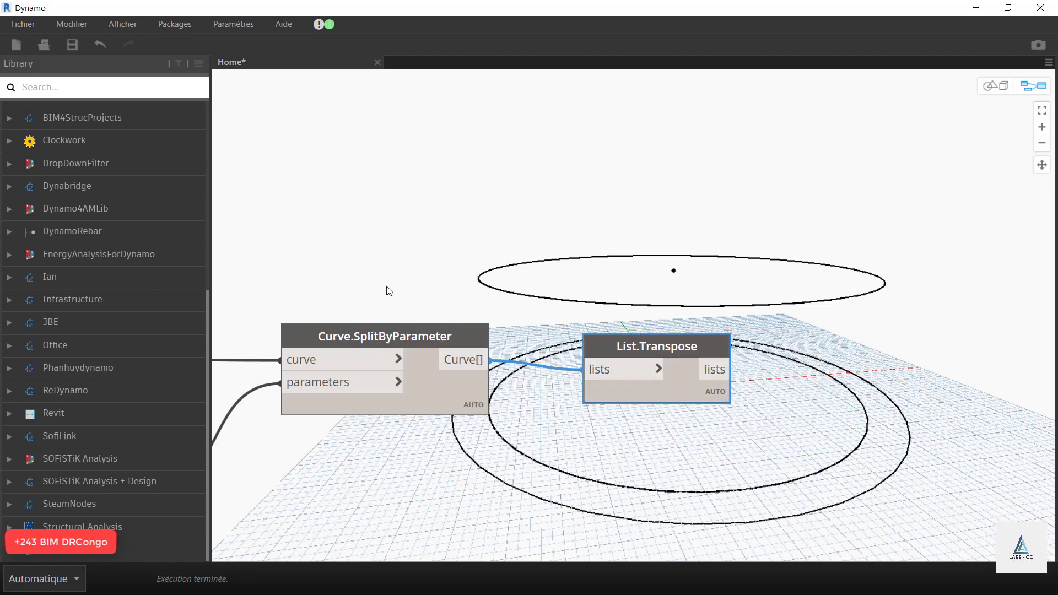
Step: Add a Surface.ByLoft (crossSections) node with the search "Surface.By"
{"action": "scroll", "coordinate": [392, 287], "scroll_direction": "down", "scroll_amount": 4}
{"action": "scroll", "coordinate": [526, 361], "scroll_direction": "up", "scroll_amount": 4}
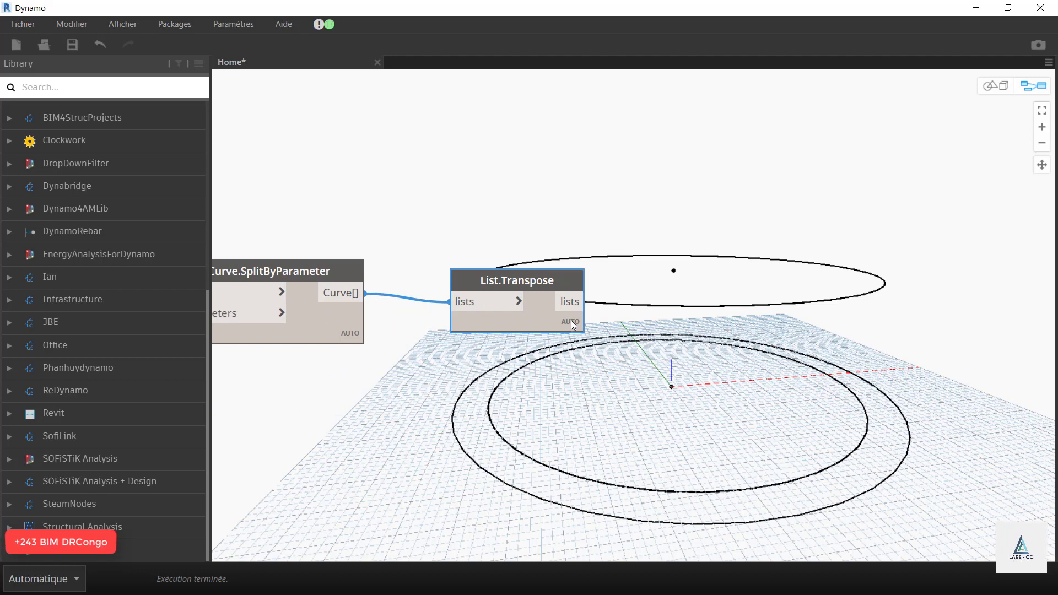
{"action": "mouse_move", "coordinate": [562, 352]}
{"action": "scroll", "coordinate": [407, 275], "scroll_direction": "down", "scroll_amount": 8}
{"action": "scroll", "coordinate": [480, 325], "scroll_direction": "up", "scroll_amount": 3}
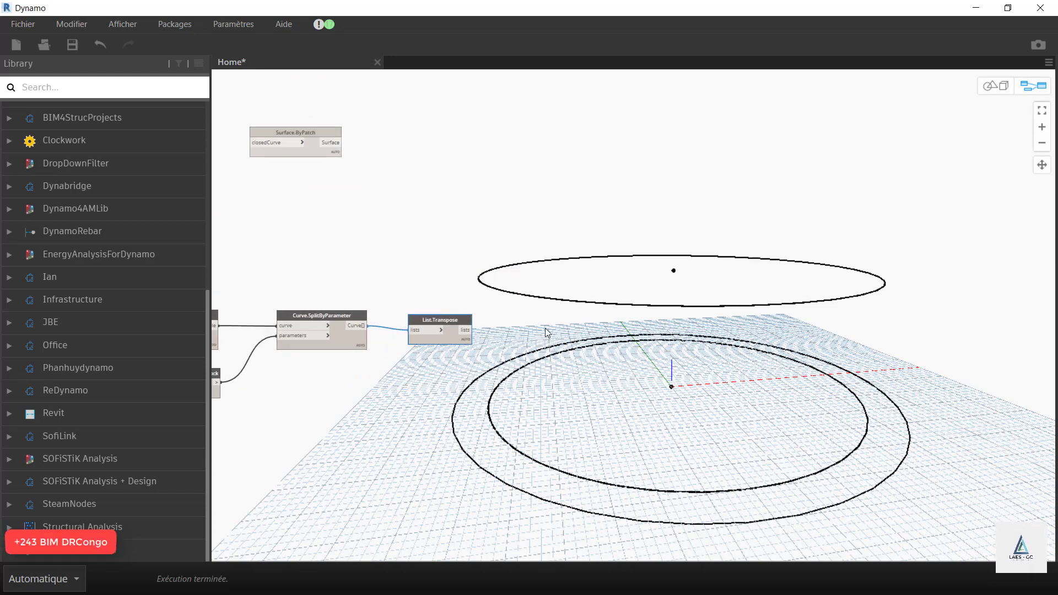
{"action": "right_click", "coordinate": [547, 332]}
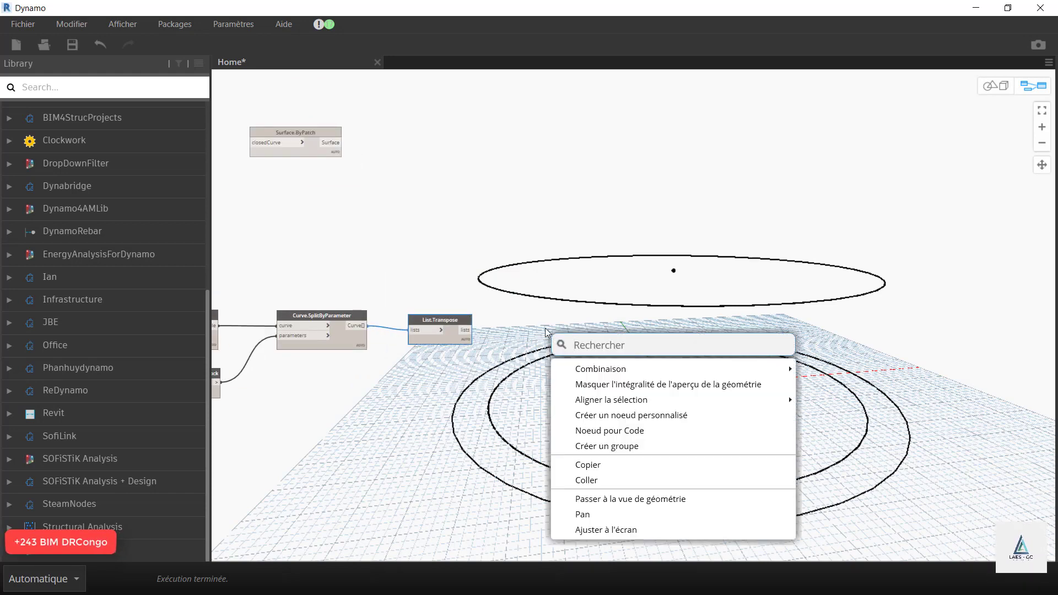
{"action": "type", "text": "Surafce"}
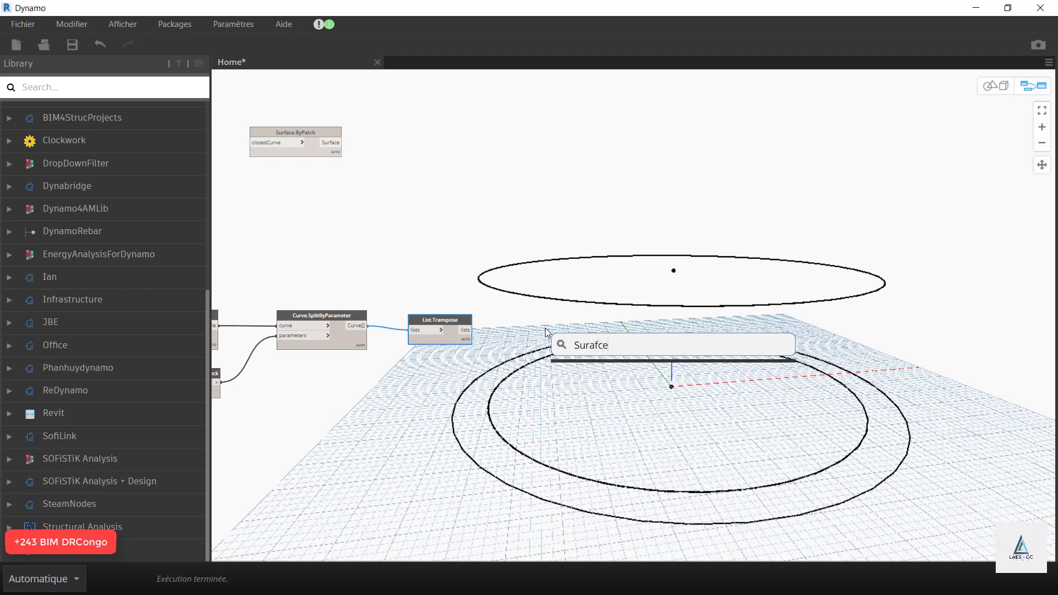
{"action": "key", "text": "BackSpace"}
{"action": "key", "text": "BackSpace"}
{"action": "key", "text": "BackSpace"}
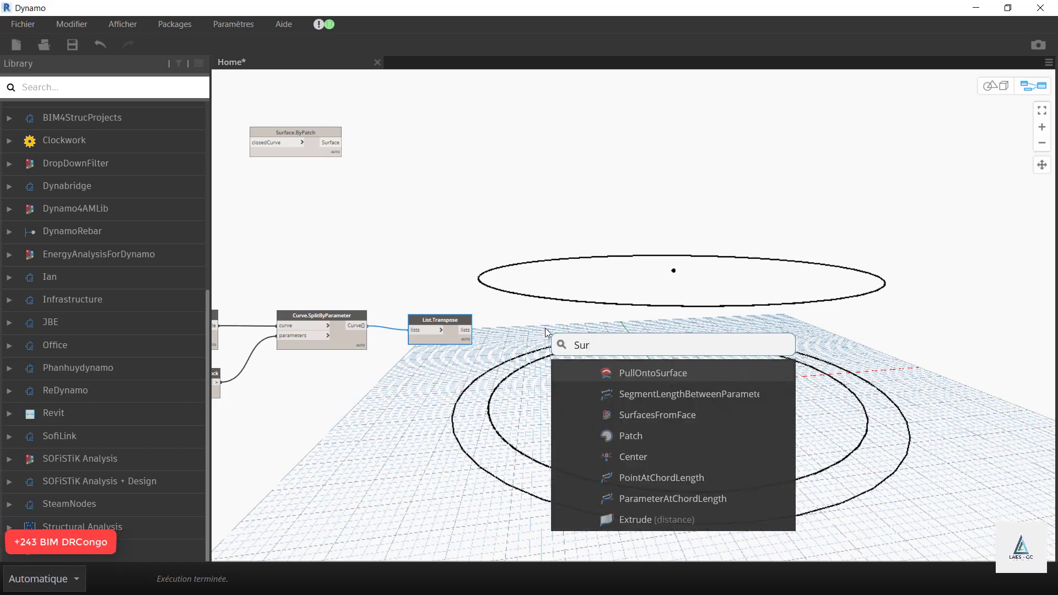
{"action": "type", "text": "face"}
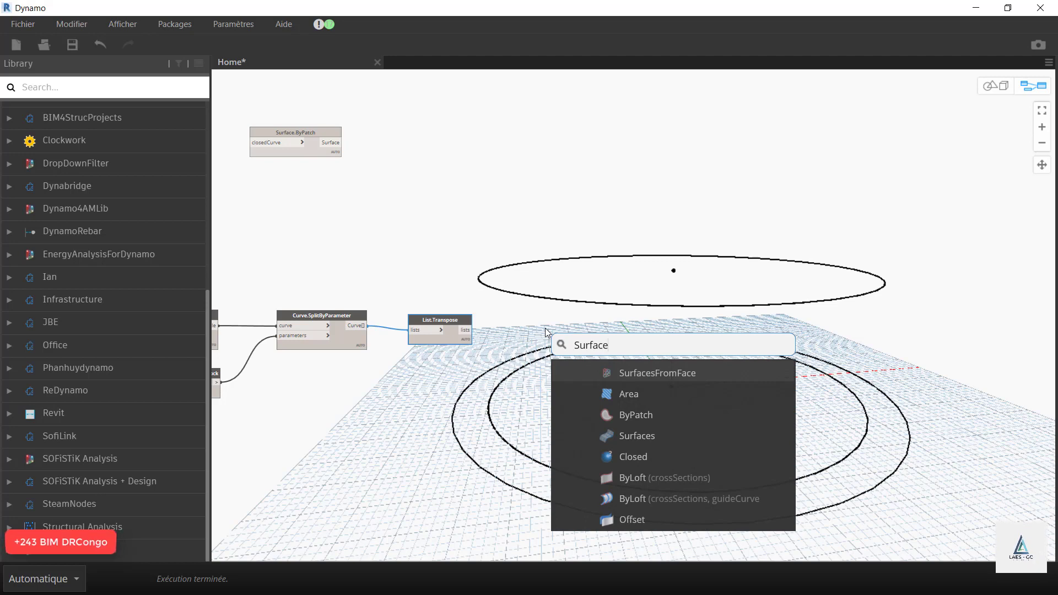
{"action": "type", "text": ".By"}
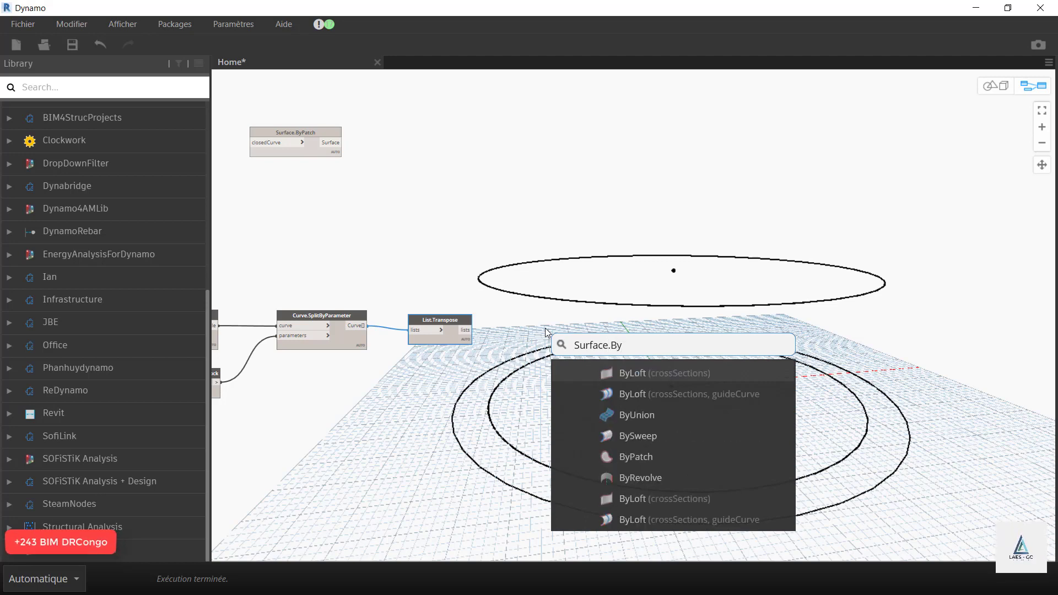
{"action": "left_click", "coordinate": [647, 375]}
Step: Place Surface.ByLoft to the right of List.Transpose and connect the lists output to its crossSections input
{"action": "left_click_drag", "start_coordinate": [711, 386], "coordinate": [622, 323]}
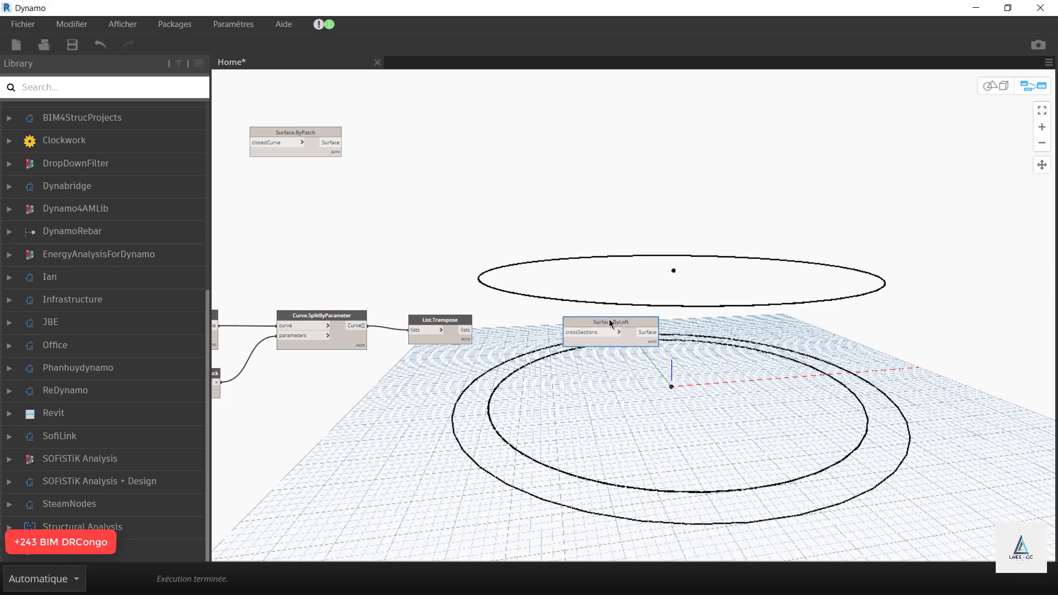
{"action": "scroll", "coordinate": [612, 321], "scroll_direction": "up", "scroll_amount": 3}
{"action": "left_click_drag", "start_coordinate": [397, 339], "coordinate": [580, 336]}
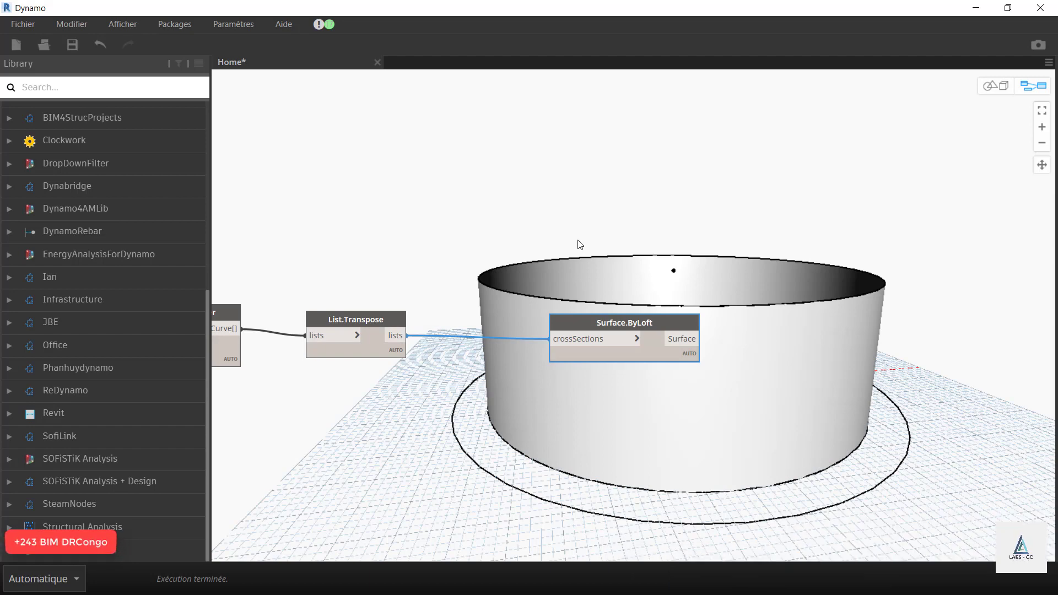
Step: Uncover the Revit 3D view beside the Dynamo window, examine the tank's geometry preview there, and return to the maximized graph
{"action": "left_click", "coordinate": [1008, 8]}
{"action": "scroll", "coordinate": [604, 400], "scroll_direction": "down", "scroll_amount": 3}
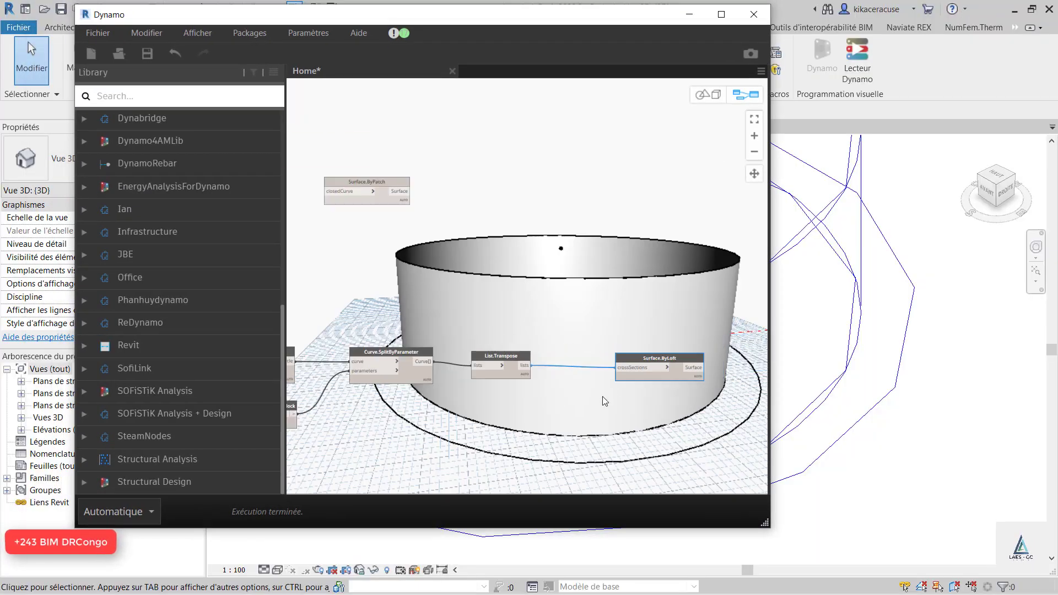
{"action": "scroll", "coordinate": [605, 401], "scroll_direction": "down", "scroll_amount": 2}
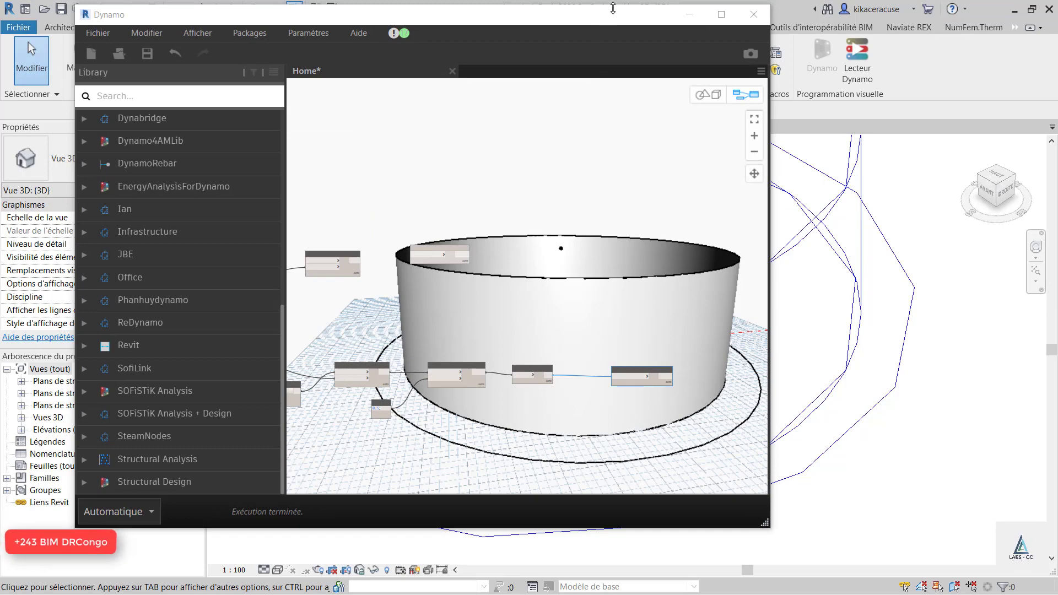
{"action": "left_click_drag", "start_coordinate": [612, 10], "coordinate": [479, 30]}
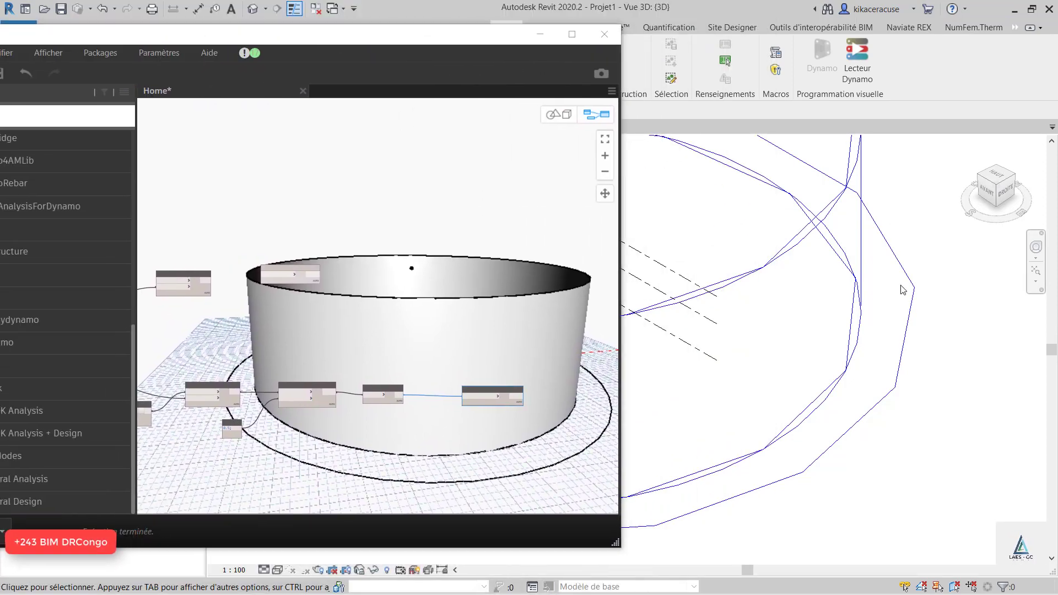
{"action": "scroll", "coordinate": [902, 289], "scroll_direction": "down", "scroll_amount": 5}
{"action": "scroll", "coordinate": [771, 380], "scroll_direction": "up", "scroll_amount": 2}
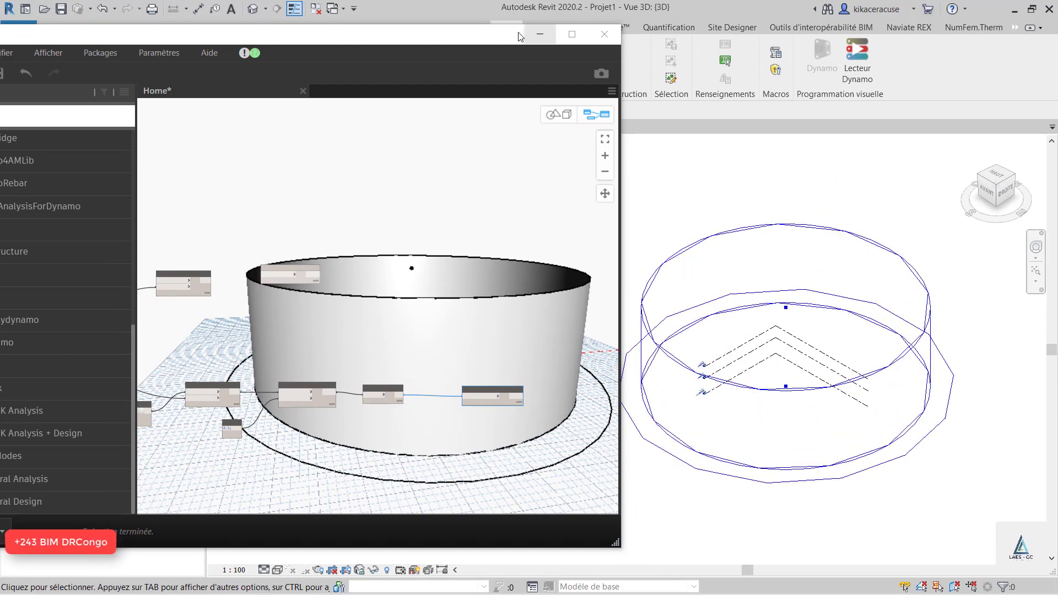
{"action": "left_click_drag", "start_coordinate": [477, 43], "coordinate": [595, 27]}
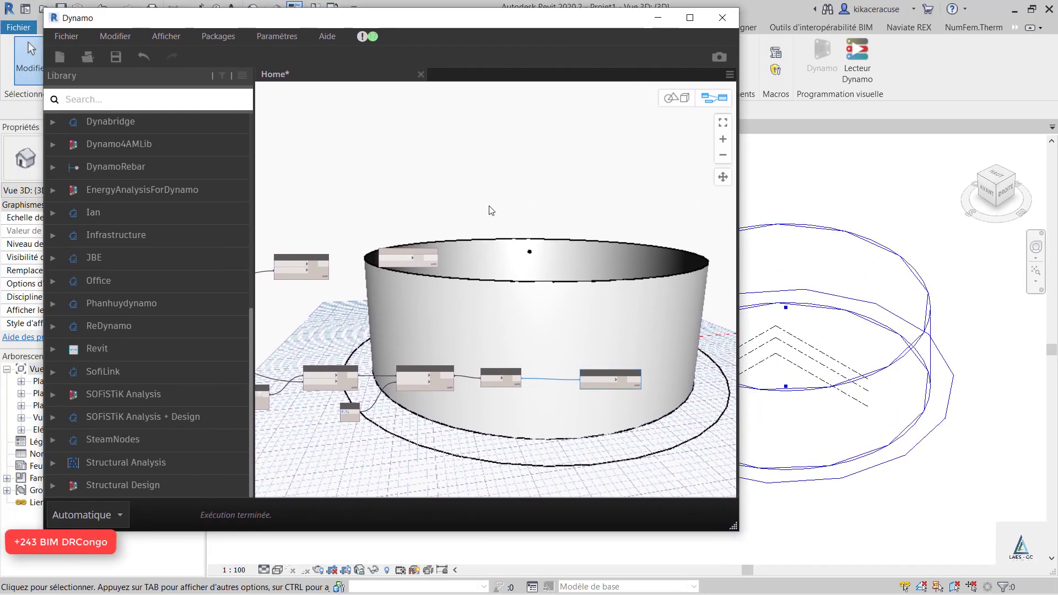
{"action": "scroll", "coordinate": [452, 223], "scroll_direction": "down", "scroll_amount": 4}
{"action": "scroll", "coordinate": [500, 293], "scroll_direction": "up", "scroll_amount": 4}
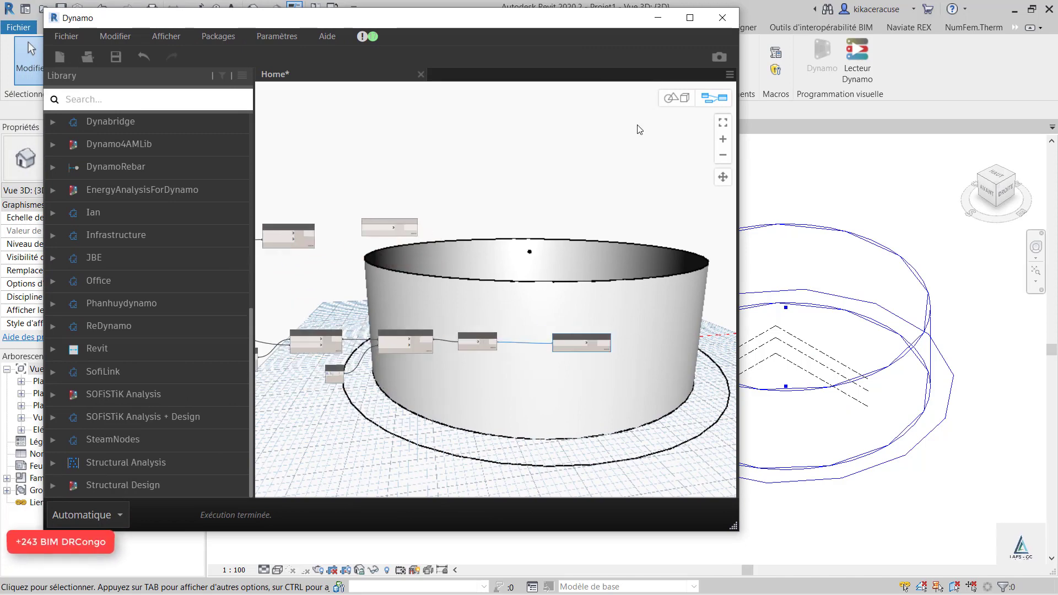
{"action": "left_click", "coordinate": [690, 18]}
Step: Connect the Circle output of the upper Circle.ByCenterPointRadius node to the closedCurve input of Surface.ByPatch
{"action": "scroll", "coordinate": [398, 380], "scroll_direction": "down", "scroll_amount": 3}
{"action": "scroll", "coordinate": [389, 338], "scroll_direction": "up", "scroll_amount": 2}
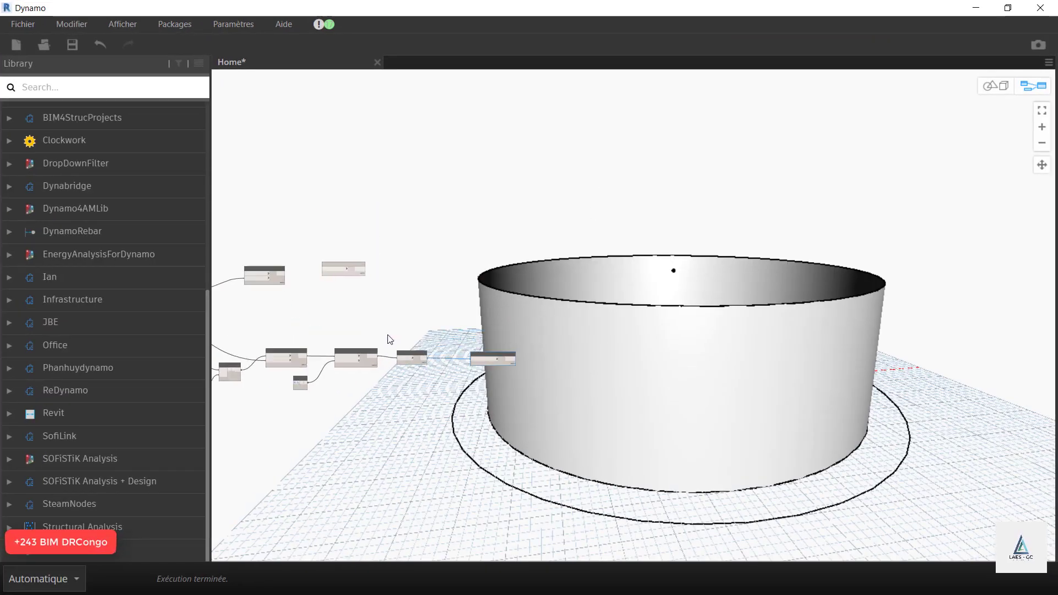
{"action": "scroll", "coordinate": [389, 338], "scroll_direction": "up", "scroll_amount": 3}
{"action": "scroll", "coordinate": [485, 288], "scroll_direction": "down", "scroll_amount": 3}
{"action": "scroll", "coordinate": [491, 247], "scroll_direction": "up", "scroll_amount": 3}
{"action": "scroll", "coordinate": [479, 209], "scroll_direction": "down", "scroll_amount": 3}
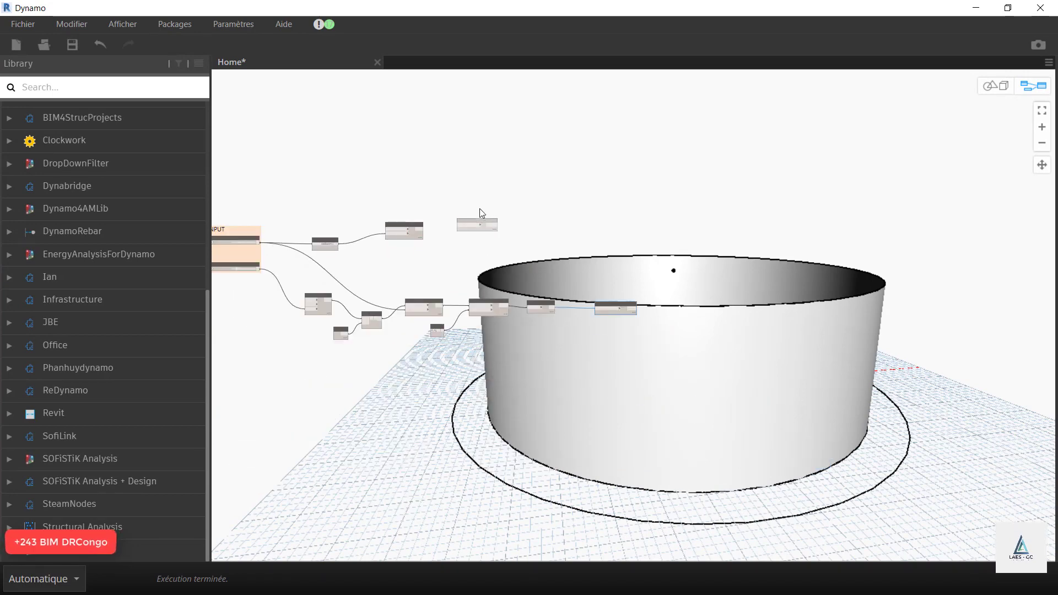
{"action": "scroll", "coordinate": [482, 212], "scroll_direction": "up", "scroll_amount": 3}
{"action": "scroll", "coordinate": [546, 202], "scroll_direction": "up", "scroll_amount": 2}
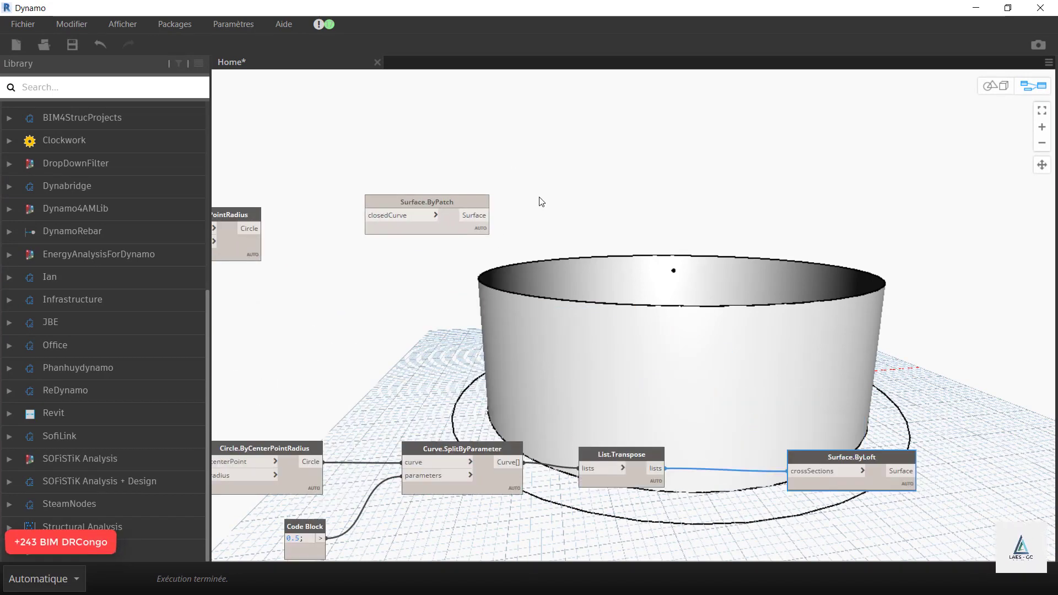
{"action": "scroll", "coordinate": [389, 229], "scroll_direction": "down", "scroll_amount": 1}
{"action": "scroll", "coordinate": [259, 223], "scroll_direction": "up", "scroll_amount": 1}
{"action": "scroll", "coordinate": [345, 217], "scroll_direction": "up", "scroll_amount": 2}
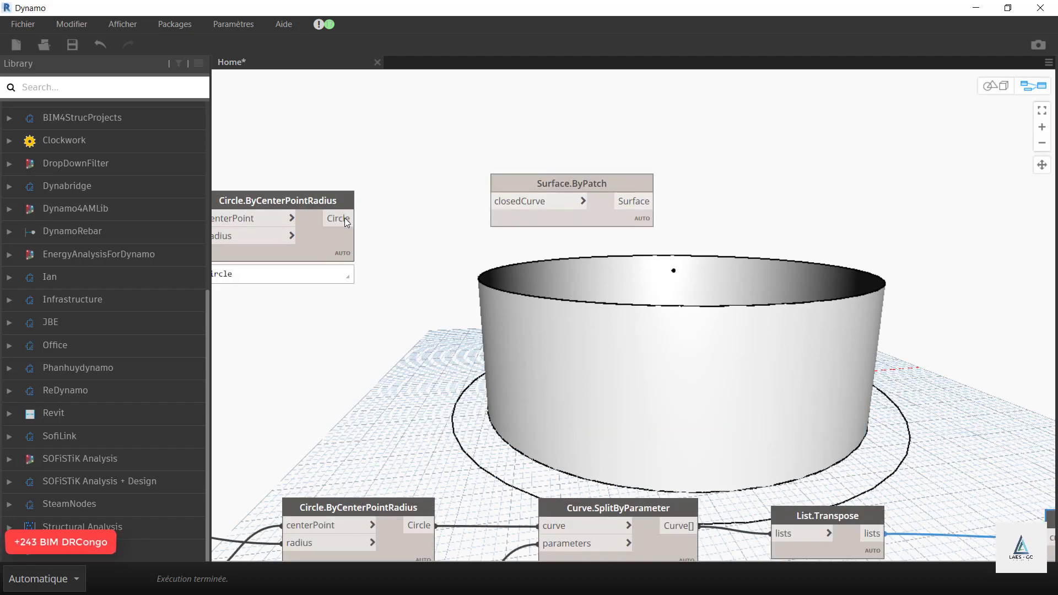
{"action": "left_click_drag", "start_coordinate": [345, 217], "coordinate": [526, 205]}
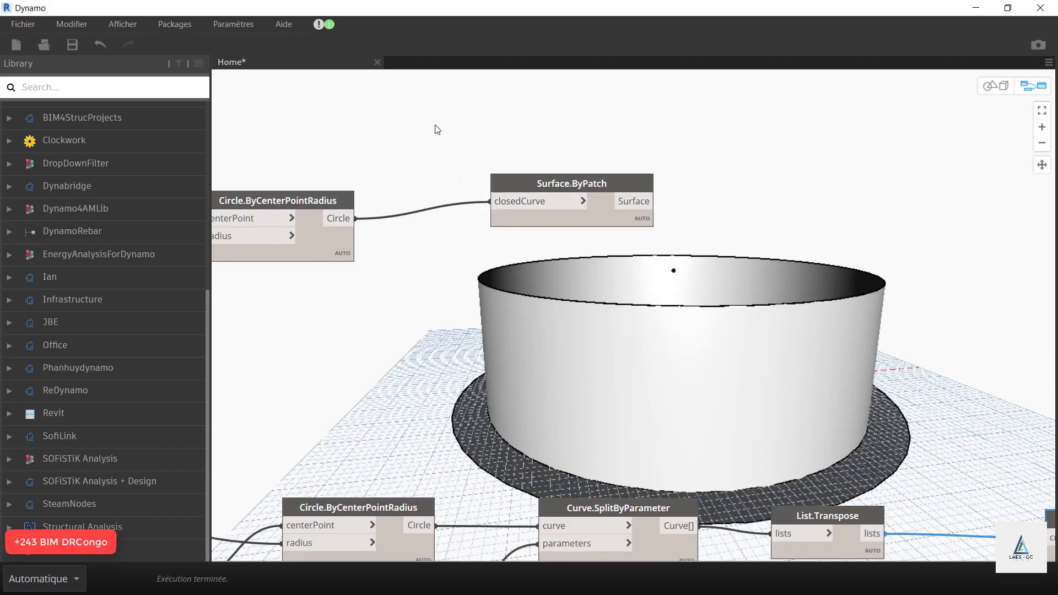
Step: Add an AnalyticalPanel.BySurface node with the search "AnalyticalPanel" and place it to the right of Surface.ByPatch, slightly higher
{"action": "scroll", "coordinate": [437, 129], "scroll_direction": "down", "scroll_amount": 3}
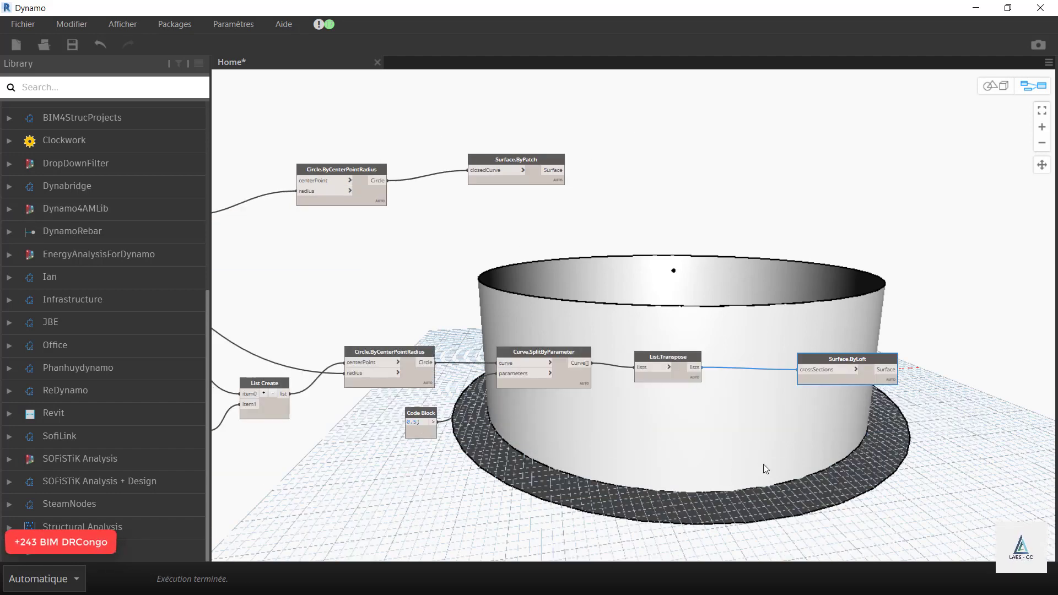
{"action": "scroll", "coordinate": [640, 208], "scroll_direction": "up", "scroll_amount": 2}
{"action": "scroll", "coordinate": [359, 282], "scroll_direction": "down", "scroll_amount": 1}
{"action": "scroll", "coordinate": [386, 259], "scroll_direction": "up", "scroll_amount": 1}
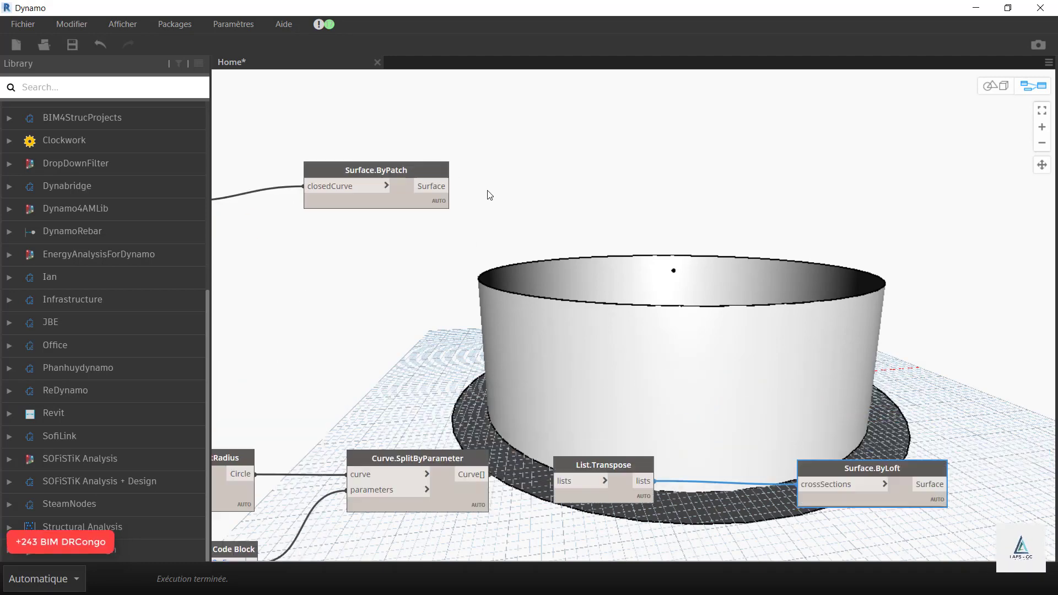
{"action": "right_click", "coordinate": [570, 165]}
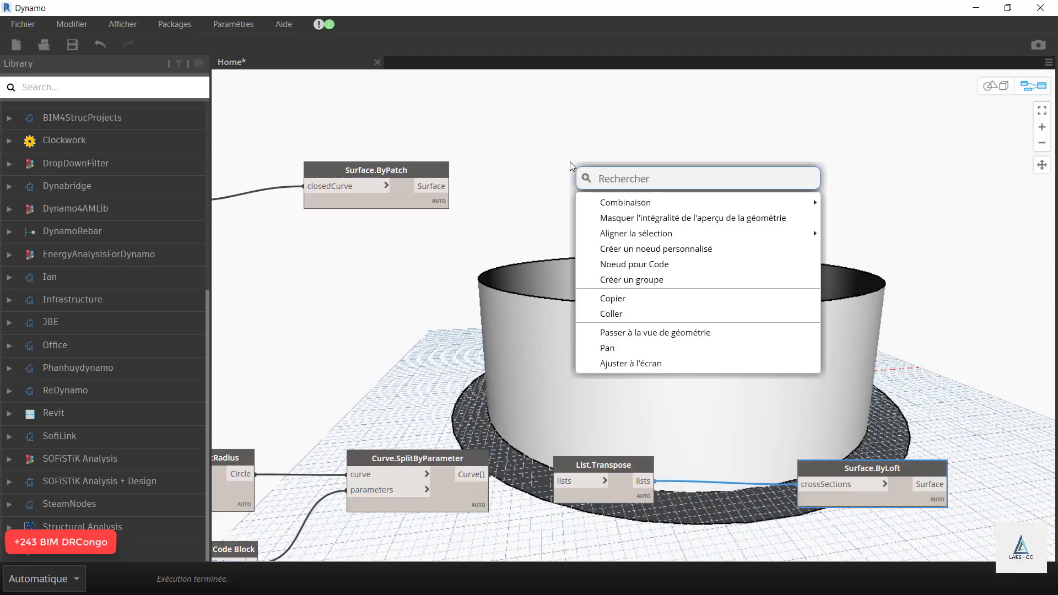
{"action": "type", "text": "Analyt"}
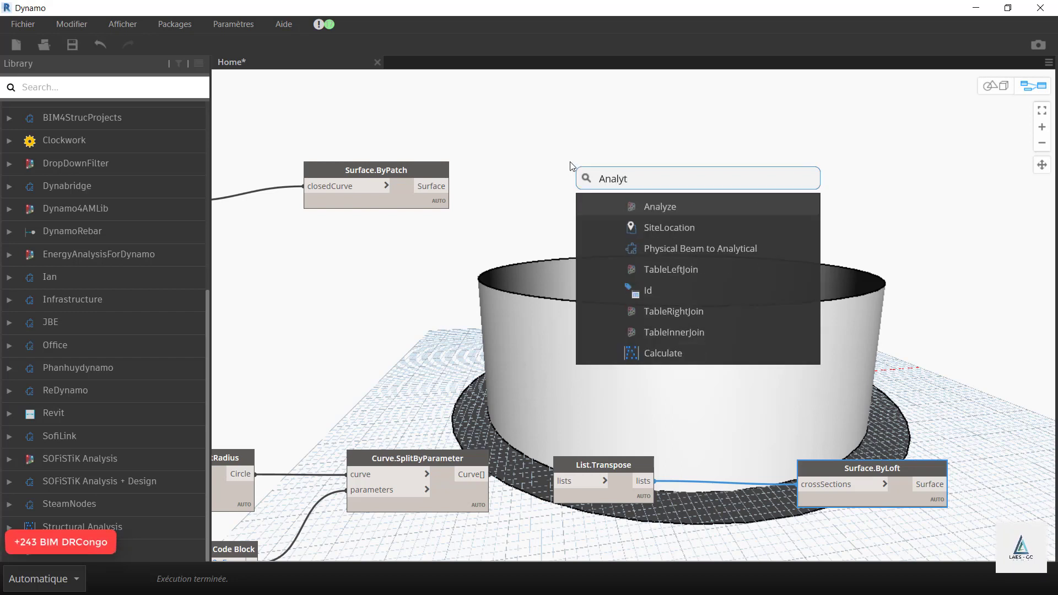
{"action": "type", "text": "ic"}
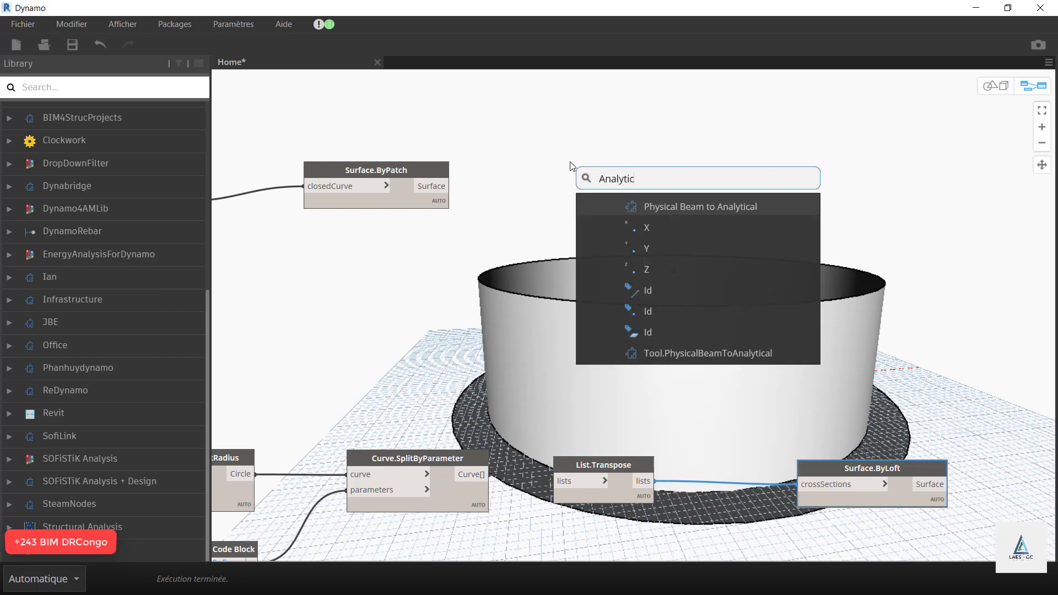
{"action": "type", "text": "alPanel"}
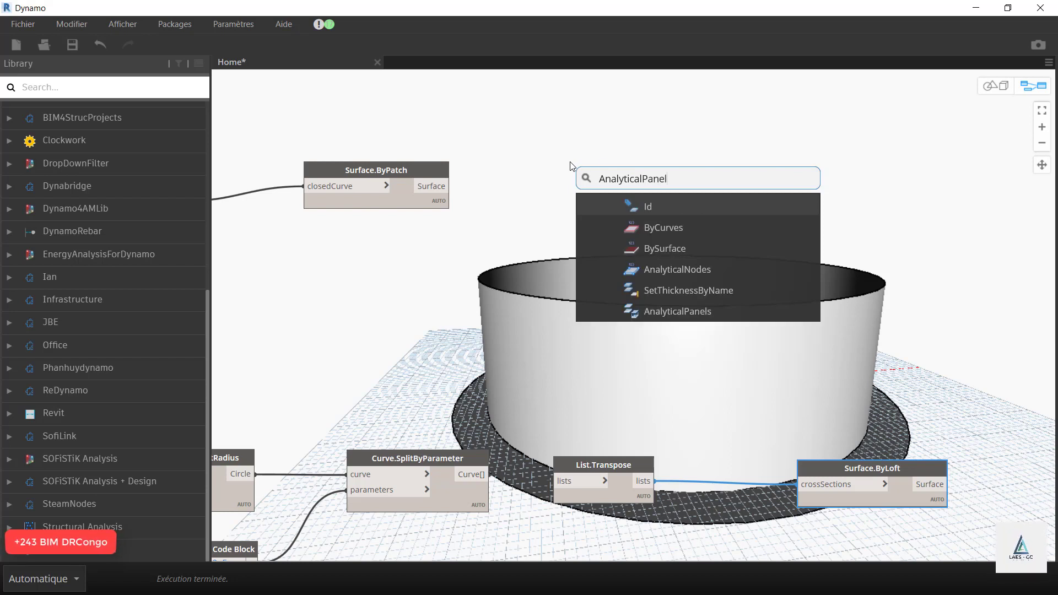
{"action": "left_click", "coordinate": [664, 249]}
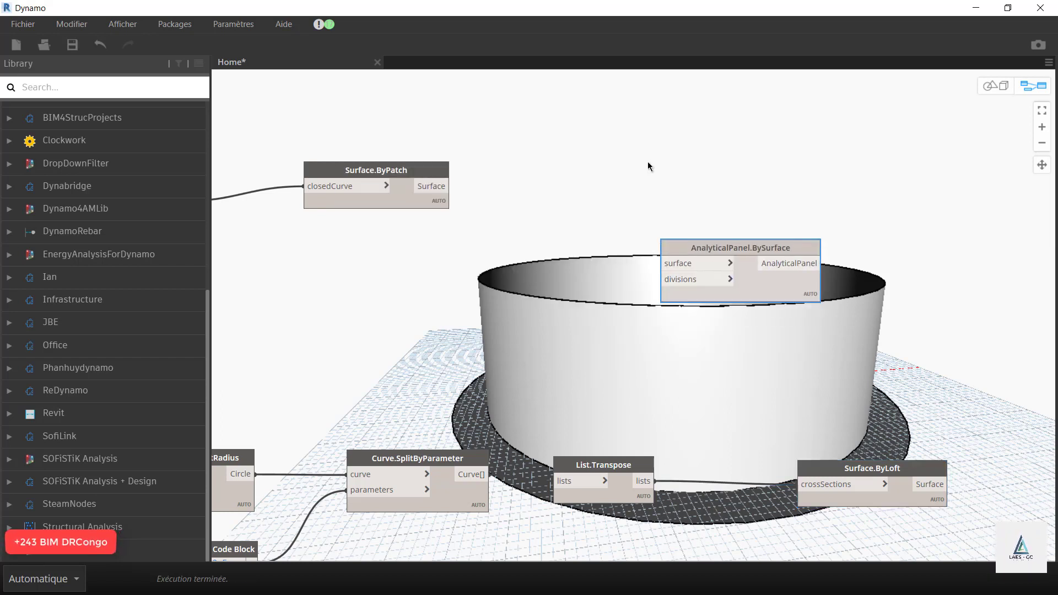
{"action": "left_click_drag", "start_coordinate": [703, 252], "coordinate": [630, 138]}
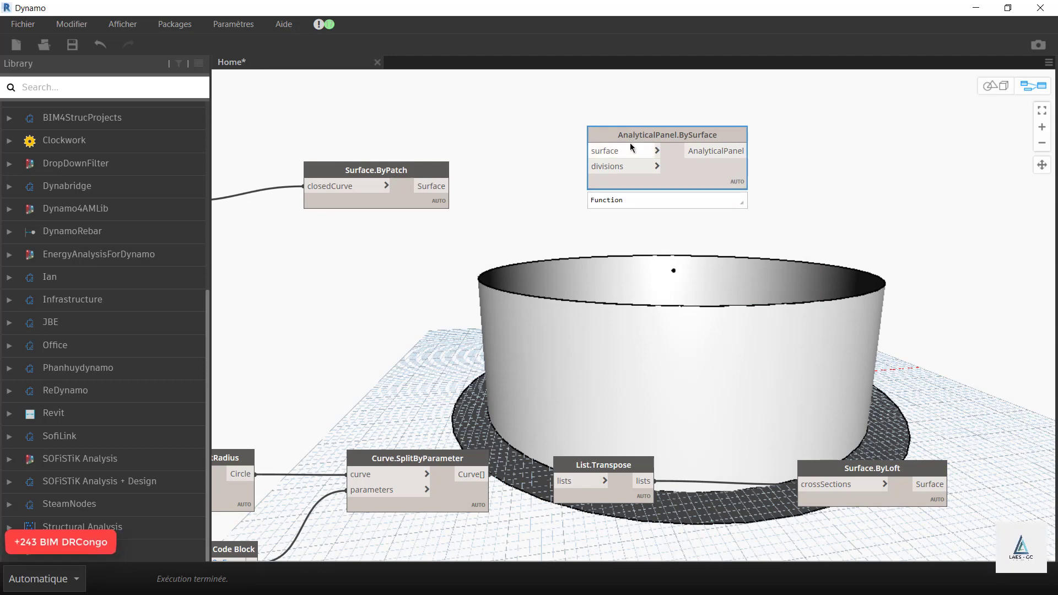
Step: Duplicate the AnalyticalPanel.BySurface node, place the copy to the right of Surface.ByLoft and connect the Surface output to its surface input
{"action": "key", "text": "ctrl+c"}
{"action": "key", "text": "ctrl+v"}
{"action": "scroll", "coordinate": [385, 151], "scroll_direction": "down", "scroll_amount": 5}
{"action": "scroll", "coordinate": [573, 218], "scroll_direction": "up", "scroll_amount": 3}
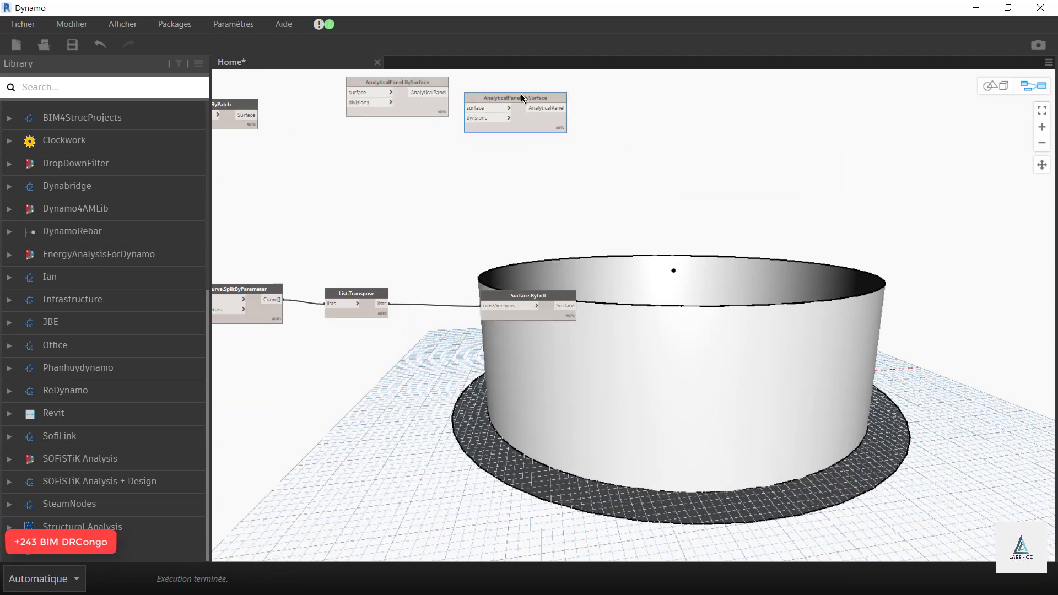
{"action": "left_click_drag", "start_coordinate": [518, 92], "coordinate": [695, 288]}
{"action": "scroll", "coordinate": [694, 287], "scroll_direction": "up", "scroll_amount": 5}
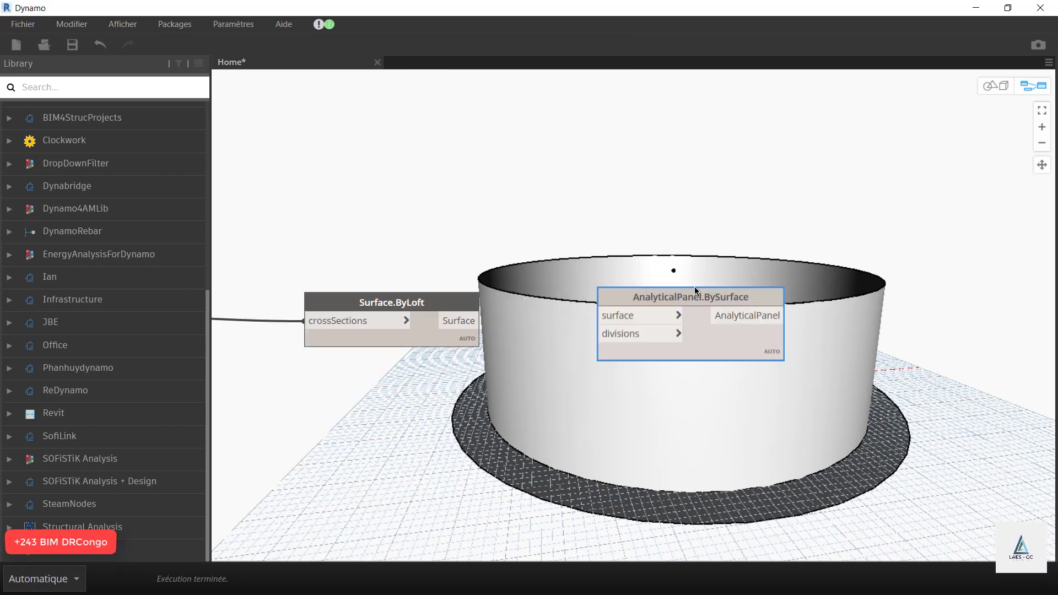
{"action": "left_click_drag", "start_coordinate": [423, 328], "coordinate": [625, 331]}
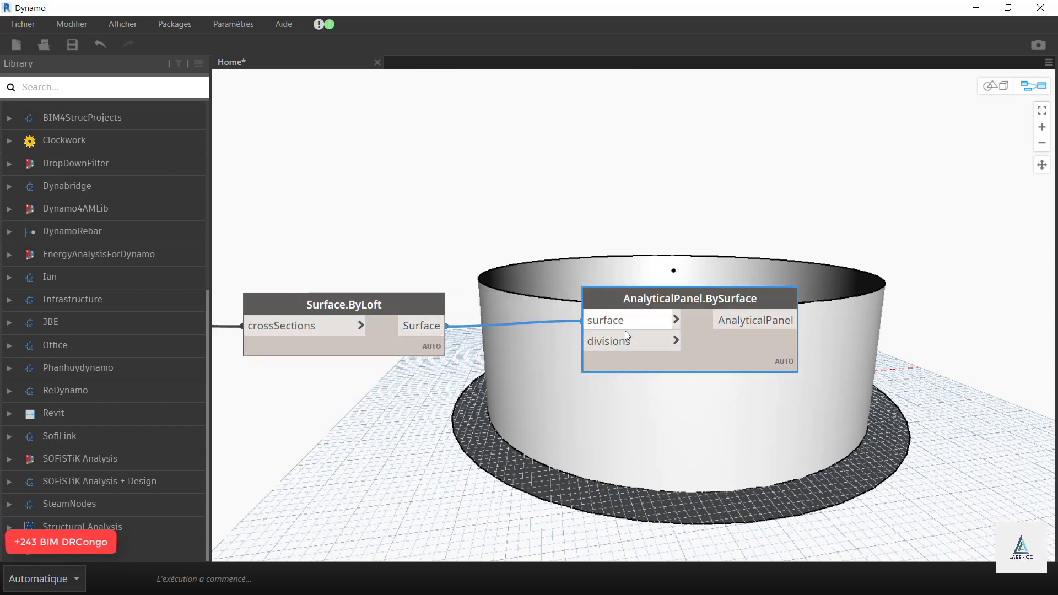
Step: Connect the Surface output of Surface.ByPatch to the upper AnalyticalPanel.BySurface node's surface input and move that panel node further right
{"action": "scroll", "coordinate": [686, 396], "scroll_direction": "down", "scroll_amount": 3}
{"action": "scroll", "coordinate": [659, 335], "scroll_direction": "down", "scroll_amount": 3}
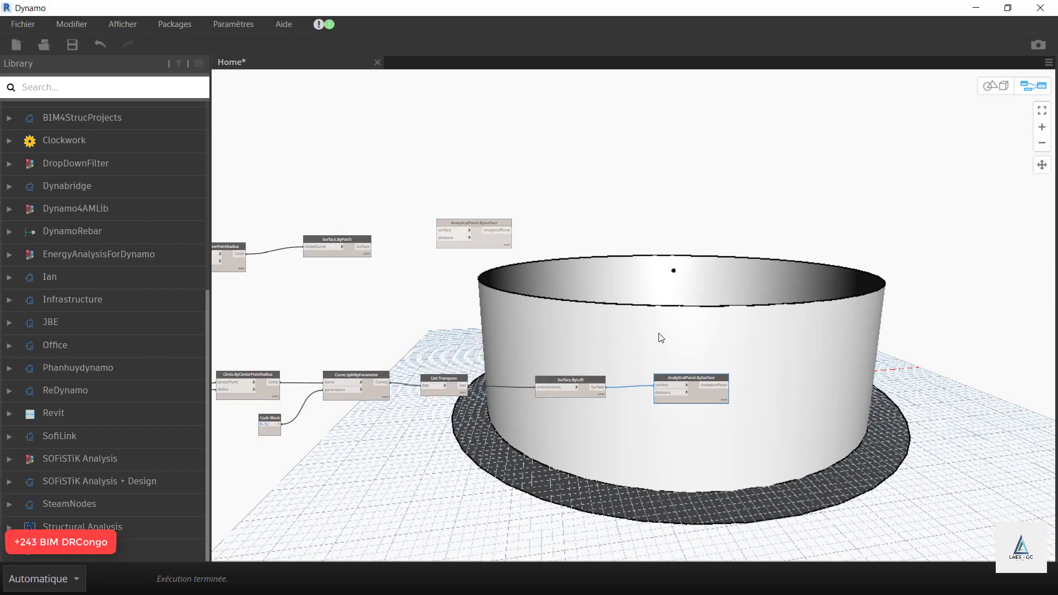
{"action": "scroll", "coordinate": [455, 284], "scroll_direction": "up", "scroll_amount": 2}
{"action": "scroll", "coordinate": [415, 352], "scroll_direction": "up", "scroll_amount": 4}
{"action": "left_click_drag", "start_coordinate": [406, 345], "coordinate": [542, 312]}
{"action": "scroll", "coordinate": [634, 146], "scroll_direction": "down", "scroll_amount": 6}
{"action": "scroll", "coordinate": [605, 265], "scroll_direction": "up", "scroll_amount": 5}
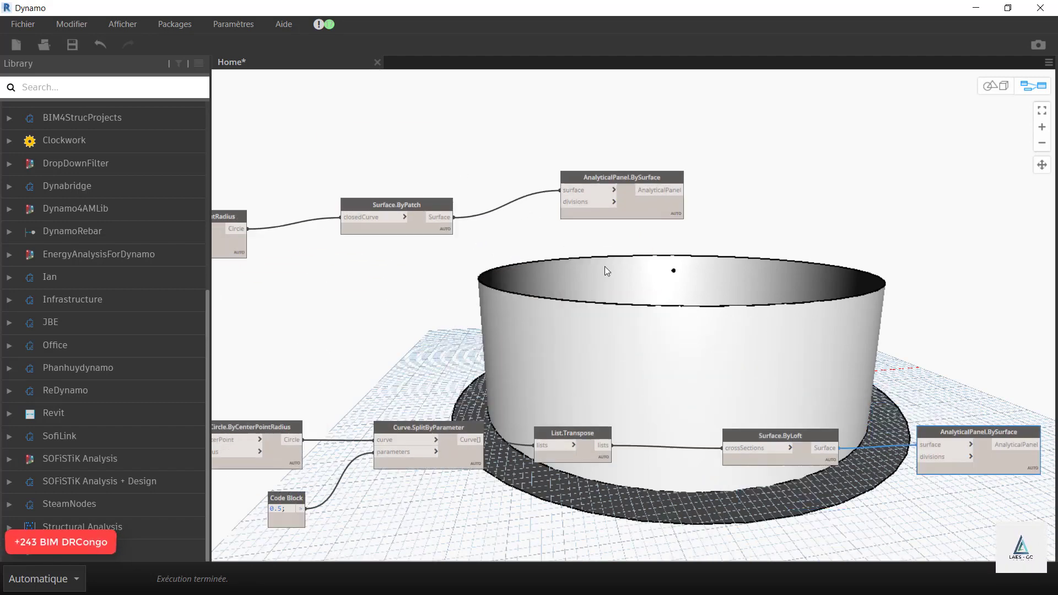
{"action": "left_click_drag", "start_coordinate": [645, 173], "coordinate": [697, 181]}
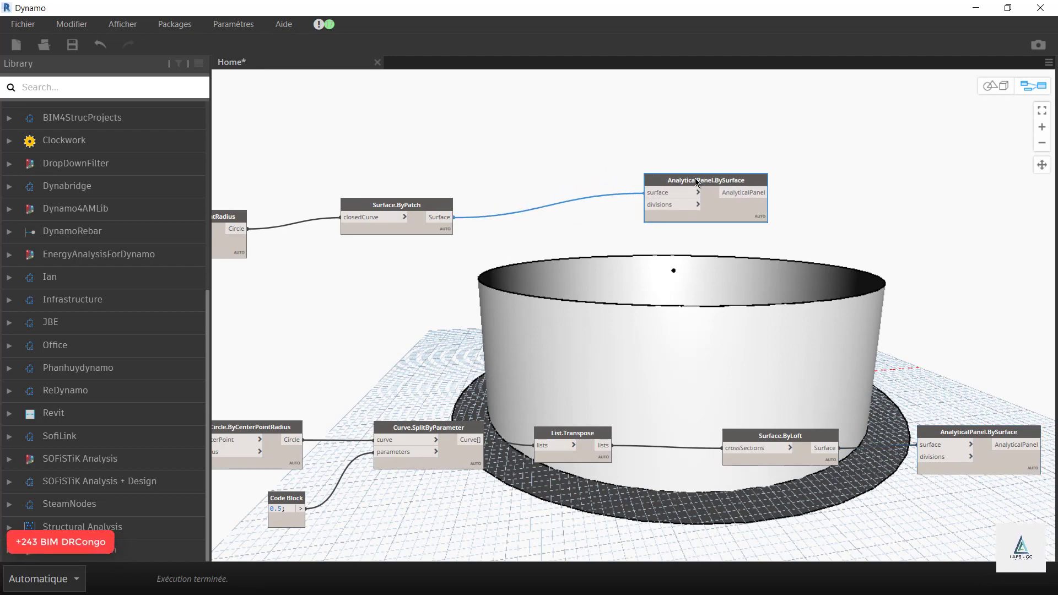
{"action": "right_click", "coordinate": [639, 264]}
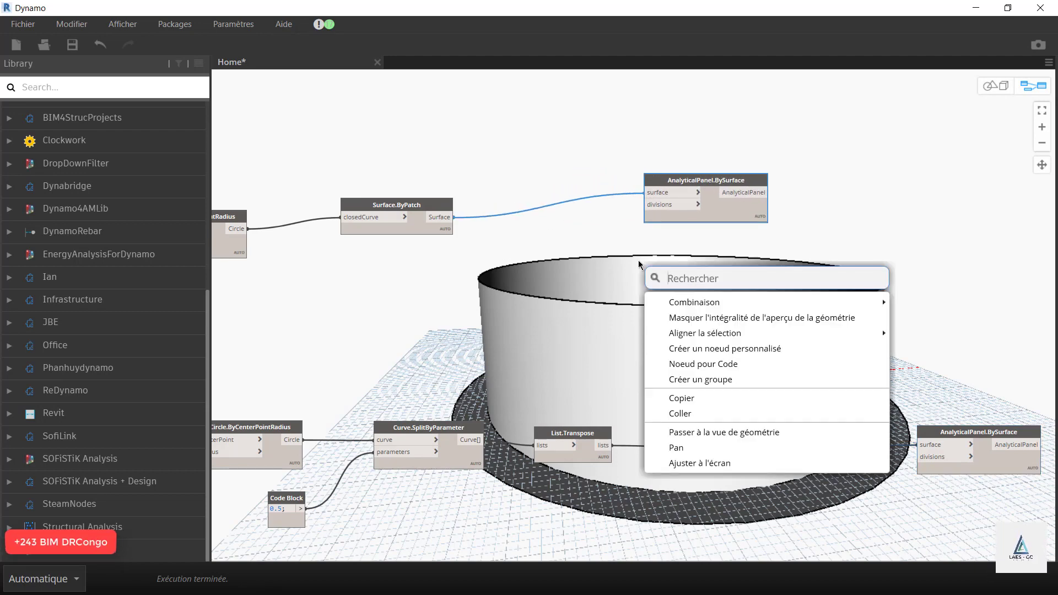
{"action": "type", "text": "25"}
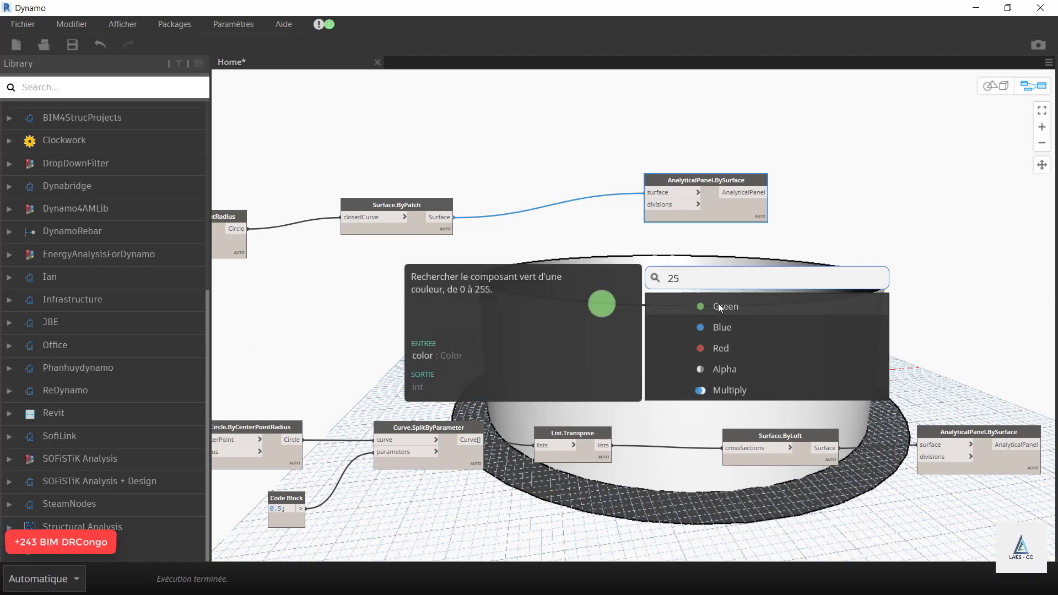
{"action": "left_click_drag", "start_coordinate": [705, 276], "coordinate": [626, 275]}
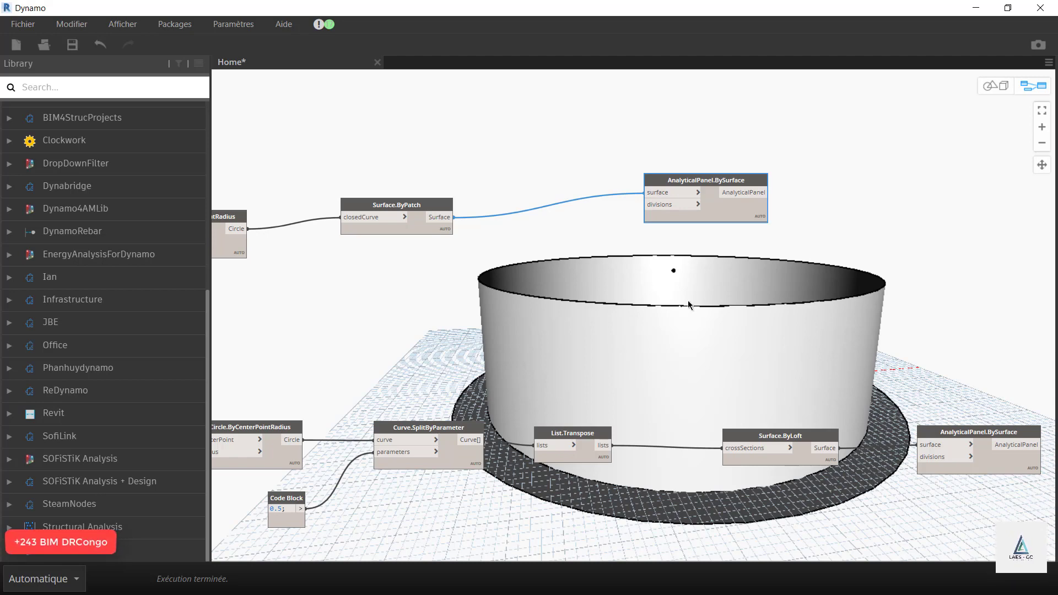
Step: Add a Code Block containing 25 below and to the left of the upper AnalyticalPanel.BySurface node
{"action": "right_click", "coordinate": [601, 255]}
{"action": "type", "text": "CODE"}
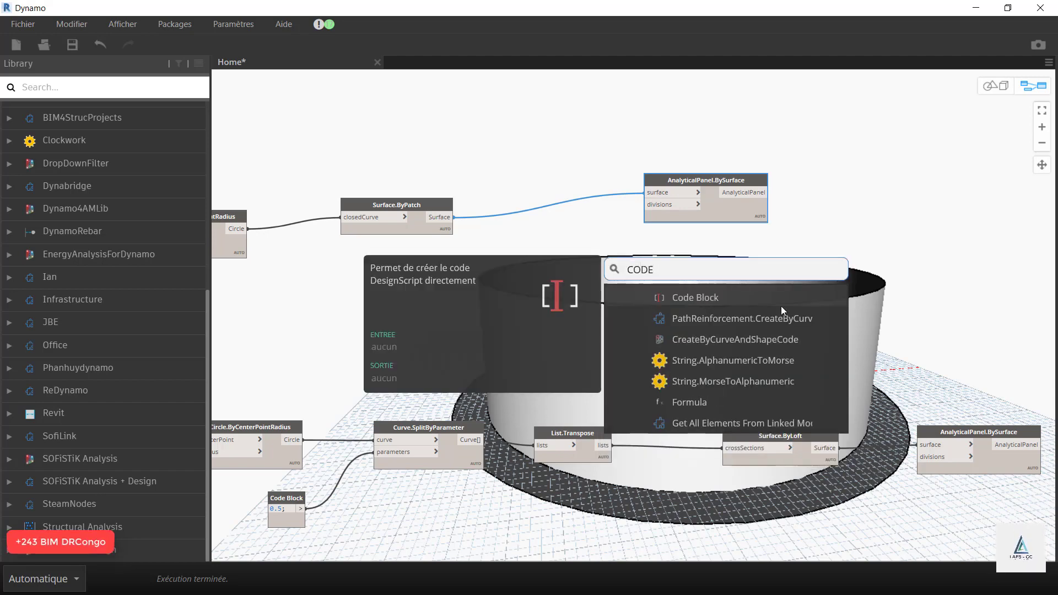
{"action": "left_click", "coordinate": [697, 305]}
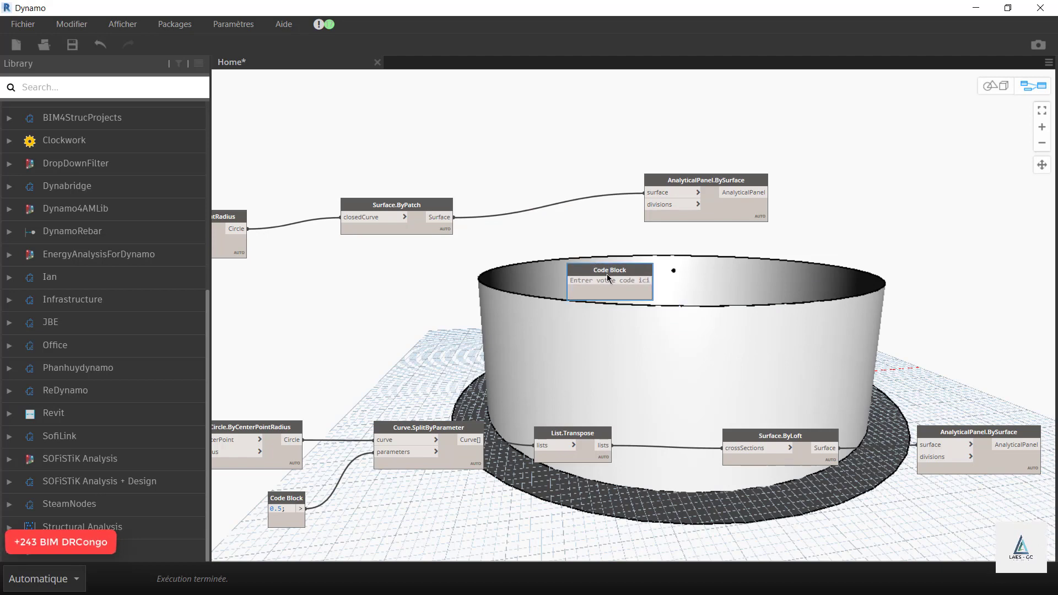
{"action": "scroll", "coordinate": [612, 286], "scroll_direction": "up", "scroll_amount": 5}
{"action": "type", "text": "25"}
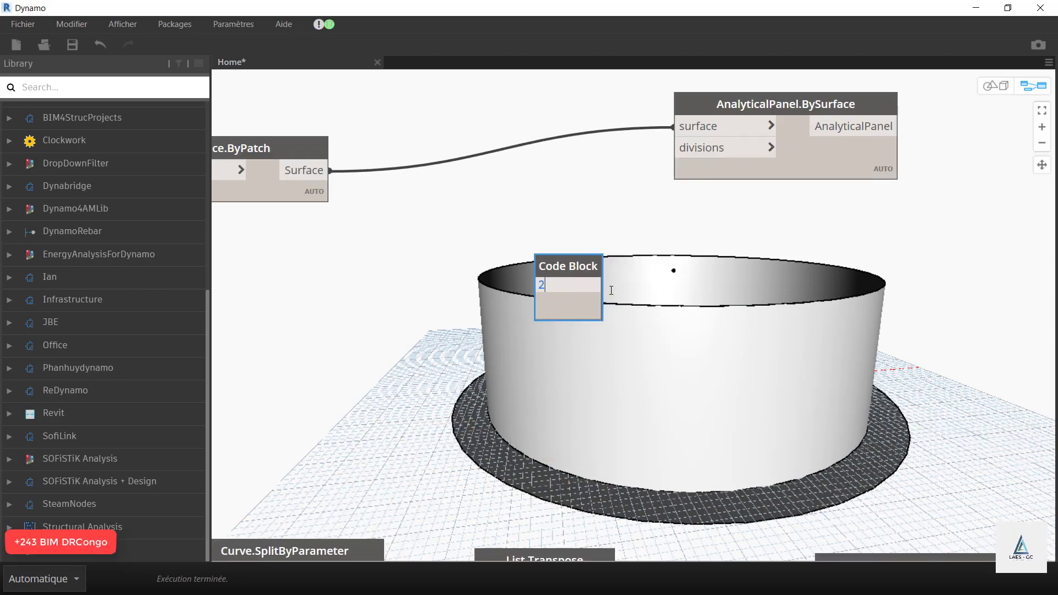
{"action": "left_click", "coordinate": [604, 232]}
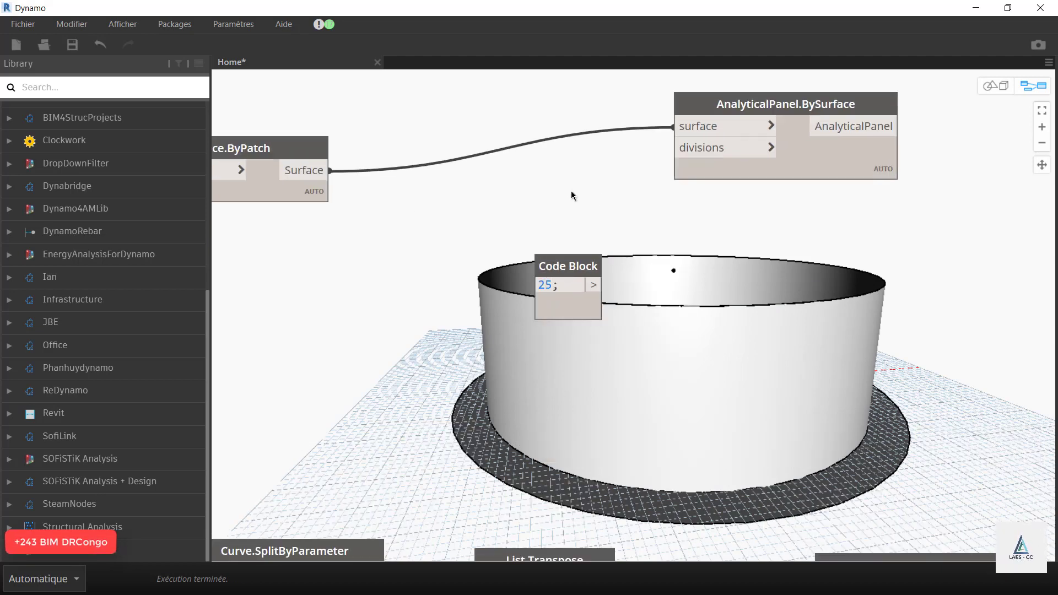
Step: Connect the output of the Code Block containing 25 to the divisions input of the upper AnalyticalPanel.BySurface node
{"action": "scroll", "coordinate": [546, 214], "scroll_direction": "down", "scroll_amount": 5}
{"action": "scroll", "coordinate": [518, 235], "scroll_direction": "up", "scroll_amount": 2}
{"action": "left_click_drag", "start_coordinate": [496, 258], "coordinate": [562, 165]}
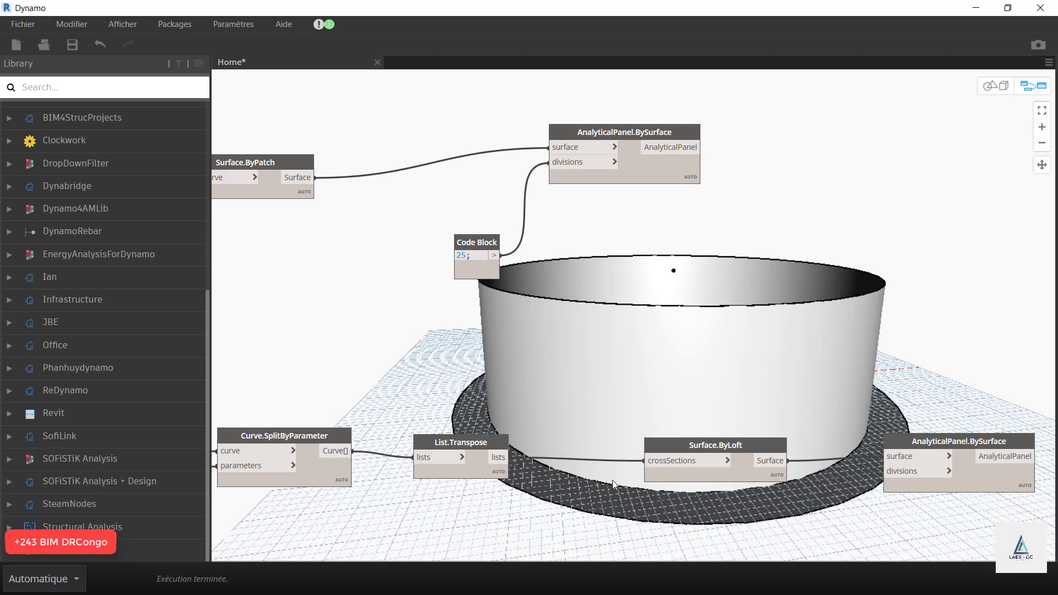
Step: Move the 25 Code Block slightly down and right, and connect its output to the lower AnalyticalPanel.BySurface node's divisions input as well
{"action": "scroll", "coordinate": [451, 145], "scroll_direction": "down", "scroll_amount": 5}
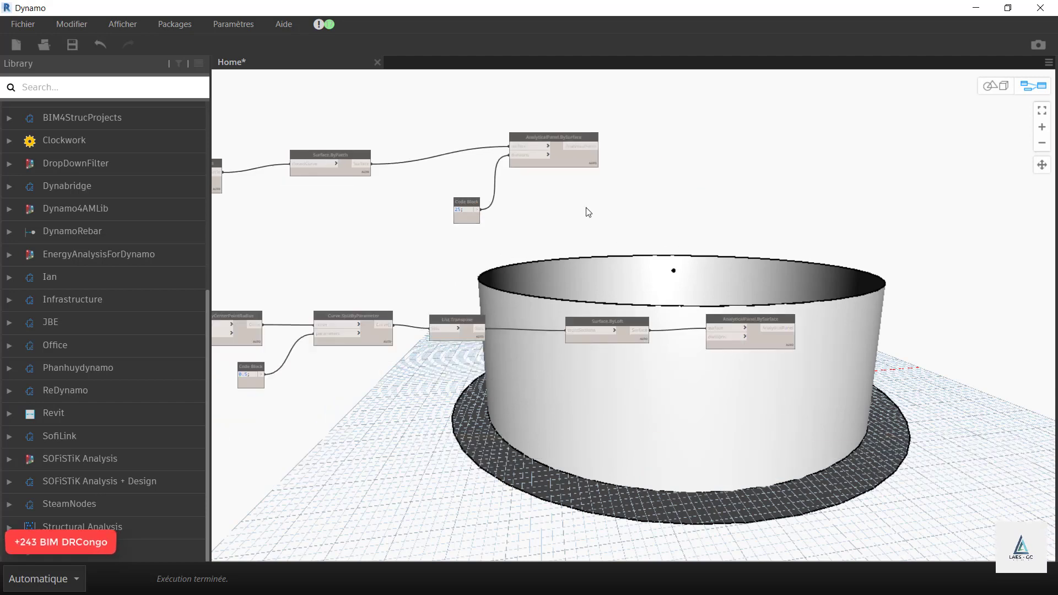
{"action": "scroll", "coordinate": [585, 213], "scroll_direction": "up", "scroll_amount": 6}
{"action": "left_click_drag", "start_coordinate": [369, 188], "coordinate": [444, 211]}
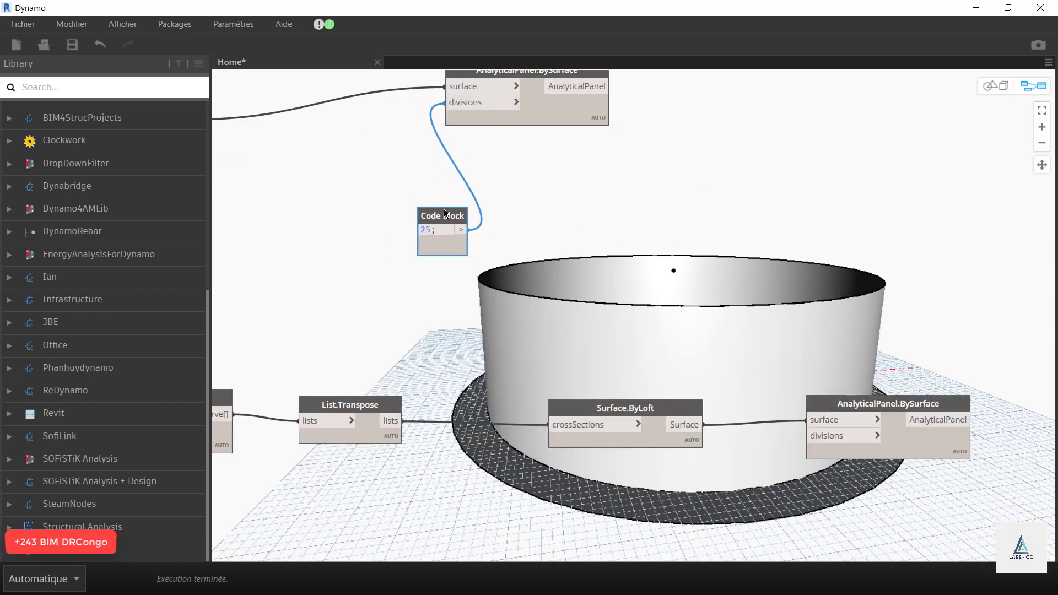
{"action": "left_click", "coordinate": [461, 229]}
{"action": "scroll", "coordinate": [495, 300], "scroll_direction": "down", "scroll_amount": 3}
{"action": "scroll", "coordinate": [824, 391], "scroll_direction": "up", "scroll_amount": 5}
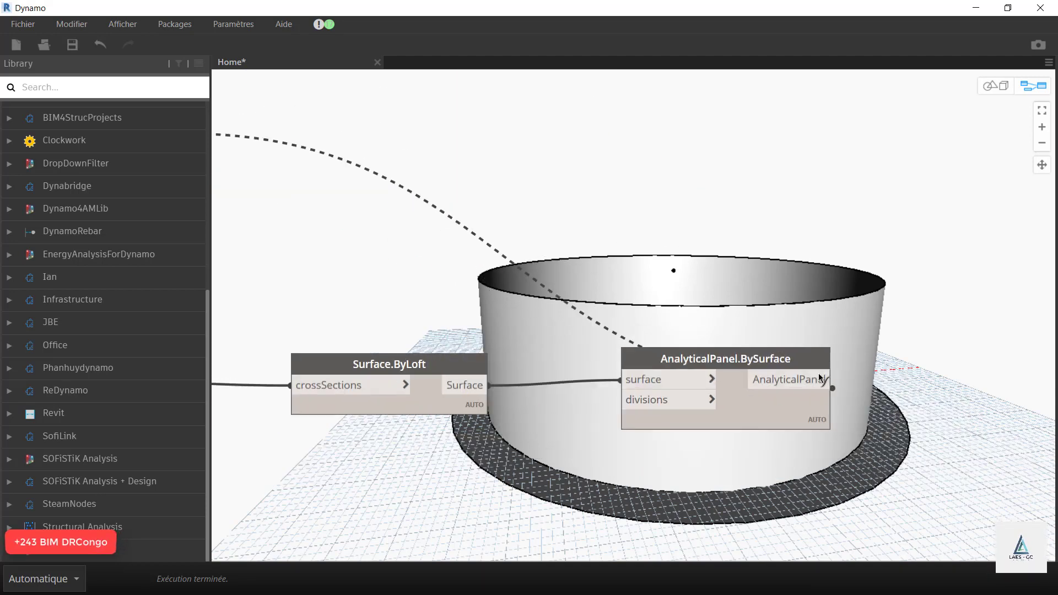
{"action": "left_click", "coordinate": [634, 400]}
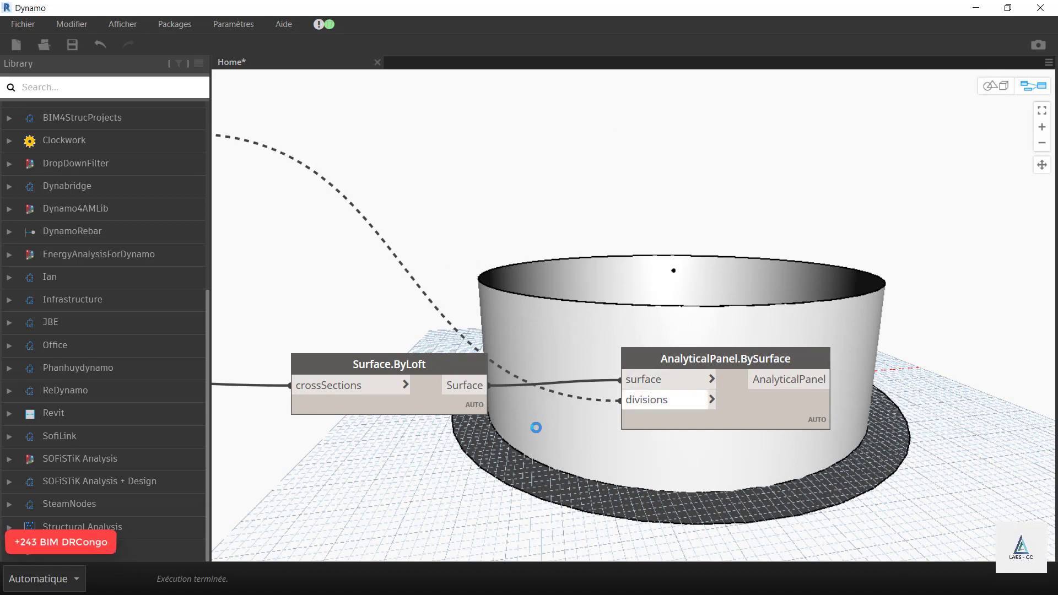
Step: Search for "AnalyticalPanel" nodes from the empty canvas to the right of the upper AnalyticalPanel.BySurface node
{"action": "scroll", "coordinate": [536, 427], "scroll_direction": "down", "scroll_amount": 3}
{"action": "scroll", "coordinate": [592, 432], "scroll_direction": "down", "scroll_amount": 2}
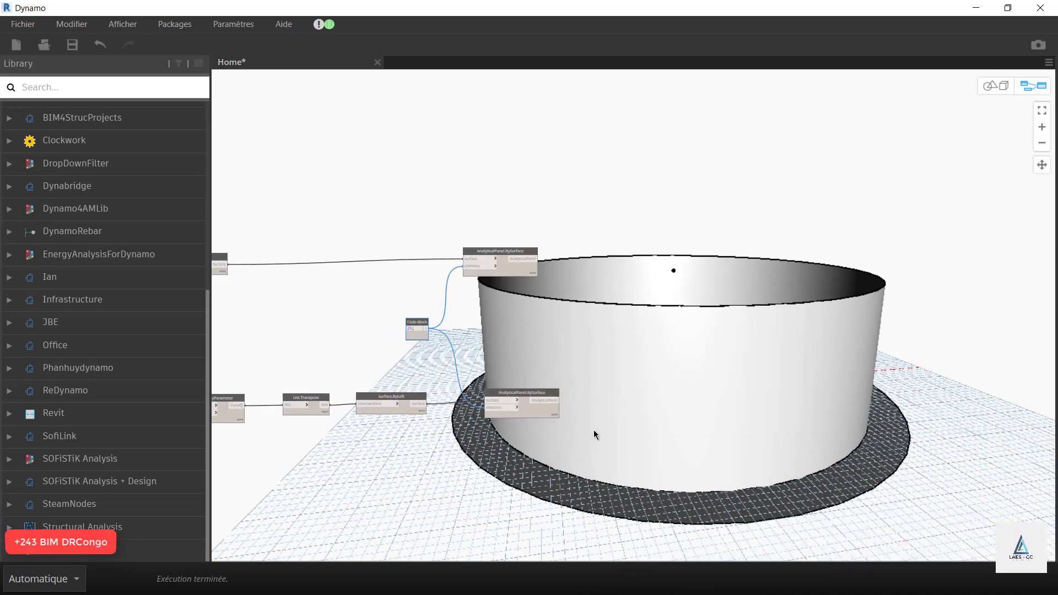
{"action": "scroll", "coordinate": [587, 334], "scroll_direction": "up", "scroll_amount": 1}
{"action": "scroll", "coordinate": [586, 334], "scroll_direction": "up", "scroll_amount": 3}
{"action": "right_click", "coordinate": [582, 134]}
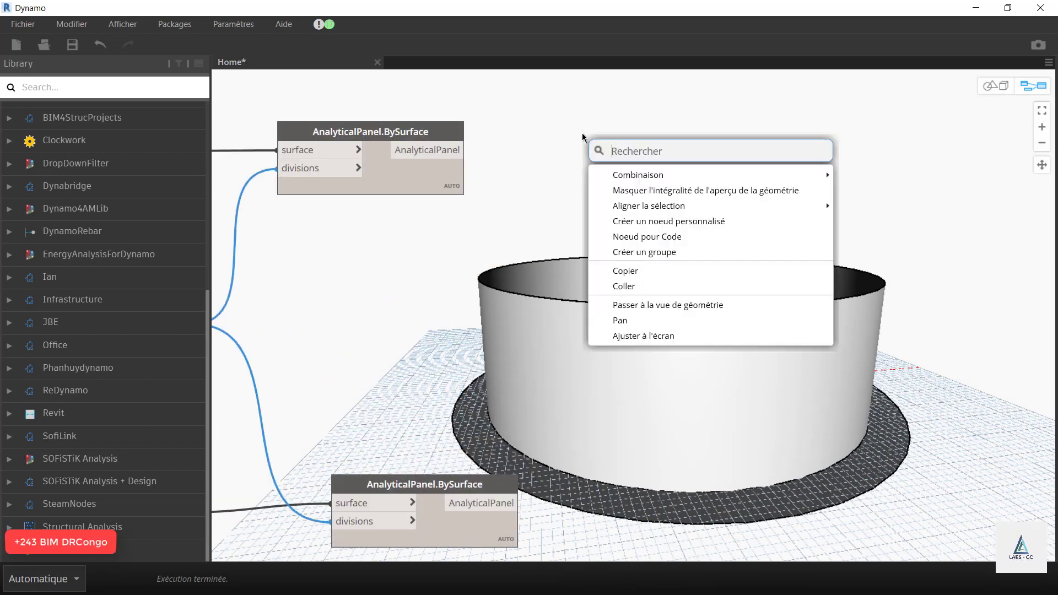
{"action": "type", "text": "A"}
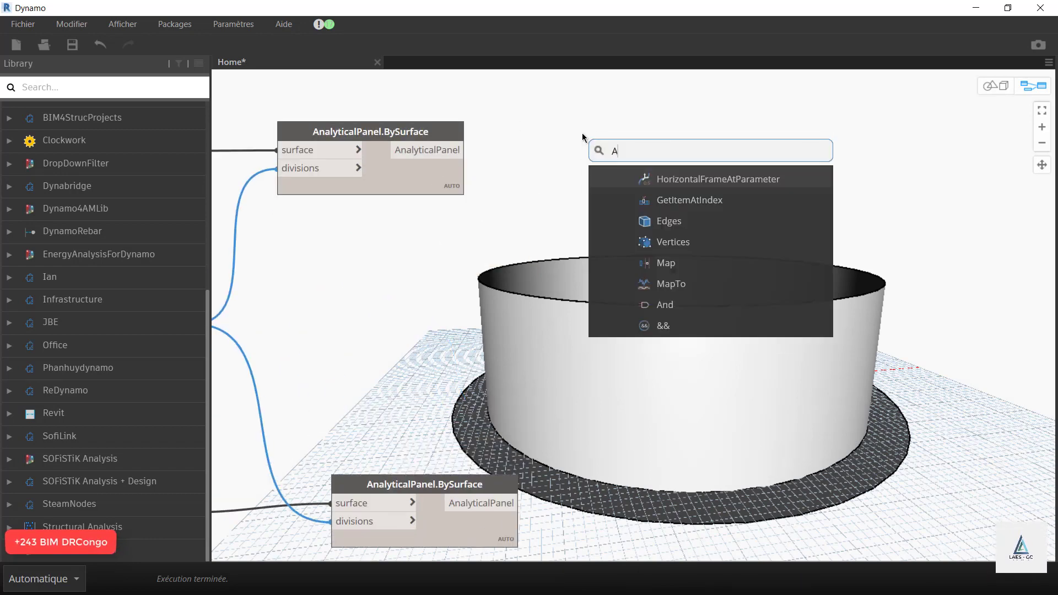
{"action": "type", "text": "nalytica"}
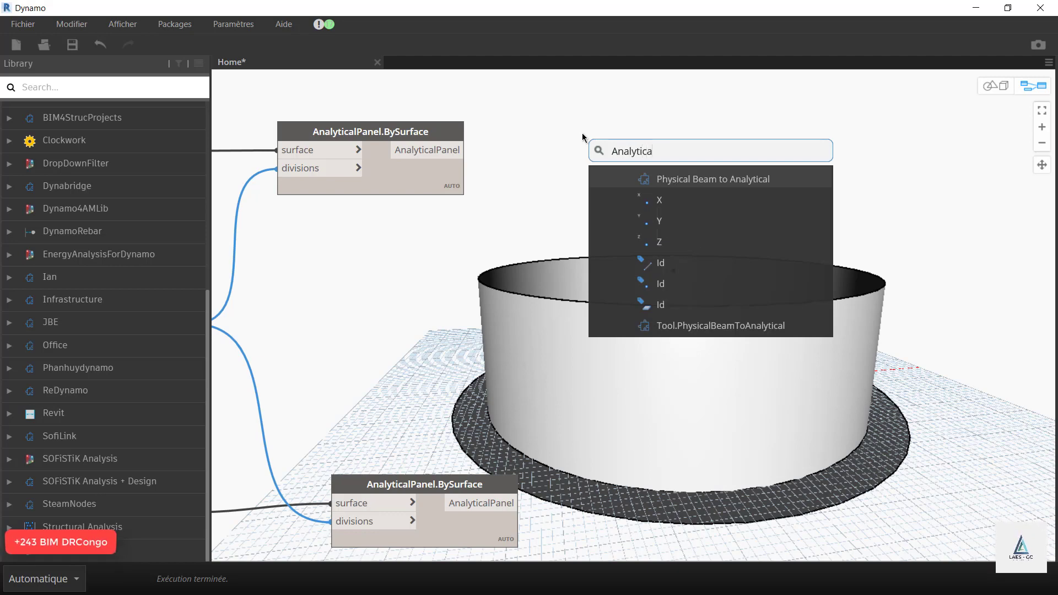
{"action": "type", "text": "lPanel"}
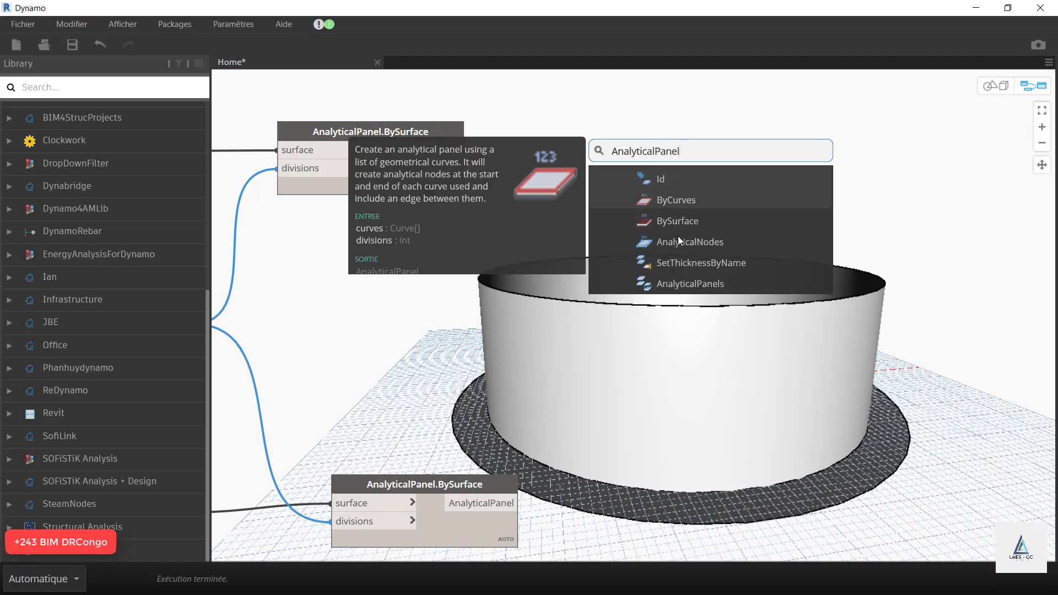
Step: Add an AnalyticalPanel.SetThicknessByName node beside the upper AnalyticalPanel.BySurface node and feed that node's output into its panels input
{"action": "left_click", "coordinate": [714, 262]}
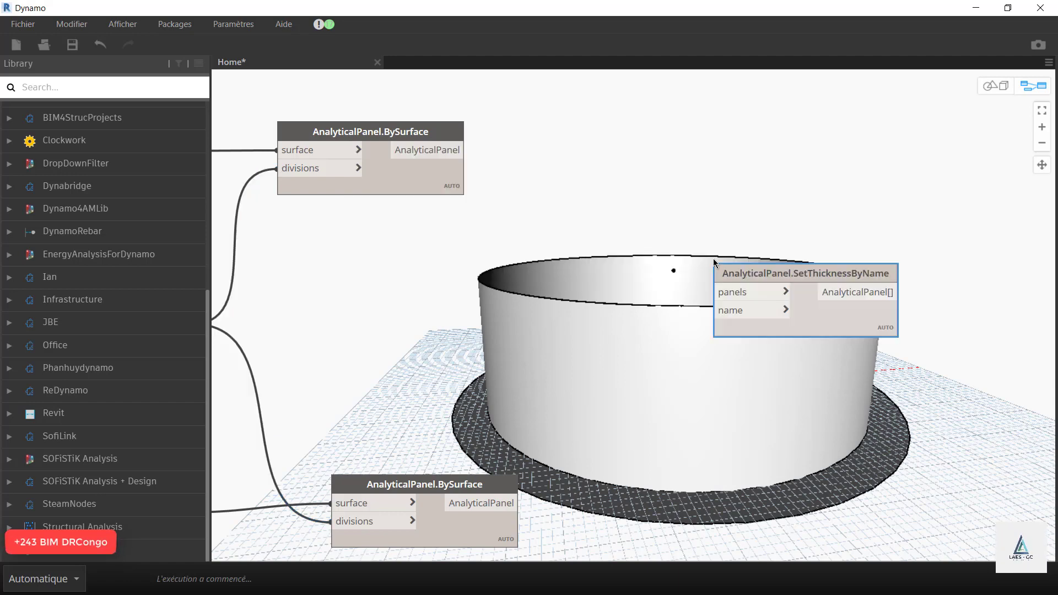
{"action": "left_click_drag", "start_coordinate": [752, 271], "coordinate": [598, 132]}
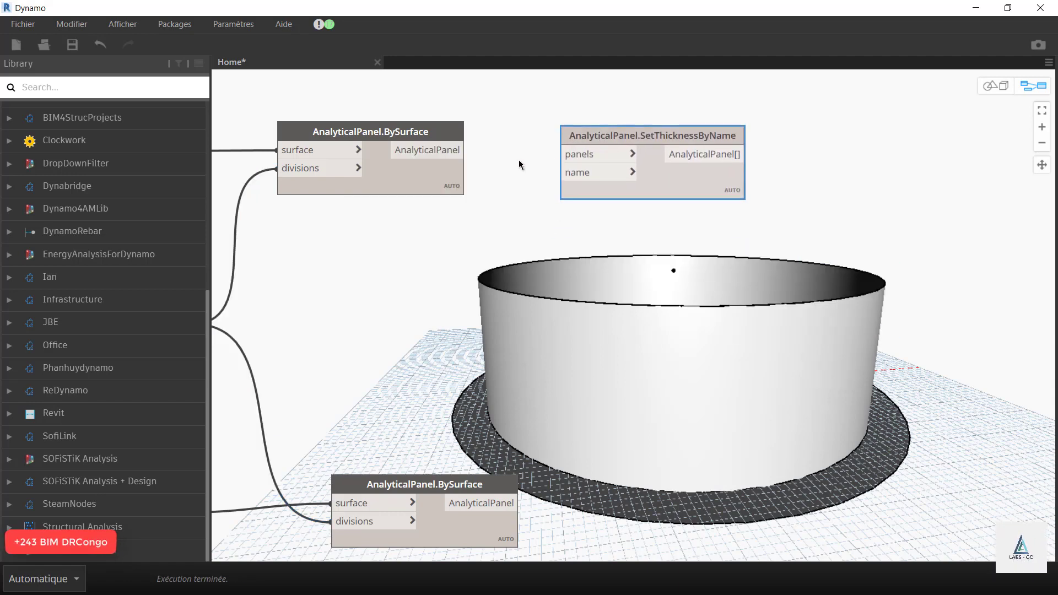
{"action": "left_click", "coordinate": [466, 150]}
{"action": "left_click", "coordinate": [573, 154]}
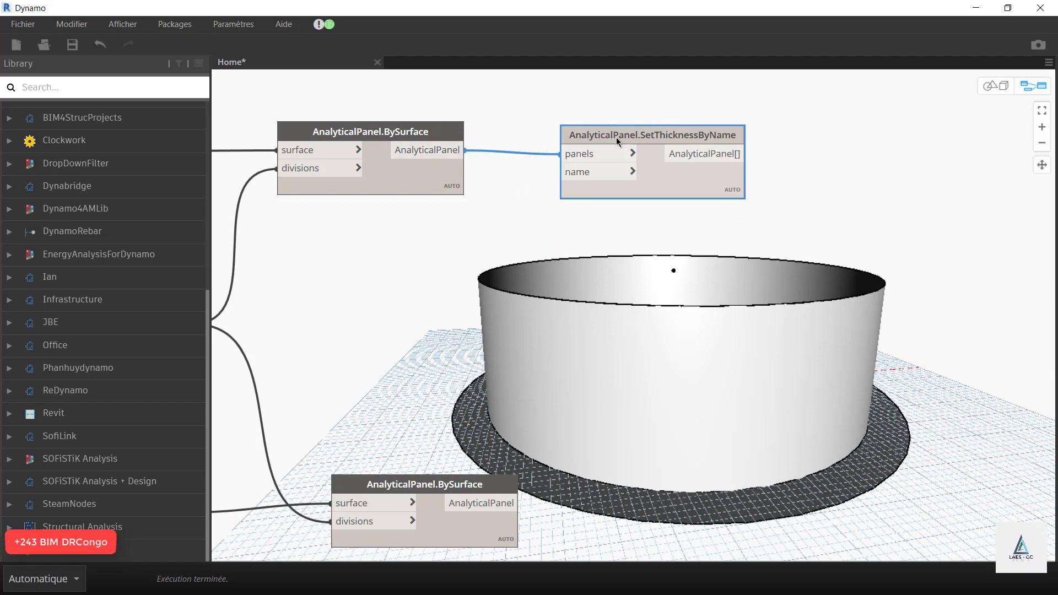
Step: Duplicate the SetThicknessByName node beside the lower AnalyticalPanel.BySurface node and connect that node's AnalyticalPanel output to the copy's panels input
{"action": "mouse_move", "coordinate": [616, 137]}
{"action": "key", "text": "ctrl+c"}
{"action": "key", "text": "ctrl+v"}
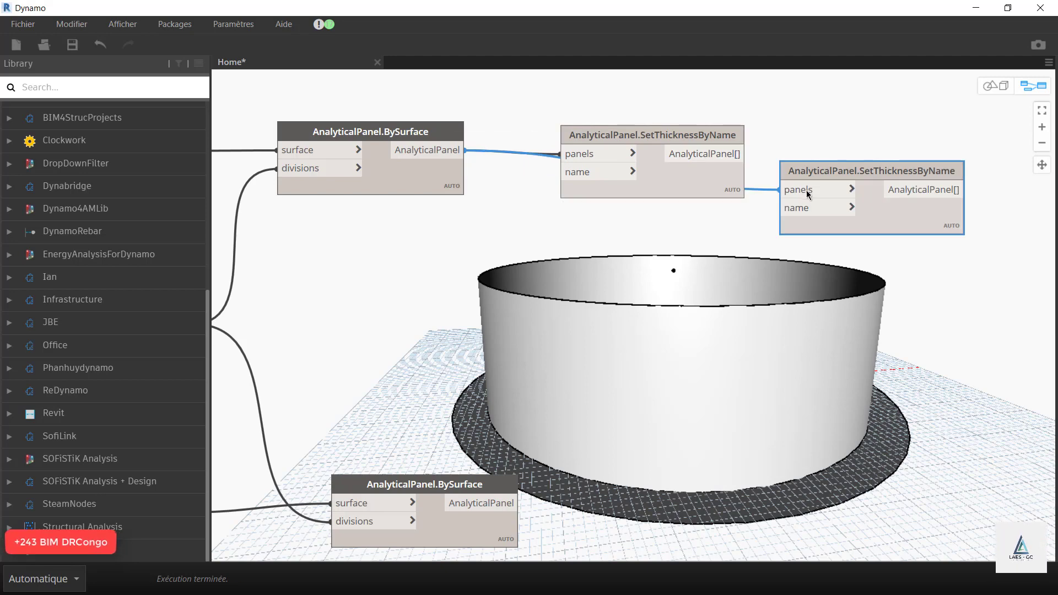
{"action": "left_click_drag", "start_coordinate": [813, 171], "coordinate": [666, 437]}
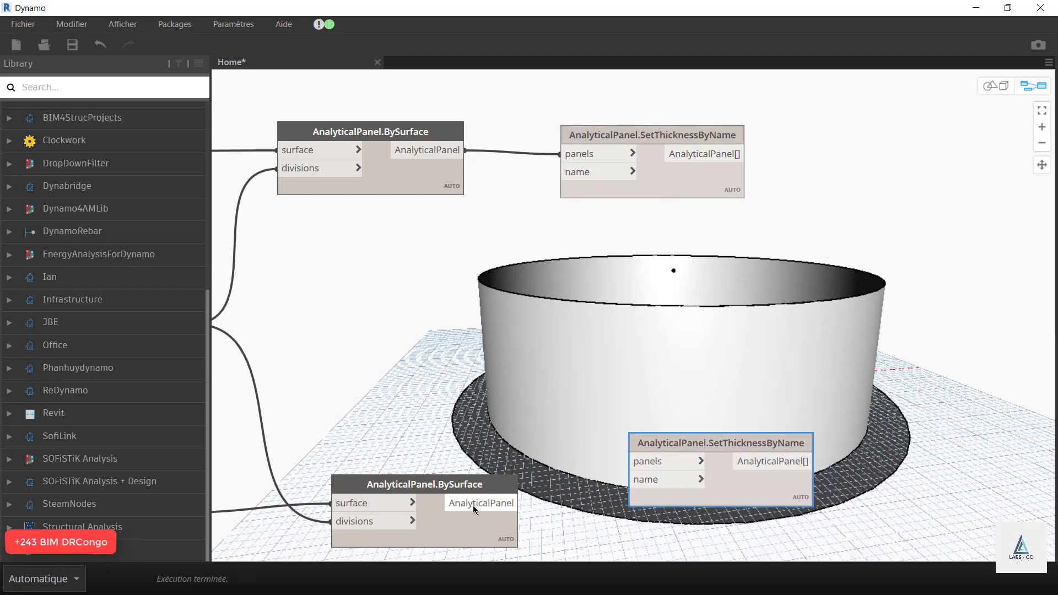
{"action": "left_click", "coordinate": [518, 503]}
{"action": "left_click", "coordinate": [628, 462]}
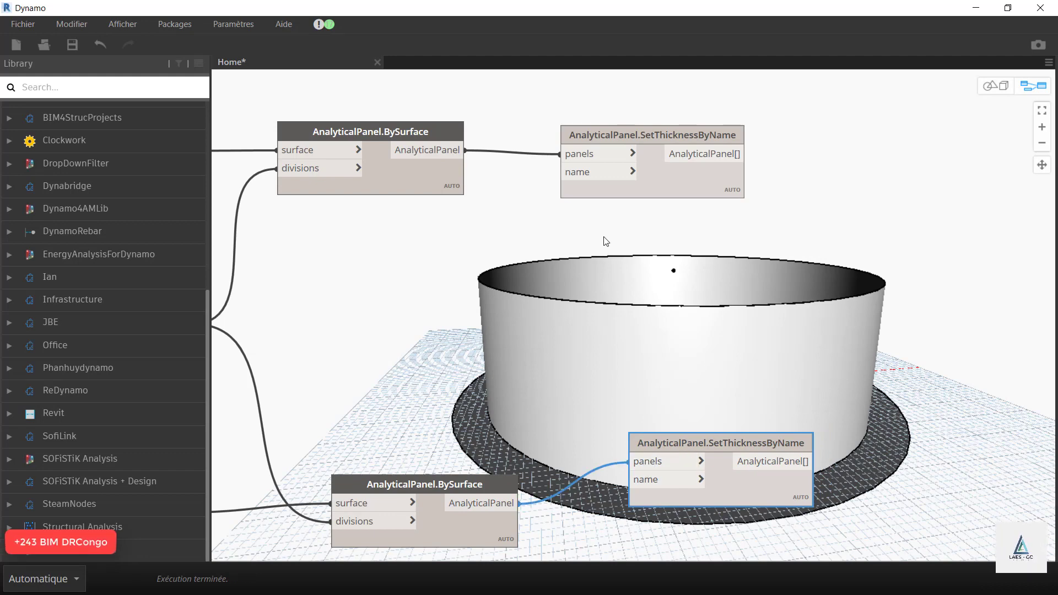
{"action": "scroll", "coordinate": [606, 236], "scroll_direction": "down", "scroll_amount": 5}
{"action": "scroll", "coordinate": [608, 236], "scroll_direction": "up", "scroll_amount": 4}
{"action": "right_click", "coordinate": [661, 231]}
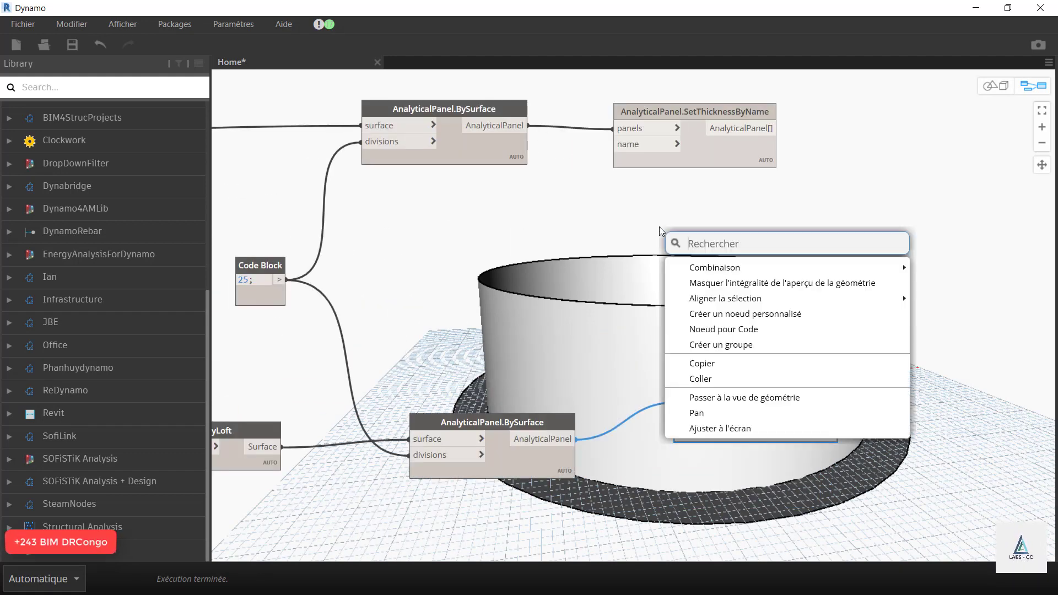
{"action": "type", "text": "t"}
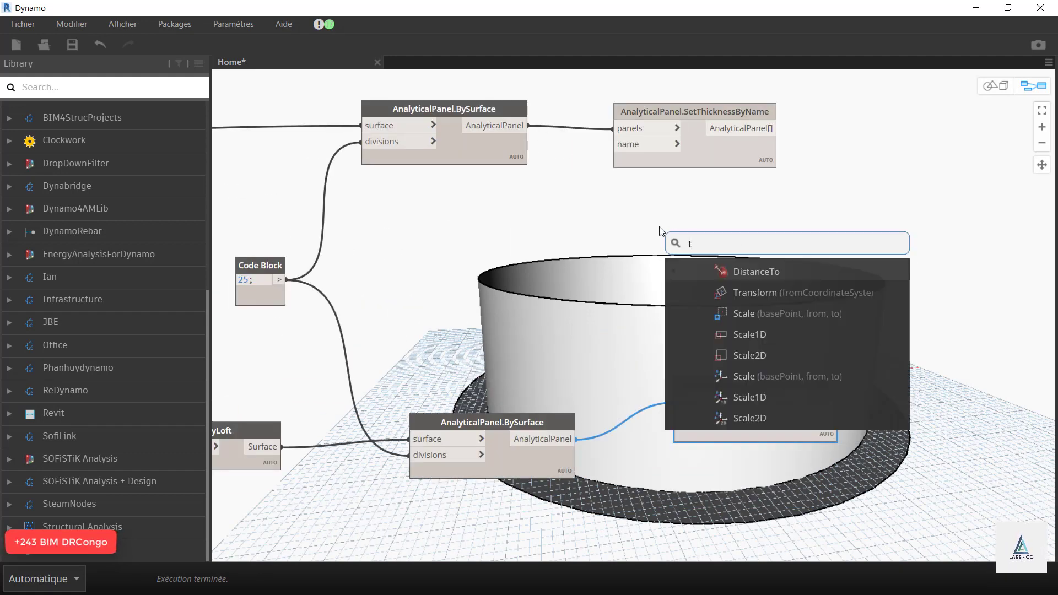
{"action": "type", "text": "hic"}
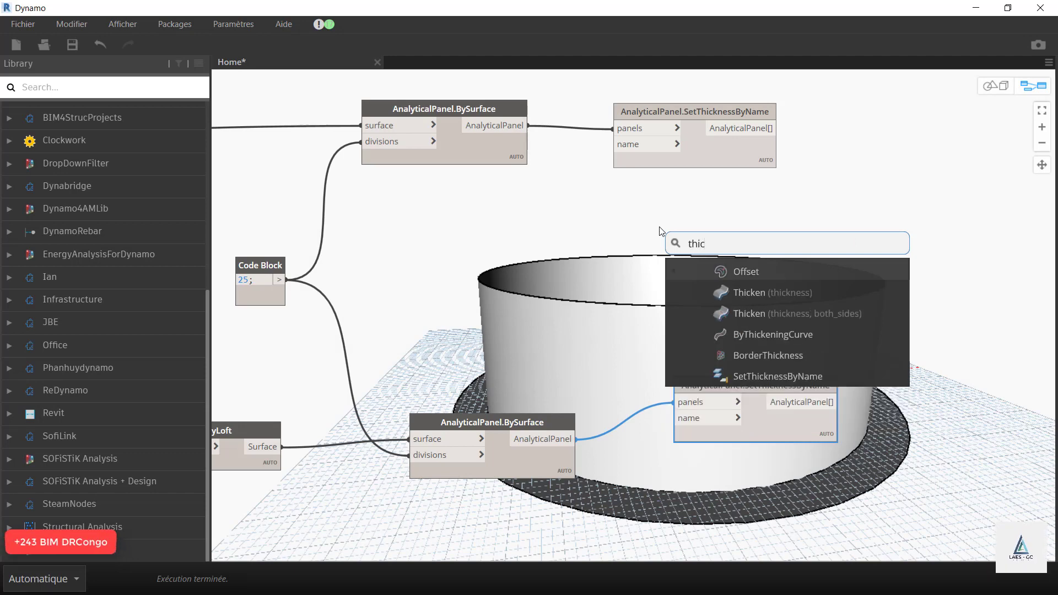
{"action": "type", "text": "ken"}
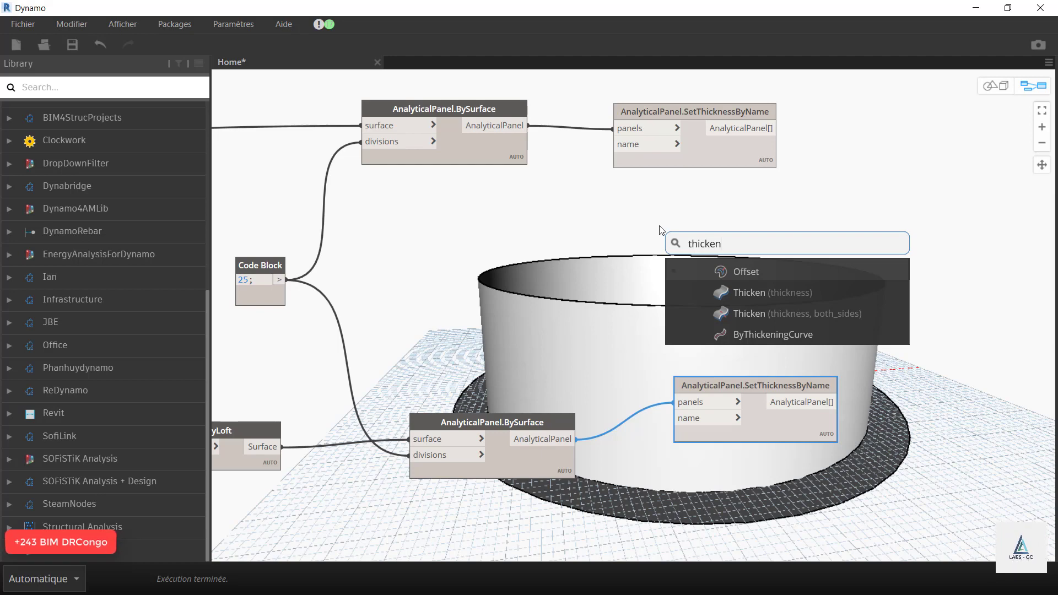
{"action": "left_click", "coordinate": [762, 274]}
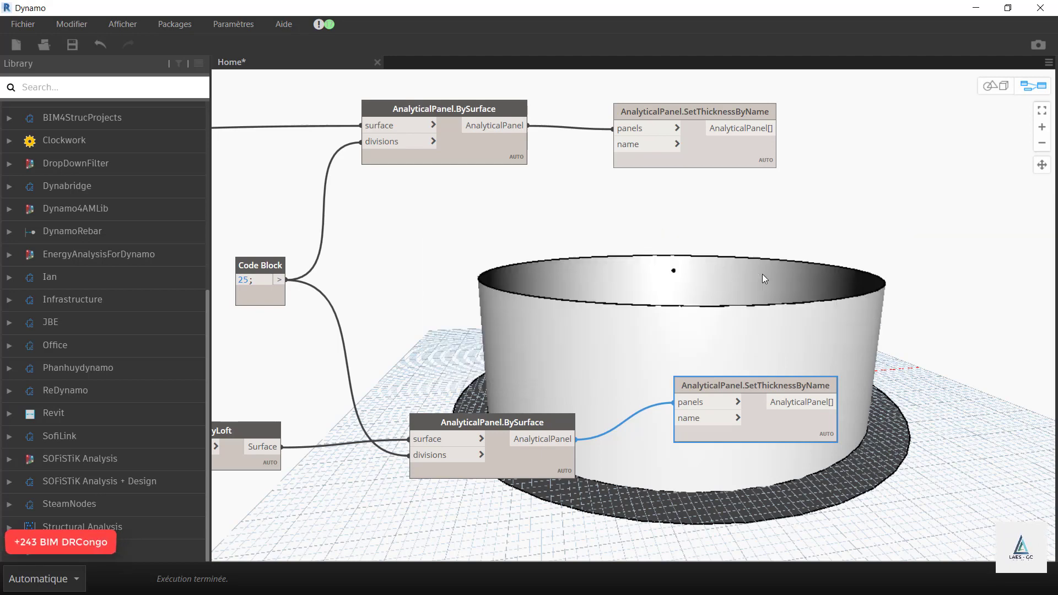
{"action": "right_click", "coordinate": [831, 276]}
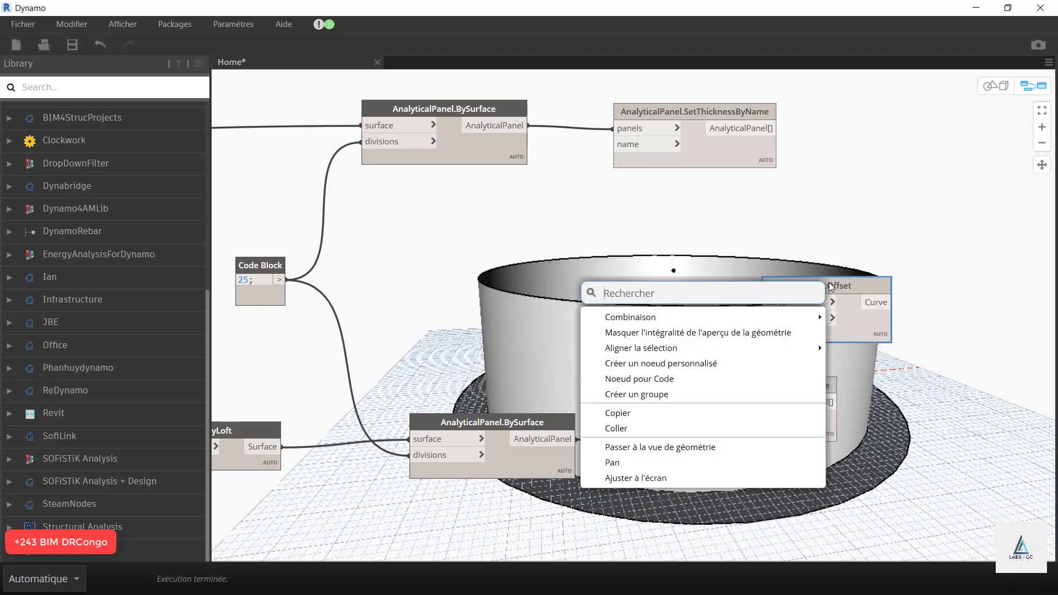
{"action": "left_click", "coordinate": [759, 236]}
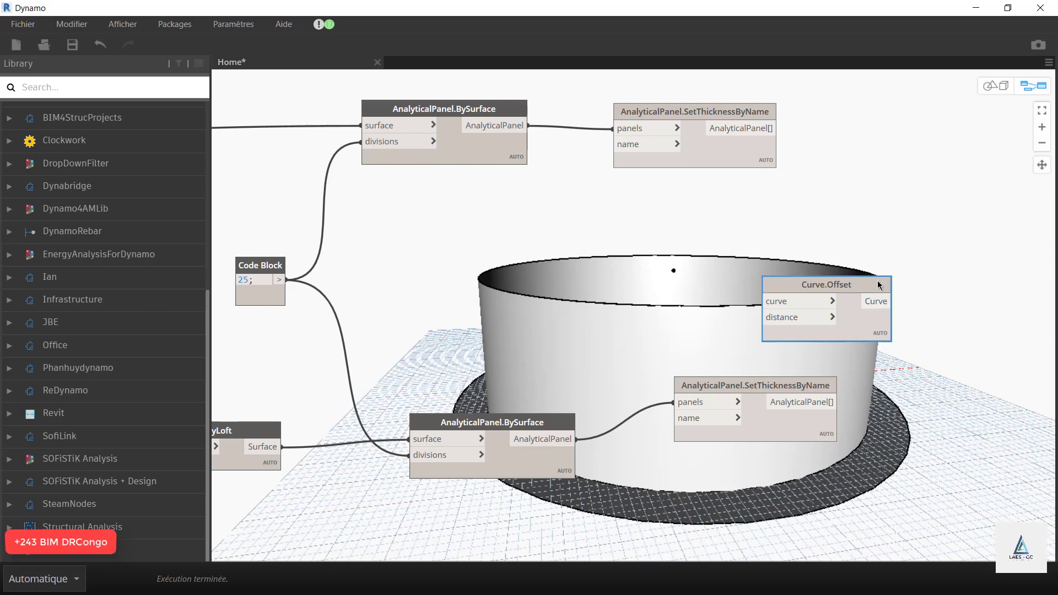
{"action": "right_click", "coordinate": [879, 285]}
{"action": "left_click", "coordinate": [912, 290]}
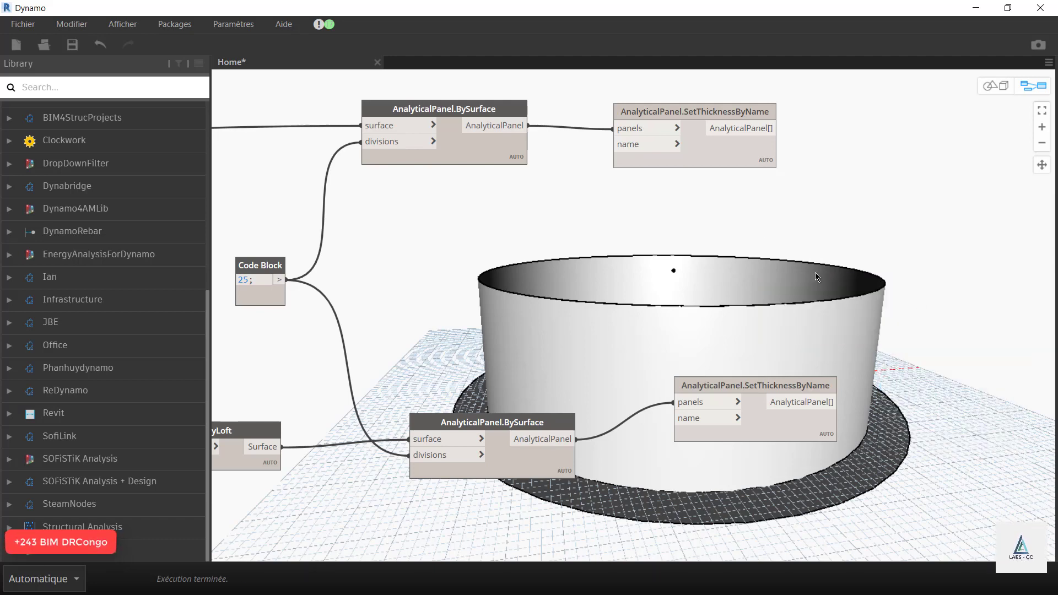
Step: Switch from Dynamo to the Revit 3D view and reduce the Revit window so Robot Structural Analysis shows behind it
{"action": "scroll", "coordinate": [771, 278], "scroll_direction": "down", "scroll_amount": 3}
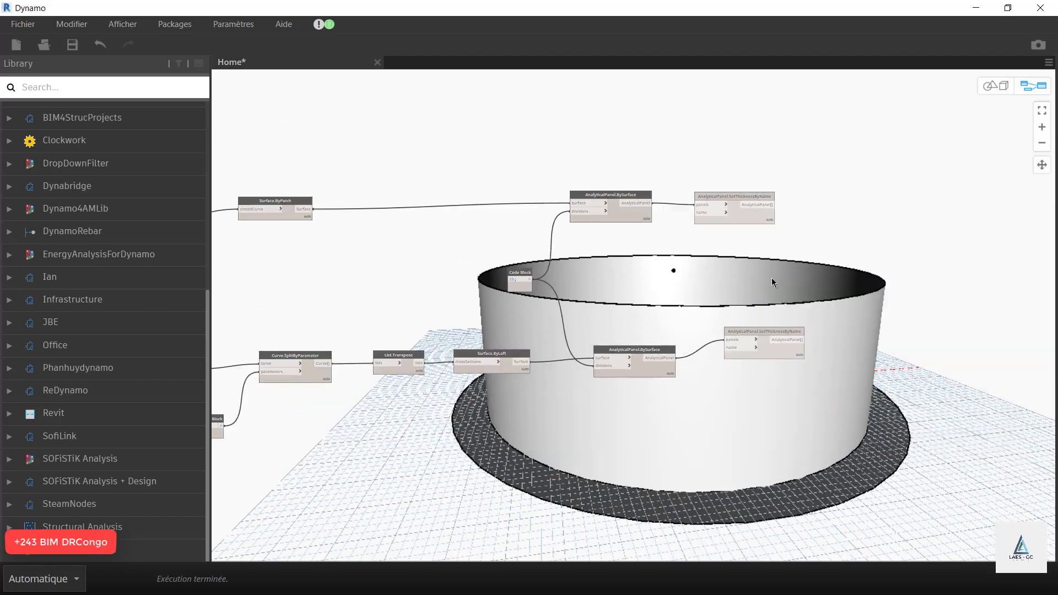
{"action": "scroll", "coordinate": [584, 276], "scroll_direction": "up", "scroll_amount": 2}
{"action": "scroll", "coordinate": [584, 276], "scroll_direction": "up", "scroll_amount": 1}
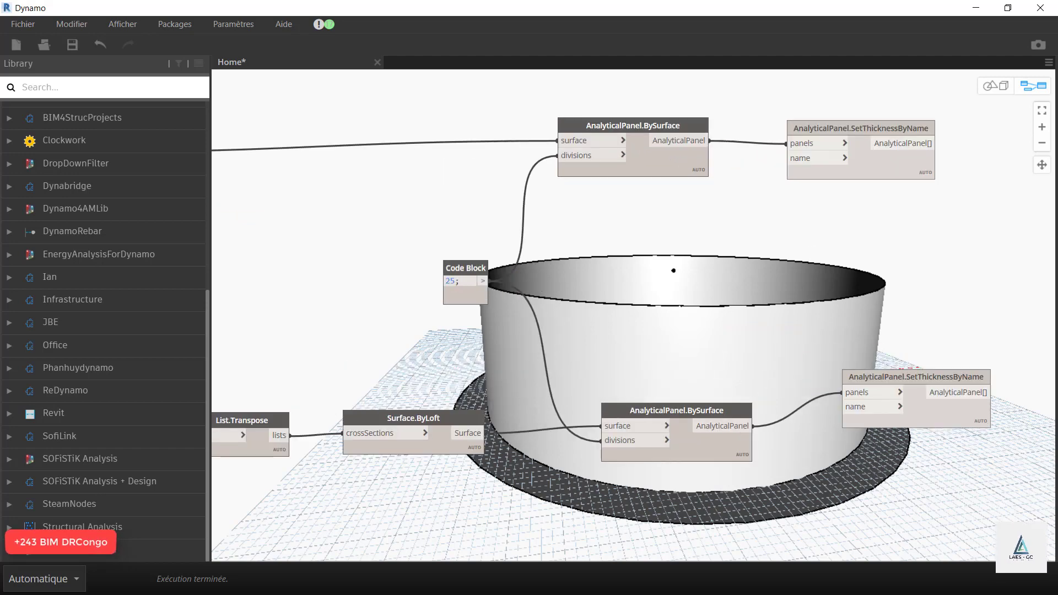
{"action": "left_click", "coordinate": [1007, 8]}
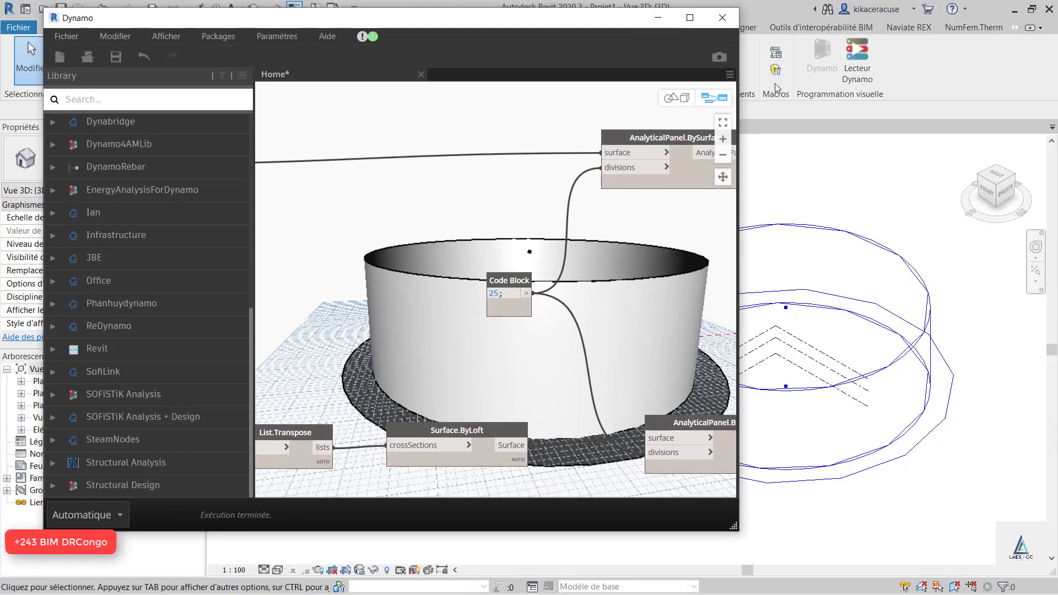
{"action": "left_click", "coordinate": [659, 21]}
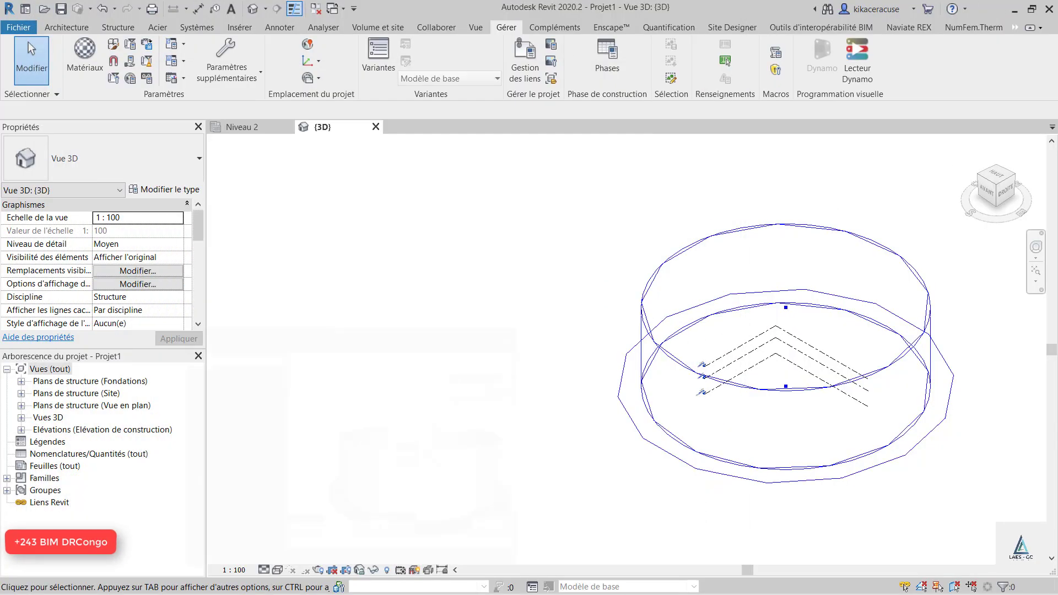
{"action": "left_click", "coordinate": [1031, 8]}
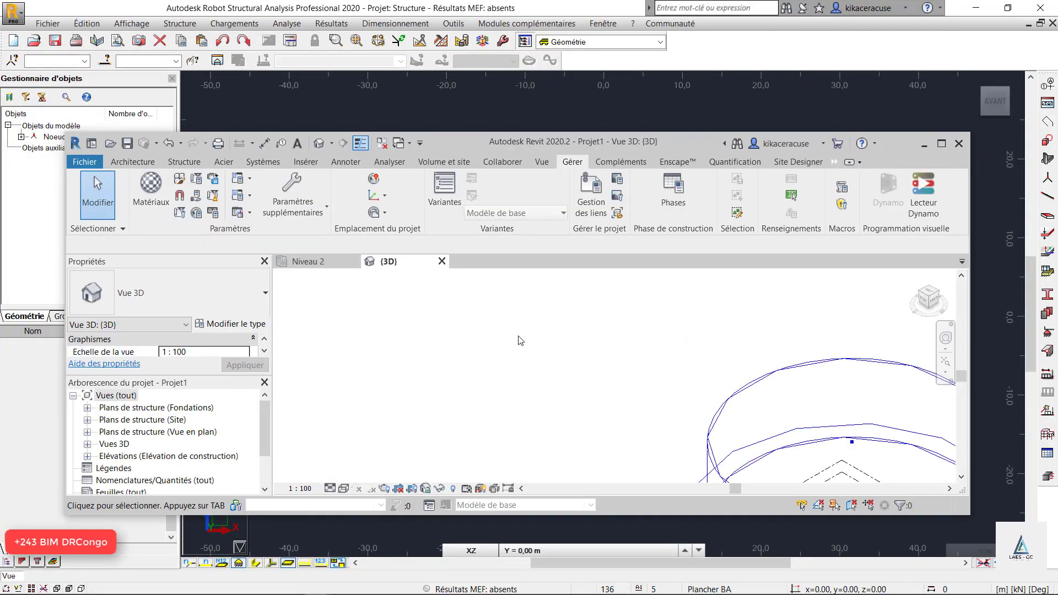
Step: Set the Revit 3D view's visual style to Ombré and dismiss the save reminder
{"action": "scroll", "coordinate": [477, 307], "scroll_direction": "down", "scroll_amount": 6}
{"action": "scroll", "coordinate": [643, 422], "scroll_direction": "up", "scroll_amount": 5}
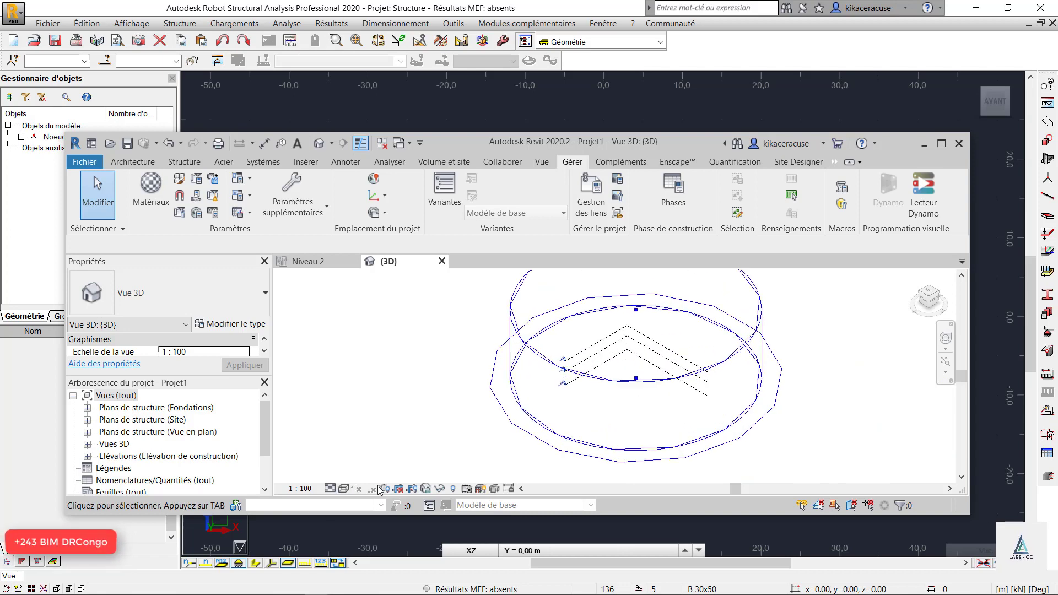
{"action": "left_click", "coordinate": [344, 488]}
{"action": "left_click", "coordinate": [379, 437]}
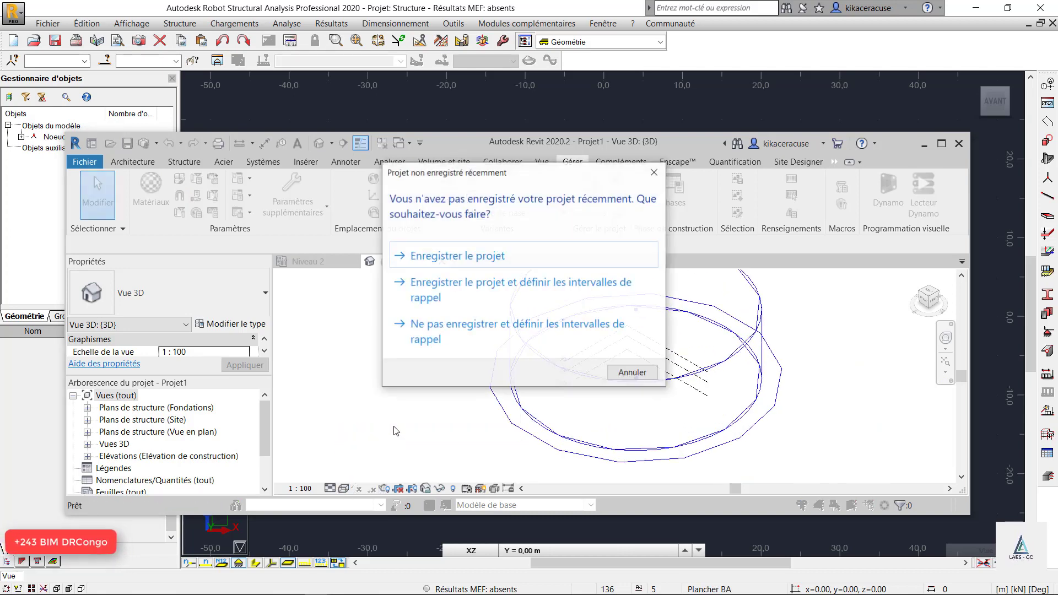
{"action": "left_click", "coordinate": [653, 170]}
{"action": "scroll", "coordinate": [645, 310], "scroll_direction": "up", "scroll_amount": 2}
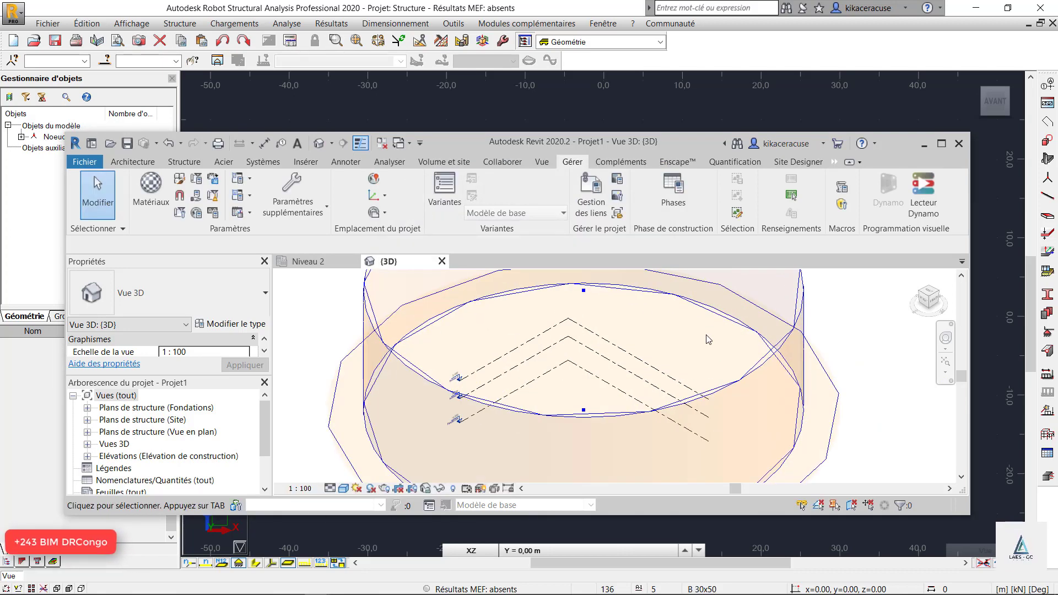
Step: Set the Revit 3D view's visual style to Réaliste
{"action": "left_click", "coordinate": [344, 488]}
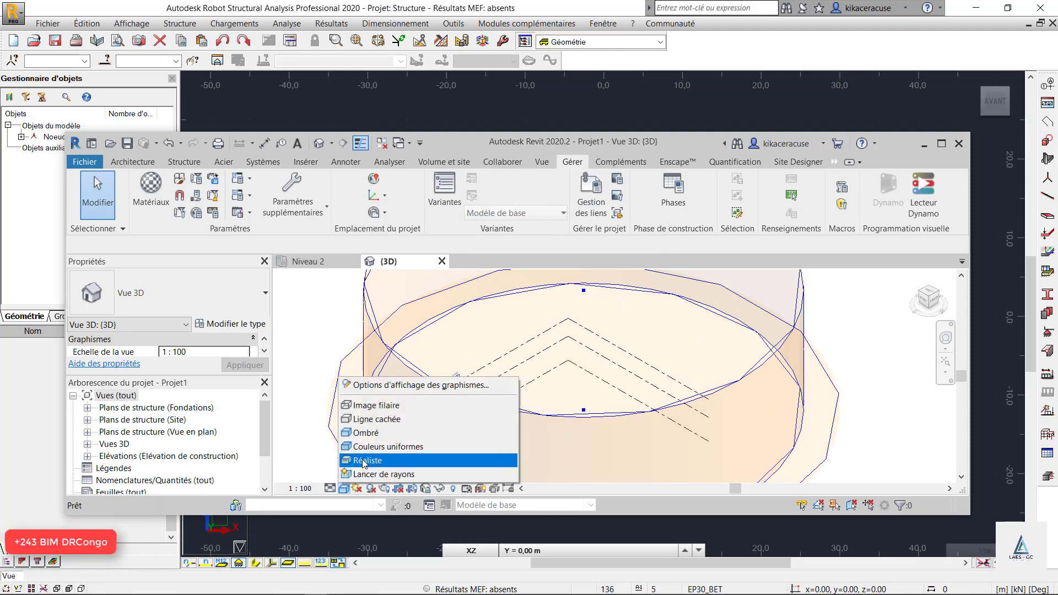
{"action": "left_click", "coordinate": [368, 460]}
{"action": "scroll", "coordinate": [524, 359], "scroll_direction": "up", "scroll_amount": 1}
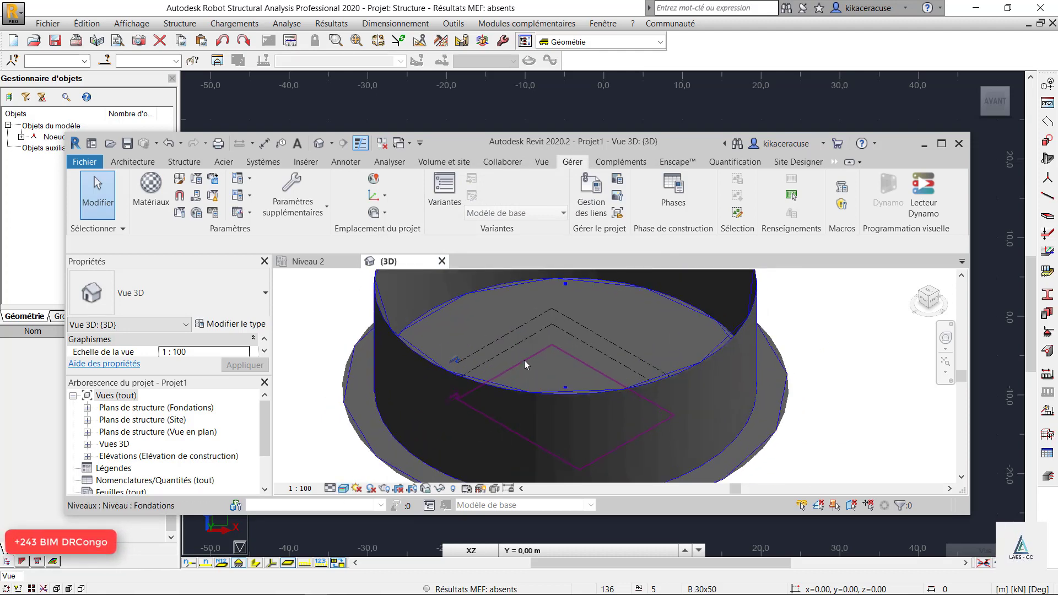
Step: Switch to Robot Structural Analysis and display the tank model in 3D with the Rotation 3D command
{"action": "left_click", "coordinate": [924, 145]}
{"action": "right_click", "coordinate": [882, 171]}
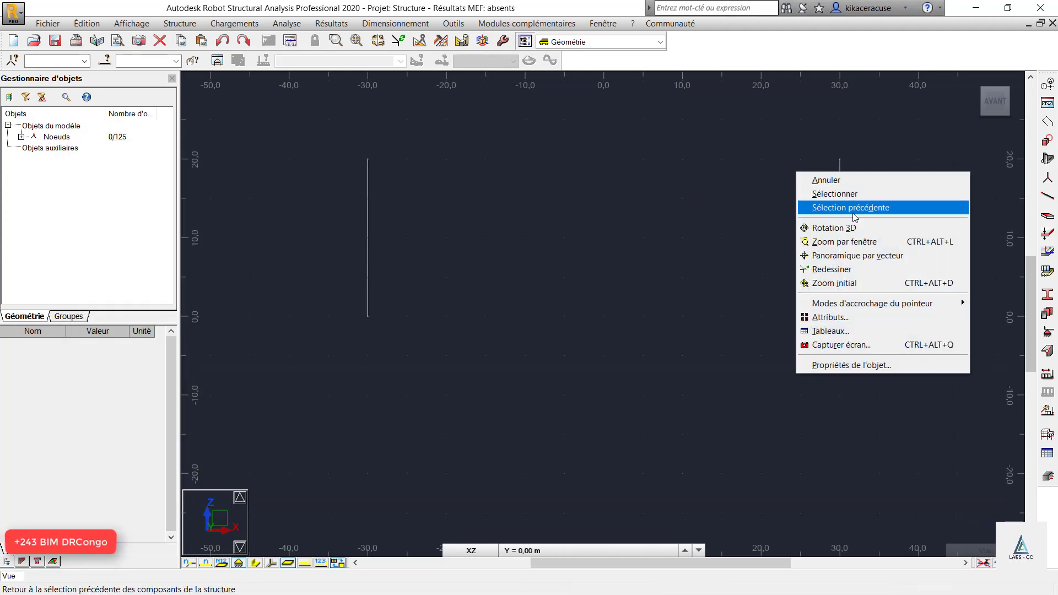
{"action": "left_click", "coordinate": [841, 227]}
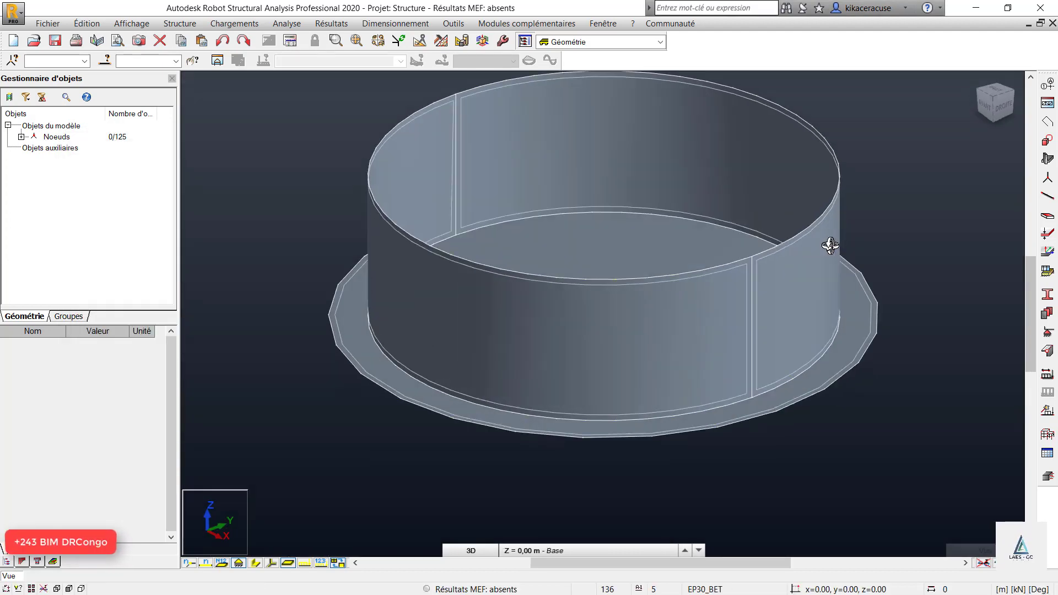
Step: Compare the Dynamo tank geometry with the Robot Structural Analysis model, examining the wall and base panels up close
{"action": "key", "text": "alt+Tab"}
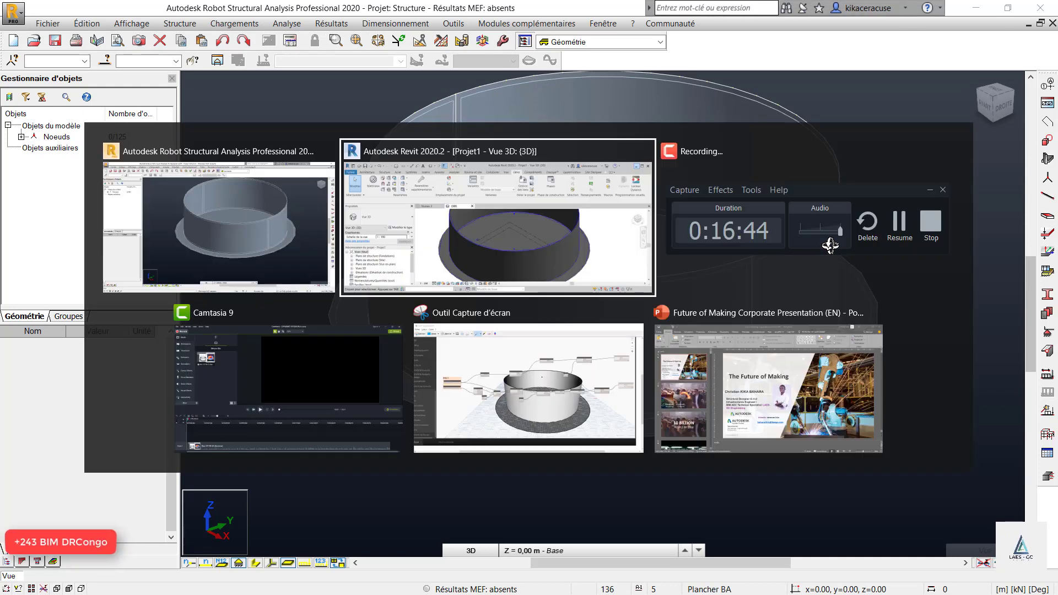
{"action": "left_click", "coordinate": [231, 200]}
{"action": "key", "text": "alt+Tab"}
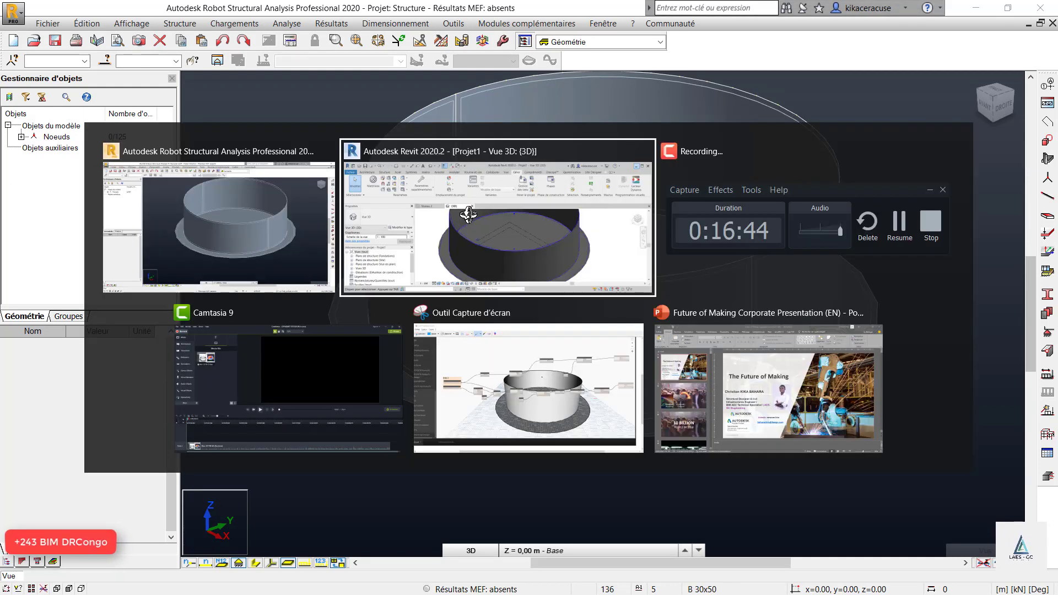
{"action": "left_click", "coordinate": [469, 212]}
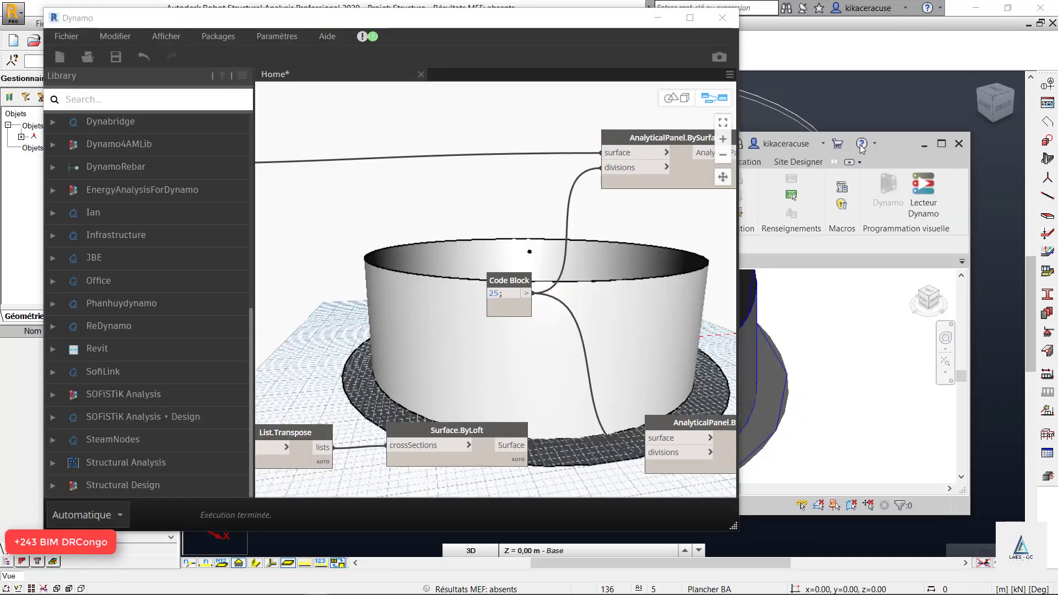
{"action": "left_click", "coordinate": [925, 145]}
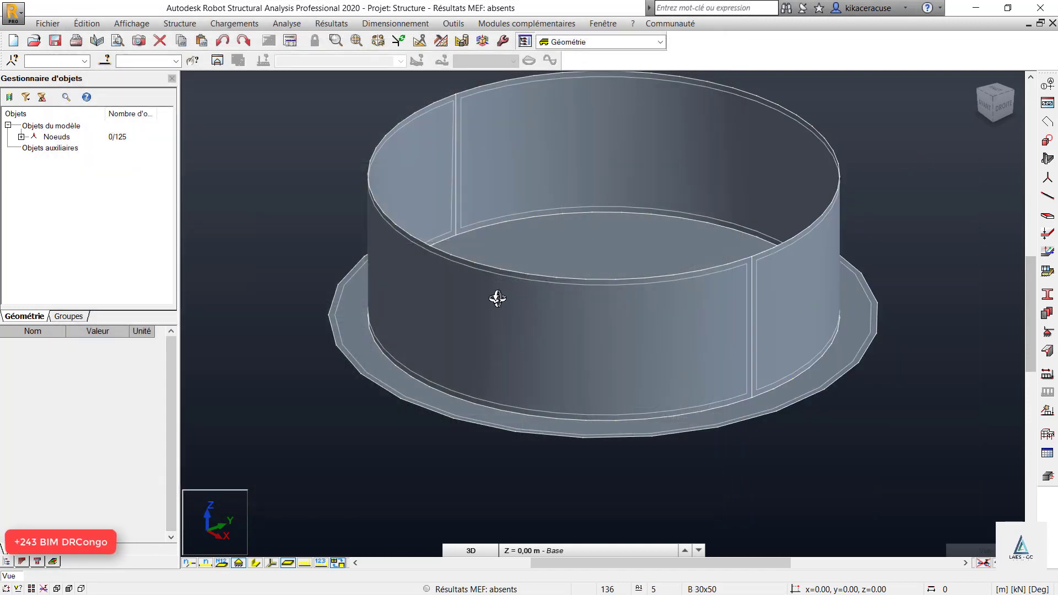
{"action": "key", "text": "alt+Tab"}
{"action": "left_click", "coordinate": [507, 291]}
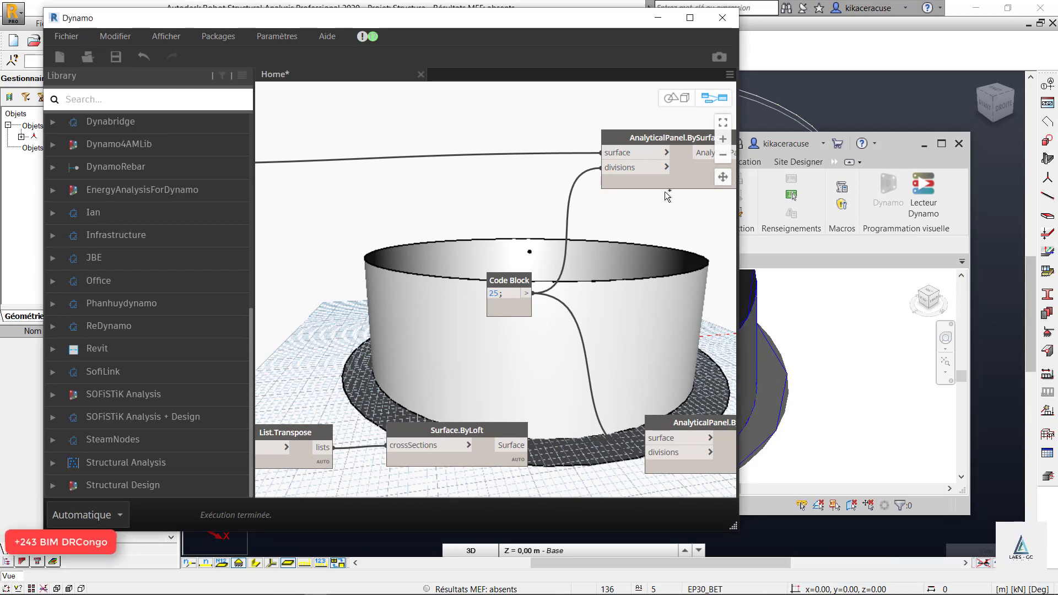
{"action": "left_click", "coordinate": [924, 145]}
{"action": "scroll", "coordinate": [666, 276], "scroll_direction": "up", "scroll_amount": 5}
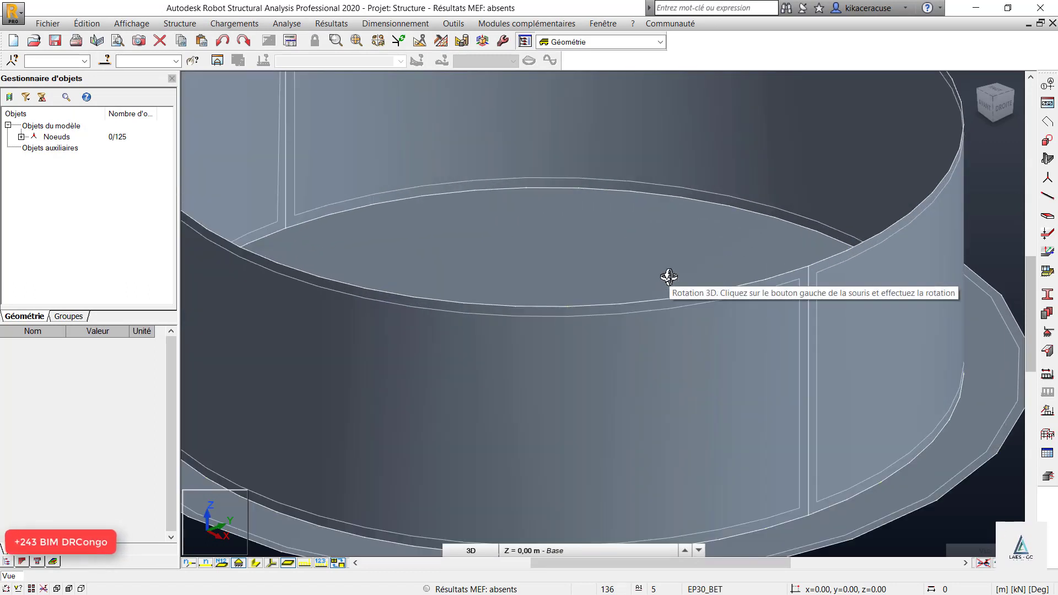
Step: Switch back to Dynamo in a maximised window and bring the whole node graph into view
{"action": "key", "text": "alt+Tab"}
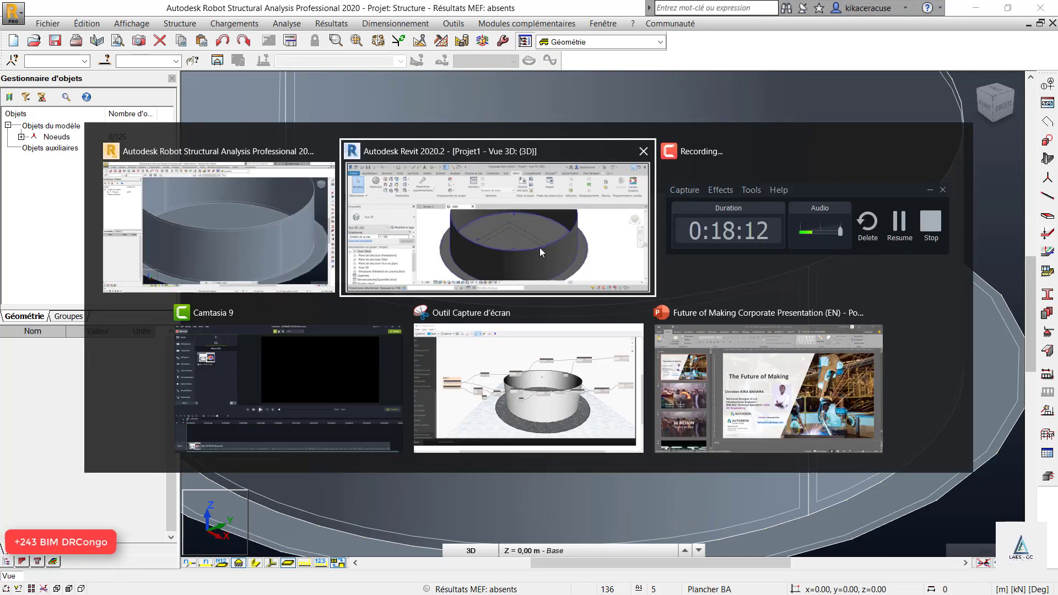
{"action": "left_click", "coordinate": [540, 247]}
{"action": "left_click", "coordinate": [690, 17]}
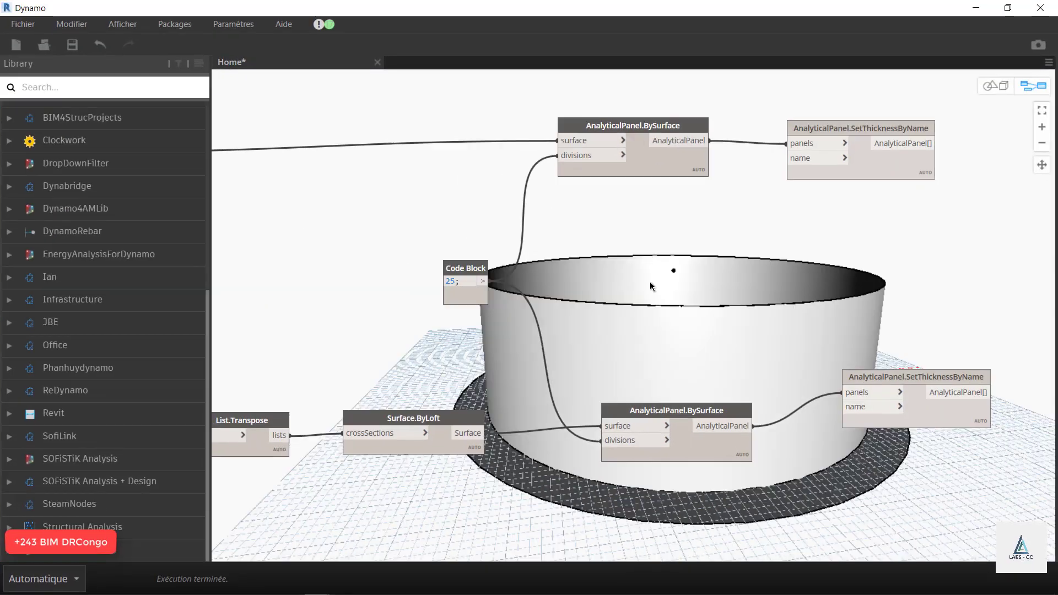
{"action": "scroll", "coordinate": [650, 283], "scroll_direction": "down", "scroll_amount": 5}
{"action": "scroll", "coordinate": [259, 253], "scroll_direction": "up", "scroll_amount": 6}
{"action": "scroll", "coordinate": [550, 302], "scroll_direction": "down", "scroll_amount": 6}
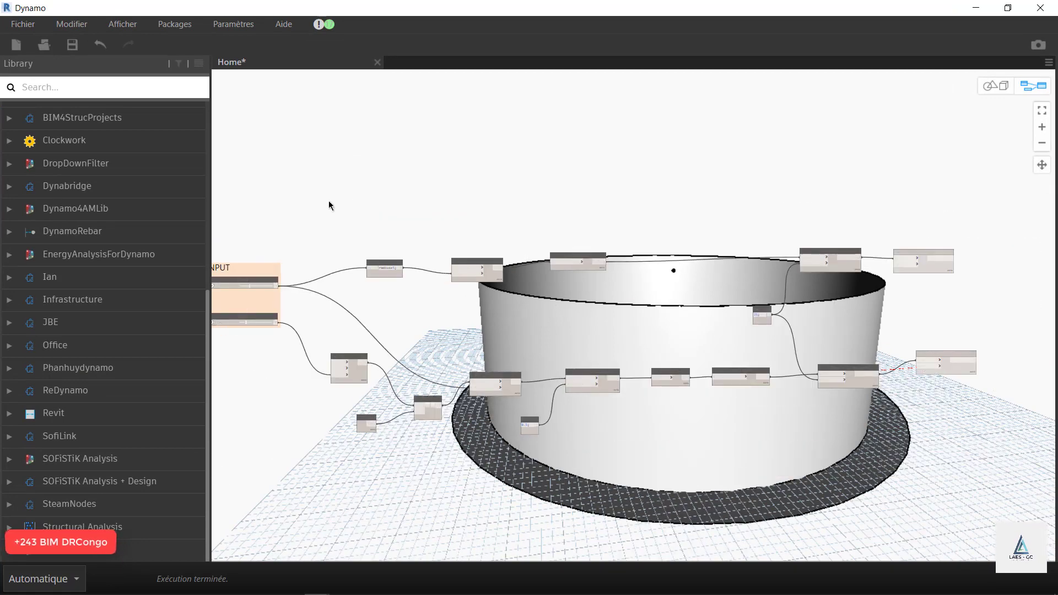
Step: Examine the two AnalyticalPanel.SetThicknessByName nodes in the graph and the description of their name input
{"action": "scroll", "coordinate": [328, 200], "scroll_direction": "down", "scroll_amount": 3}
{"action": "scroll", "coordinate": [421, 176], "scroll_direction": "up", "scroll_amount": 6}
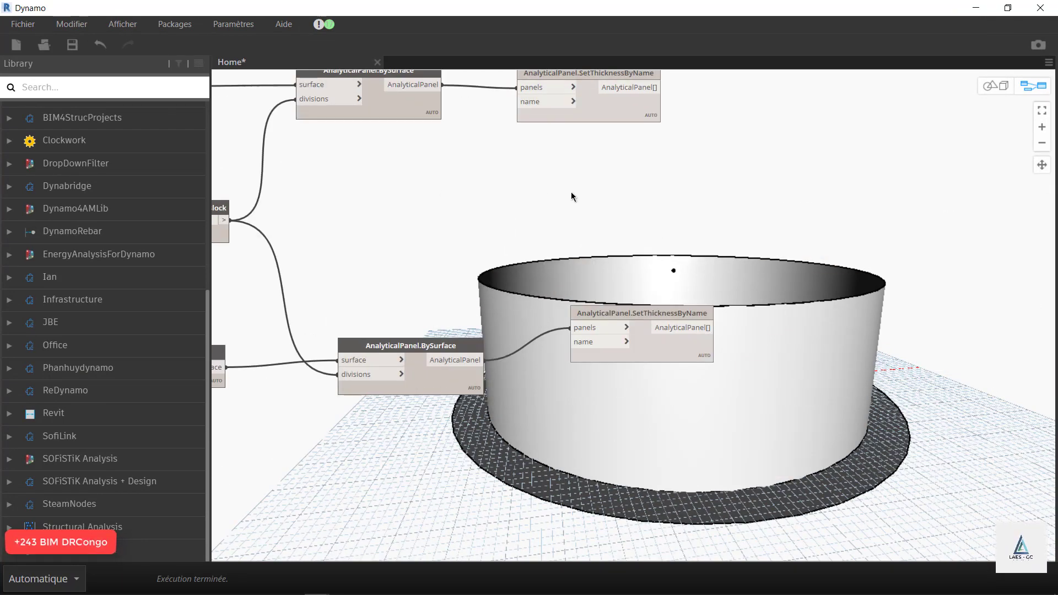
{"action": "scroll", "coordinate": [606, 226], "scroll_direction": "down", "scroll_amount": 3}
{"action": "scroll", "coordinate": [659, 182], "scroll_direction": "up", "scroll_amount": 5}
{"action": "scroll", "coordinate": [626, 222], "scroll_direction": "down", "scroll_amount": 4}
{"action": "scroll", "coordinate": [582, 126], "scroll_direction": "up", "scroll_amount": 2}
{"action": "scroll", "coordinate": [583, 125], "scroll_direction": "up", "scroll_amount": 2}
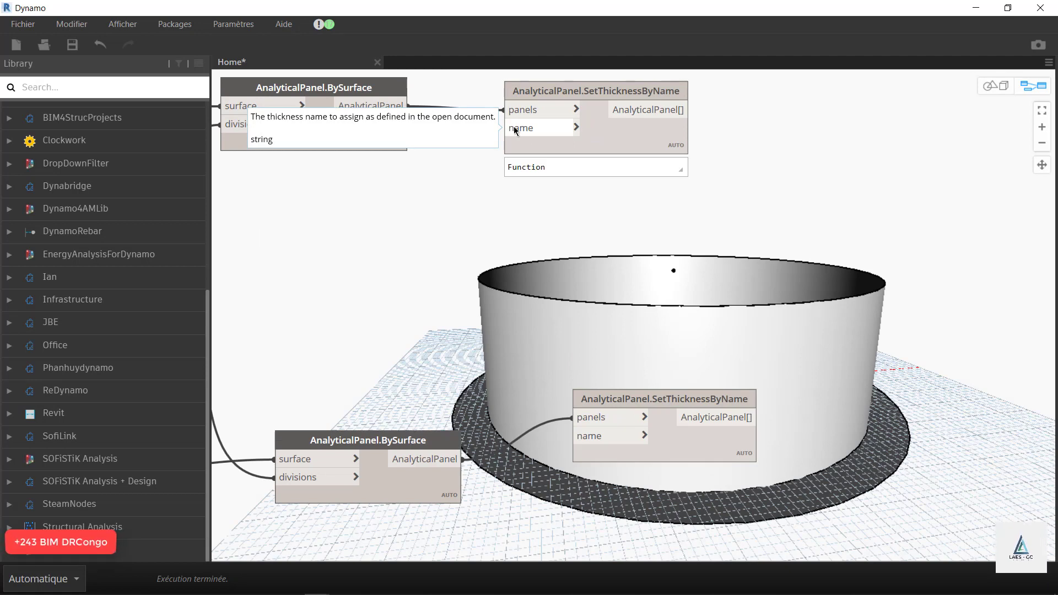
{"action": "scroll", "coordinate": [588, 197], "scroll_direction": "up", "scroll_amount": 1}
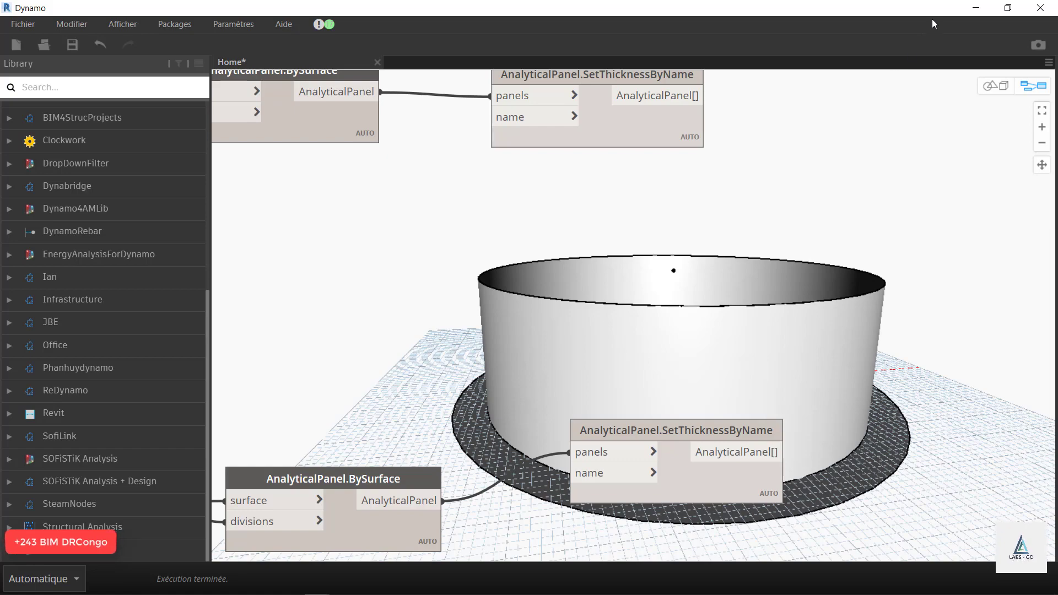
Step: Switch to Robot Structural Analysis with the Dynamo and Revit windows minimised, and end the 3D rotation of the tank model
{"action": "left_click", "coordinate": [976, 7]}
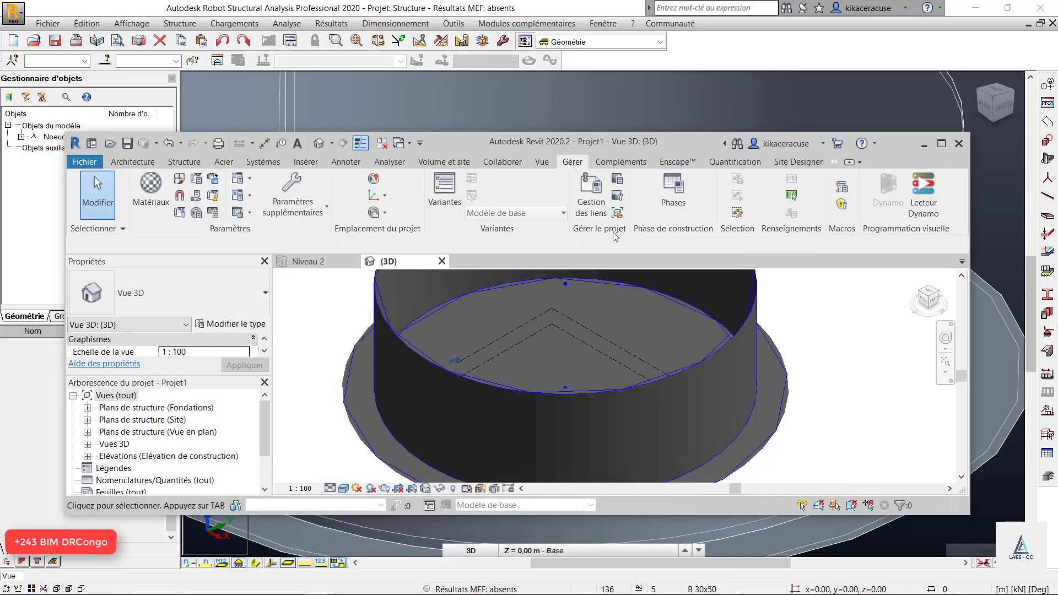
{"action": "left_click", "coordinate": [924, 144]}
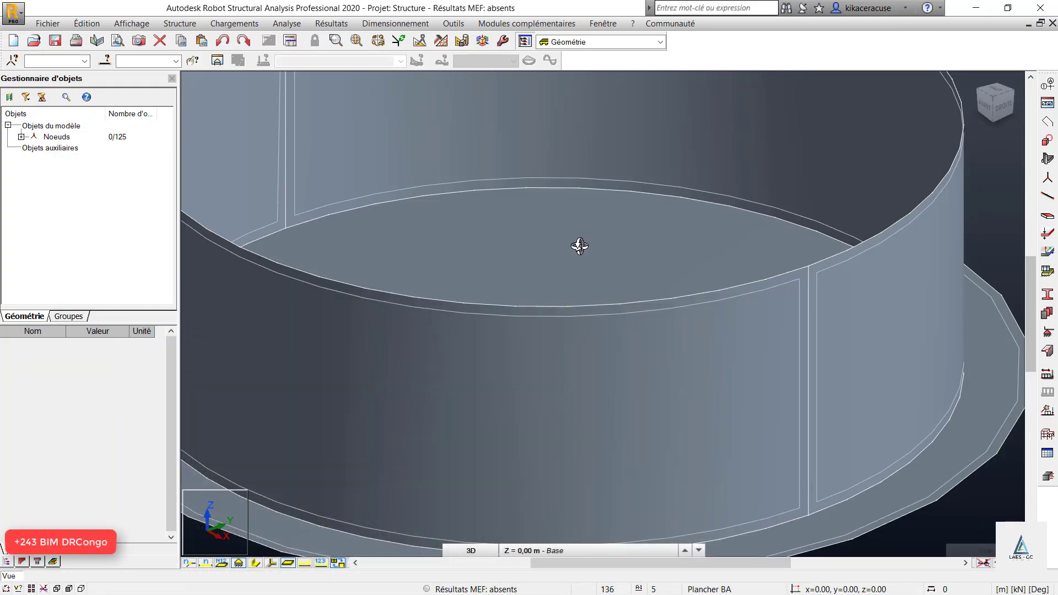
{"action": "scroll", "coordinate": [579, 245], "scroll_direction": "down", "scroll_amount": 5}
{"action": "right_click", "coordinate": [569, 225]}
{"action": "left_click", "coordinate": [642, 246]}
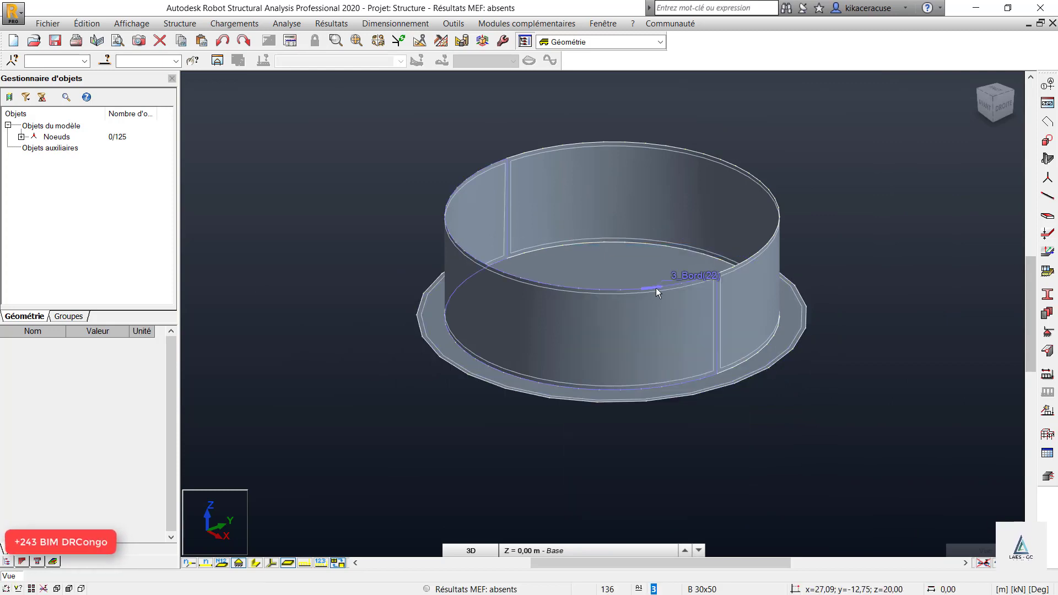
Step: Select the tank's front wall panel to check its extent, and clear the selection
{"action": "left_click", "coordinate": [650, 296]}
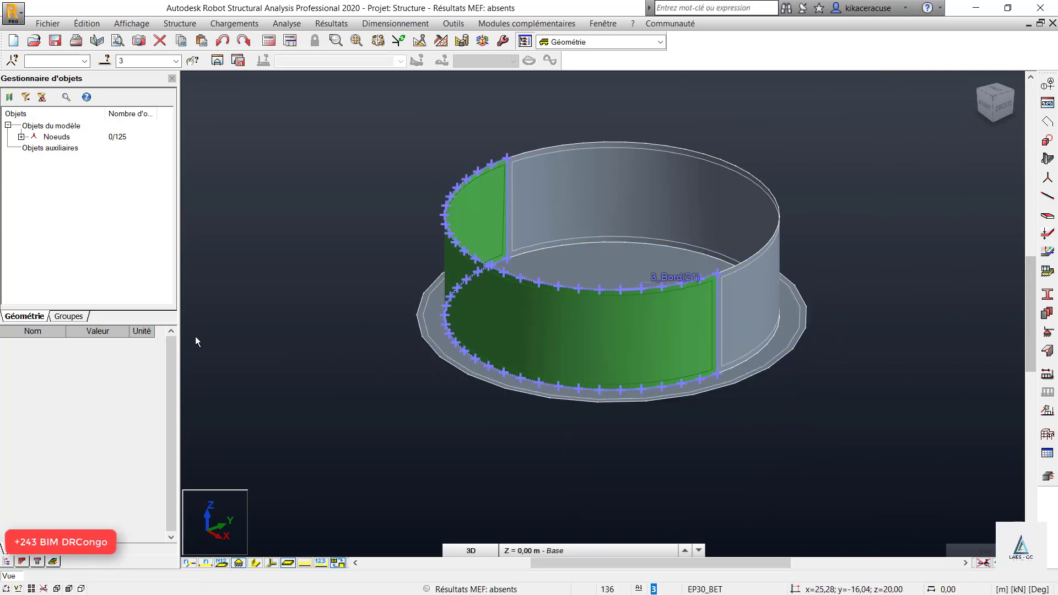
{"action": "scroll", "coordinate": [797, 314], "scroll_direction": "up", "scroll_amount": 3}
{"action": "left_click", "coordinate": [914, 263]}
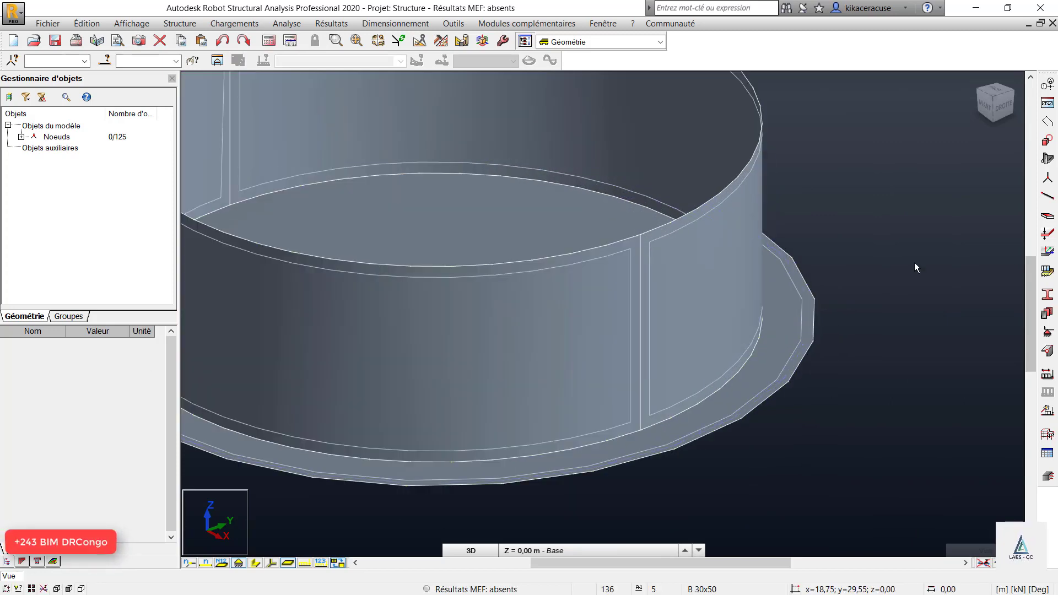
Step: Save the Robot project in the Nouveau dossier folder as MODEL SESSION BIM STRUCTU
{"action": "key", "text": "ctrl+s"}
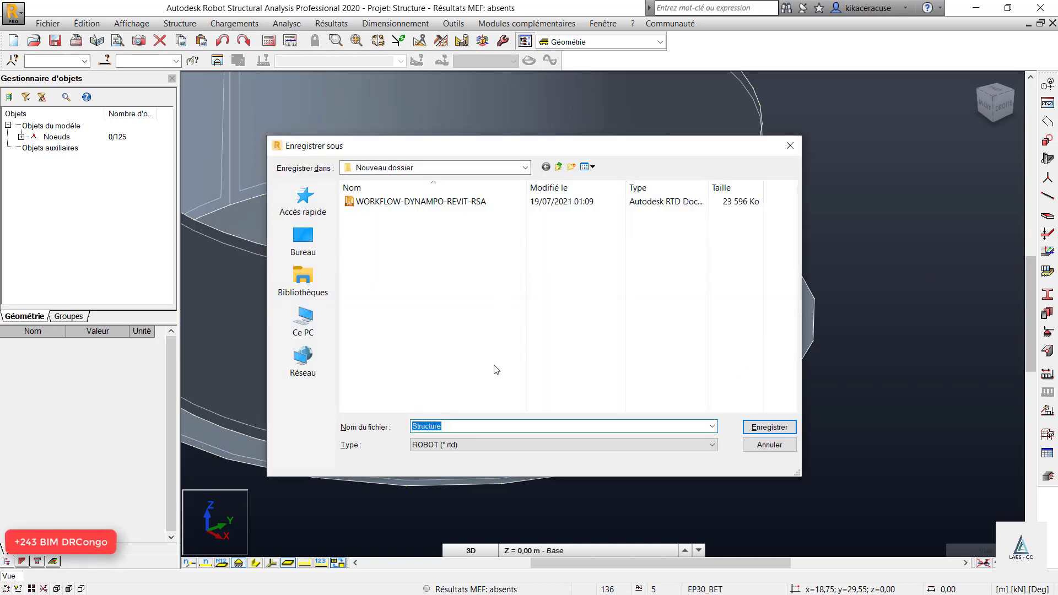
{"action": "type", "text": "MOD"}
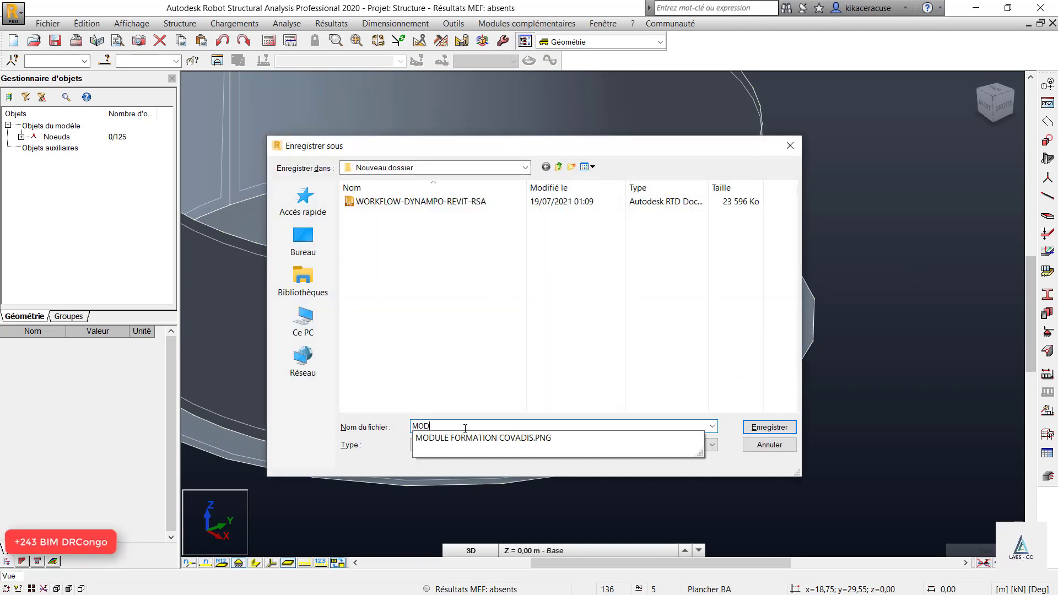
{"action": "type", "text": "EL SESSION BI"}
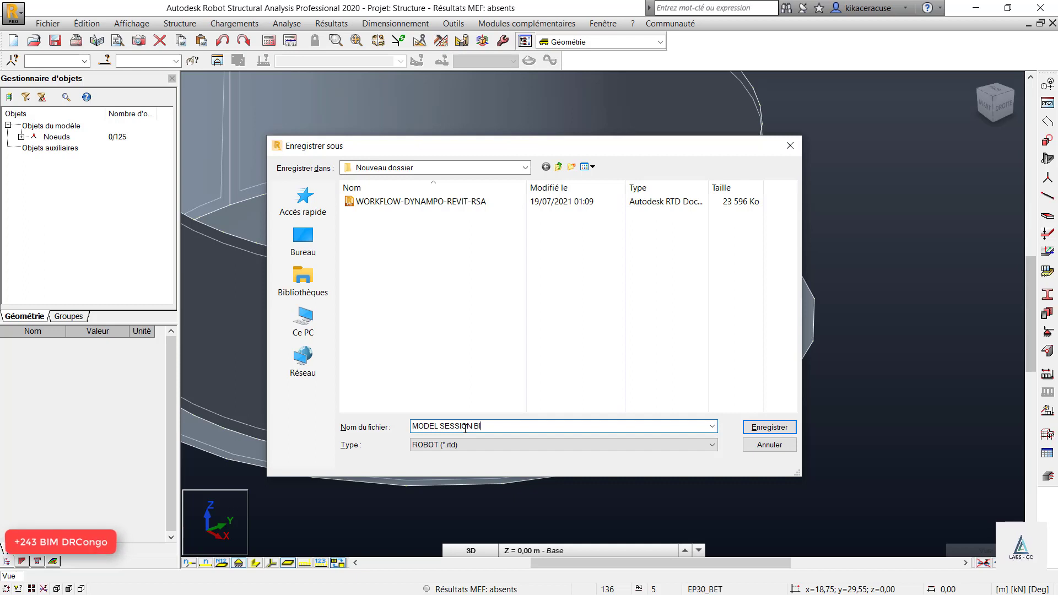
{"action": "type", "text": "M STRUCTU"}
{"action": "key", "text": "Return"}
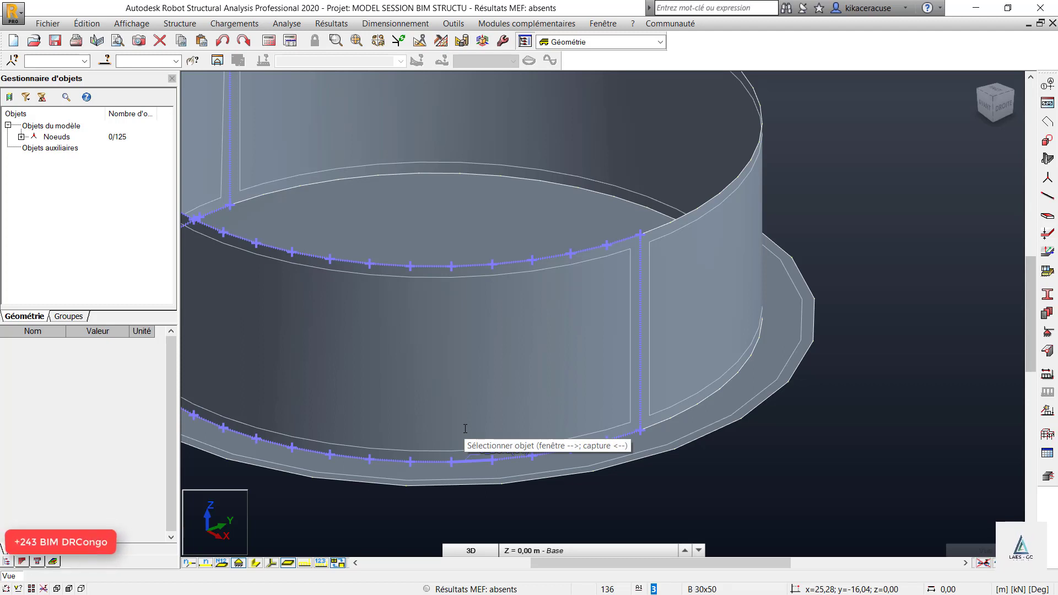
Step: Delete the EP30_BET thickness from the list of FE panel thicknesses
{"action": "scroll", "coordinate": [643, 428], "scroll_direction": "down", "scroll_amount": 3}
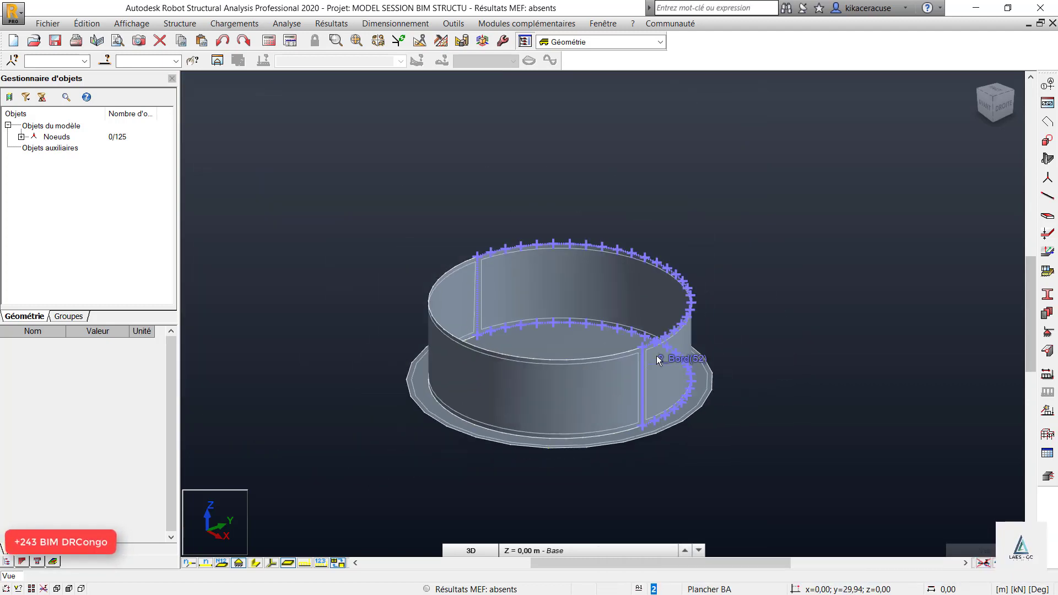
{"action": "scroll", "coordinate": [657, 355], "scroll_direction": "up", "scroll_amount": 3}
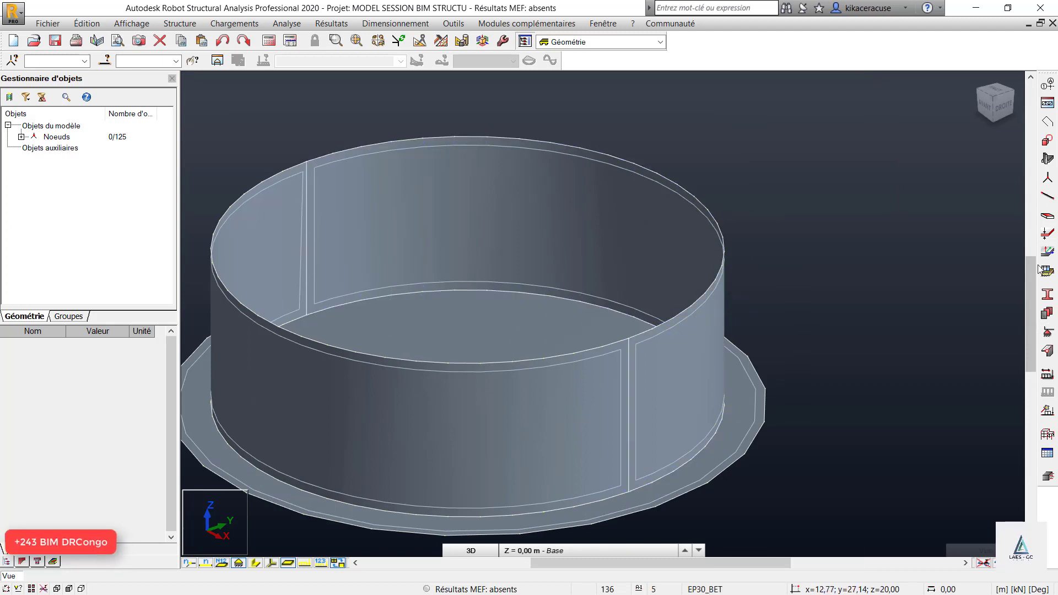
{"action": "left_click", "coordinate": [1047, 216]}
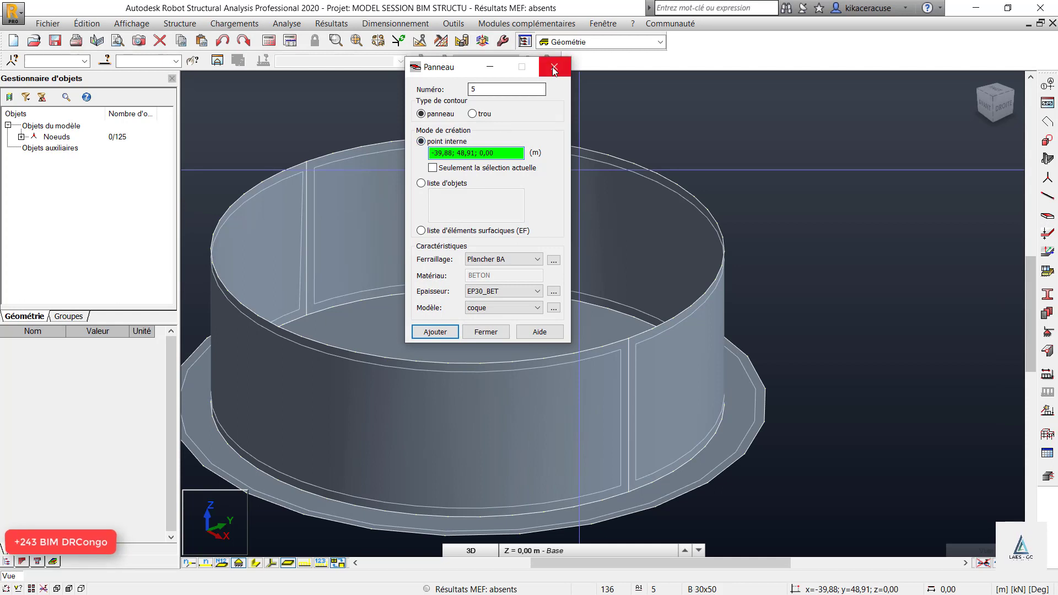
{"action": "left_click", "coordinate": [554, 70]}
{"action": "left_click", "coordinate": [1047, 234]}
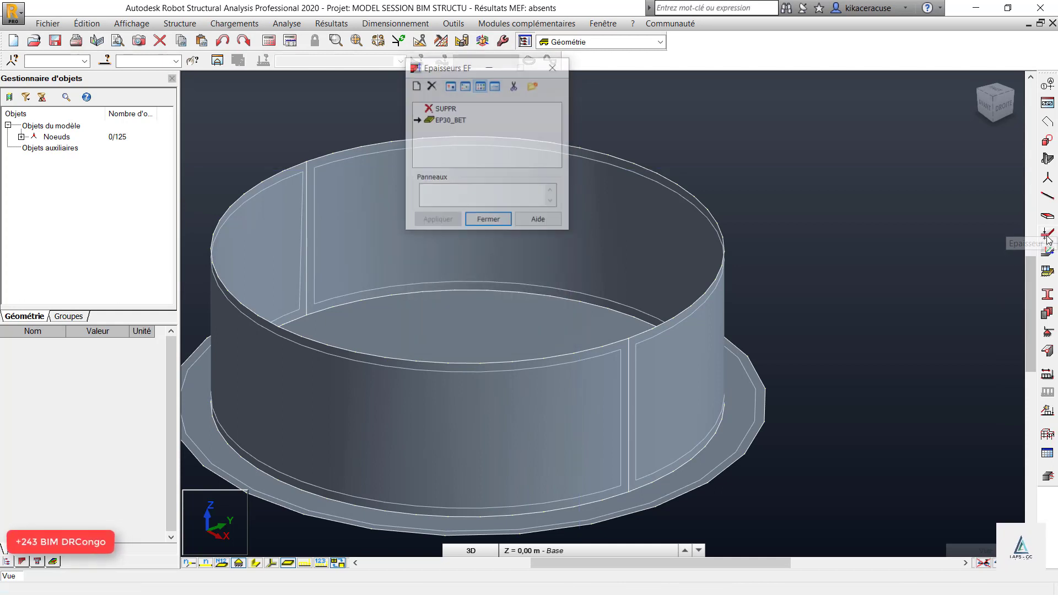
{"action": "left_click", "coordinate": [430, 119]}
{"action": "left_click", "coordinate": [431, 85]}
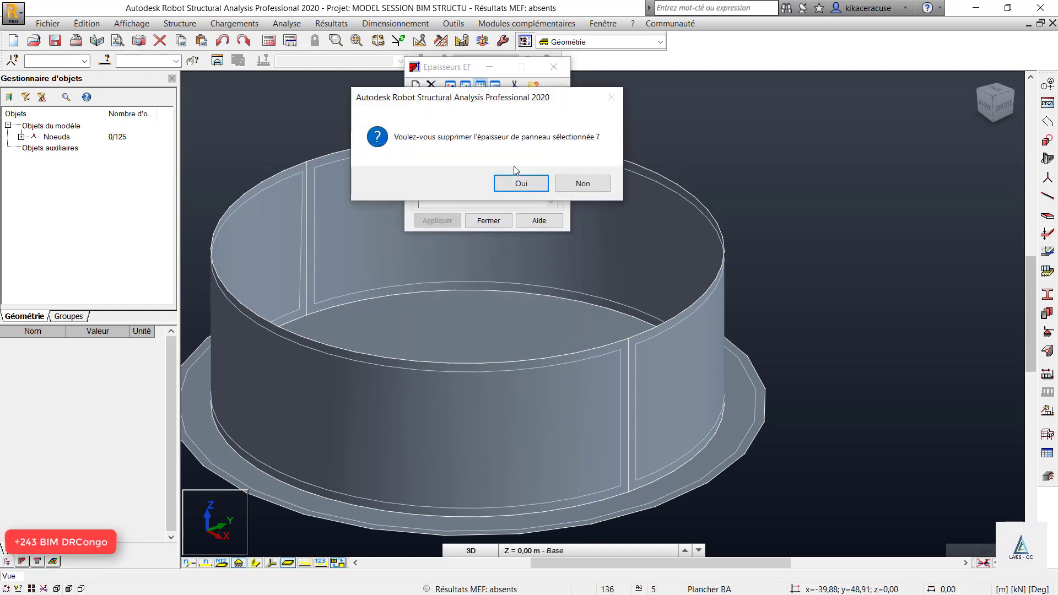
{"action": "left_click", "coordinate": [521, 183]}
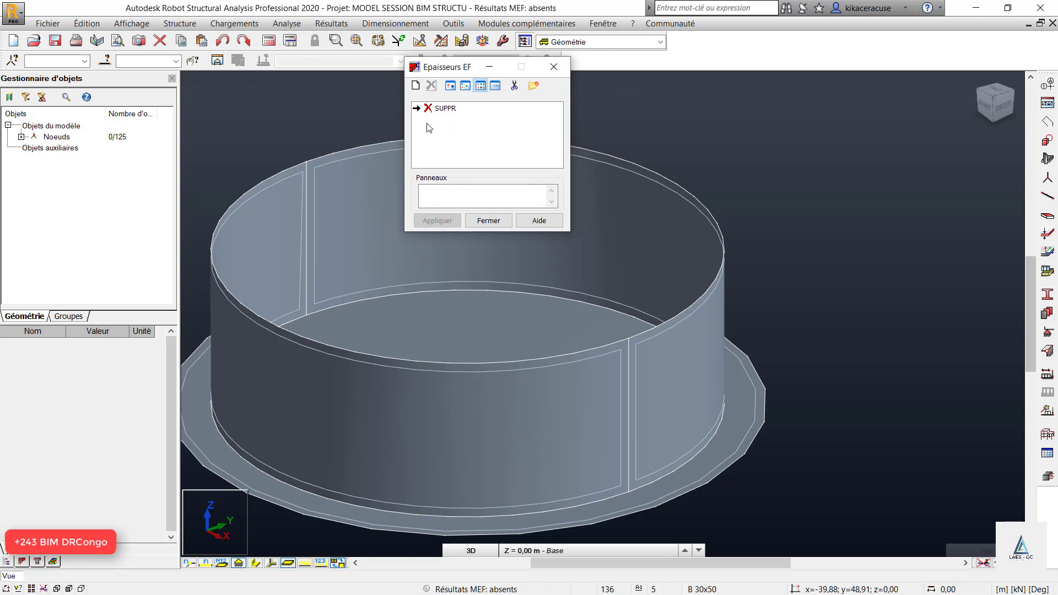
Step: Add a uniform panel thickness named Radier with a pink colour, 40 cm thick, in BETON30
{"action": "left_click", "coordinate": [416, 86]}
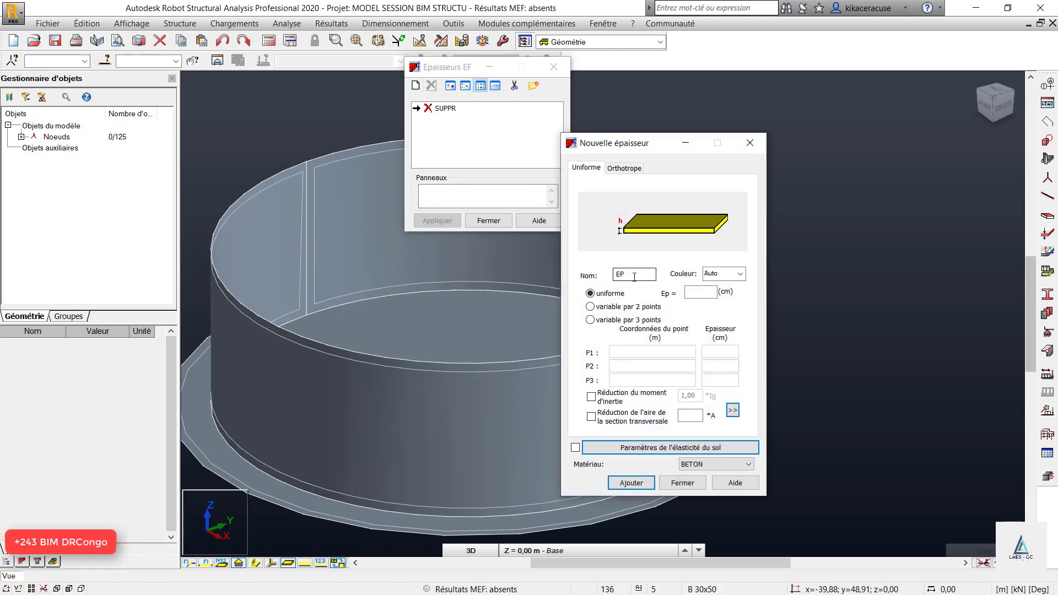
{"action": "left_click_drag", "start_coordinate": [646, 277], "coordinate": [574, 269]}
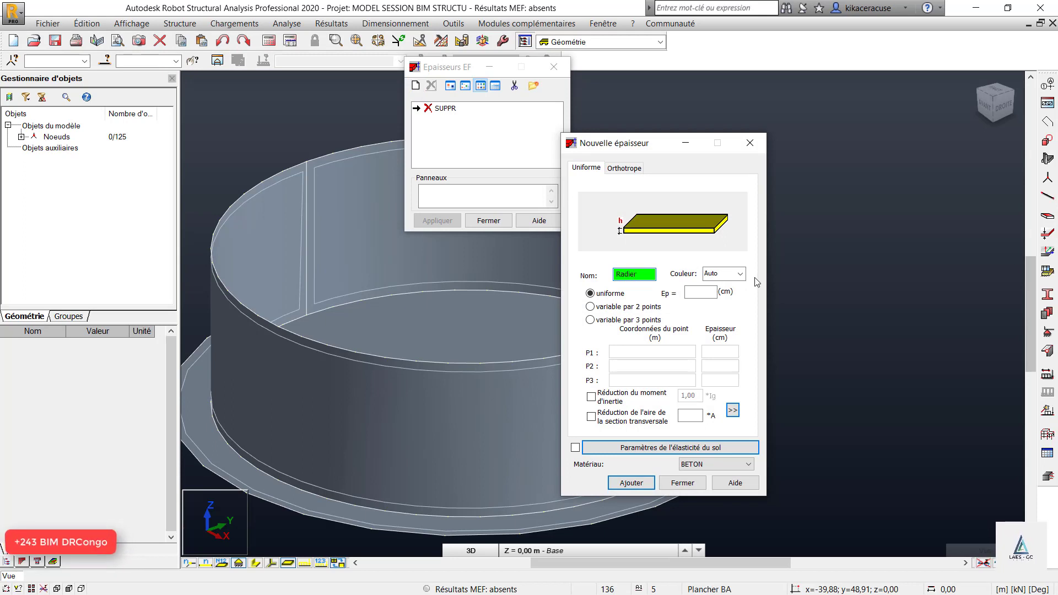
{"action": "left_click", "coordinate": [736, 273]}
{"action": "left_click", "coordinate": [727, 203]}
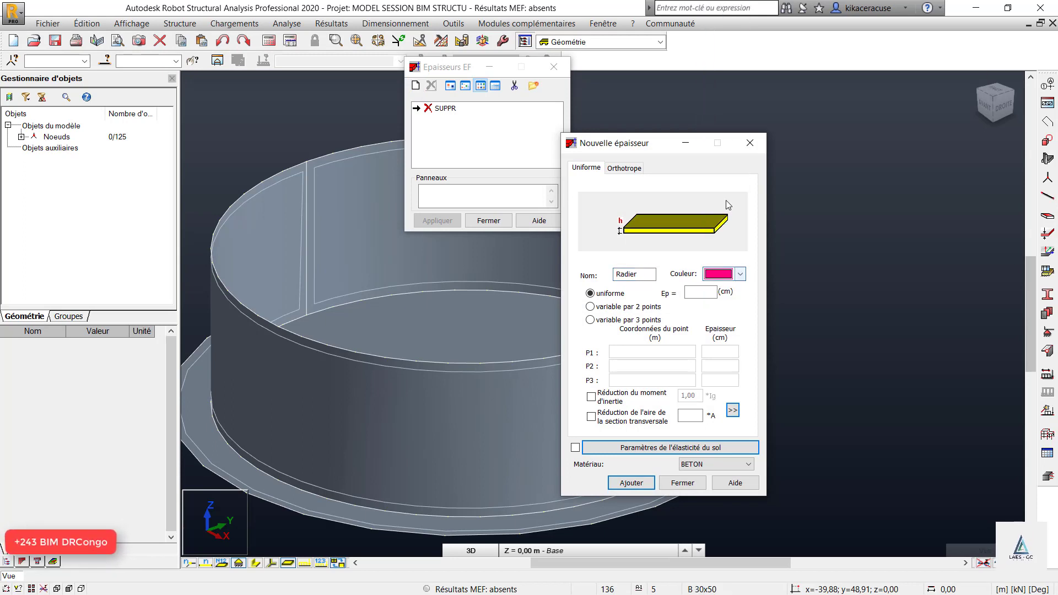
{"action": "left_click", "coordinate": [711, 293]}
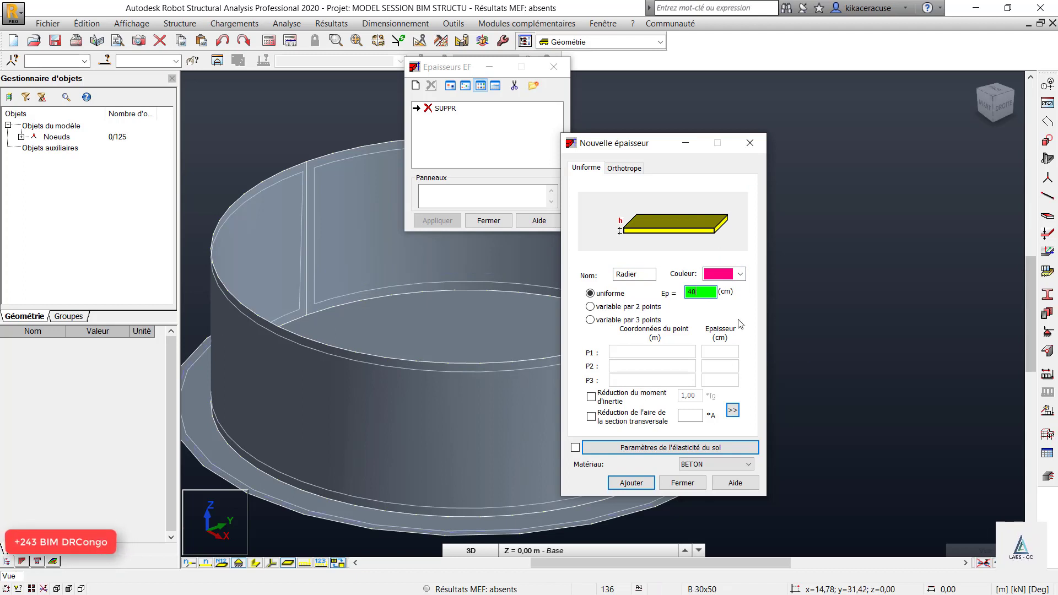
{"action": "left_click", "coordinate": [694, 466]}
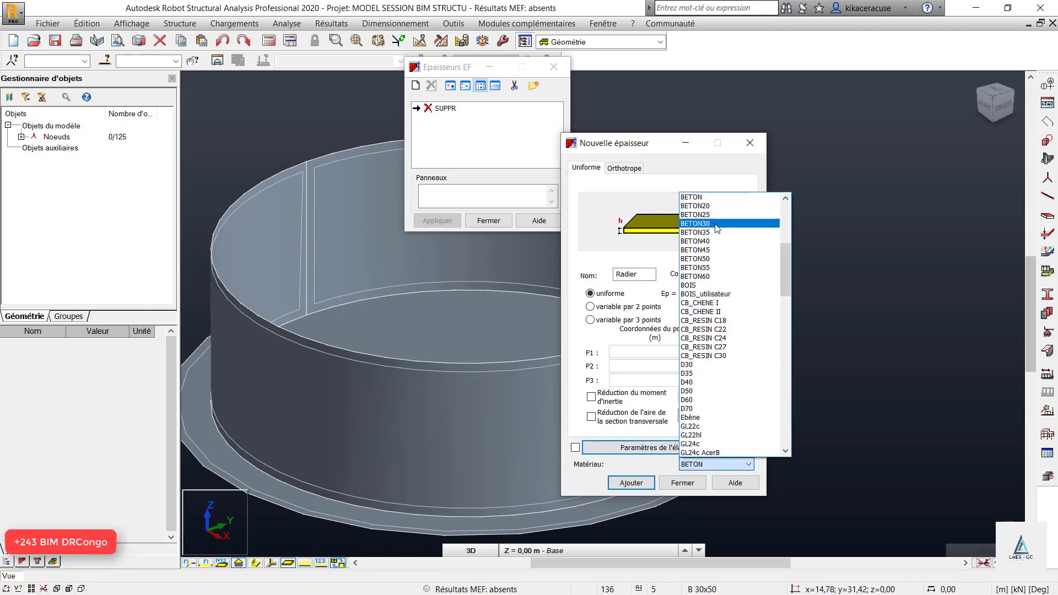
{"action": "left_click", "coordinate": [716, 224]}
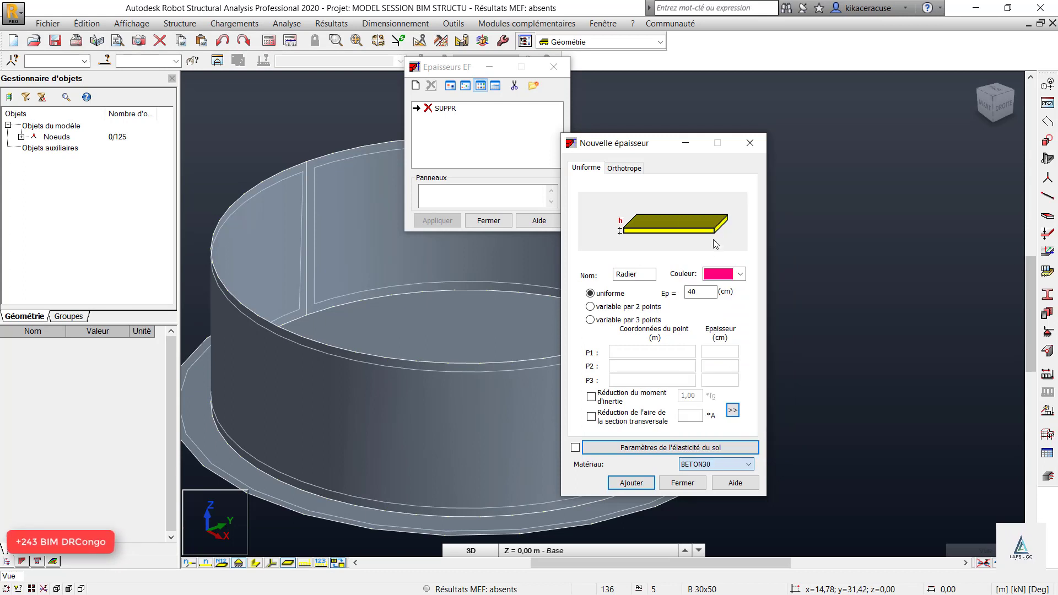
{"action": "left_click", "coordinate": [630, 483]}
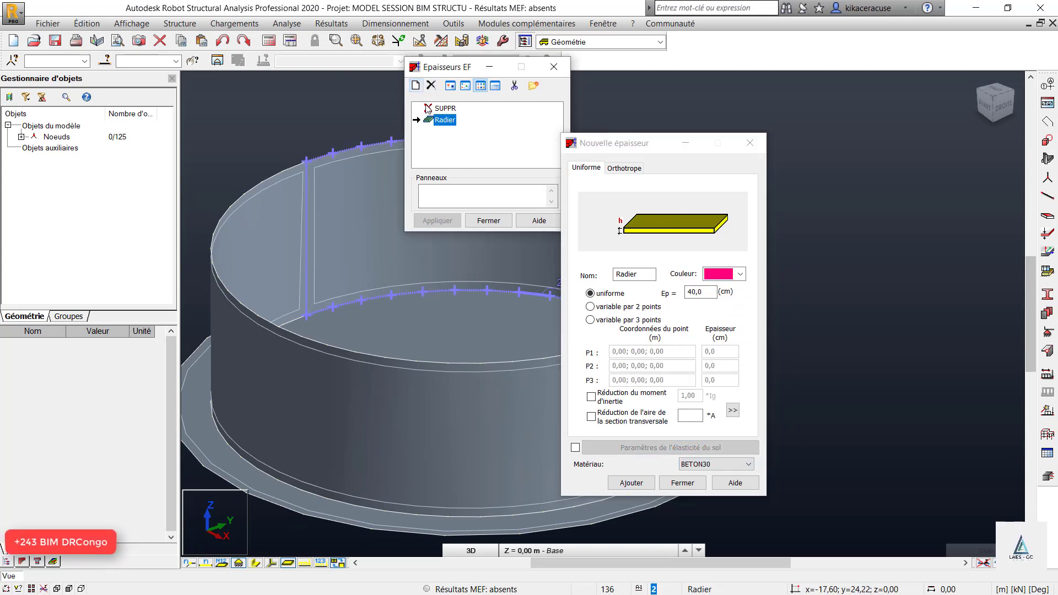
Step: Add a uniform panel thickness named Reservoir with a blue colour, 30 cm thick, in BETON30, and close the thickness definitions
{"action": "double_click", "coordinate": [645, 273]}
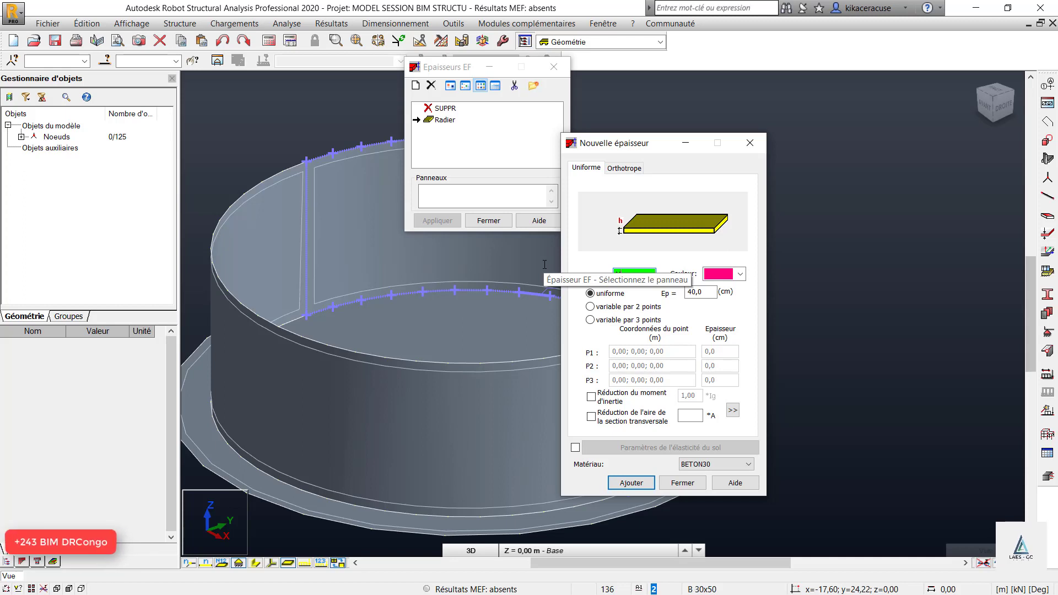
{"action": "type", "text": "V"}
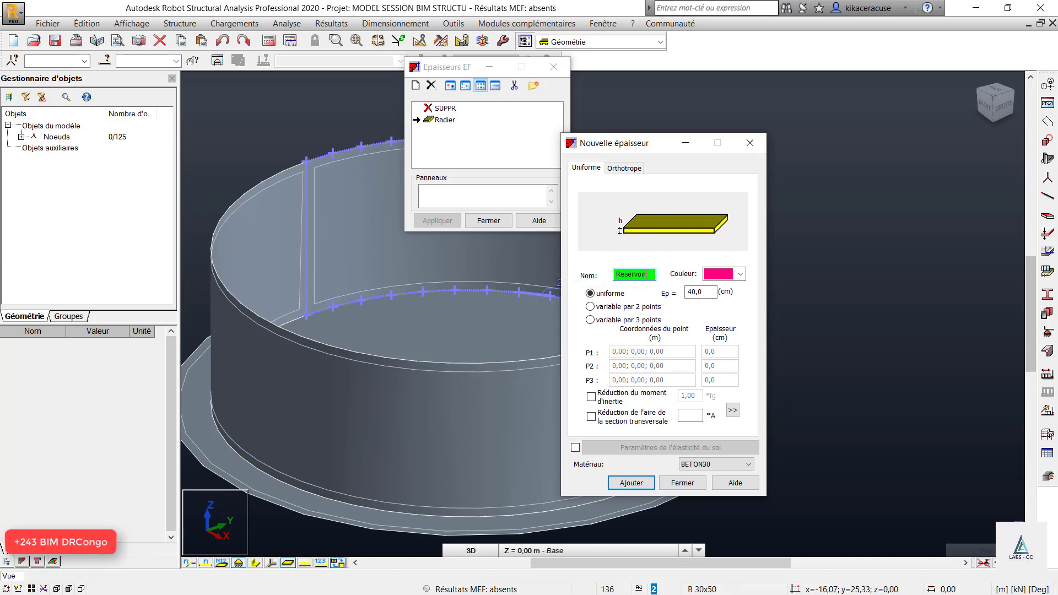
{"action": "left_click", "coordinate": [740, 274]}
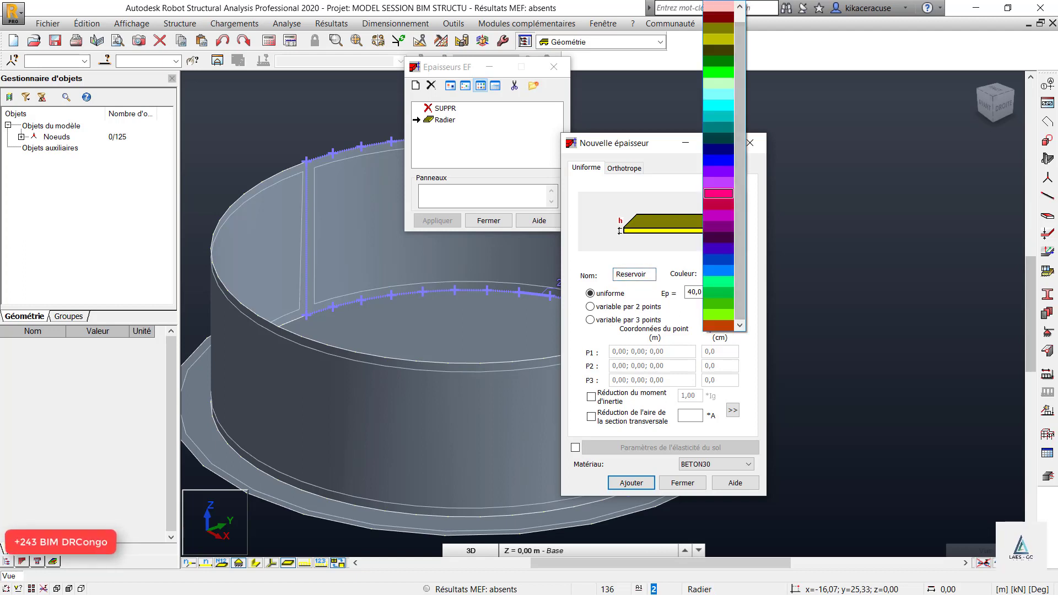
{"action": "left_click", "coordinate": [718, 194]}
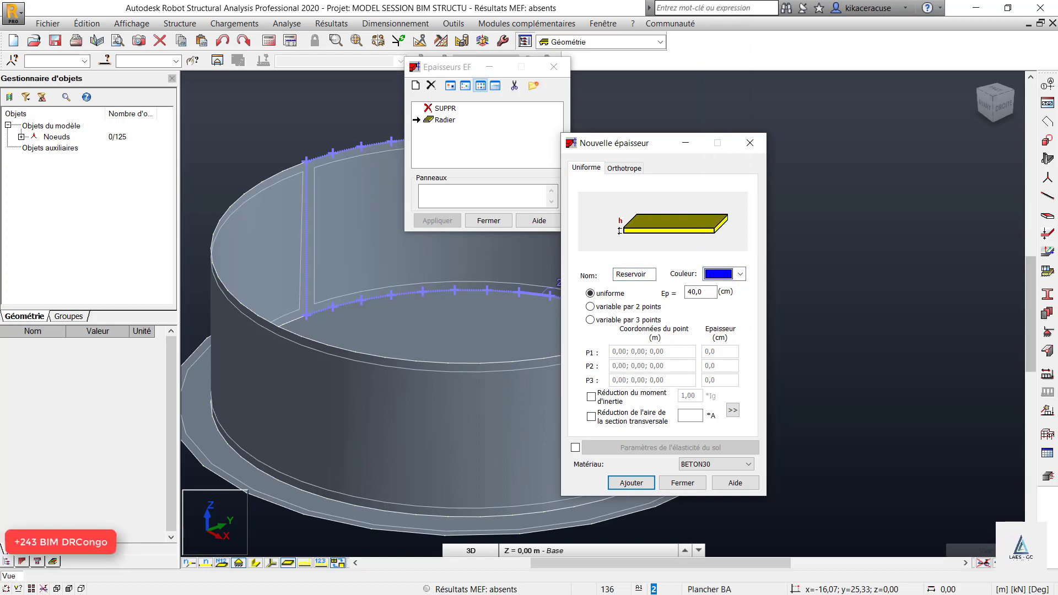
{"action": "double_click", "coordinate": [694, 292]}
{"action": "left_click", "coordinate": [631, 483]}
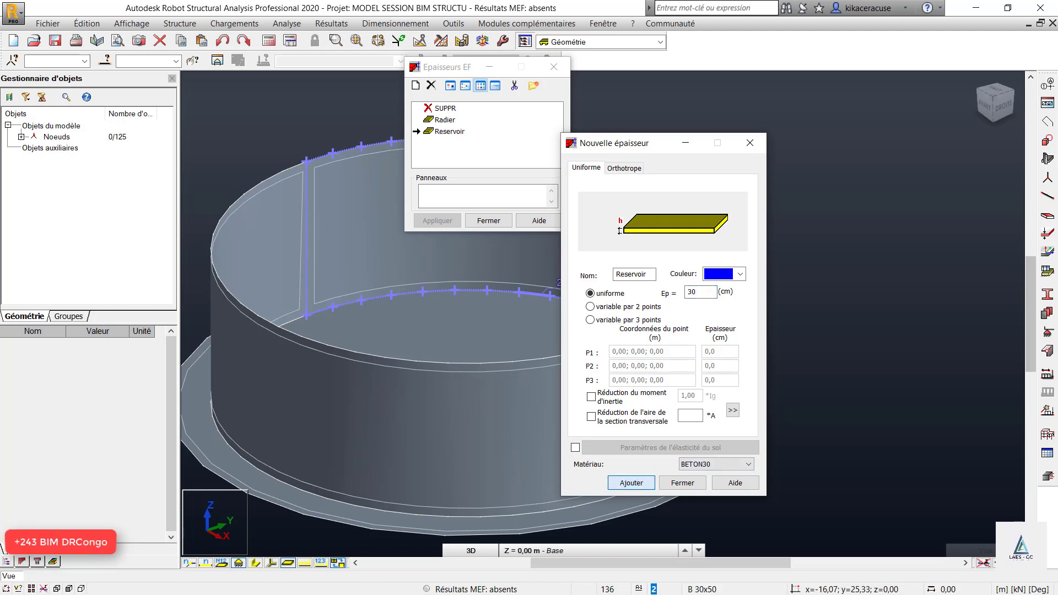
{"action": "left_click", "coordinate": [750, 143]}
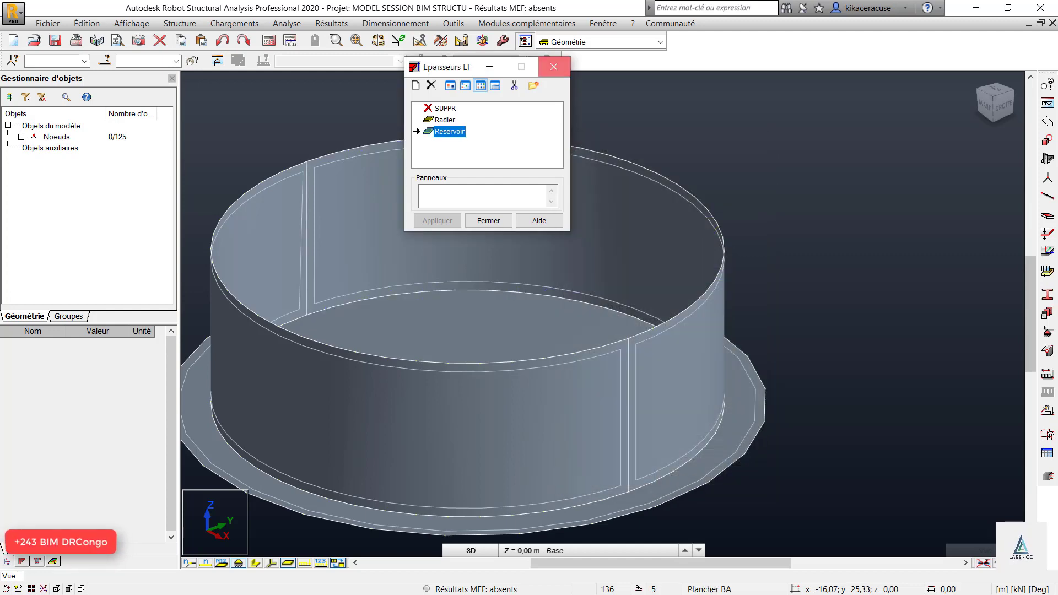
{"action": "left_click", "coordinate": [554, 67]}
Step: Define the tank's circular base as a panel by internal point, with Plancher BA reinforcement, Reservoir thickness and the coque model
{"action": "scroll", "coordinate": [628, 138], "scroll_direction": "down", "scroll_amount": 2}
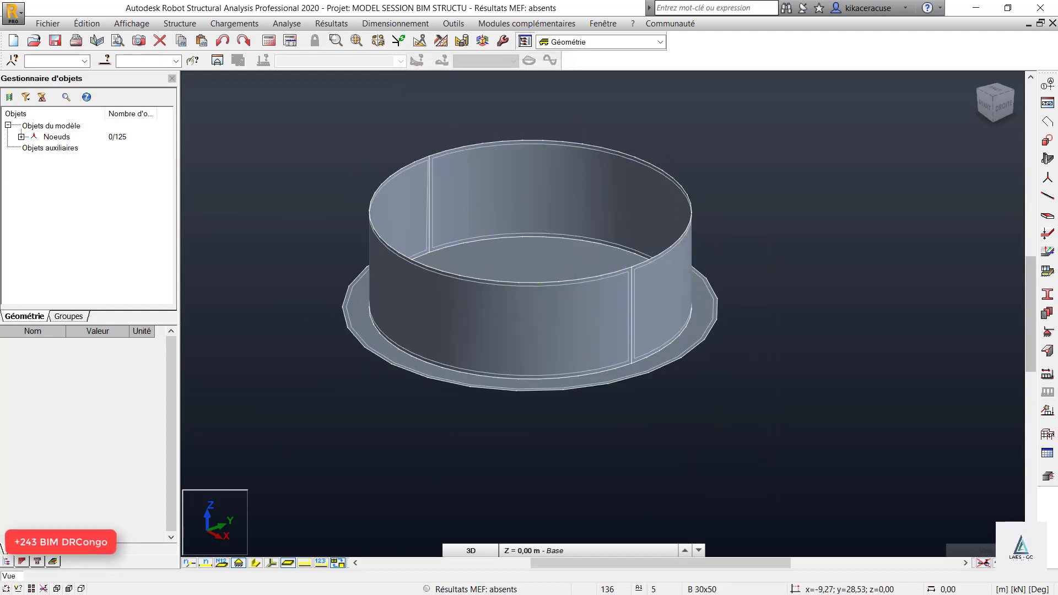
{"action": "left_click", "coordinate": [1046, 216]}
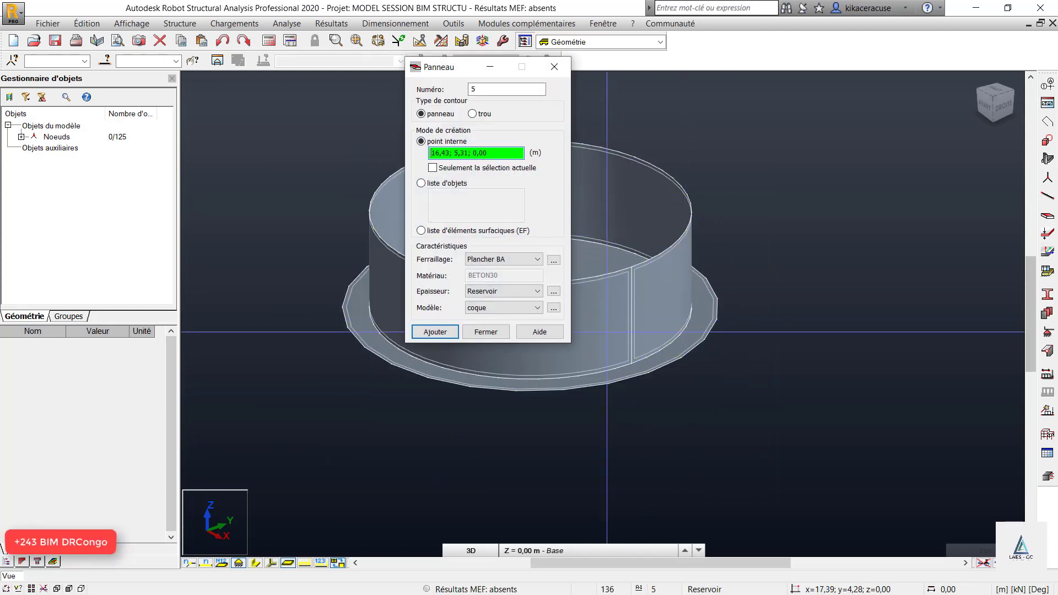
{"action": "scroll", "coordinate": [644, 191], "scroll_direction": "up", "scroll_amount": 1}
{"action": "left_click", "coordinate": [642, 164]}
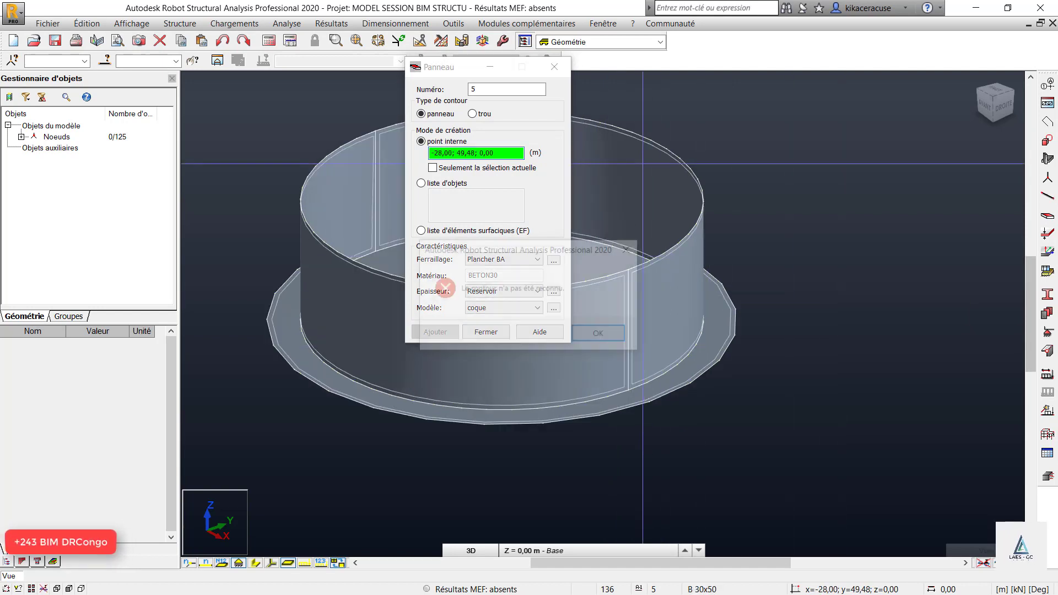
{"action": "key", "text": "Return"}
{"action": "left_click", "coordinate": [650, 298]}
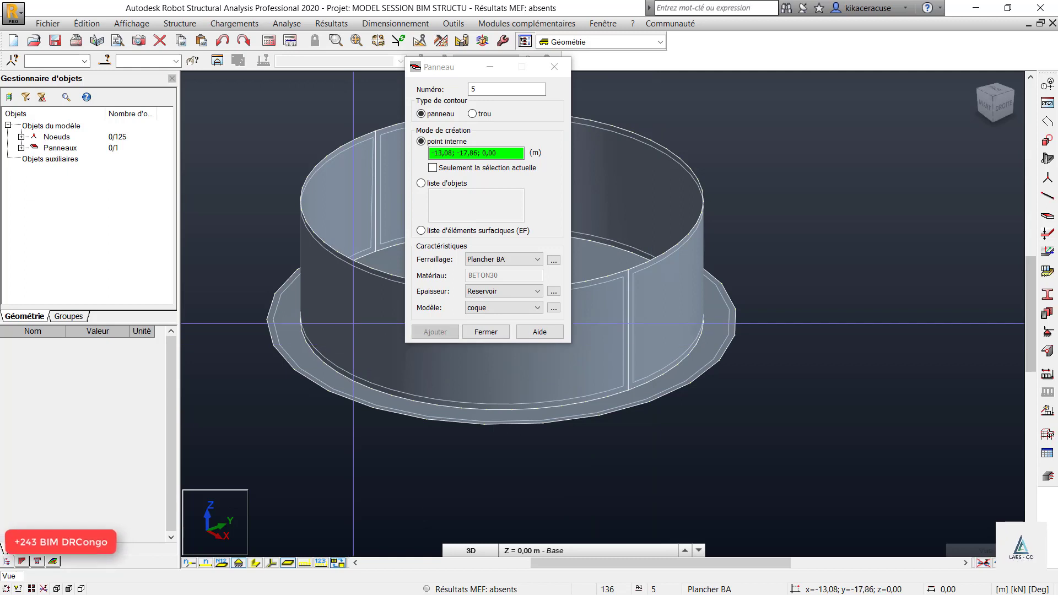
{"action": "left_click", "coordinate": [485, 332]}
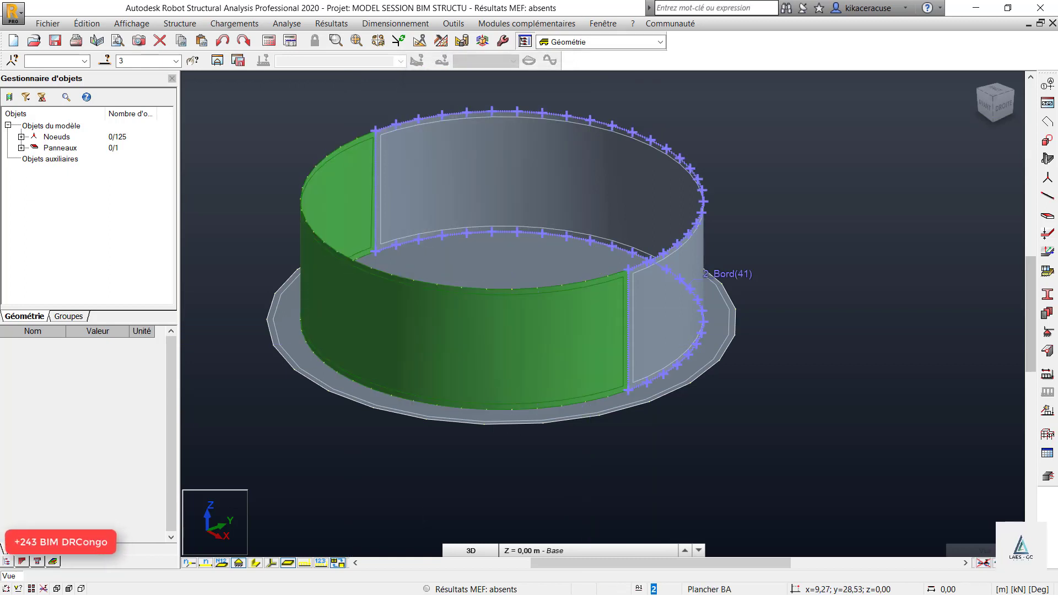
Step: Try to add the rear curved wall as a panel with Plancher BA reinforcement and the Reservoir thickness
{"action": "scroll", "coordinate": [623, 226], "scroll_direction": "up", "scroll_amount": 3}
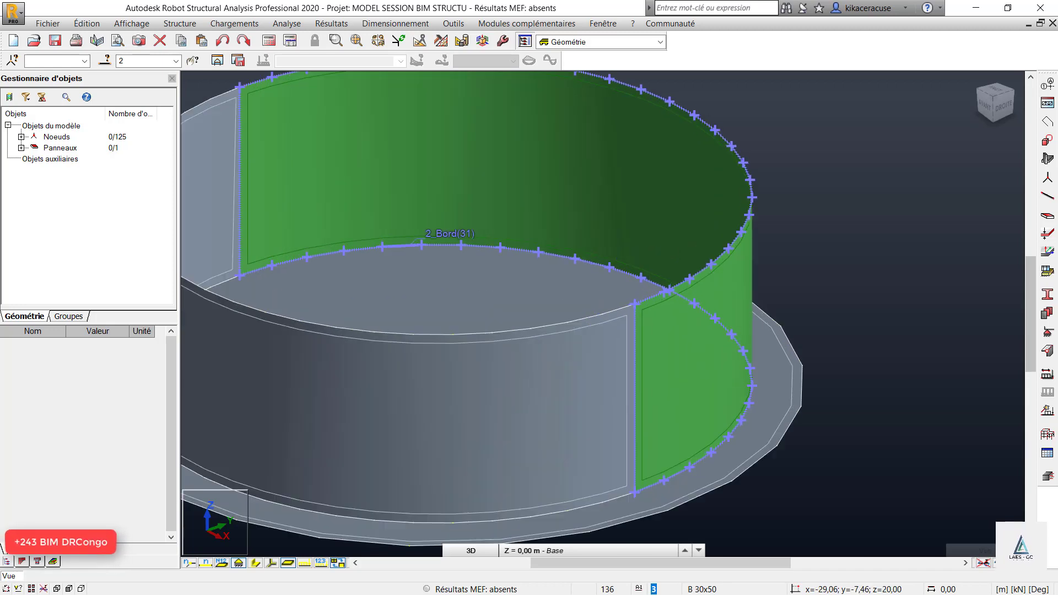
{"action": "left_click", "coordinate": [1047, 215]}
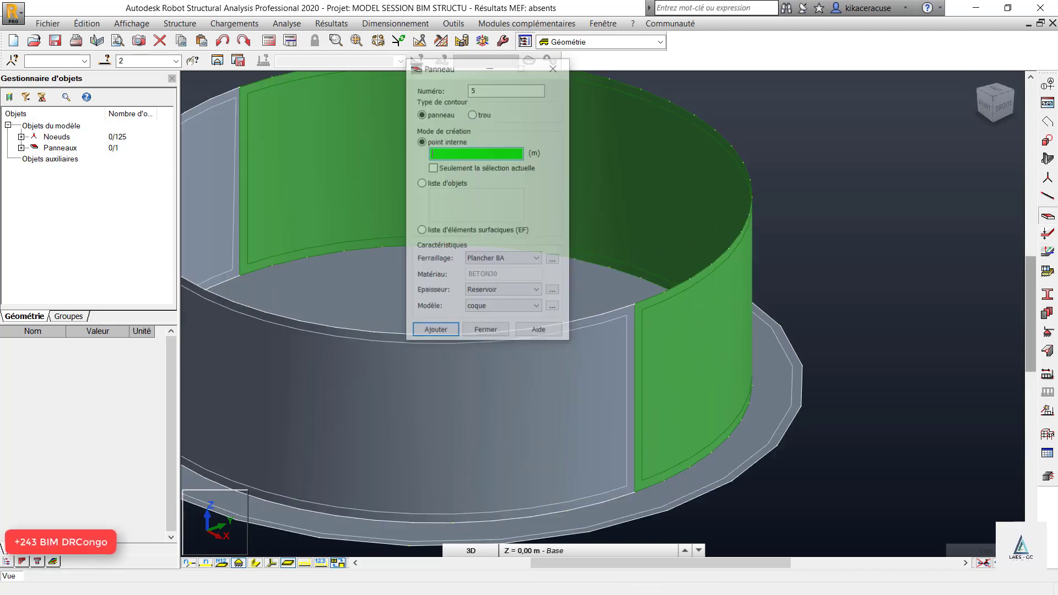
{"action": "left_click", "coordinate": [435, 331]}
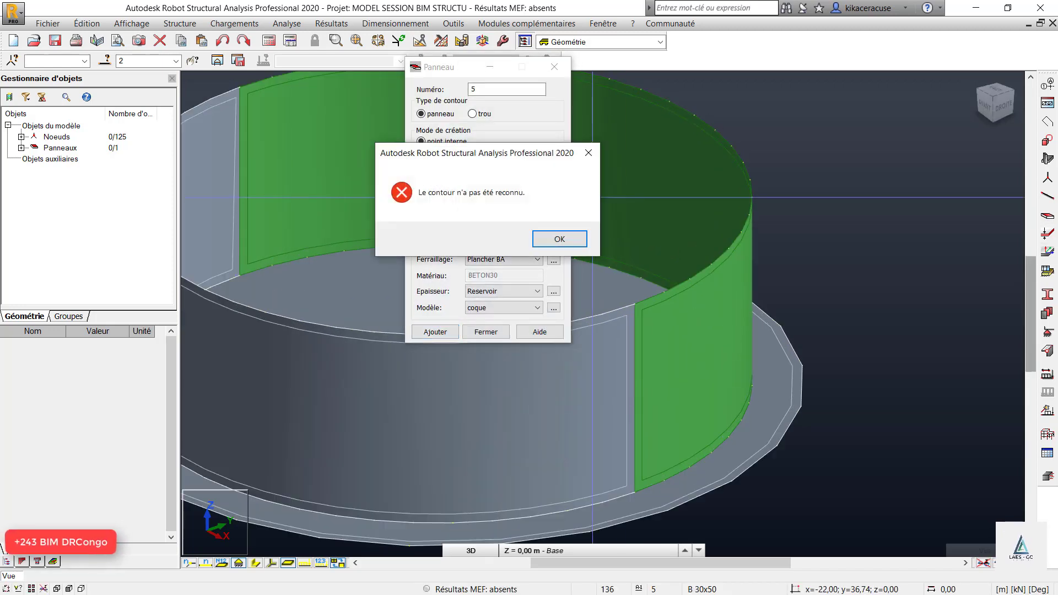
{"action": "key", "text": "Return"}
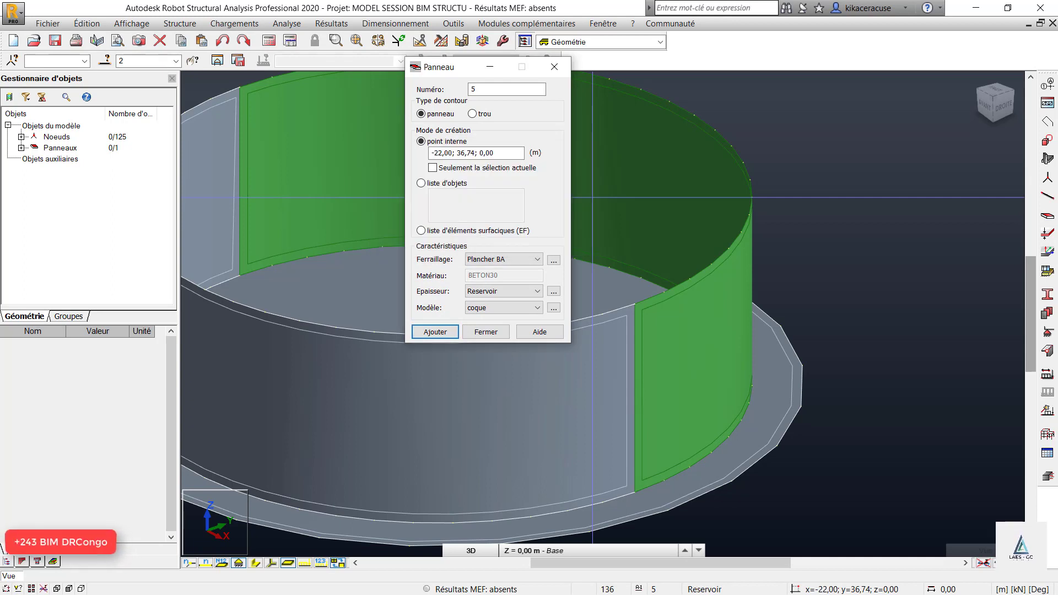
Step: Try to add the selected curved wall as a panel with Coque BA reinforcement and the Reservoir thickness
{"action": "left_click", "coordinate": [504, 259]}
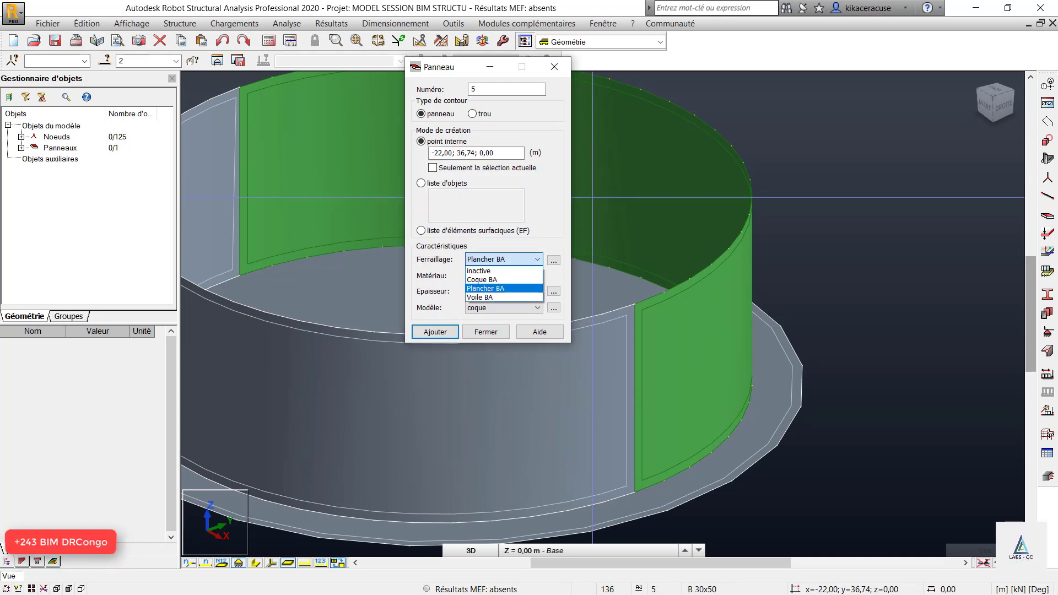
{"action": "left_click", "coordinate": [490, 279]}
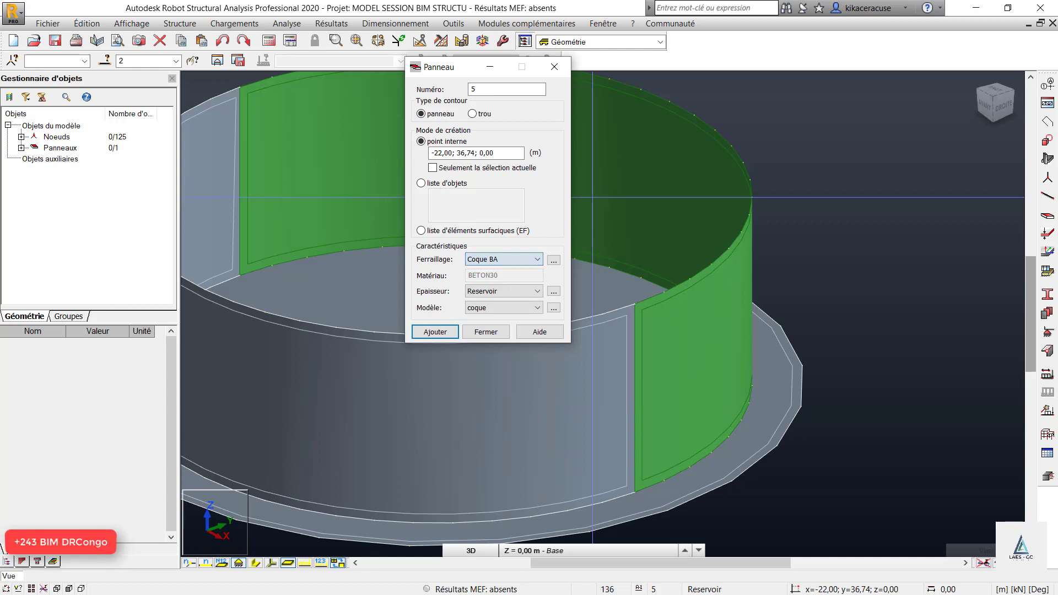
{"action": "key", "text": "Return"}
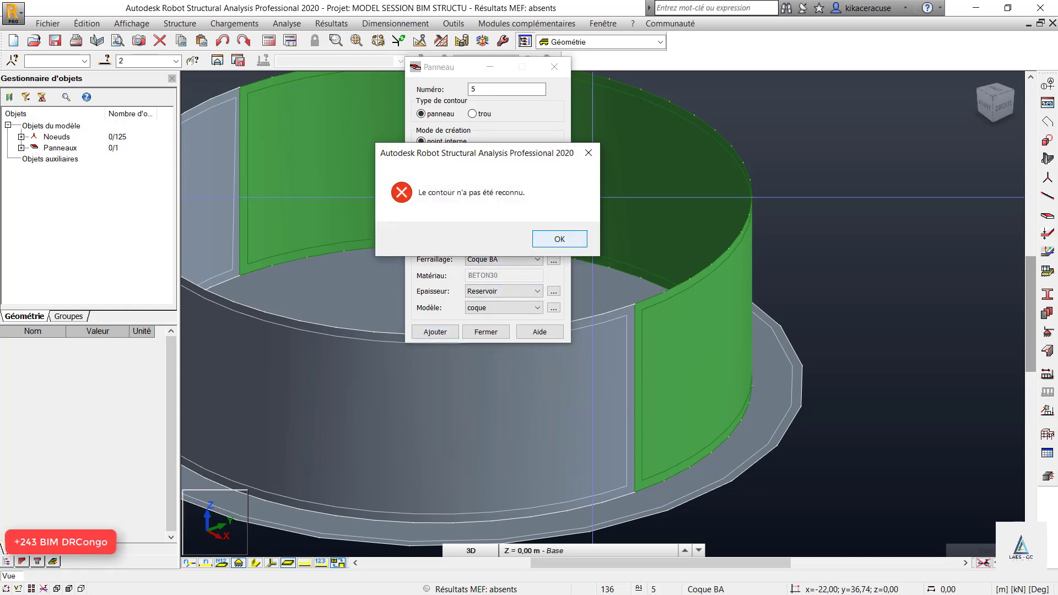
{"action": "key", "text": "Return"}
{"action": "key", "text": "Return"}
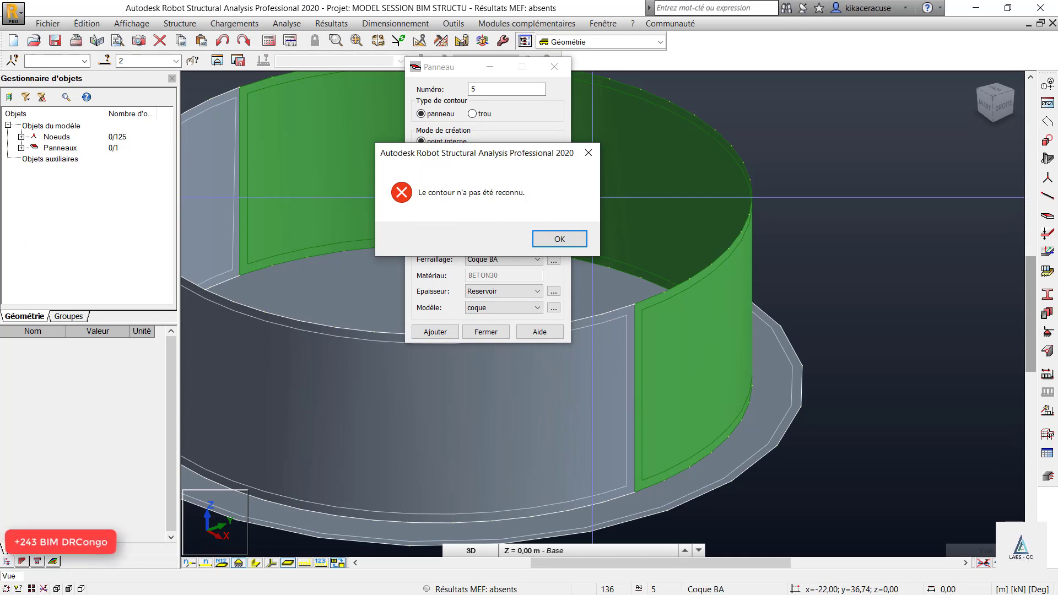
{"action": "key", "text": "Return"}
Step: Assign Plancher BA reinforcement, the Radier thickness and the coque model to the base panel, and check its properties
{"action": "left_click", "coordinate": [504, 291]}
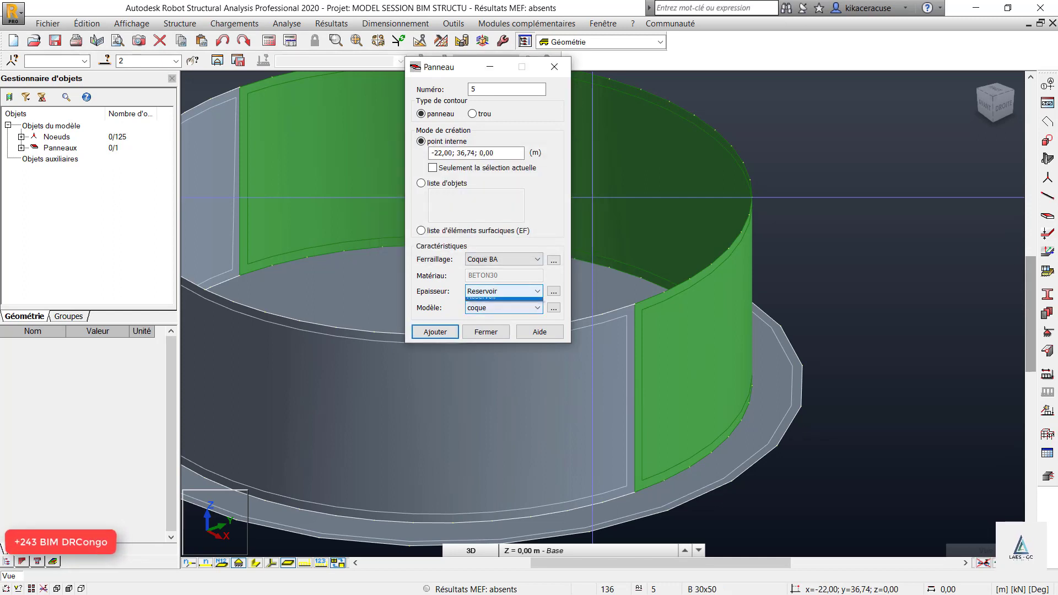
{"action": "left_click", "coordinate": [503, 260]}
{"action": "left_click", "coordinate": [504, 259]}
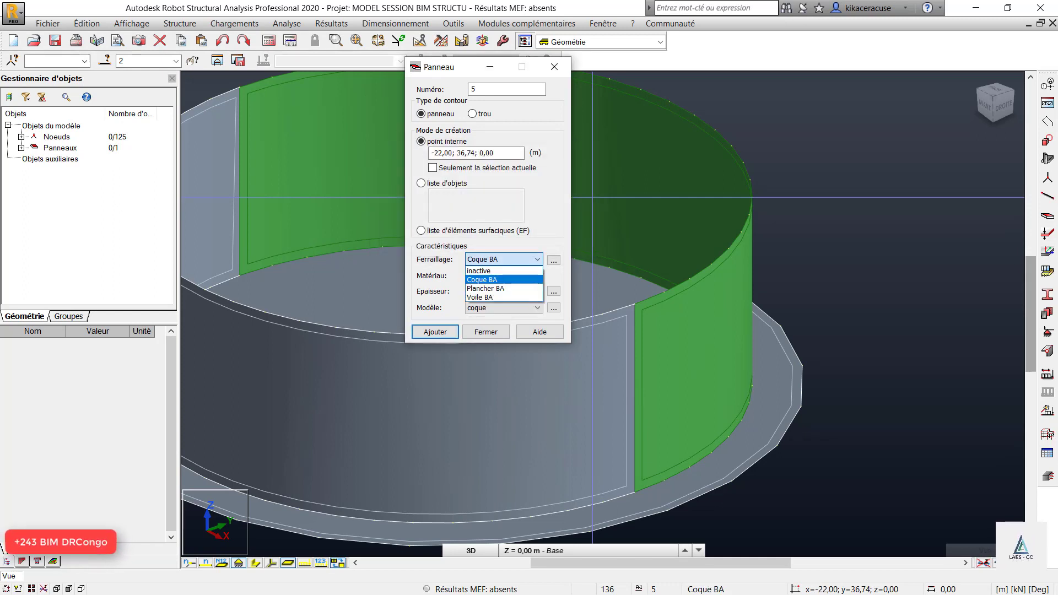
{"action": "left_click", "coordinate": [500, 288]}
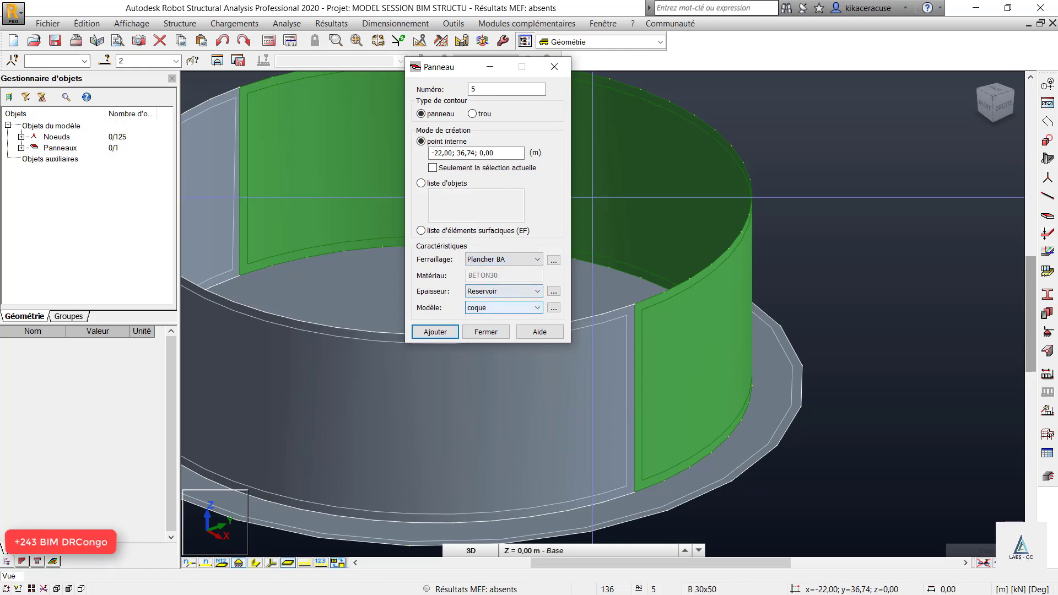
{"action": "left_click", "coordinate": [504, 307]}
{"action": "left_click", "coordinate": [496, 329]}
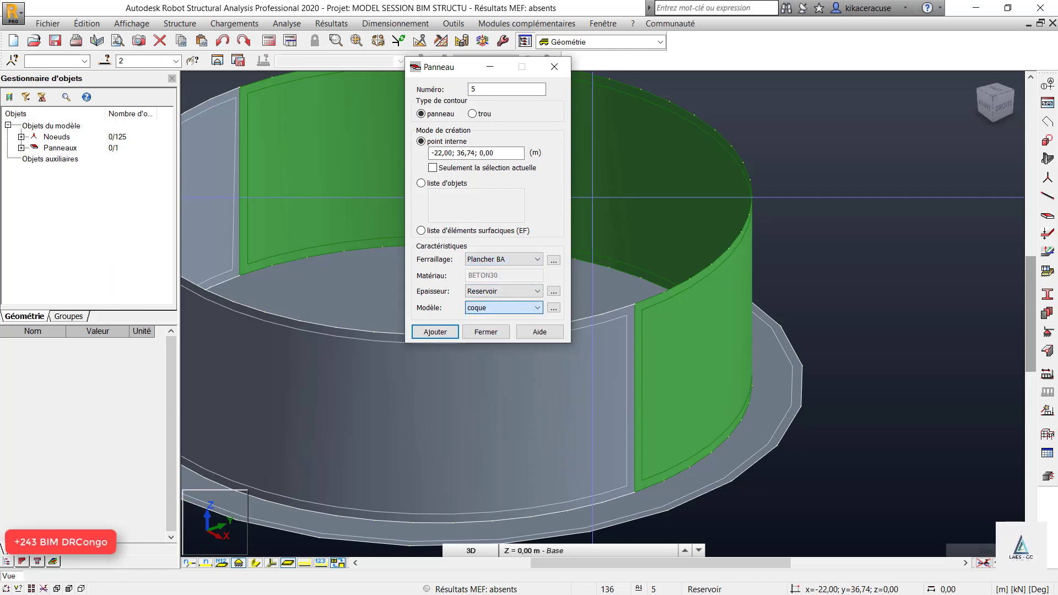
{"action": "left_click", "coordinate": [503, 291]}
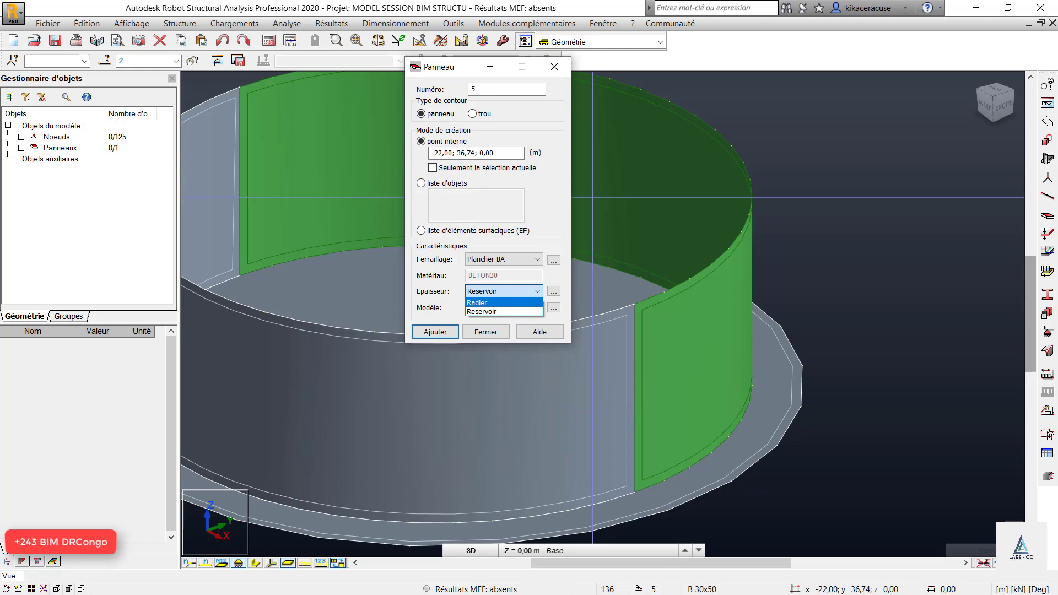
{"action": "left_click", "coordinate": [477, 302]}
{"action": "scroll", "coordinate": [767, 392], "scroll_direction": "up", "scroll_amount": 2}
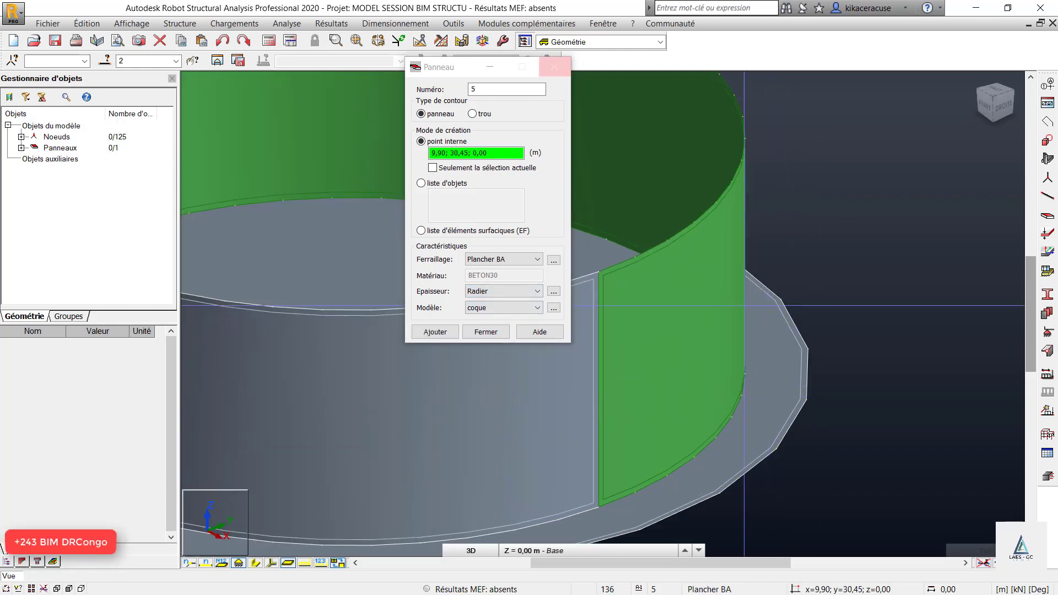
{"action": "left_click", "coordinate": [554, 67]}
{"action": "left_click", "coordinate": [808, 375]}
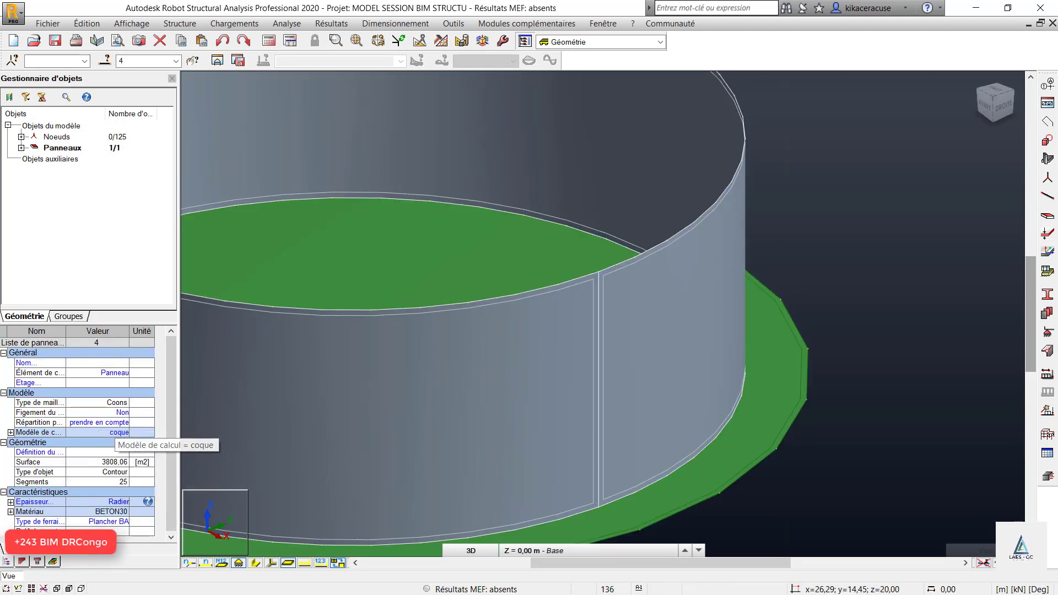
{"action": "key", "text": "Escape"}
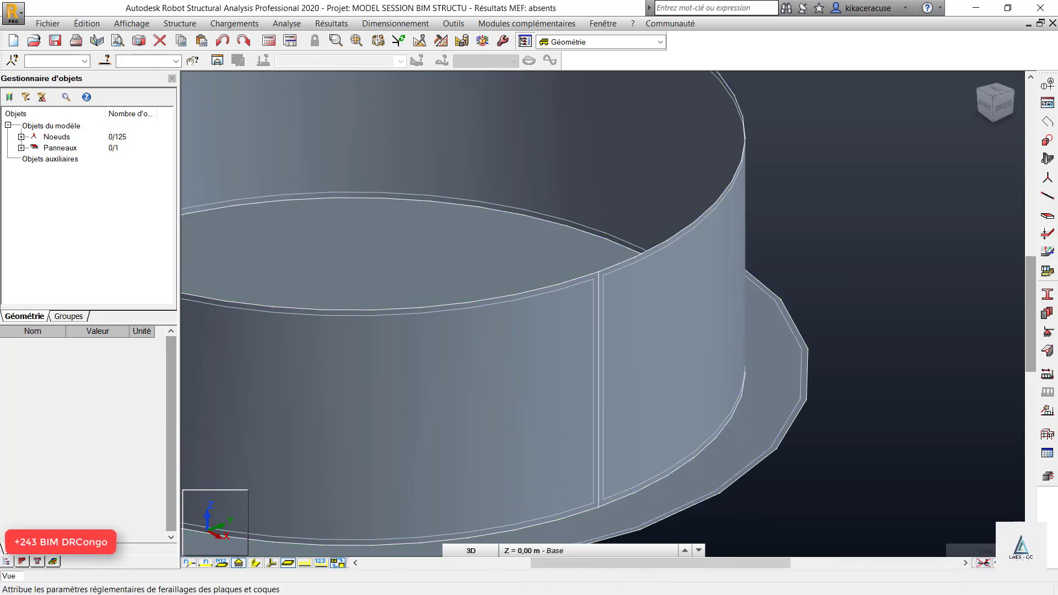
Step: Try to add the curved wall as a panel by internal point with Plancher BA reinforcement and the Radier thickness
{"action": "left_click", "coordinate": [1047, 216]}
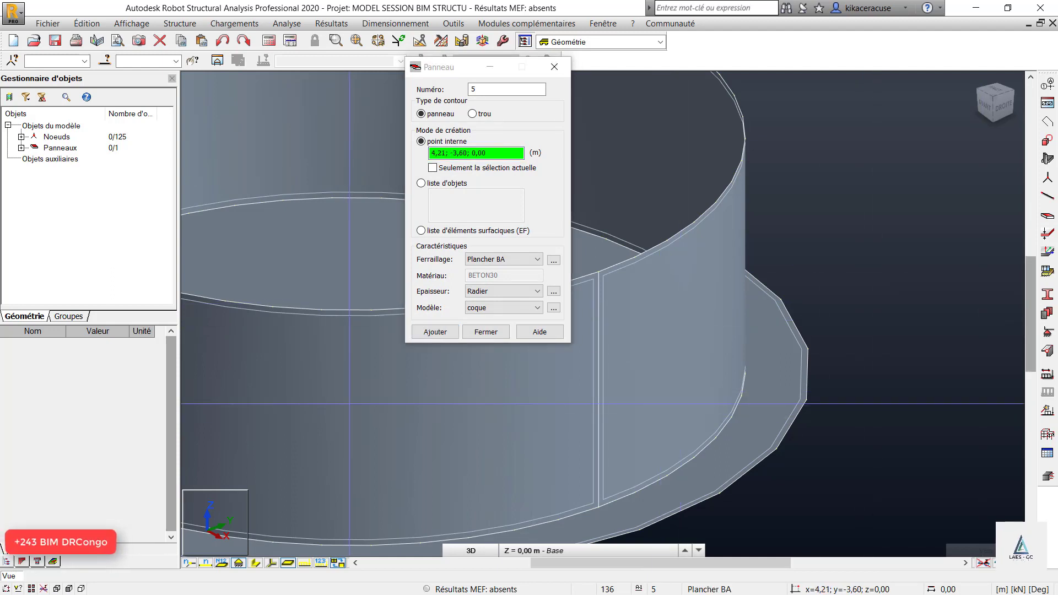
{"action": "left_click", "coordinate": [555, 67]}
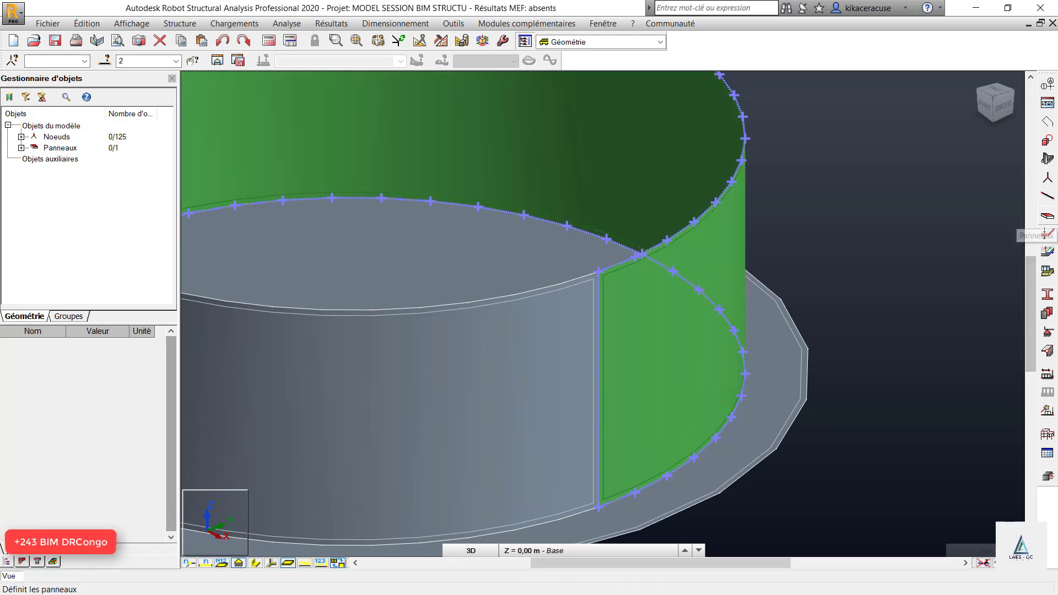
{"action": "left_click", "coordinate": [1047, 234]}
{"action": "left_click", "coordinate": [579, 212]}
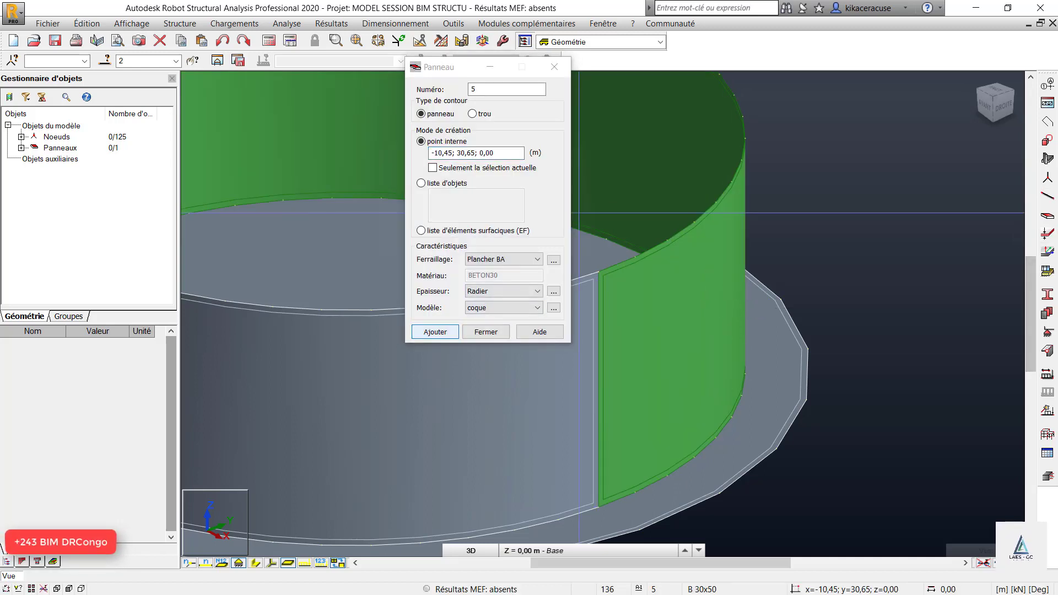
{"action": "key", "text": "Return"}
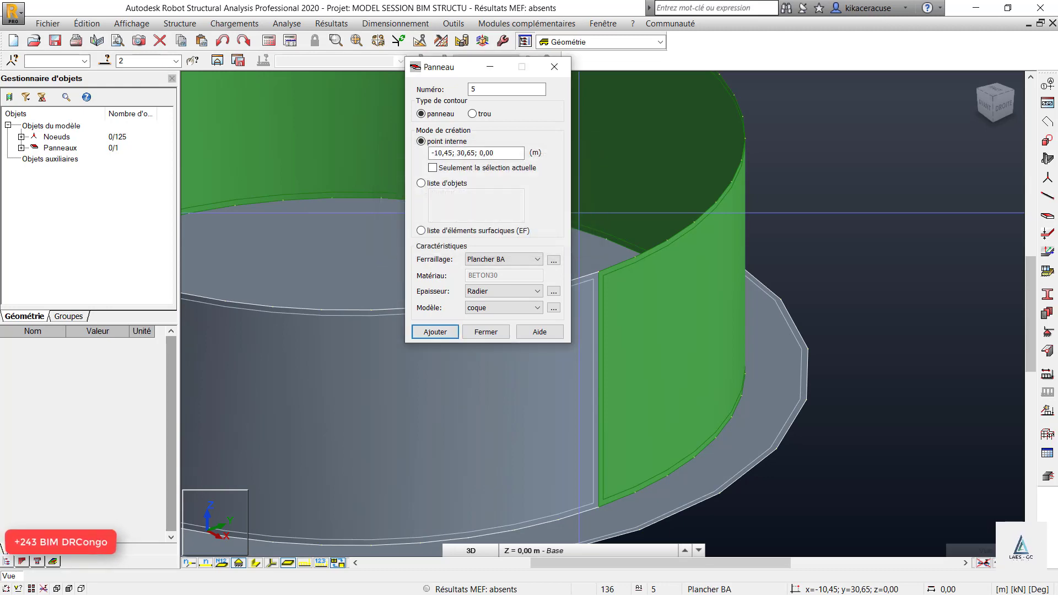
{"action": "left_click", "coordinate": [554, 66]}
{"action": "scroll", "coordinate": [681, 427], "scroll_direction": "down", "scroll_amount": 5}
{"action": "left_click", "coordinate": [730, 401]}
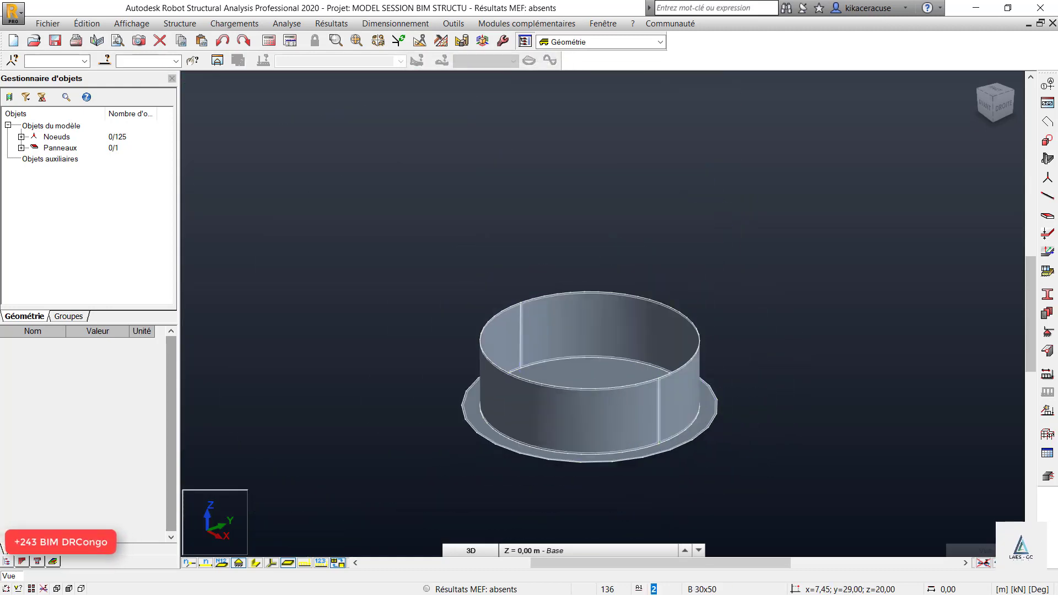
Step: Select the panels that have the Radier thickness by attribute, and clear the selection
{"action": "scroll", "coordinate": [684, 326], "scroll_direction": "up", "scroll_amount": 2}
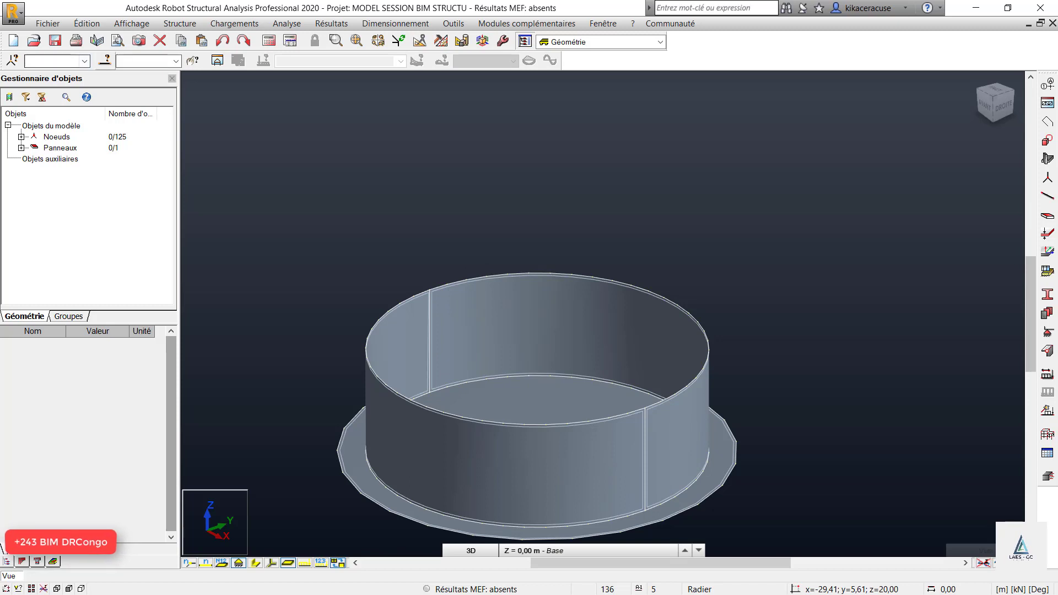
{"action": "left_click", "coordinate": [105, 60]}
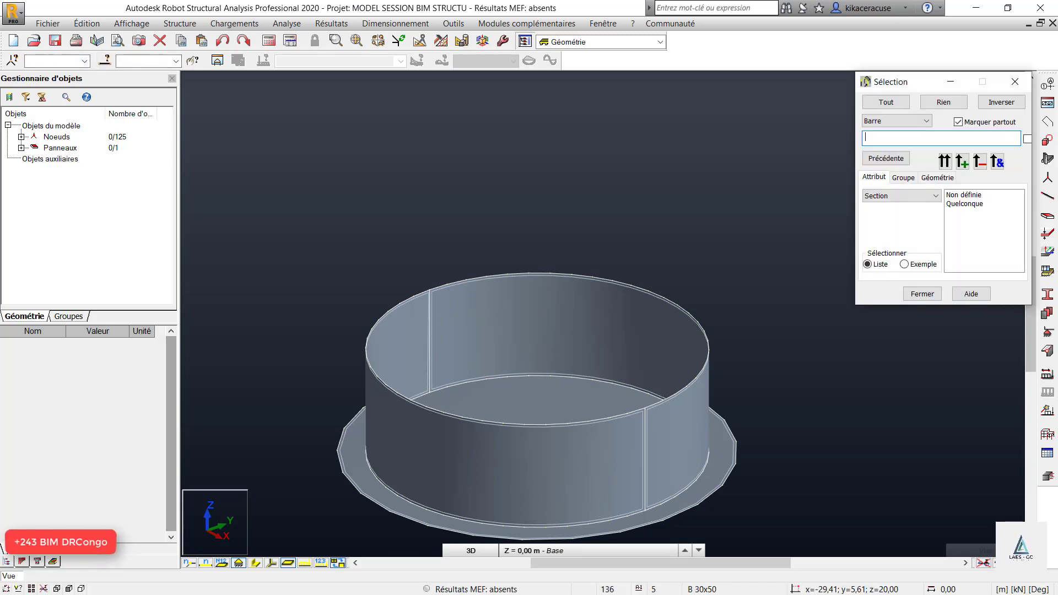
{"action": "left_click", "coordinate": [897, 121]}
{"action": "left_click", "coordinate": [881, 166]}
{"action": "left_click", "coordinate": [956, 212]}
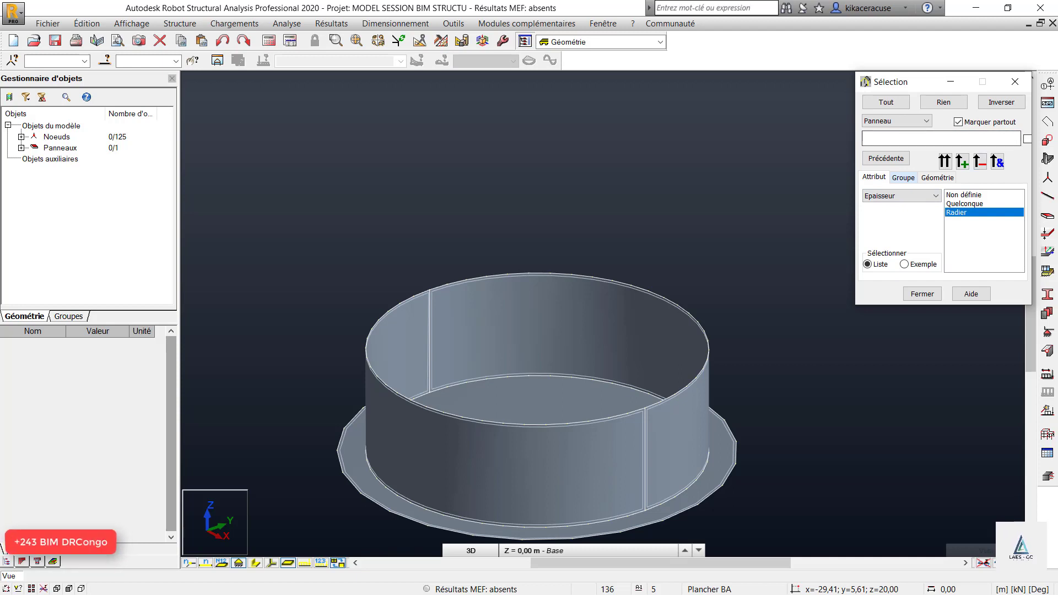
{"action": "left_click", "coordinate": [962, 161]}
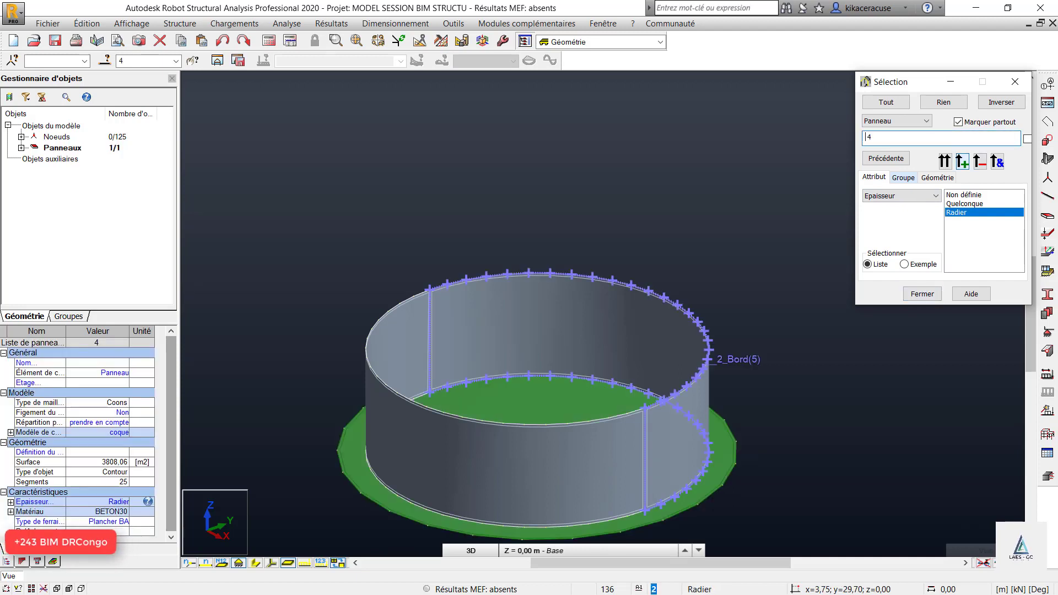
{"action": "left_click", "coordinate": [782, 362]}
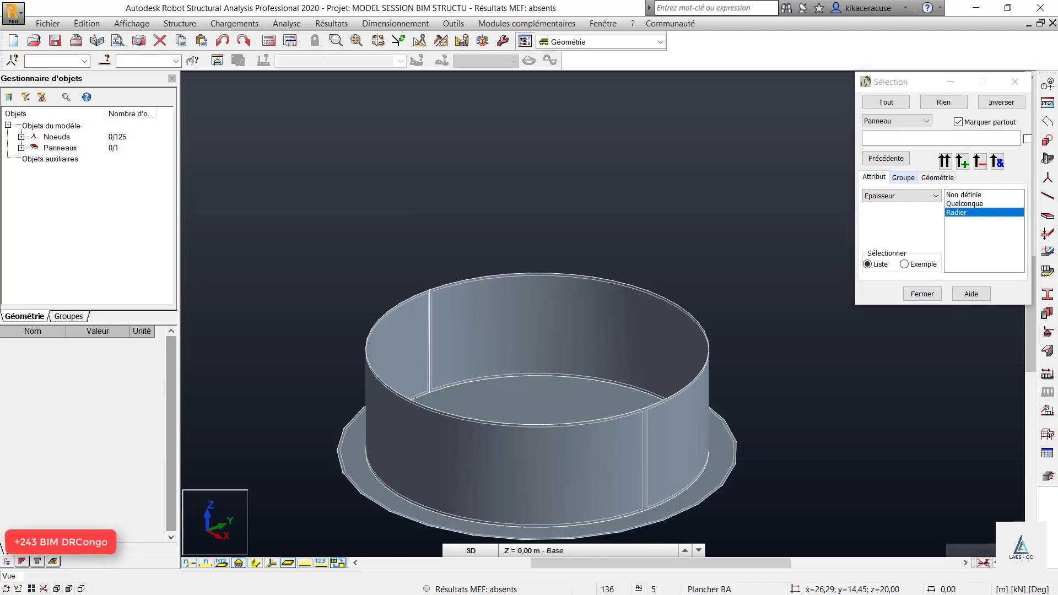
Step: Select the tank's curved walls with a crossing window and close the selection dialog
{"action": "left_click_drag", "start_coordinate": [781, 362], "coordinate": [407, 230]}
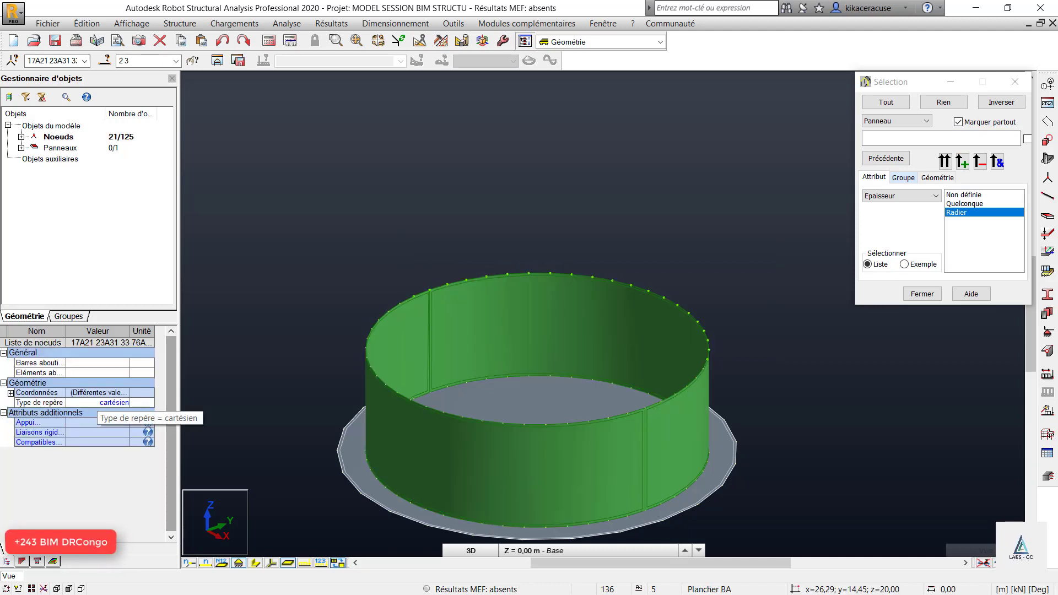
{"action": "left_click", "coordinate": [105, 402]}
{"action": "left_click", "coordinate": [98, 414]}
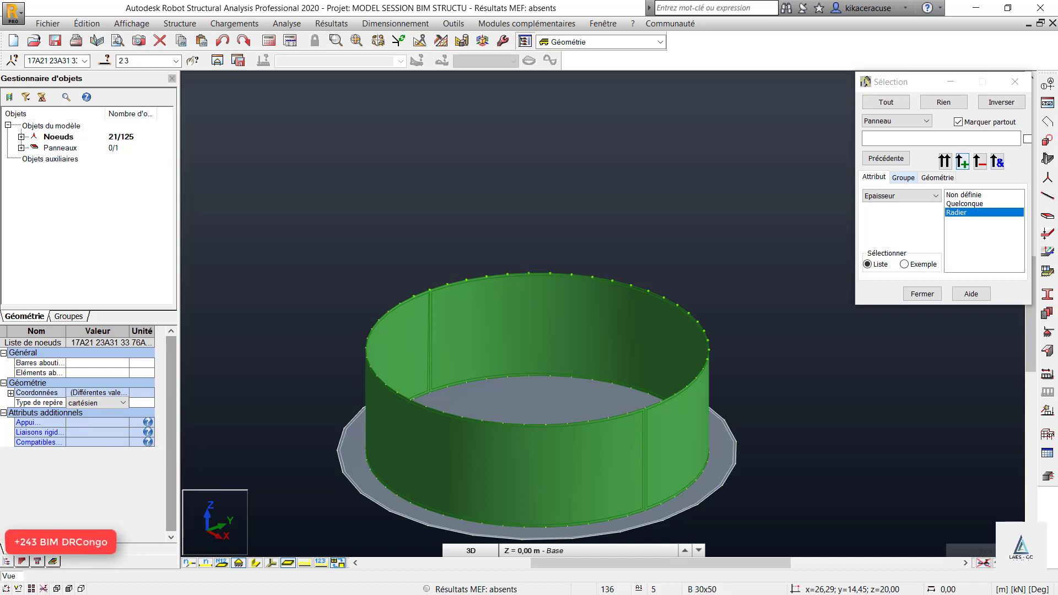
{"action": "left_click", "coordinate": [1015, 82]}
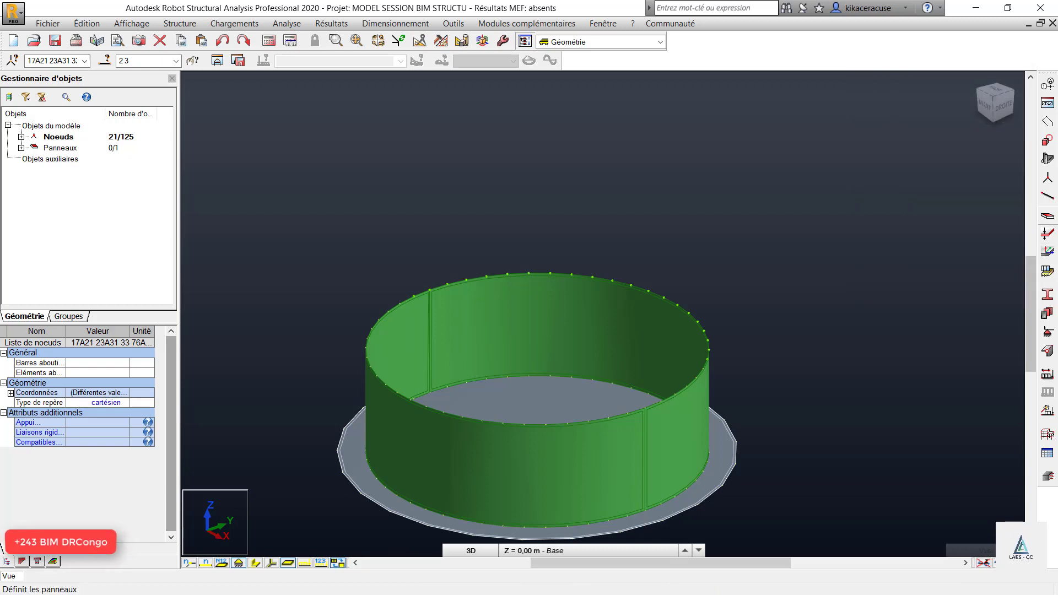
Step: Try to add a panel by internal point with Plancher BA reinforcement and the Radier thickness, and clear the selection
{"action": "left_click", "coordinate": [1046, 215]}
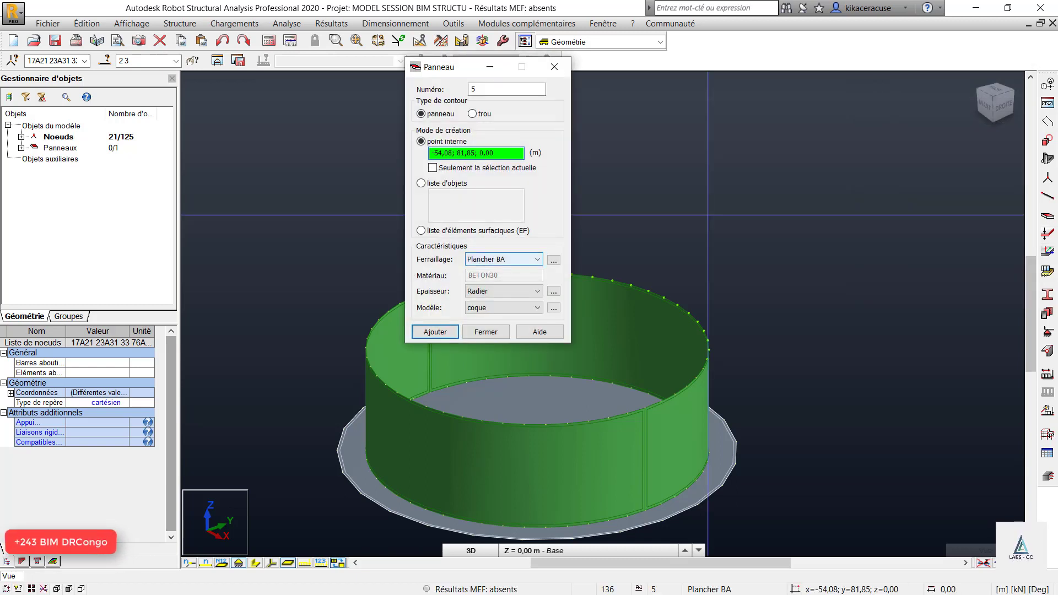
{"action": "left_click", "coordinate": [708, 215]}
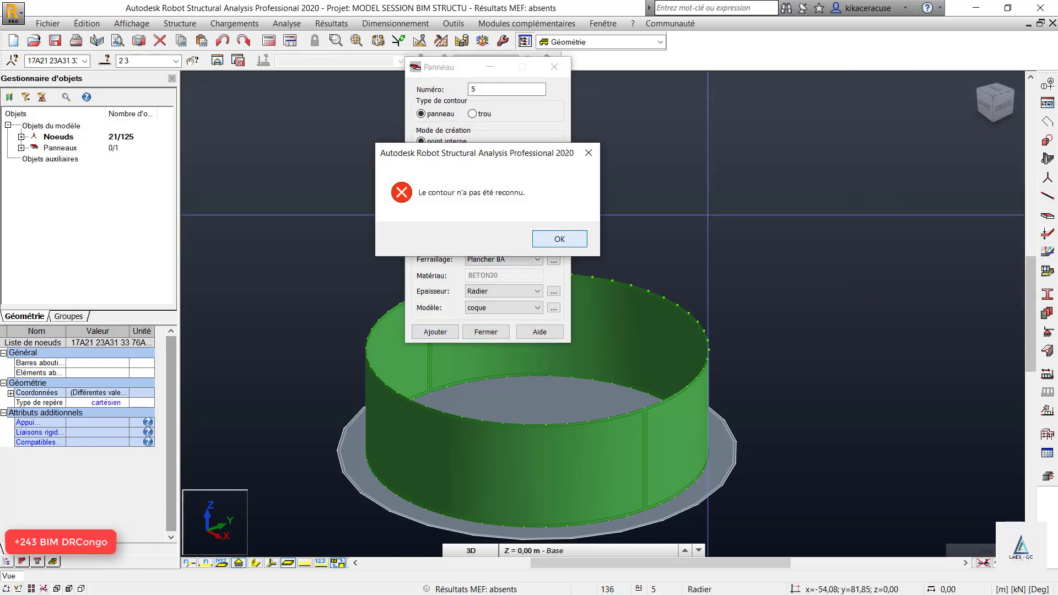
{"action": "left_click", "coordinate": [553, 239]}
{"action": "left_click", "coordinate": [555, 66]}
{"action": "left_click", "coordinate": [583, 159]}
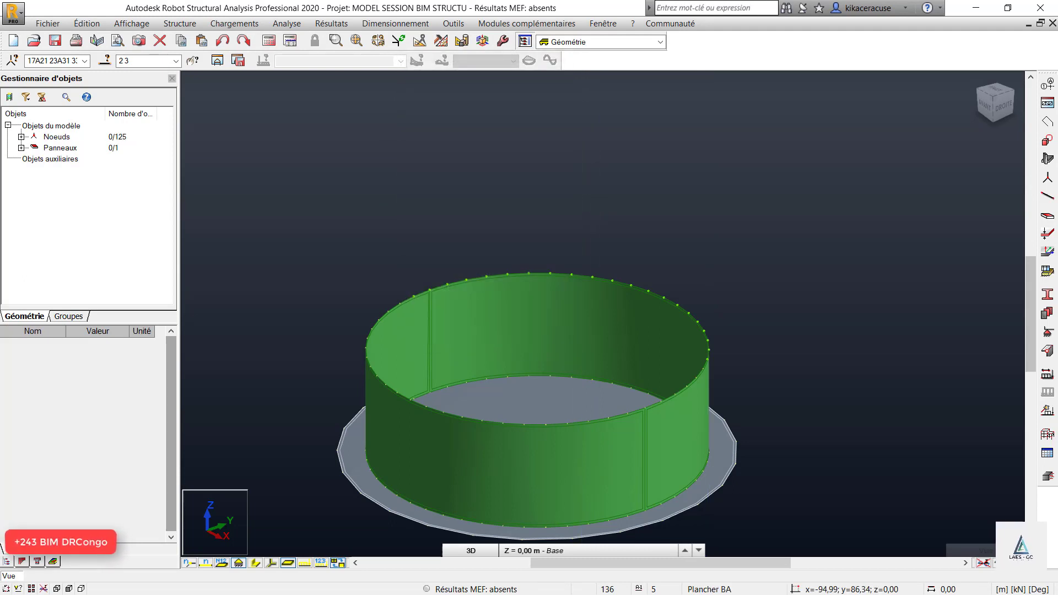
Step: Assign the Reservoir thickness to both curved wall panels of the tank
{"action": "scroll", "coordinate": [576, 372], "scroll_direction": "up", "scroll_amount": 3}
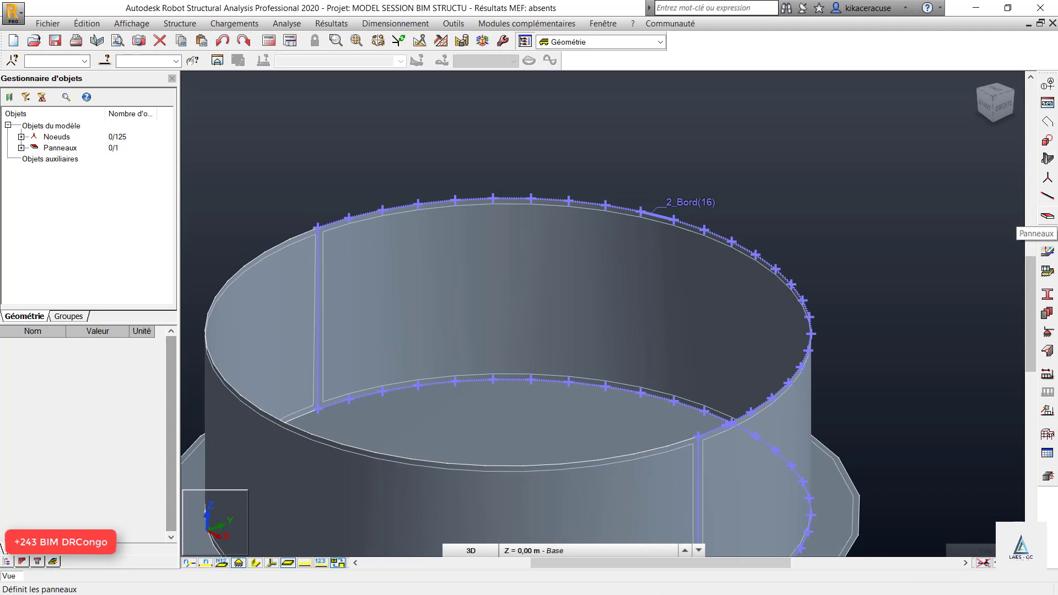
{"action": "left_click", "coordinate": [1047, 234]}
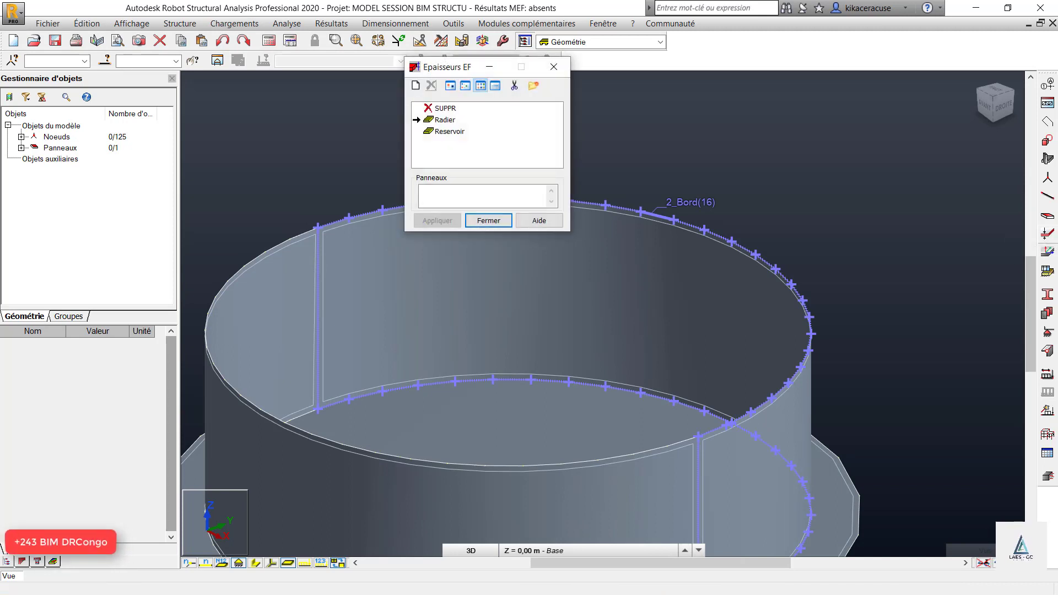
{"action": "left_click", "coordinate": [449, 132]}
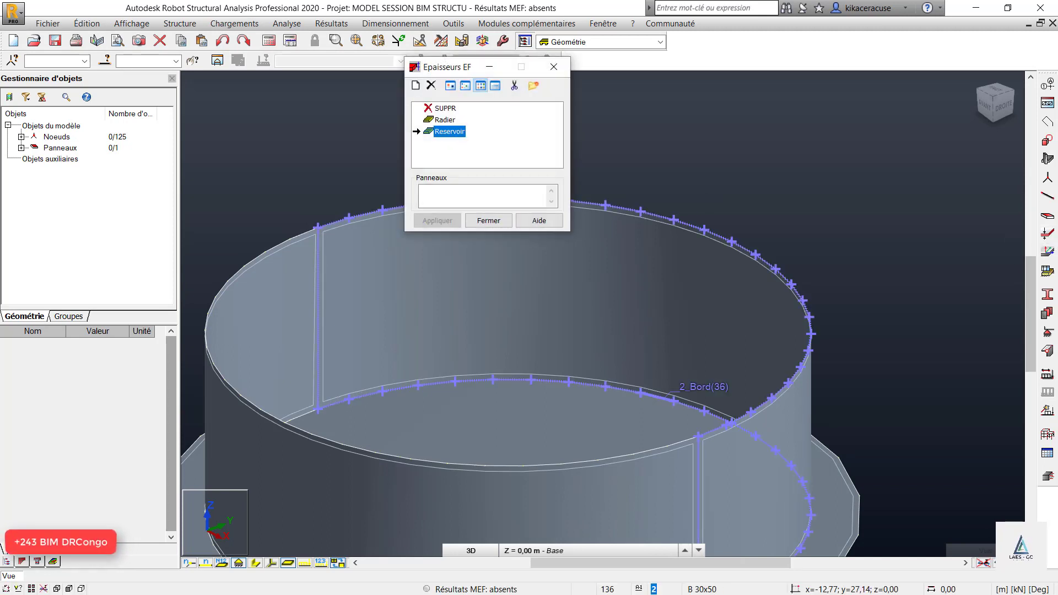
{"action": "left_click", "coordinate": [718, 235]}
{"action": "scroll", "coordinate": [669, 231], "scroll_direction": "down", "scroll_amount": 3}
{"action": "scroll", "coordinate": [557, 378], "scroll_direction": "up", "scroll_amount": 2}
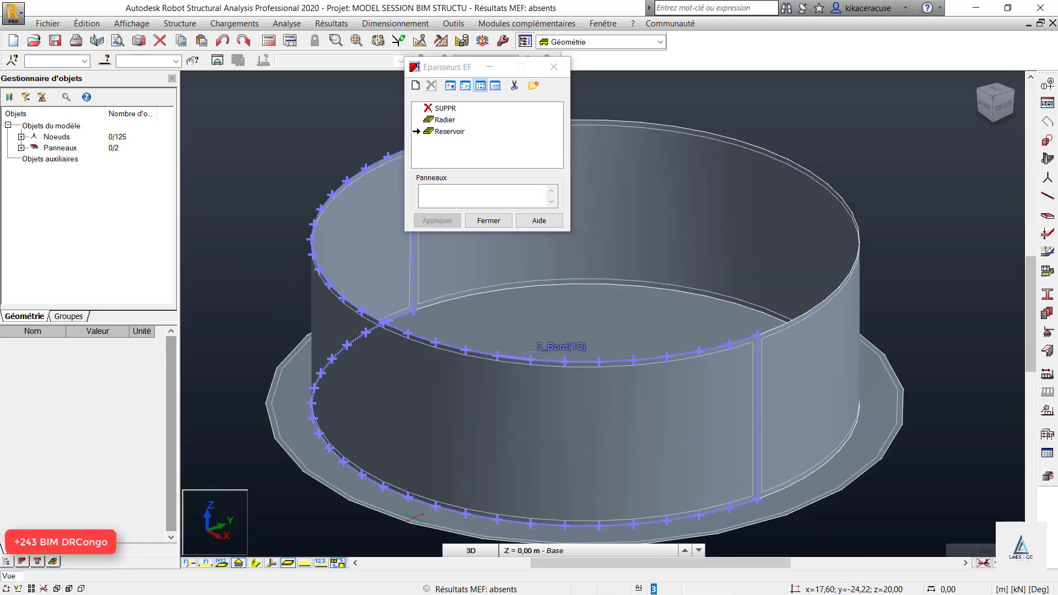
{"action": "left_click", "coordinate": [518, 360]}
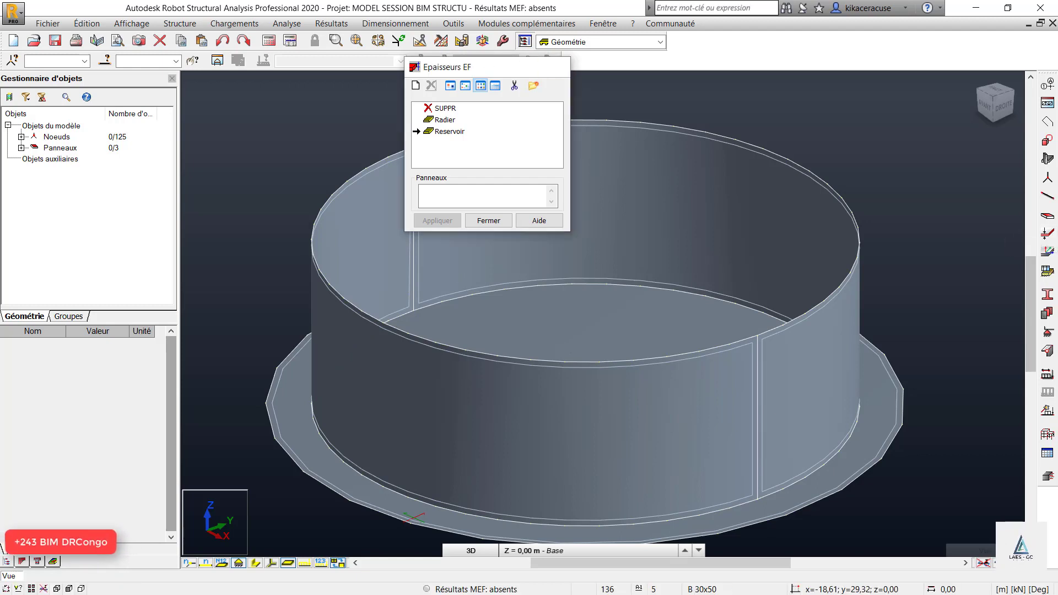
{"action": "left_click", "coordinate": [488, 220]}
Step: Check the properties of the front curved wall panel, and clear the selection
{"action": "left_click", "coordinate": [556, 352]}
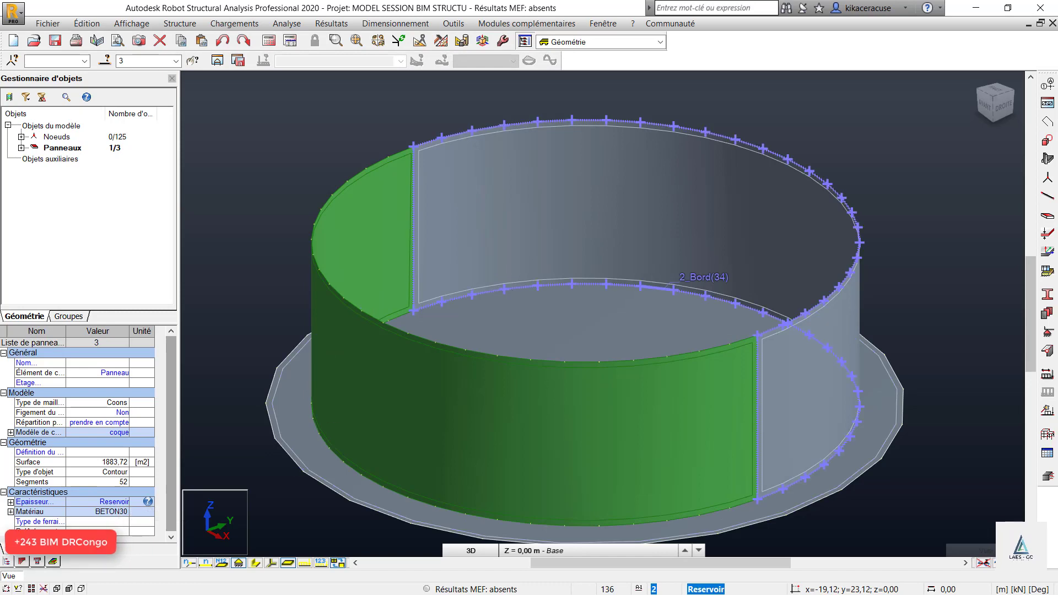
{"action": "scroll", "coordinate": [777, 199], "scroll_direction": "down", "scroll_amount": 3}
{"action": "left_click", "coordinate": [841, 345]}
{"action": "scroll", "coordinate": [841, 345], "scroll_direction": "up", "scroll_amount": 2}
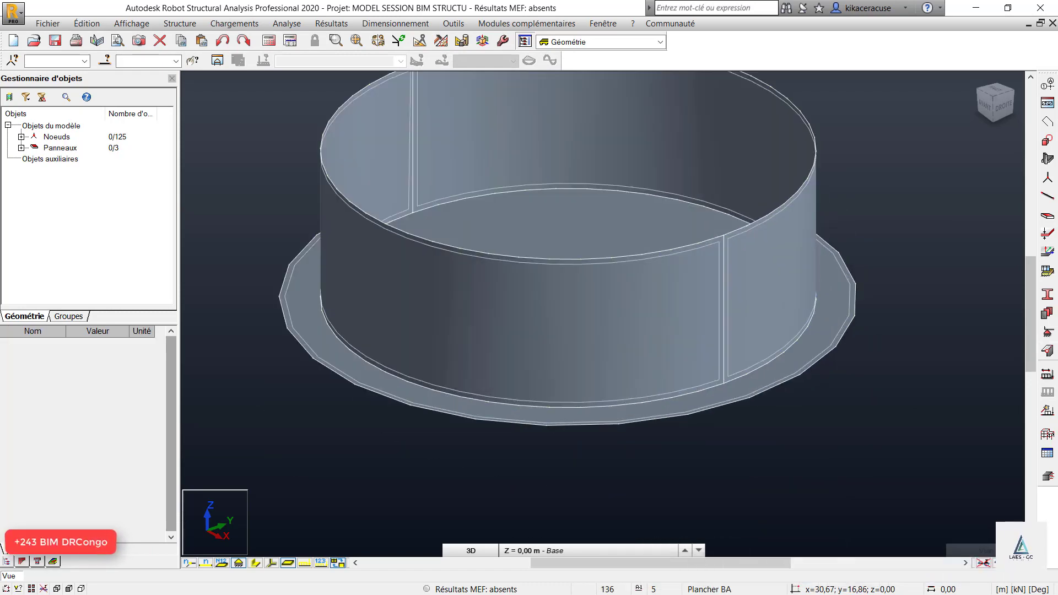
Step: Apply Encastrement supports to the raft's outer edges, segment by segment around its perimeter
{"action": "left_click", "coordinate": [1047, 332]}
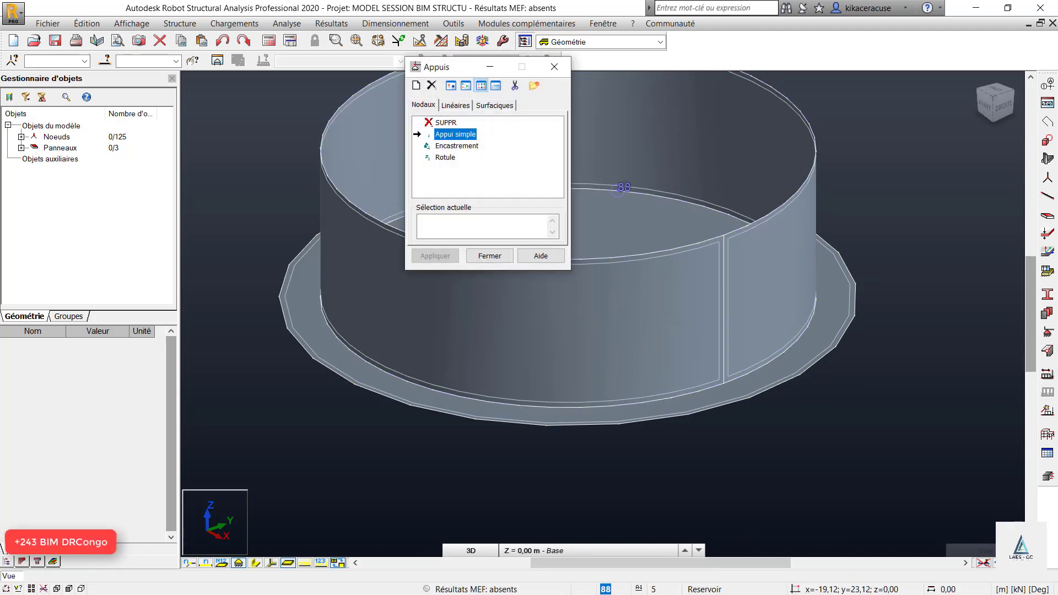
{"action": "key", "text": "Down"}
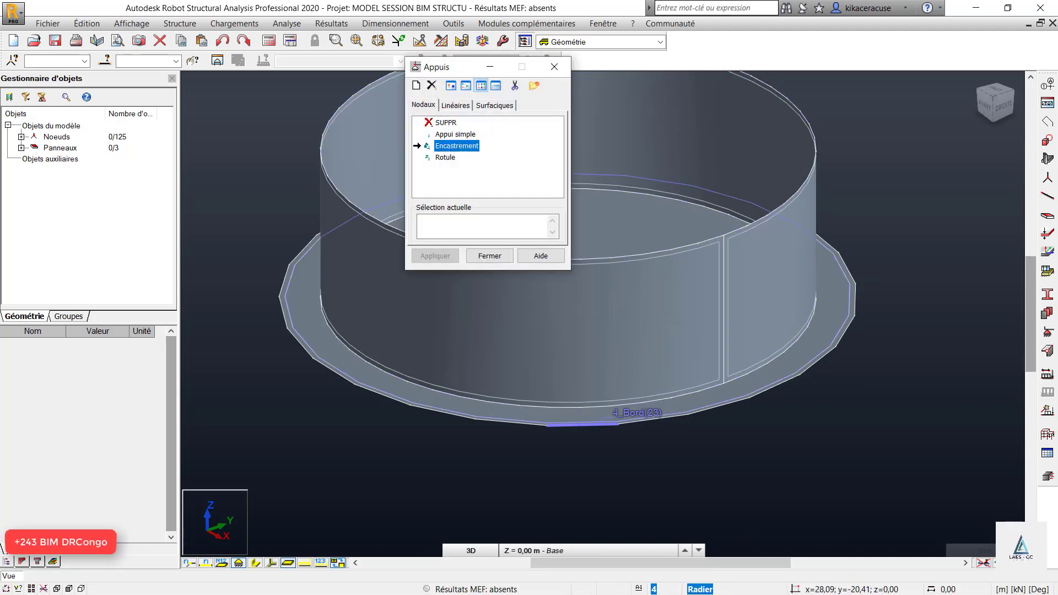
{"action": "left_click", "coordinate": [583, 425]}
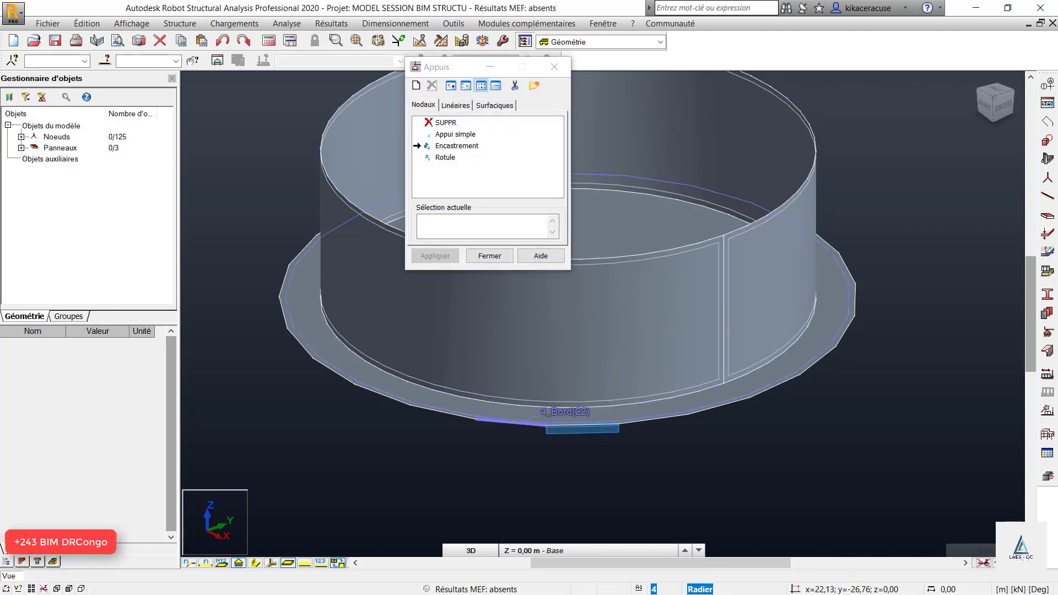
{"action": "left_click", "coordinate": [510, 423]}
{"action": "left_click", "coordinate": [441, 416]}
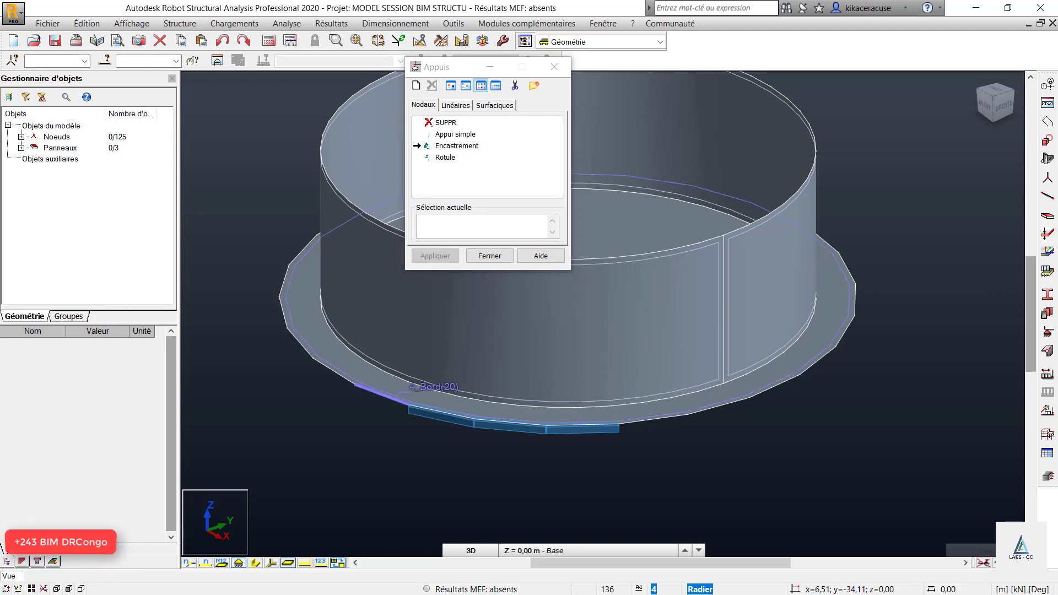
{"action": "left_click", "coordinate": [380, 395]}
{"action": "left_click", "coordinate": [334, 373]}
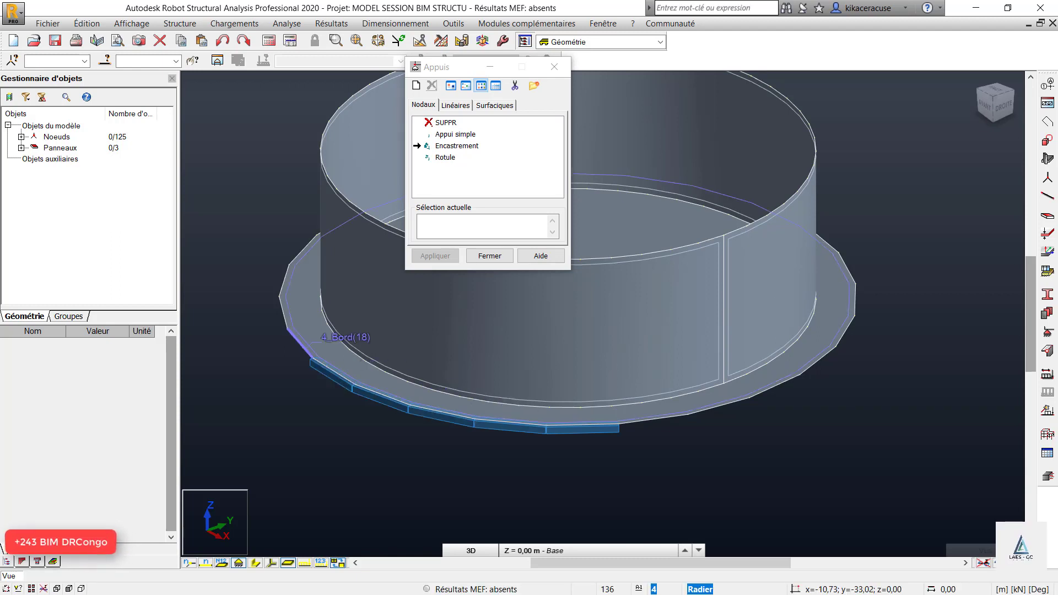
{"action": "left_click", "coordinate": [299, 345]}
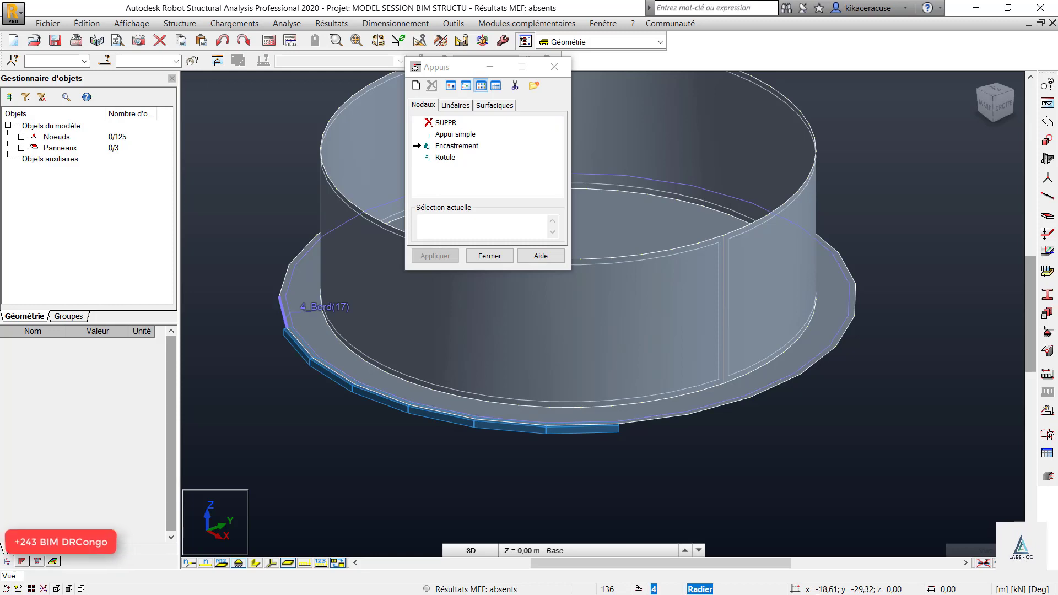
{"action": "left_click", "coordinate": [280, 313]}
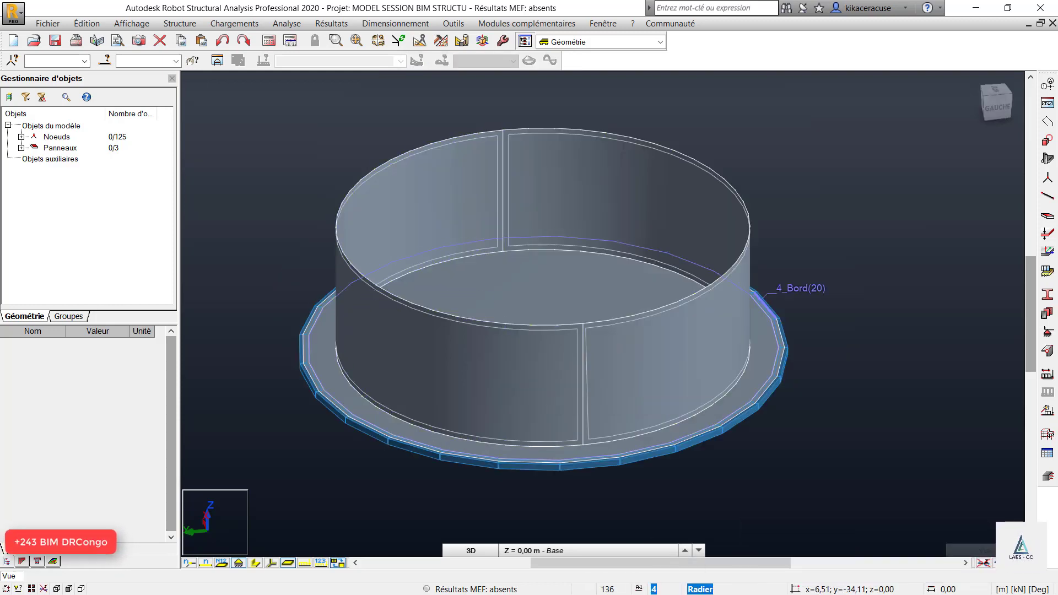
Step: Enable the soil elasticity parameters in the raft's Radier thickness and open the calculation of the soil's K coefficient
{"action": "scroll", "coordinate": [749, 389], "scroll_direction": "up", "scroll_amount": 2}
{"action": "left_click", "coordinate": [787, 340]}
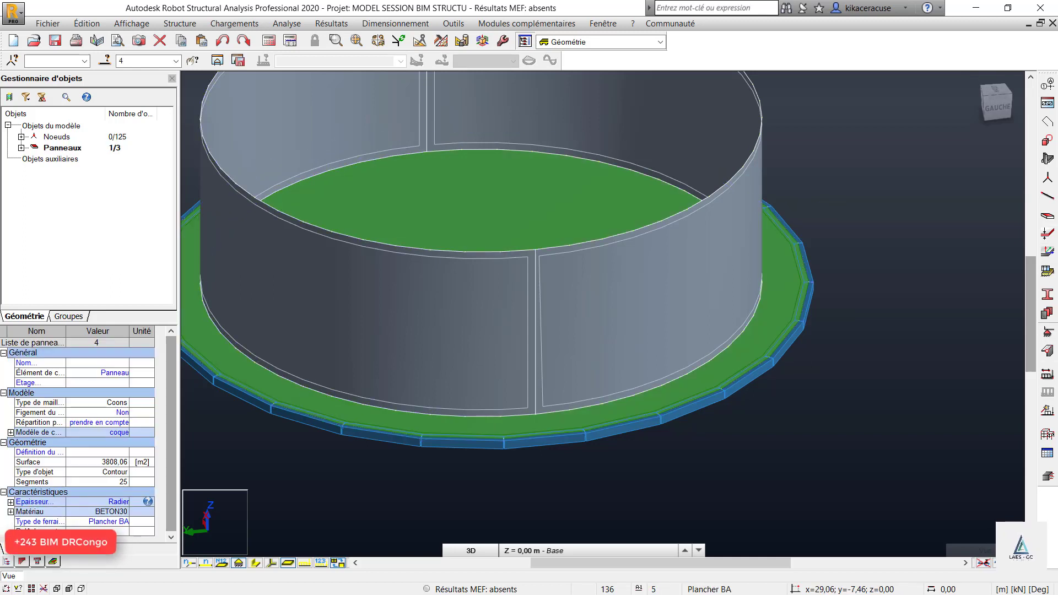
{"action": "left_click", "coordinate": [1046, 294]}
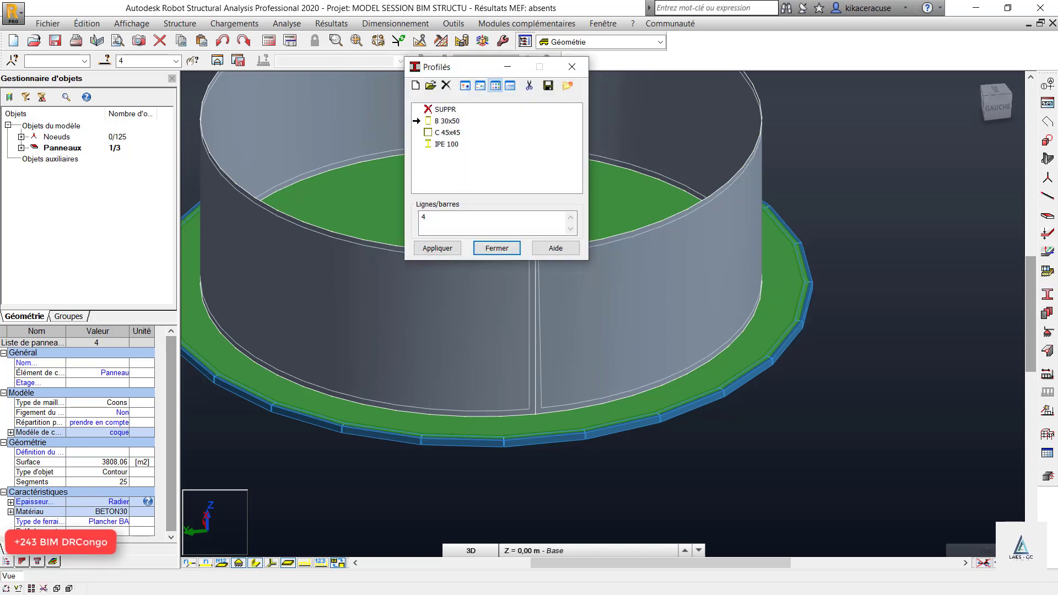
{"action": "left_click", "coordinate": [571, 67]}
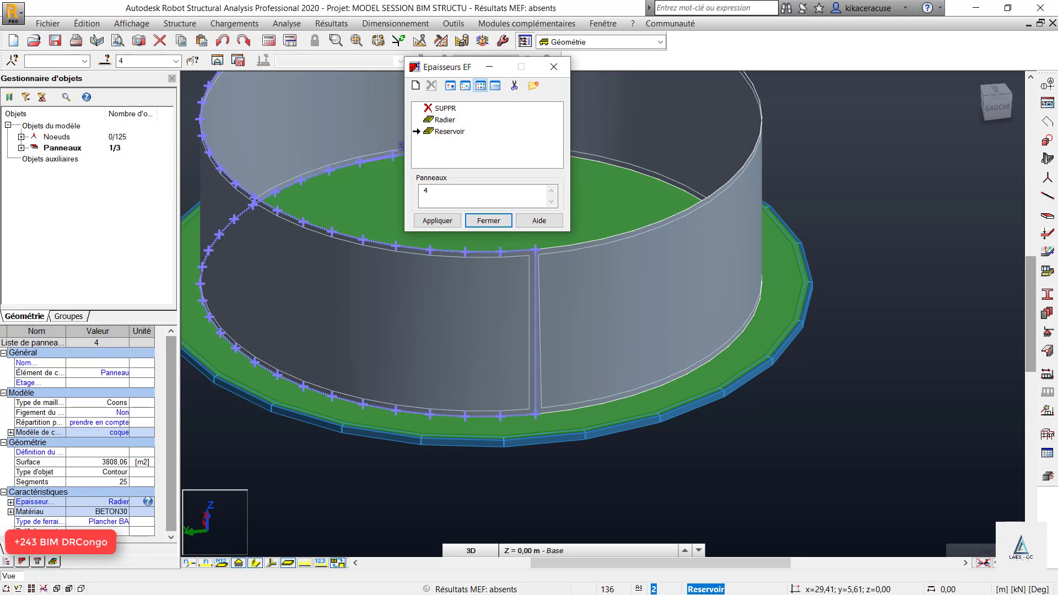
{"action": "double_click", "coordinate": [444, 120]}
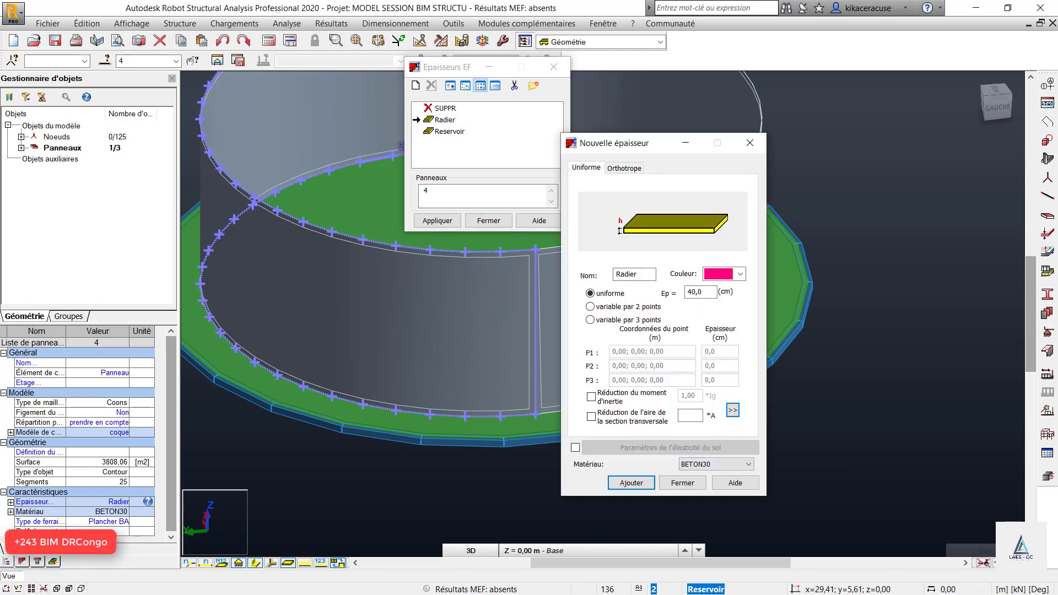
{"action": "left_click", "coordinate": [575, 447]}
{"action": "left_click", "coordinate": [669, 447]}
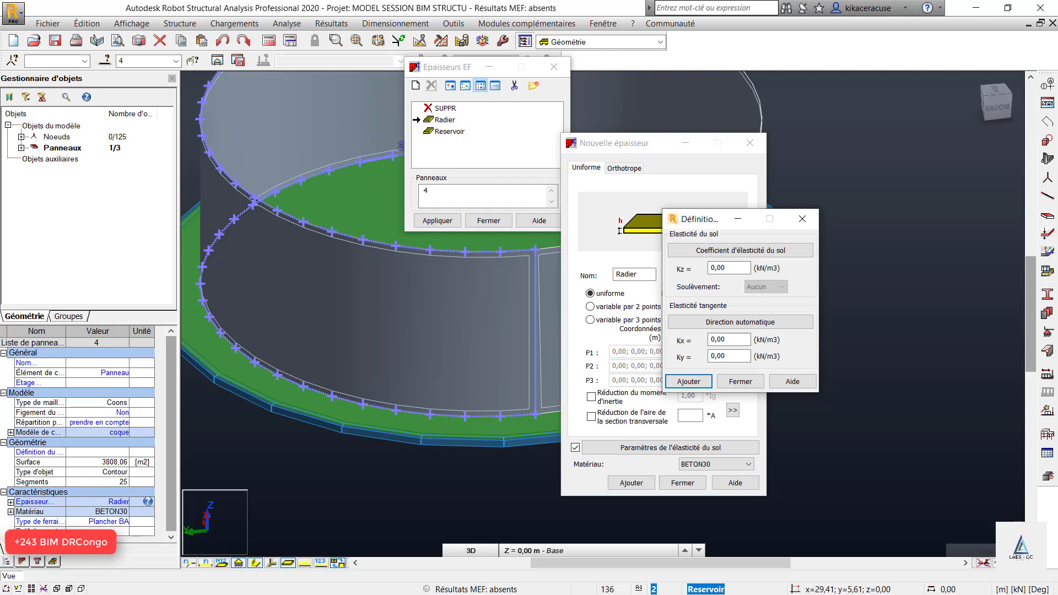
{"action": "left_click", "coordinate": [740, 250]}
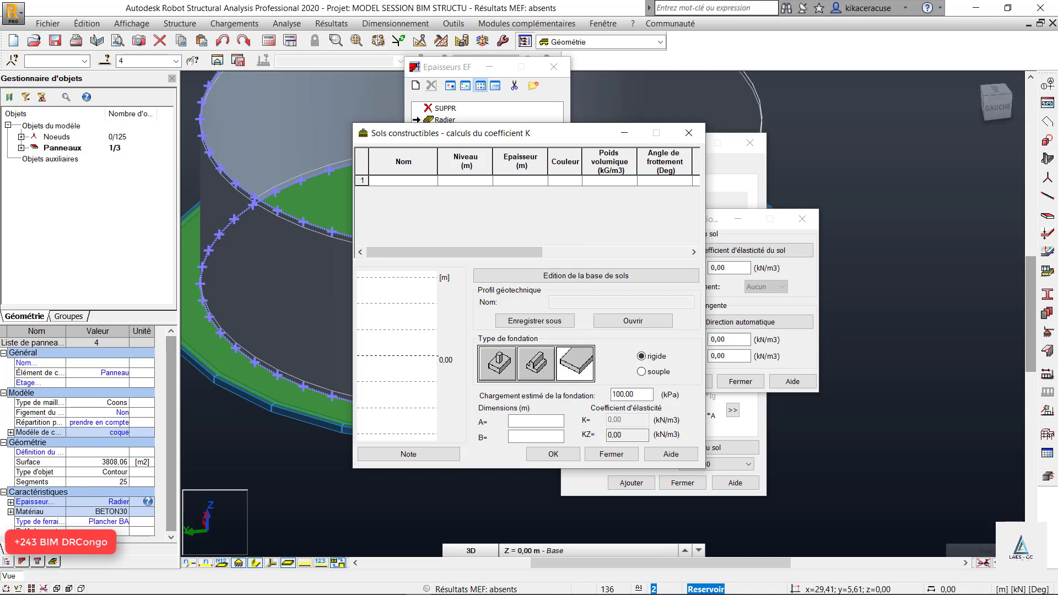
Step: Add two soil layers to the K coefficient calculation: Argiles et limons fermes, with Roches altérées beneath it
{"action": "left_click", "coordinate": [402, 180]}
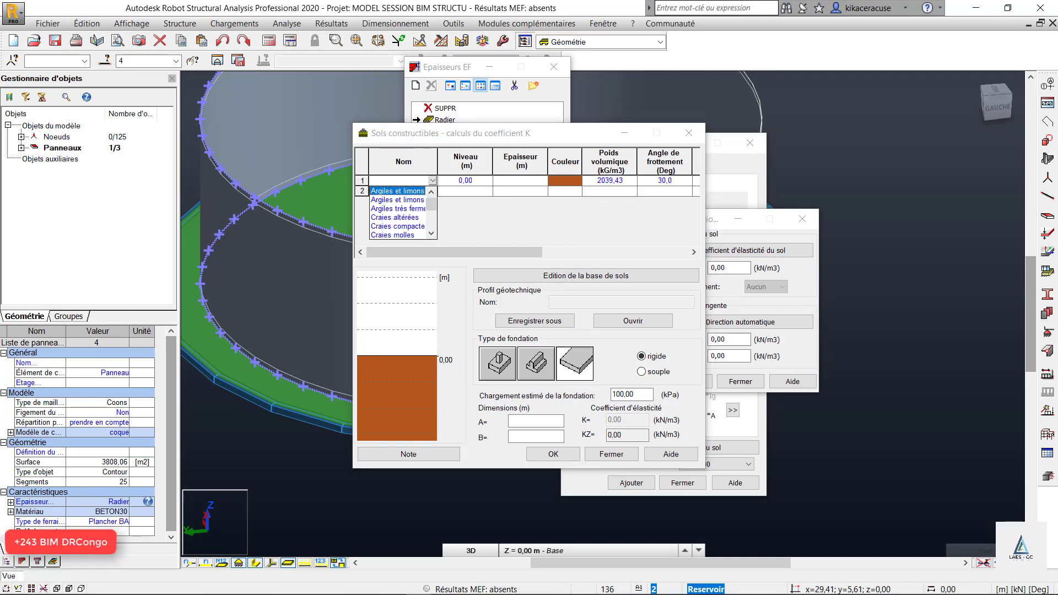
{"action": "left_click", "coordinate": [397, 192]}
{"action": "left_click", "coordinate": [399, 191]}
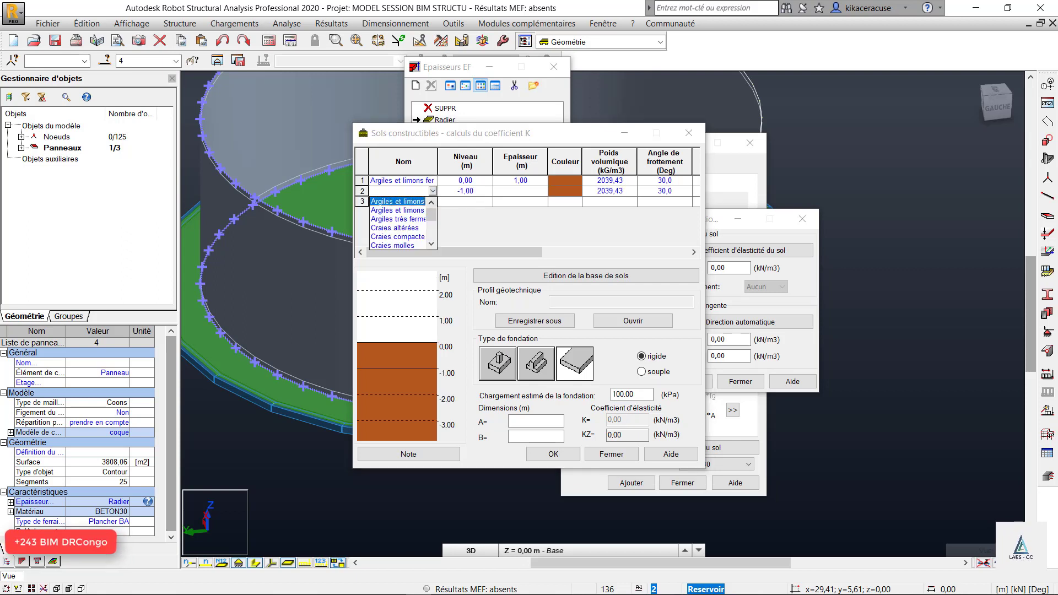
{"action": "scroll", "coordinate": [398, 223], "scroll_direction": "down", "scroll_amount": 4}
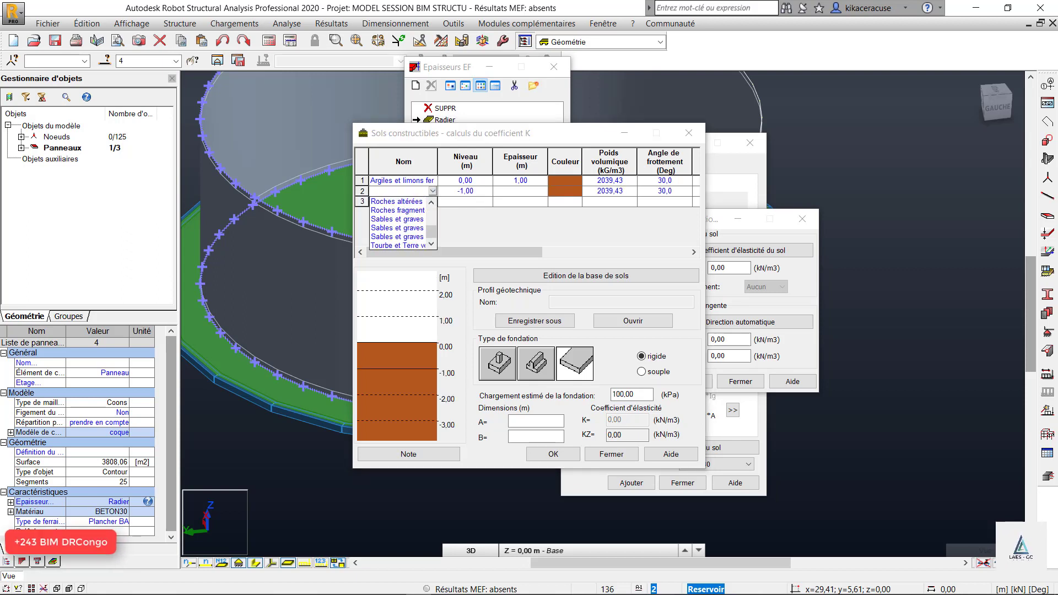
{"action": "left_click", "coordinate": [397, 201]}
Step: Set the level of the Roches altérées layer to -3 m
{"action": "left_click", "coordinate": [465, 161]}
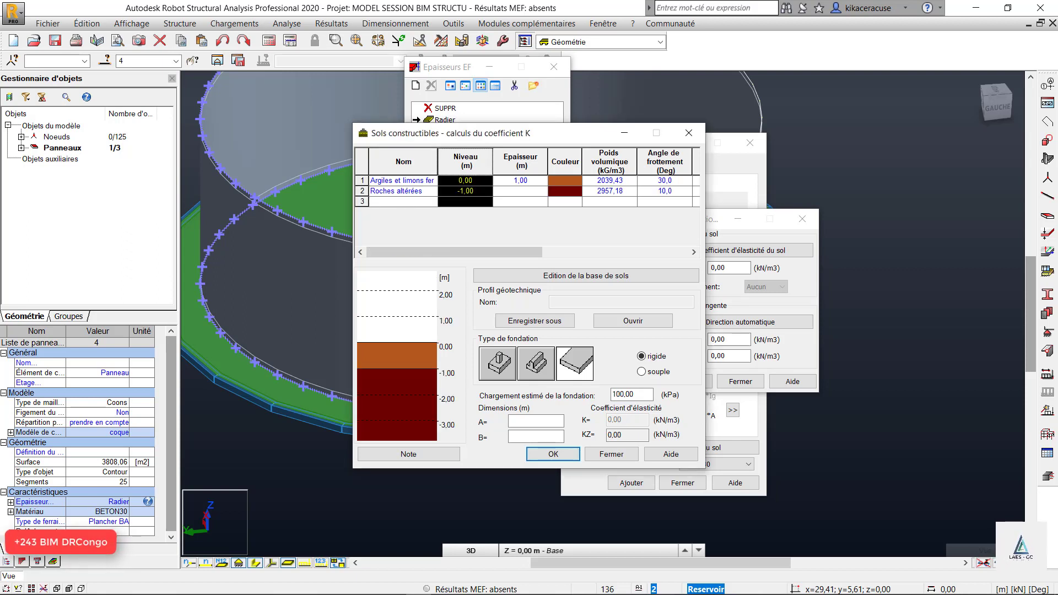
{"action": "left_click", "coordinate": [466, 191]}
{"action": "left_click", "coordinate": [465, 180]}
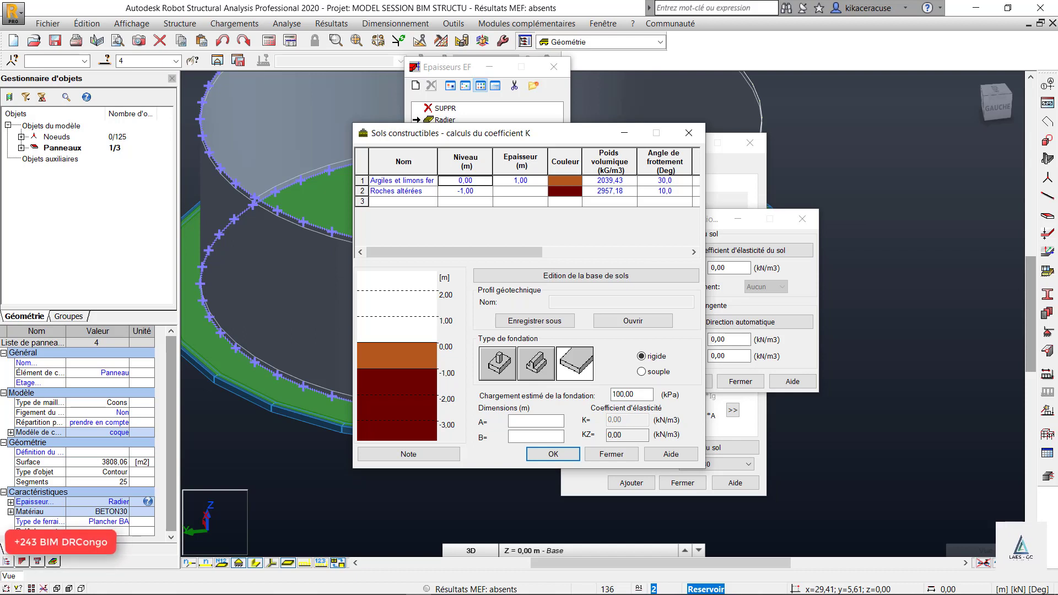
{"action": "double_click", "coordinate": [465, 192]}
{"action": "double_click", "coordinate": [465, 191]}
{"action": "type", "text": "-3"}
{"action": "left_click", "coordinate": [465, 181]}
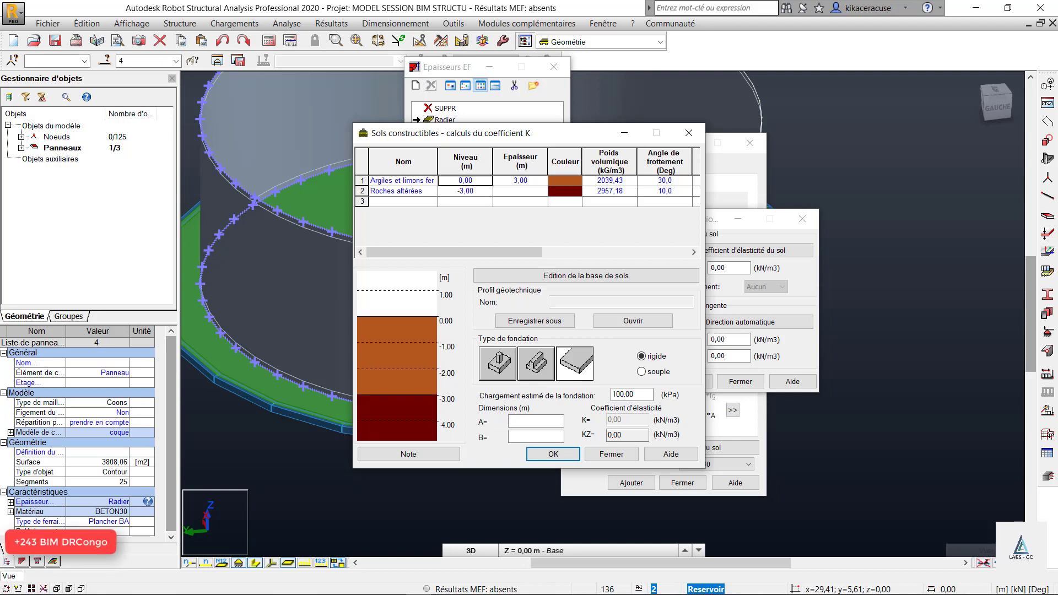
Step: Set the level of the upper clay and silt layer to -1 m, and move the soil dialog aside
{"action": "left_click", "coordinate": [466, 162]}
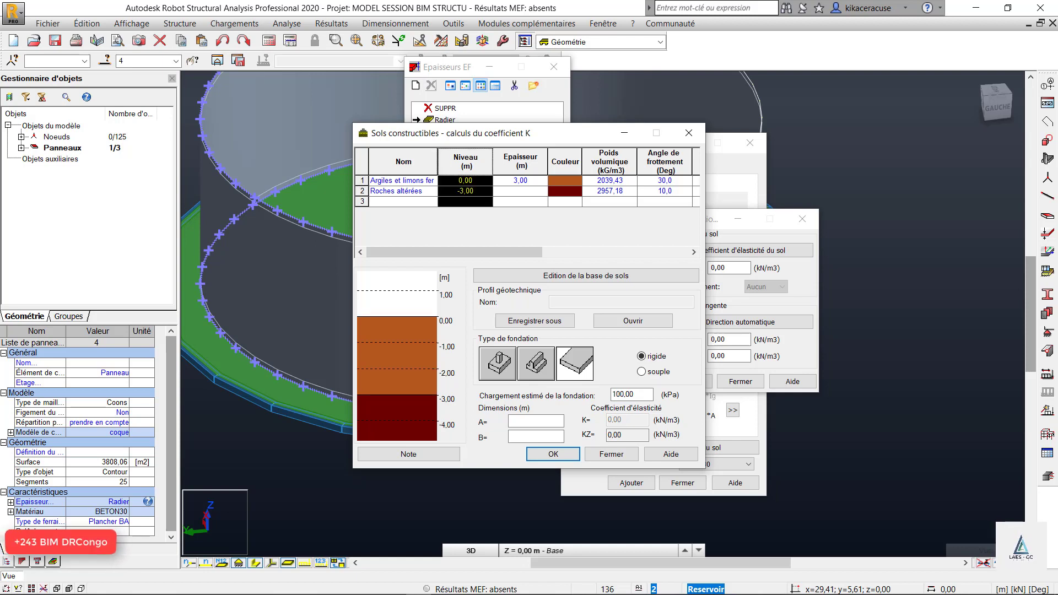
{"action": "left_click", "coordinate": [472, 181]}
{"action": "double_click", "coordinate": [466, 180]}
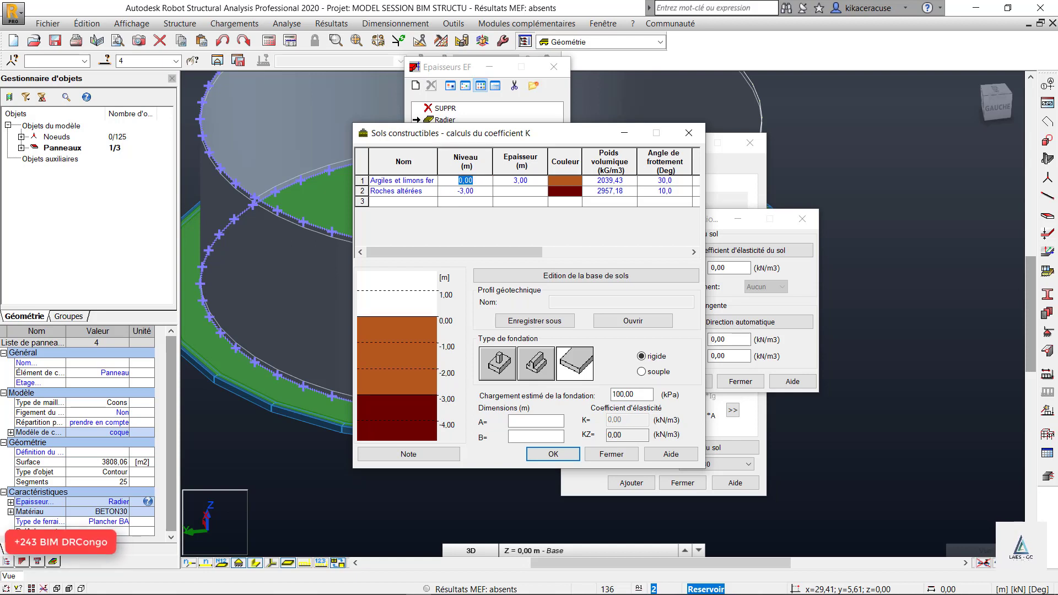
{"action": "type", "text": "-1"}
{"action": "key", "text": "Return"}
{"action": "left_click_drag", "start_coordinate": [529, 133], "coordinate": [479, 155]}
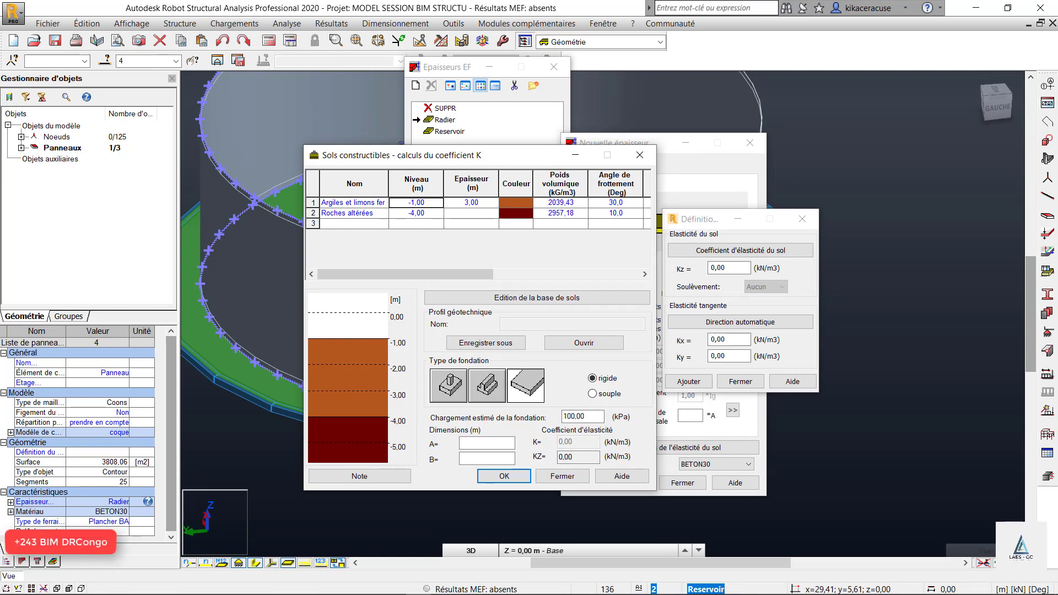
Step: Set the qmax of the Roches altérées soil layer to 2.5 MPa in the K coefficient calculation
{"action": "left_click_drag", "start_coordinate": [479, 155], "coordinate": [366, 167]}
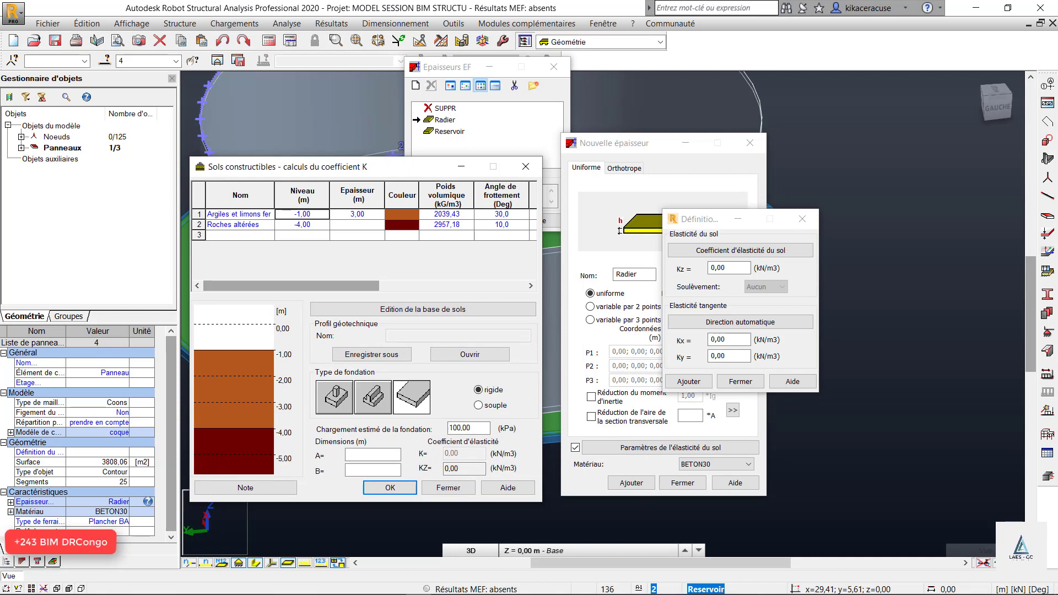
{"action": "left_click_drag", "start_coordinate": [330, 286], "coordinate": [381, 285]}
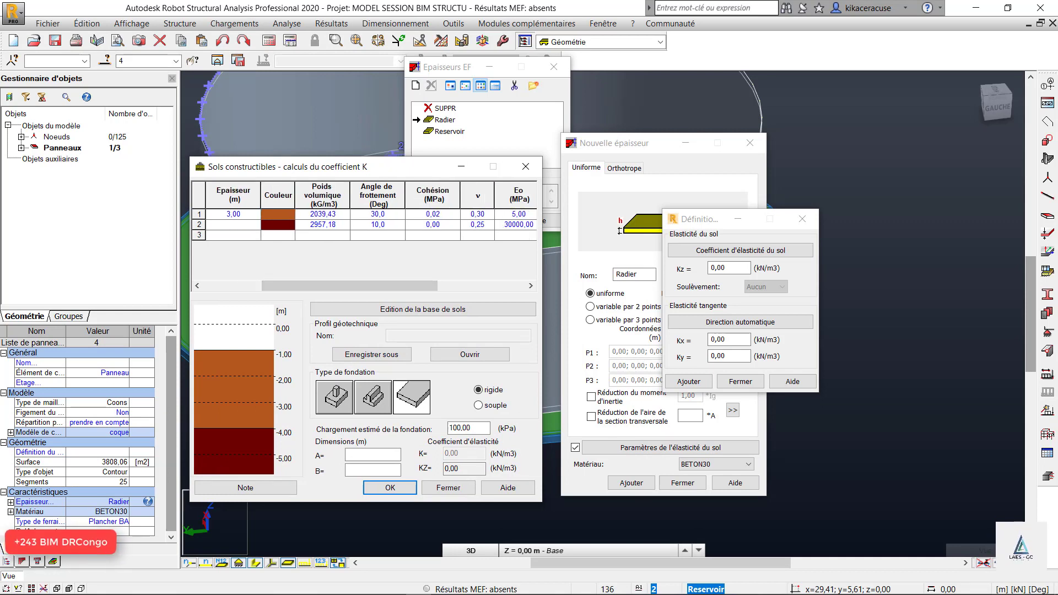
{"action": "left_click_drag", "start_coordinate": [350, 286], "coordinate": [378, 286]}
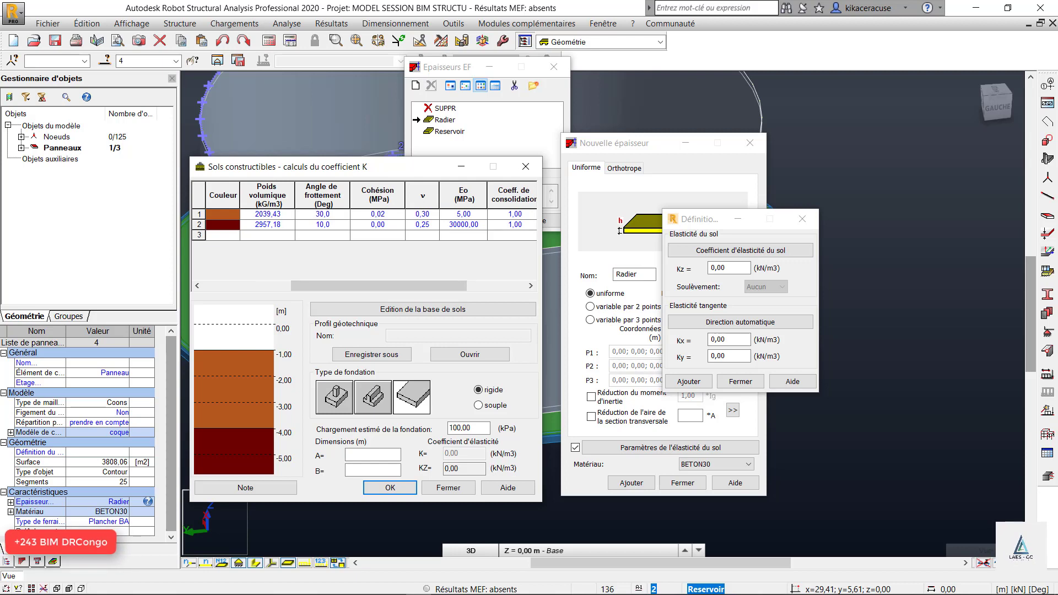
{"action": "left_click_drag", "start_coordinate": [379, 286], "coordinate": [413, 286]}
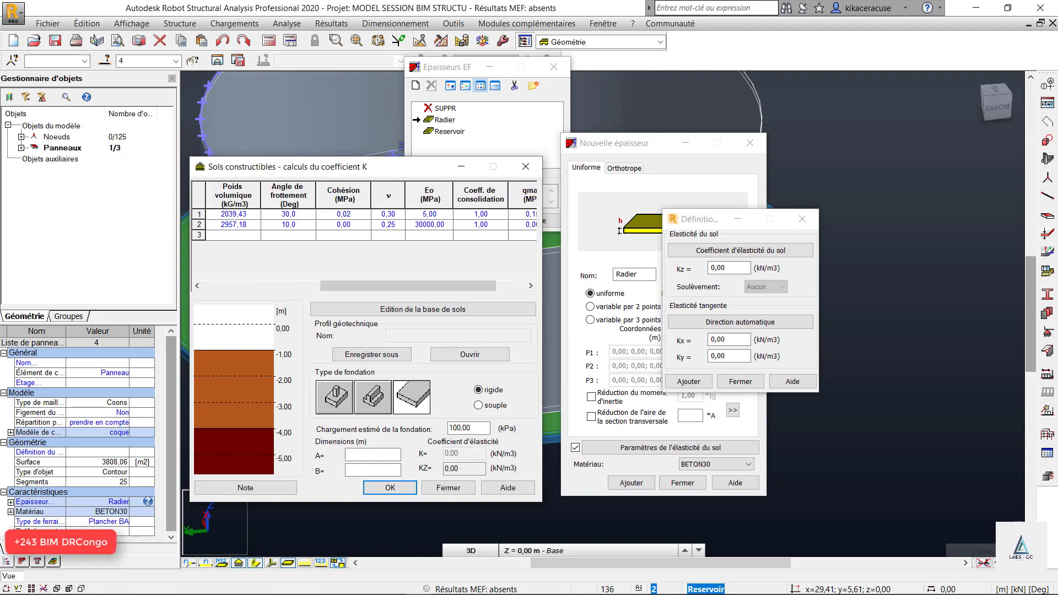
{"action": "left_click_drag", "start_coordinate": [414, 286], "coordinate": [442, 286]}
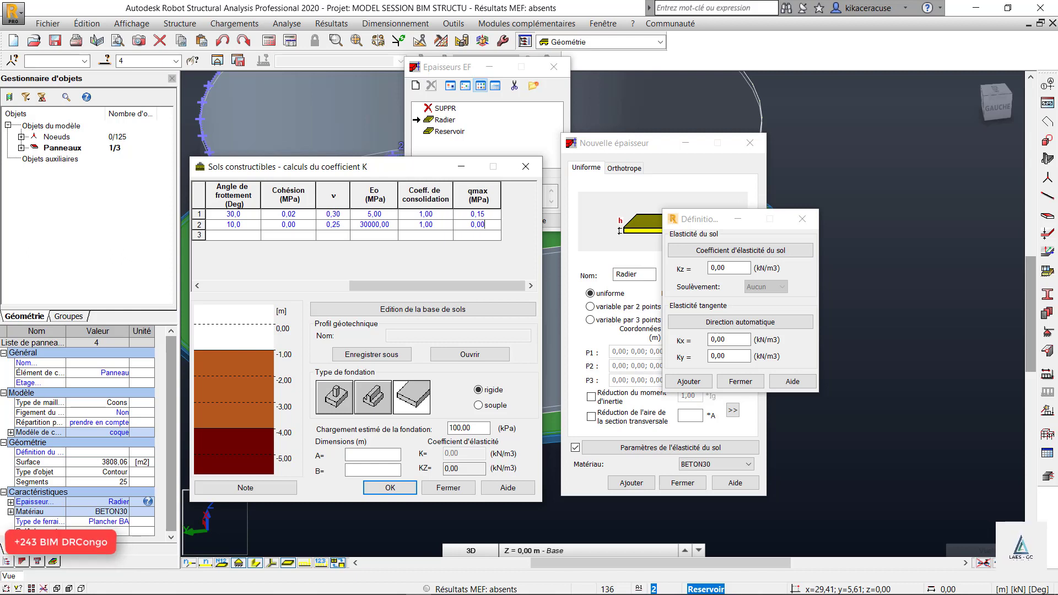
{"action": "double_click", "coordinate": [478, 224]}
{"action": "type", "text": "3.5"}
{"action": "key", "text": "Return"}
{"action": "type", "text": "2.5"}
{"action": "left_click", "coordinate": [477, 215]}
{"action": "left_click_drag", "start_coordinate": [386, 166], "coordinate": [477, 146]}
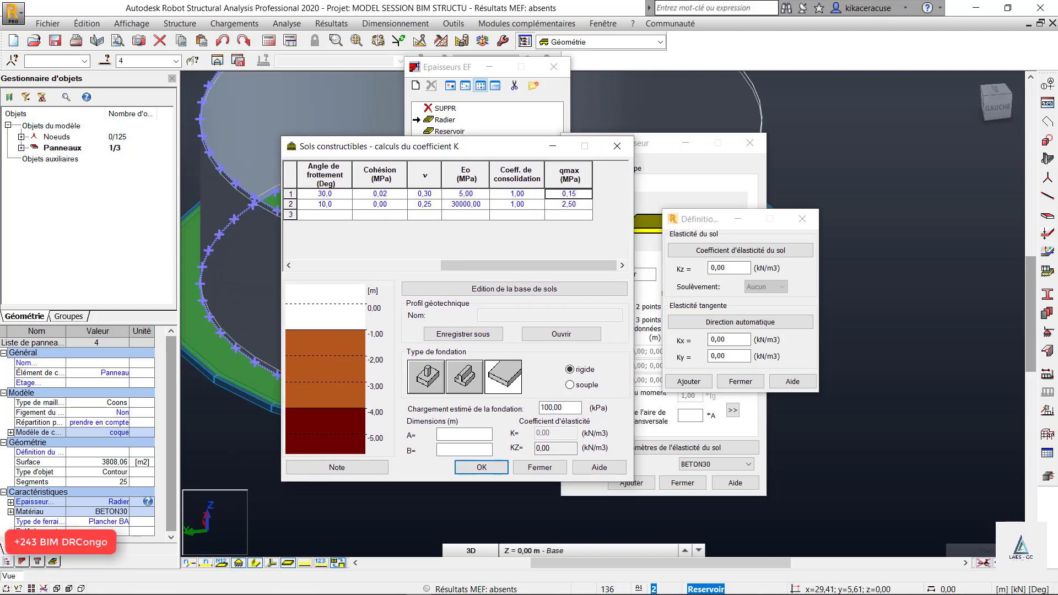
Step: Set both foundation dimensions A and B to 20 m and calculate the soil's elasticity coefficient
{"action": "left_click_drag", "start_coordinate": [515, 265], "coordinate": [395, 266]}
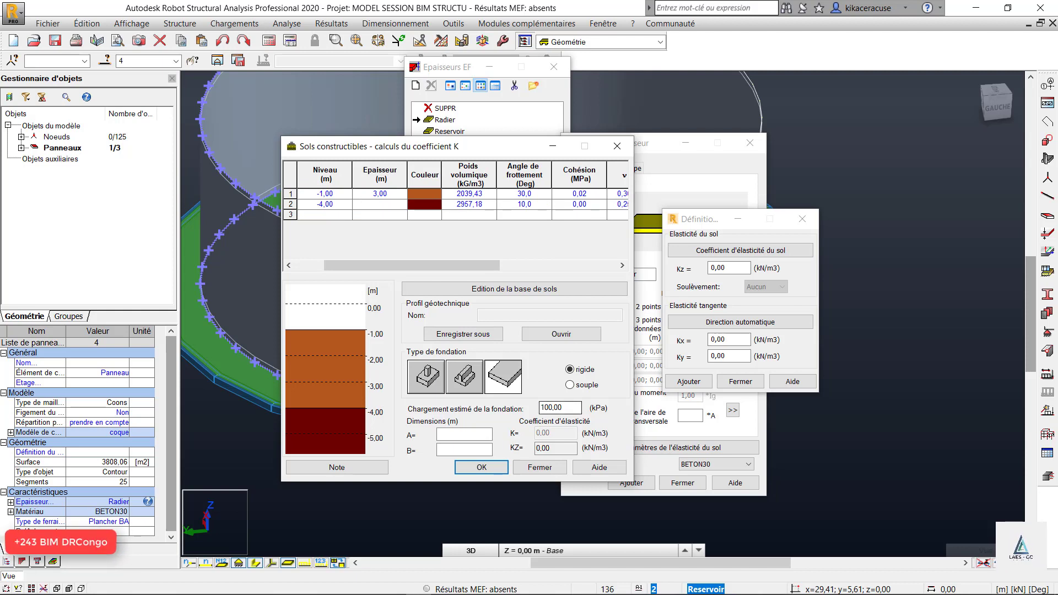
{"action": "left_click", "coordinate": [464, 434]}
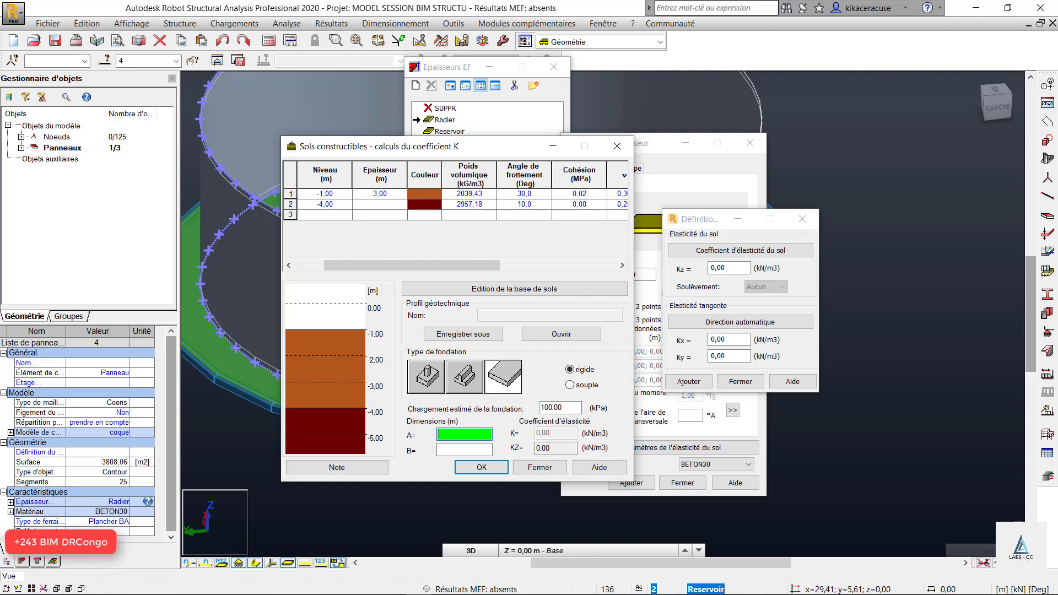
{"action": "type", "text": "120"}
{"action": "key", "text": "BackSpace"}
{"action": "key", "text": "BackSpace"}
{"action": "key", "text": "BackSpace"}
{"action": "type", "text": "20"}
{"action": "left_click", "coordinate": [463, 449]}
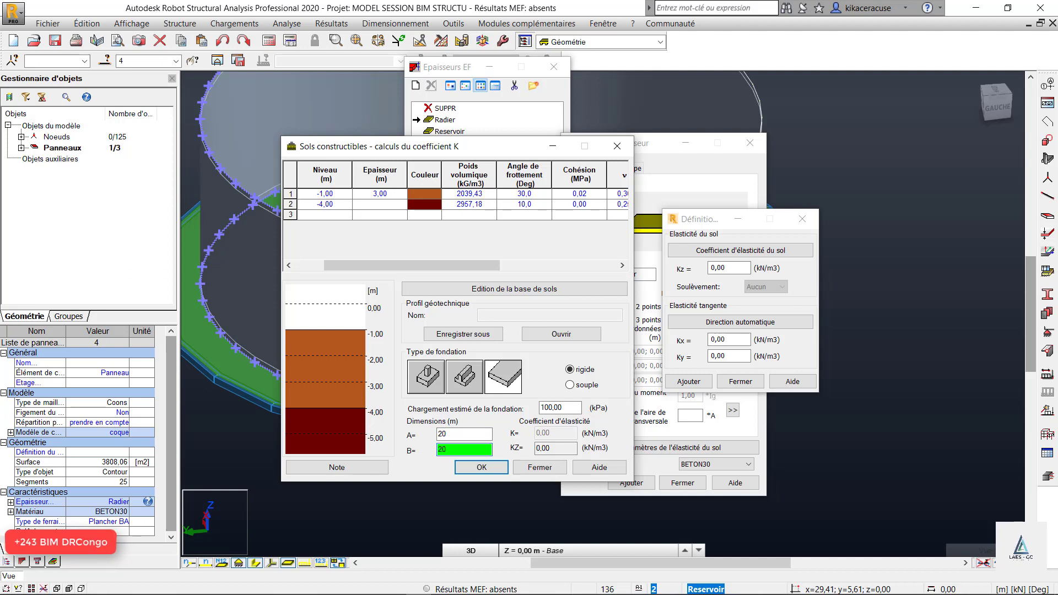
{"action": "left_click", "coordinate": [464, 434]}
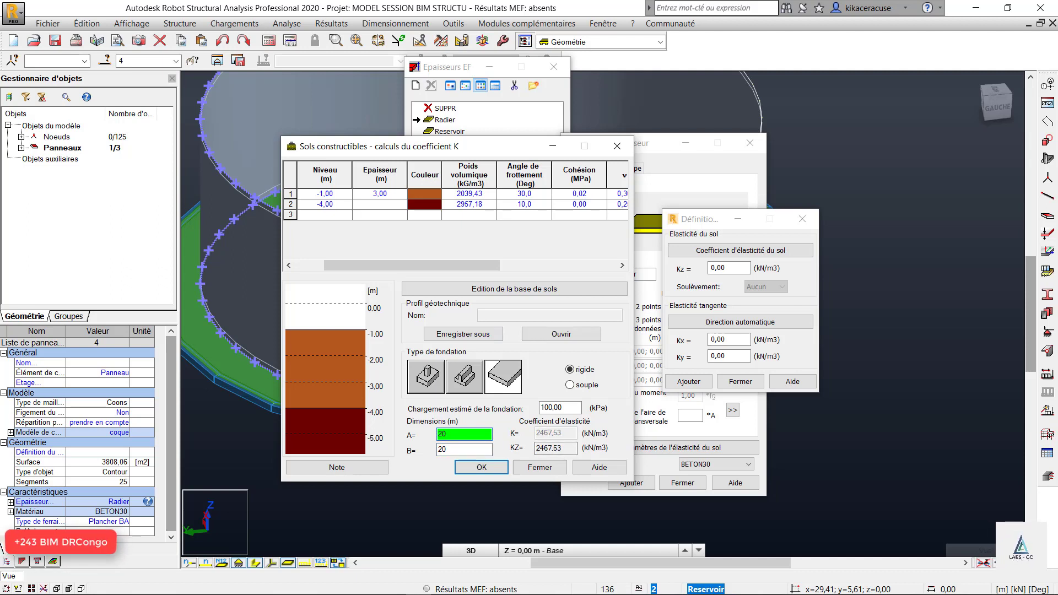
Step: Try to open the K coefficient calculation note in Word, and cancel the raft's soil elasticity definition
{"action": "left_click", "coordinate": [337, 468]}
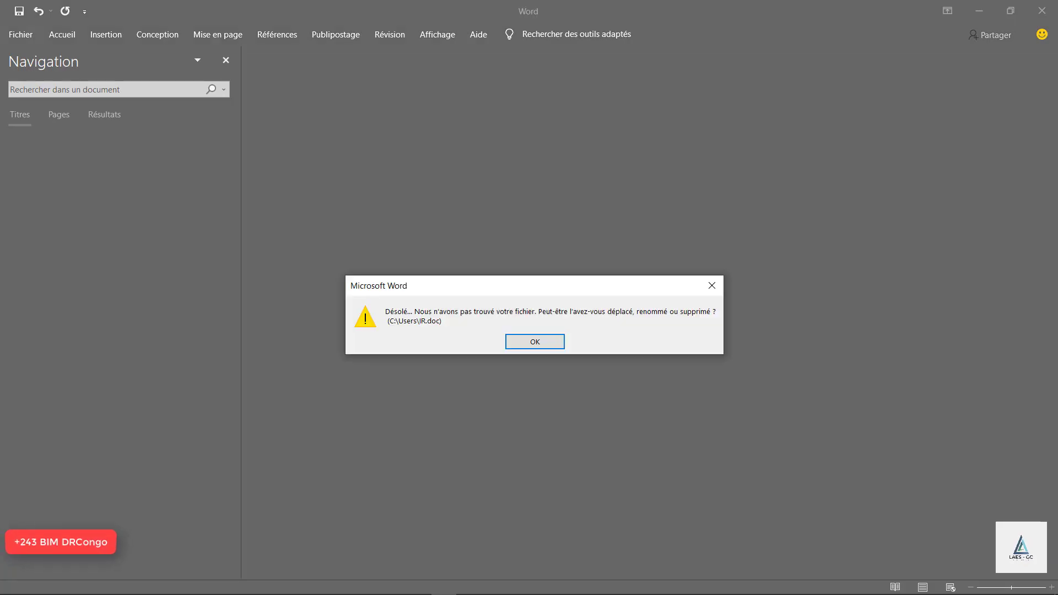
{"action": "left_click", "coordinate": [712, 284]}
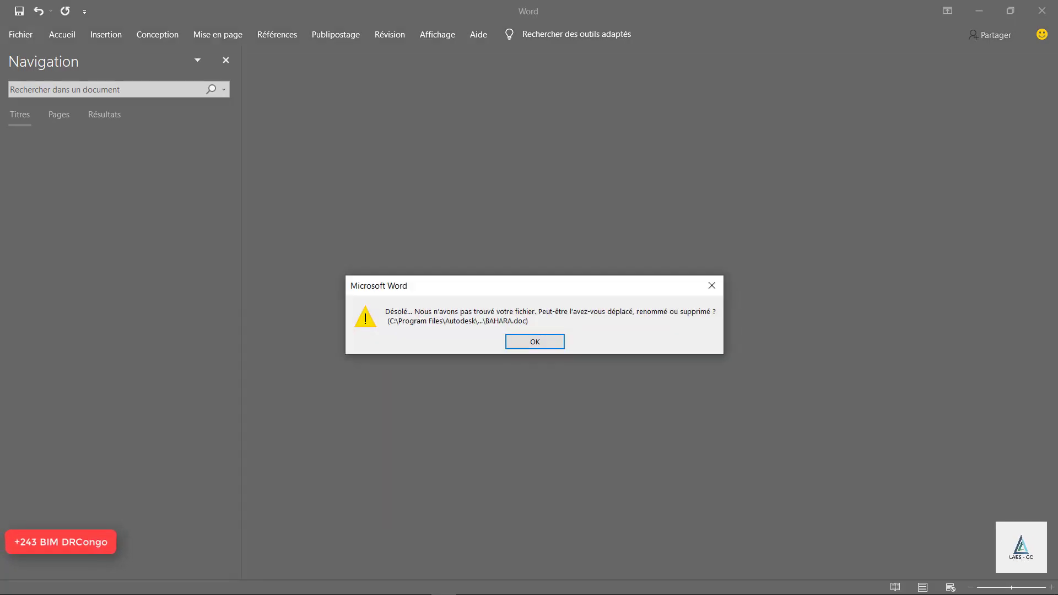
{"action": "left_click", "coordinate": [712, 286]}
{"action": "left_click", "coordinate": [534, 342]}
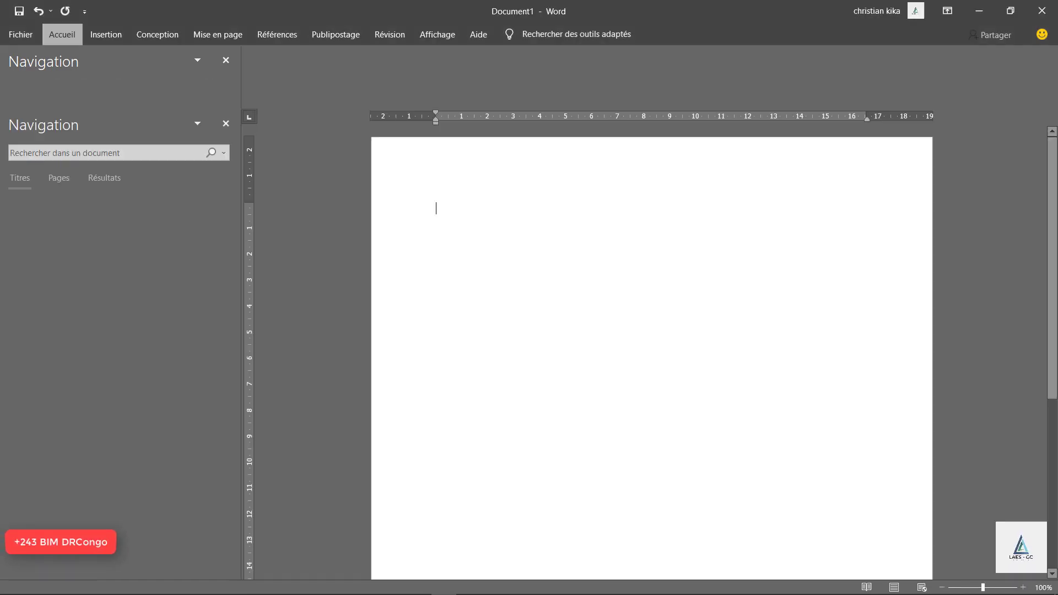
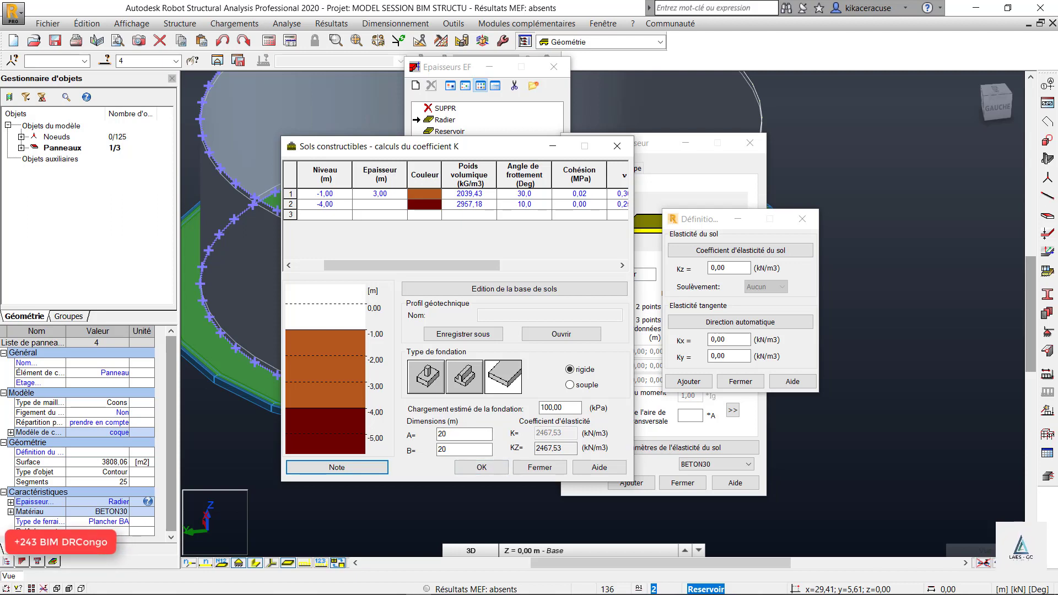
{"action": "key", "text": "Escape"}
{"action": "key", "text": "Escape"}
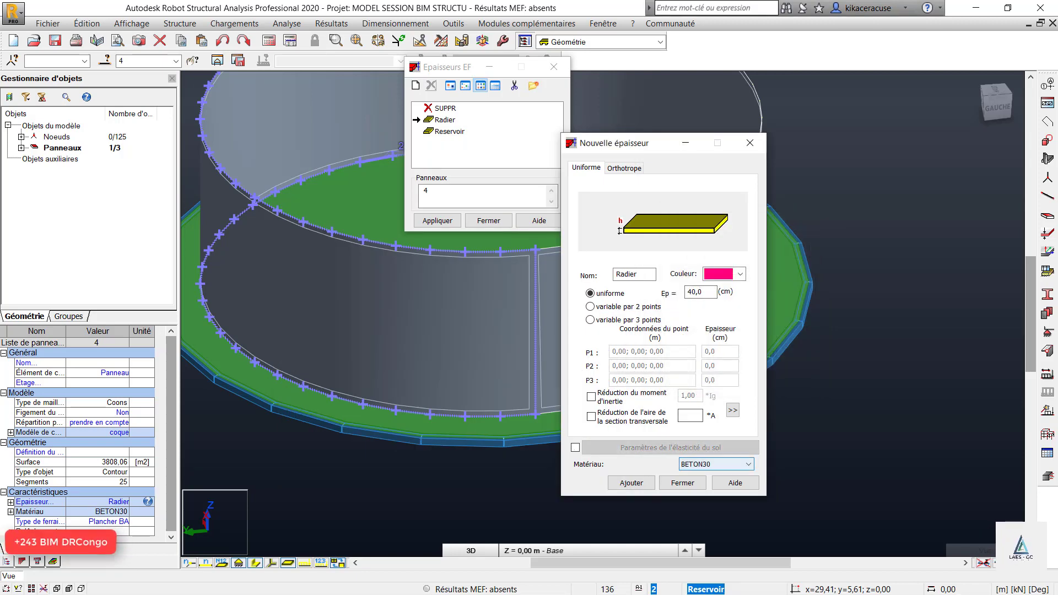
Step: Enable the soil elasticity parameters for the Radier thickness and set Kz directly to 1200 kN/m3
{"action": "left_click", "coordinate": [575, 448]}
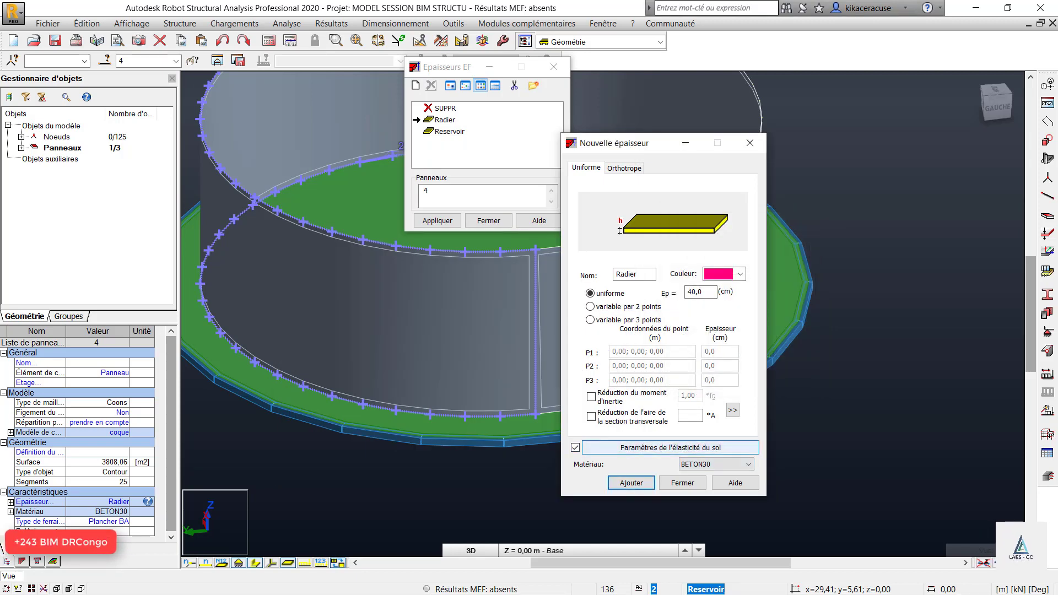
{"action": "left_click", "coordinate": [670, 447]}
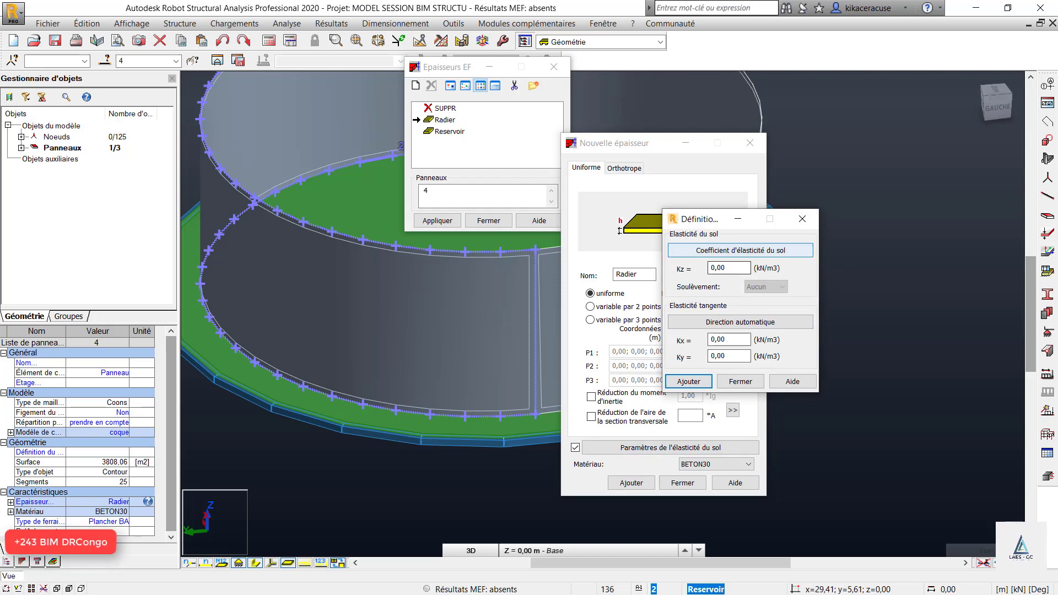
{"action": "left_click", "coordinate": [740, 250]}
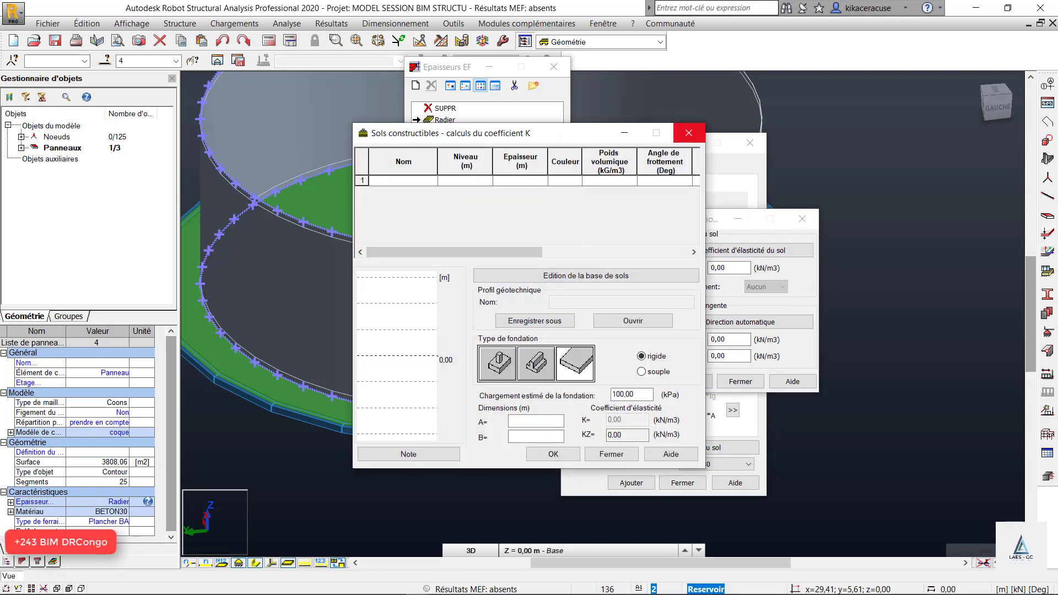
{"action": "left_click", "coordinate": [689, 132]}
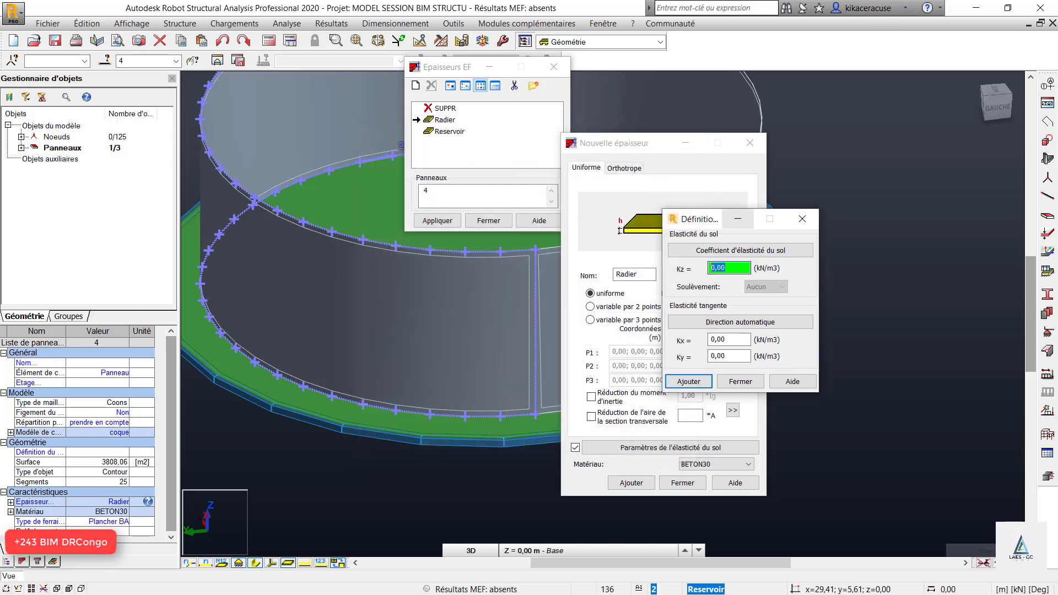
{"action": "type", "text": "1200"}
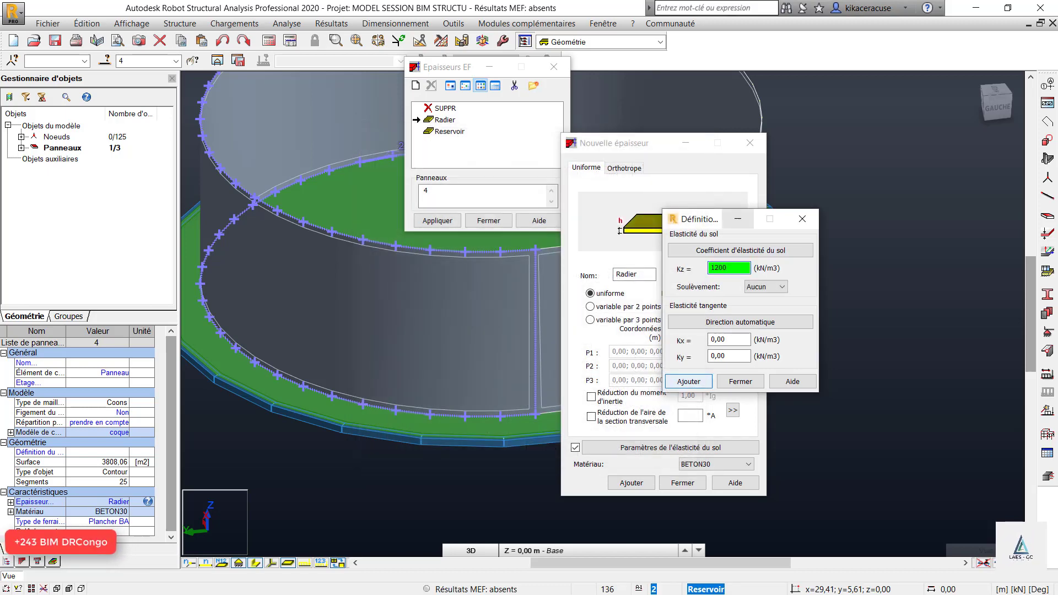
{"action": "left_click", "coordinate": [689, 381]}
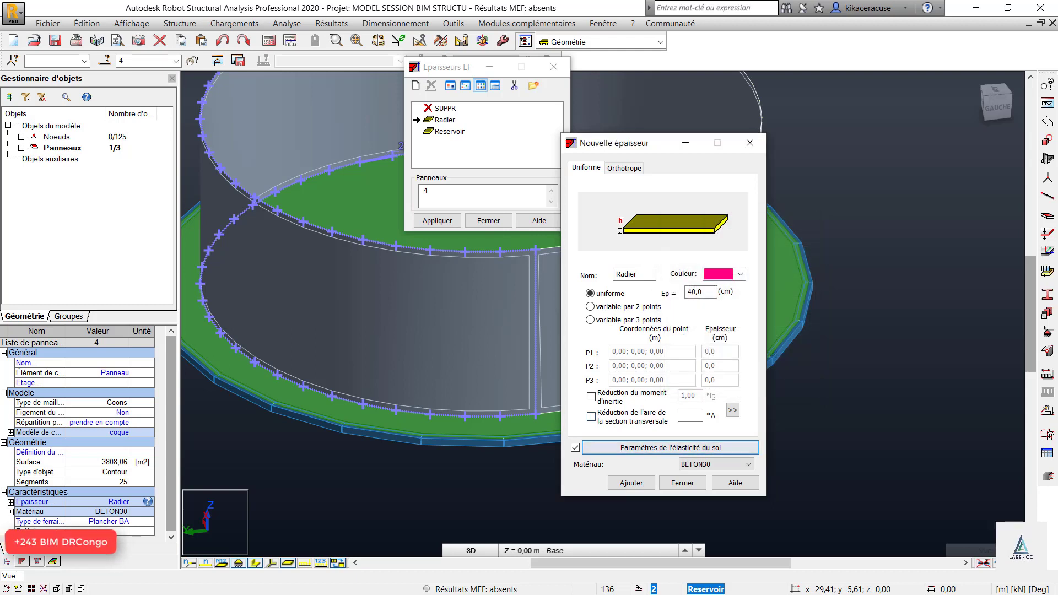
Step: Save the modified Radier thickness and close the thickness definition dialogs
{"action": "left_click", "coordinate": [631, 482]}
{"action": "key", "text": "Return"}
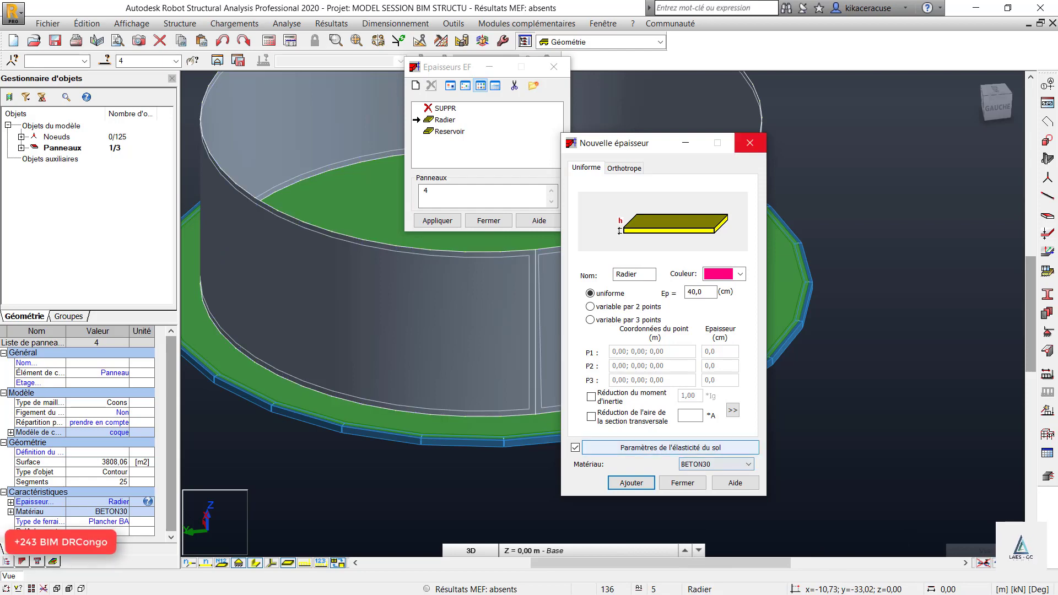
{"action": "left_click", "coordinate": [682, 483]}
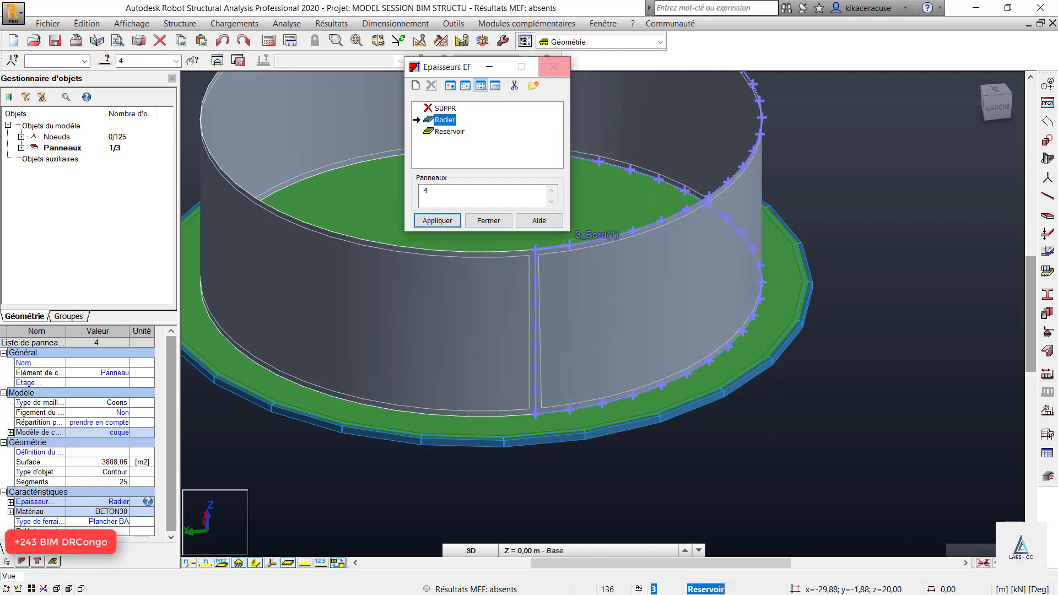
{"action": "left_click", "coordinate": [554, 66]}
{"action": "left_click", "coordinate": [815, 435]}
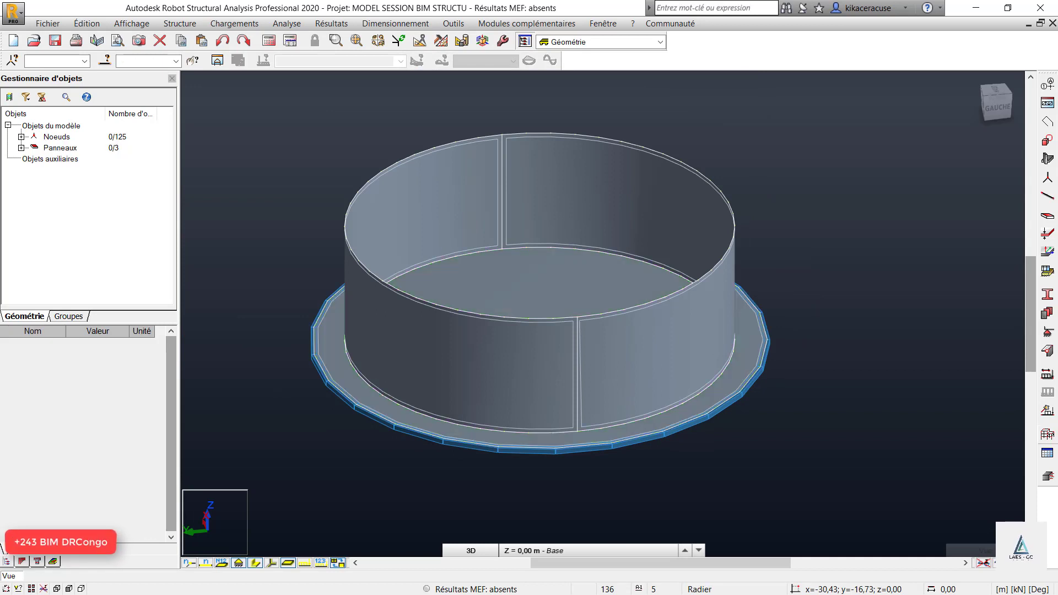
{"action": "left_click", "coordinate": [1047, 375]}
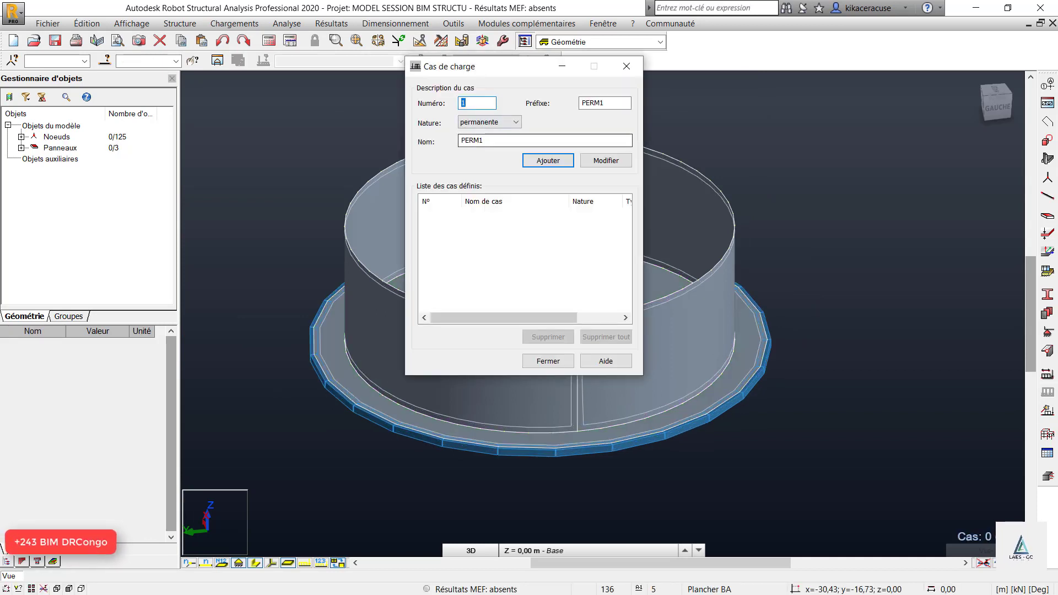
{"action": "type", "text": "G1"}
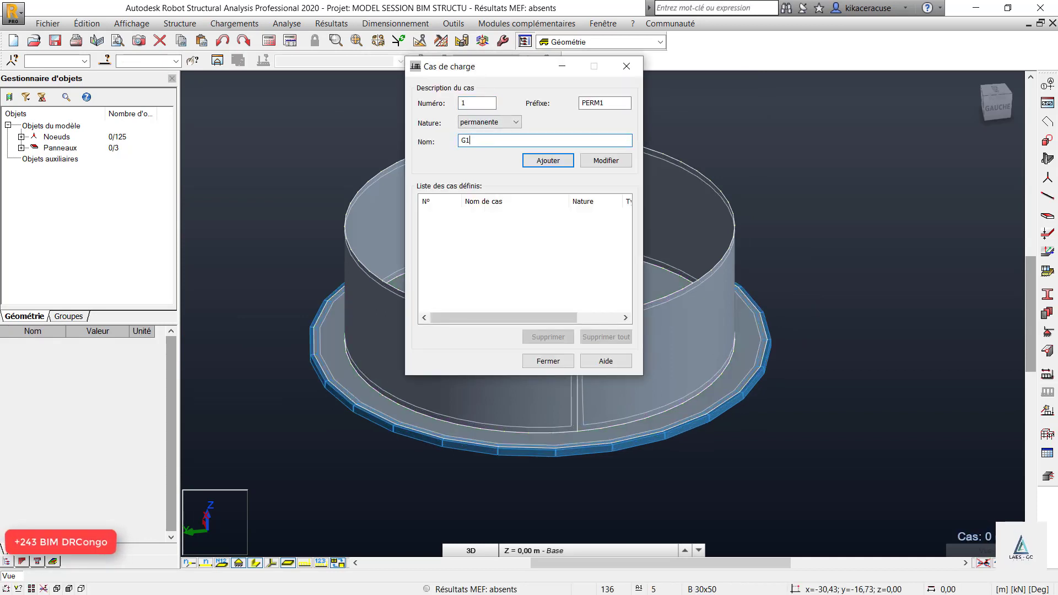
{"action": "left_click", "coordinate": [548, 361]}
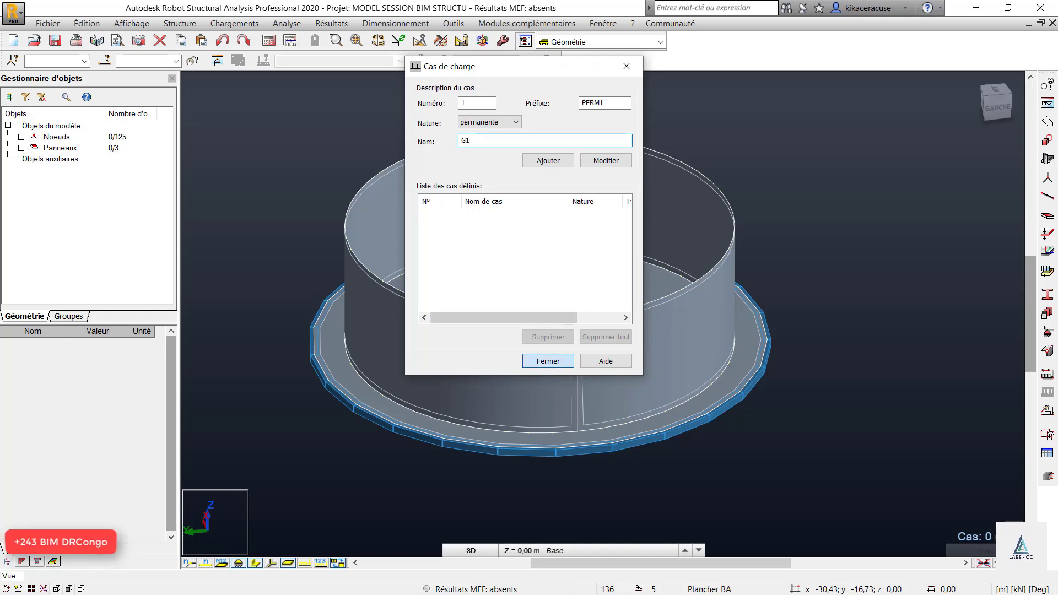
{"action": "scroll", "coordinate": [689, 379], "scroll_direction": "up", "scroll_amount": 5}
{"action": "scroll", "coordinate": [689, 379], "scroll_direction": "down", "scroll_amount": 4}
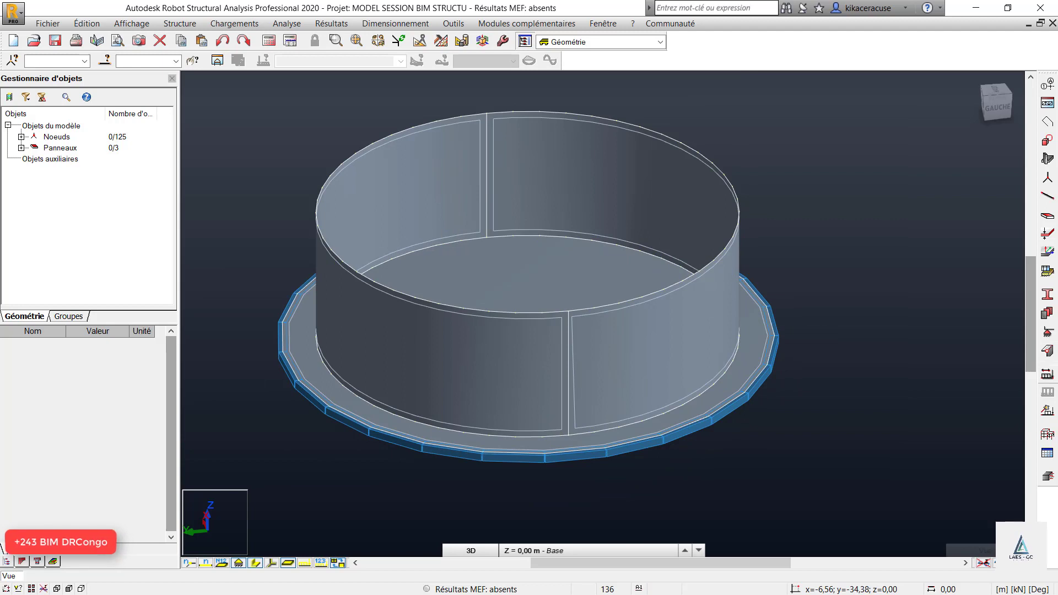
Step: Add a permanent load case named G2 and delete all defined load cases
{"action": "left_click", "coordinate": [1047, 375]}
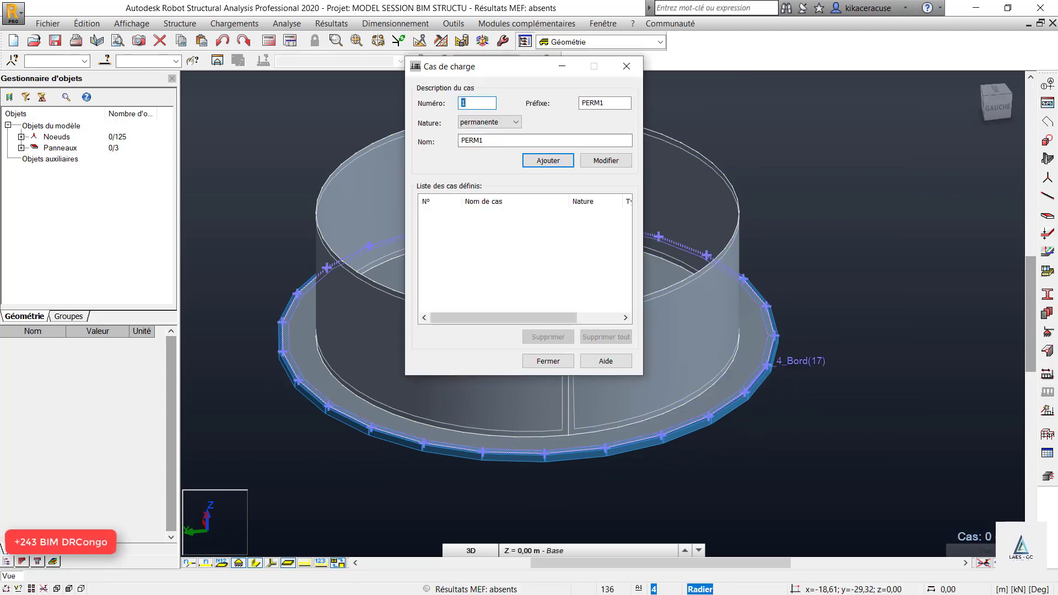
{"action": "left_click_drag", "start_coordinate": [484, 140], "coordinate": [291, 137]}
{"action": "type", "text": "G2"}
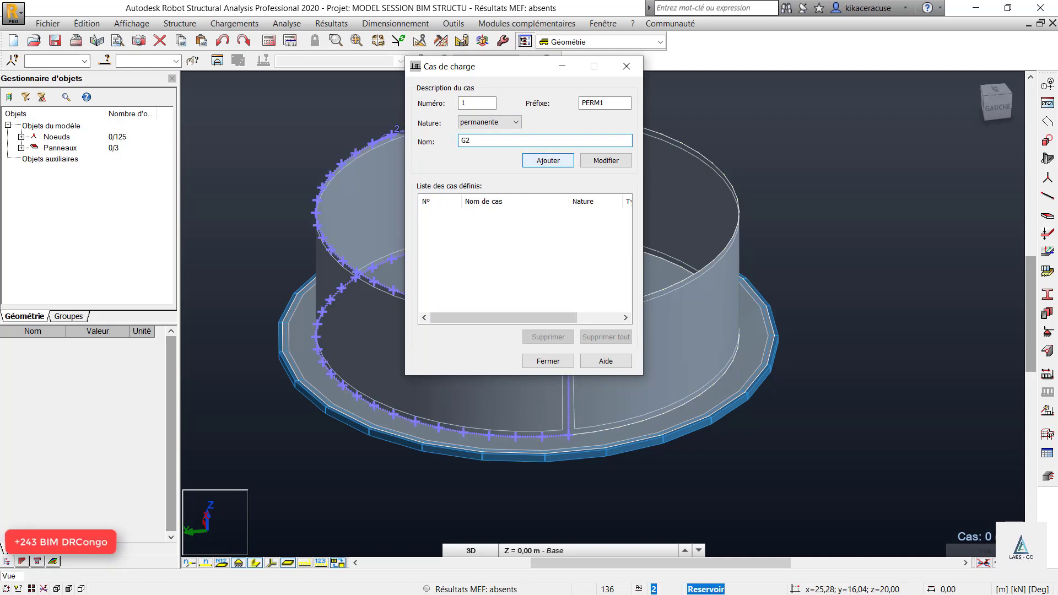
{"action": "left_click", "coordinate": [548, 161]}
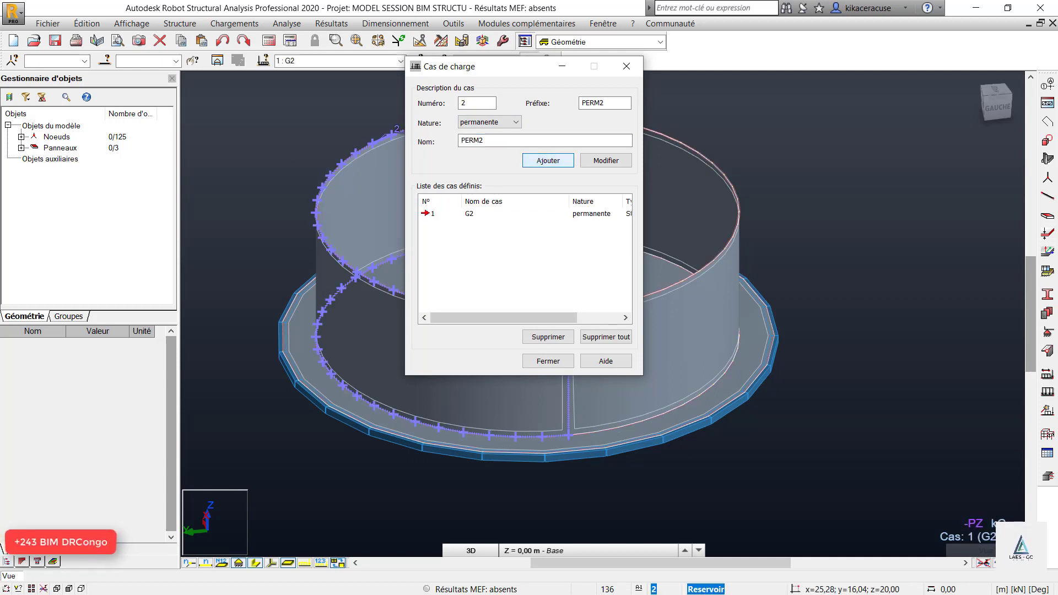
{"action": "left_click", "coordinate": [606, 337]}
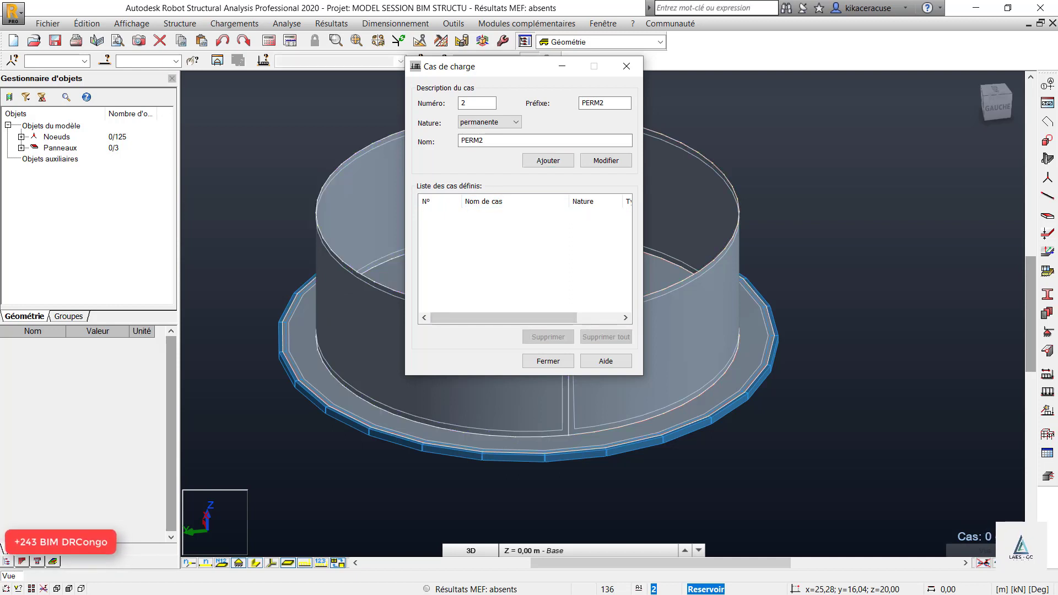
Step: Add load case number 2 as permanent with the name G1, and clear the list of defined cases again
{"action": "double_click", "coordinate": [473, 140]}
{"action": "type", "text": "G1"}
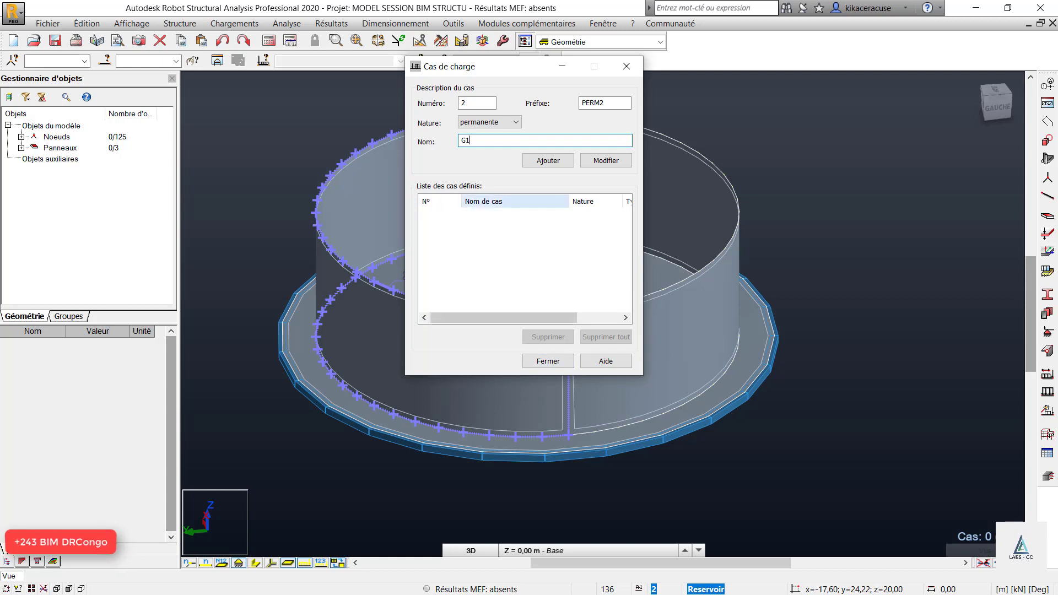
{"action": "left_click", "coordinate": [548, 160]}
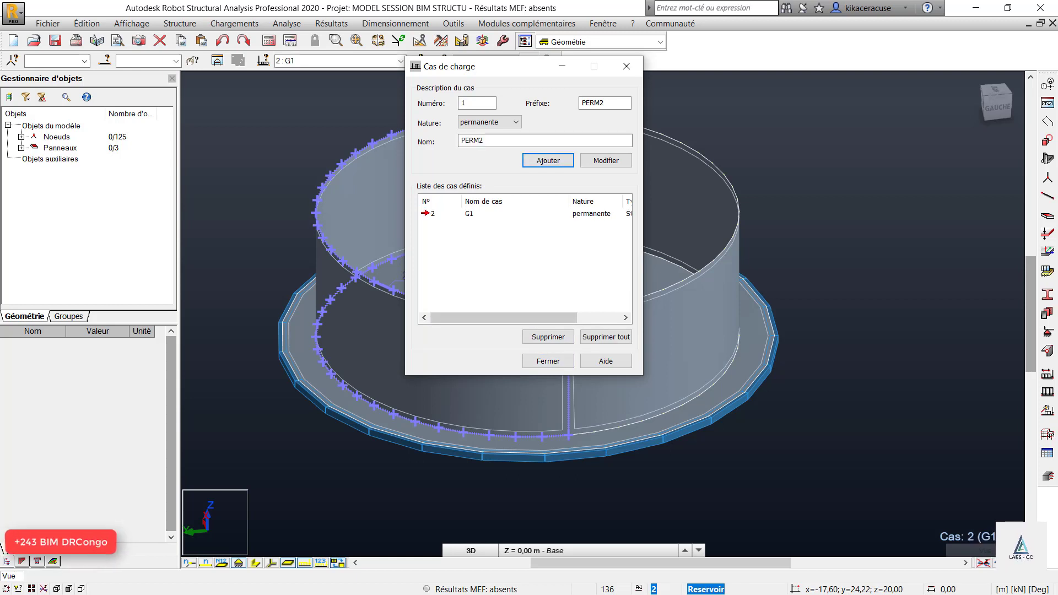
{"action": "left_click", "coordinate": [606, 336]}
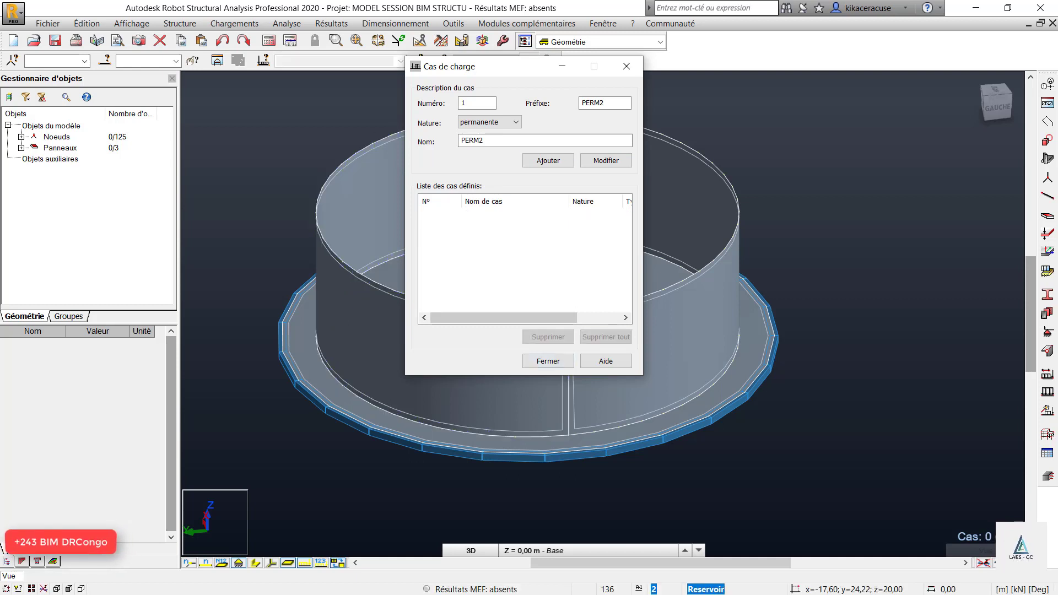
Step: Define permanent load cases 1 and 2, named G1 and G2, in the load case list
{"action": "left_click", "coordinate": [627, 66]}
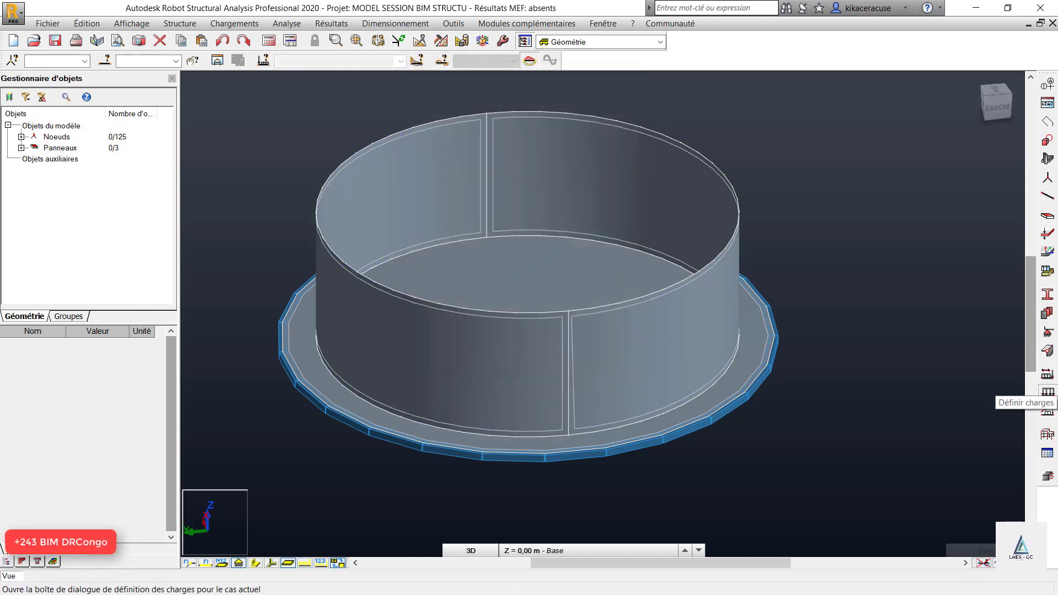
{"action": "left_click", "coordinate": [1047, 373]}
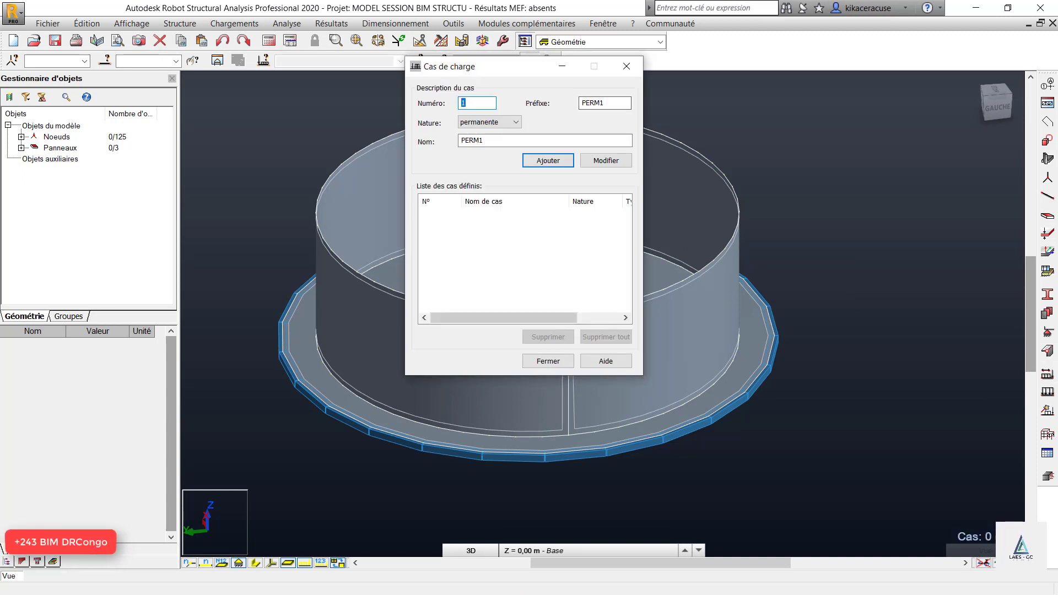
{"action": "double_click", "coordinate": [473, 140]}
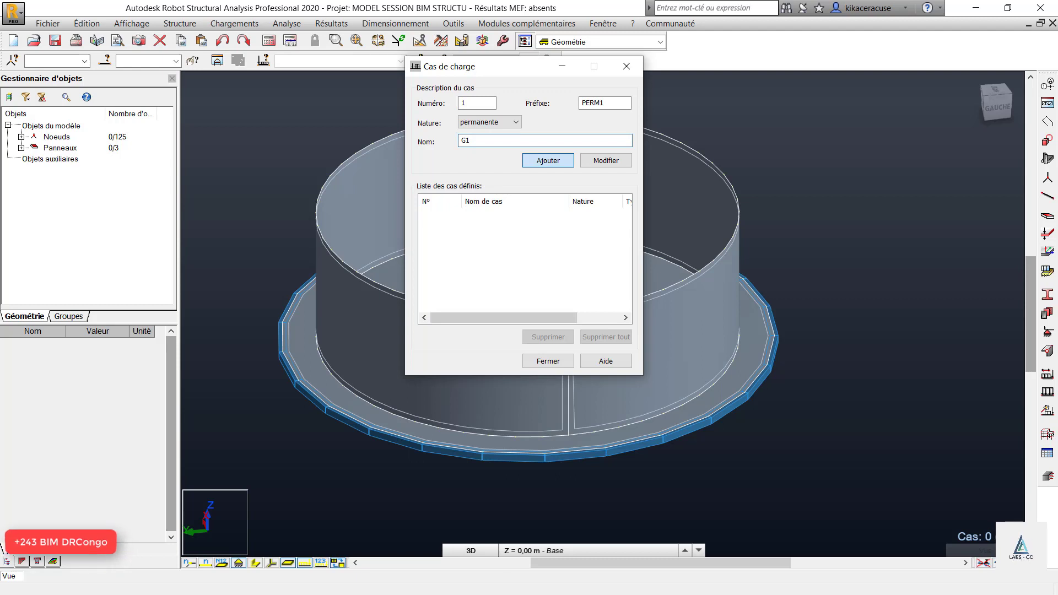
{"action": "left_click", "coordinate": [548, 160]}
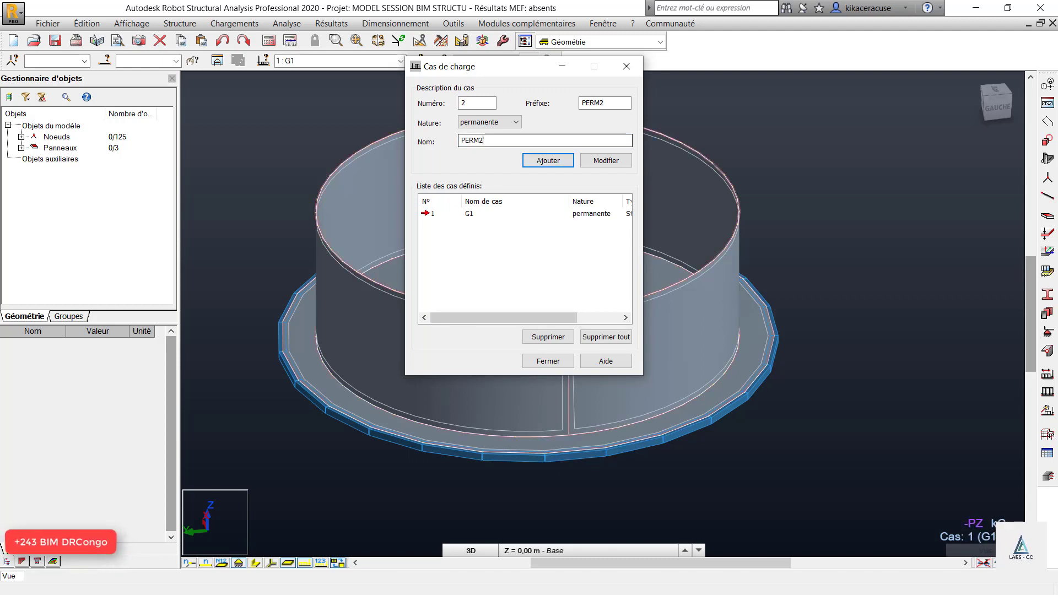
{"action": "type", "text": "G2"}
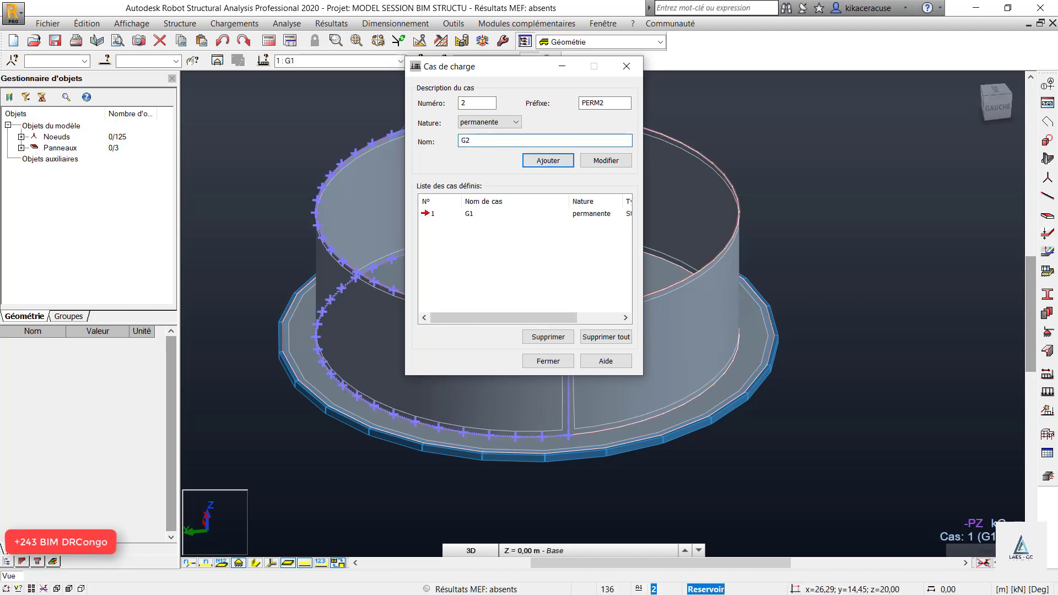
{"action": "left_click", "coordinate": [548, 160]}
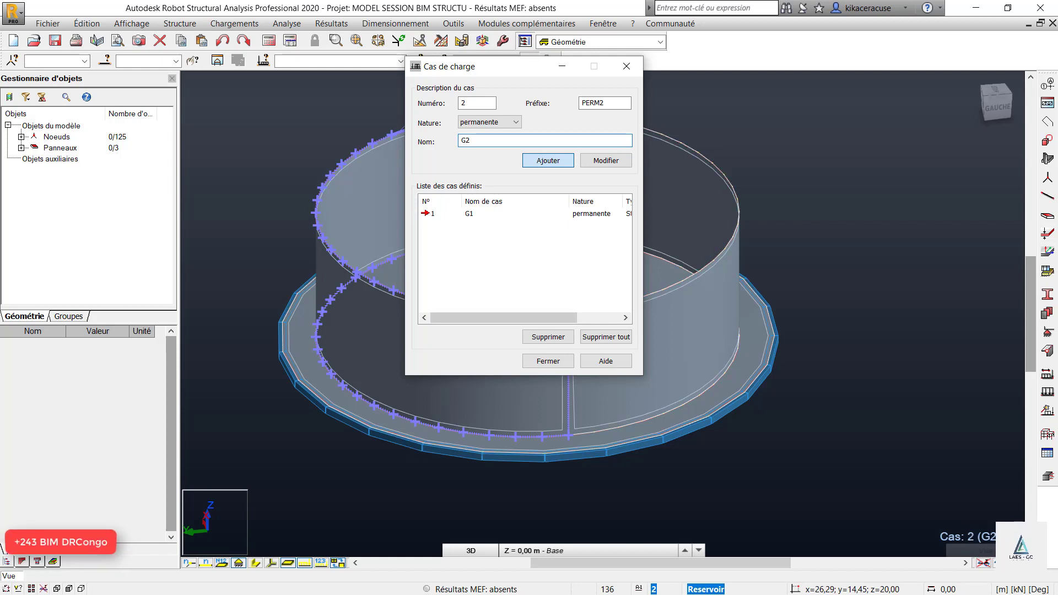
Step: Add load case Q1 with the nature d'exploitation and close the load case definition
{"action": "left_click", "coordinate": [489, 122]}
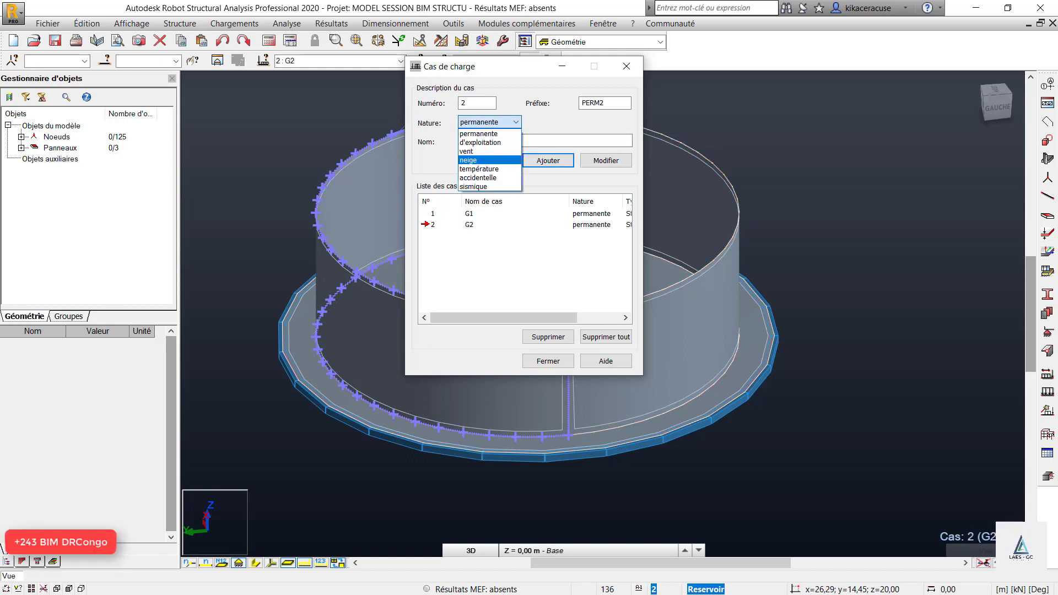
{"action": "left_click", "coordinate": [481, 142]}
{"action": "left_click", "coordinate": [471, 141]}
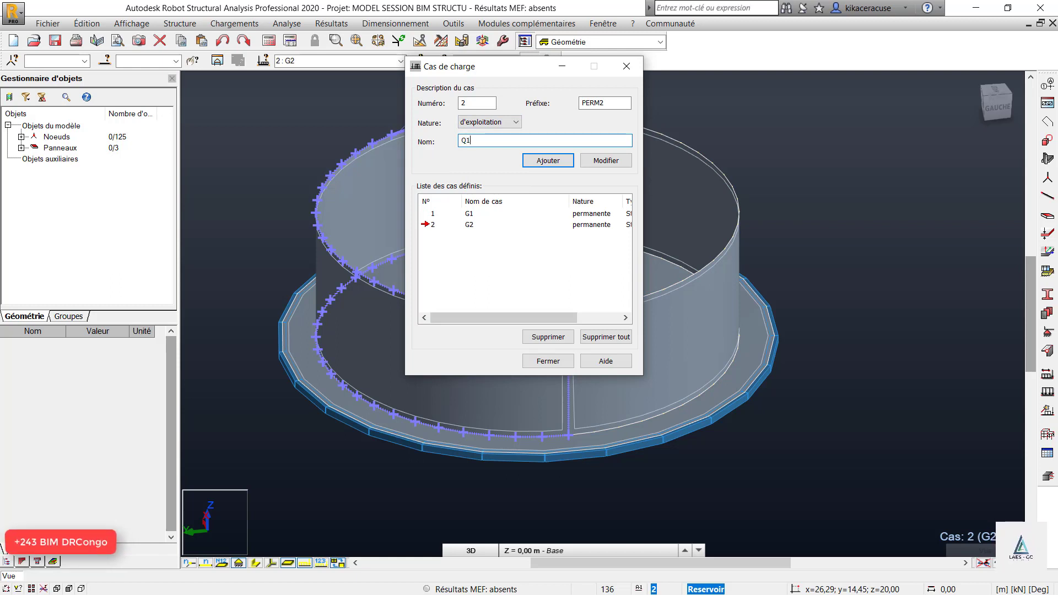
{"action": "left_click", "coordinate": [548, 160]}
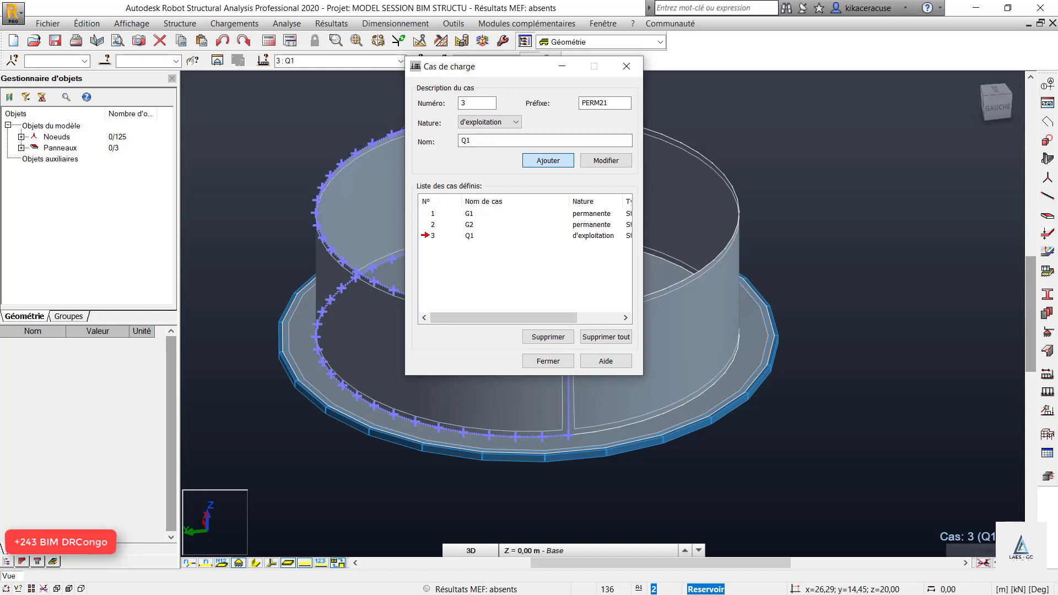
{"action": "left_click", "coordinate": [626, 67]}
Step: Examine the underside of the raft and the available support types, and return to a view from above the tank
{"action": "right_click", "coordinate": [733, 186]}
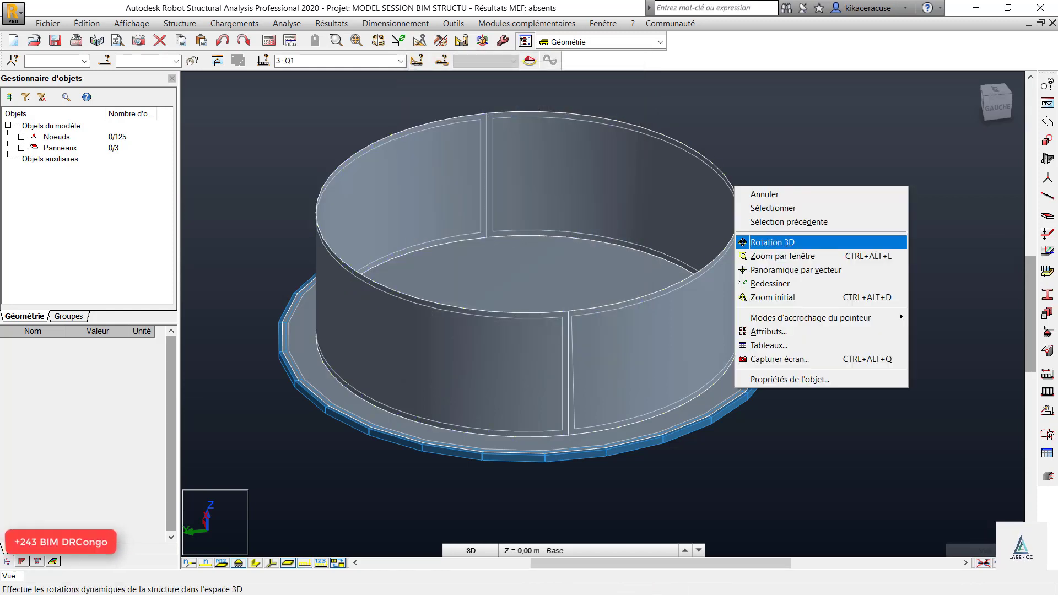
{"action": "left_click", "coordinate": [774, 242]}
{"action": "left_click_drag", "start_coordinate": [774, 242], "coordinate": [769, 108]}
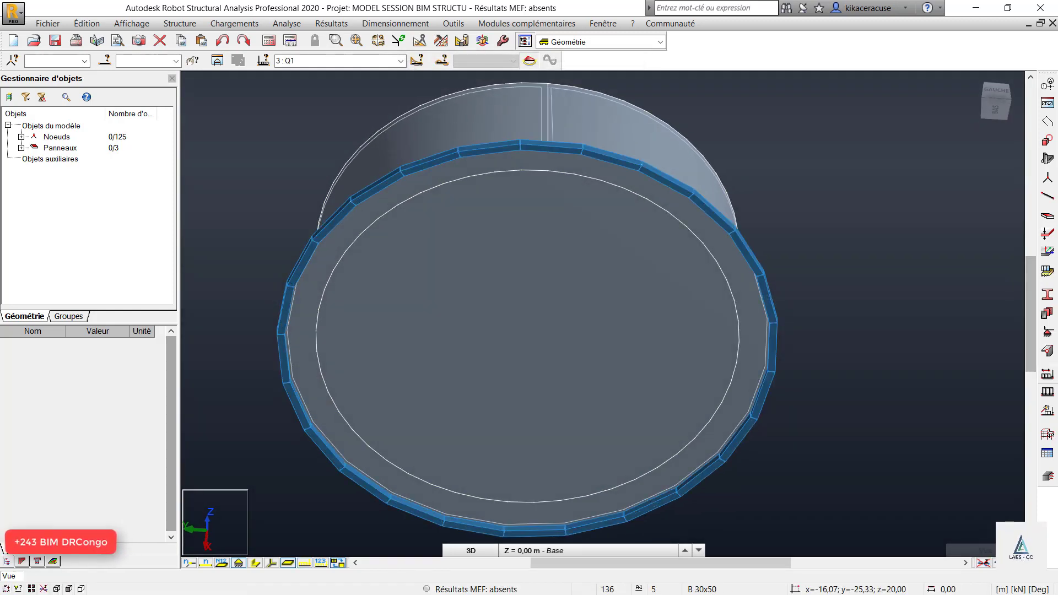
{"action": "left_click", "coordinate": [1047, 331]}
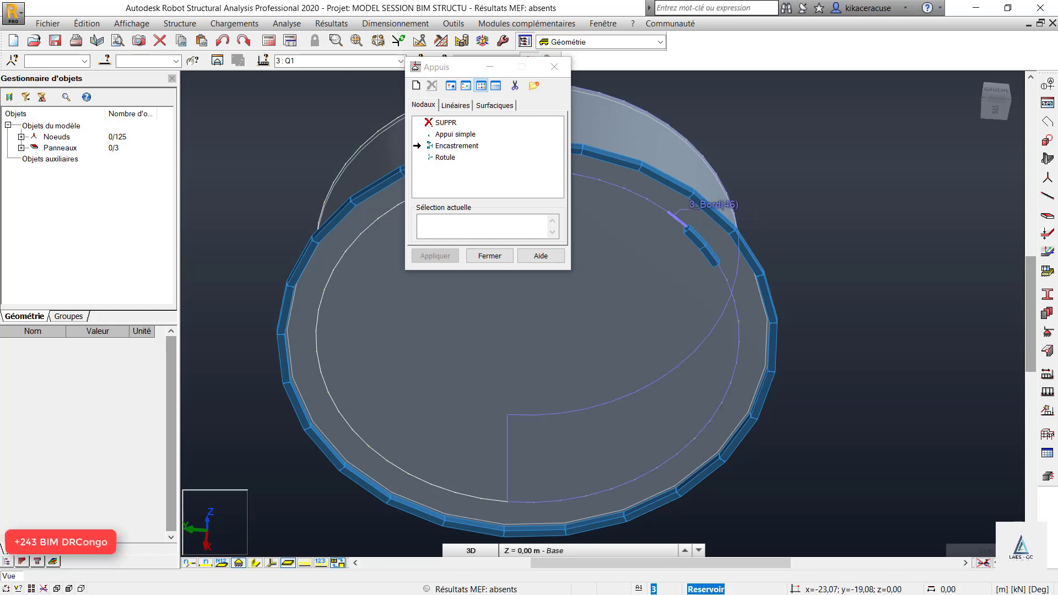
{"action": "left_click", "coordinate": [554, 67]}
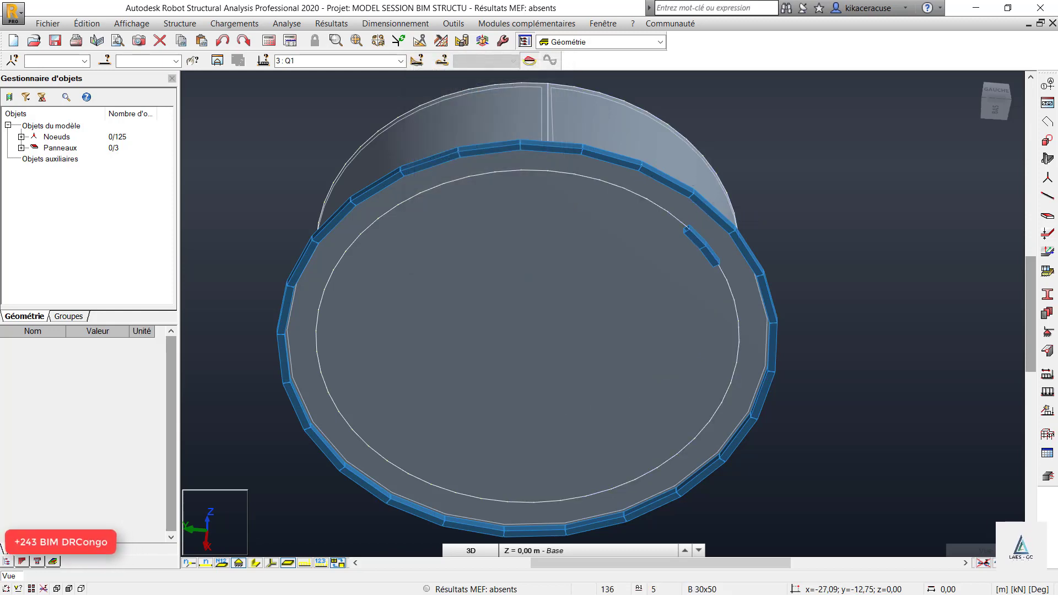
{"action": "right_click", "coordinate": [728, 138]}
{"action": "left_click", "coordinate": [766, 193]}
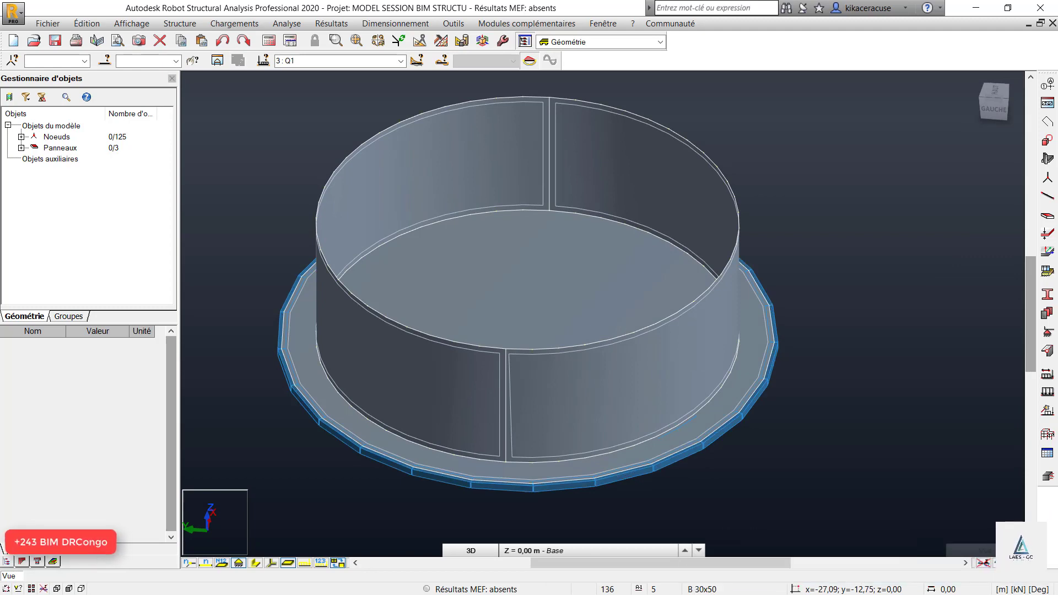
{"action": "scroll", "coordinate": [370, 152], "scroll_direction": "up", "scroll_amount": 3}
{"action": "scroll", "coordinate": [520, 277], "scroll_direction": "down", "scroll_amount": 2}
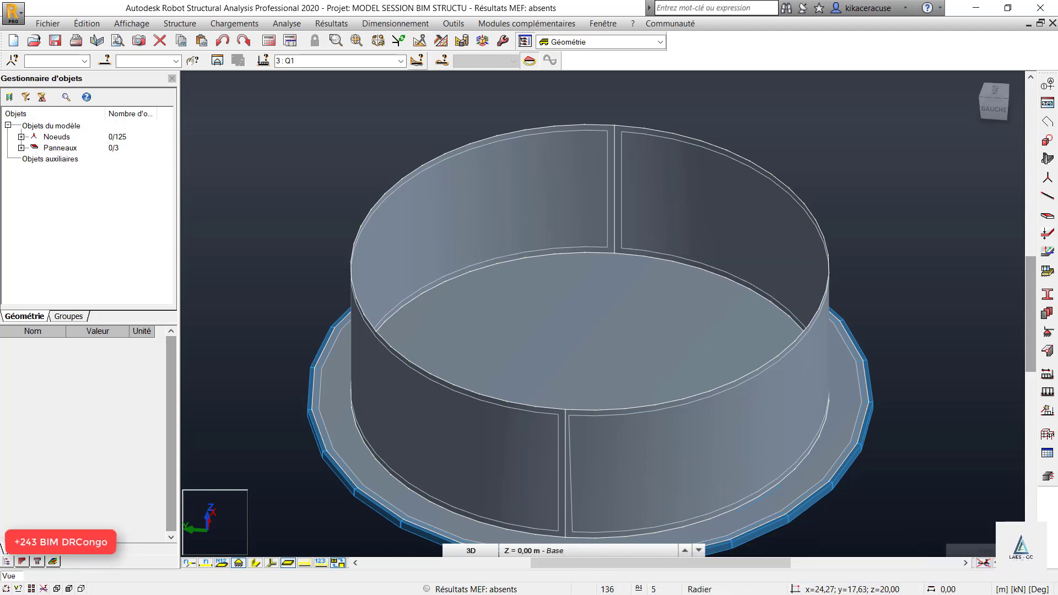
Step: Display load cases G2 and G1 one after the other to check their loads on the tank
{"action": "left_click", "coordinate": [401, 61]}
{"action": "left_click", "coordinate": [289, 82]}
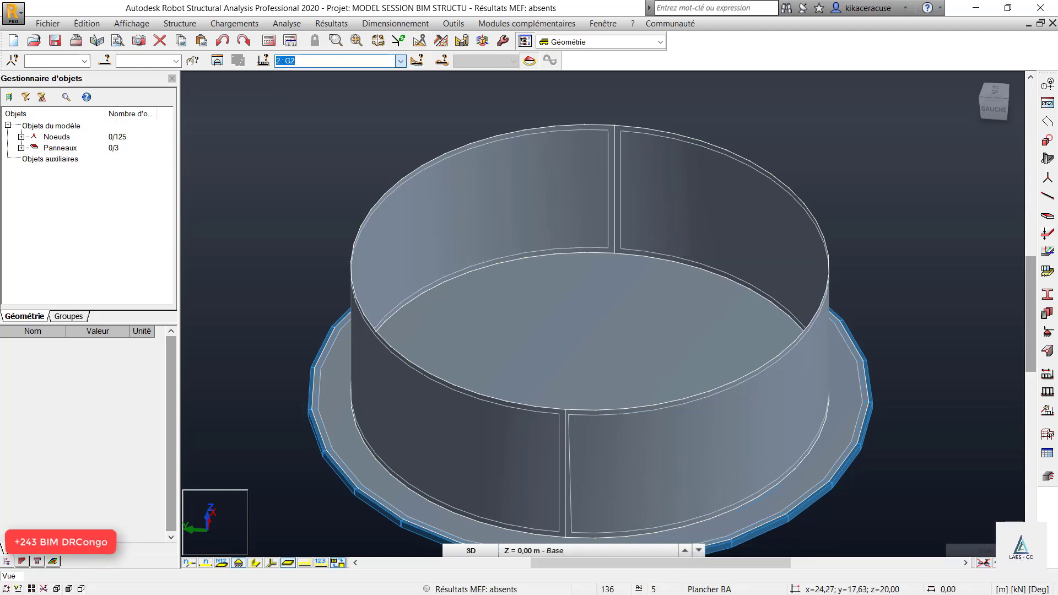
{"action": "scroll", "coordinate": [353, 124], "scroll_direction": "down", "scroll_amount": 4}
{"action": "scroll", "coordinate": [462, 132], "scroll_direction": "up", "scroll_amount": 2}
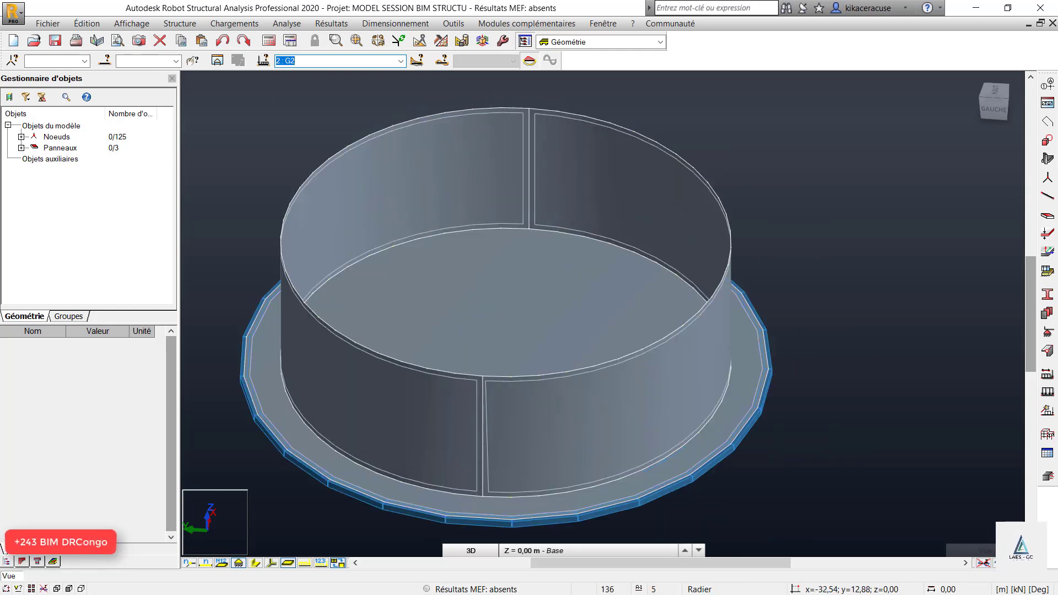
{"action": "scroll", "coordinate": [495, 231], "scroll_direction": "down", "scroll_amount": 2}
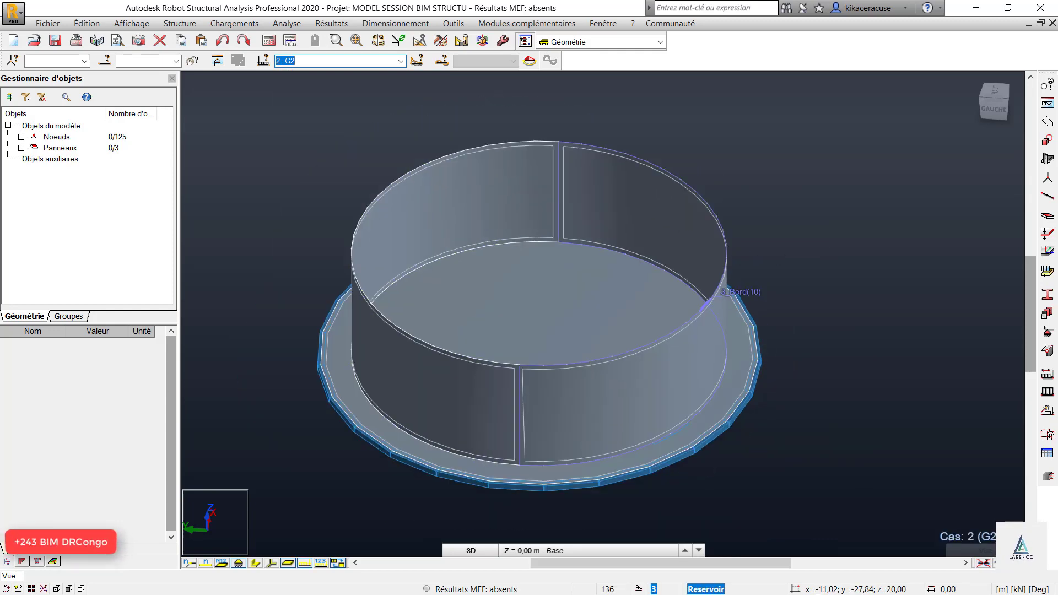
{"action": "scroll", "coordinate": [496, 231], "scroll_direction": "up", "scroll_amount": 4}
{"action": "left_click", "coordinate": [401, 61]}
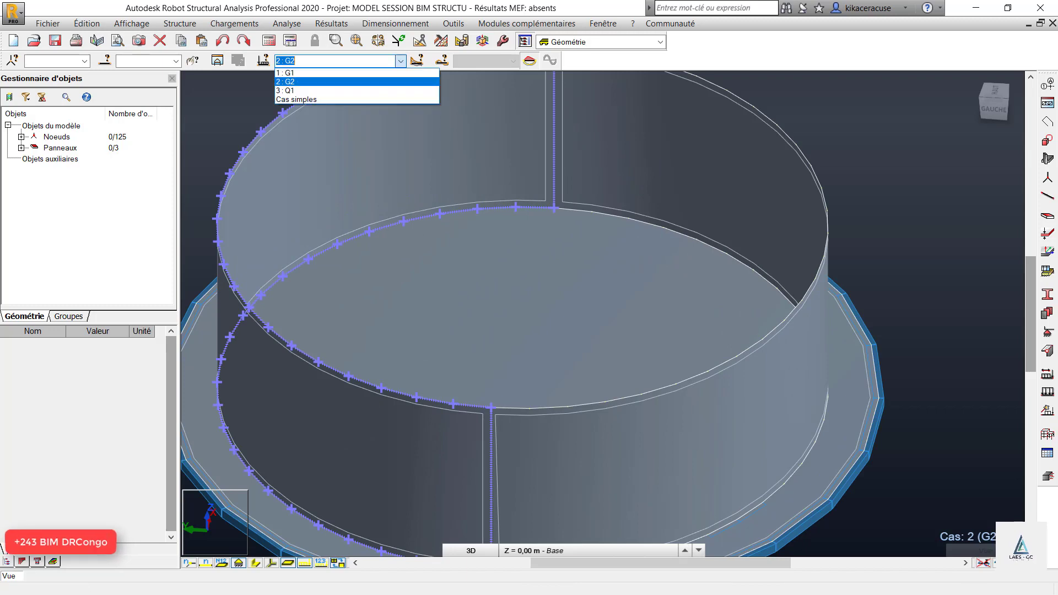
{"action": "left_click", "coordinate": [381, 72]}
{"action": "scroll", "coordinate": [671, 311], "scroll_direction": "down", "scroll_amount": 2}
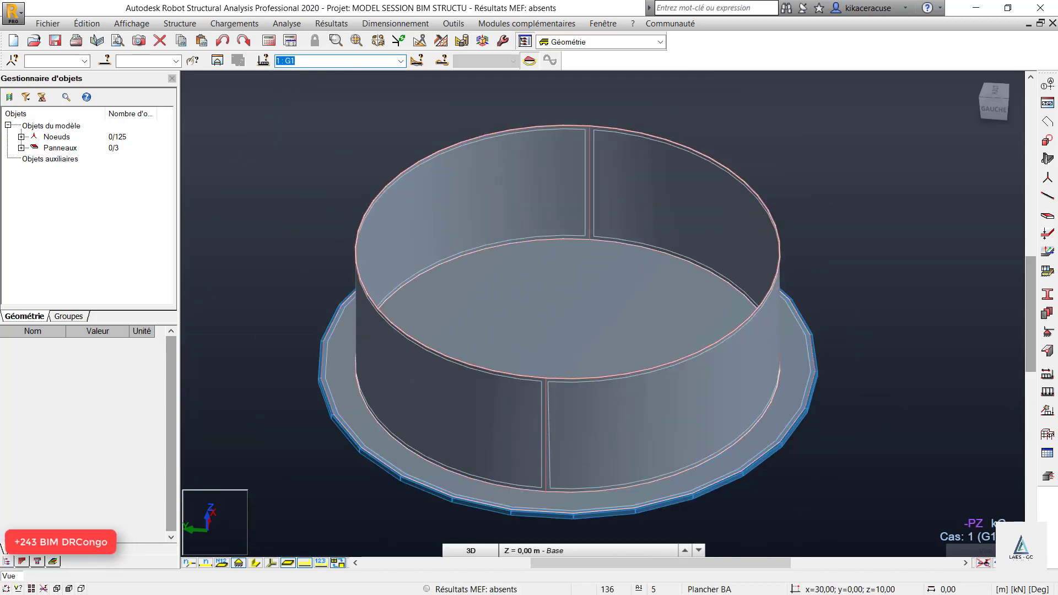
Step: Make G2 the current case, define a uniform surface load of -1.5 kPa along Z and try to apply it to the raft
{"action": "left_click", "coordinate": [401, 62]}
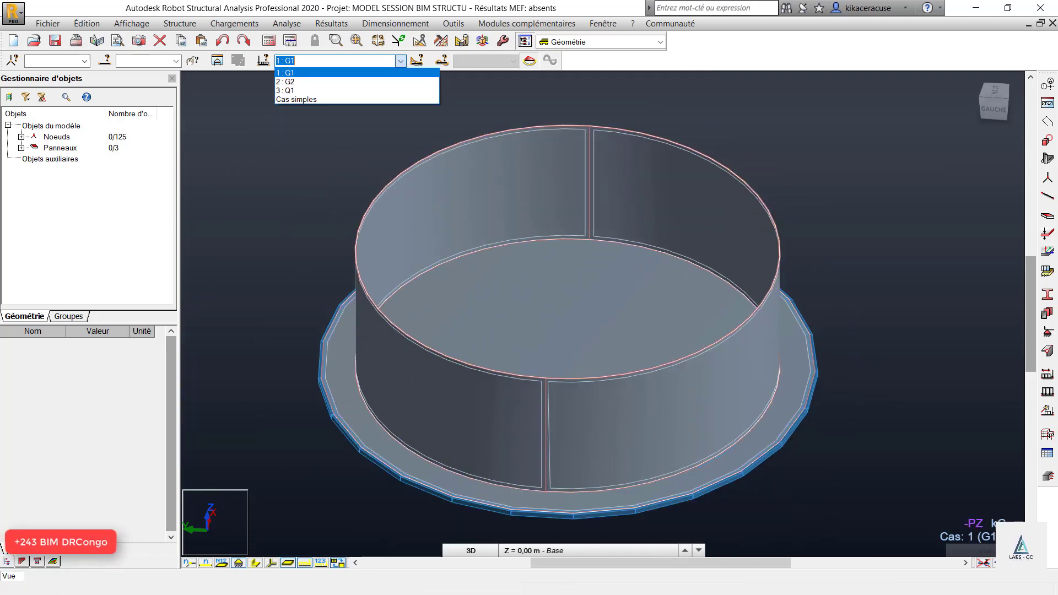
{"action": "left_click", "coordinate": [370, 82]}
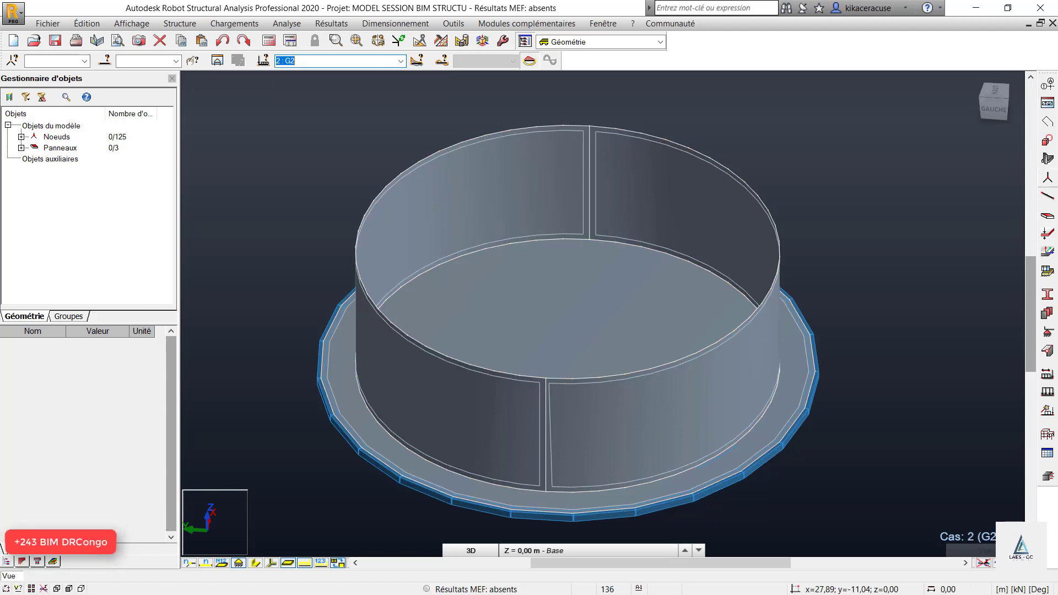
{"action": "left_click", "coordinate": [1047, 392]}
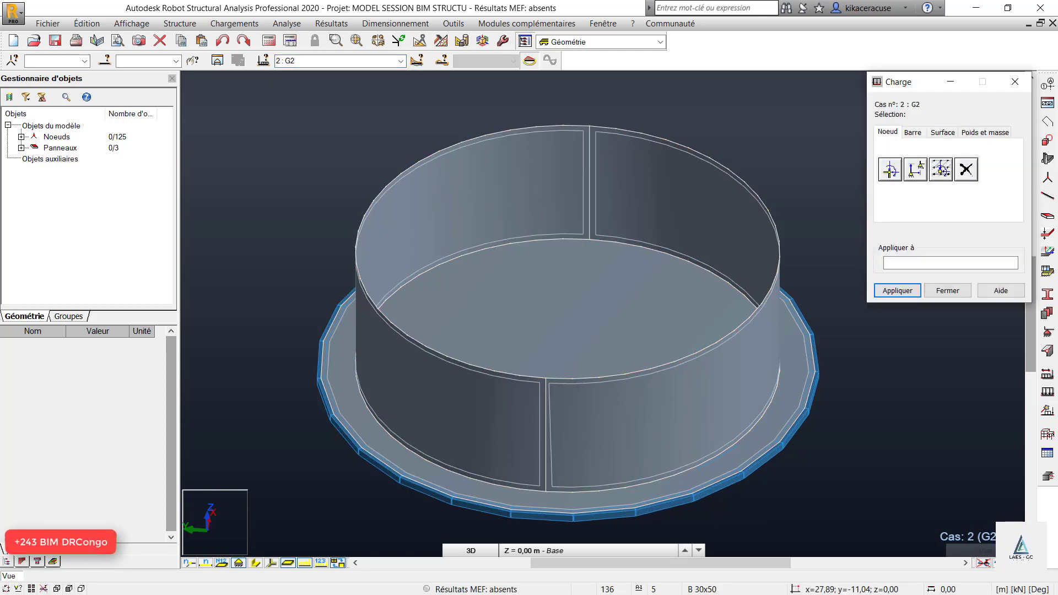
{"action": "left_click", "coordinate": [942, 133]}
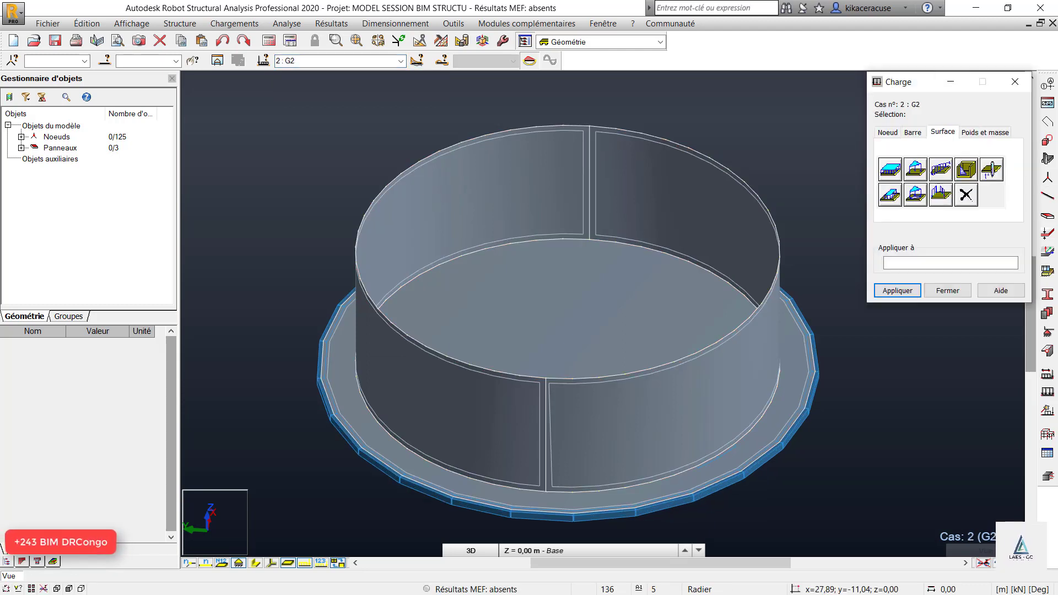
{"action": "left_click", "coordinate": [889, 170]}
{"action": "double_click", "coordinate": [955, 255]}
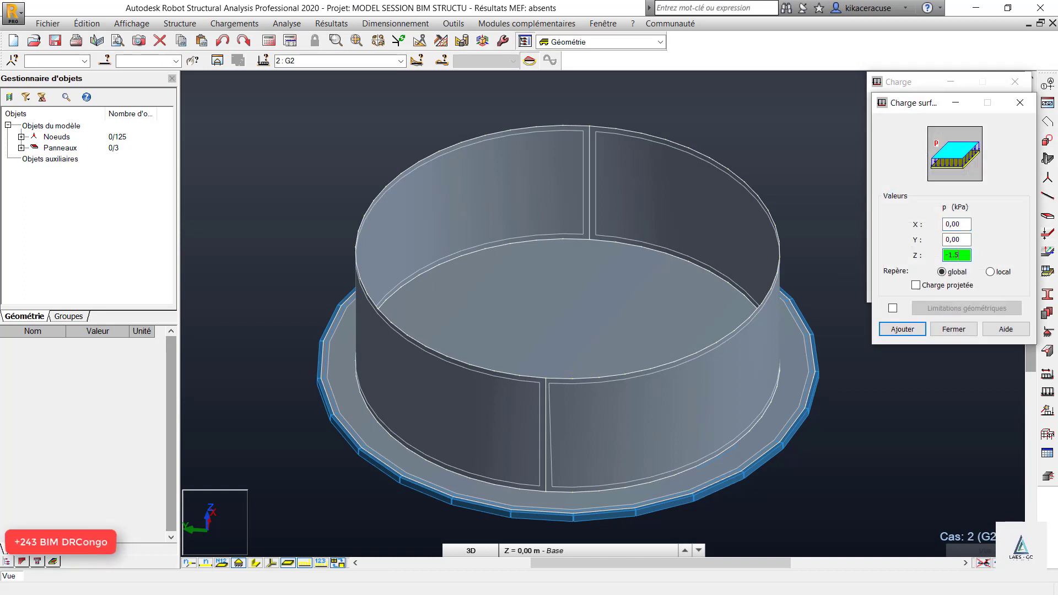
{"action": "left_click", "coordinate": [902, 329]}
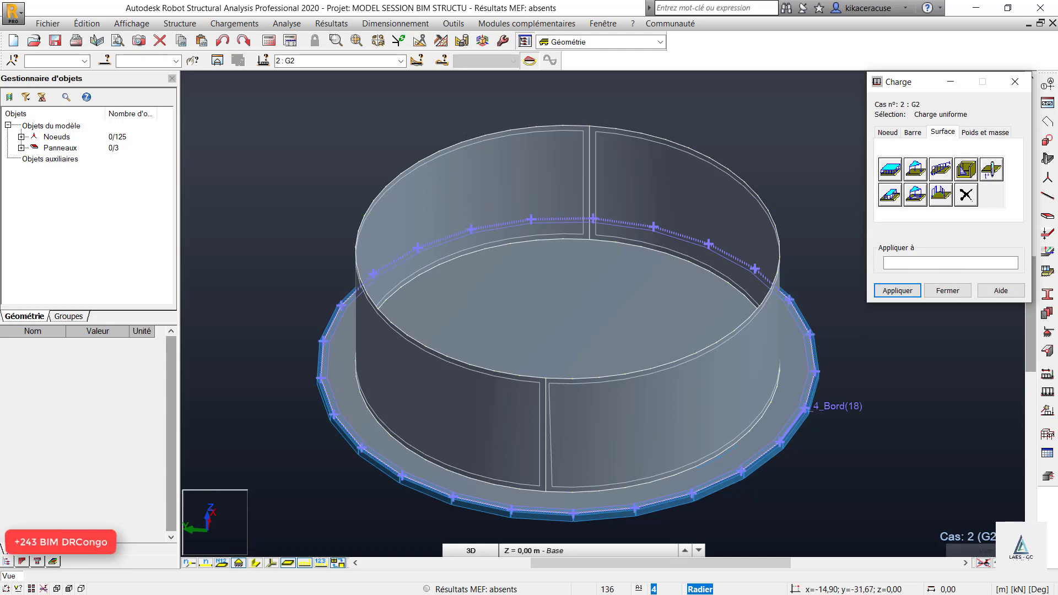
{"action": "left_click", "coordinate": [796, 405]}
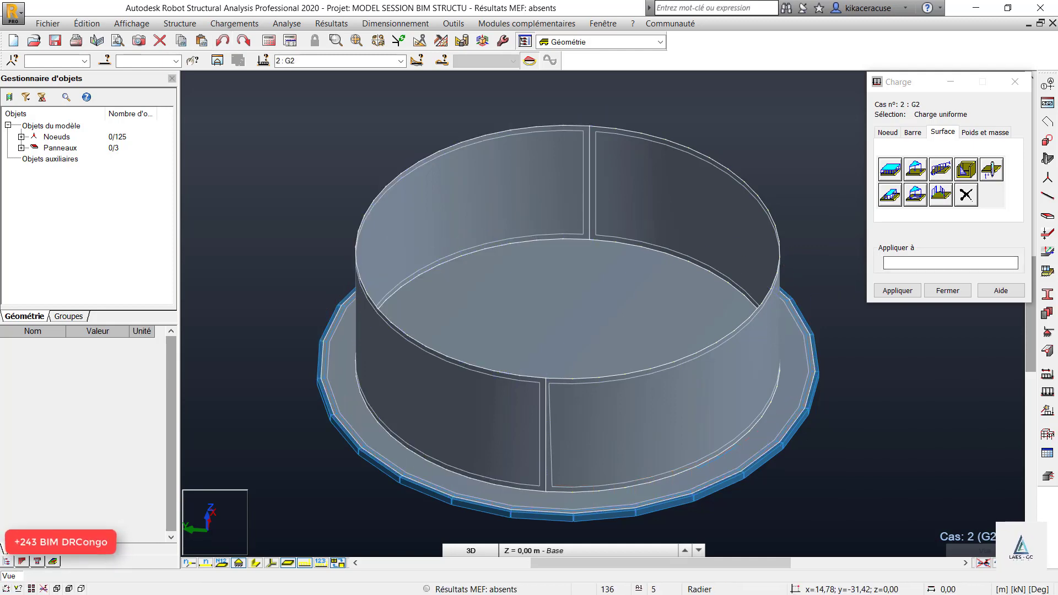
Step: Define the uniform surface load of -1.50 kPa along Z again and apply it to the raft panel in case G2
{"action": "left_click", "coordinate": [890, 169]}
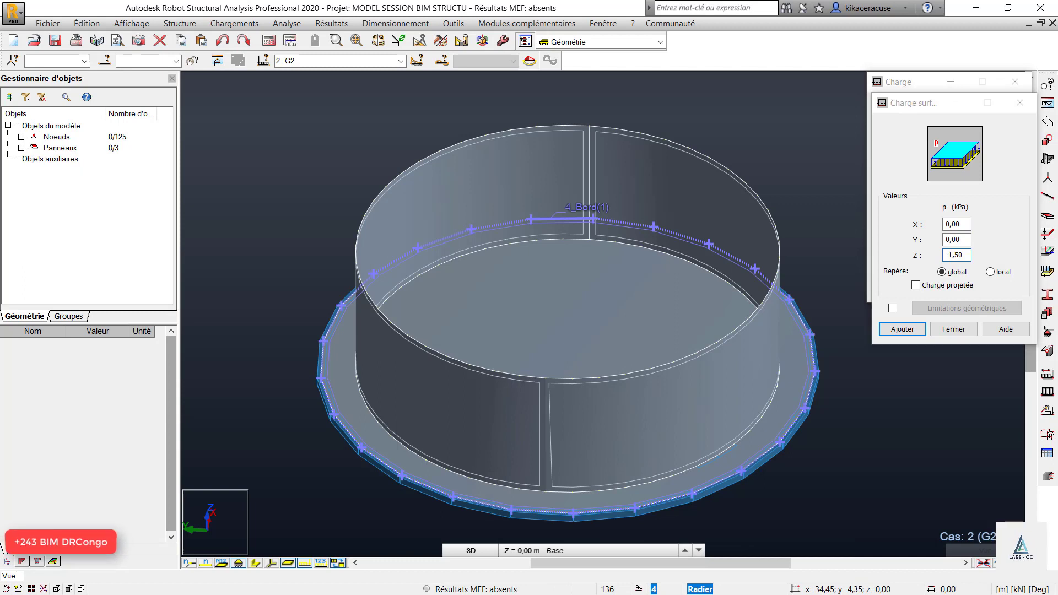
{"action": "left_click", "coordinate": [961, 255]}
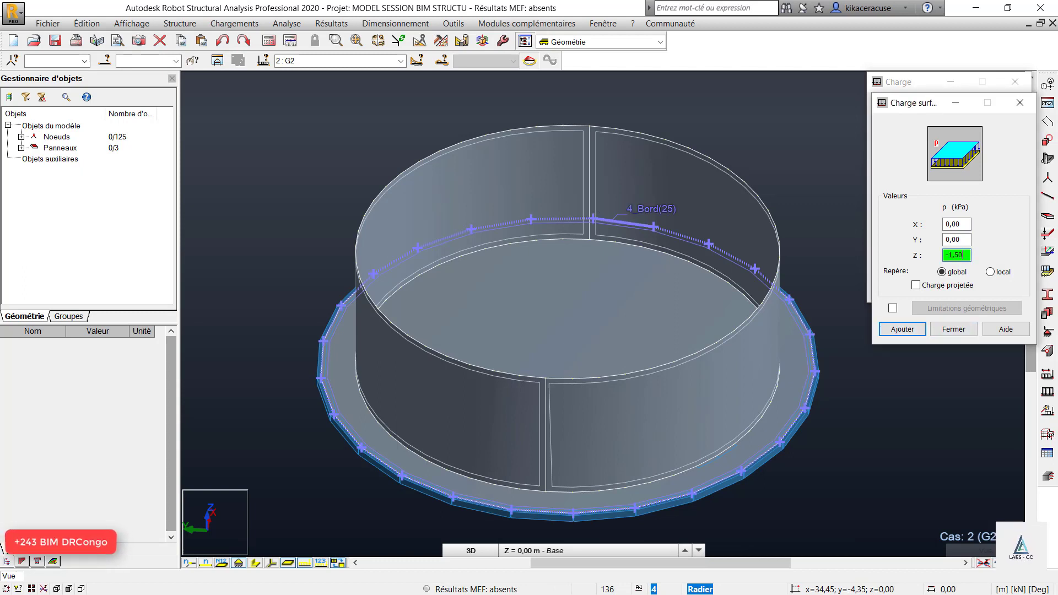
{"action": "key", "text": "Return"}
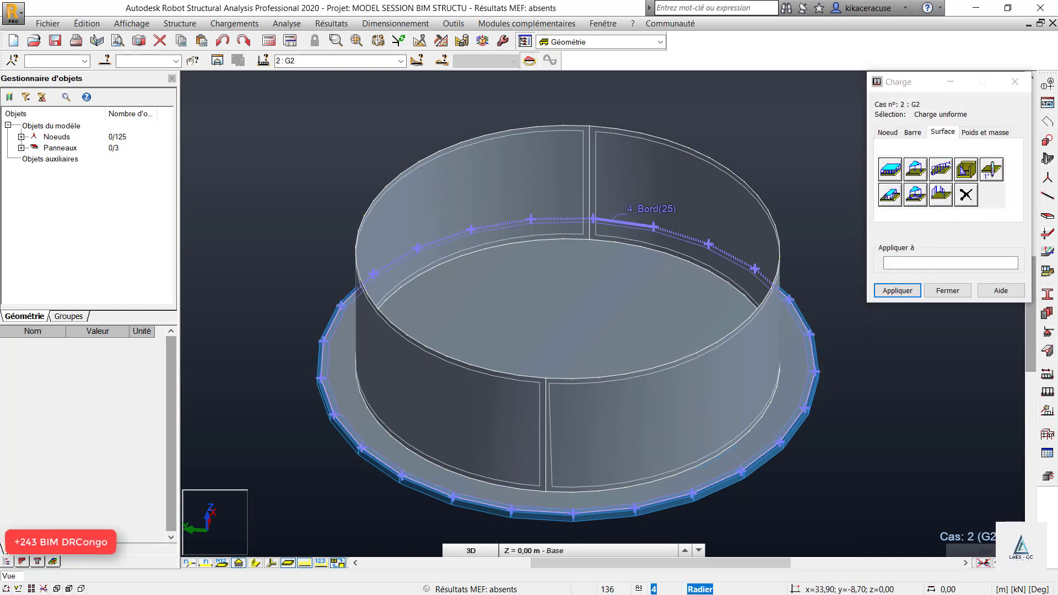
{"action": "left_click", "coordinate": [648, 225]}
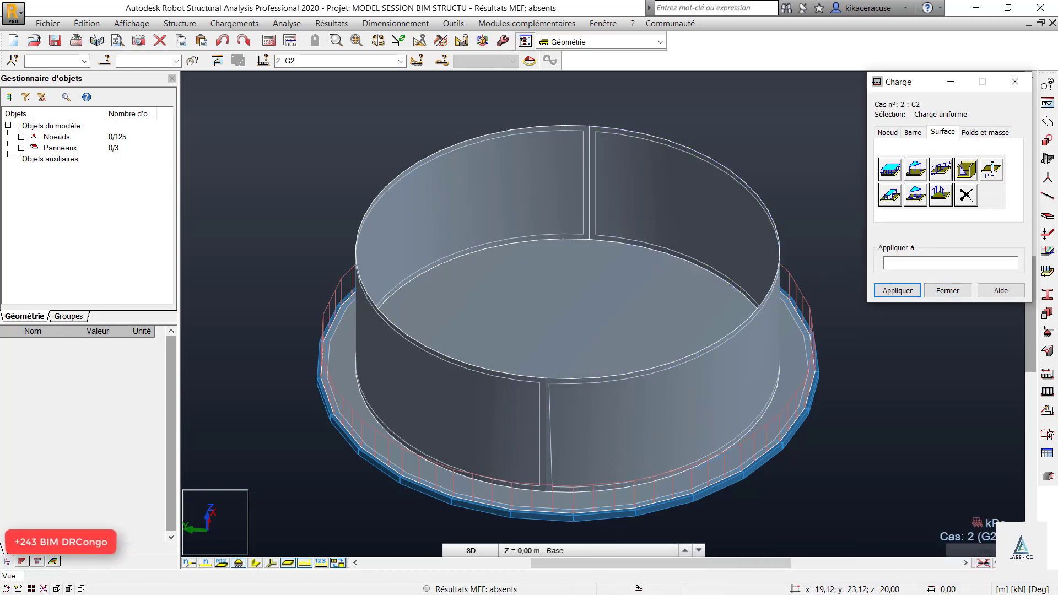
Step: Make Q1 the current load case, try the uniform surface load on one reservoir wall panel, and undo that load
{"action": "left_click", "coordinate": [401, 61]}
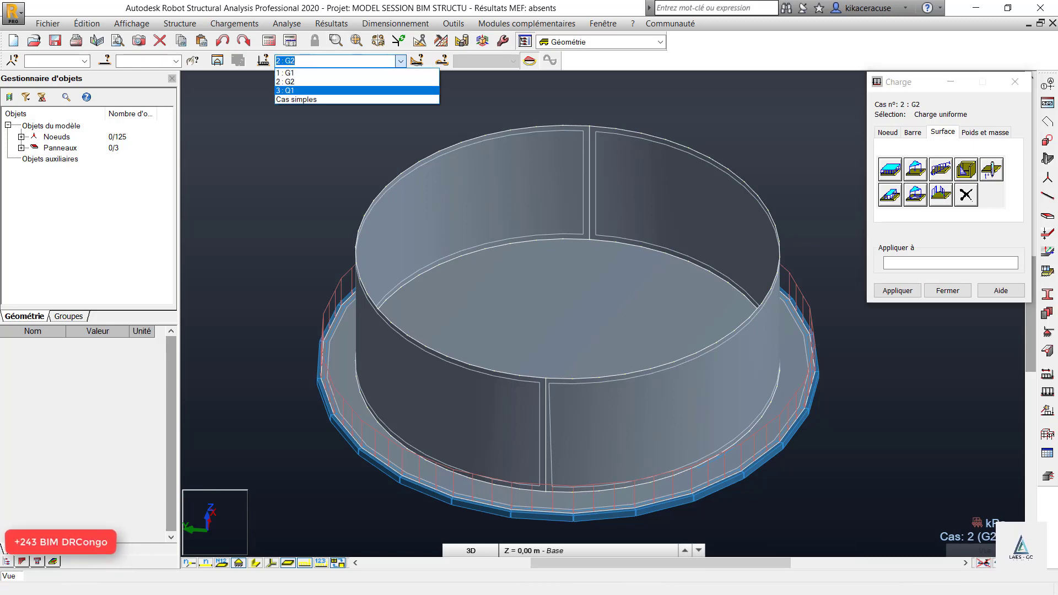
{"action": "left_click", "coordinate": [342, 90]}
{"action": "scroll", "coordinate": [275, 207], "scroll_direction": "down", "scroll_amount": 3}
{"action": "scroll", "coordinate": [380, 165], "scroll_direction": "up", "scroll_amount": 1}
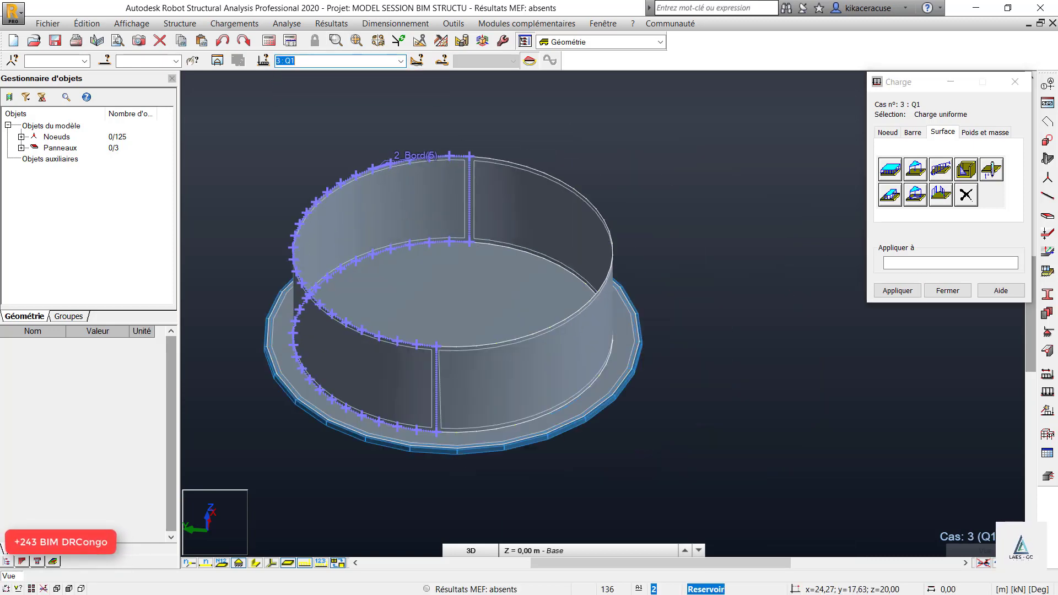
{"action": "left_click", "coordinate": [374, 179]}
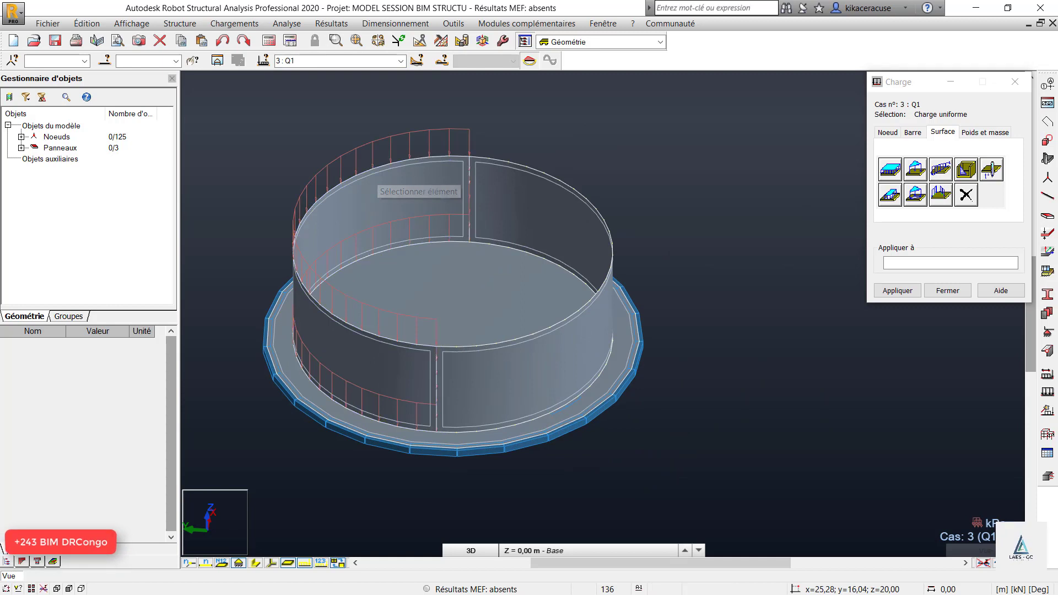
{"action": "left_click", "coordinate": [223, 40]}
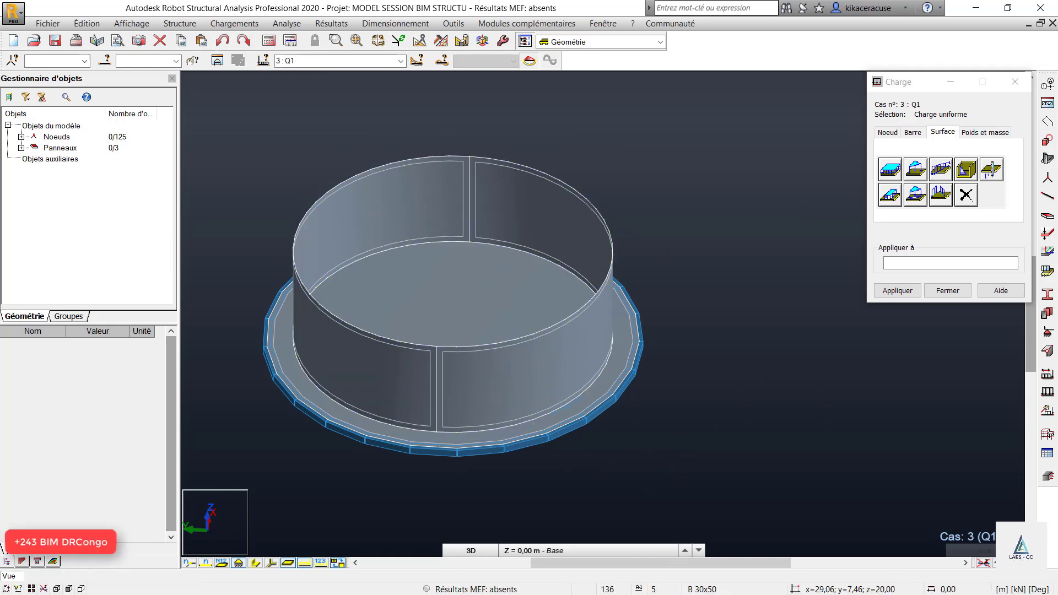
Step: Define a hydrostatic pressure with liquid density 1000 kg/m3 and level 19 m along negative Z, and try it on one reservoir wall panel
{"action": "left_click", "coordinate": [966, 169]}
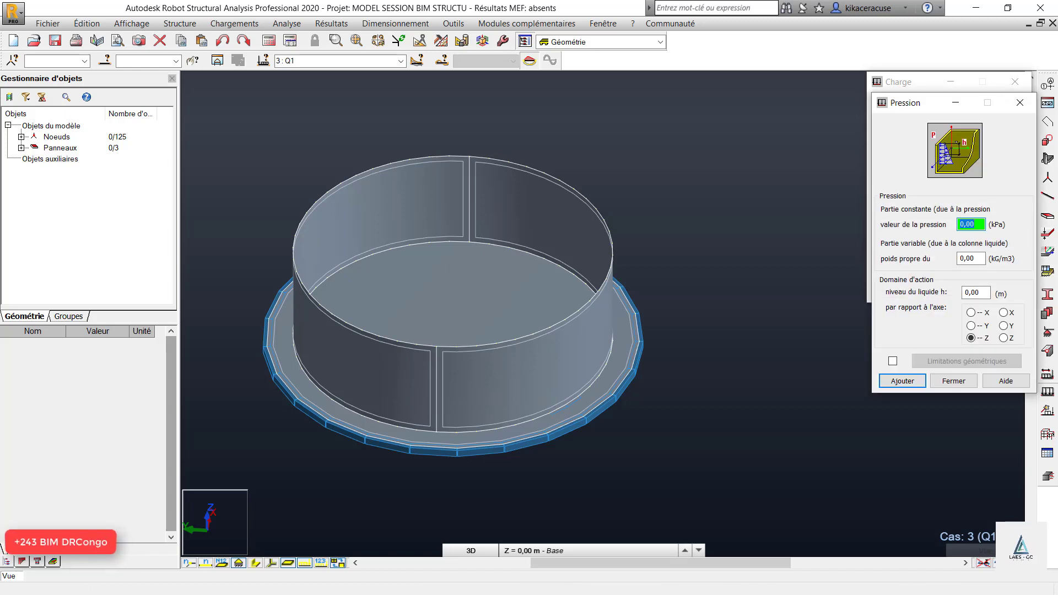
{"action": "key", "text": "Tab"}
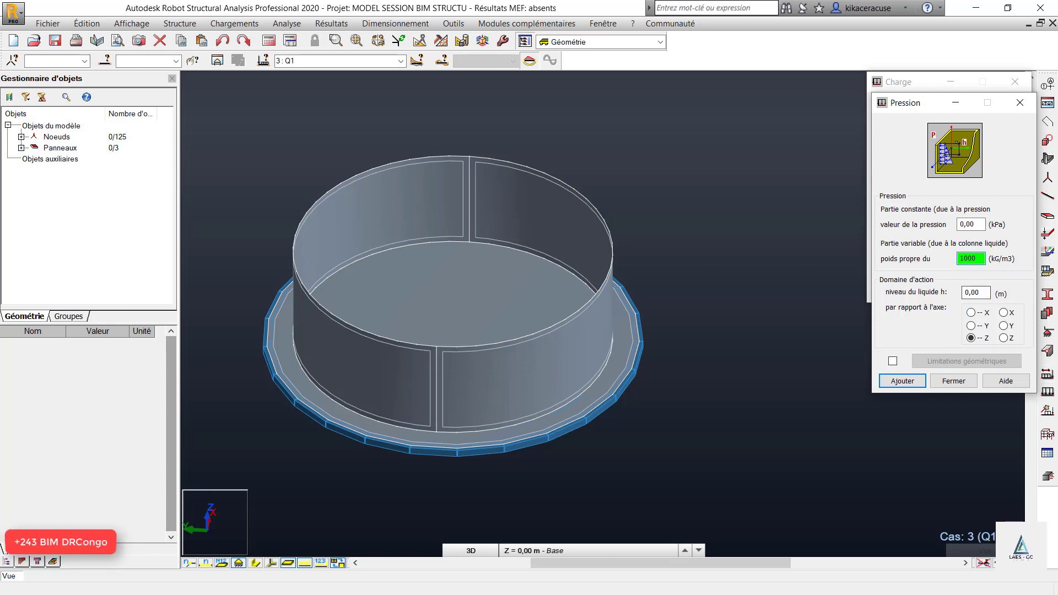
{"action": "key", "text": "Tab"}
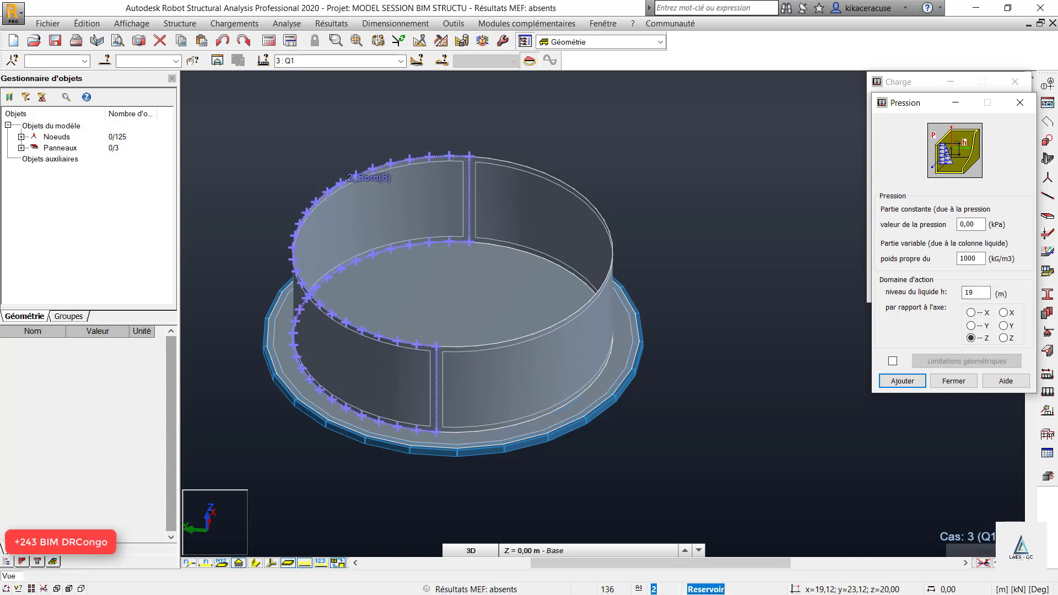
{"action": "left_click", "coordinate": [611, 245]}
{"action": "left_click", "coordinate": [901, 381]}
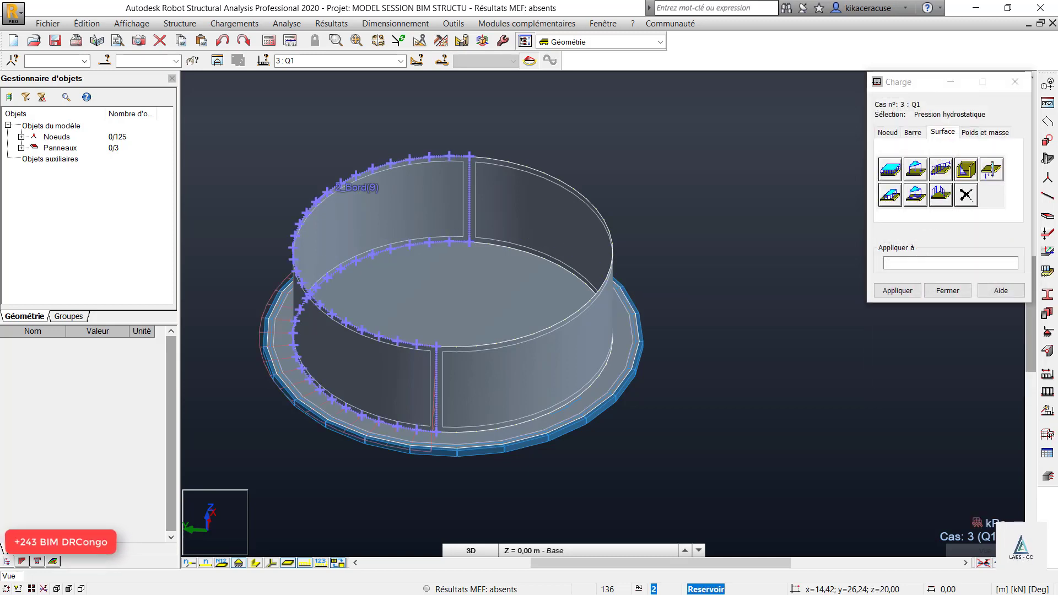
{"action": "scroll", "coordinate": [260, 263], "scroll_direction": "up", "scroll_amount": 2}
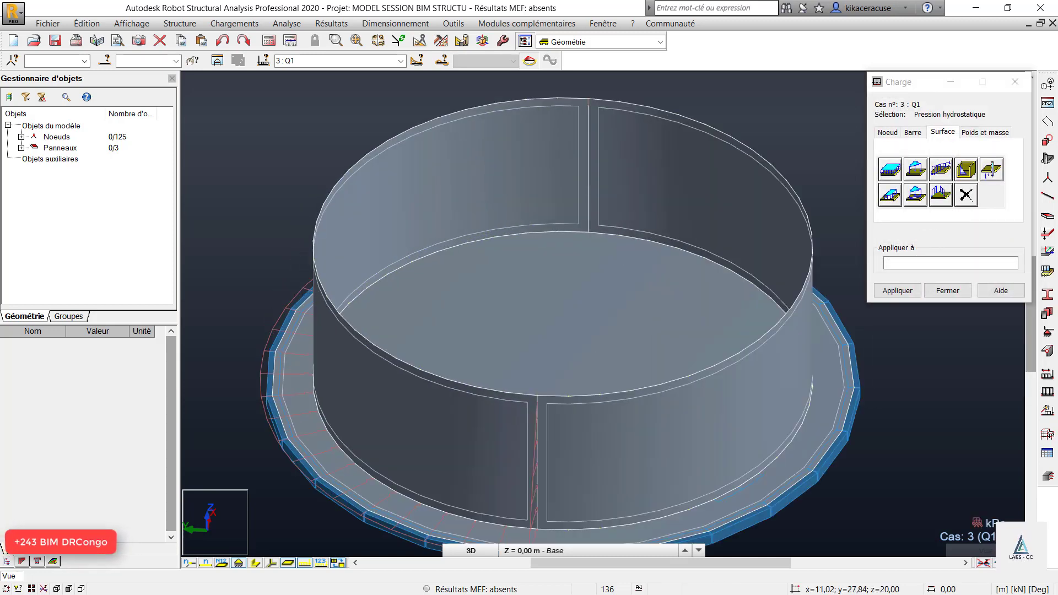
{"action": "scroll", "coordinate": [381, 206], "scroll_direction": "down", "scroll_amount": 2}
{"action": "right_click", "coordinate": [246, 160]}
{"action": "left_click", "coordinate": [276, 215]}
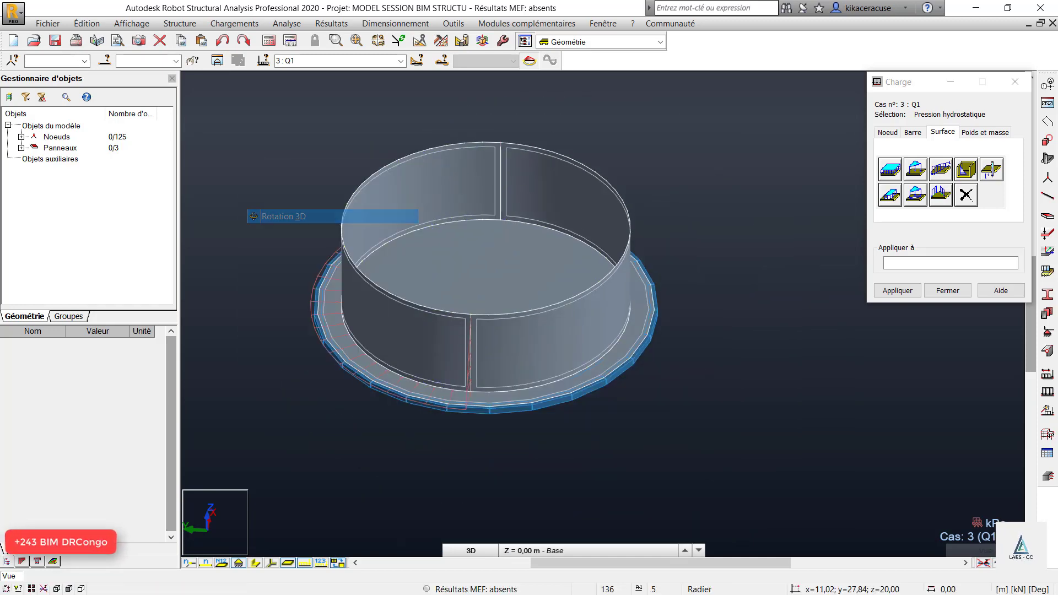
{"action": "left_click_drag", "start_coordinate": [278, 216], "coordinate": [575, 167]}
{"action": "scroll", "coordinate": [380, 264], "scroll_direction": "up", "scroll_amount": 4}
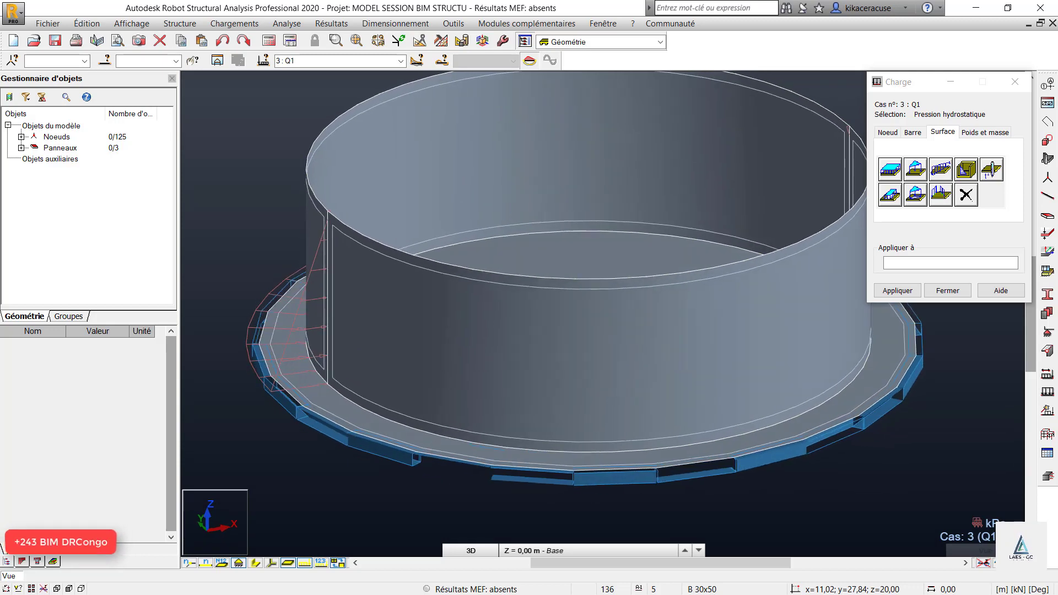
{"action": "left_click_drag", "start_coordinate": [380, 264], "coordinate": [355, 260]}
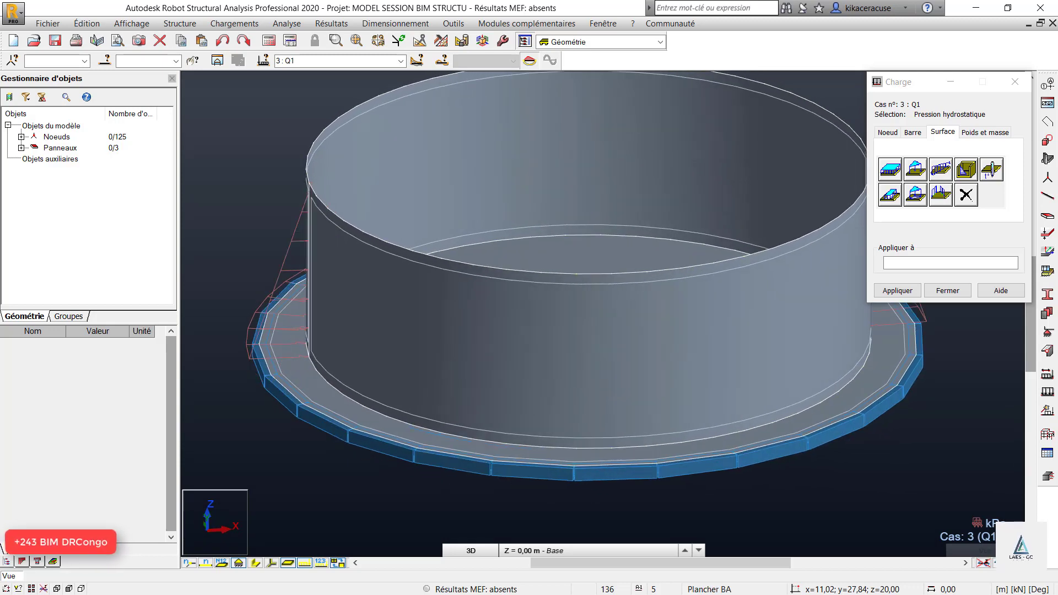
{"action": "scroll", "coordinate": [485, 275], "scroll_direction": "down", "scroll_amount": 3}
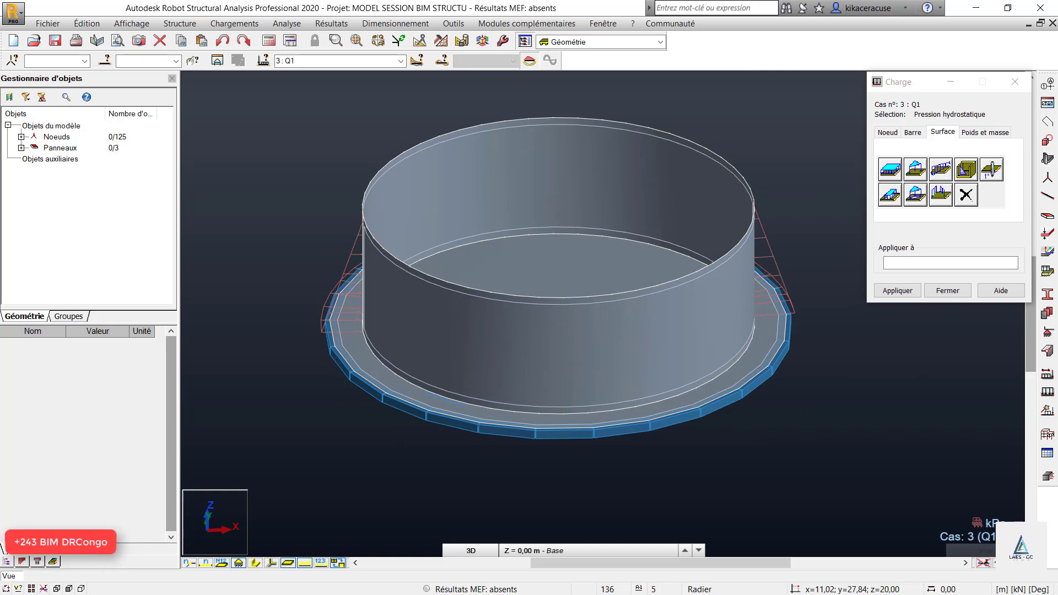
Step: Switch the hydrostatic pressure to the positive Z axis, try it on the wall panel, and undo the pressure loads
{"action": "left_click", "coordinate": [965, 169]}
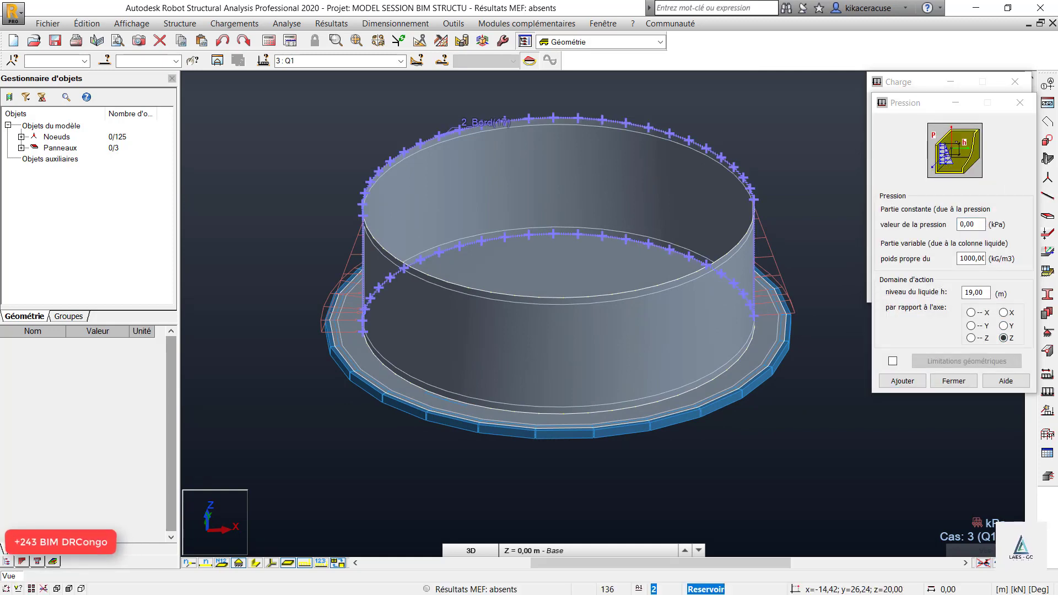
{"action": "left_click", "coordinate": [902, 381]}
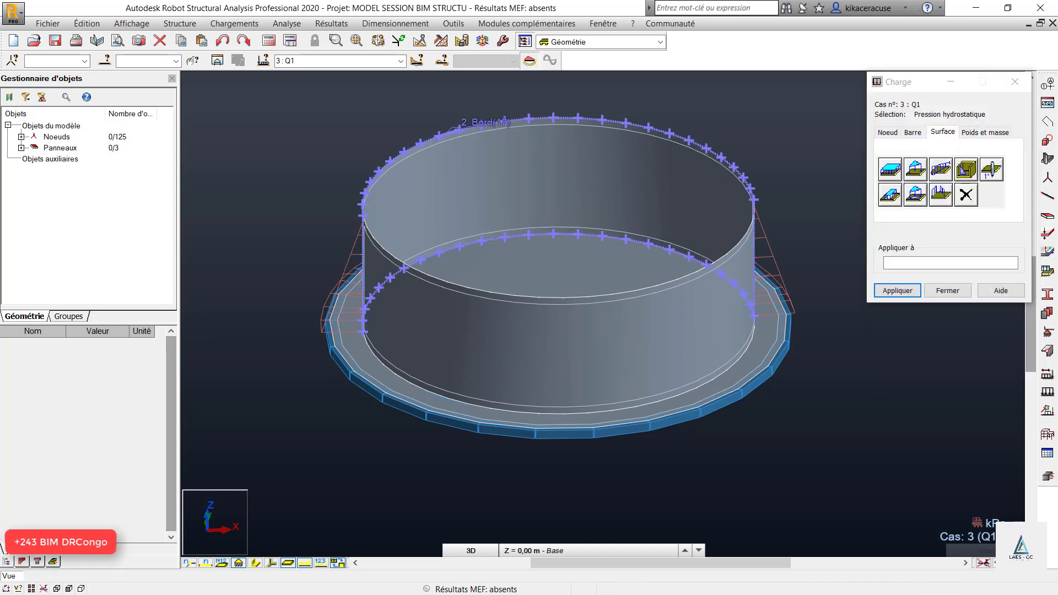
{"action": "scroll", "coordinate": [444, 132], "scroll_direction": "up", "scroll_amount": 2}
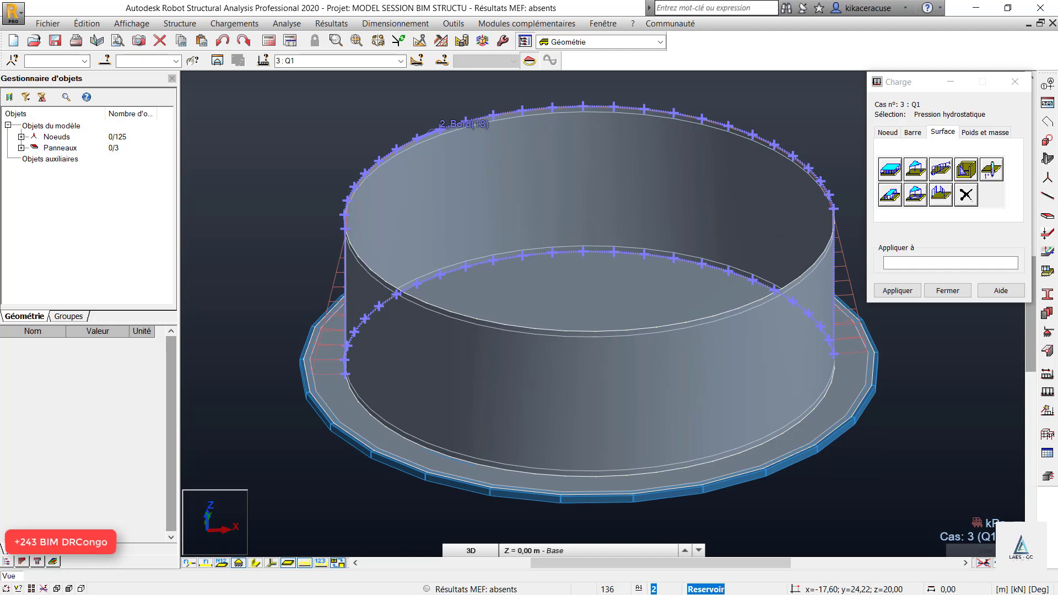
{"action": "scroll", "coordinate": [496, 165], "scroll_direction": "down", "scroll_amount": 2}
{"action": "scroll", "coordinate": [526, 192], "scroll_direction": "up", "scroll_amount": 1}
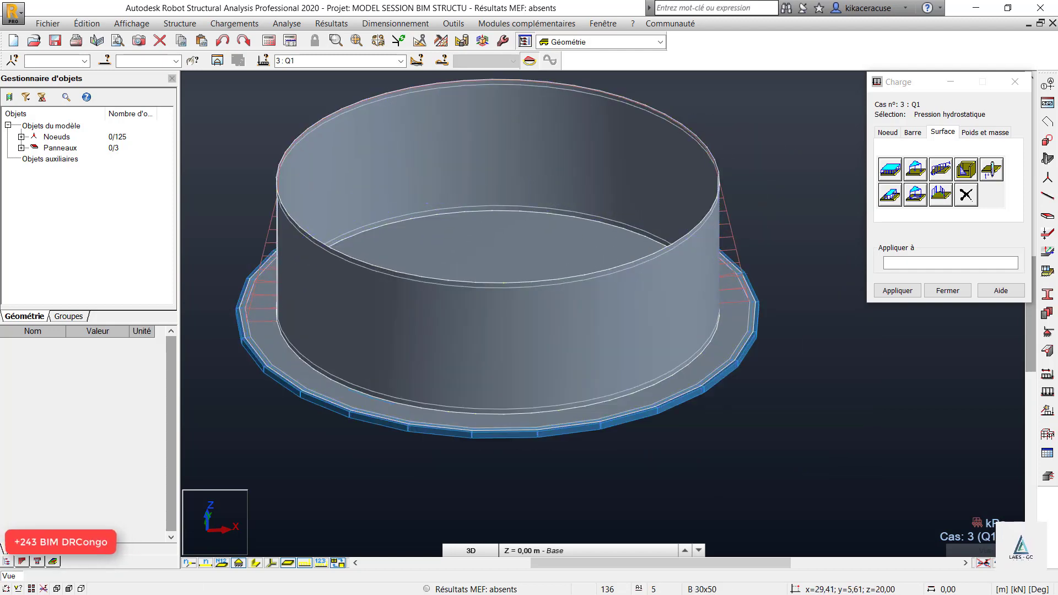
{"action": "left_click", "coordinate": [223, 42]}
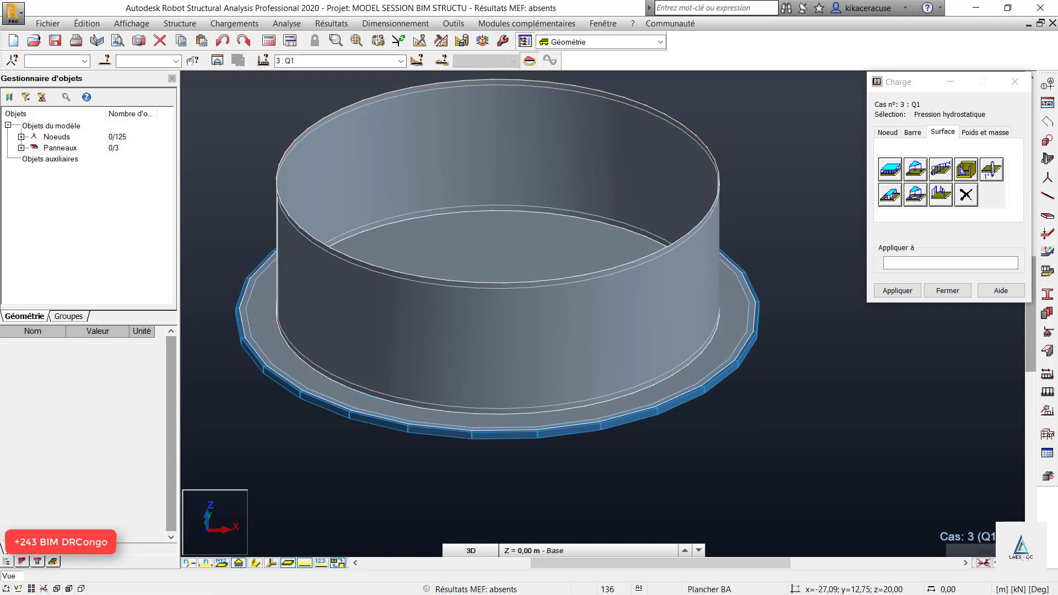
Step: Select wall panel 2 and apply the hydrostatic pressure of 1000 kg/m3 with liquid level 19 m along positive Z
{"action": "left_click", "coordinate": [414, 86]}
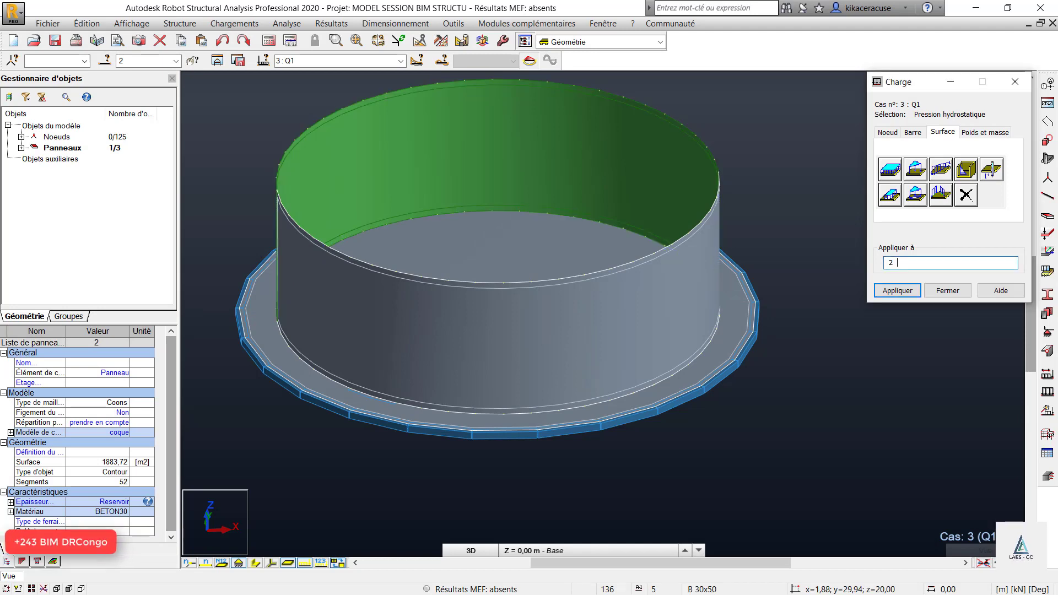
{"action": "left_click", "coordinate": [965, 169]}
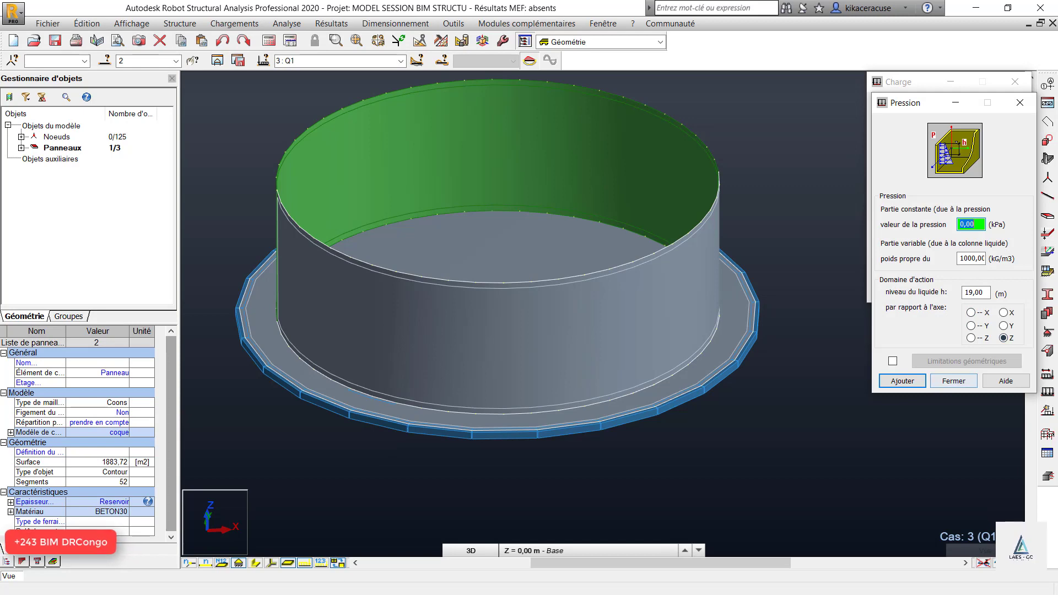
{"action": "key", "text": "Return"}
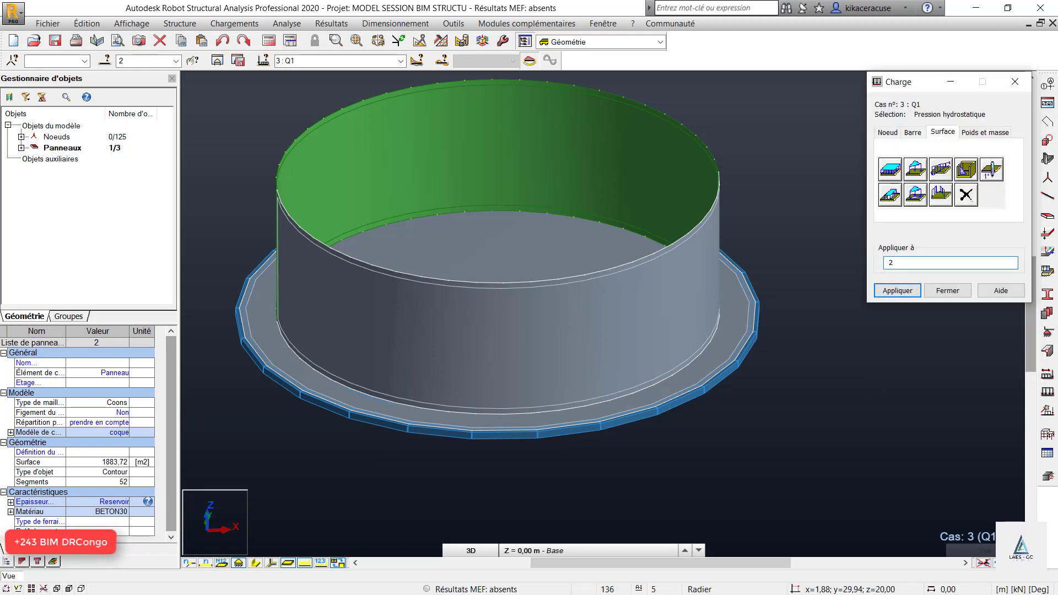
{"action": "left_click", "coordinate": [966, 169]}
{"action": "key", "text": "Return"}
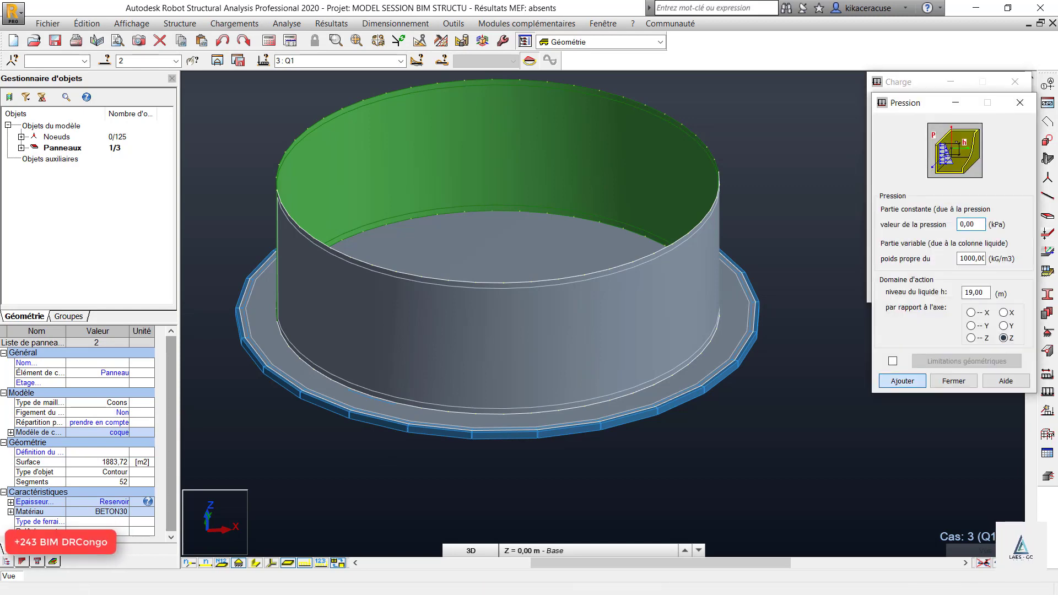
{"action": "key", "text": "Return"}
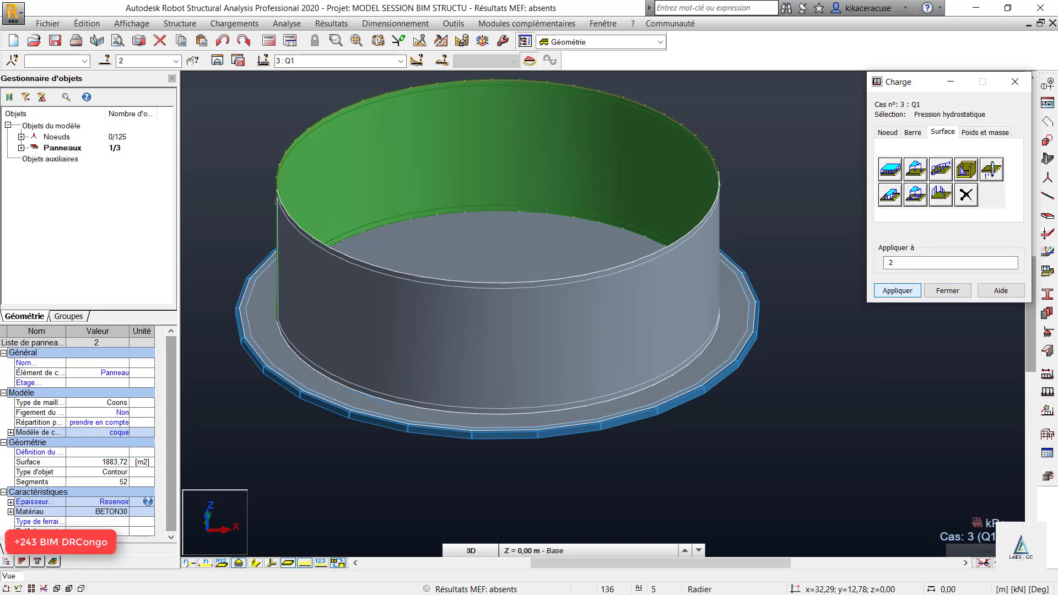
Step: Examine the hydrostatic pressure diagram along the upper edge of the loaded wall panel
{"action": "scroll", "coordinate": [698, 187], "scroll_direction": "up", "scroll_amount": 5}
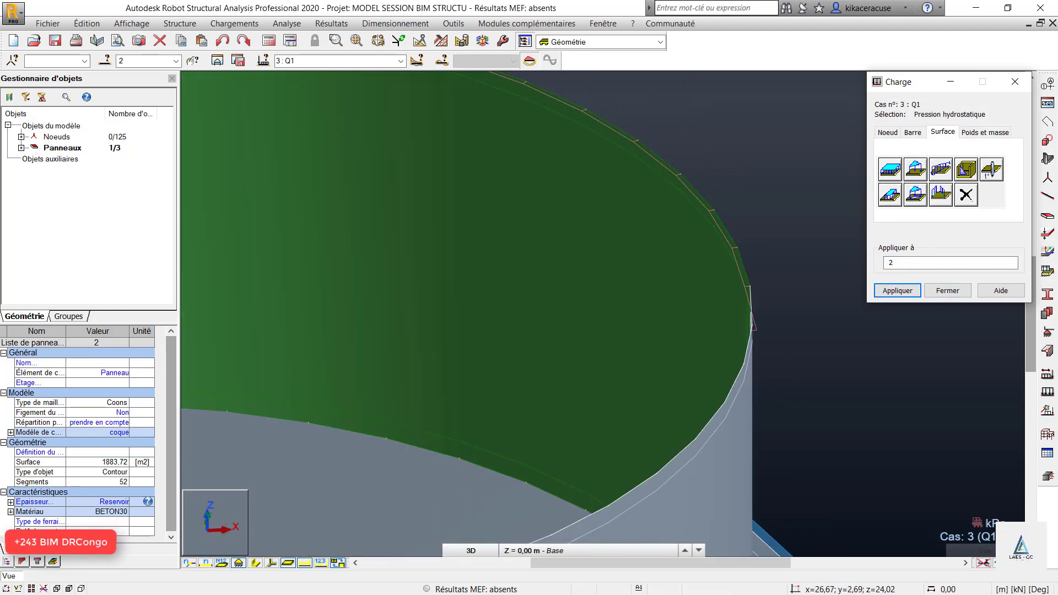
{"action": "scroll", "coordinate": [699, 187], "scroll_direction": "down", "scroll_amount": 3}
{"action": "scroll", "coordinate": [584, 214], "scroll_direction": "down", "scroll_amount": 3}
{"action": "scroll", "coordinate": [292, 182], "scroll_direction": "up", "scroll_amount": 8}
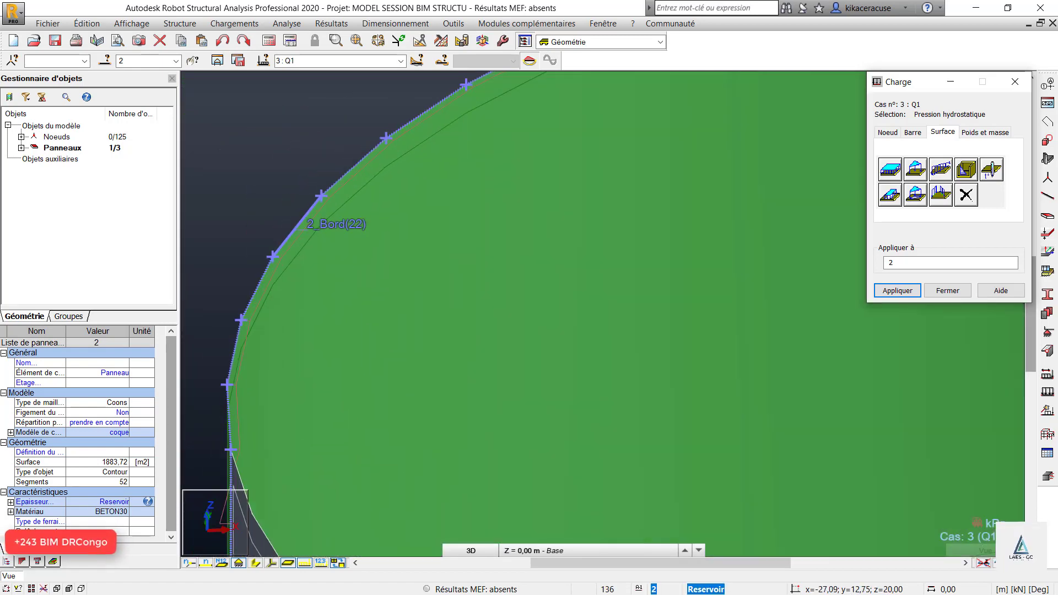
{"action": "scroll", "coordinate": [245, 159], "scroll_direction": "down", "scroll_amount": 8}
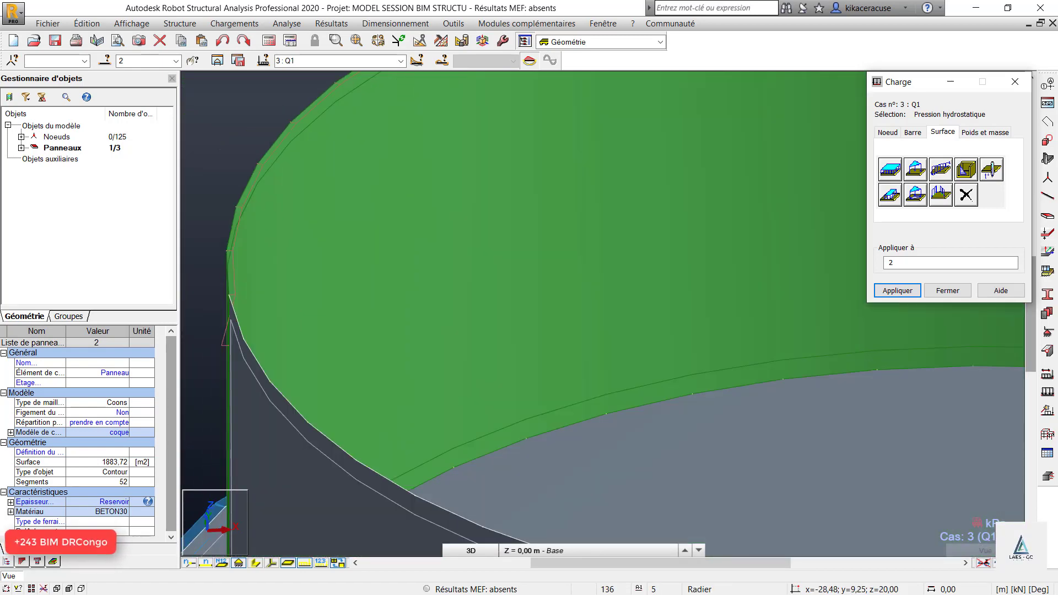
{"action": "scroll", "coordinate": [245, 160], "scroll_direction": "up", "scroll_amount": 4}
{"action": "scroll", "coordinate": [246, 159], "scroll_direction": "down", "scroll_amount": 7}
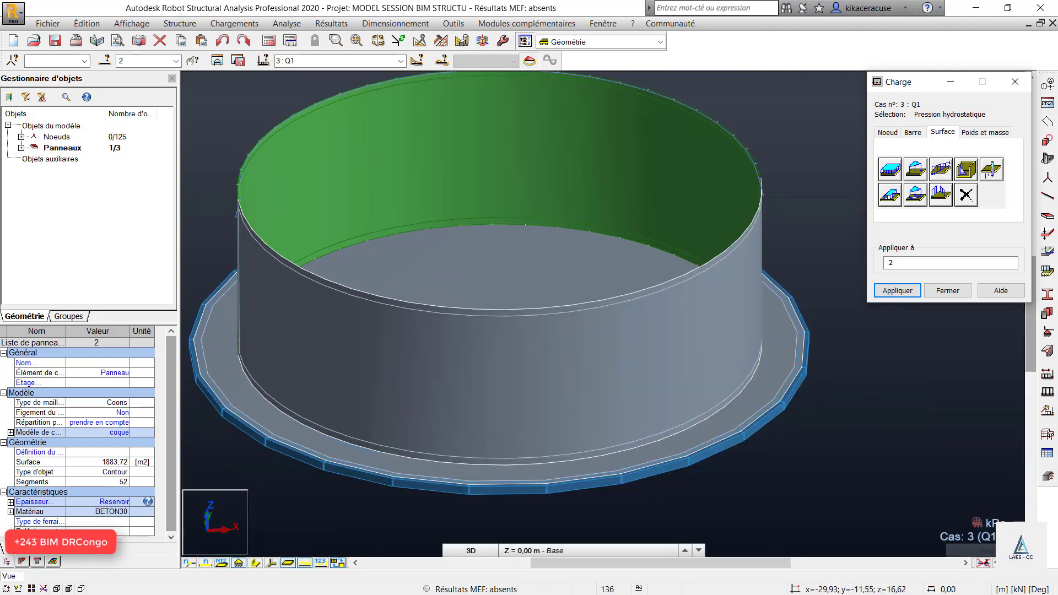
Step: Select the opposite wall panel 3 and apply the same hydrostatic pressure of 1000 kg/m3 with liquid level 19 m along positive Z
{"action": "right_click", "coordinate": [592, 118]}
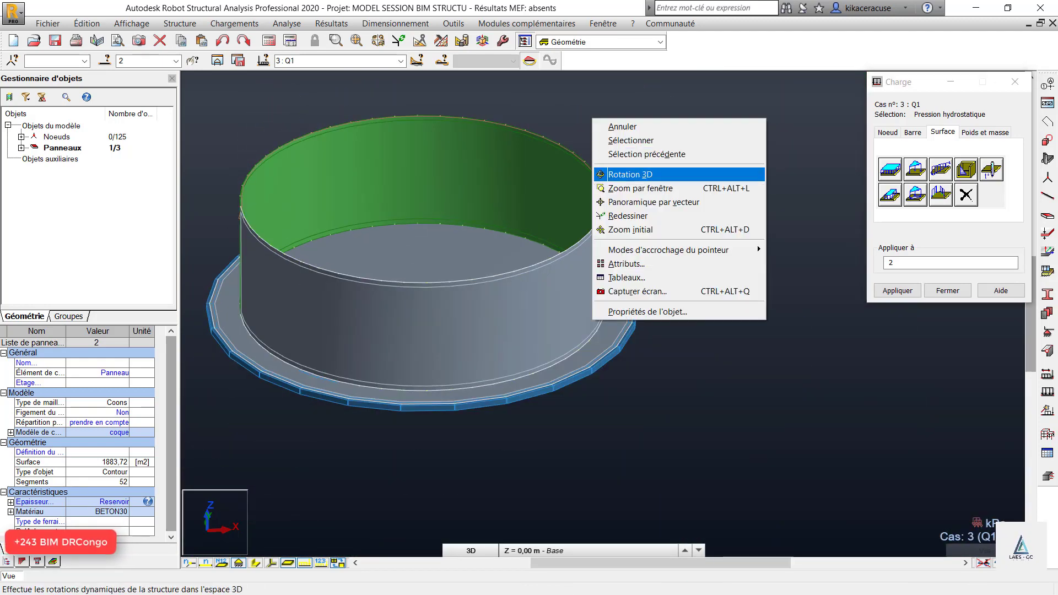
{"action": "left_click", "coordinate": [617, 173]}
{"action": "left_click_drag", "start_coordinate": [611, 221], "coordinate": [598, 247]}
{"action": "scroll", "coordinate": [616, 375], "scroll_direction": "down", "scroll_amount": 4}
{"action": "scroll", "coordinate": [616, 374], "scroll_direction": "down", "scroll_amount": 1}
{"action": "scroll", "coordinate": [598, 248], "scroll_direction": "up", "scroll_amount": 4}
{"action": "right_click", "coordinate": [537, 212]}
{"action": "left_click", "coordinate": [590, 247]}
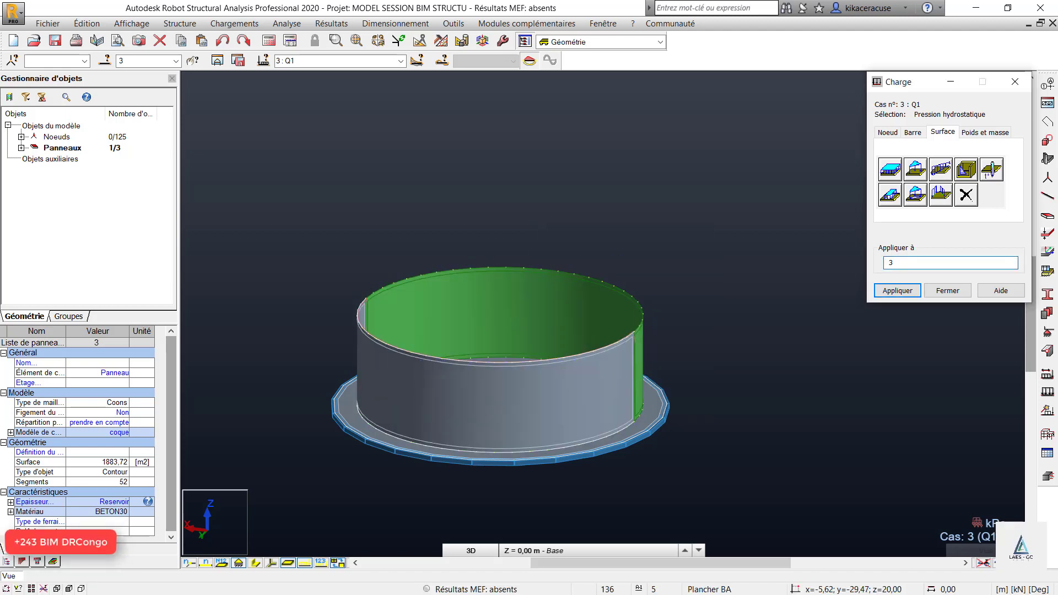
{"action": "left_click", "coordinate": [966, 170]}
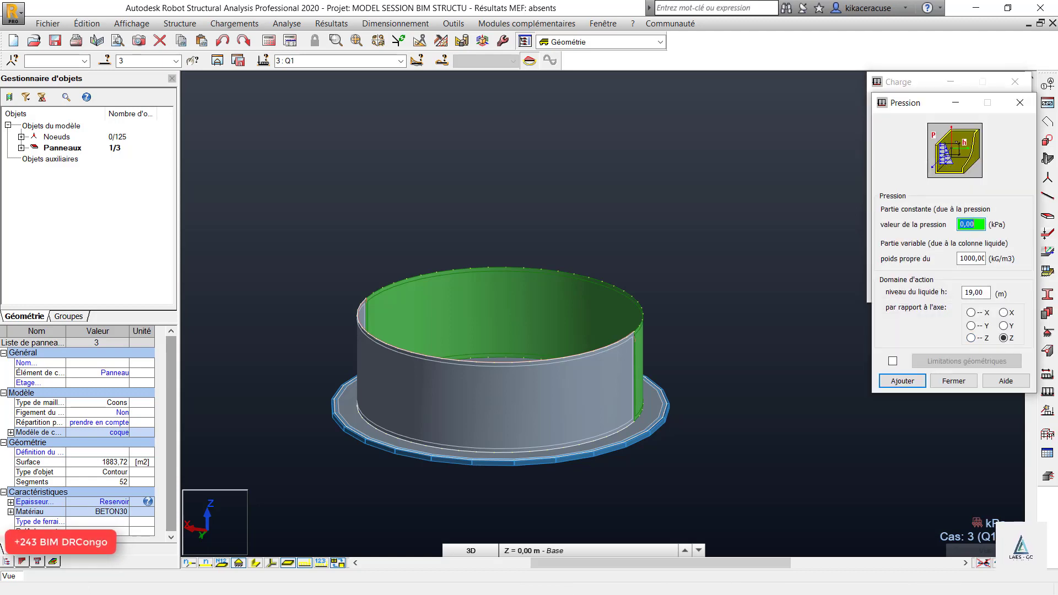
{"action": "right_click", "coordinate": [588, 179]}
{"action": "left_click", "coordinate": [612, 235]}
{"action": "left_click_drag", "start_coordinate": [613, 236], "coordinate": [579, 259]}
{"action": "scroll", "coordinate": [579, 259], "scroll_direction": "up", "scroll_amount": 1}
{"action": "left_click", "coordinate": [902, 381]}
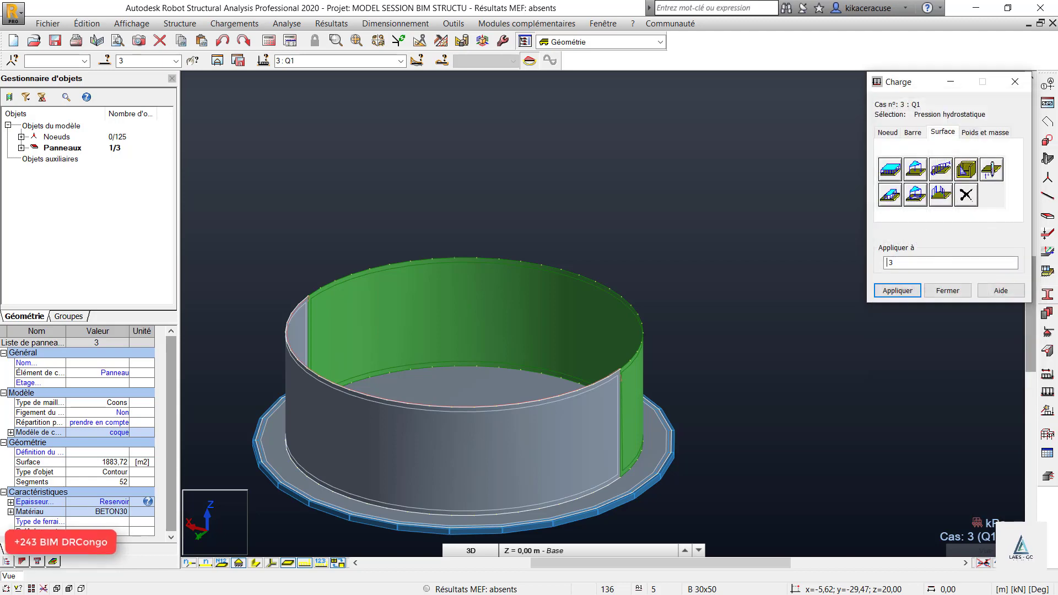
{"action": "left_click", "coordinate": [896, 290]}
Step: Check the pressure at the rim of panel 3, close the load definition and clear the panel selection
{"action": "scroll", "coordinate": [622, 309], "scroll_direction": "up", "scroll_amount": 5}
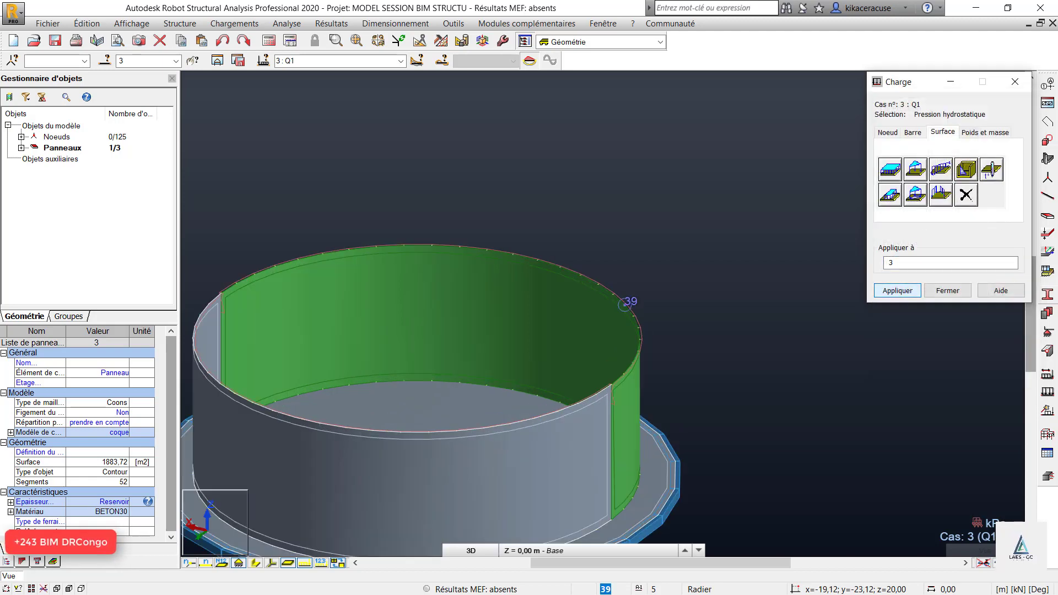
{"action": "scroll", "coordinate": [666, 250], "scroll_direction": "down", "scroll_amount": 1}
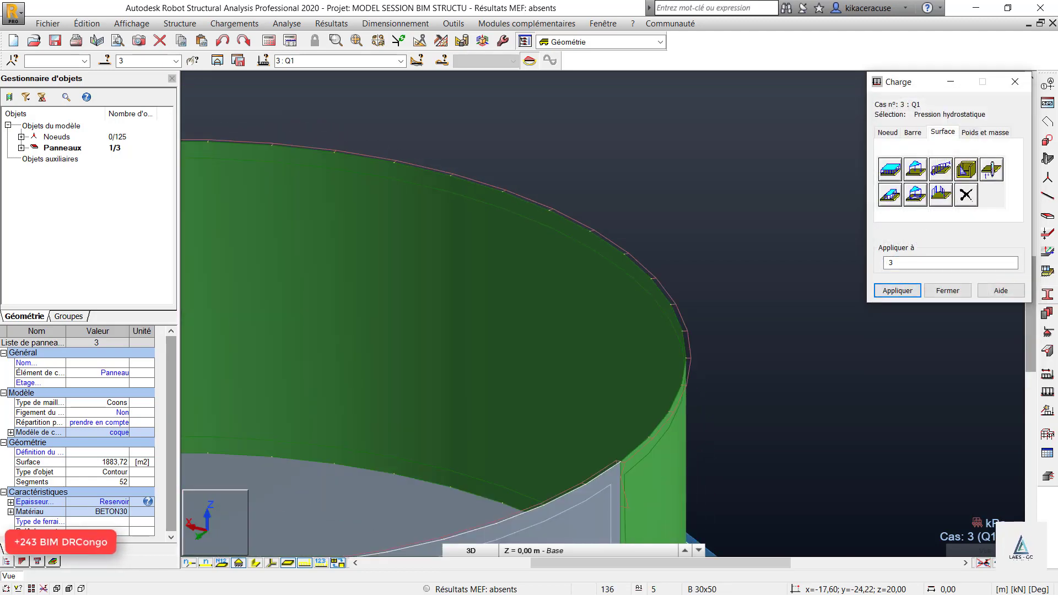
{"action": "right_click", "coordinate": [662, 182]}
{"action": "left_click", "coordinate": [680, 236]}
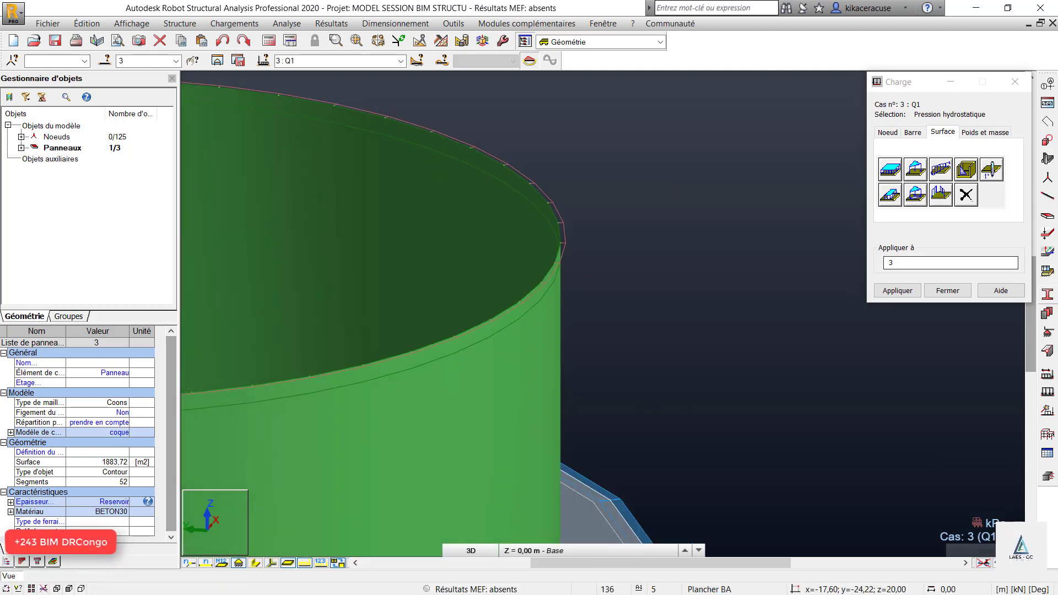
{"action": "left_click", "coordinate": [947, 291]}
{"action": "key", "text": "Escape"}
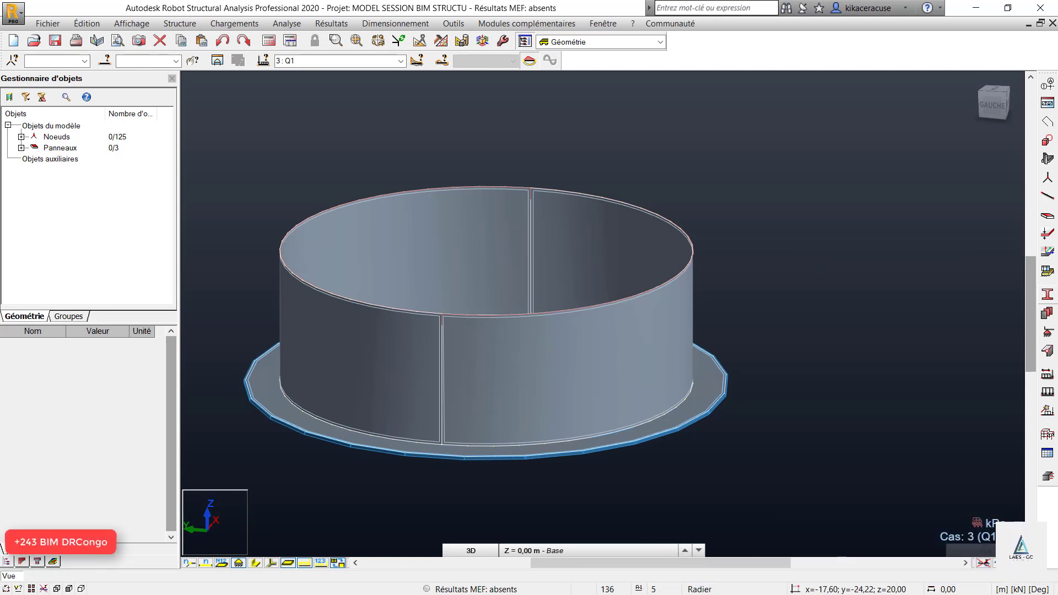
Step: Examine the hydrostatic loads of case Q1 around the whole tank from several angles
{"action": "right_click", "coordinate": [710, 160]}
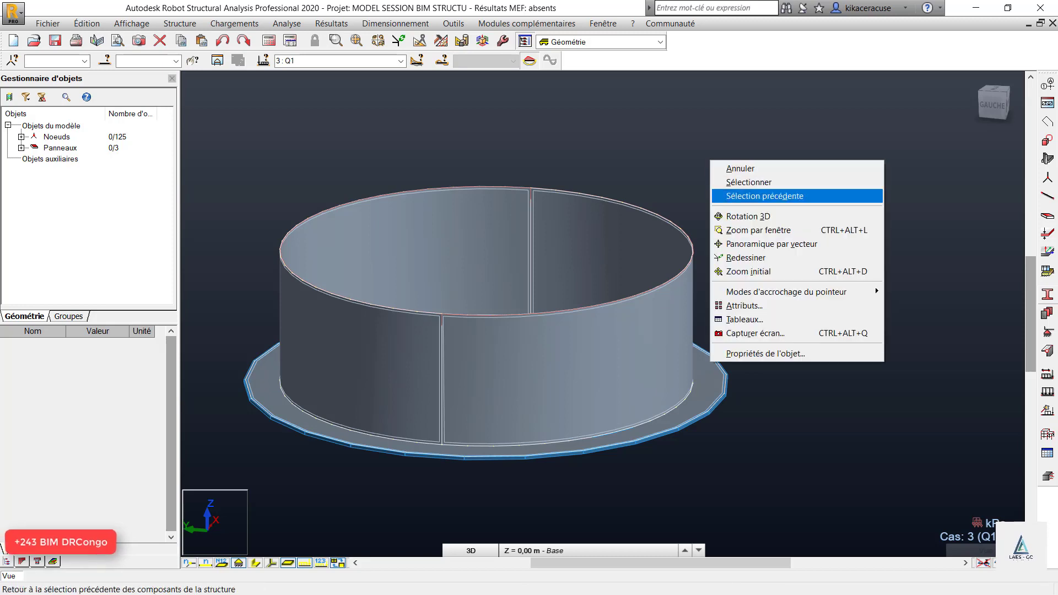
{"action": "left_click", "coordinate": [733, 216]}
{"action": "left_click_drag", "start_coordinate": [733, 215], "coordinate": [733, 243]}
{"action": "left_click_drag", "start_coordinate": [736, 314], "coordinate": [771, 308]}
{"action": "scroll", "coordinate": [771, 308], "scroll_direction": "down", "scroll_amount": 4}
{"action": "scroll", "coordinate": [602, 286], "scroll_direction": "up", "scroll_amount": 6}
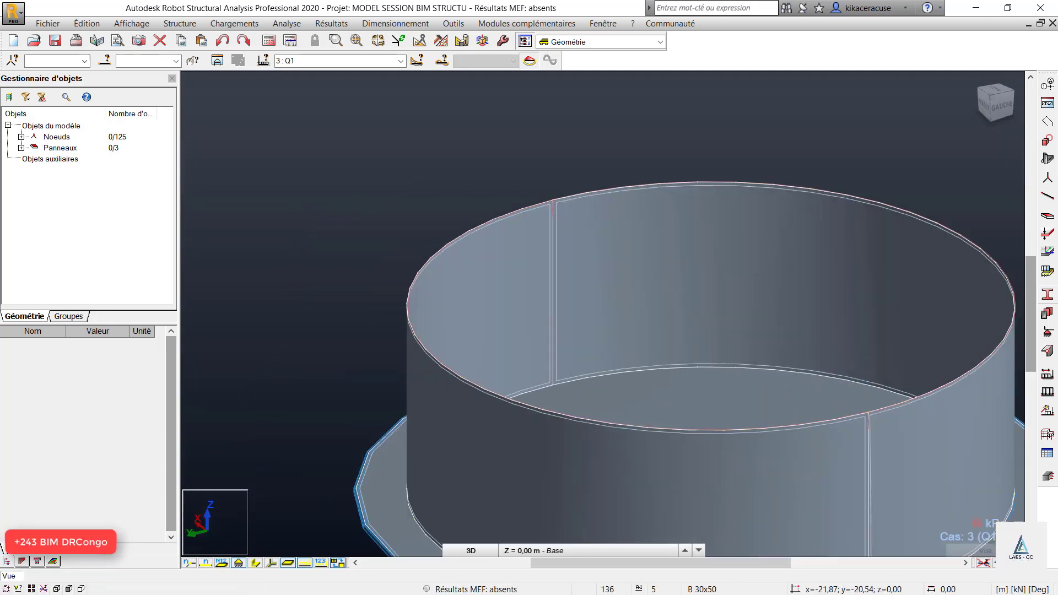
{"action": "scroll", "coordinate": [372, 175], "scroll_direction": "down", "scroll_amount": 3}
{"action": "scroll", "coordinate": [585, 267], "scroll_direction": "up", "scroll_amount": 3}
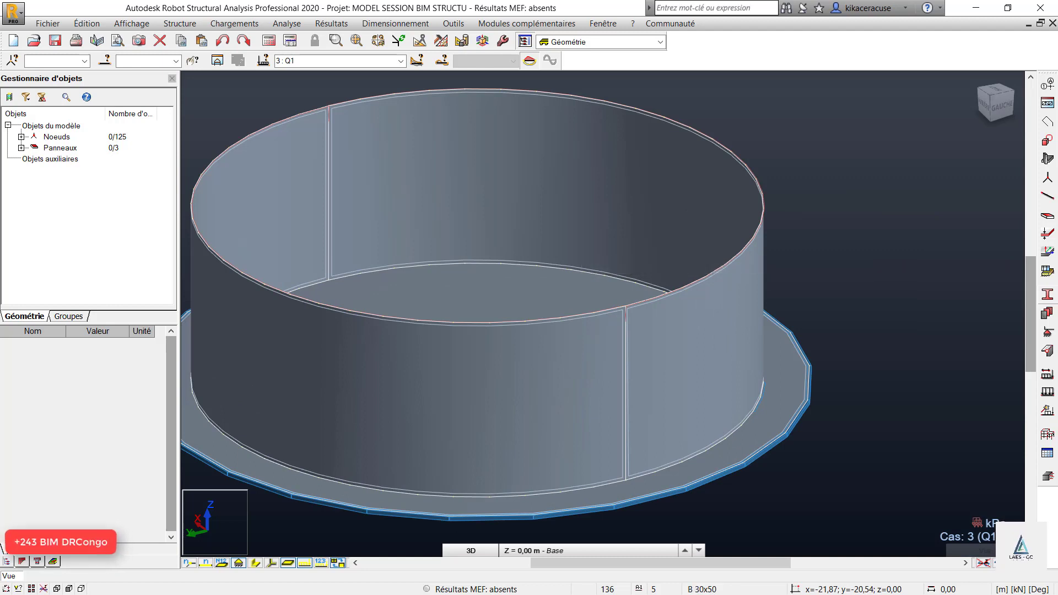
{"action": "scroll", "coordinate": [577, 256], "scroll_direction": "down", "scroll_amount": 2}
{"action": "scroll", "coordinate": [578, 257], "scroll_direction": "up", "scroll_amount": 2}
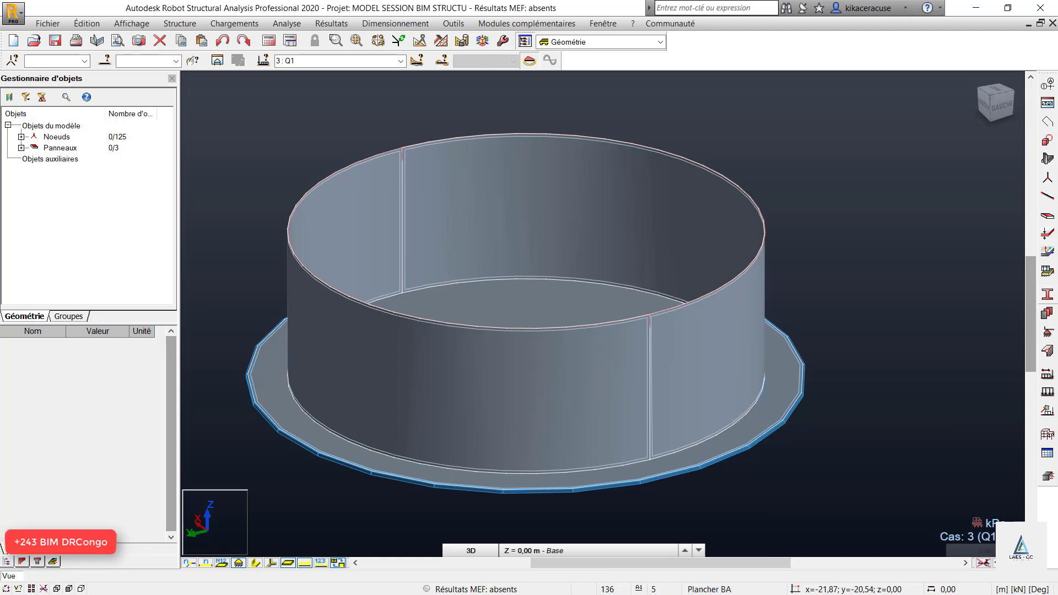
Step: Run a structure verification on the tank model
{"action": "left_click", "coordinate": [287, 23]}
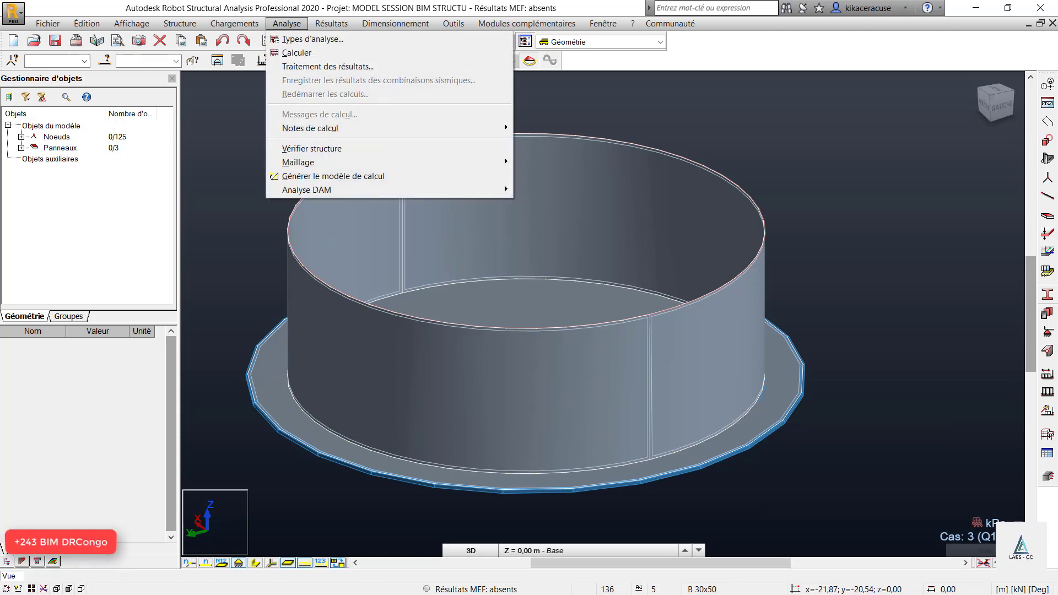
{"action": "mouse_move", "coordinate": [331, 23]}
{"action": "mouse_move", "coordinate": [395, 23]}
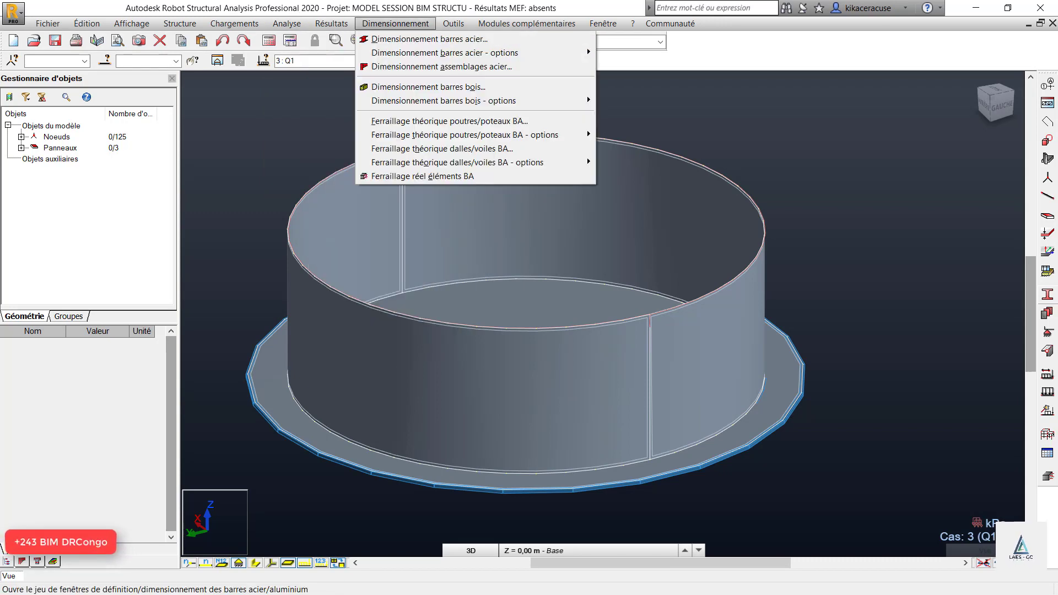
{"action": "key", "text": "Escape"}
{"action": "key", "text": "Left"}
{"action": "key", "text": "Left"}
{"action": "key", "text": "Left"}
{"action": "key", "text": "Down"}
{"action": "key", "text": "Left"}
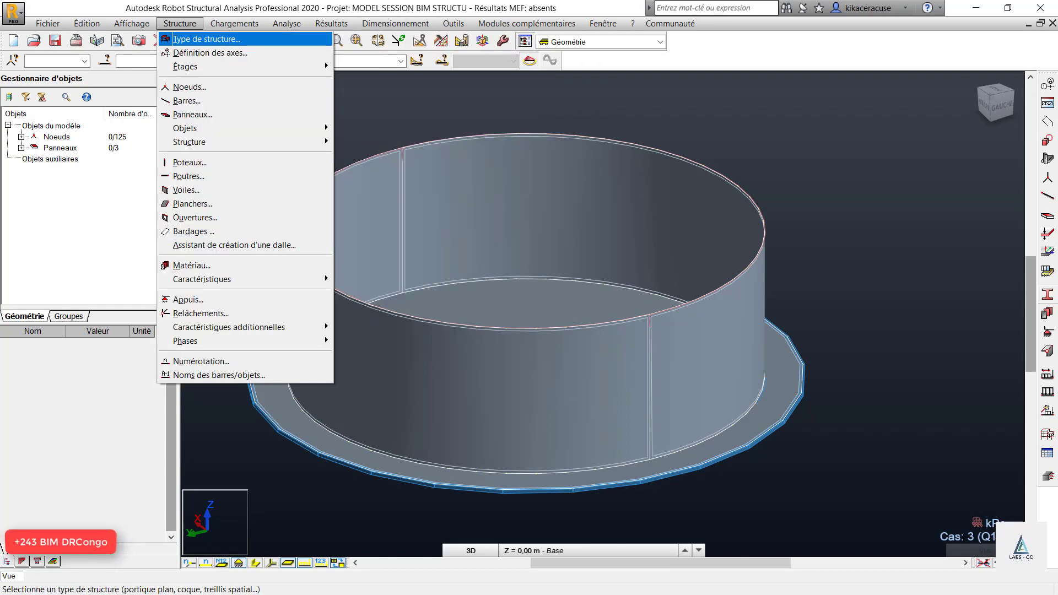
{"action": "key", "text": "Right"}
{"action": "key", "text": "Right"}
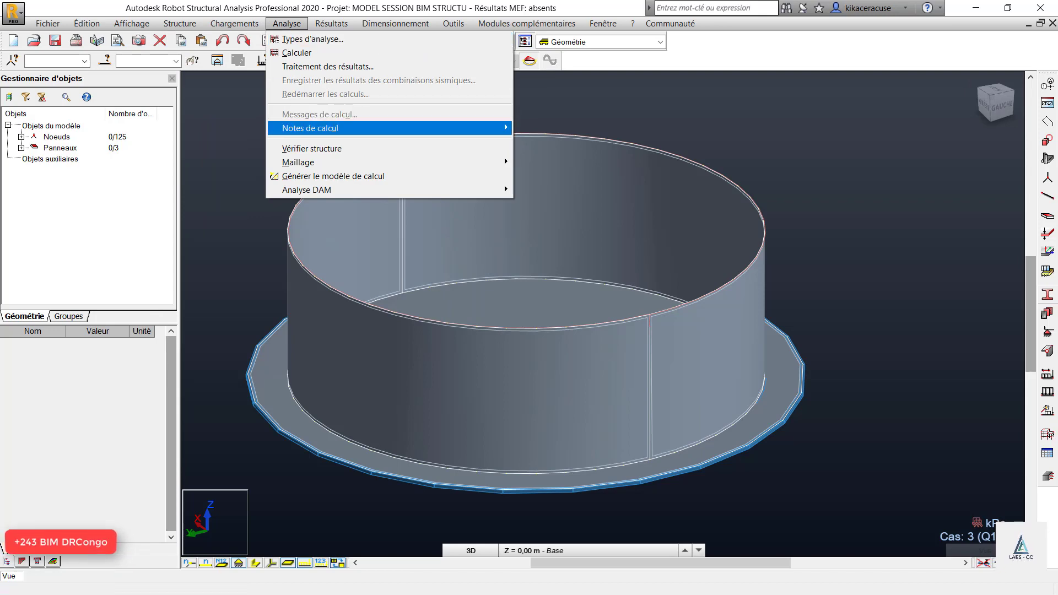
{"action": "key", "text": "Down"}
{"action": "key", "text": "Return"}
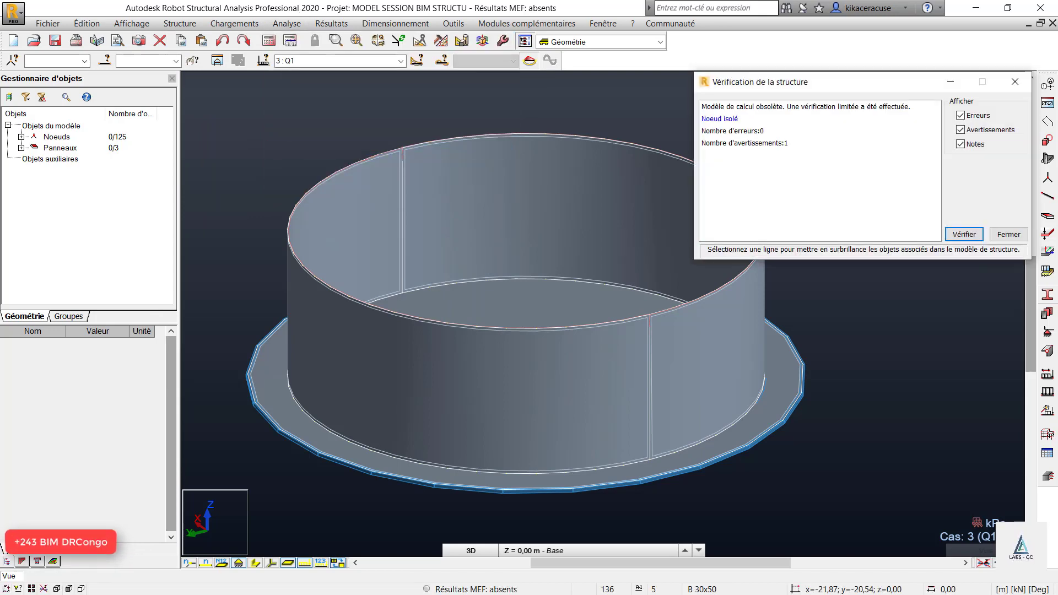
Step: Highlight the nodes behind the isolated-node warning, isolate them in their own view, then close the verification and that view
{"action": "left_click", "coordinate": [719, 119]}
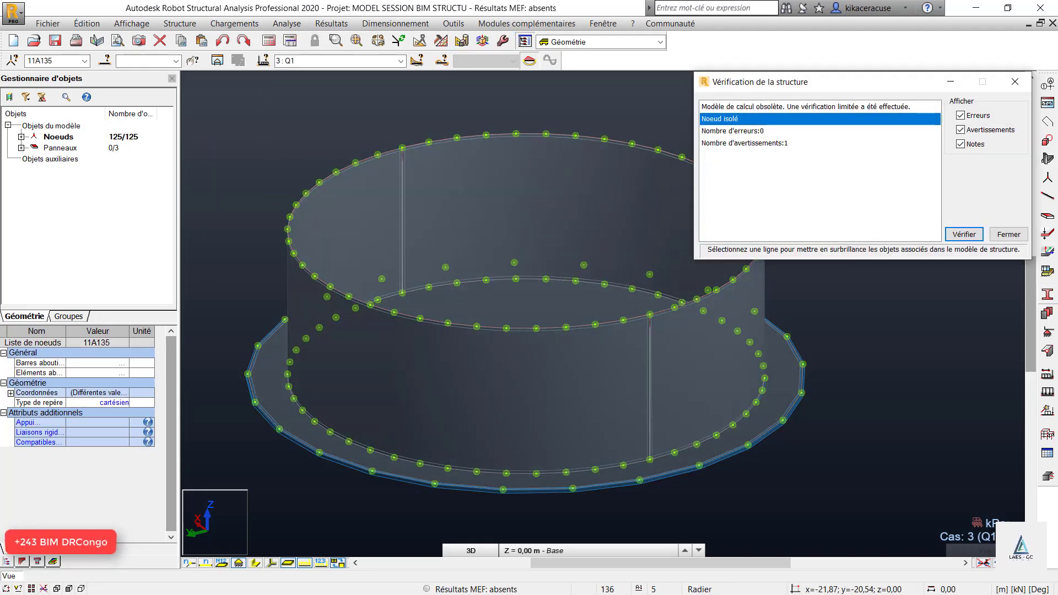
{"action": "left_click", "coordinate": [218, 61]}
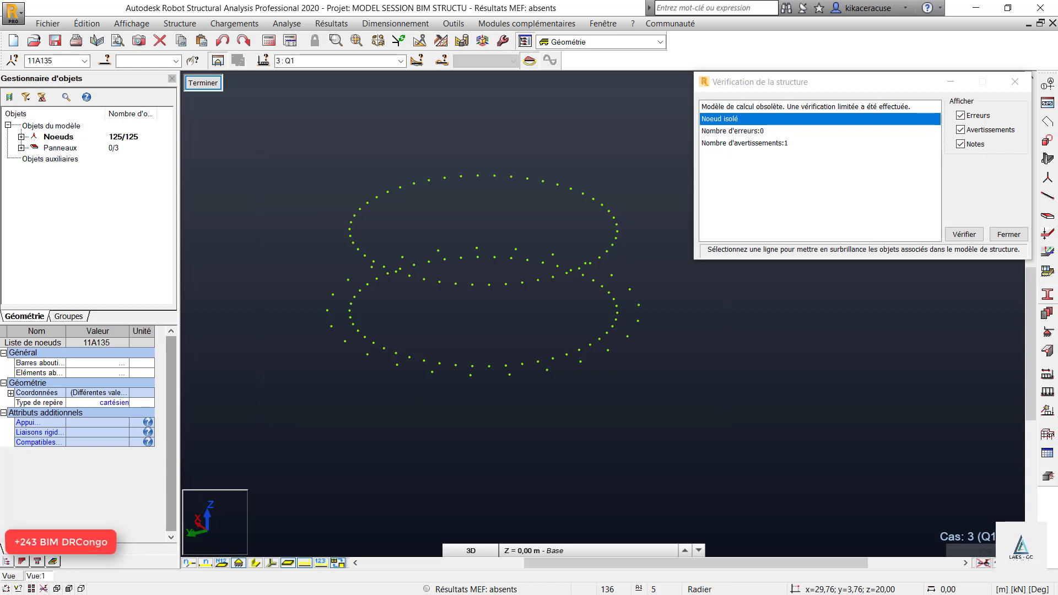
{"action": "left_click", "coordinate": [1015, 81]}
{"action": "left_click", "coordinate": [203, 83]}
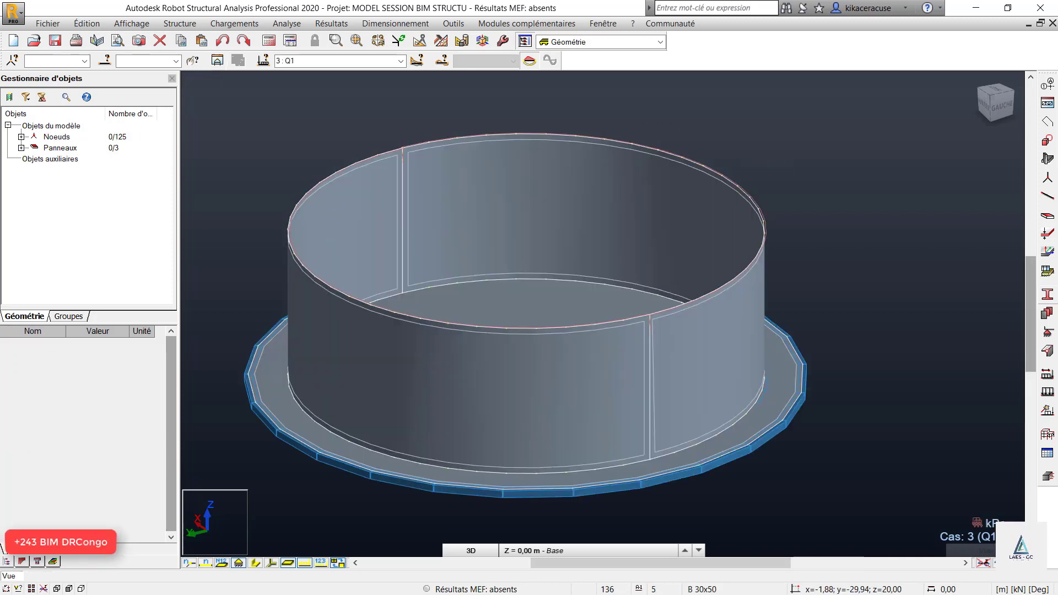
Step: Calculate the structure and inspect the meshed tank with load case Q1 active
{"action": "left_click", "coordinate": [482, 41]}
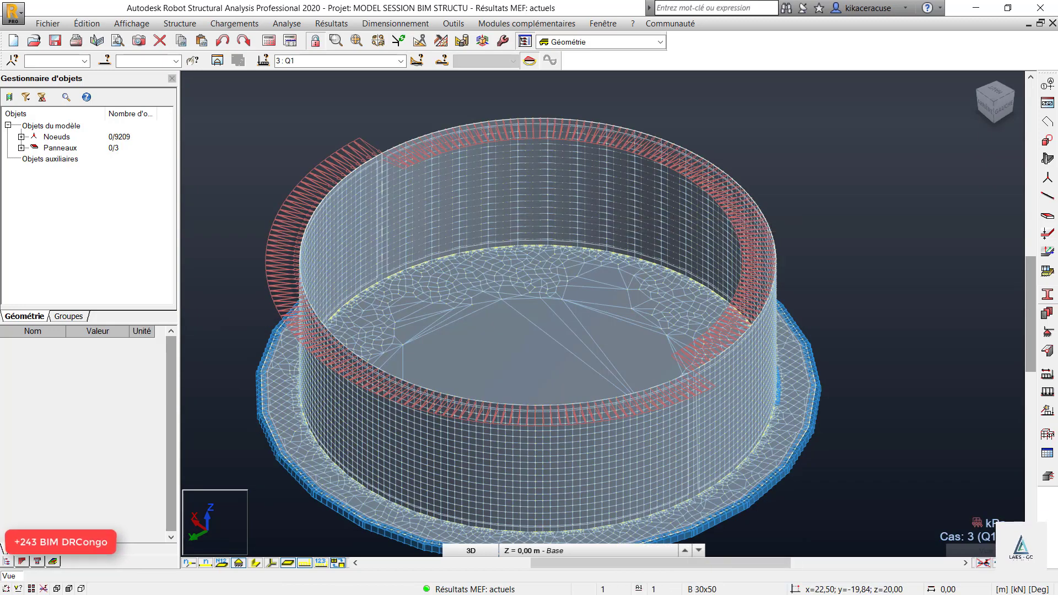
{"action": "left_click", "coordinate": [400, 61]}
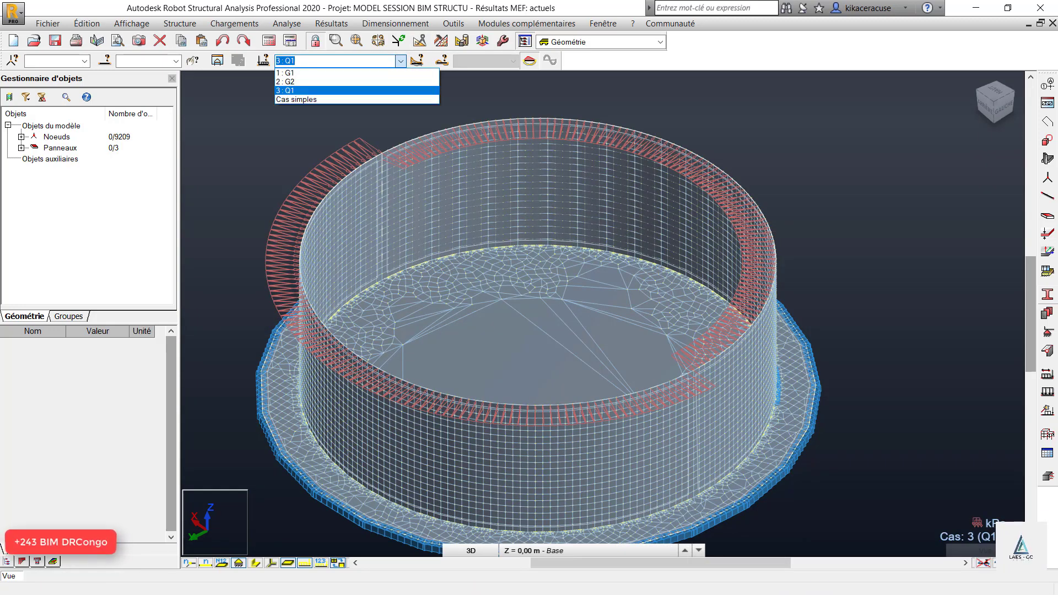
{"action": "left_click", "coordinate": [352, 90]}
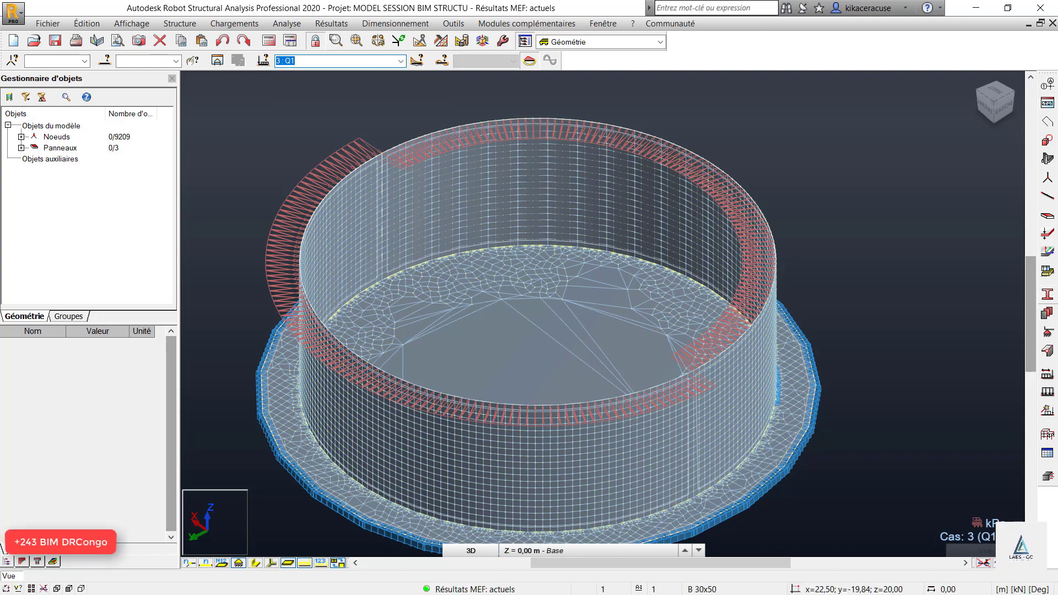
{"action": "right_click", "coordinate": [606, 119]}
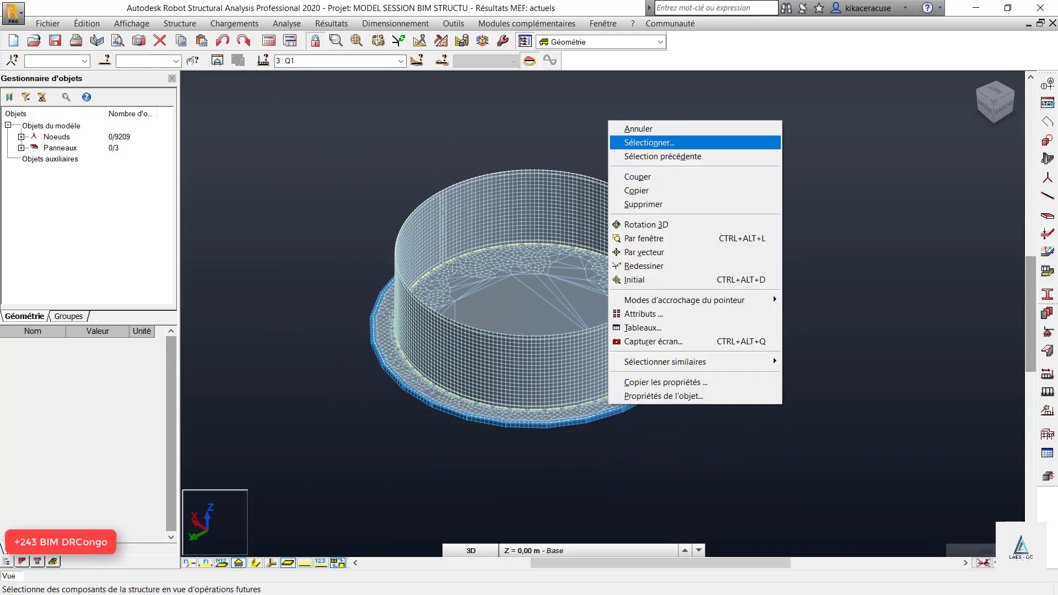
{"action": "left_click", "coordinate": [634, 143]}
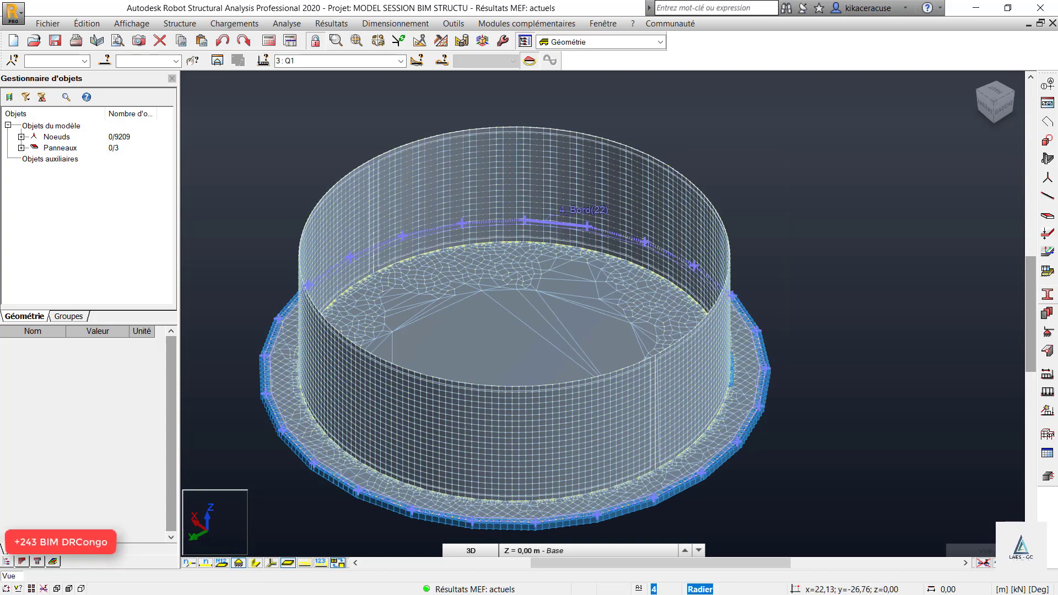
{"action": "scroll", "coordinate": [521, 284], "scroll_direction": "up", "scroll_amount": 3}
{"action": "scroll", "coordinate": [553, 295], "scroll_direction": "down", "scroll_amount": 2}
{"action": "scroll", "coordinate": [567, 222], "scroll_direction": "down", "scroll_amount": 2}
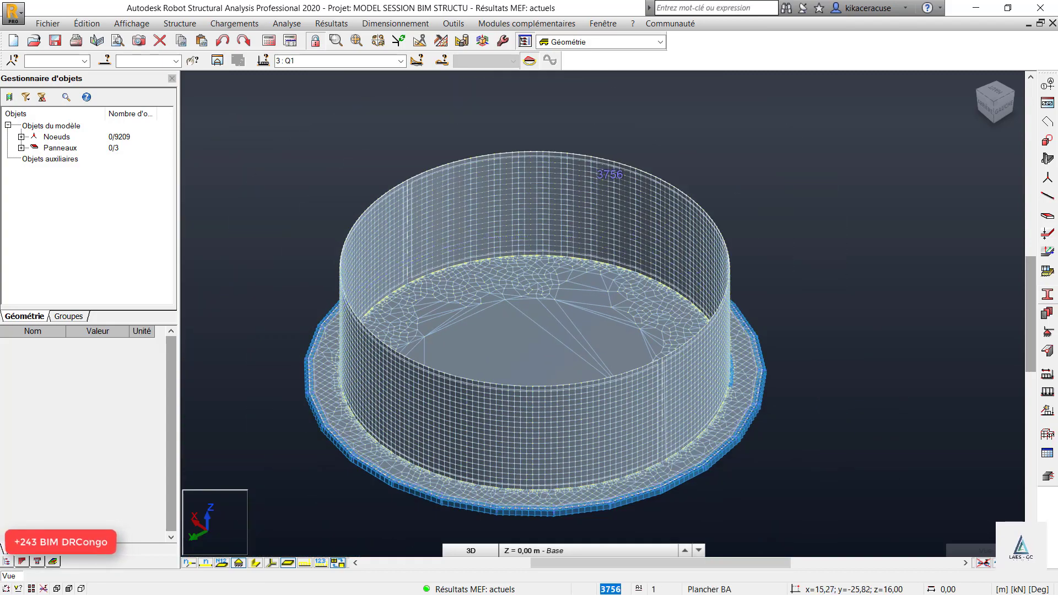
Step: Open the panel maps and display the xx stresses on the tank for case Q1
{"action": "left_click", "coordinate": [331, 23]}
{"action": "key", "text": "Right"}
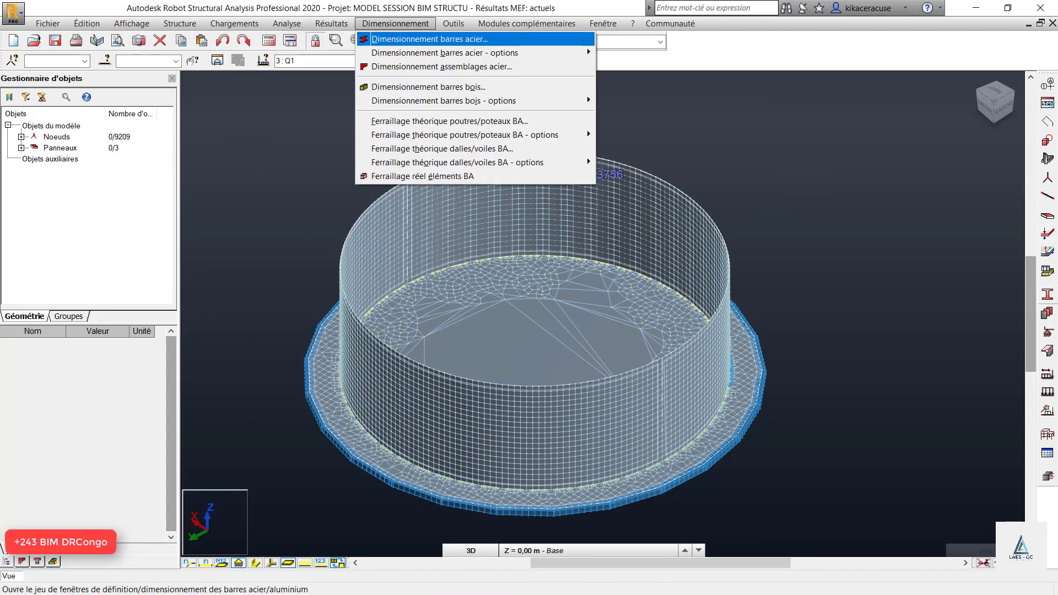
{"action": "key", "text": "Left"}
{"action": "key", "text": "Left"}
{"action": "key", "text": "Right"}
{"action": "key", "text": "Left"}
{"action": "key", "text": "Right"}
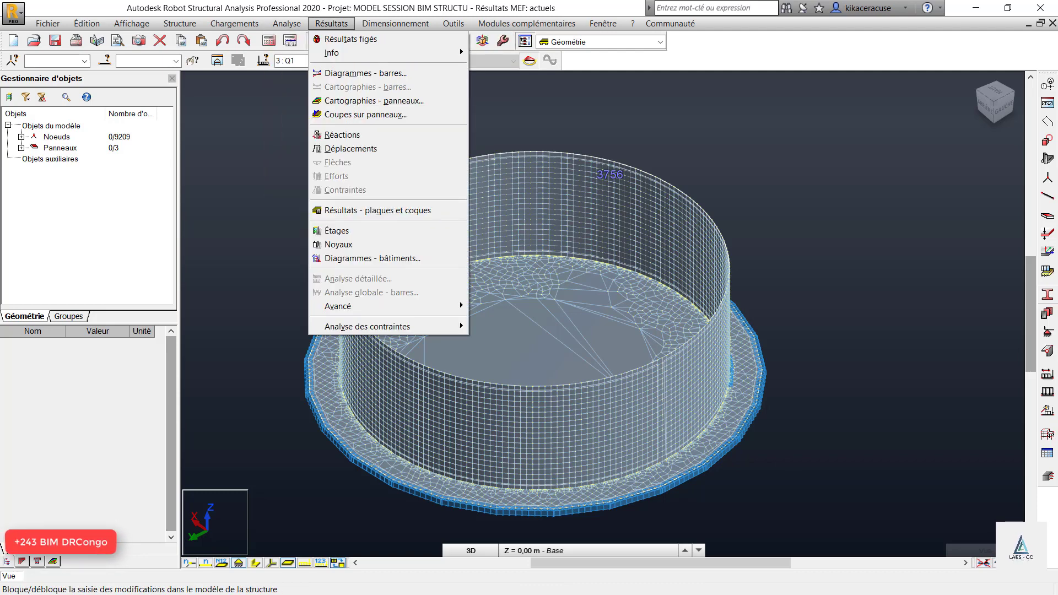
{"action": "key", "text": "Down"}
{"action": "key", "text": "Down"}
{"action": "key", "text": "Down"}
{"action": "key", "text": "Down"}
{"action": "key", "text": "Up"}
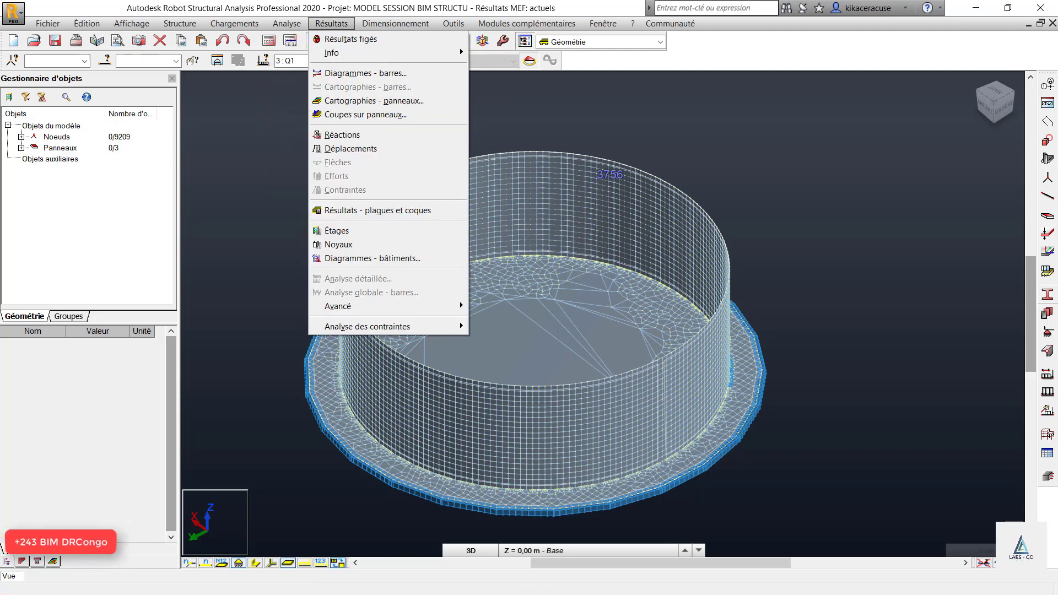
{"action": "left_click", "coordinate": [374, 101]}
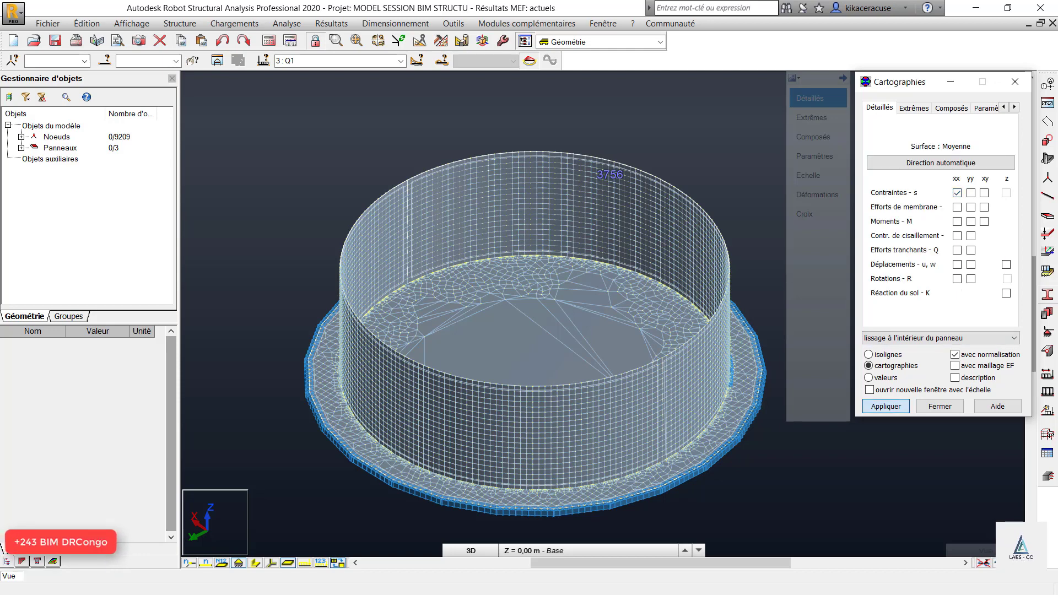
{"action": "left_click", "coordinate": [886, 406]}
Step: Examine the xx stress map on the walls and raft from the opposite side of the tank
{"action": "scroll", "coordinate": [577, 251], "scroll_direction": "up", "scroll_amount": 2}
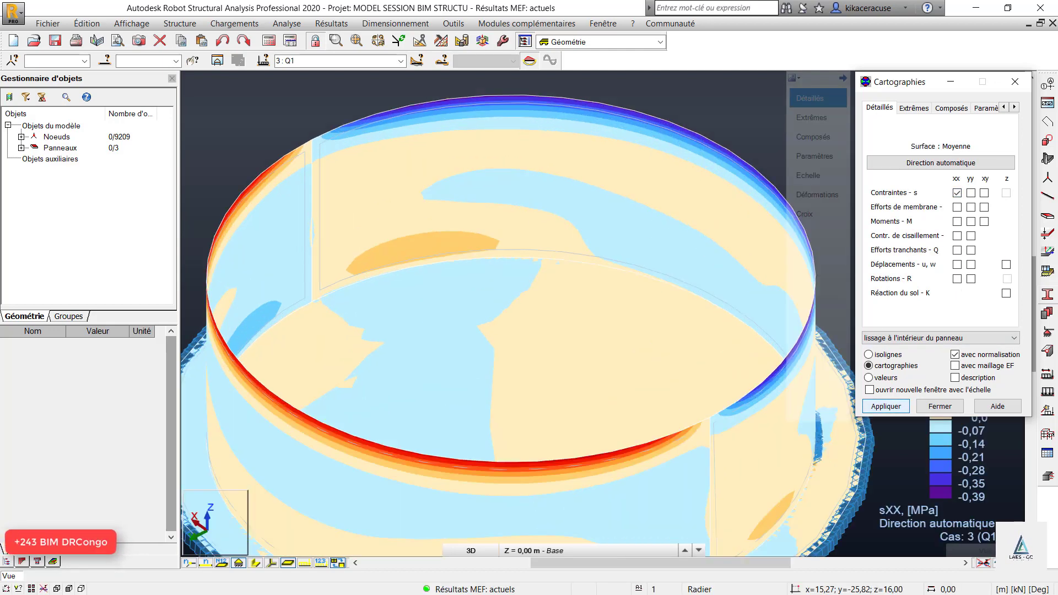
{"action": "right_click", "coordinate": [481, 88]}
{"action": "left_click", "coordinate": [519, 144]}
{"action": "scroll", "coordinate": [516, 190], "scroll_direction": "down", "scroll_amount": 2}
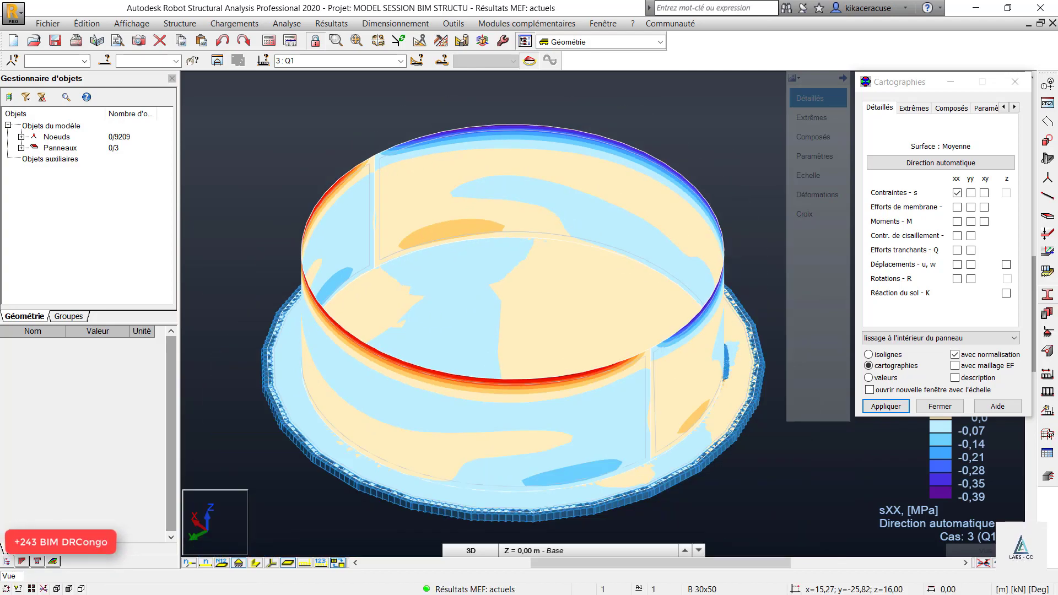
{"action": "left_click_drag", "start_coordinate": [515, 190], "coordinate": [396, 173]}
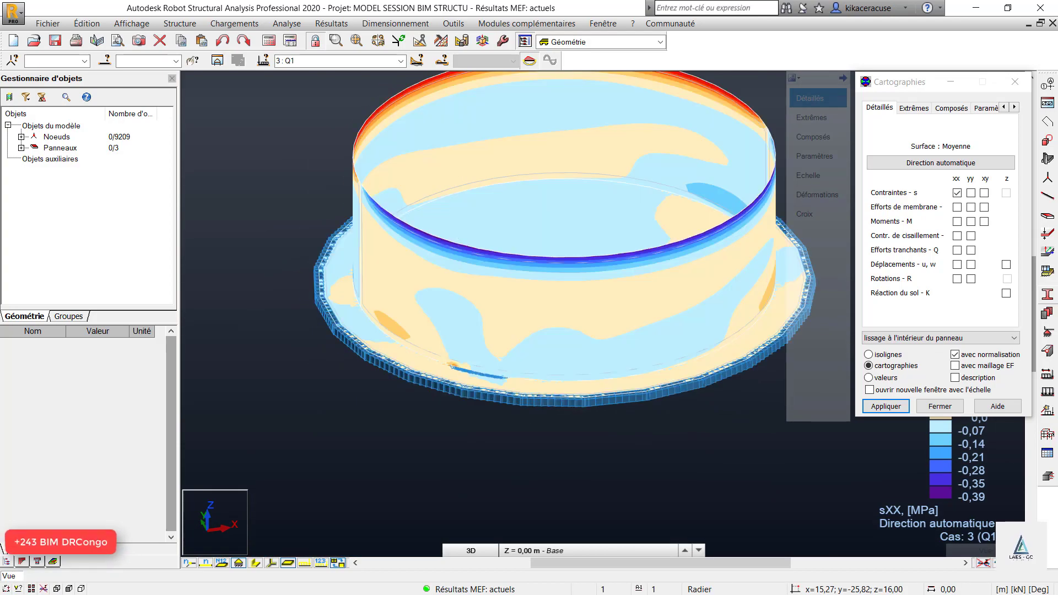
Step: Display the map of xy stresses and the map of yy membrane forces for case Q1
{"action": "left_click", "coordinate": [984, 193]}
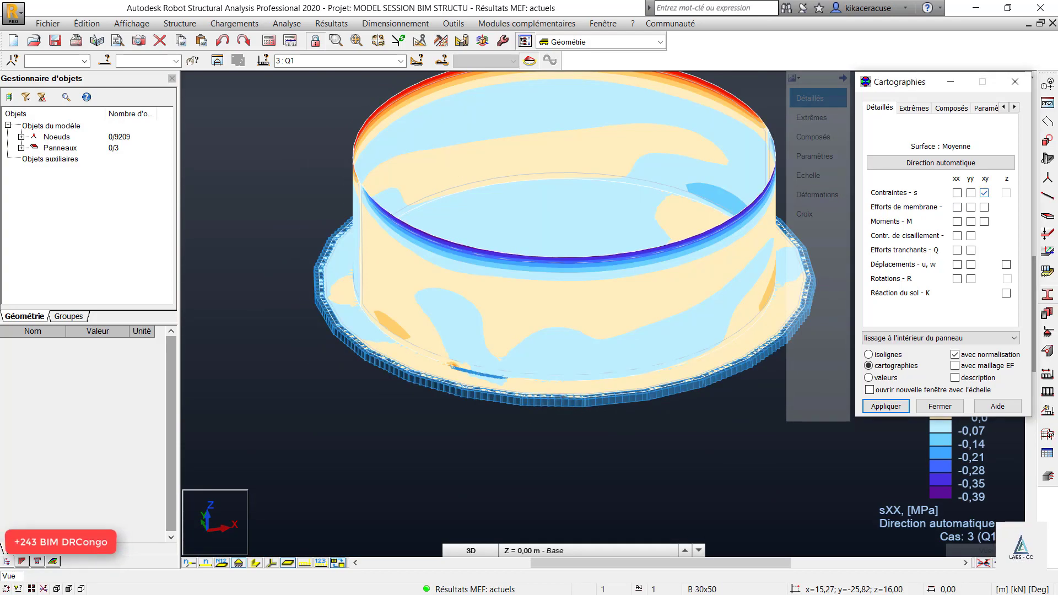
{"action": "left_click", "coordinate": [885, 406]}
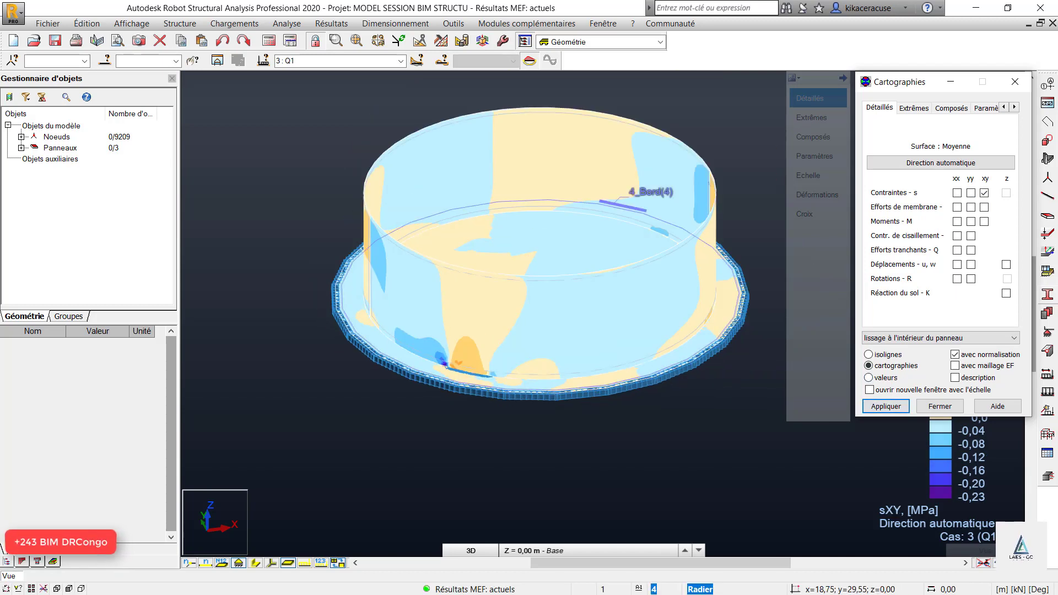
{"action": "left_click", "coordinate": [971, 207]}
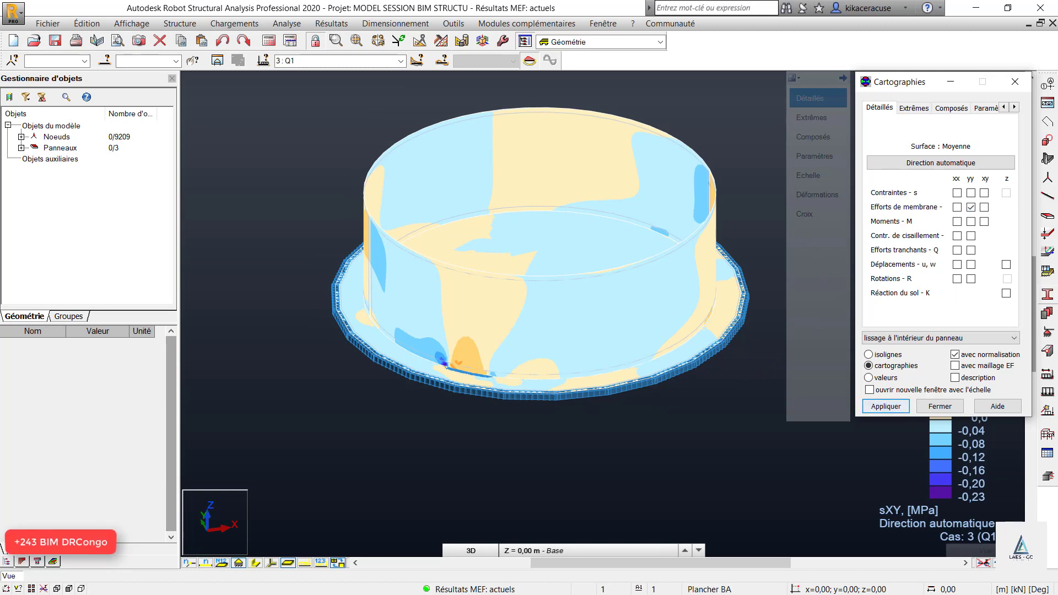
{"action": "left_click", "coordinate": [885, 406]}
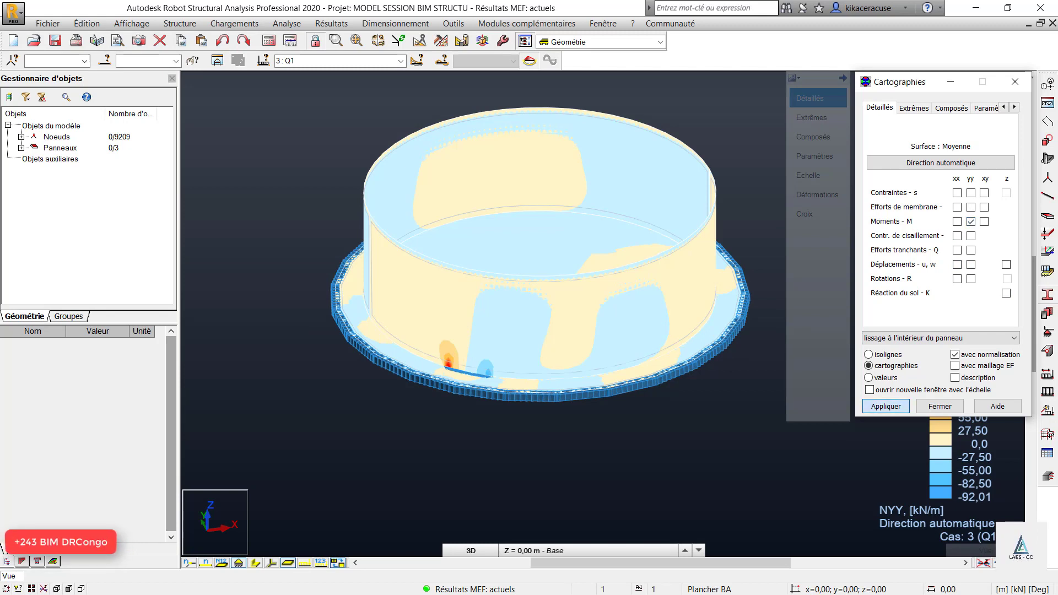
Step: Display the yy moment map and the xx and yy shear stress maps for case Q1
{"action": "left_click", "coordinate": [885, 406]}
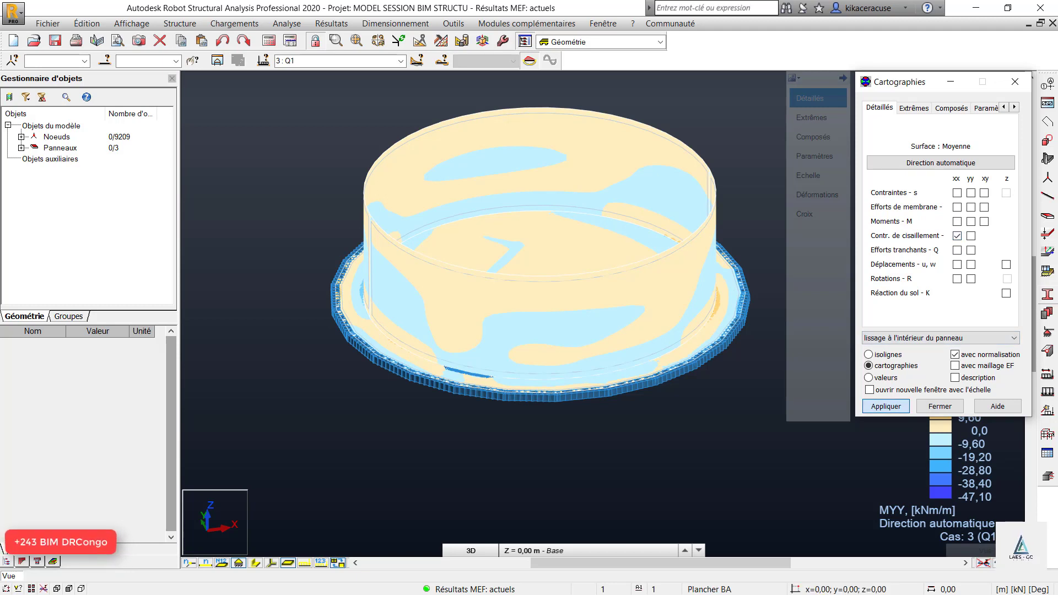
{"action": "key", "text": "Return"}
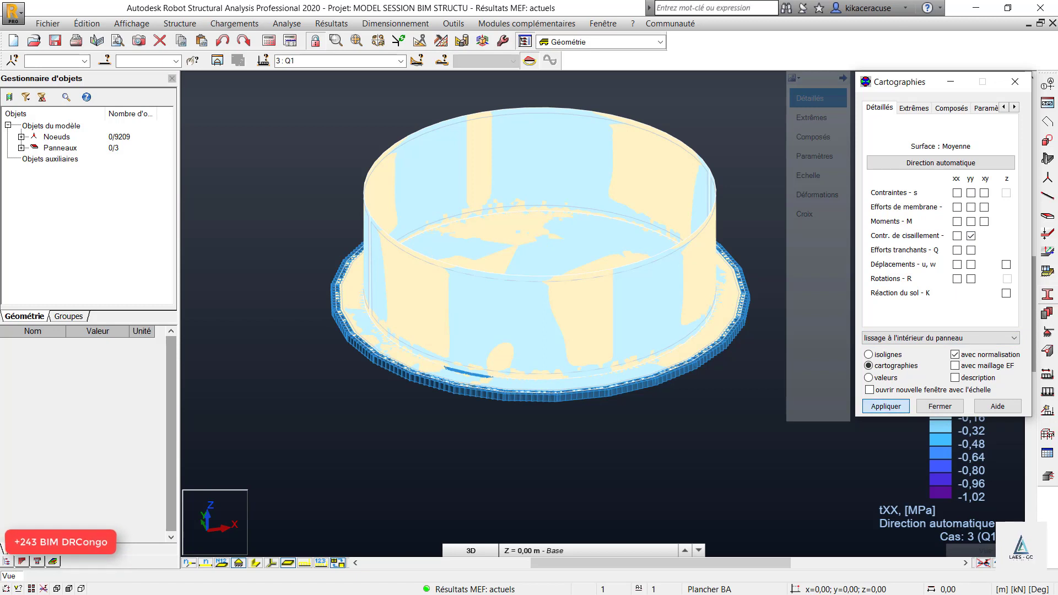
{"action": "key", "text": "Return"}
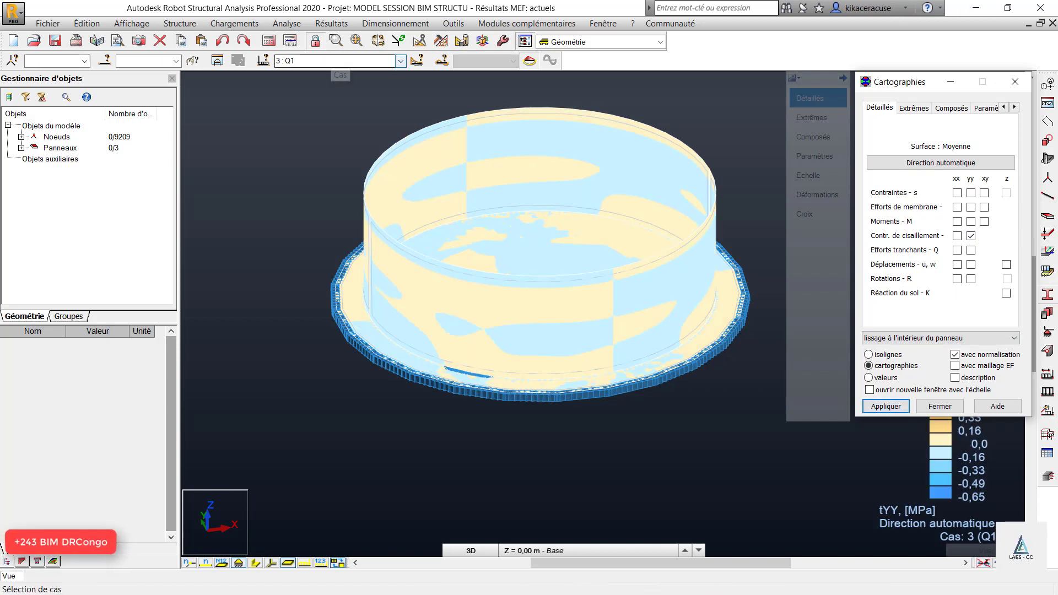
Step: Compare the yy shear stress map between load cases G2 and Q1, finishing with G2 active
{"action": "left_click", "coordinate": [337, 61]}
{"action": "left_click", "coordinate": [357, 82]}
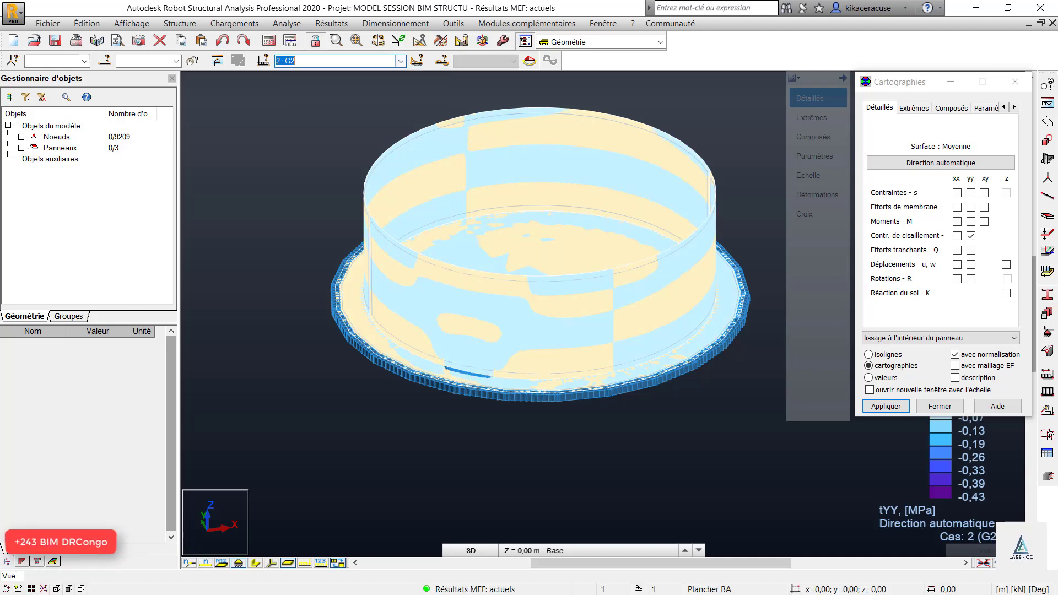
{"action": "left_click", "coordinate": [337, 61]}
{"action": "left_click", "coordinate": [357, 90]}
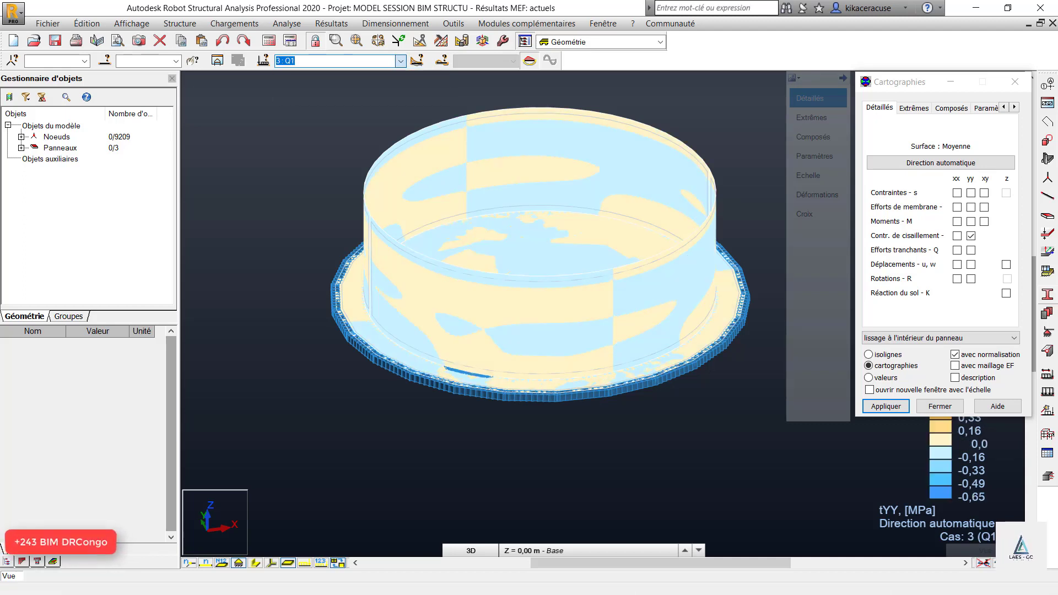
{"action": "left_click", "coordinate": [401, 61]}
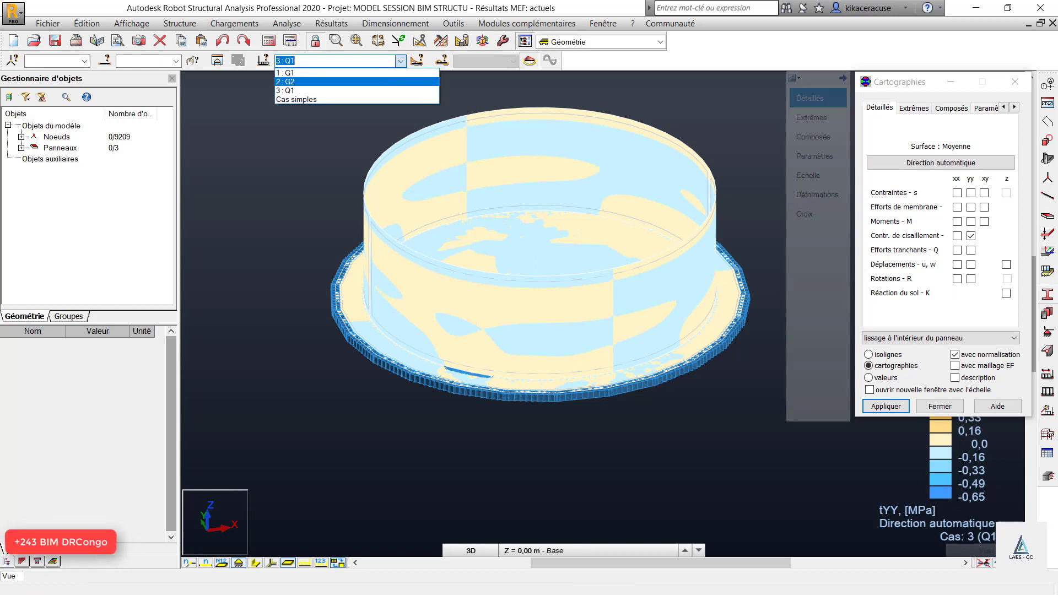
{"action": "left_click", "coordinate": [357, 82]}
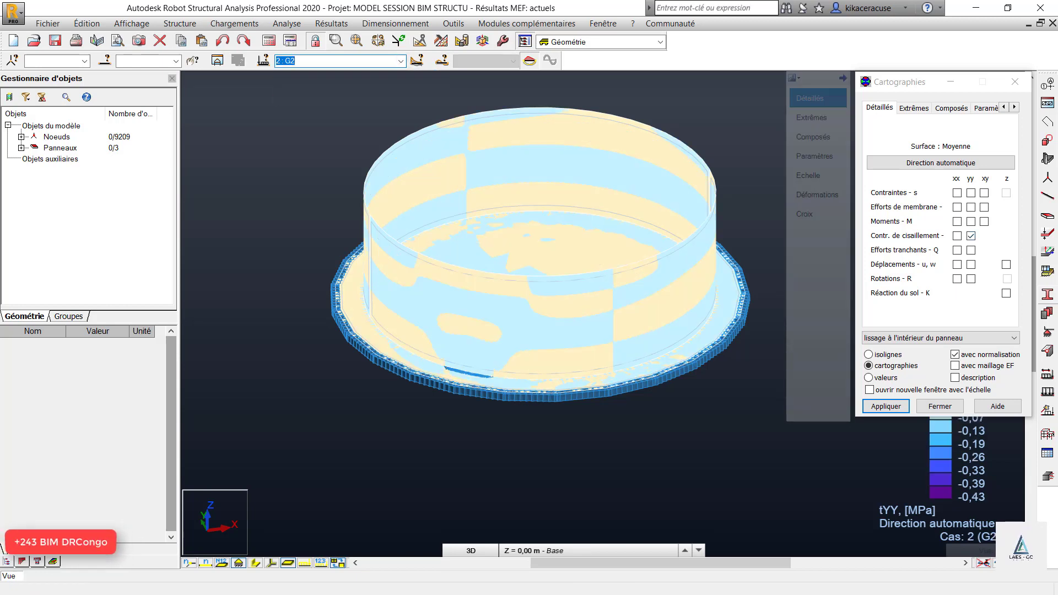
Step: Replace the yy shear stress map with the soil reaction map for case G2 and examine the raft from above
{"action": "left_click", "coordinate": [971, 235]}
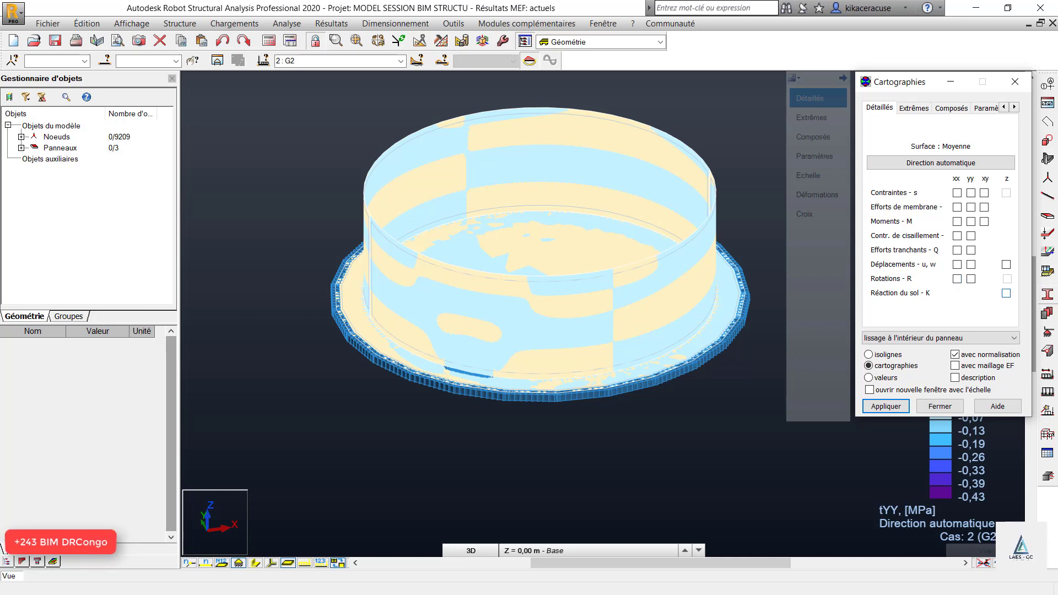
{"action": "left_click", "coordinate": [1006, 293]}
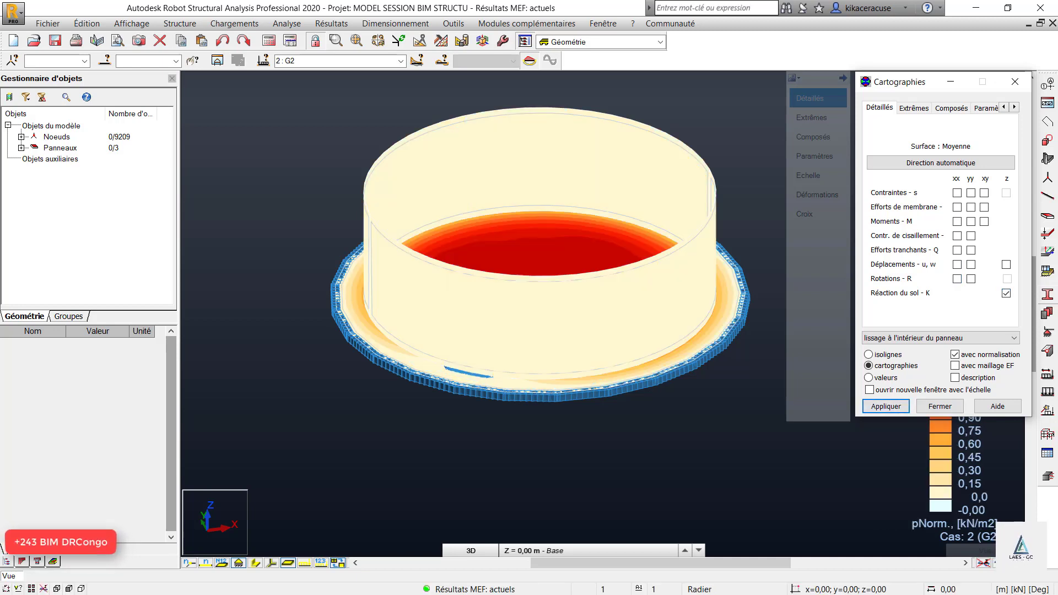
{"action": "right_click", "coordinate": [584, 81]}
{"action": "left_click", "coordinate": [621, 135]}
{"action": "left_click_drag", "start_coordinate": [617, 149], "coordinate": [622, 207]}
{"action": "scroll", "coordinate": [509, 86], "scroll_direction": "up", "scroll_amount": 1}
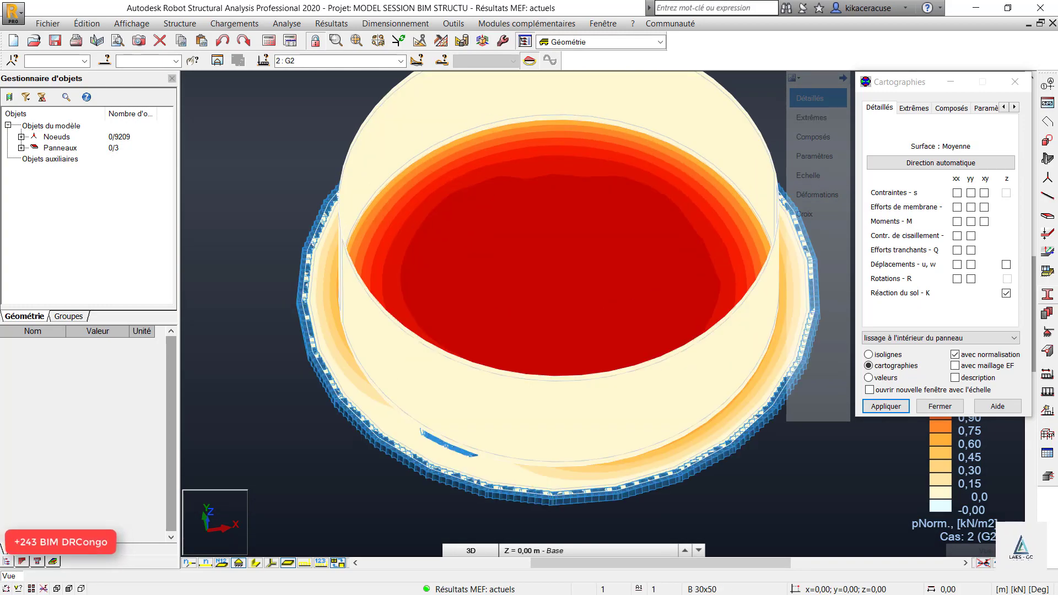
Step: Examine the soil reaction map for case G2 from beneath the raft and from the tank's side
{"action": "left_click_drag", "start_coordinate": [925, 82], "coordinate": [1005, 109]}
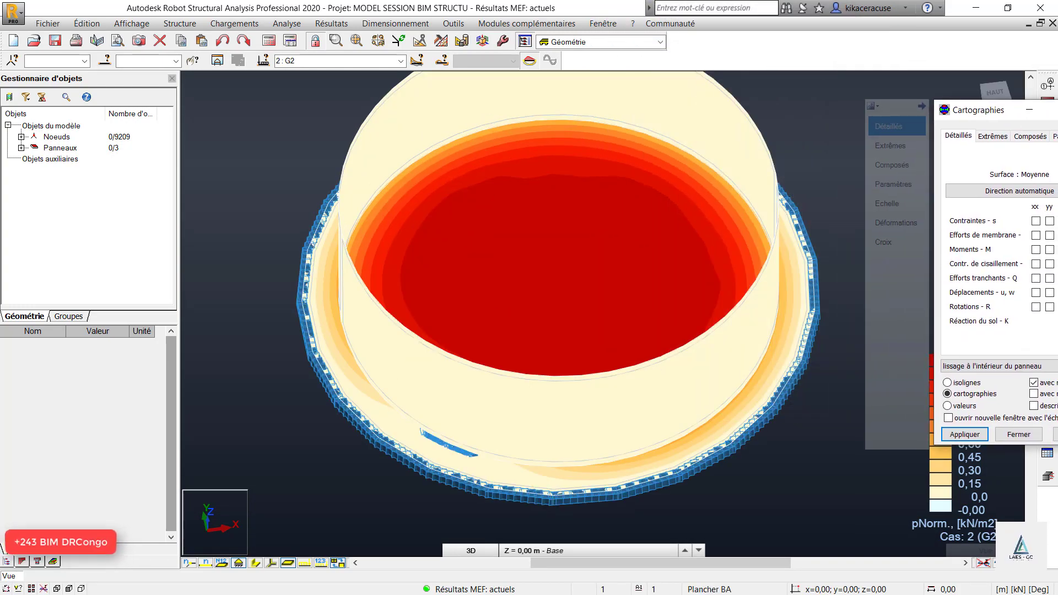
{"action": "scroll", "coordinate": [491, 235], "scroll_direction": "down", "scroll_amount": 1}
{"action": "mouse_move", "coordinate": [985, 551]}
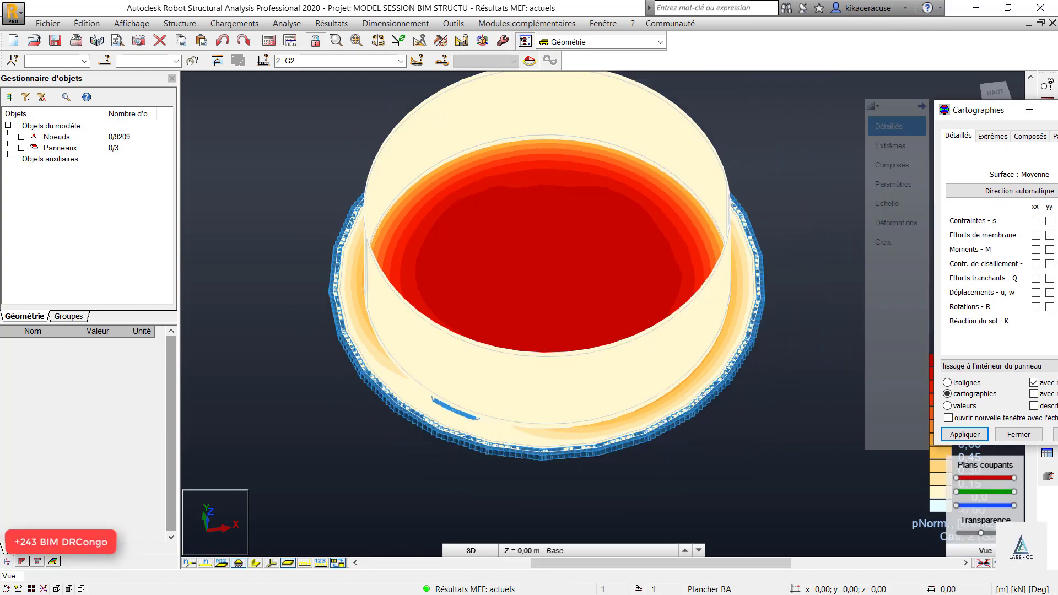
{"action": "right_click", "coordinate": [682, 165]}
{"action": "left_click", "coordinate": [716, 221]}
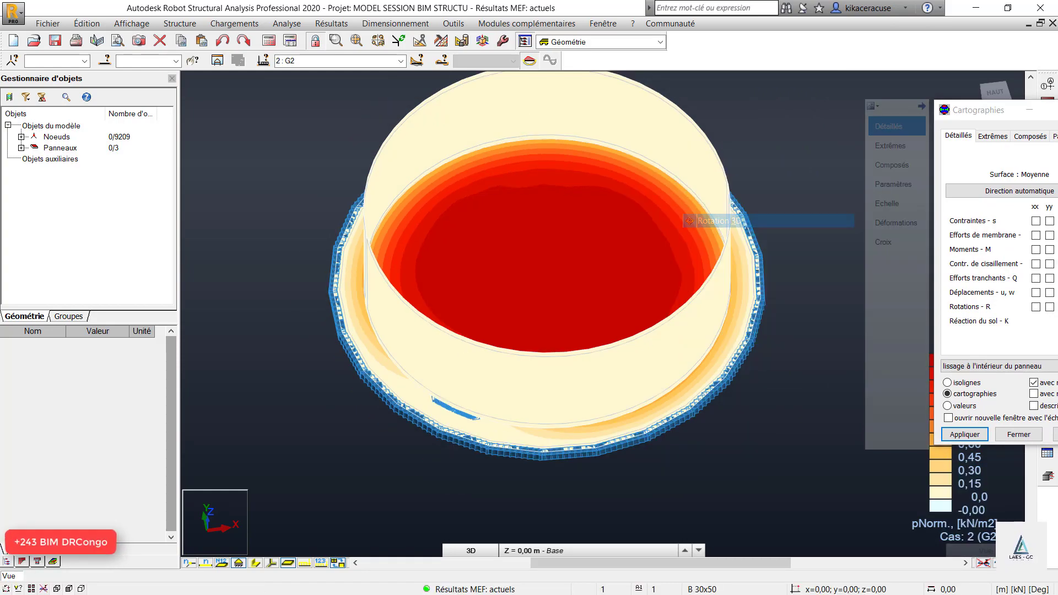
{"action": "left_click_drag", "start_coordinate": [661, 330], "coordinate": [650, 171]}
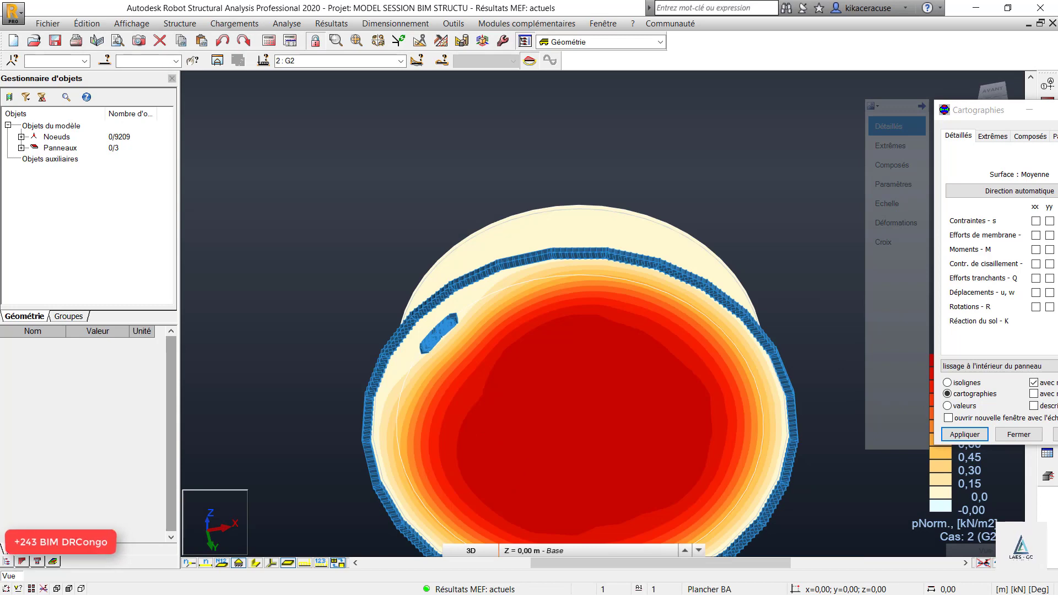
{"action": "scroll", "coordinate": [546, 236], "scroll_direction": "down", "scroll_amount": 3}
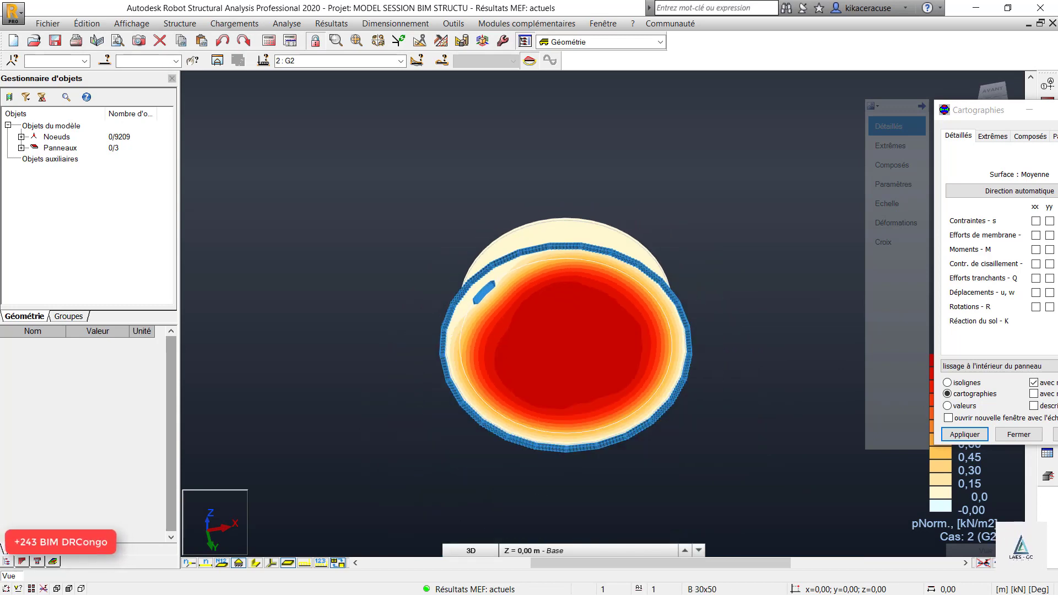
{"action": "left_click_drag", "start_coordinate": [612, 275], "coordinate": [595, 391]}
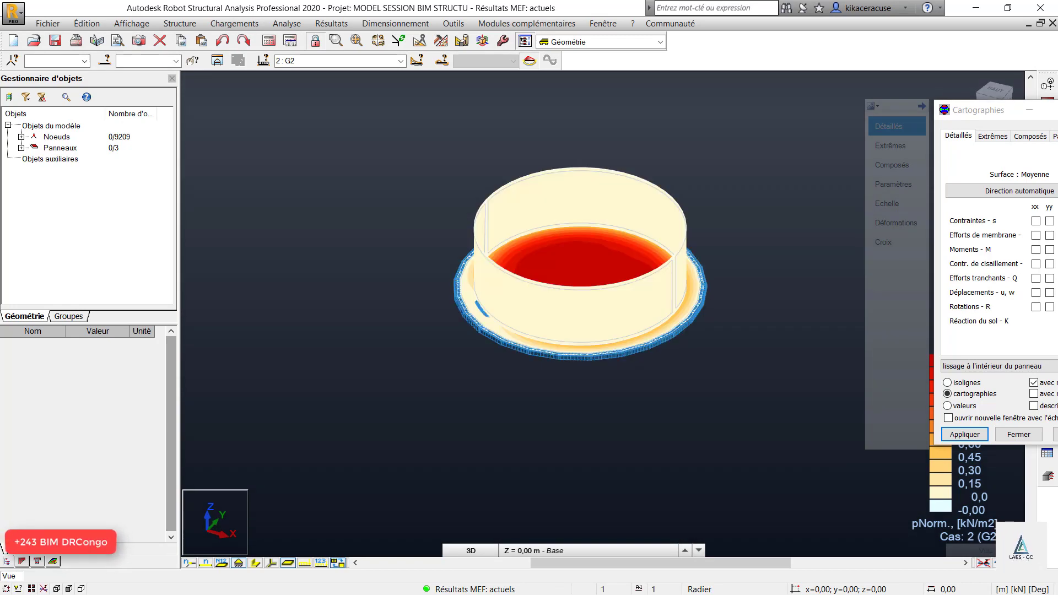
{"action": "scroll", "coordinate": [634, 185], "scroll_direction": "up", "scroll_amount": 4}
{"action": "scroll", "coordinate": [593, 184], "scroll_direction": "down", "scroll_amount": 2}
Step: Display the yy rotation map for case G2 and view the tank from another side
{"action": "left_click_drag", "start_coordinate": [1011, 110], "coordinate": [894, 106]}
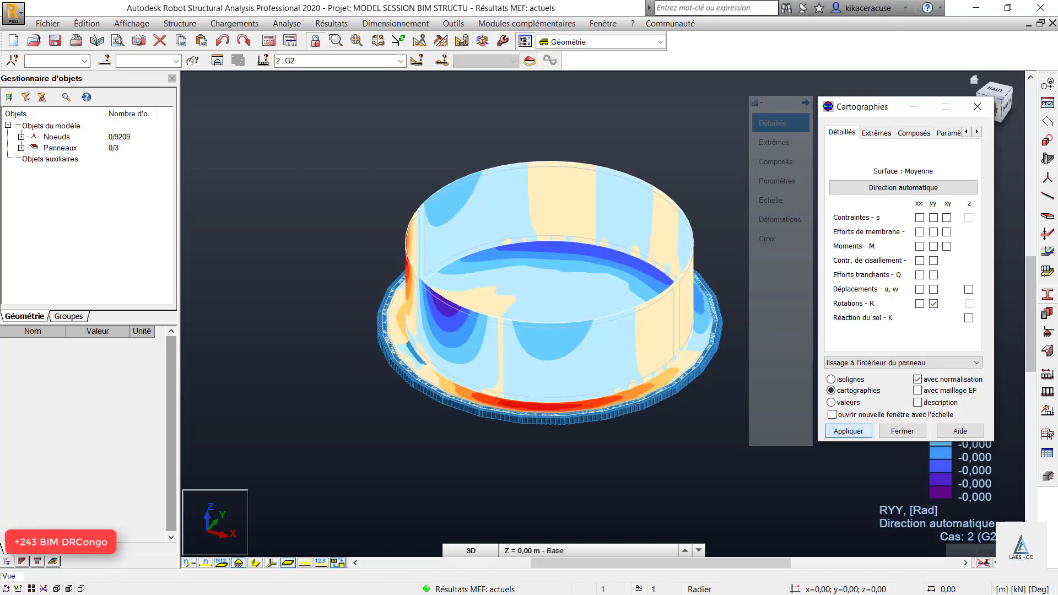
{"action": "right_click", "coordinate": [456, 120]}
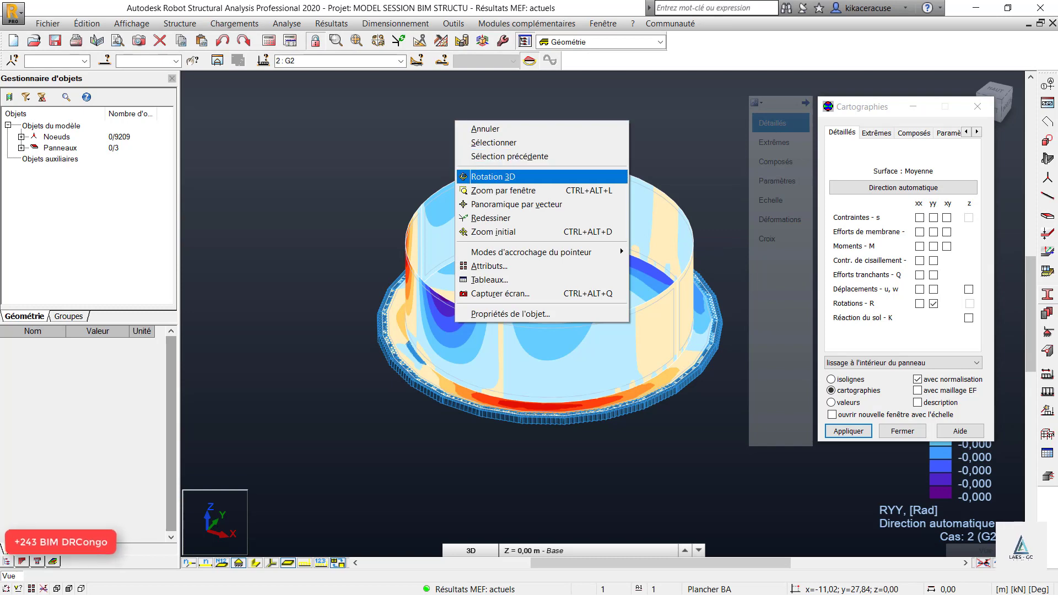
{"action": "left_click", "coordinate": [491, 177]}
{"action": "left_click_drag", "start_coordinate": [491, 182], "coordinate": [556, 185]}
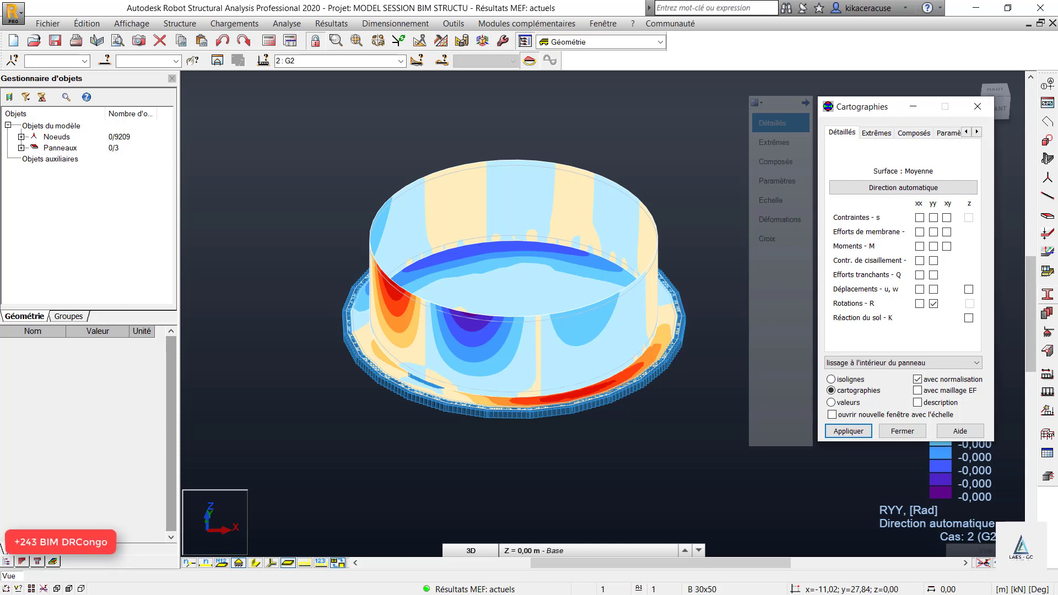
Step: Display the principal stress angle map for case G2 and examine it up close
{"action": "left_click", "coordinate": [914, 133]}
{"action": "left_click", "coordinate": [774, 142]}
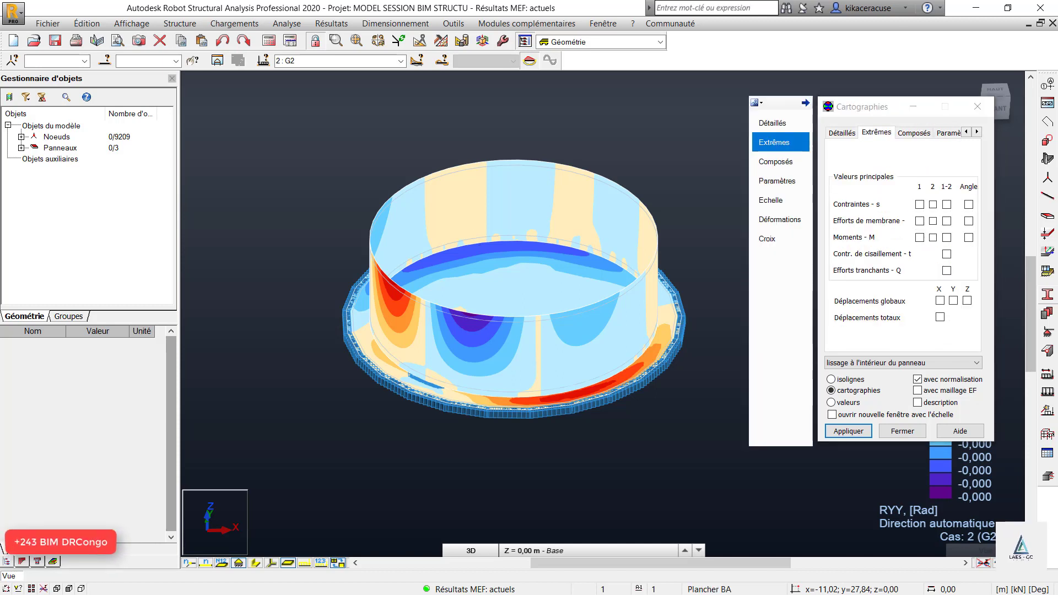
{"action": "left_click", "coordinate": [969, 204]}
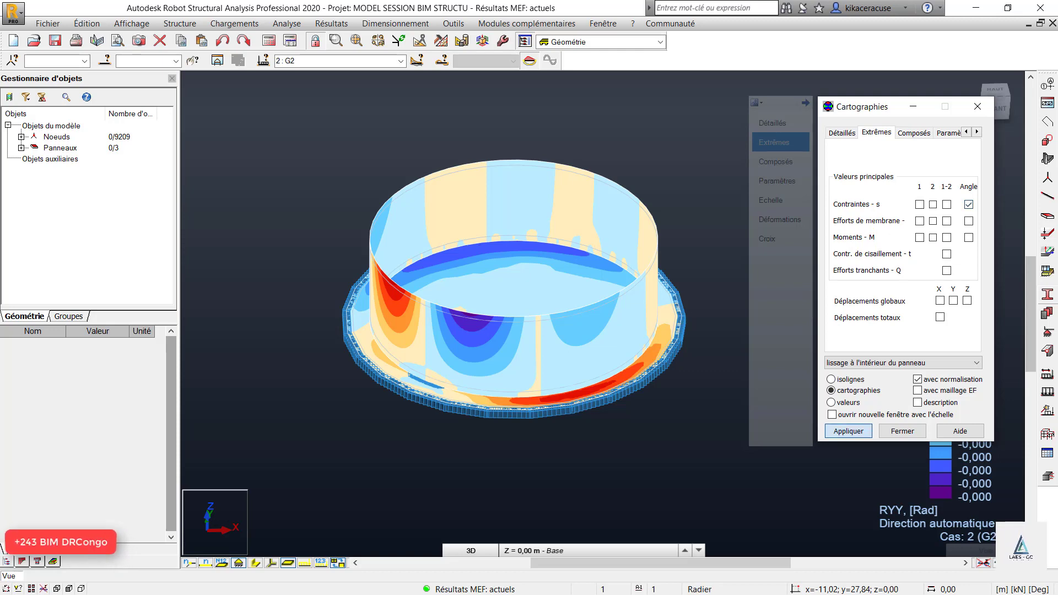
{"action": "left_click", "coordinate": [848, 431]}
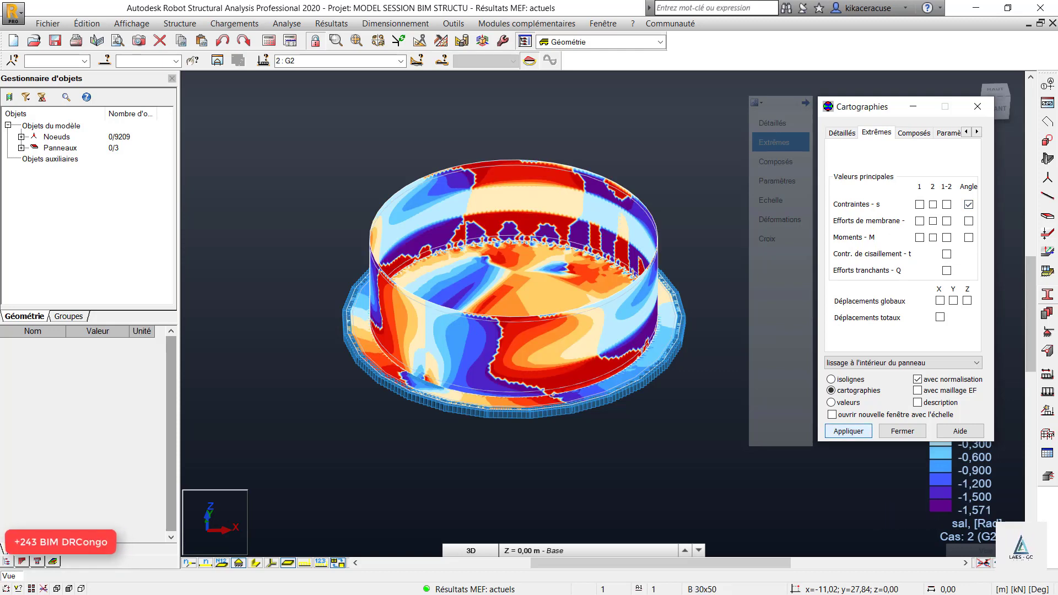
{"action": "scroll", "coordinate": [506, 220], "scroll_direction": "up", "scroll_amount": 3}
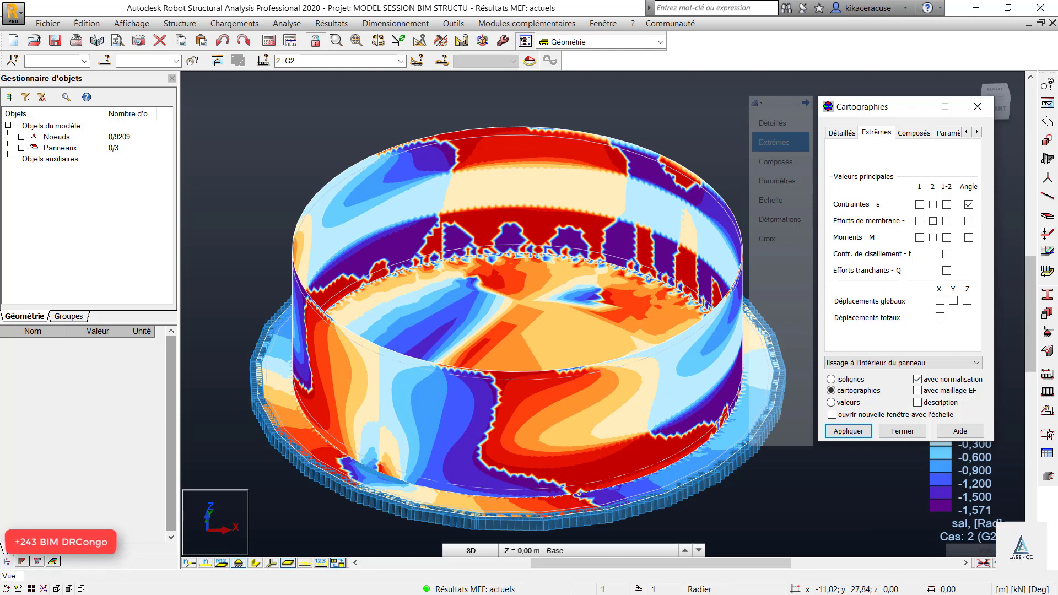
Step: Display the principal moment angle map for case G2, then close the map settings
{"action": "left_click", "coordinate": [968, 237]}
{"action": "left_click", "coordinate": [848, 431]}
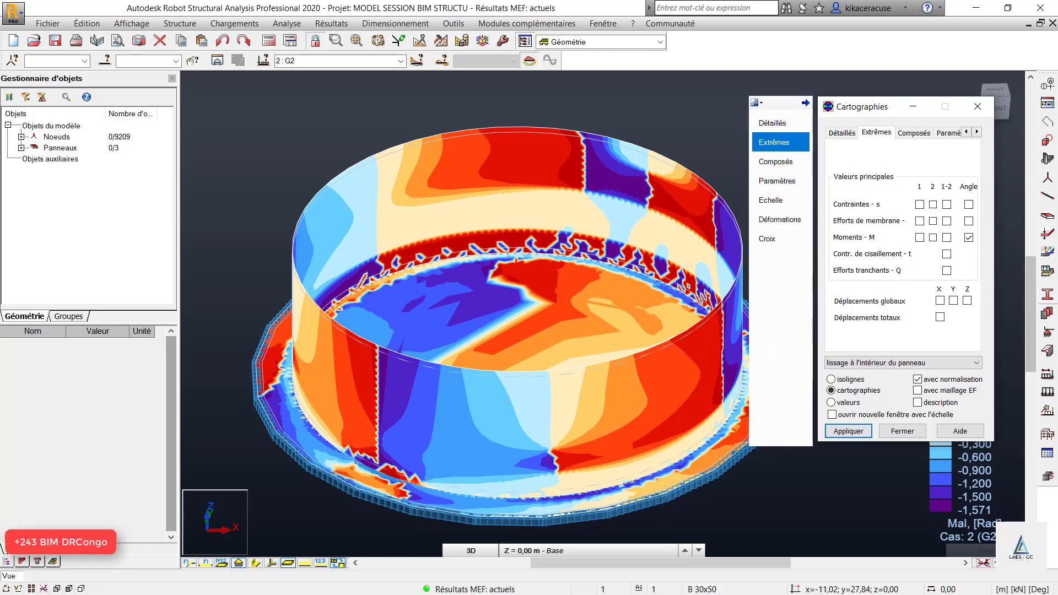
{"action": "scroll", "coordinate": [384, 210], "scroll_direction": "down", "scroll_amount": 1}
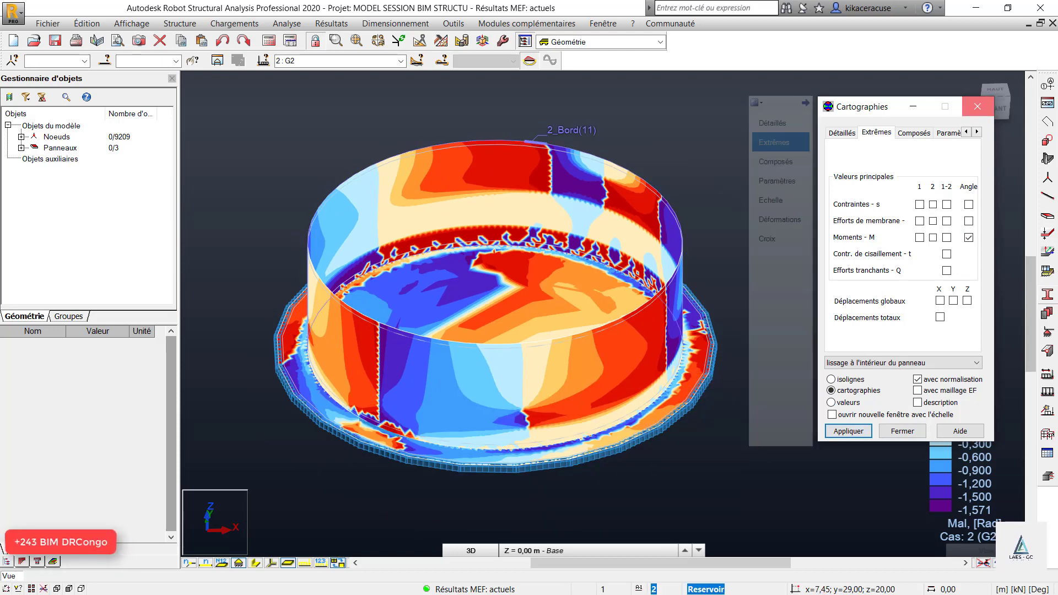
{"action": "left_click", "coordinate": [978, 106]}
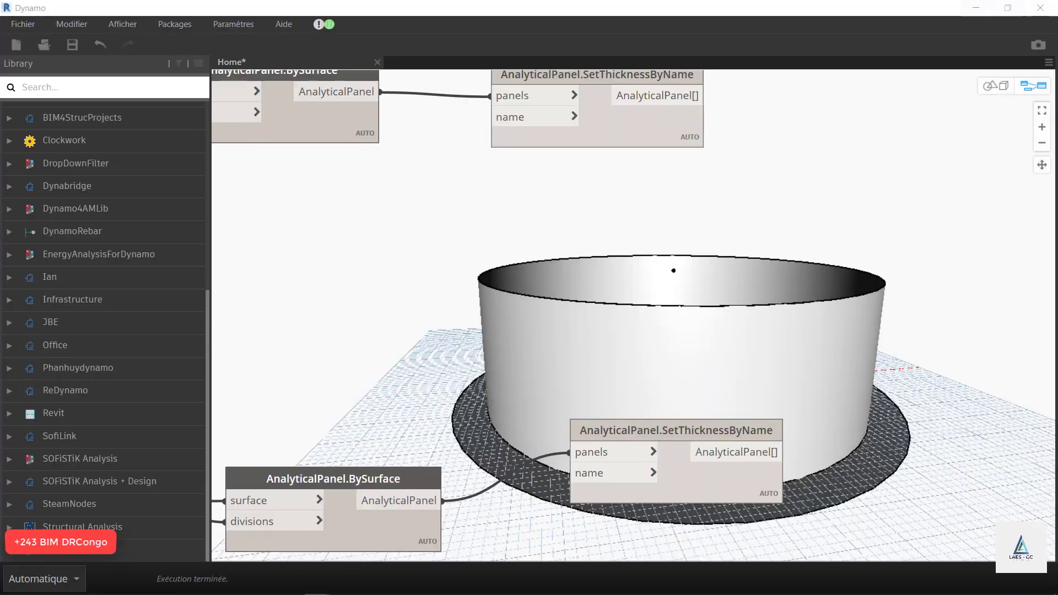
Step: Switch to Revit and show its analytical model view full screen instead of Dynamo
{"action": "scroll", "coordinate": [465, 353], "scroll_direction": "down", "scroll_amount": 6}
{"action": "left_click", "coordinate": [1008, 7]}
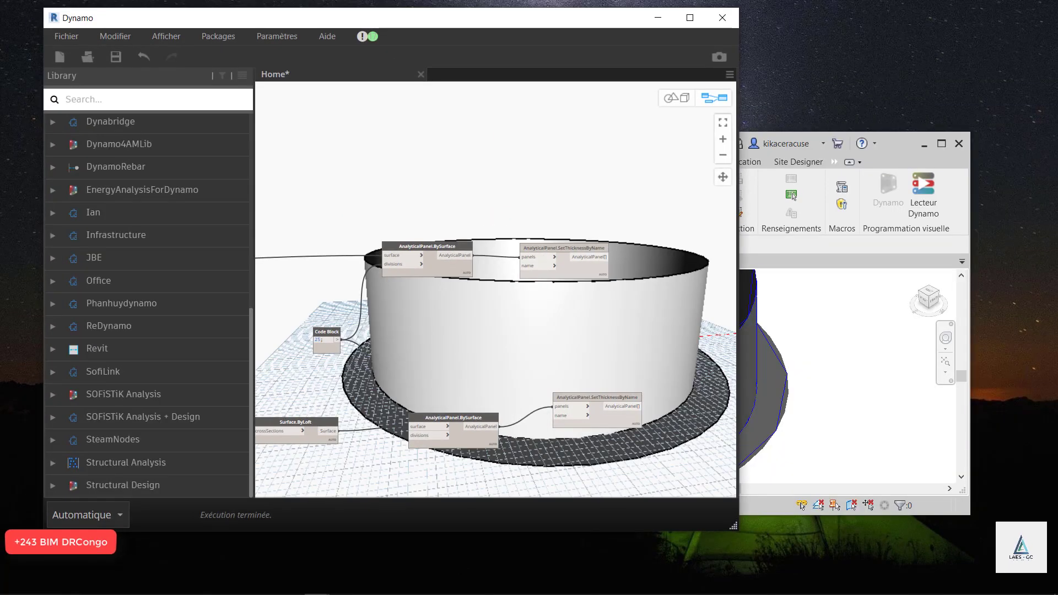
{"action": "left_click", "coordinate": [941, 143]}
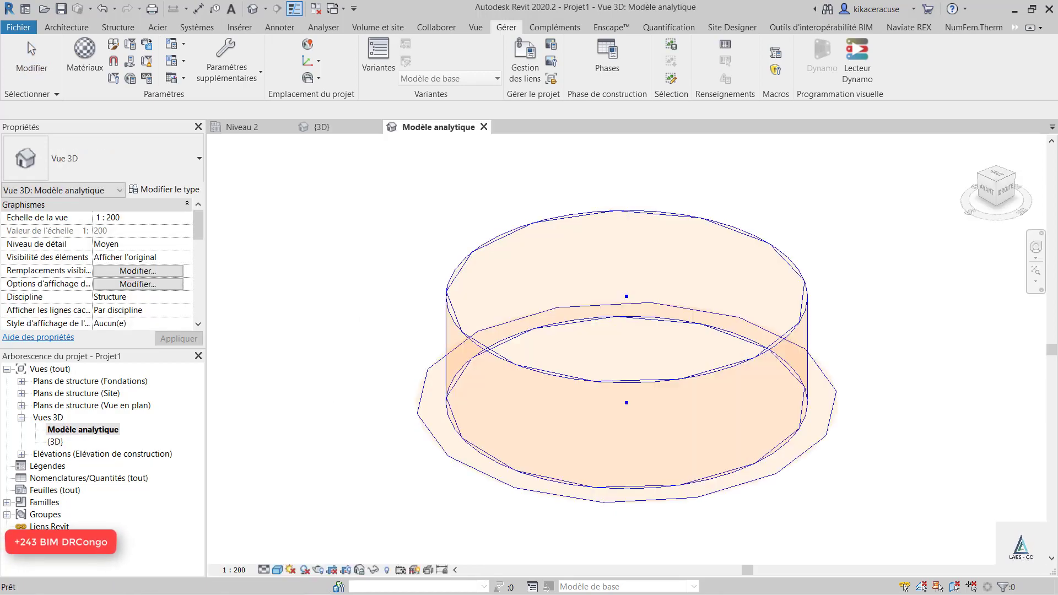
{"action": "right_click", "coordinate": [711, 139]}
{"action": "left_click", "coordinate": [814, 199]}
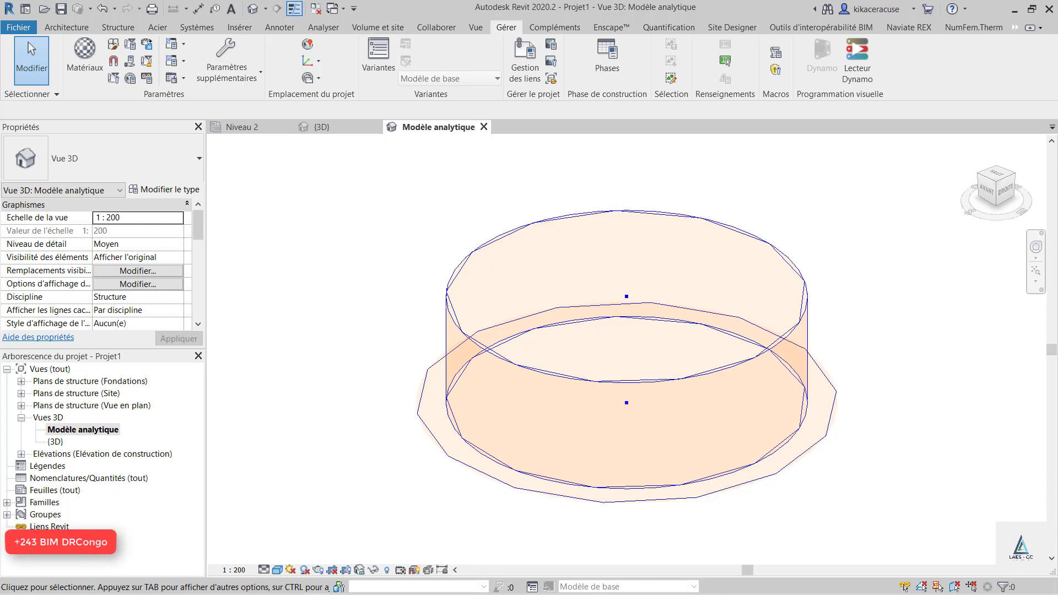
Step: Update the Revit model and results from Robot by direct integration, including the analysis and theoretical reinforcement result packages
{"action": "left_click", "coordinate": [323, 27]}
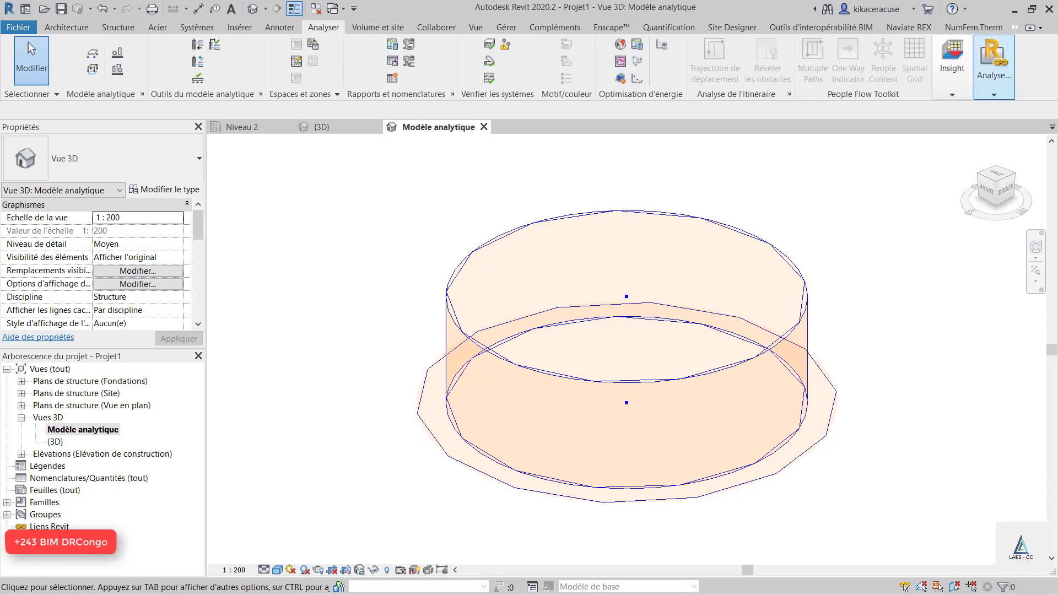
{"action": "left_click", "coordinate": [993, 82]}
{"action": "left_click", "coordinate": [914, 126]}
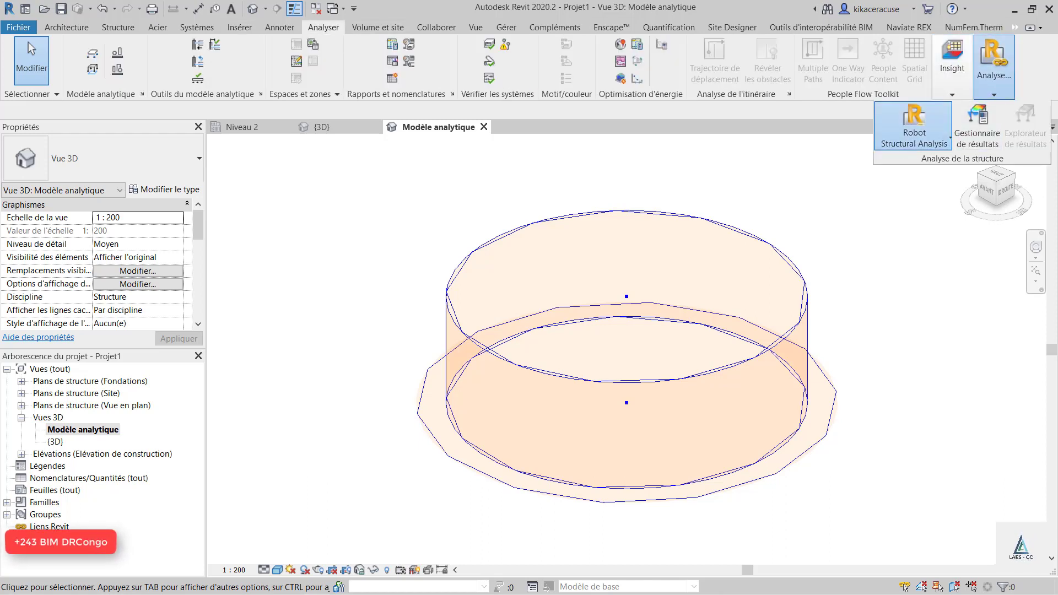
{"action": "left_click", "coordinate": [961, 203]}
{"action": "left_click", "coordinate": [403, 277]}
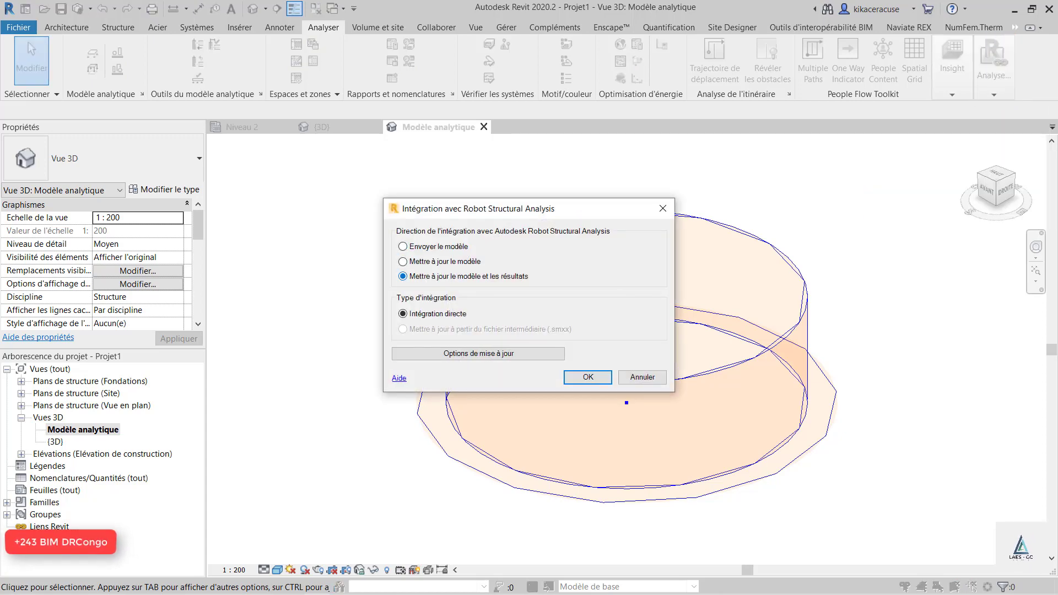
{"action": "left_click", "coordinate": [588, 377]}
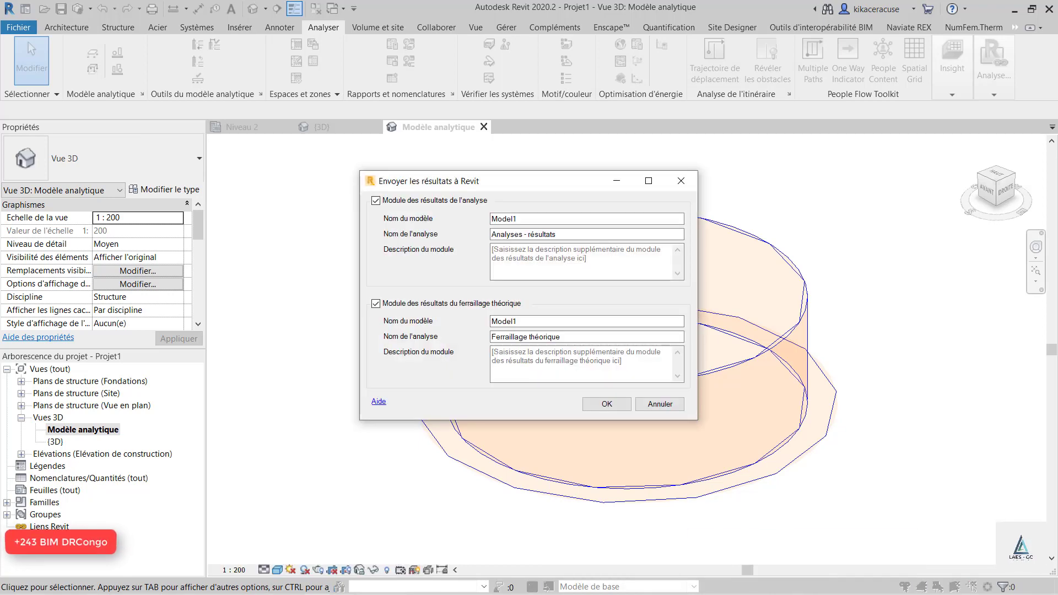
{"action": "key", "text": "Return"}
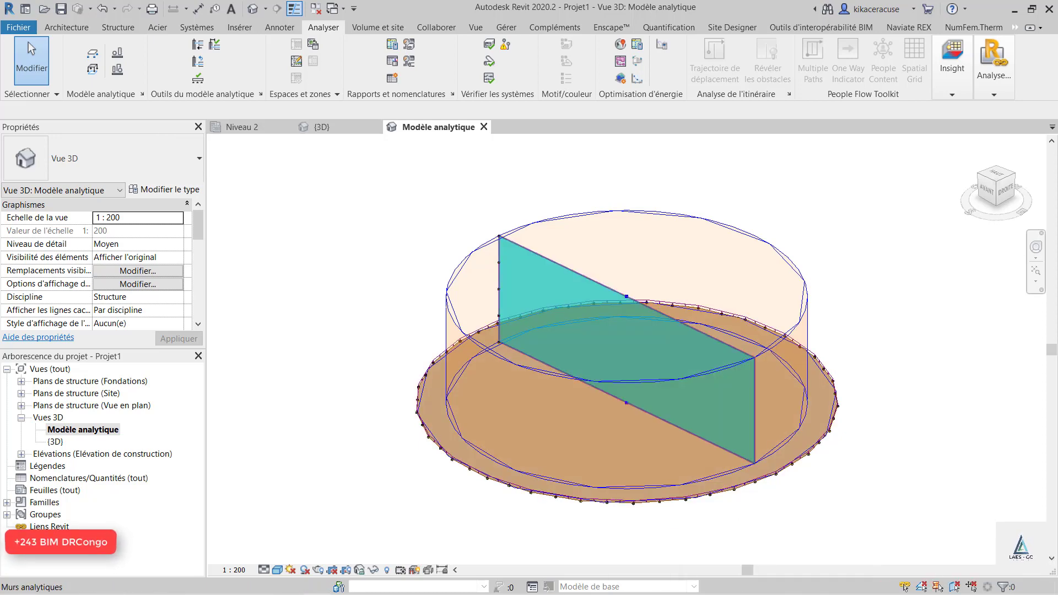
Step: Open the results explorer for Model1 with the Analyses - résultats package and select load case Q1
{"action": "left_click", "coordinate": [994, 68]}
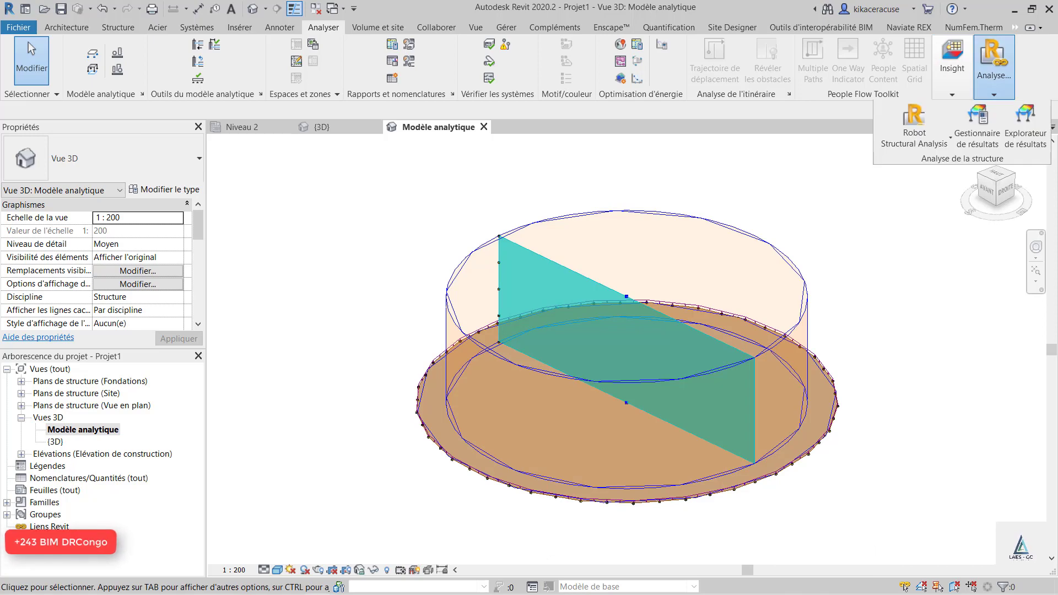
{"action": "left_click", "coordinate": [1025, 127]}
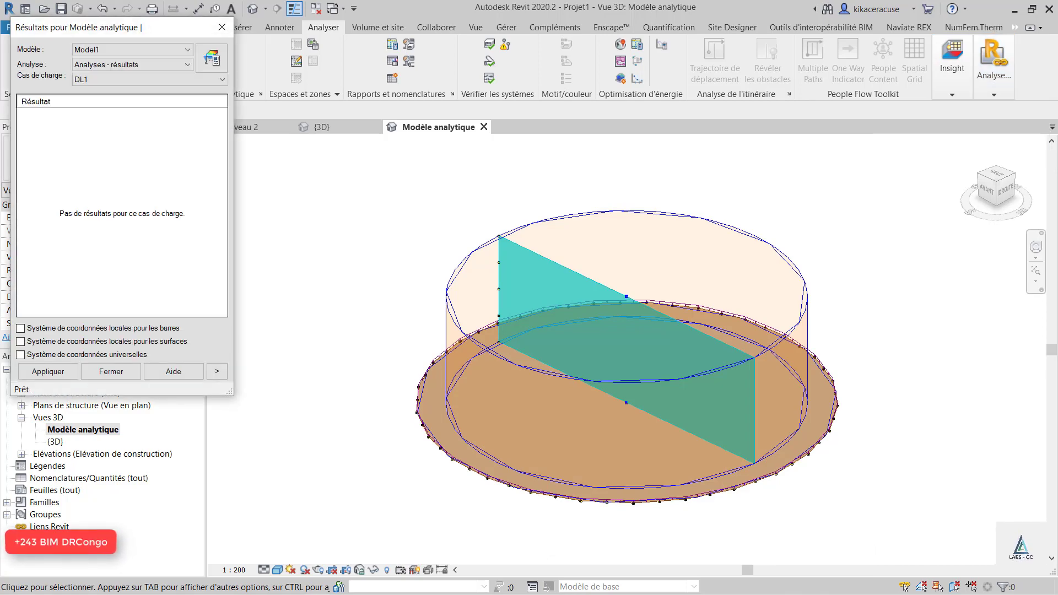
{"action": "left_click", "coordinate": [188, 64]}
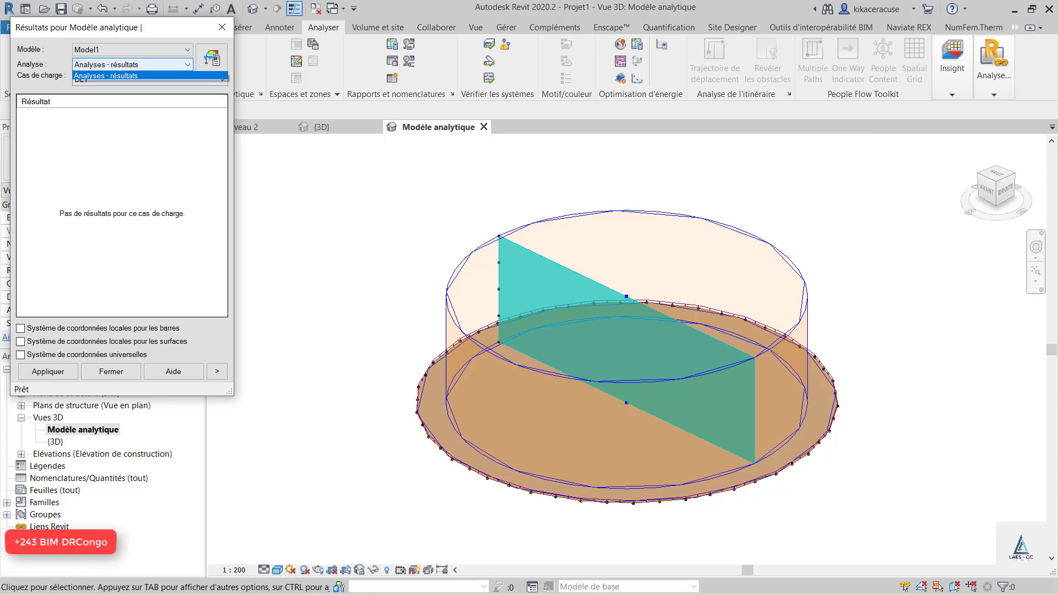
{"action": "left_click", "coordinate": [187, 65]}
{"action": "left_click", "coordinate": [188, 49]}
{"action": "left_click", "coordinate": [187, 50]}
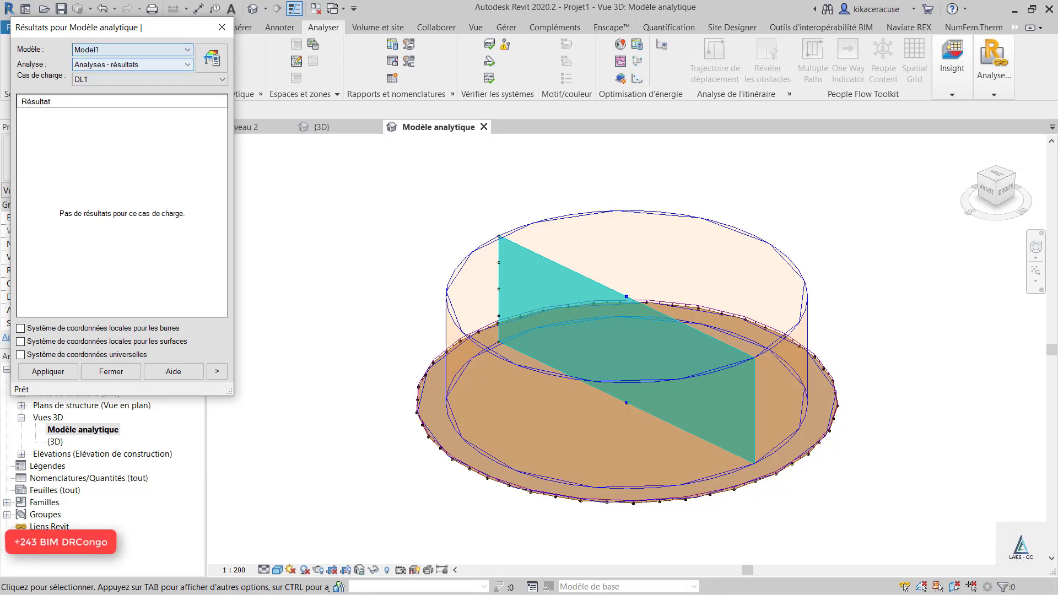
{"action": "left_click", "coordinate": [187, 79]}
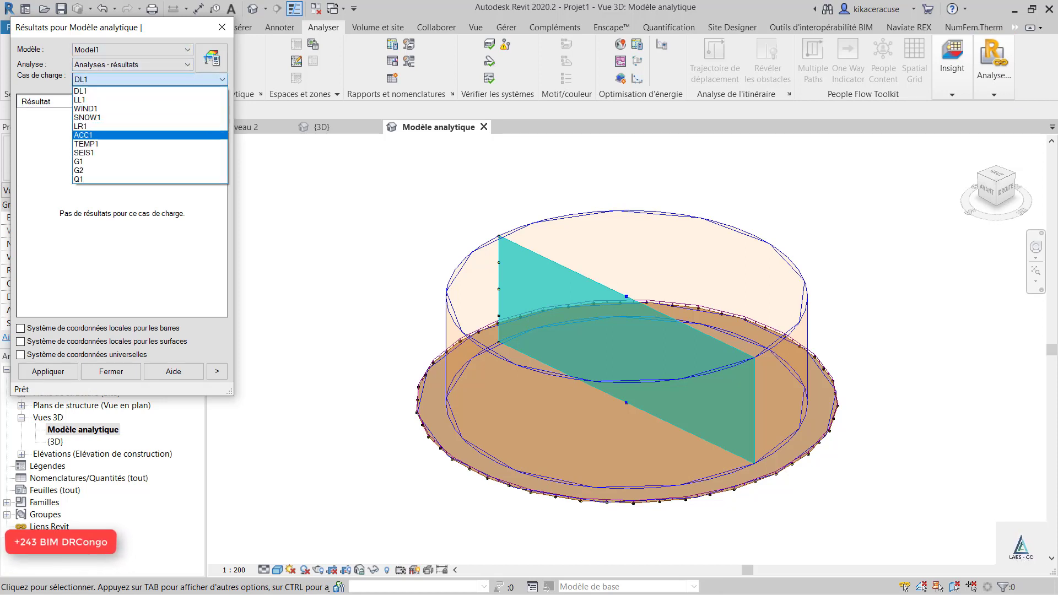
{"action": "left_click", "coordinate": [150, 179]}
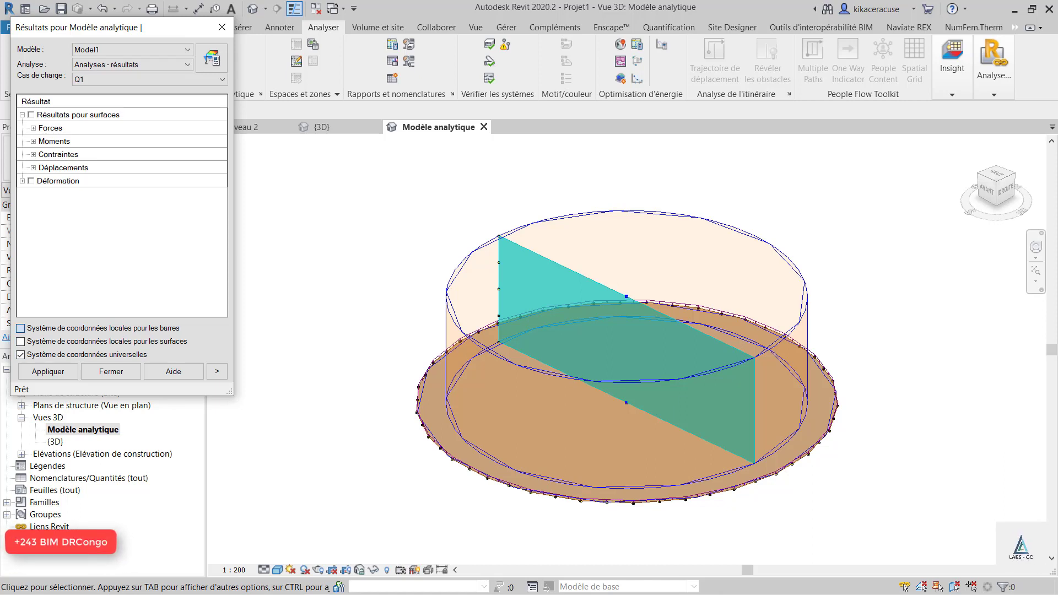
Step: Apply the surface results and deformation for case Q1, with the local coordinate systems for bars shown
{"action": "left_click", "coordinate": [20, 328]}
{"action": "left_click", "coordinate": [48, 372]}
{"action": "left_click", "coordinate": [31, 115]}
{"action": "left_click", "coordinate": [48, 371]}
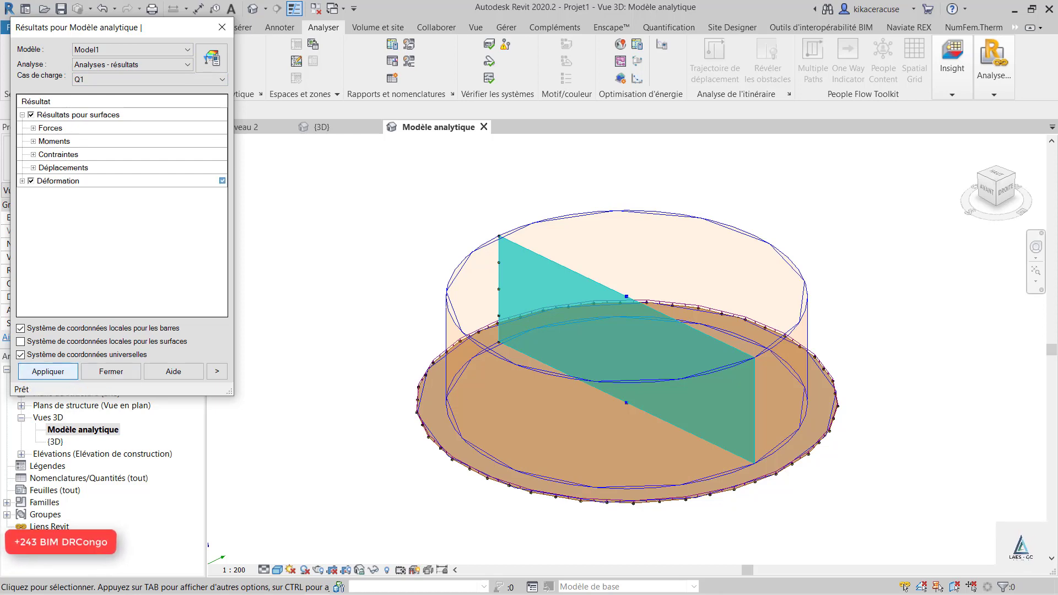
Step: Show the local coordinate systems for surfaces, hide those for bars, and apply the display settings to the analytical model
{"action": "scroll", "coordinate": [675, 313], "scroll_direction": "up", "scroll_amount": 2}
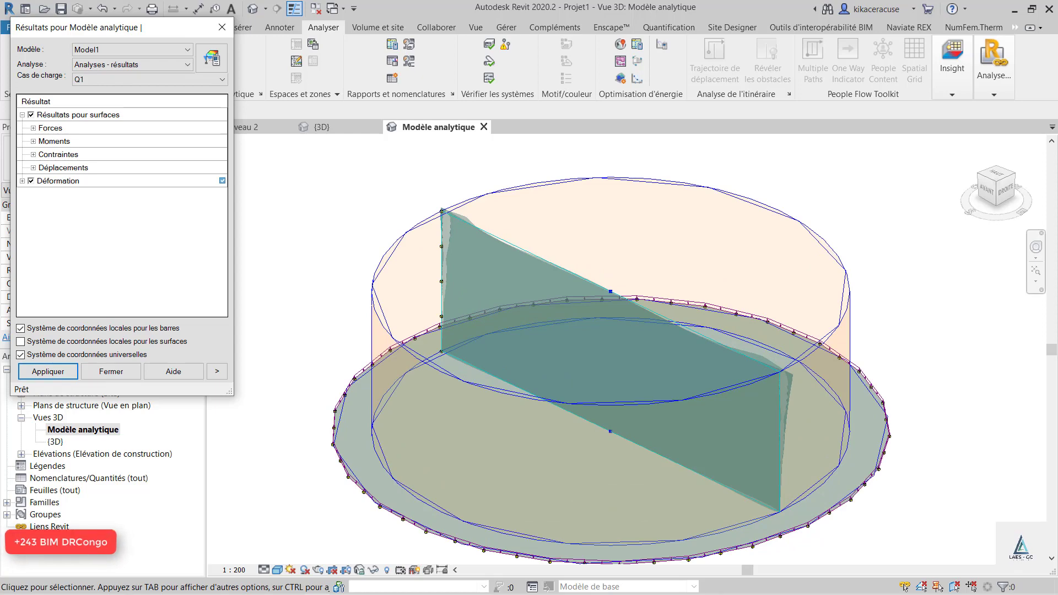
{"action": "scroll", "coordinate": [736, 215], "scroll_direction": "down", "scroll_amount": 8}
{"action": "scroll", "coordinate": [523, 347], "scroll_direction": "up", "scroll_amount": 3}
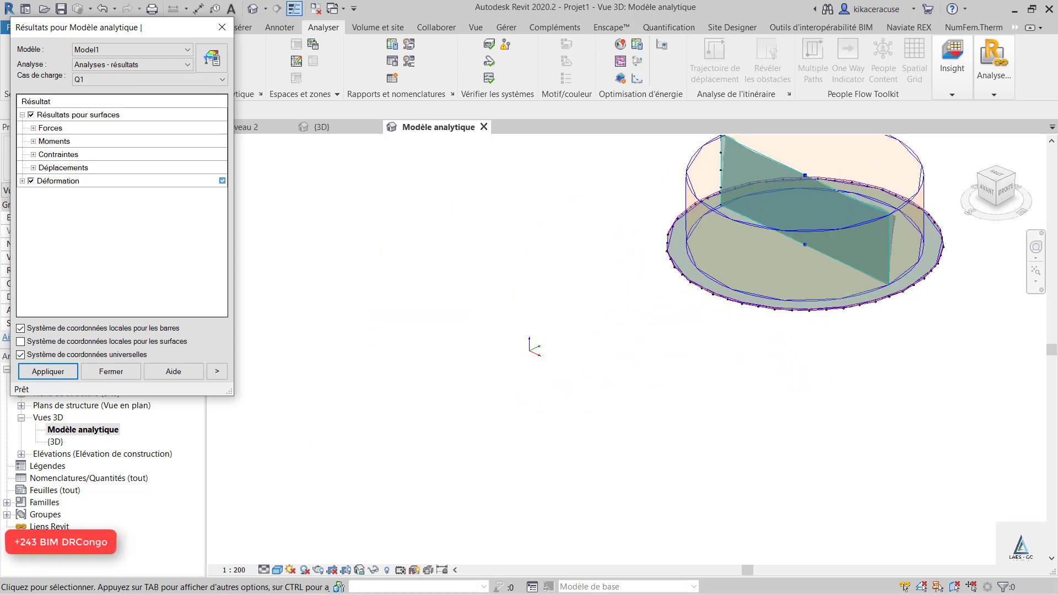
{"action": "scroll", "coordinate": [496, 358], "scroll_direction": "down", "scroll_amount": 2}
{"action": "scroll", "coordinate": [496, 358], "scroll_direction": "up", "scroll_amount": 2}
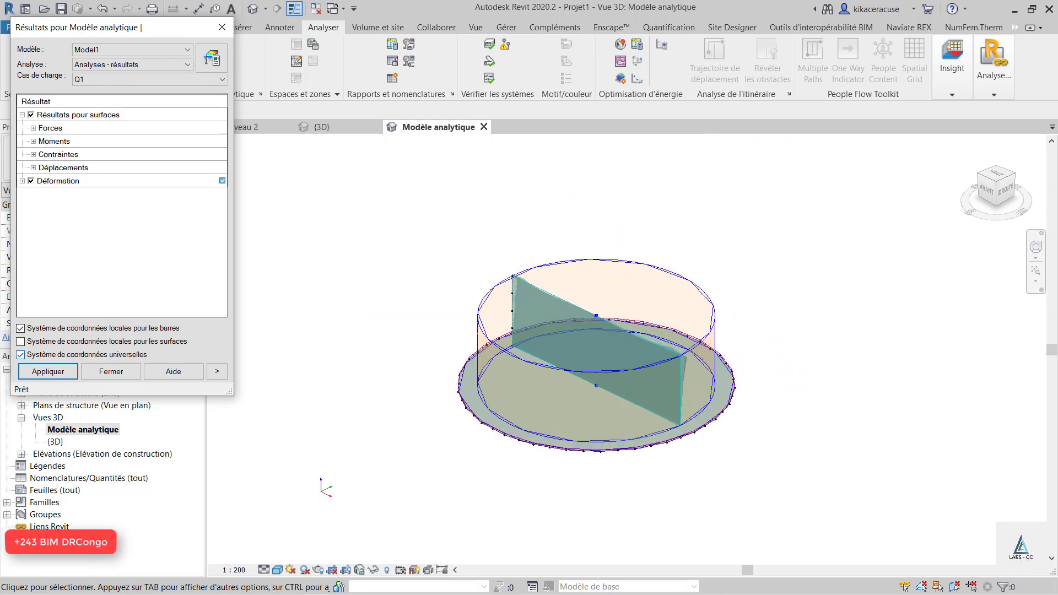
{"action": "left_click", "coordinate": [21, 341]}
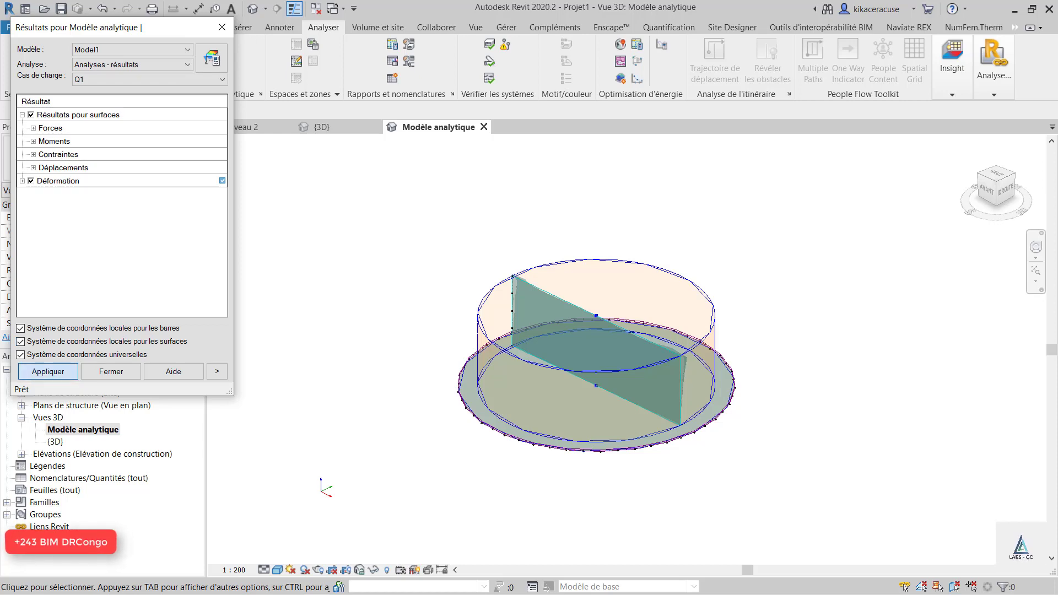
{"action": "left_click", "coordinate": [48, 371]}
{"action": "left_click", "coordinate": [21, 328]}
{"action": "left_click", "coordinate": [48, 371]}
{"action": "scroll", "coordinate": [519, 313], "scroll_direction": "up", "scroll_amount": 3}
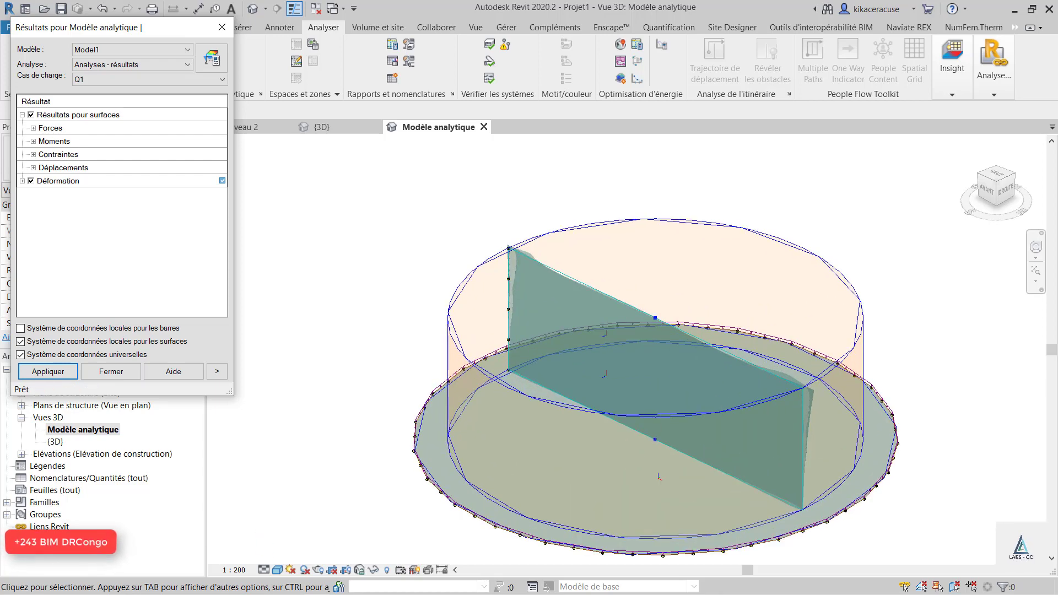
Step: Apply the Moments Myy surface map for case Q1 and move its legend onto the tank's upper rear wall area
{"action": "left_click", "coordinate": [33, 141]}
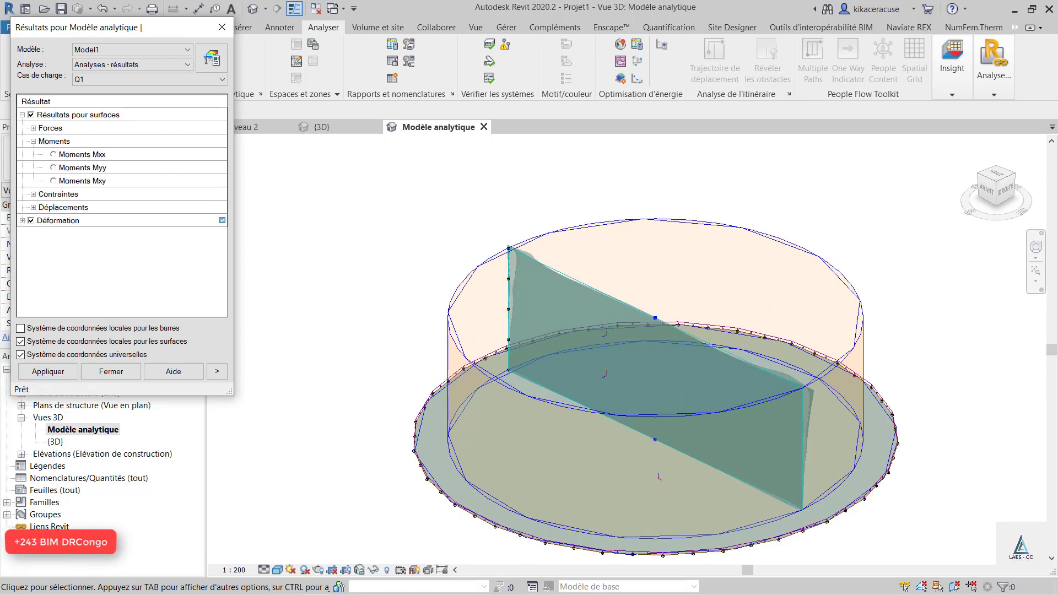
{"action": "left_click", "coordinate": [48, 372]}
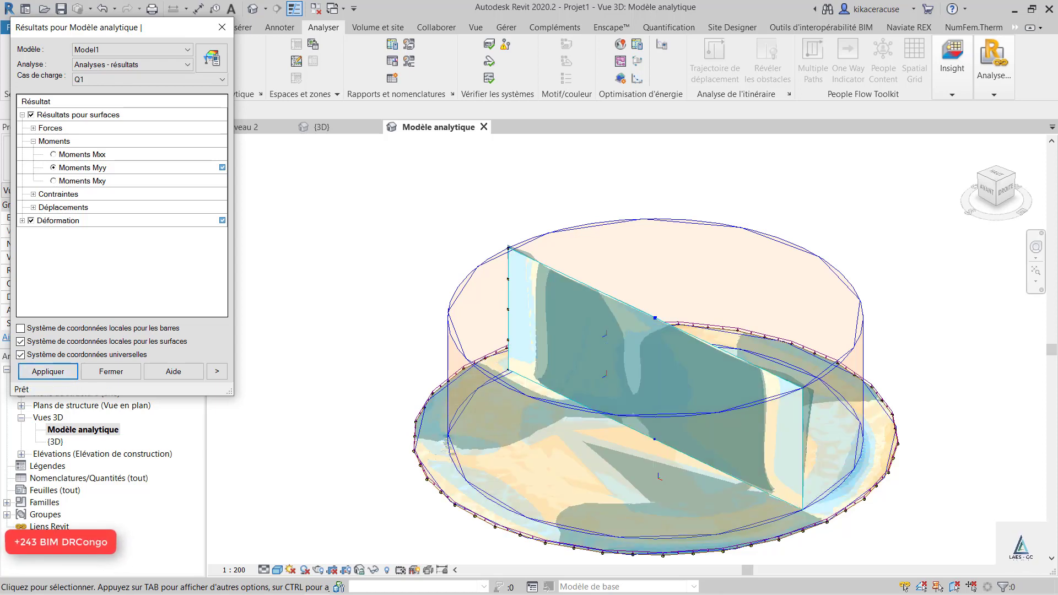
{"action": "scroll", "coordinate": [589, 258], "scroll_direction": "down", "scroll_amount": 2}
{"action": "left_click_drag", "start_coordinate": [322, 487], "coordinate": [533, 338]}
{"action": "left_click", "coordinate": [317, 495]}
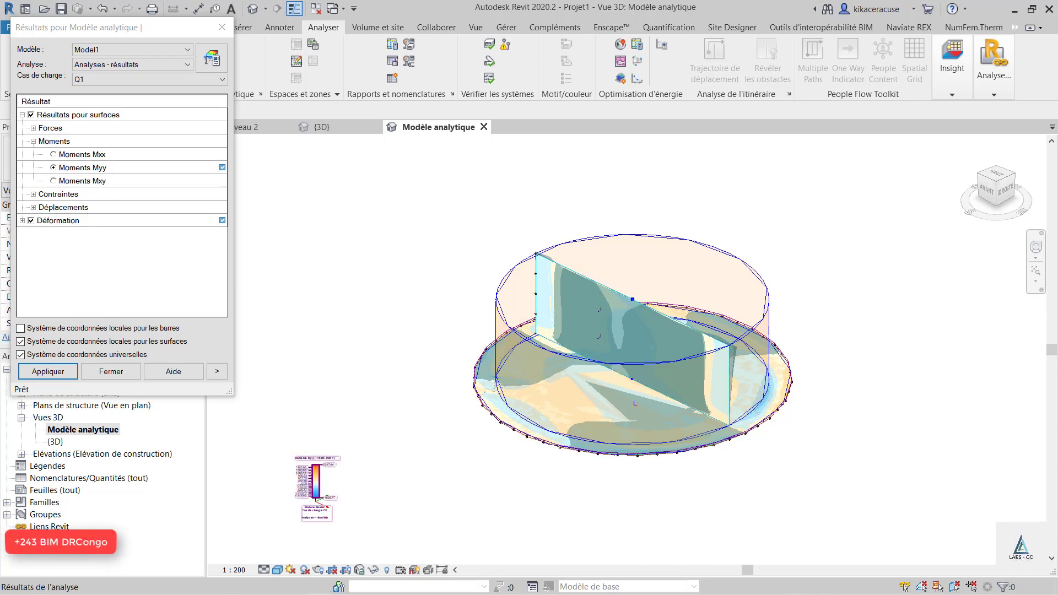
{"action": "left_click_drag", "start_coordinate": [318, 481], "coordinate": [660, 283]}
Step: Examine the Moments Myy legend and the colour map on the tank's partition wall and base slab
{"action": "scroll", "coordinate": [660, 283], "scroll_direction": "up", "scroll_amount": 6}
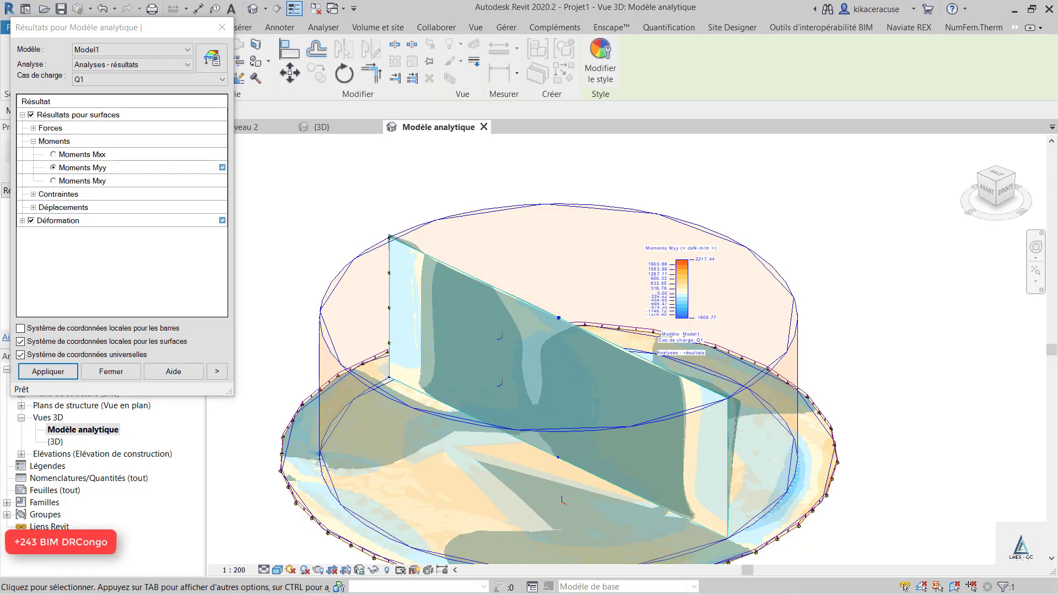
{"action": "scroll", "coordinate": [659, 285], "scroll_direction": "up", "scroll_amount": 2}
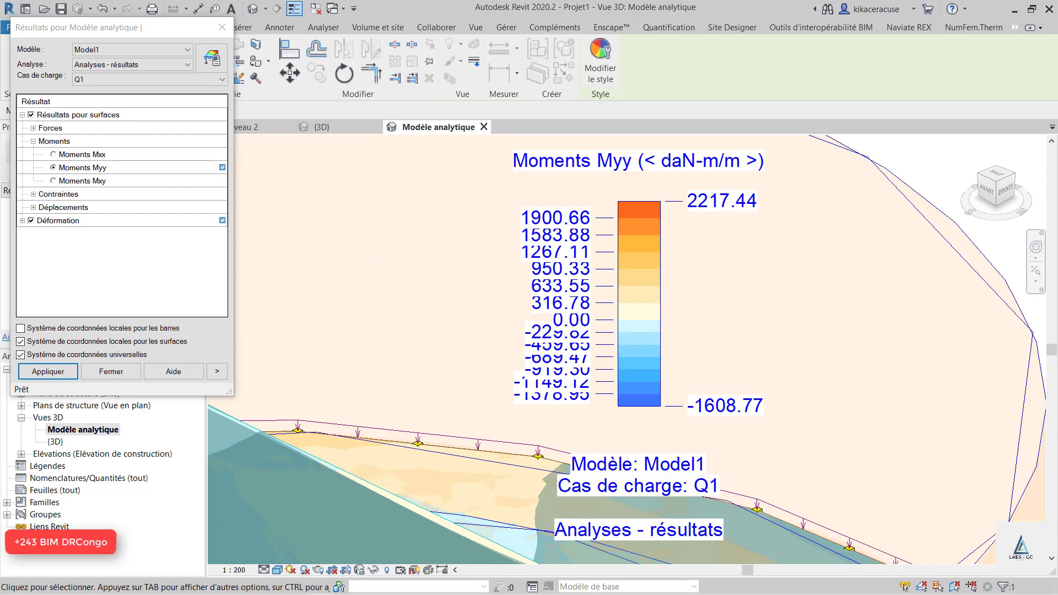
{"action": "scroll", "coordinate": [654, 170], "scroll_direction": "down", "scroll_amount": 3}
{"action": "scroll", "coordinate": [608, 384], "scroll_direction": "down", "scroll_amount": 5}
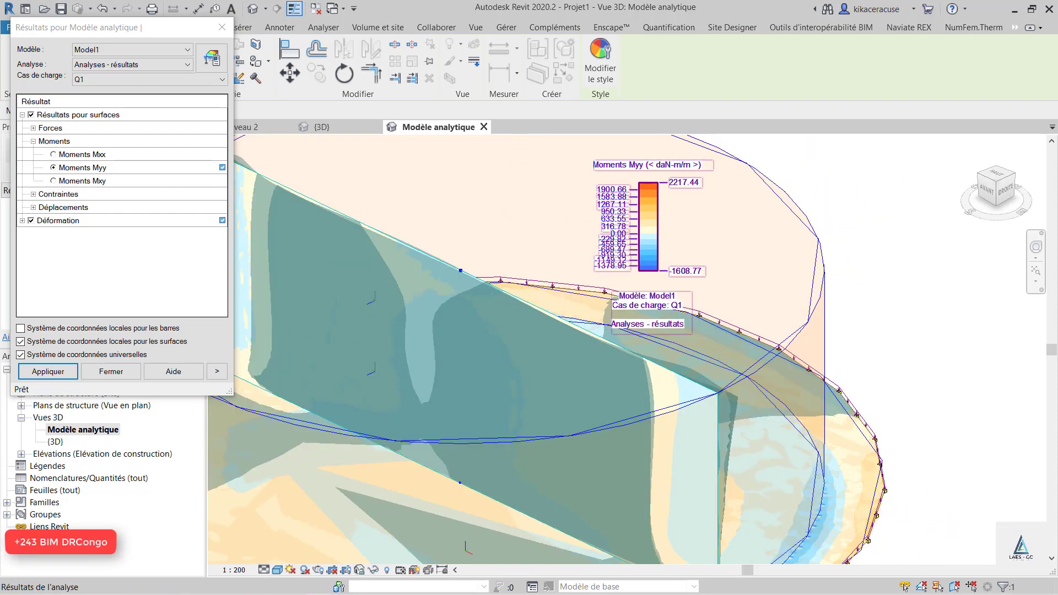
{"action": "scroll", "coordinate": [609, 384], "scroll_direction": "up", "scroll_amount": 4}
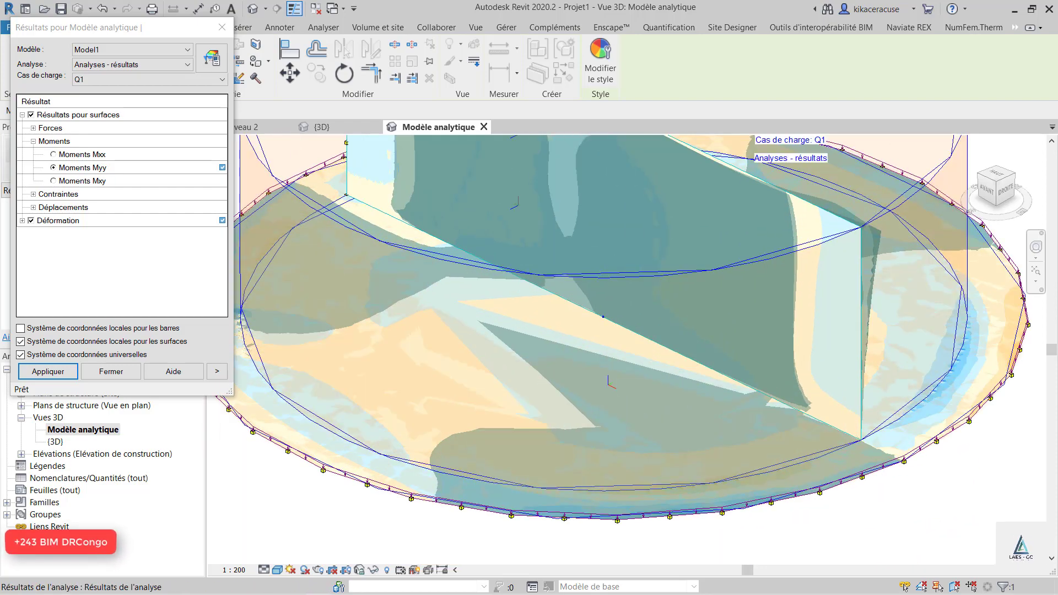
{"action": "scroll", "coordinate": [609, 384], "scroll_direction": "down", "scroll_amount": 4}
{"action": "scroll", "coordinate": [395, 234], "scroll_direction": "up", "scroll_amount": 4}
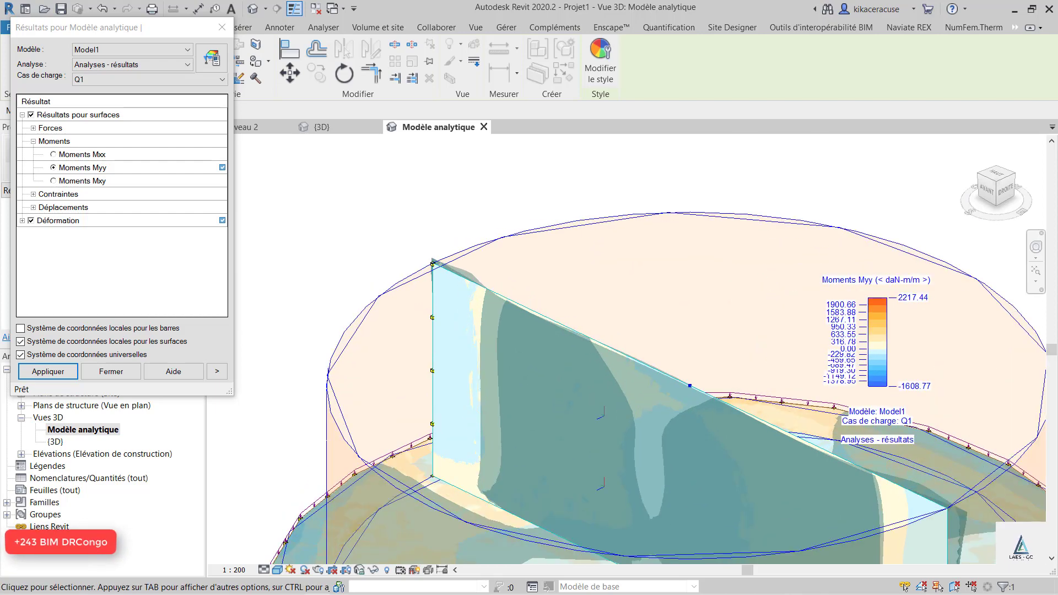
{"action": "scroll", "coordinate": [449, 190], "scroll_direction": "down", "scroll_amount": 2}
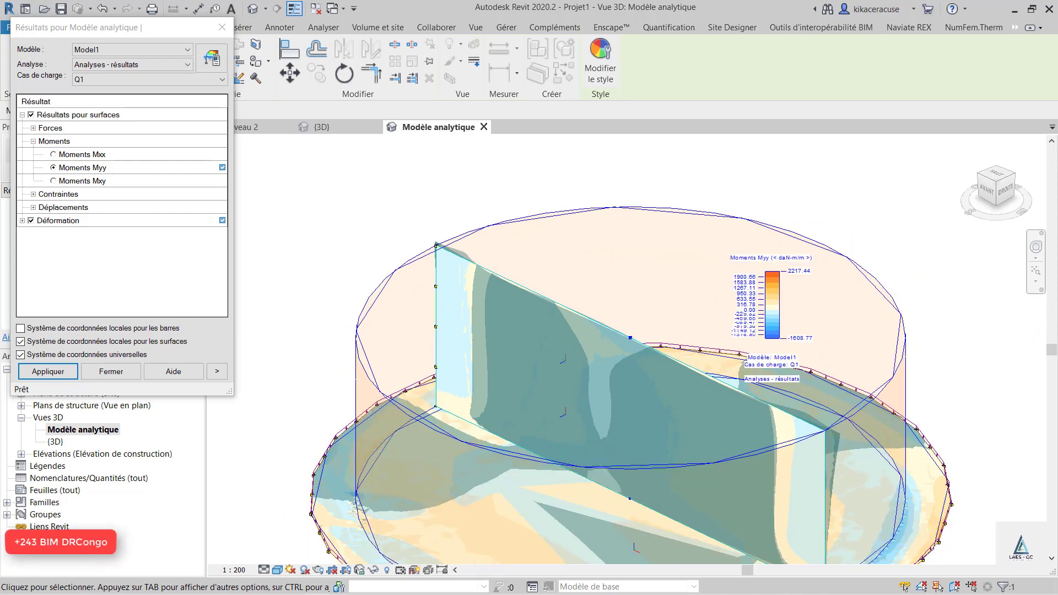
Step: Apply the Moments Mxy surface map for case Q1 and close the results explorer
{"action": "left_click", "coordinate": [54, 181]}
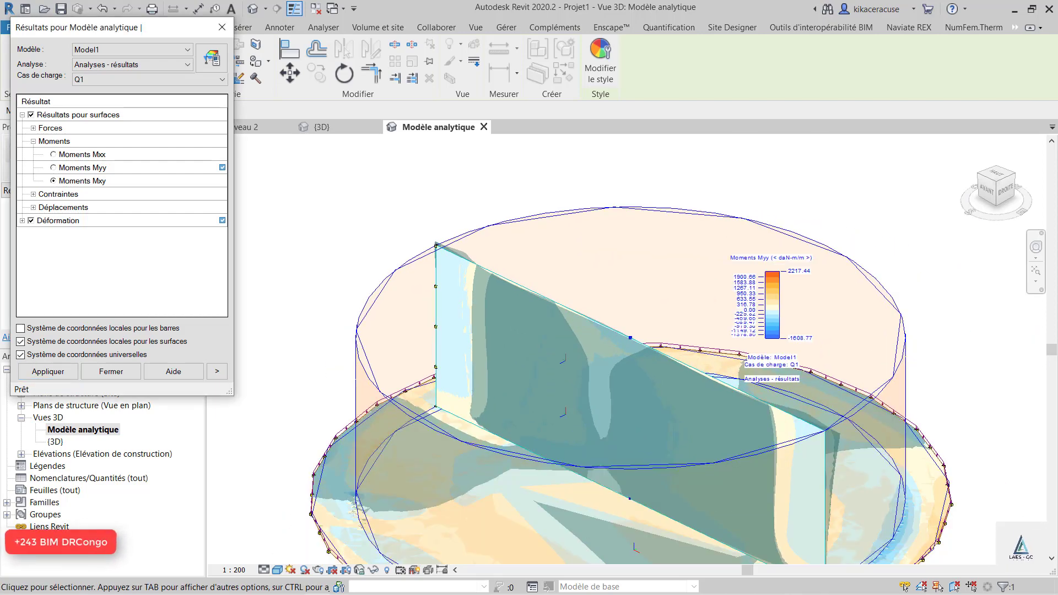
{"action": "left_click", "coordinate": [48, 371]}
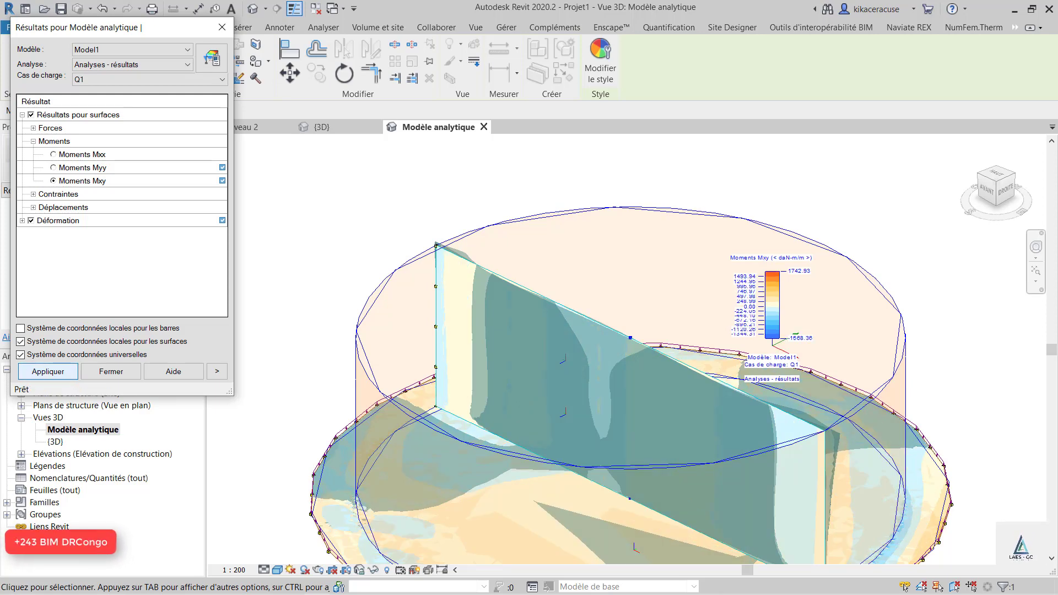
{"action": "scroll", "coordinate": [254, 212], "scroll_direction": "down", "scroll_amount": 1}
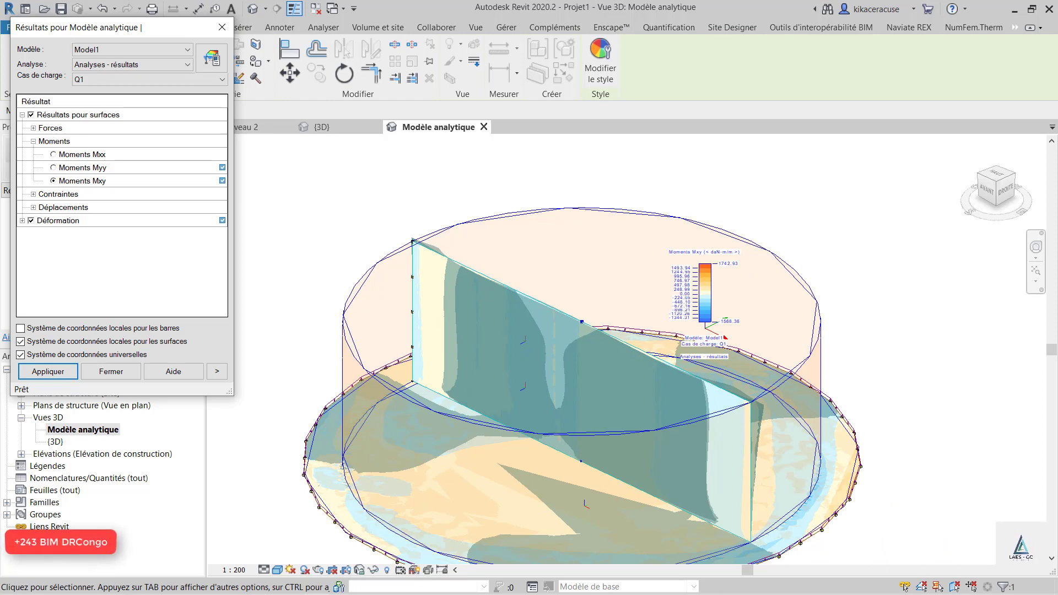
{"action": "left_click", "coordinate": [221, 27]}
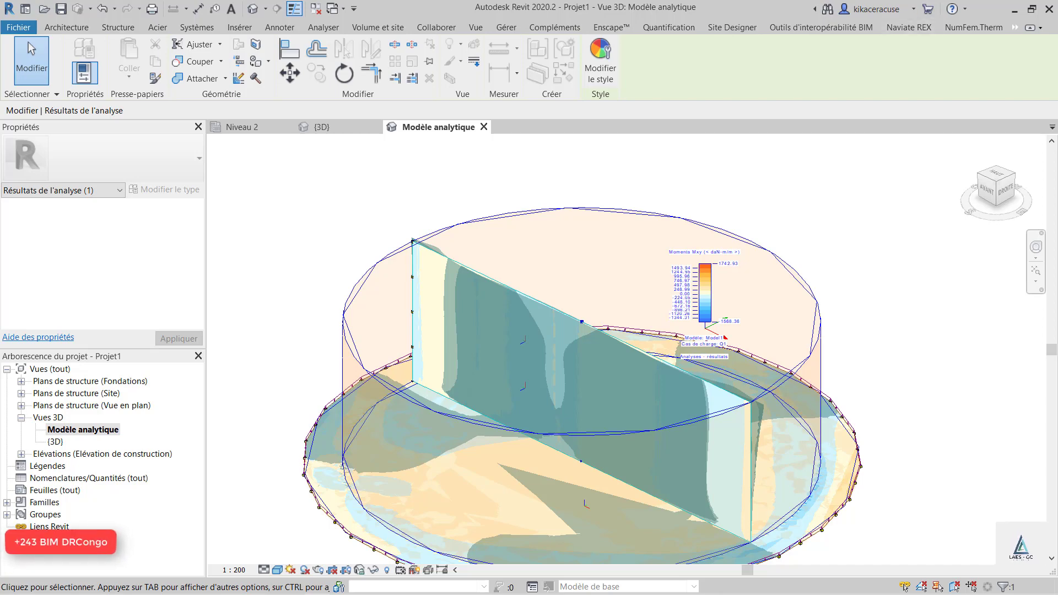
Step: Switch to the Dynamo graph of the tank and maximise its window
{"action": "key", "text": "alt+Tab"}
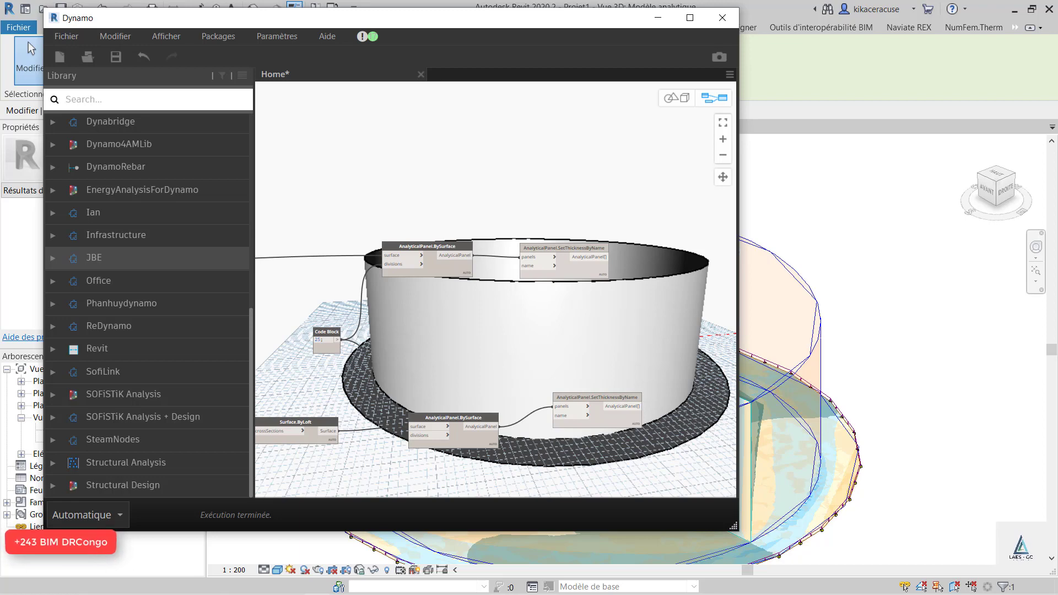
{"action": "scroll", "coordinate": [606, 297], "scroll_direction": "down", "scroll_amount": 6}
{"action": "scroll", "coordinate": [276, 303], "scroll_direction": "up", "scroll_amount": 1}
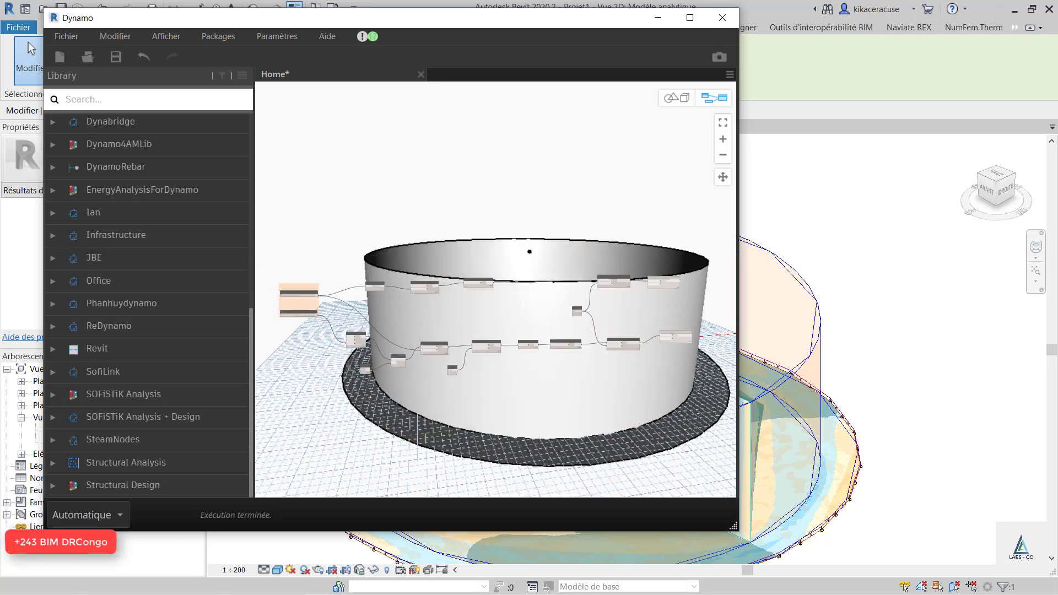
{"action": "scroll", "coordinate": [298, 265], "scroll_direction": "up", "scroll_amount": 4}
{"action": "left_click", "coordinate": [689, 17]}
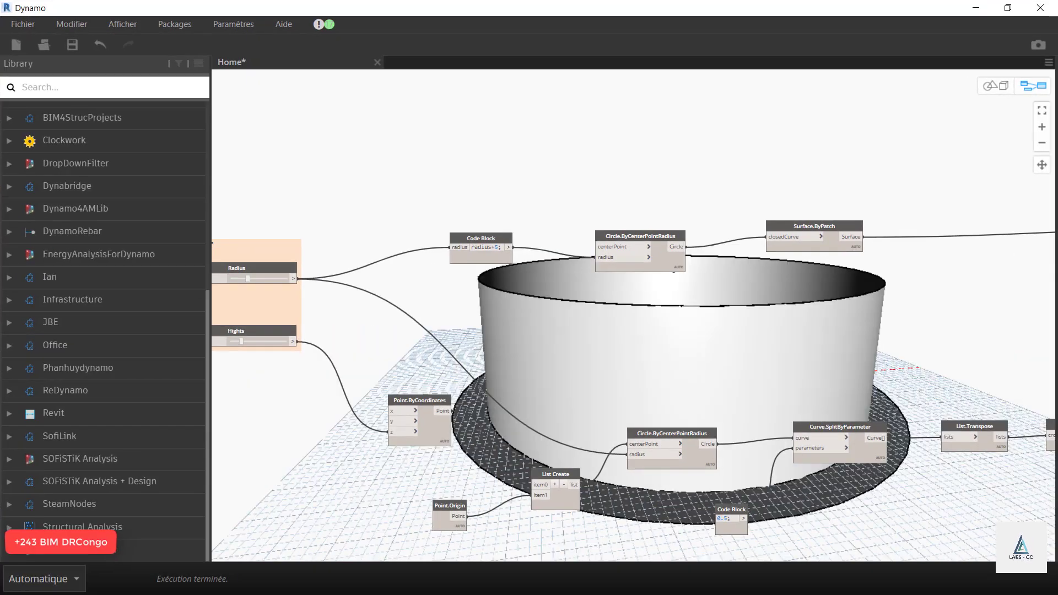
Step: Review the whole Dynamo node graph, from the radius and height inputs to the analytical panel and thickness nodes
{"action": "scroll", "coordinate": [579, 287], "scroll_direction": "down", "scroll_amount": 5}
{"action": "scroll", "coordinate": [1002, 348], "scroll_direction": "up", "scroll_amount": 5}
{"action": "scroll", "coordinate": [836, 239], "scroll_direction": "down", "scroll_amount": 7}
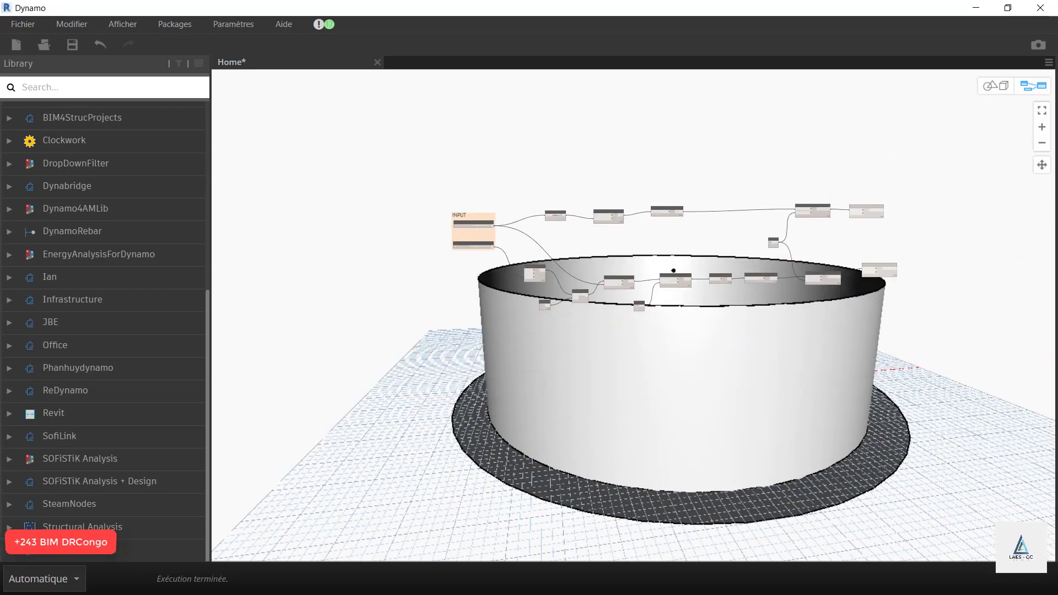
{"action": "scroll", "coordinate": [980, 291], "scroll_direction": "up", "scroll_amount": 3}
{"action": "scroll", "coordinate": [476, 286], "scroll_direction": "down", "scroll_amount": 3}
{"action": "scroll", "coordinate": [477, 286], "scroll_direction": "up", "scroll_amount": 3}
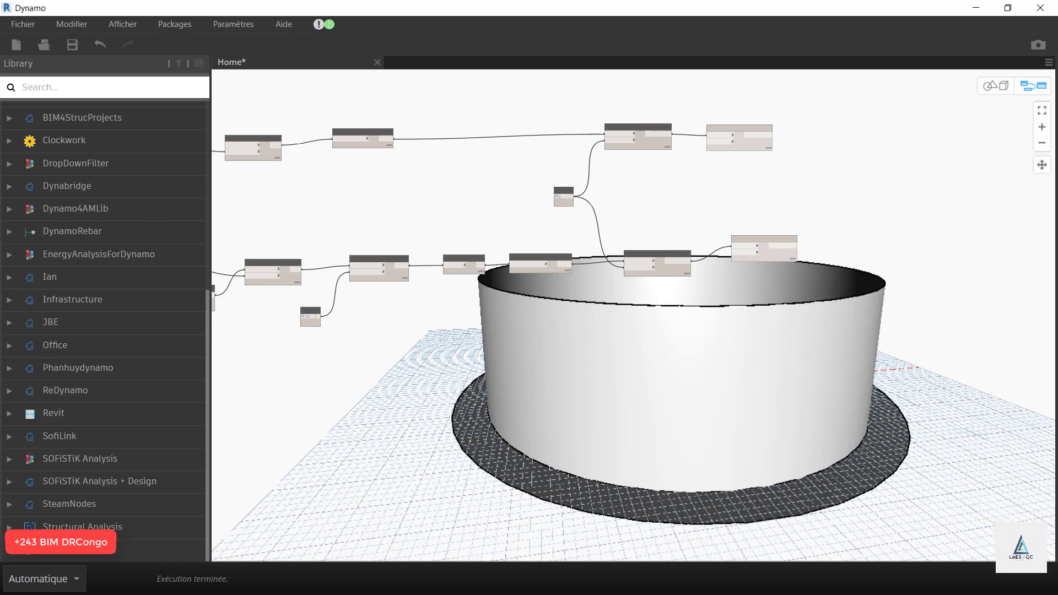
{"action": "scroll", "coordinate": [809, 274], "scroll_direction": "down", "scroll_amount": 8}
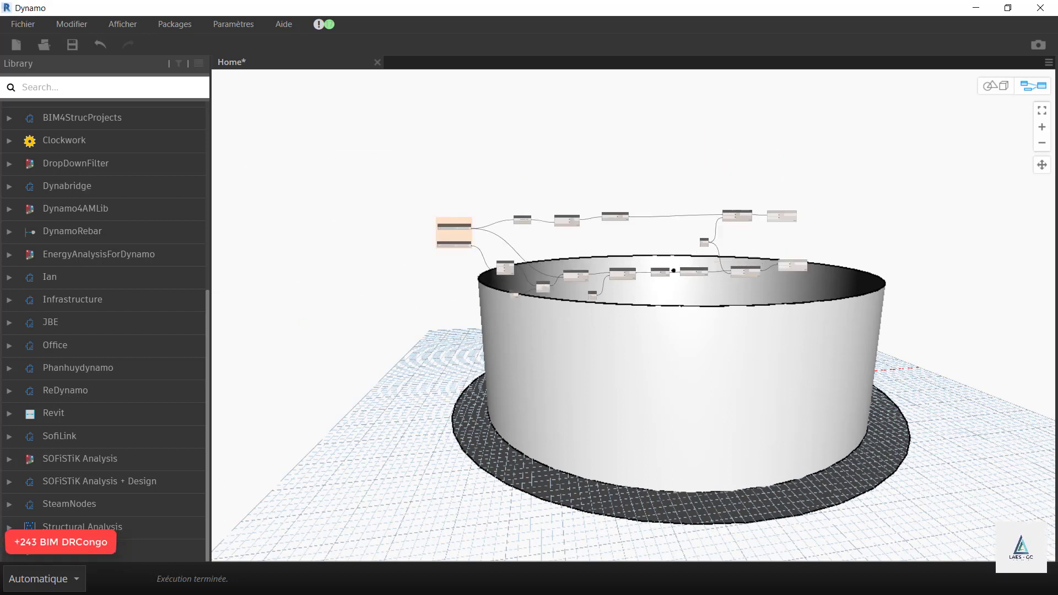
{"action": "scroll", "coordinate": [811, 244], "scroll_direction": "up", "scroll_amount": 4}
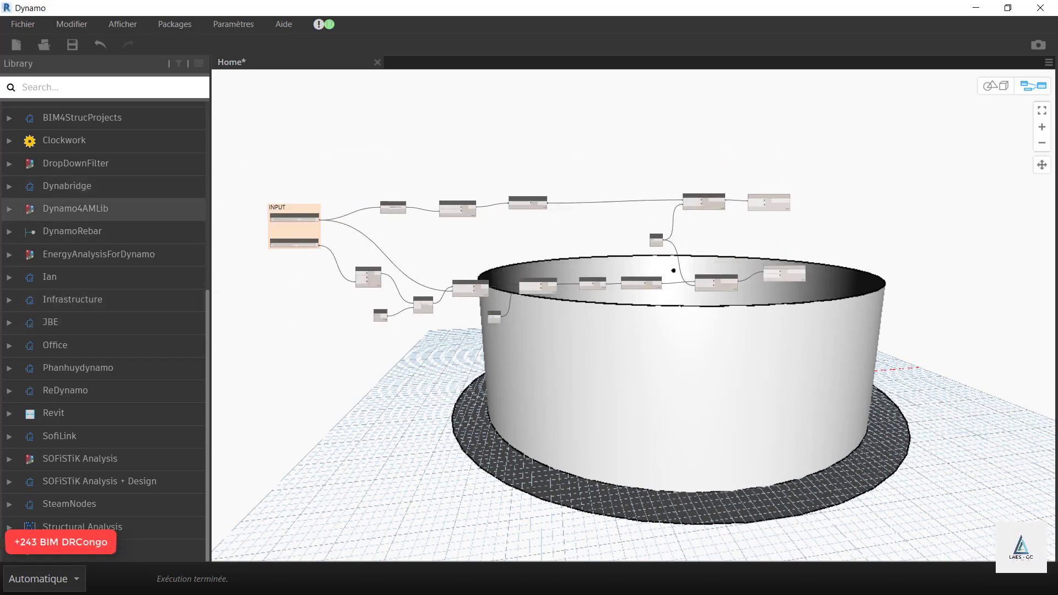
{"action": "scroll", "coordinate": [598, 226], "scroll_direction": "down", "scroll_amount": 2}
{"action": "scroll", "coordinate": [673, 271], "scroll_direction": "up", "scroll_amount": 3}
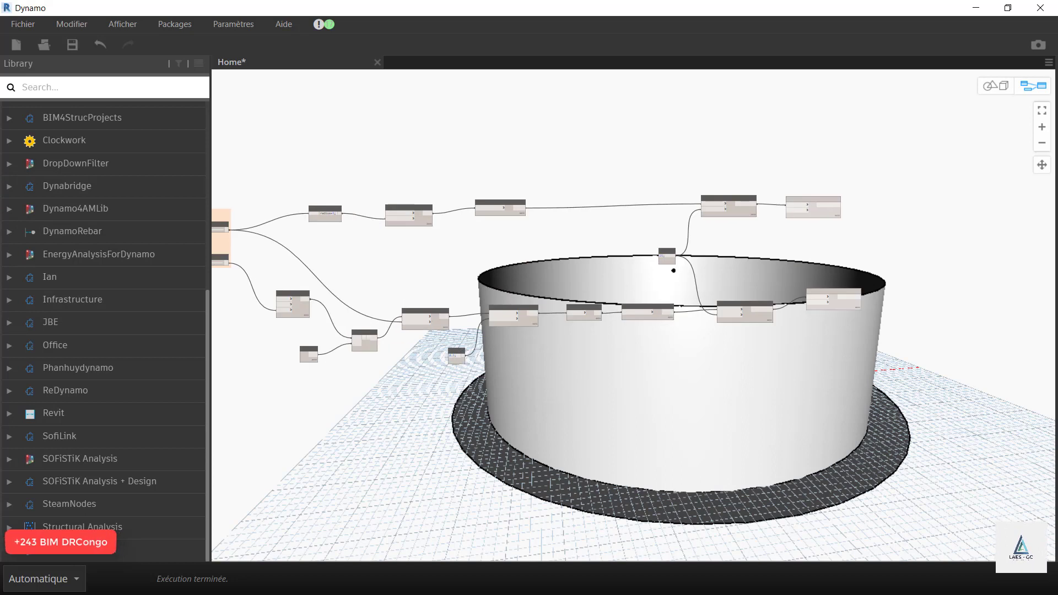